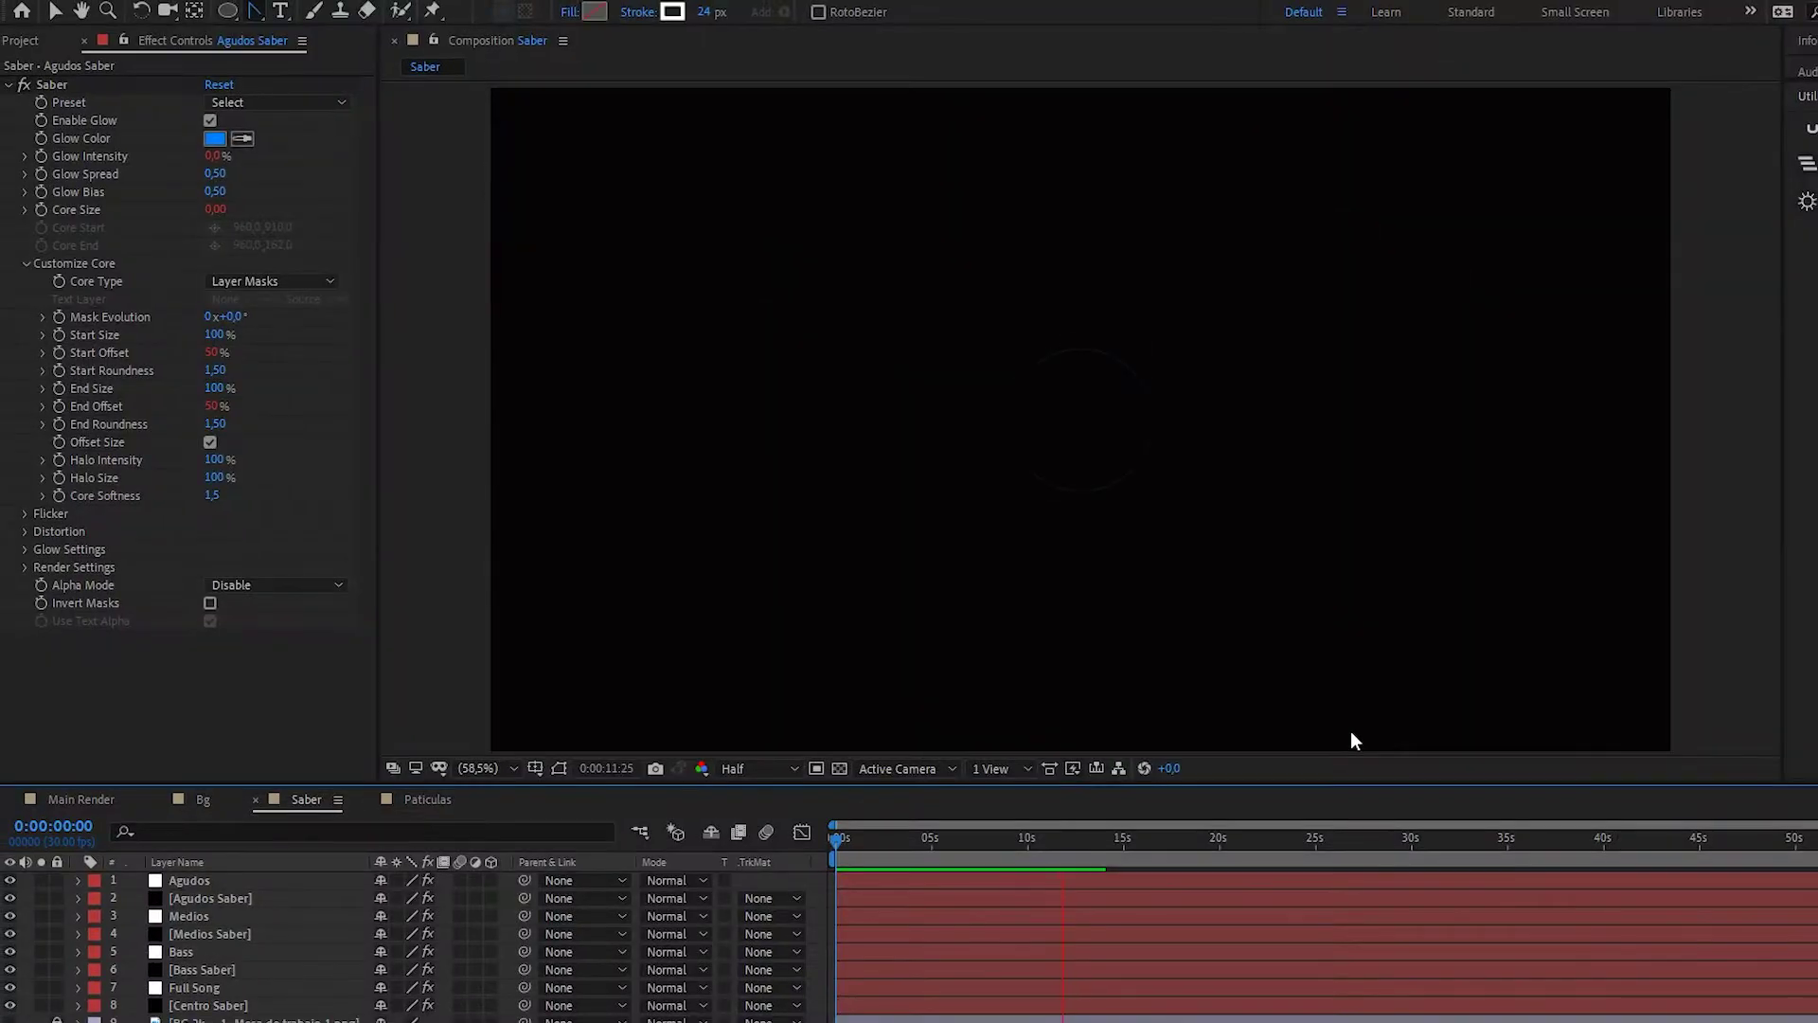
- Move the current time back to about six seconds and enlarge the timeline to show layers 9 and 10
left_click_drag(1070, 844, 810, 834)
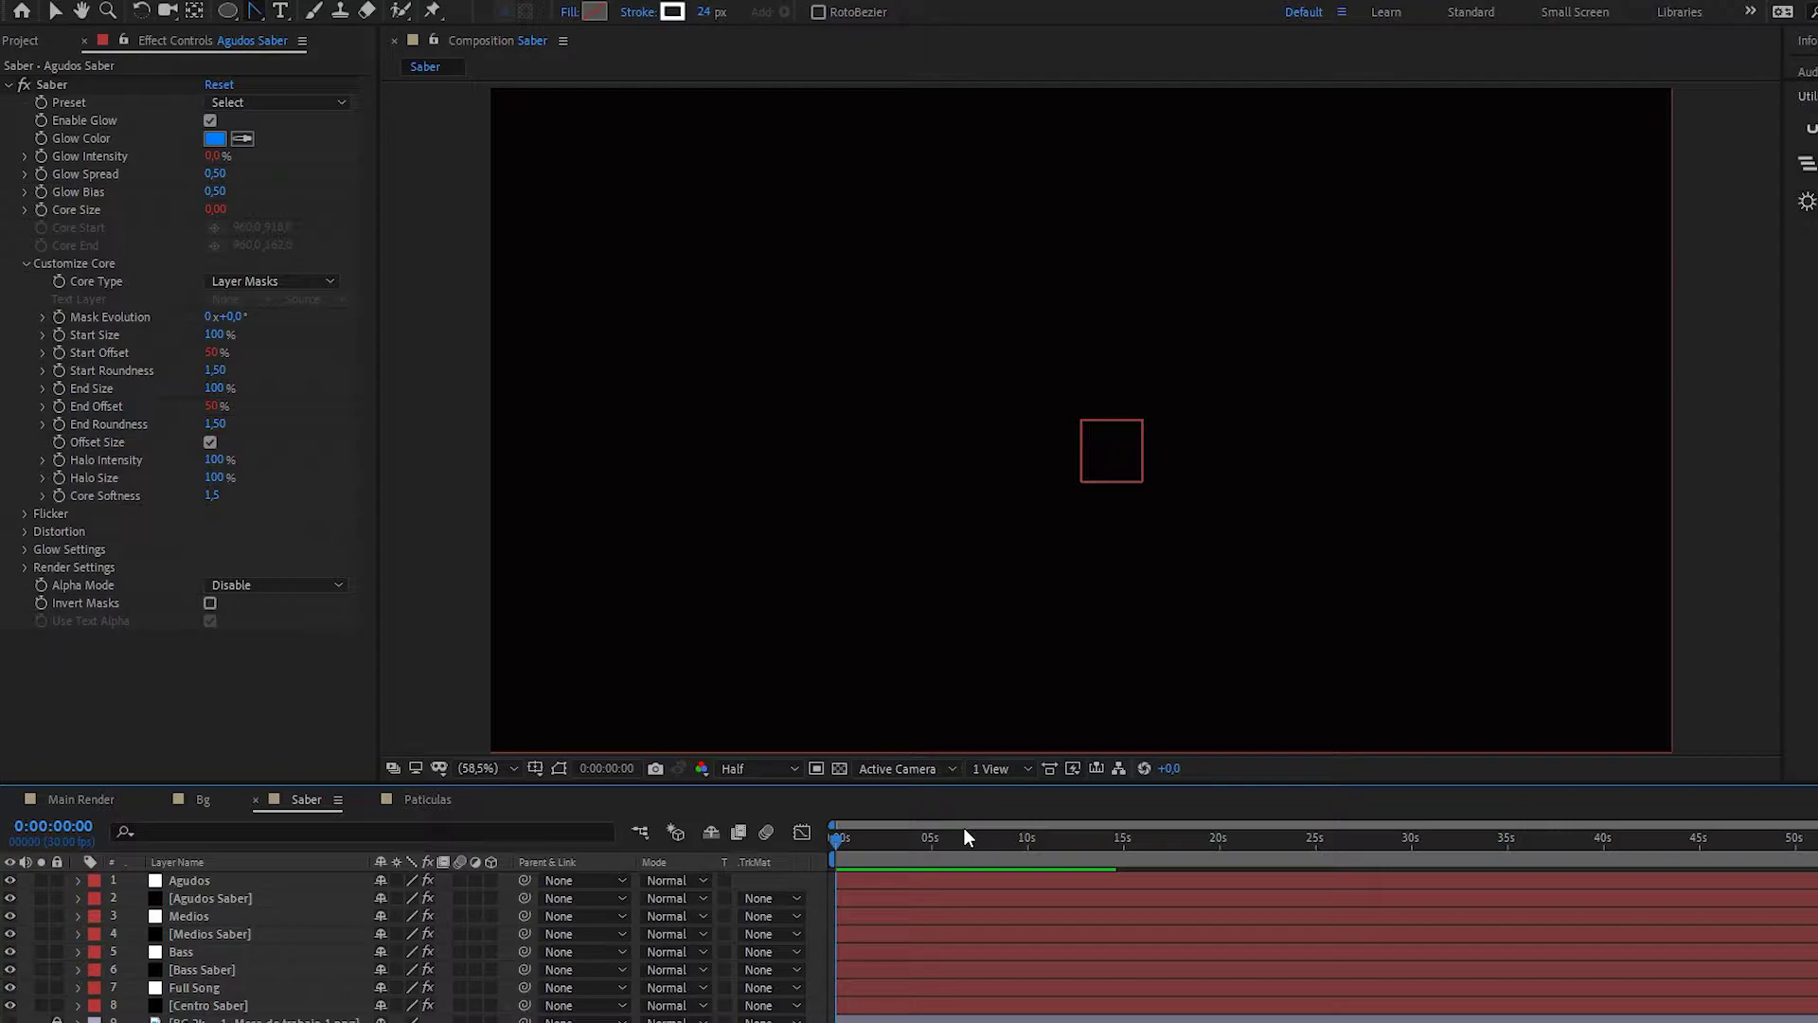
left_click(912, 748)
left_click_drag(974, 786, 985, 676)
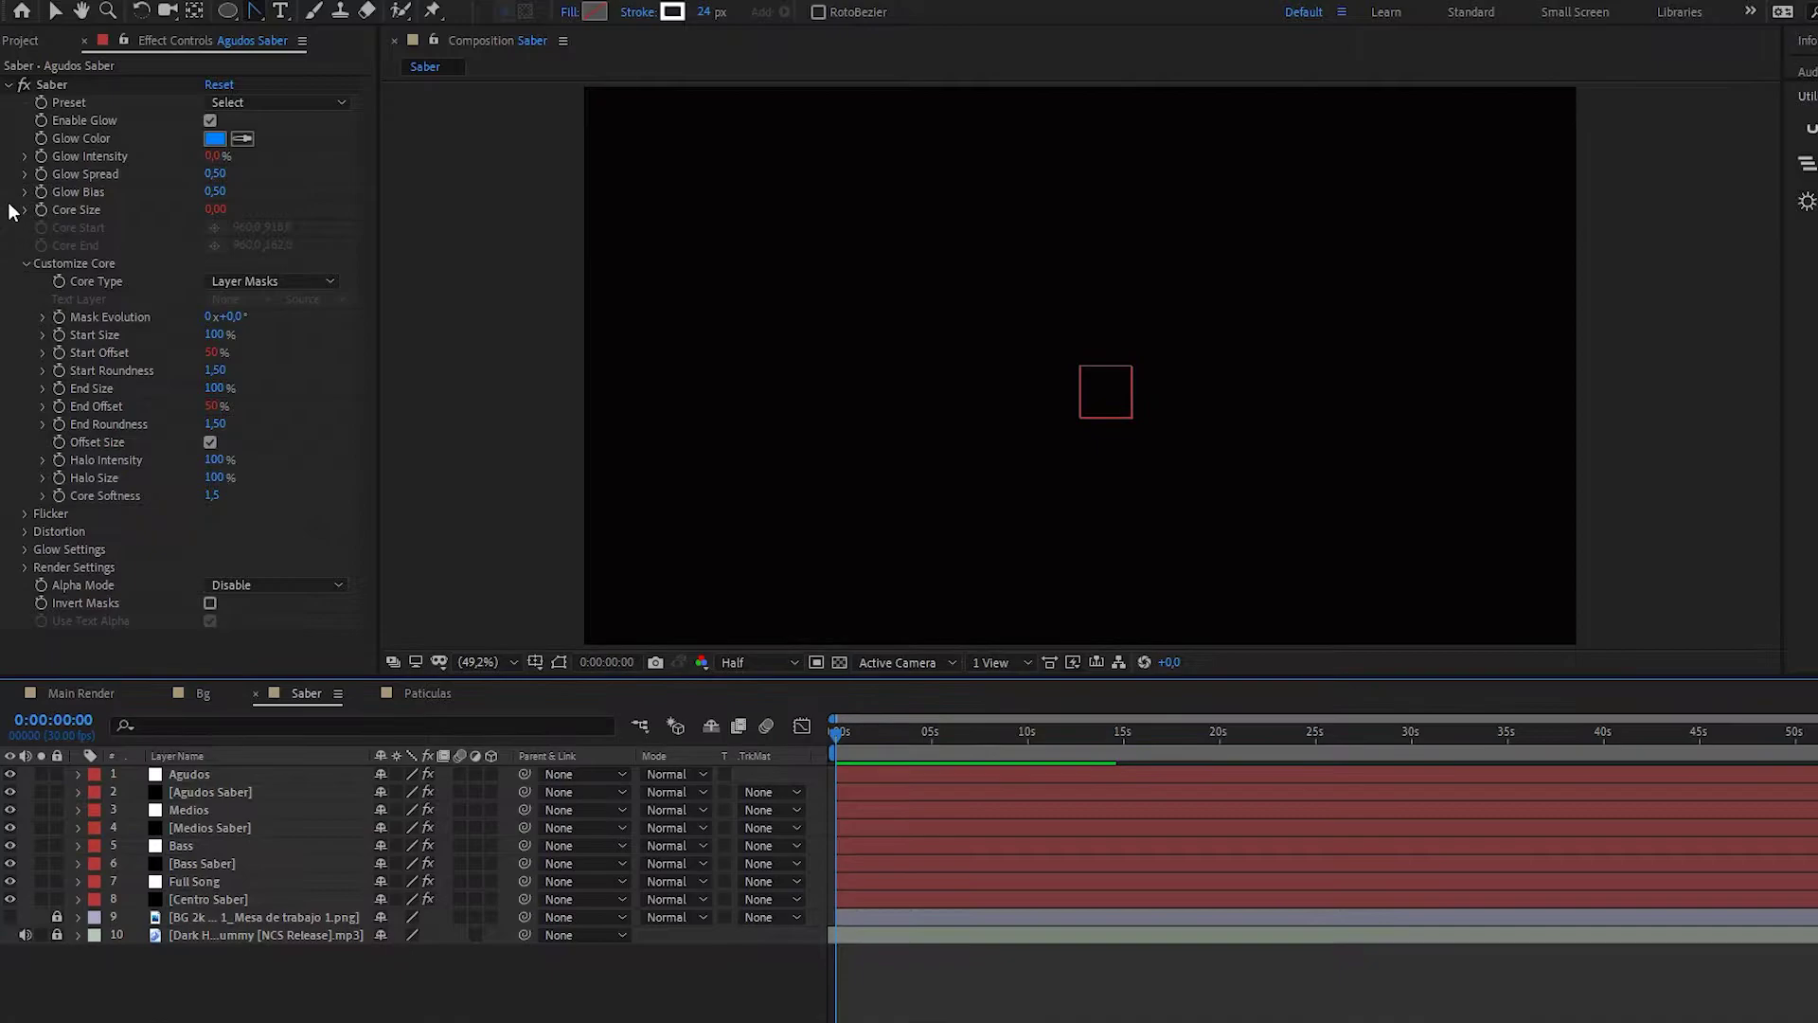
- Collapse the Saber's Customize Core and Render Settings, then turn on the purple grid background layer 9
left_click(14, 261)
left_click(23, 264)
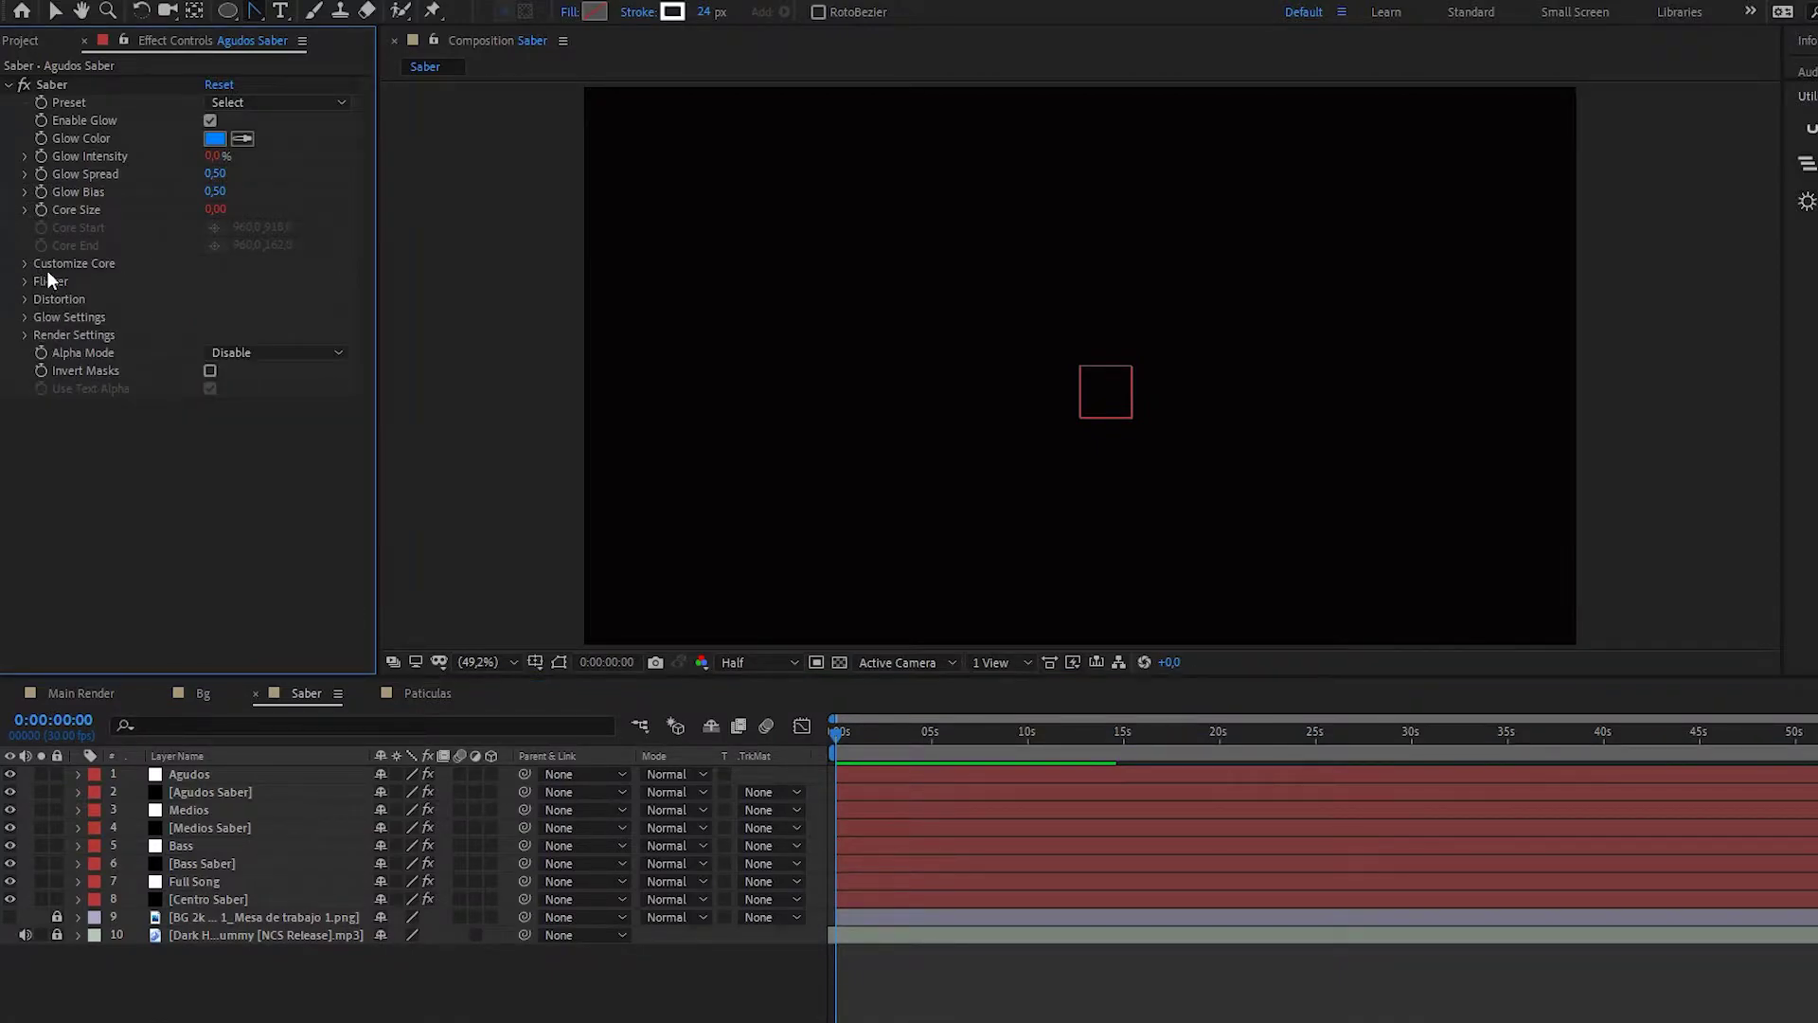
left_click(20, 334)
left_click(20, 334)
left_click(10, 916)
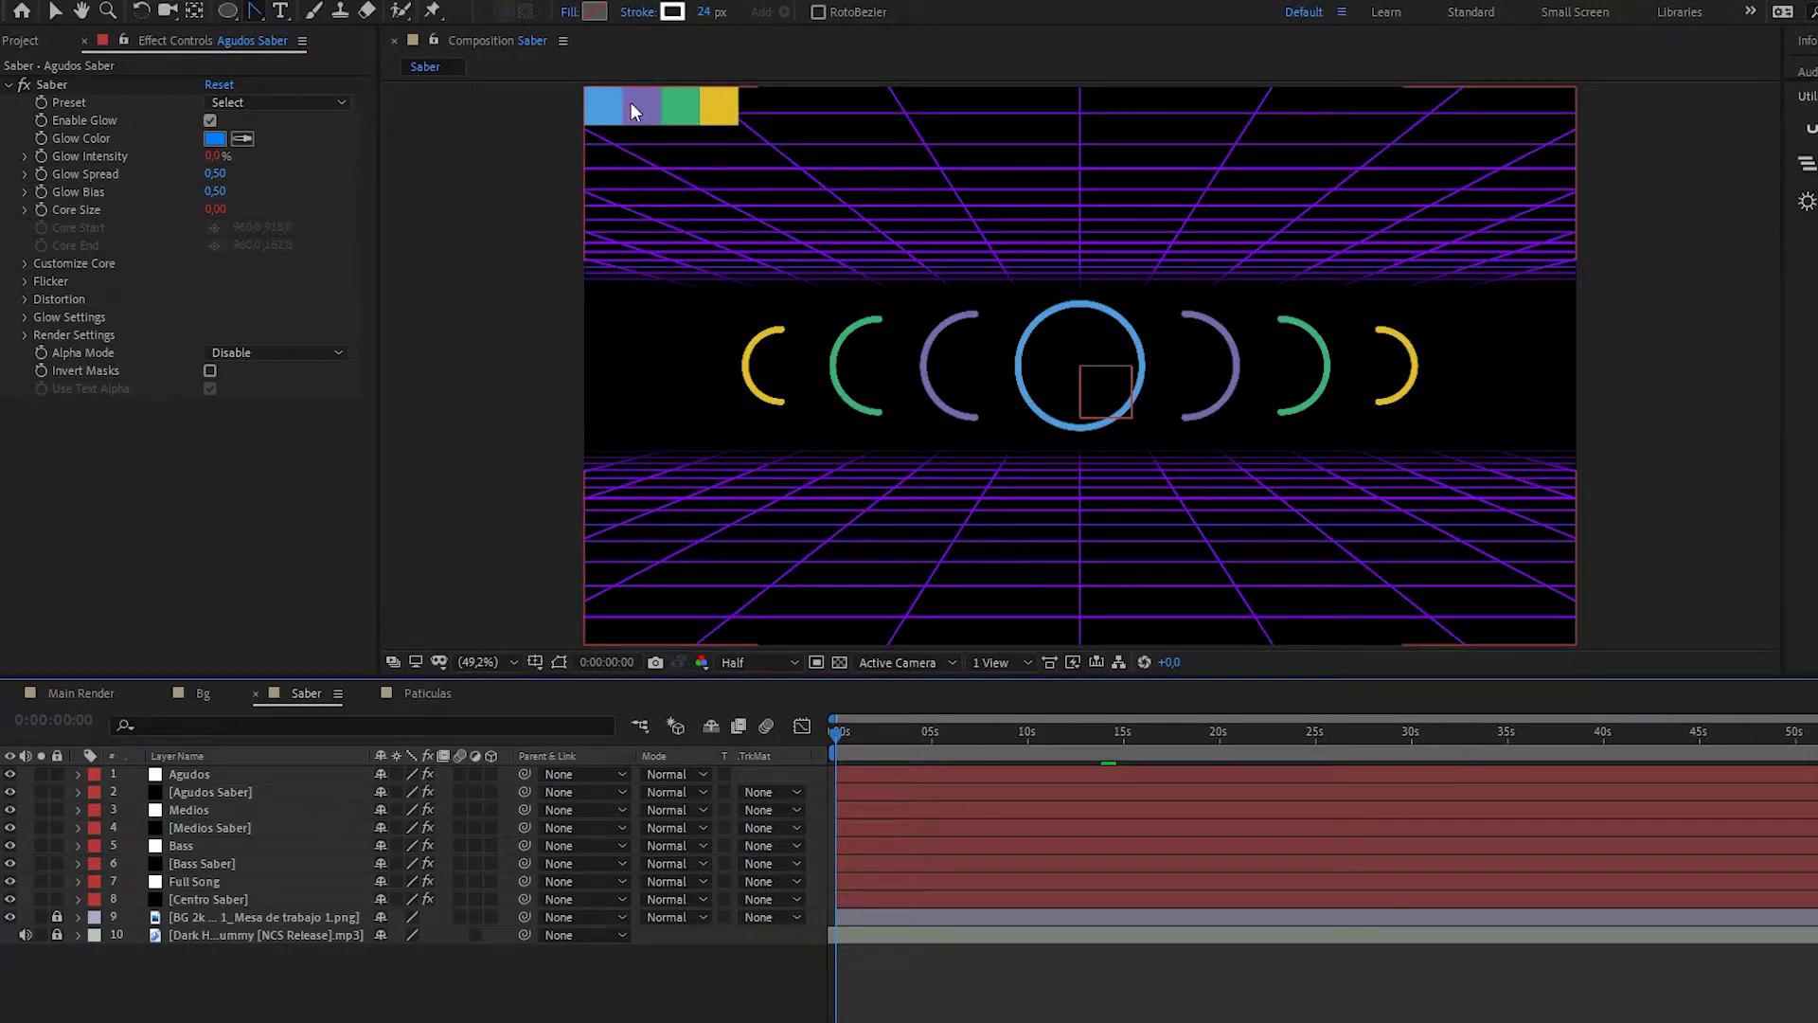
key("alt+Tab")
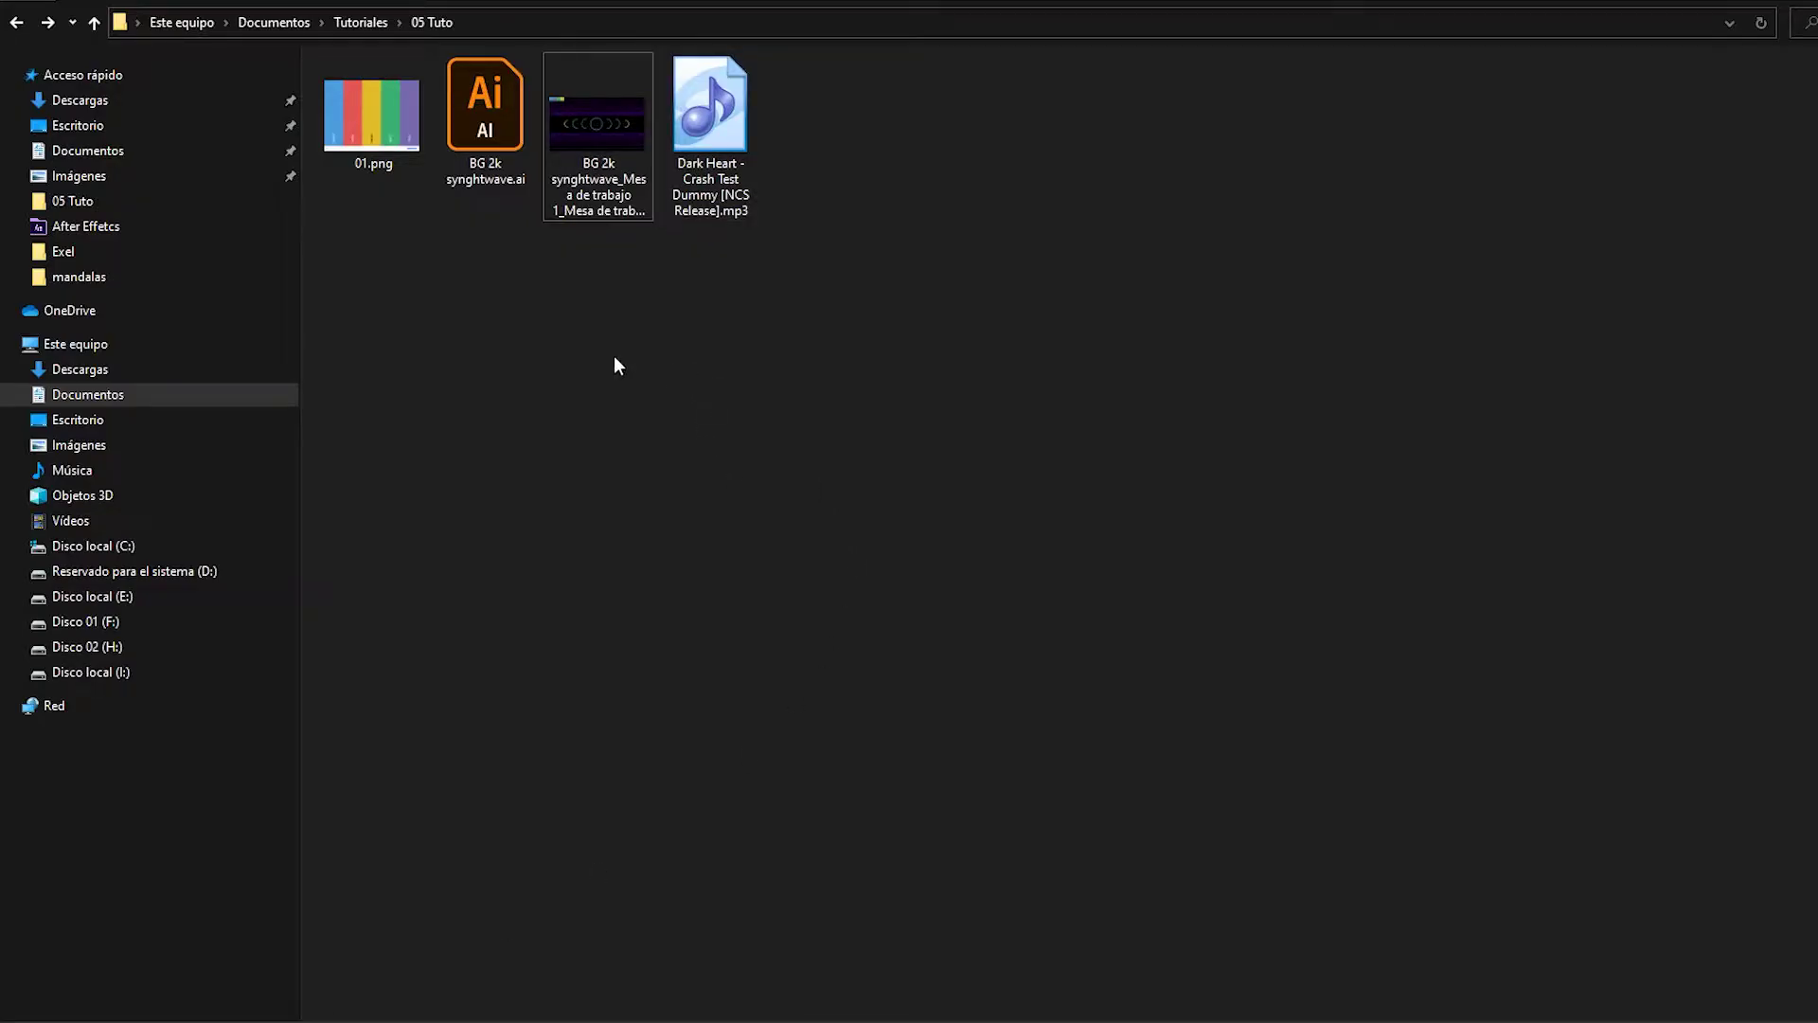
- View the 01.png colour palette in Photos, close it, then preview the grid background PNG
left_click(379, 123)
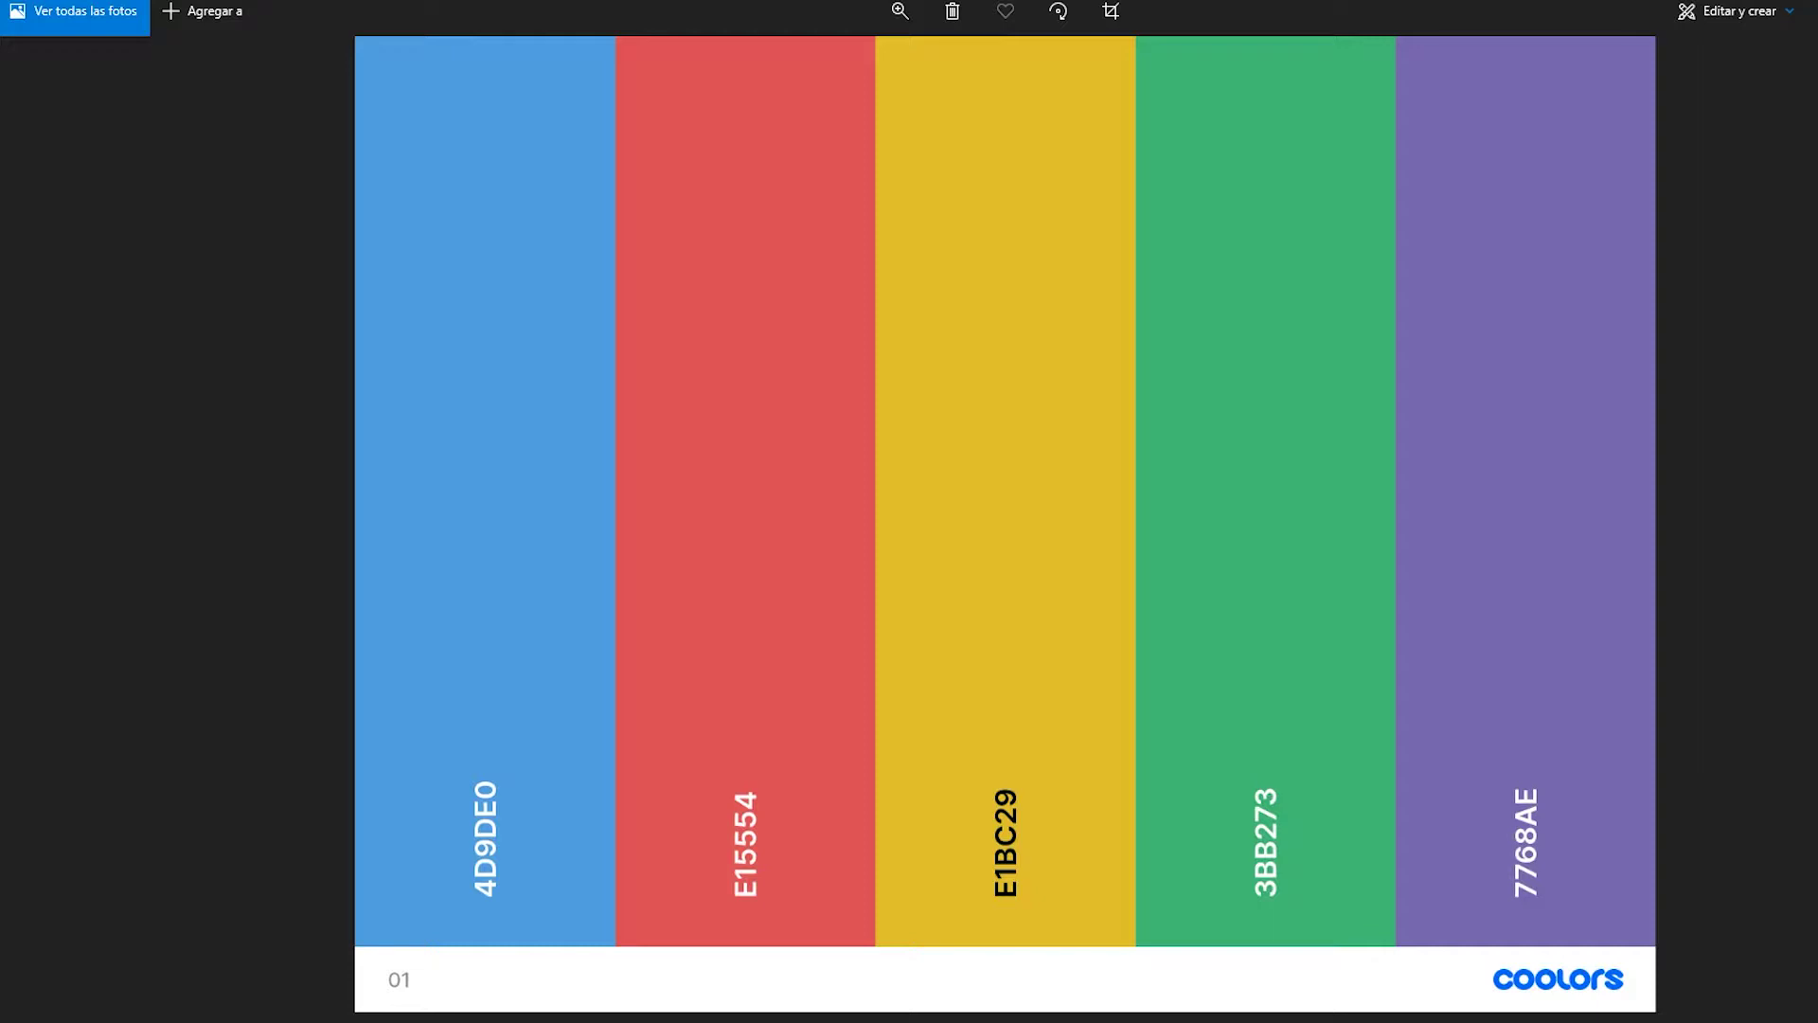
key("alt+F4")
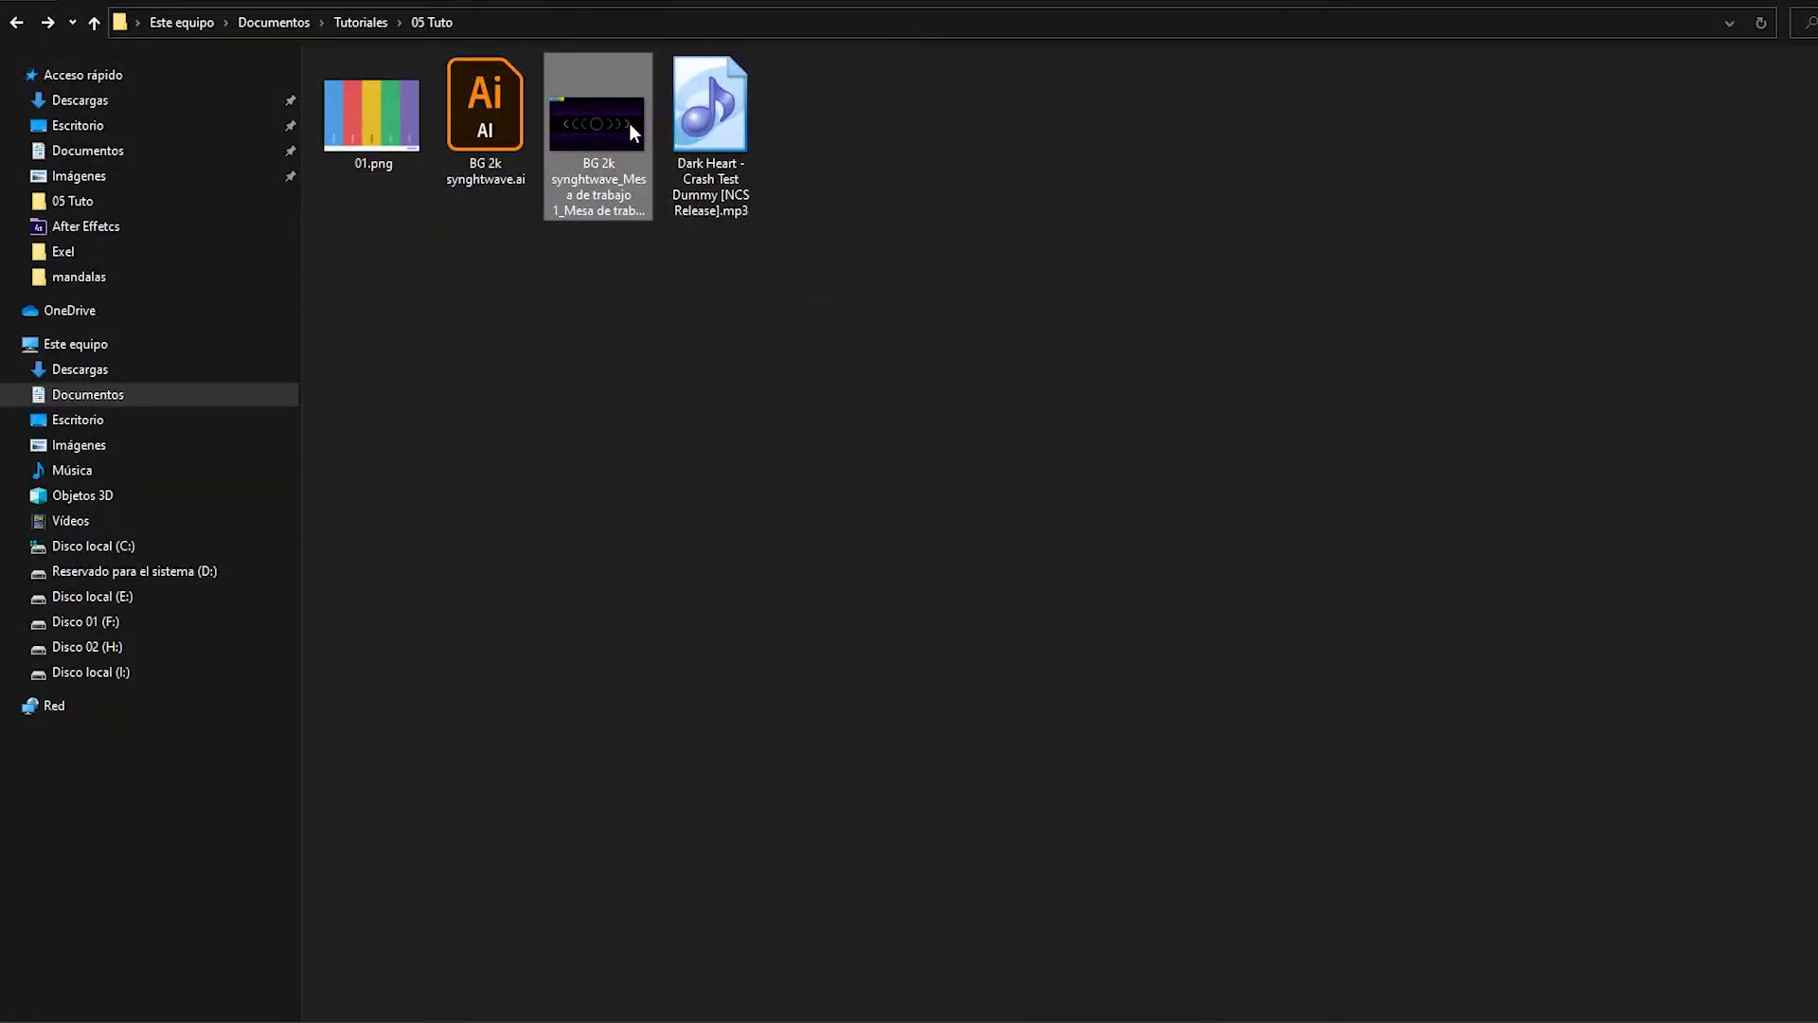
double_click(628, 125)
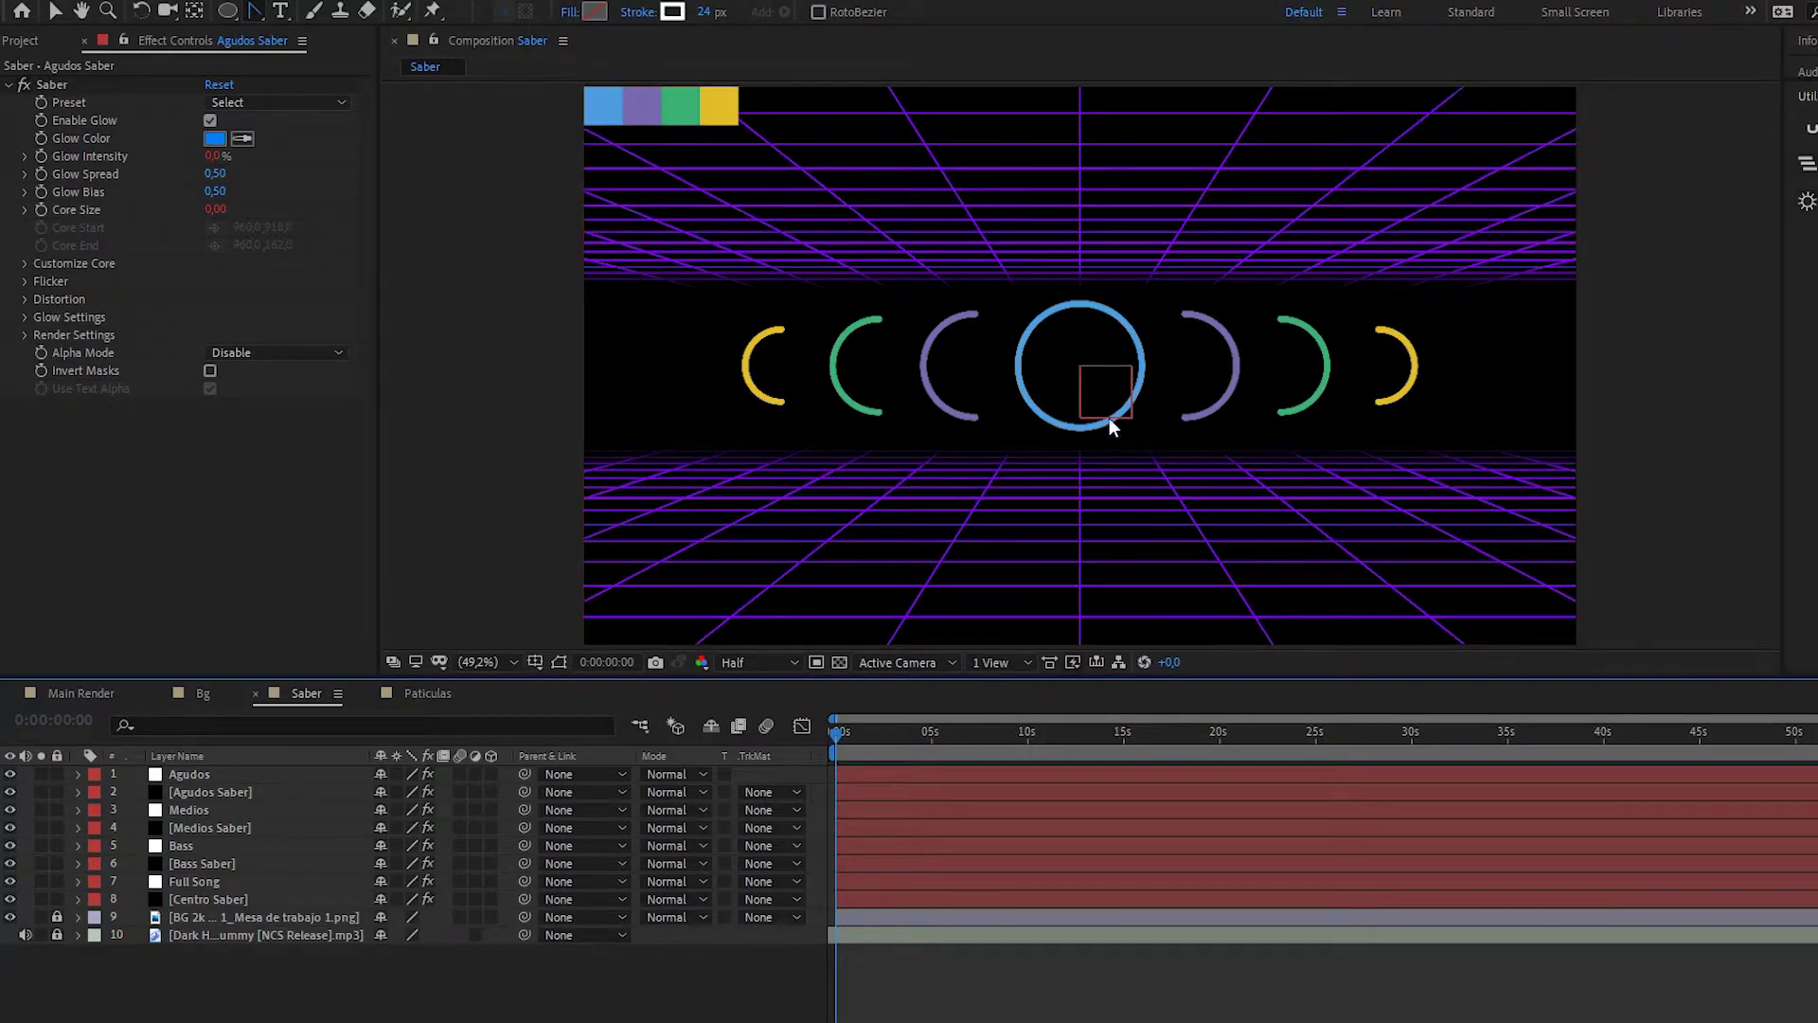
- In the Saber comp, select the Centro Saber layer and move the playhead to about 0:00:01:27
left_click(82, 693)
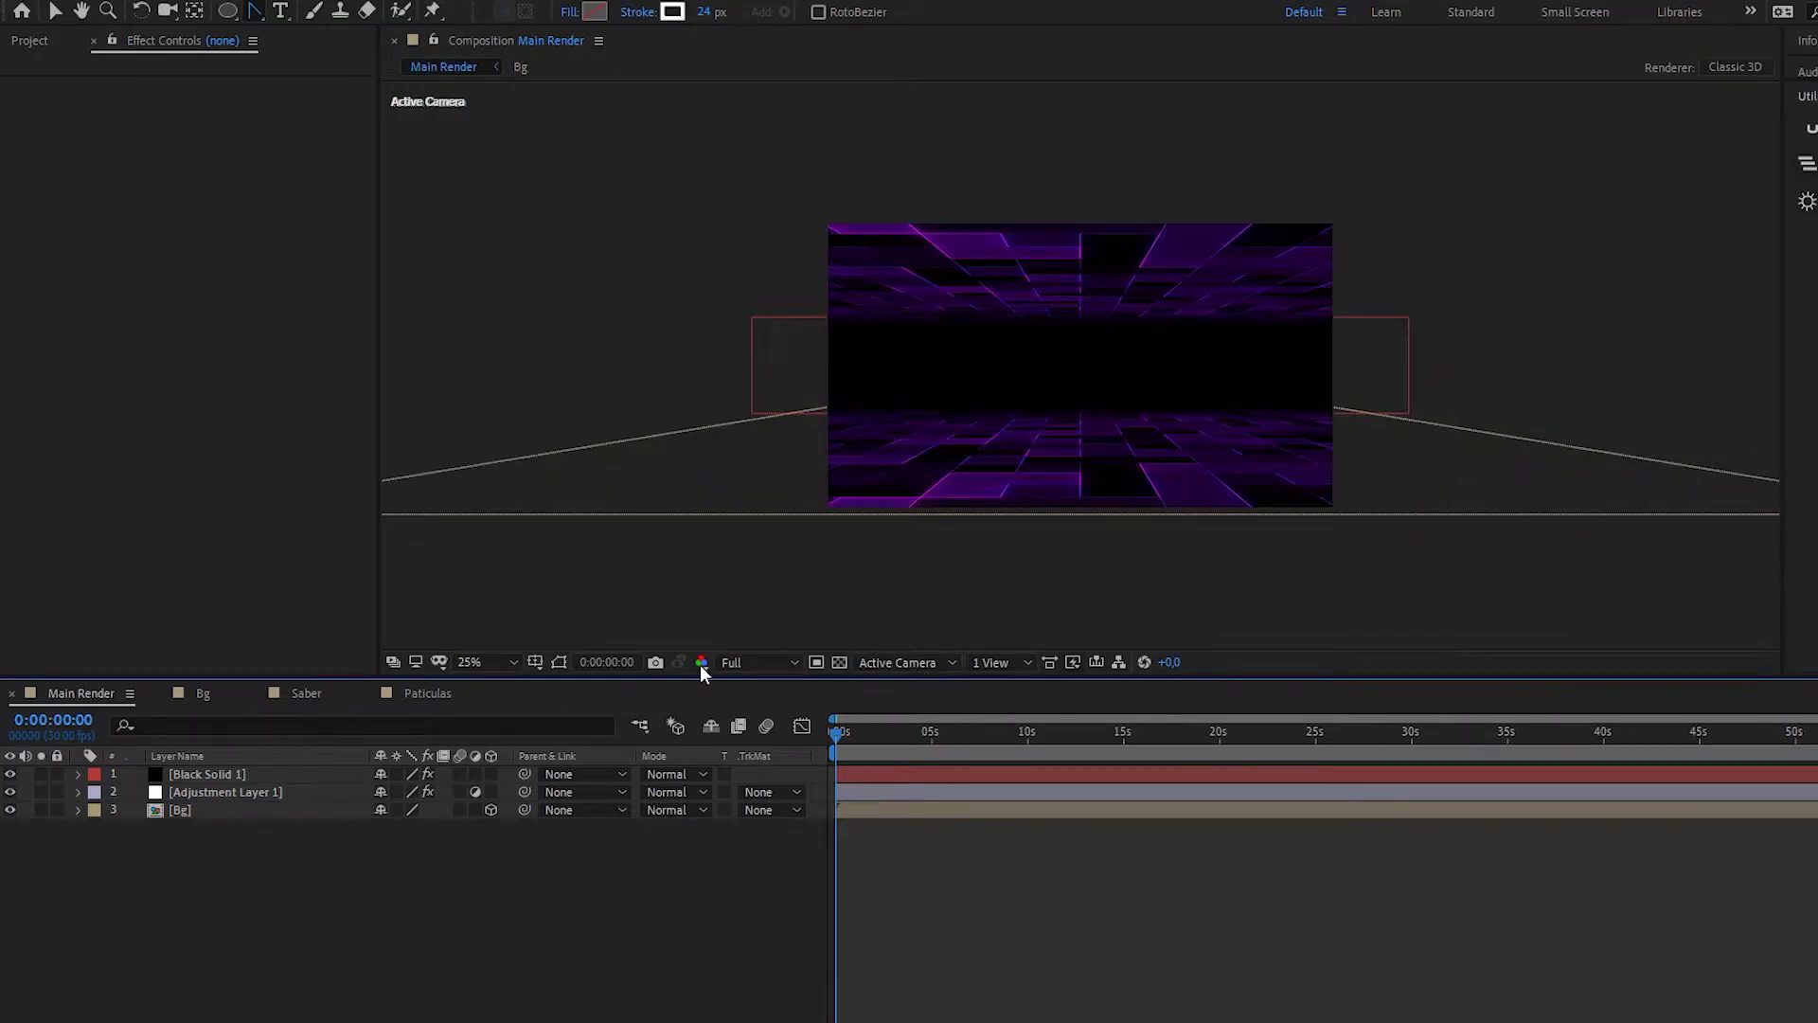
left_click(301, 693)
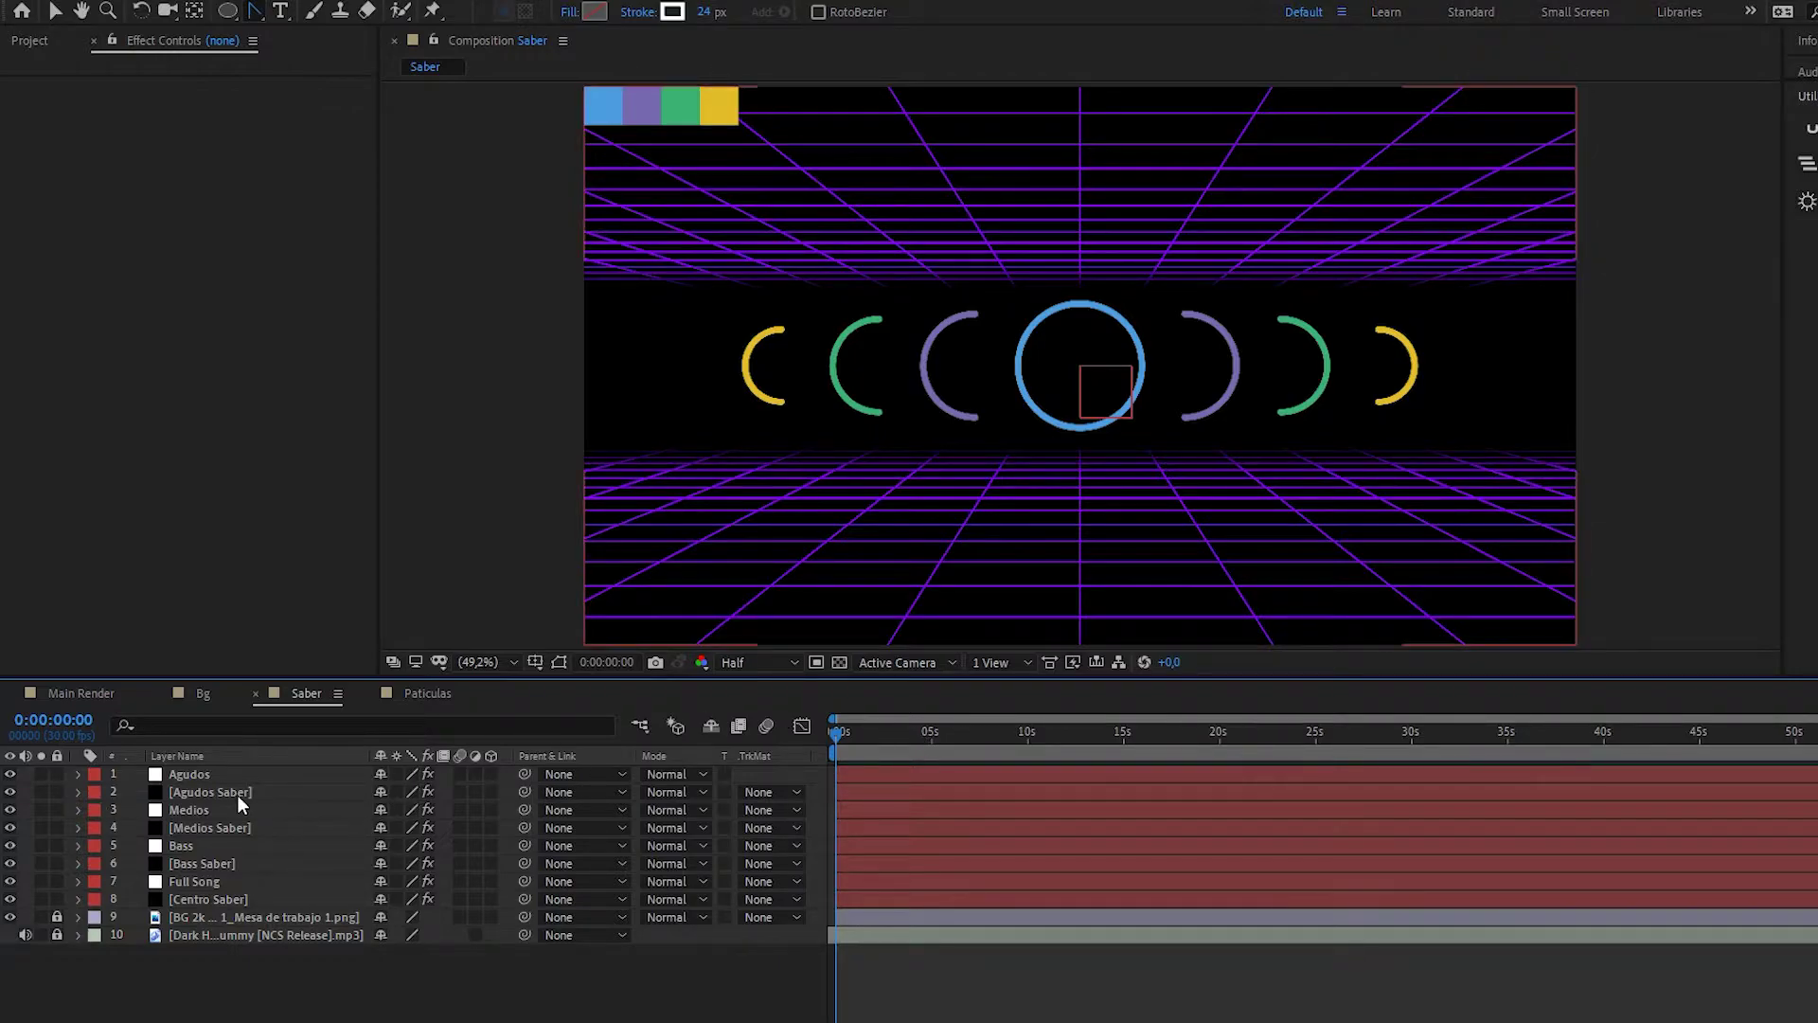
left_click(207, 896)
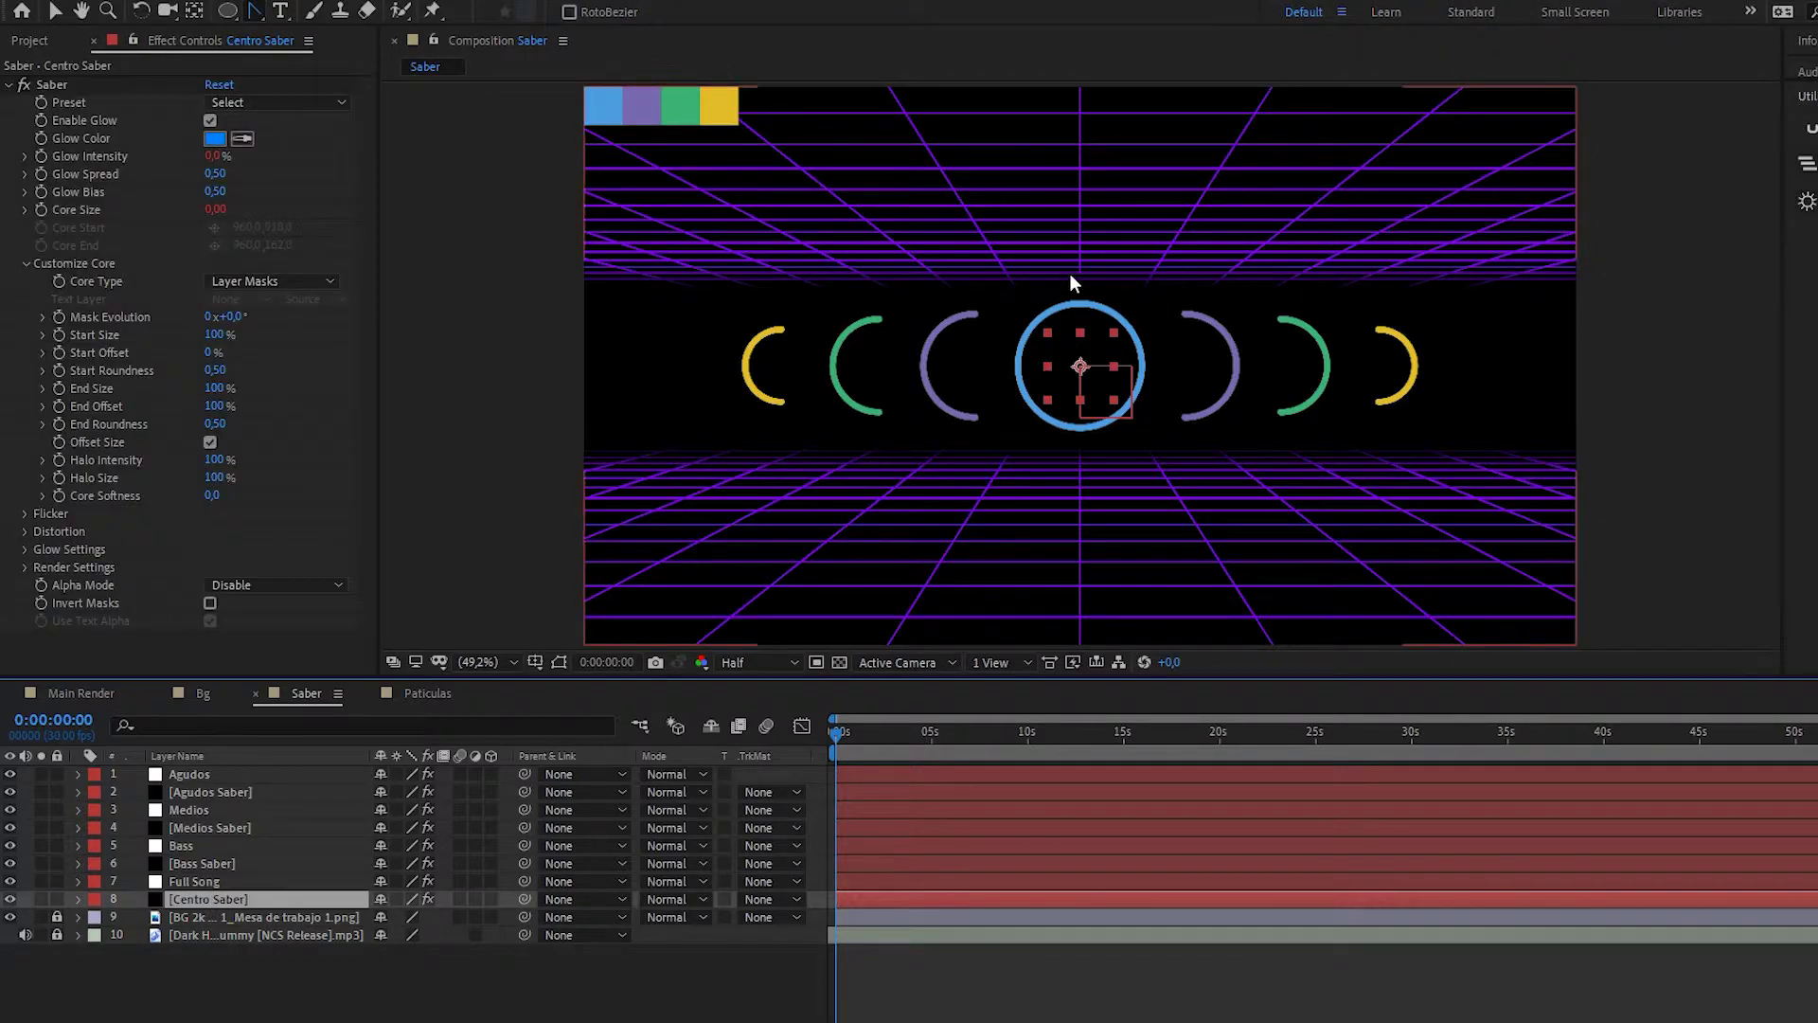
scroll(1080, 369, "up", 1)
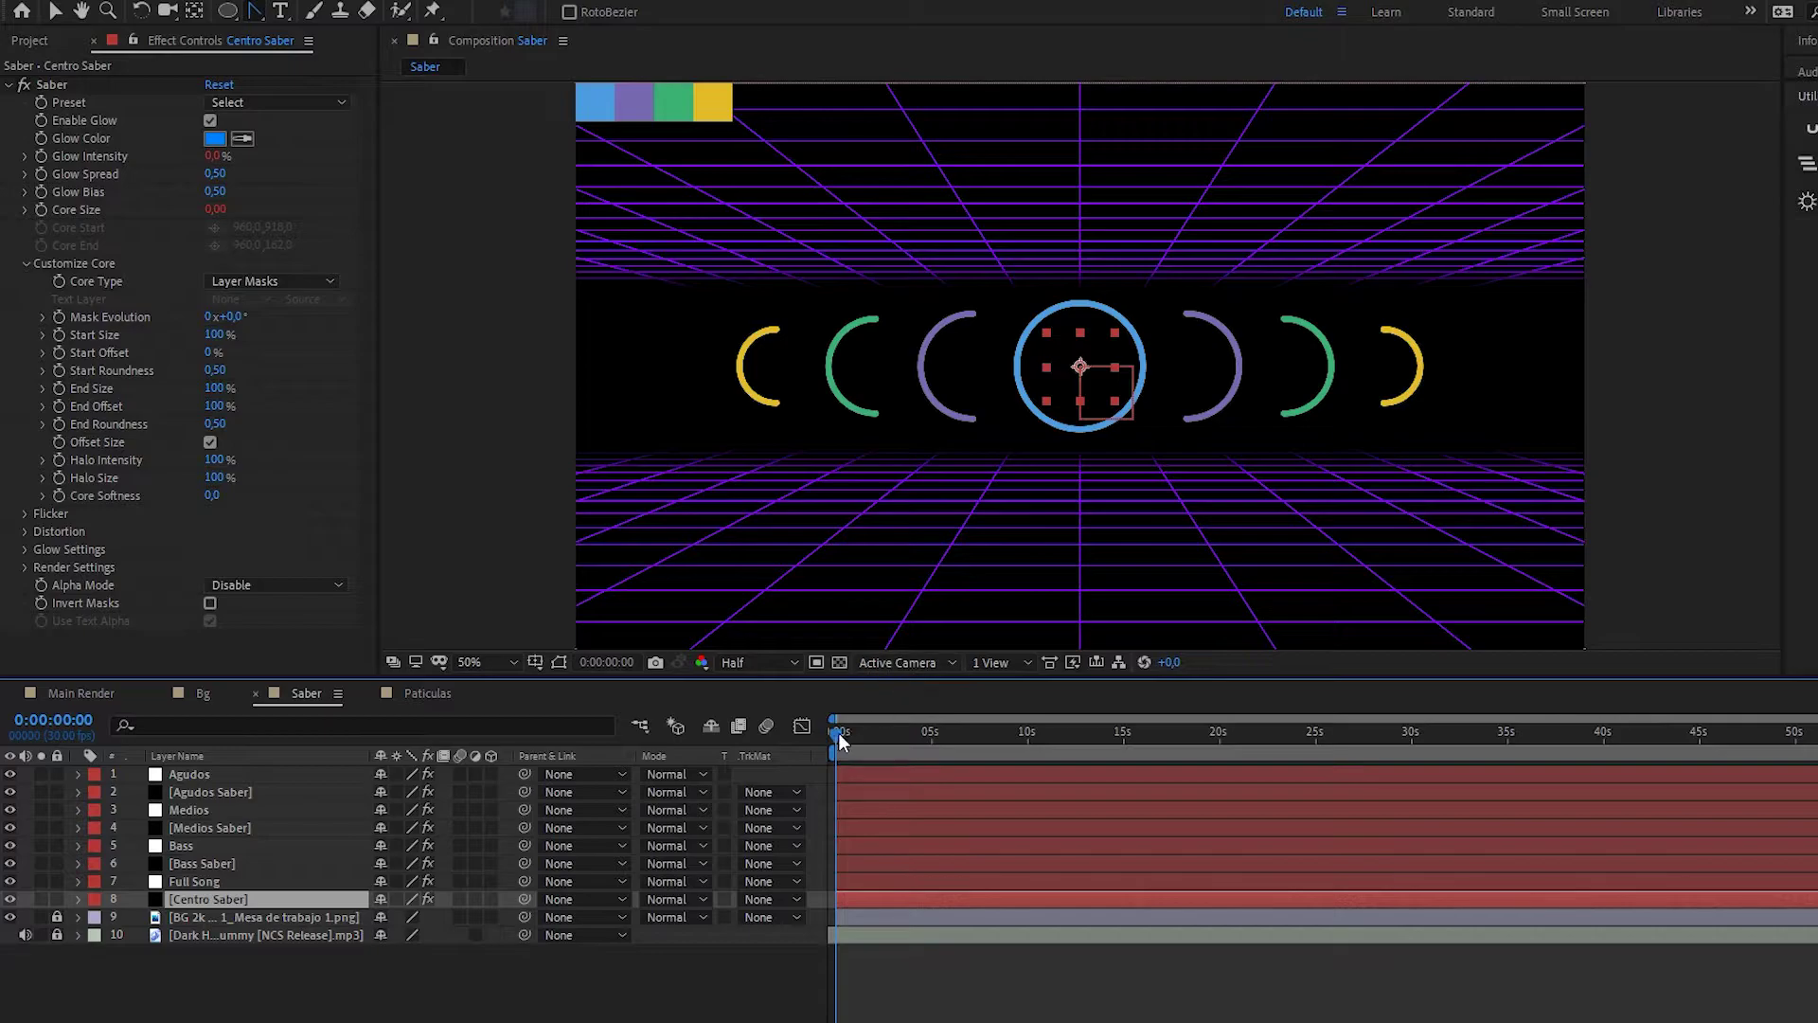
left_click_drag(834, 734, 869, 742)
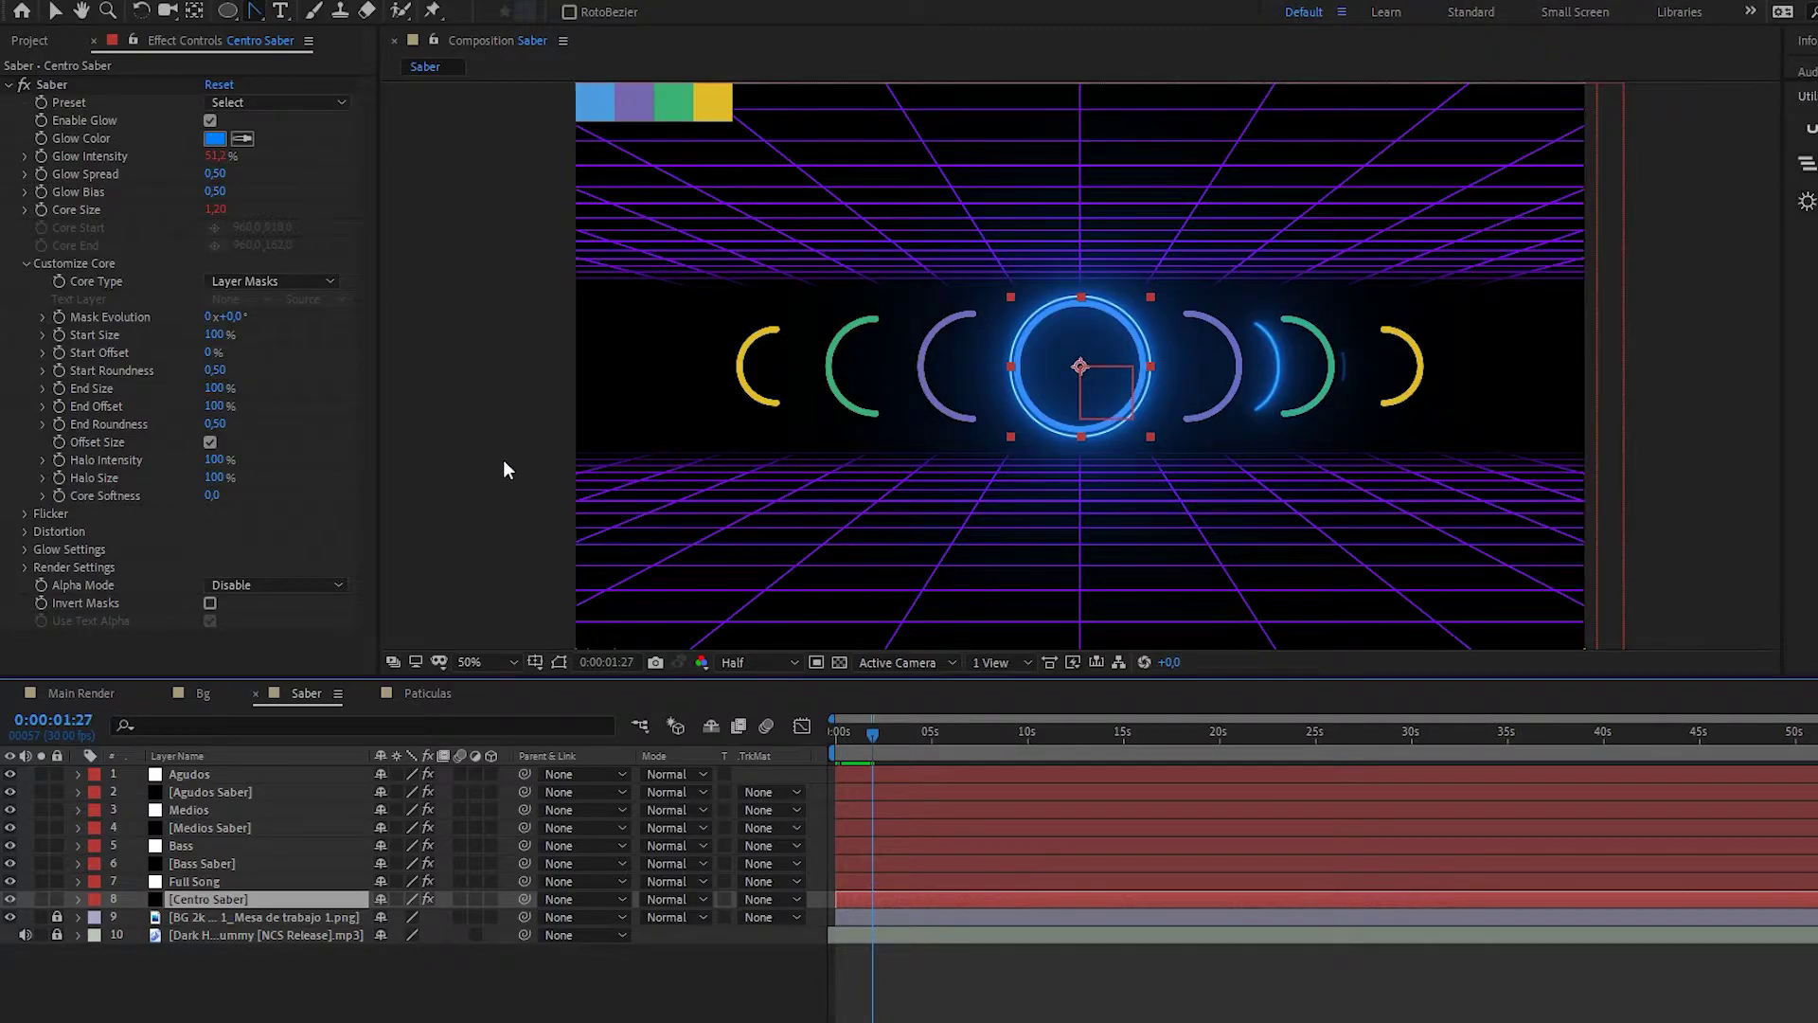
- Collapse Customize Core and apply VC Color Vibrance to Centro Saber through the effect search
left_click(26, 263)
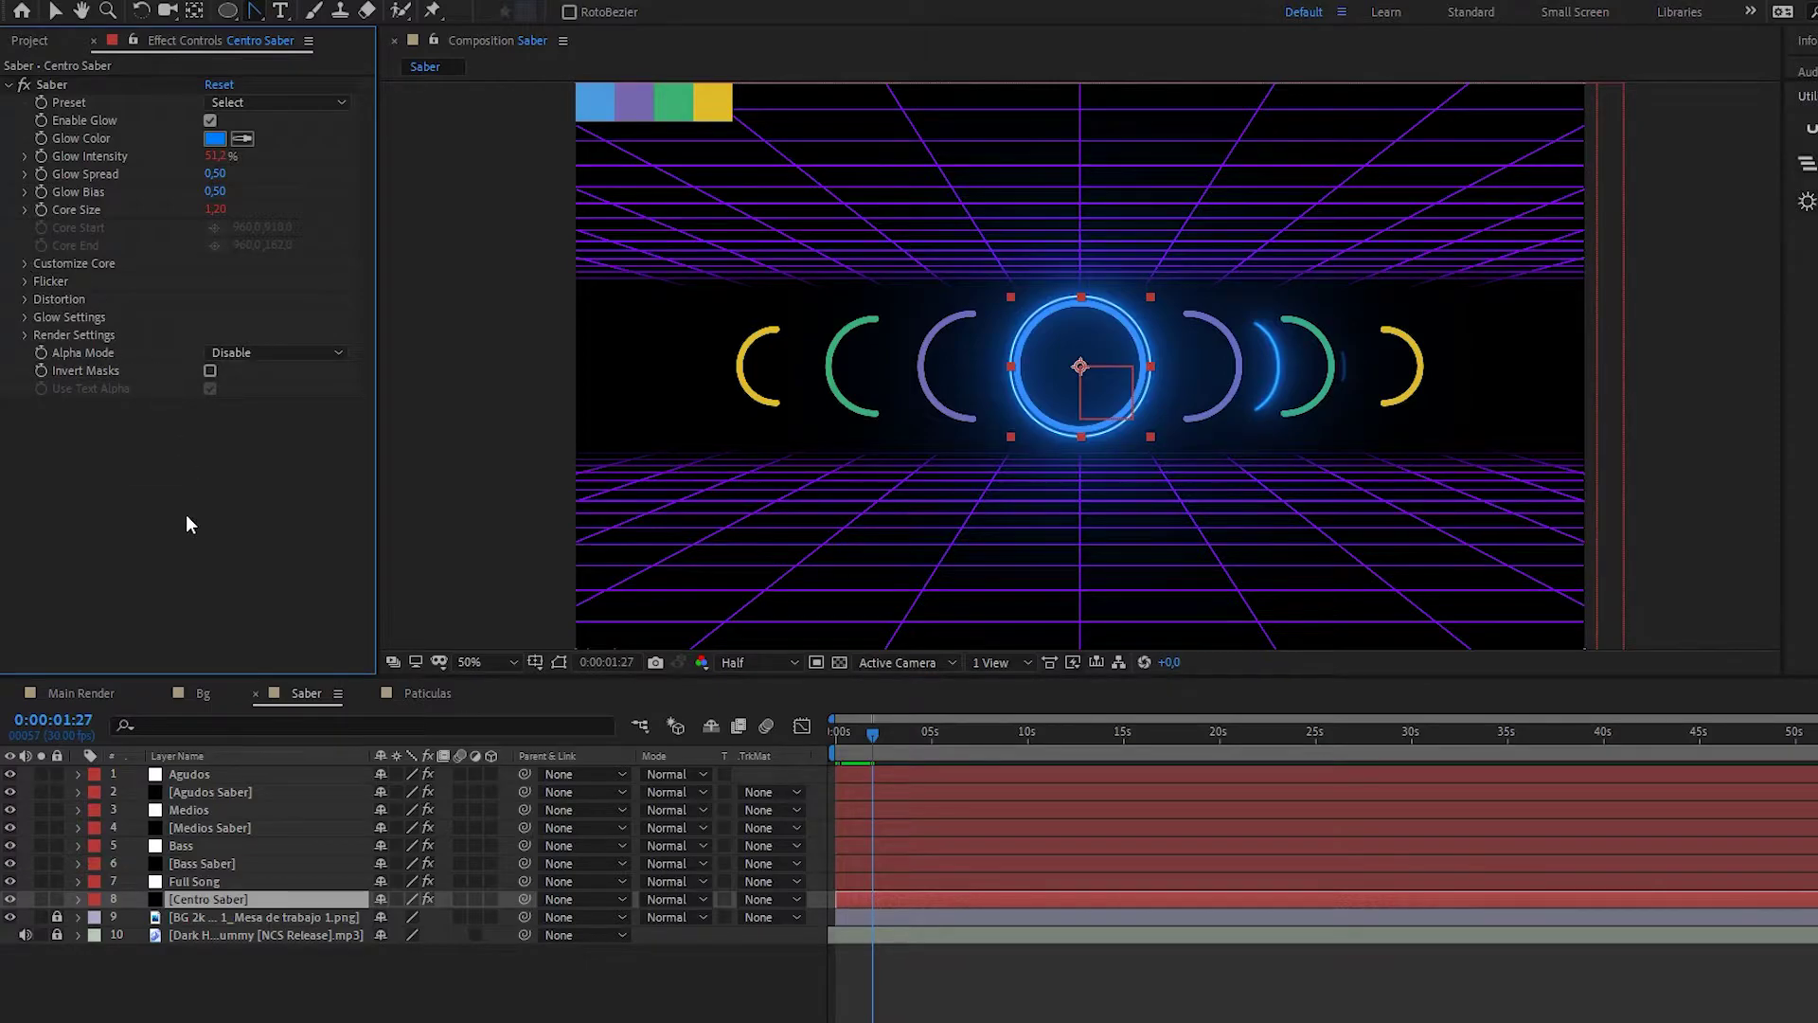
key("ctrl+space")
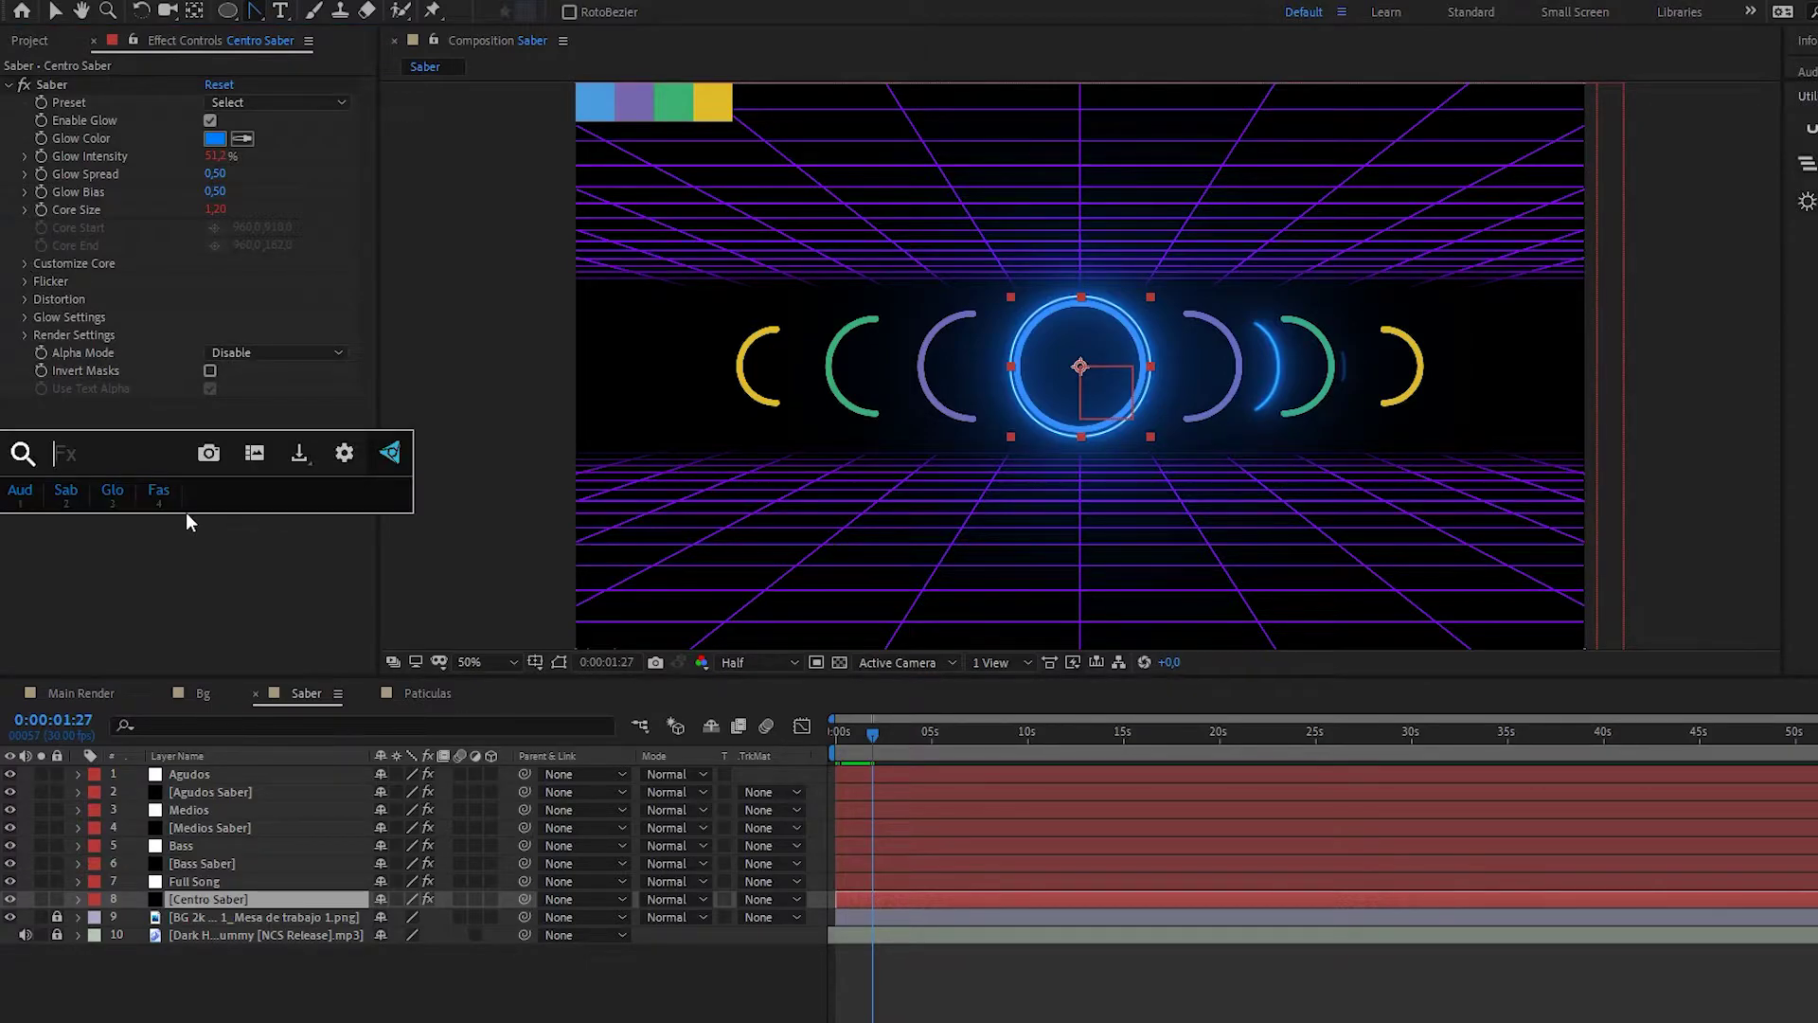
type("vc")
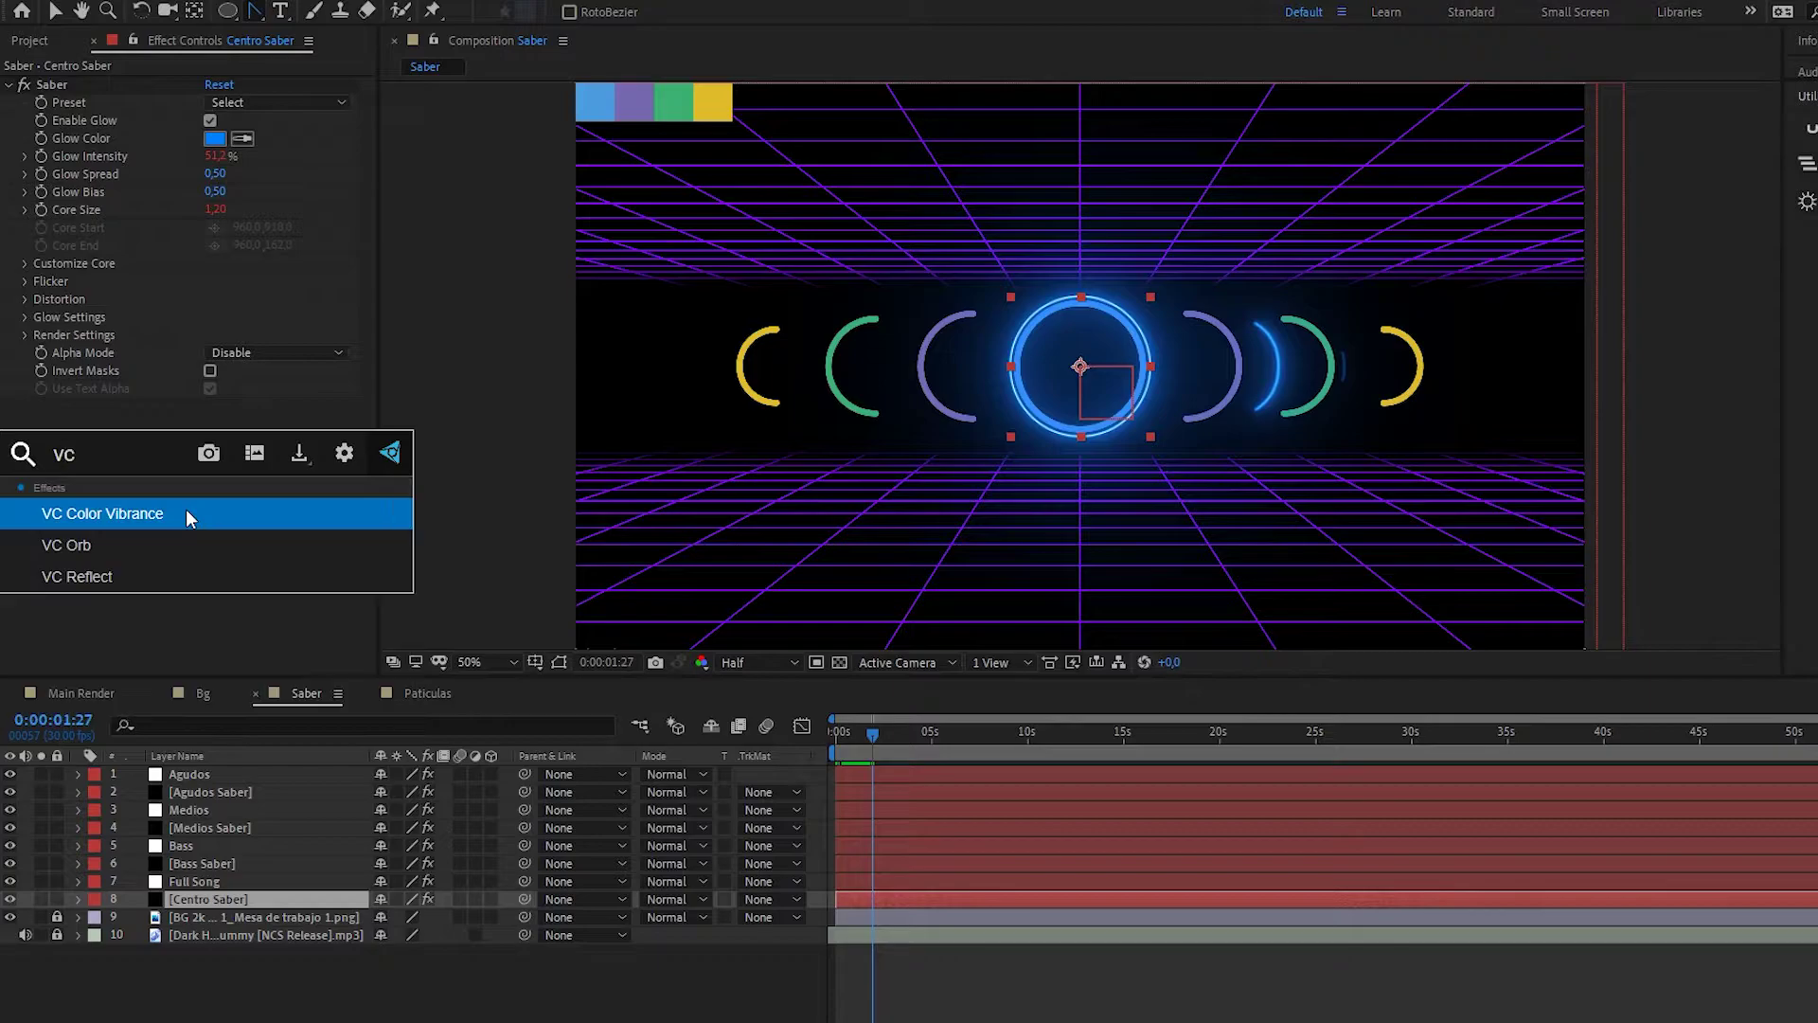
left_click(168, 511)
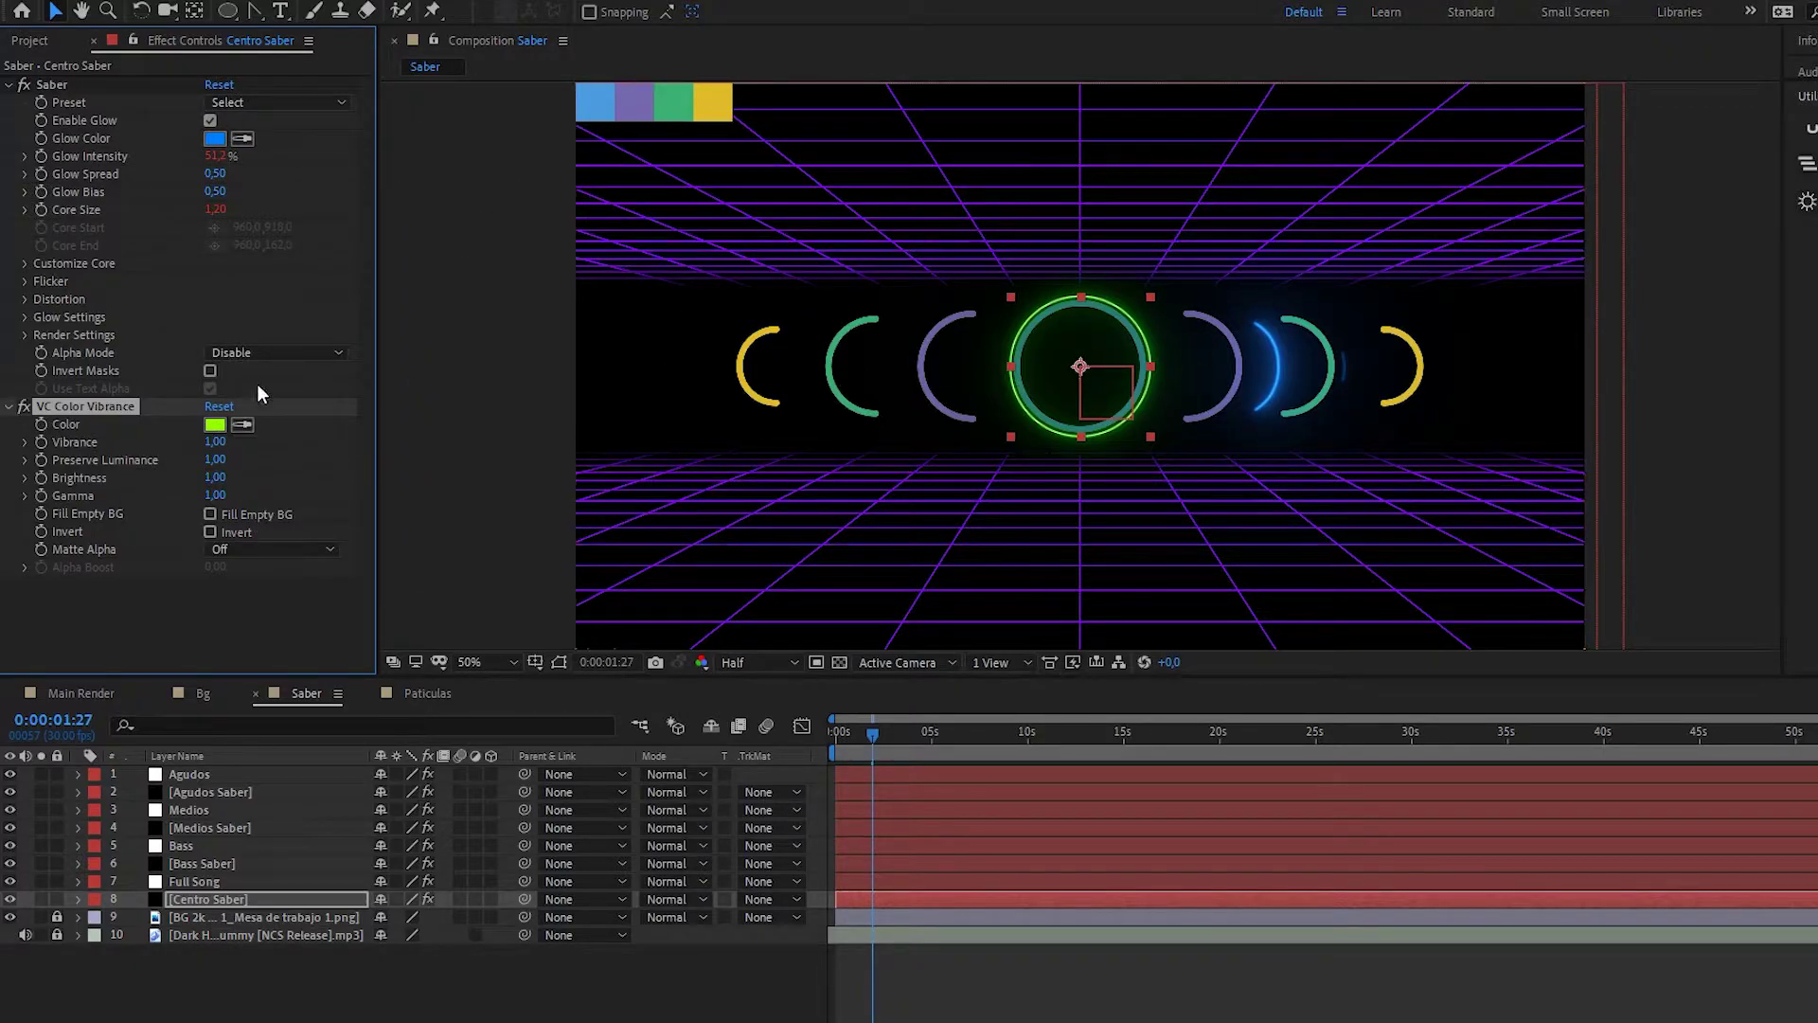
- Eyedrop the palette's light blue for both the Saber Glow Color and the vibrance Color
left_click(242, 140)
left_click(595, 100)
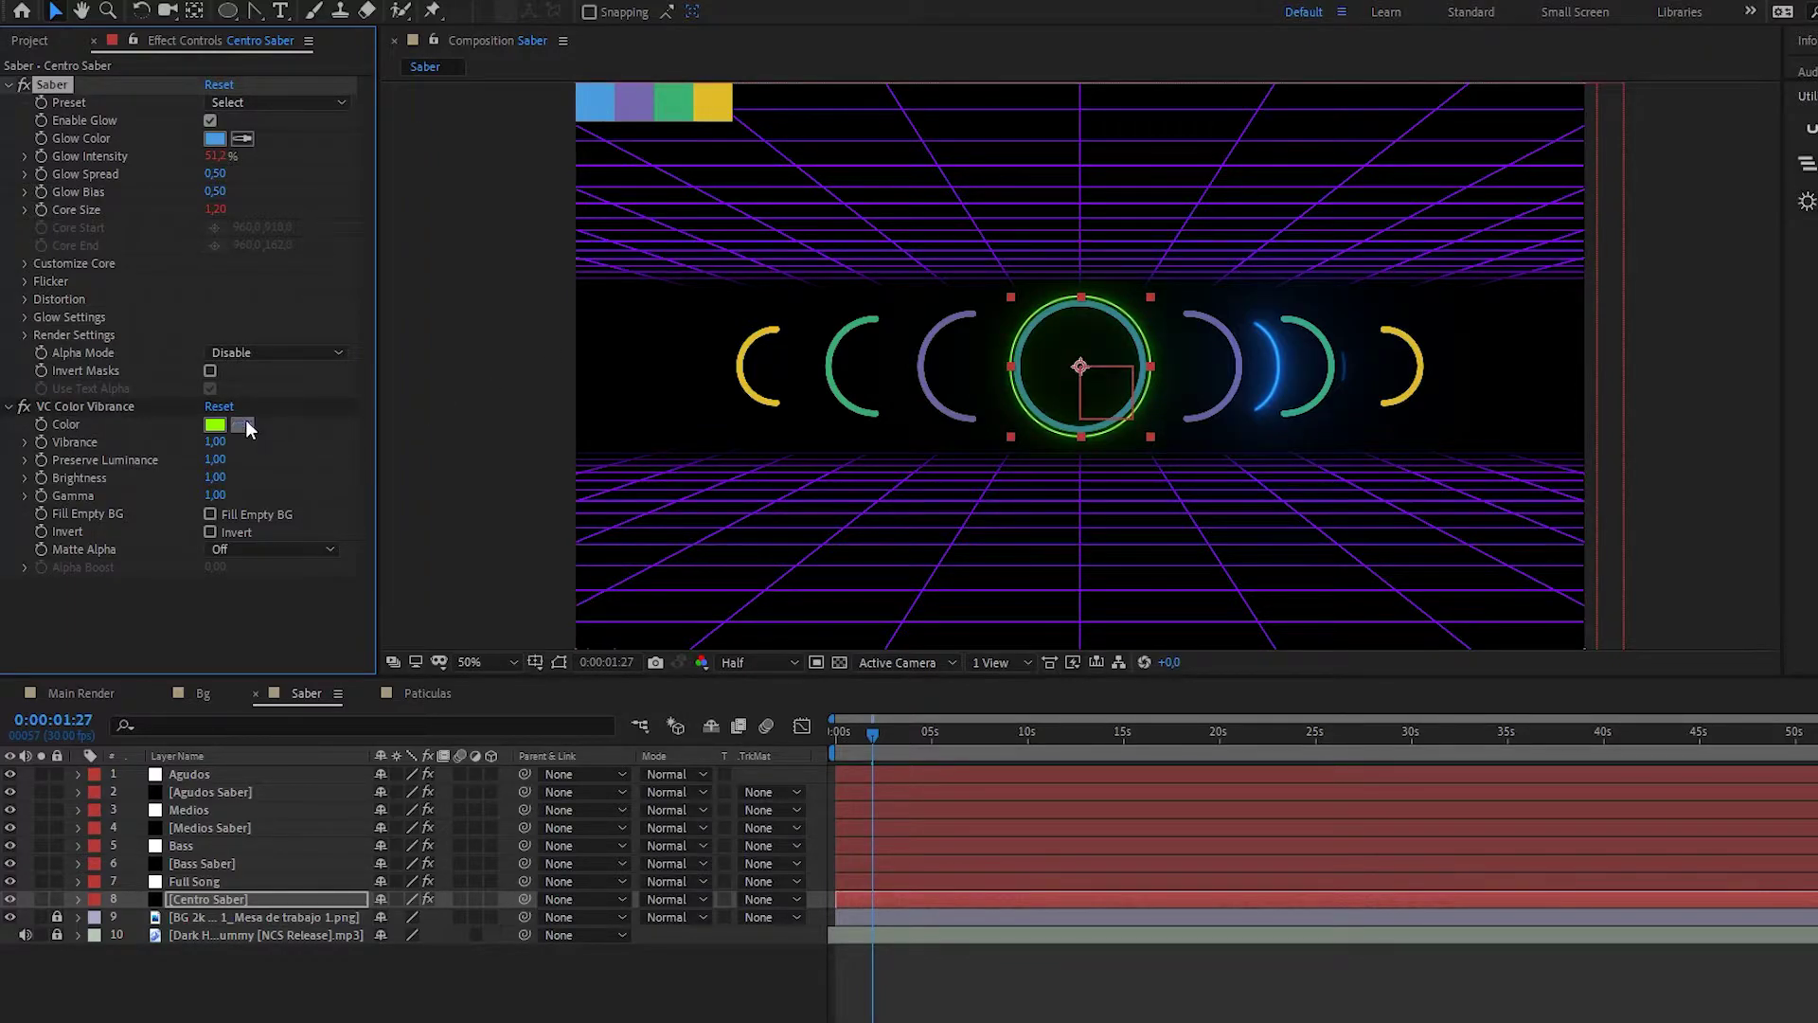
left_click(245, 425)
left_click(605, 103)
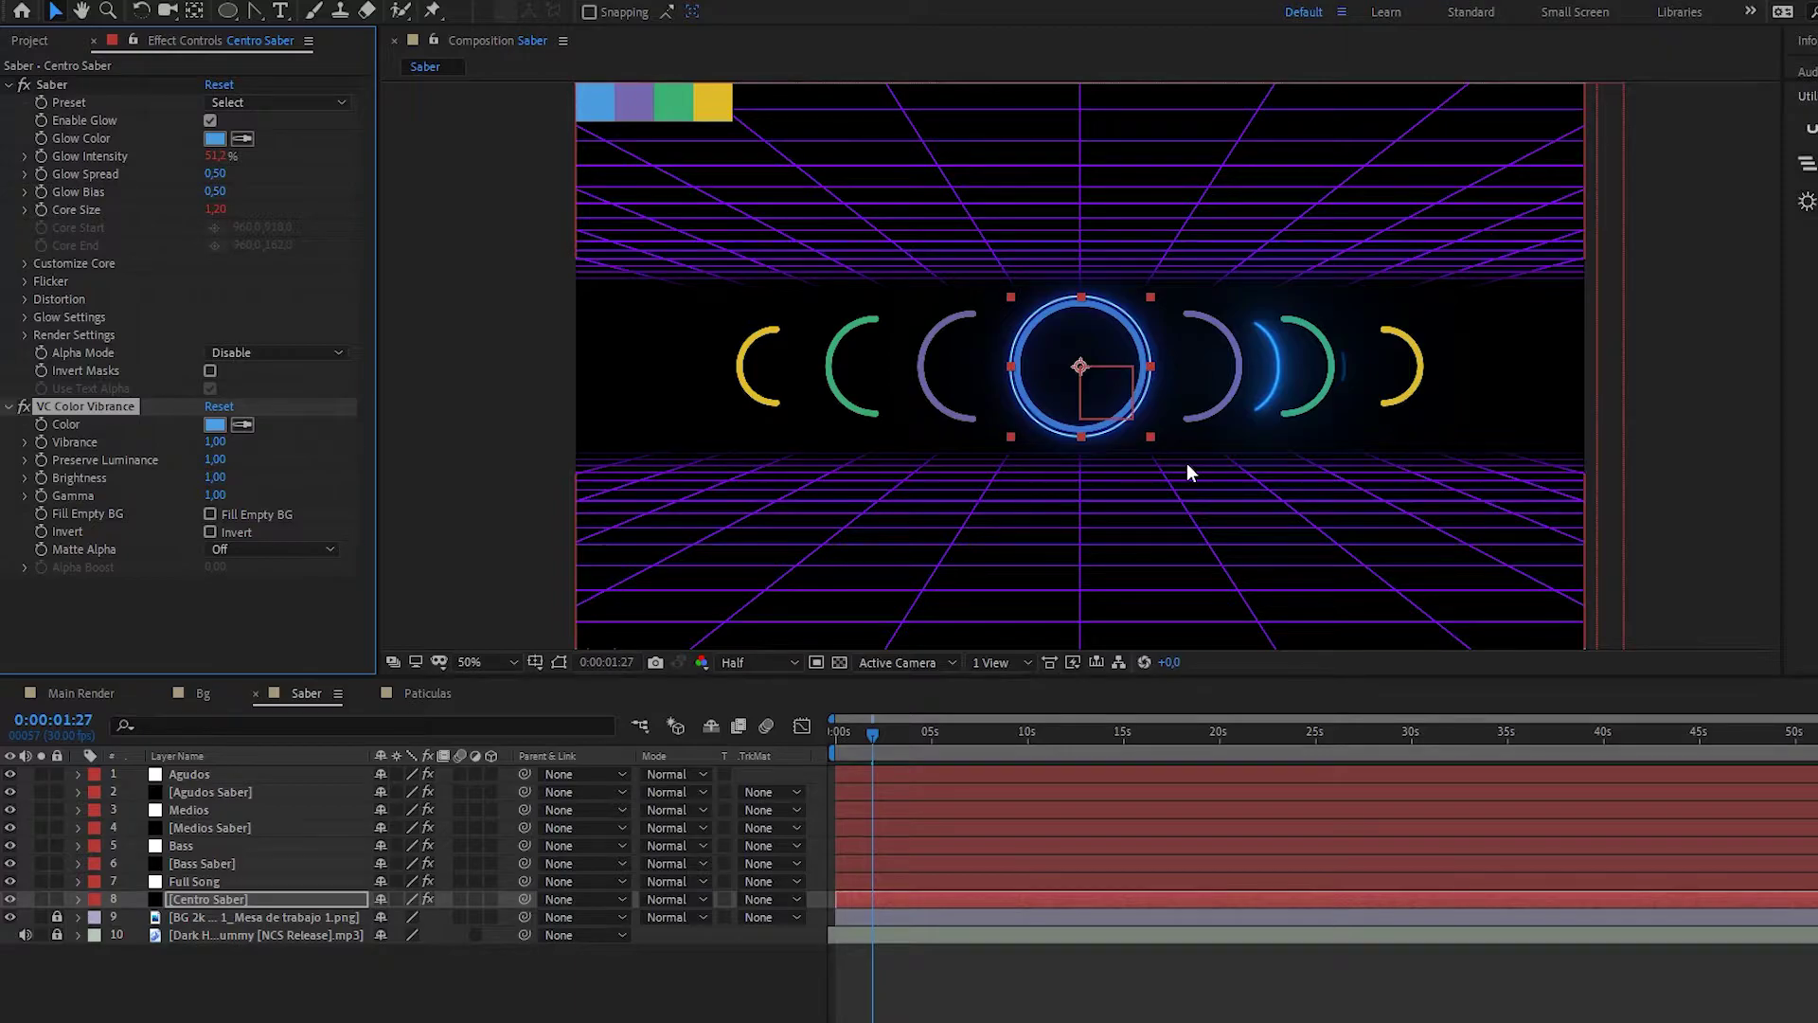
- Apply VC Color Vibrance to Bass Saber and set its vibrance tint and glow to the palette's purple
left_click(226, 865)
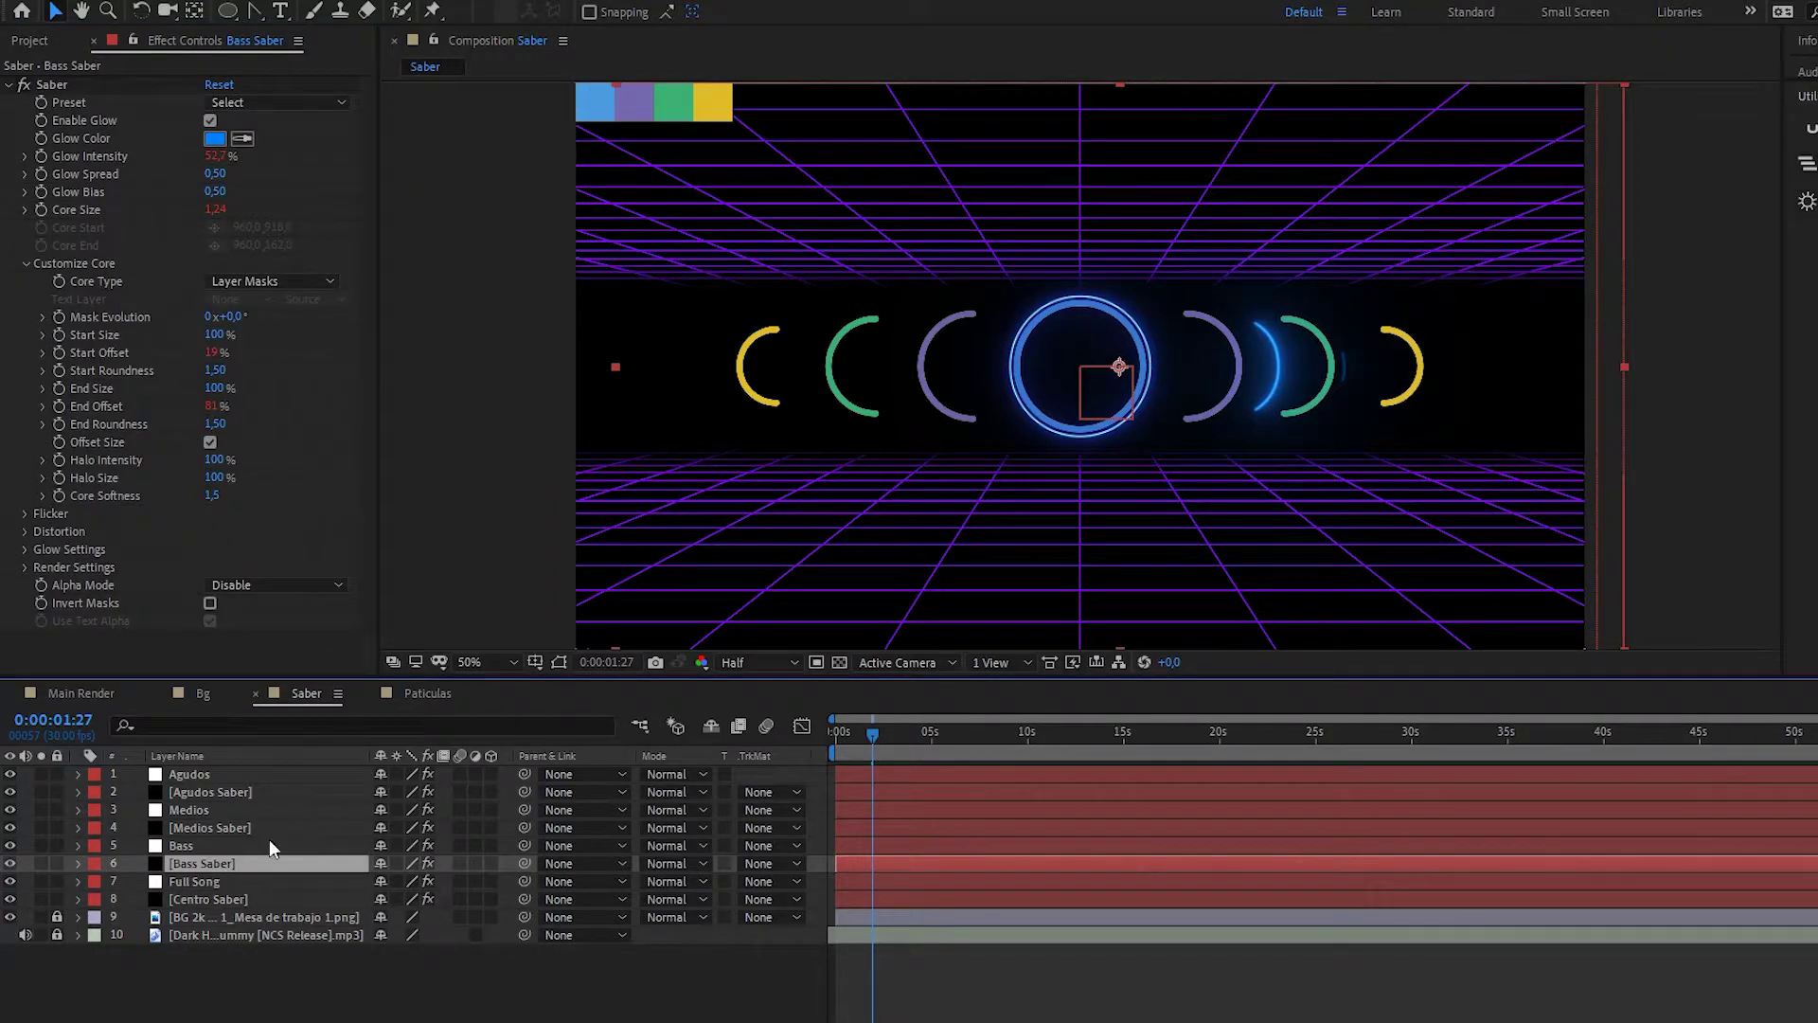
left_click(25, 262)
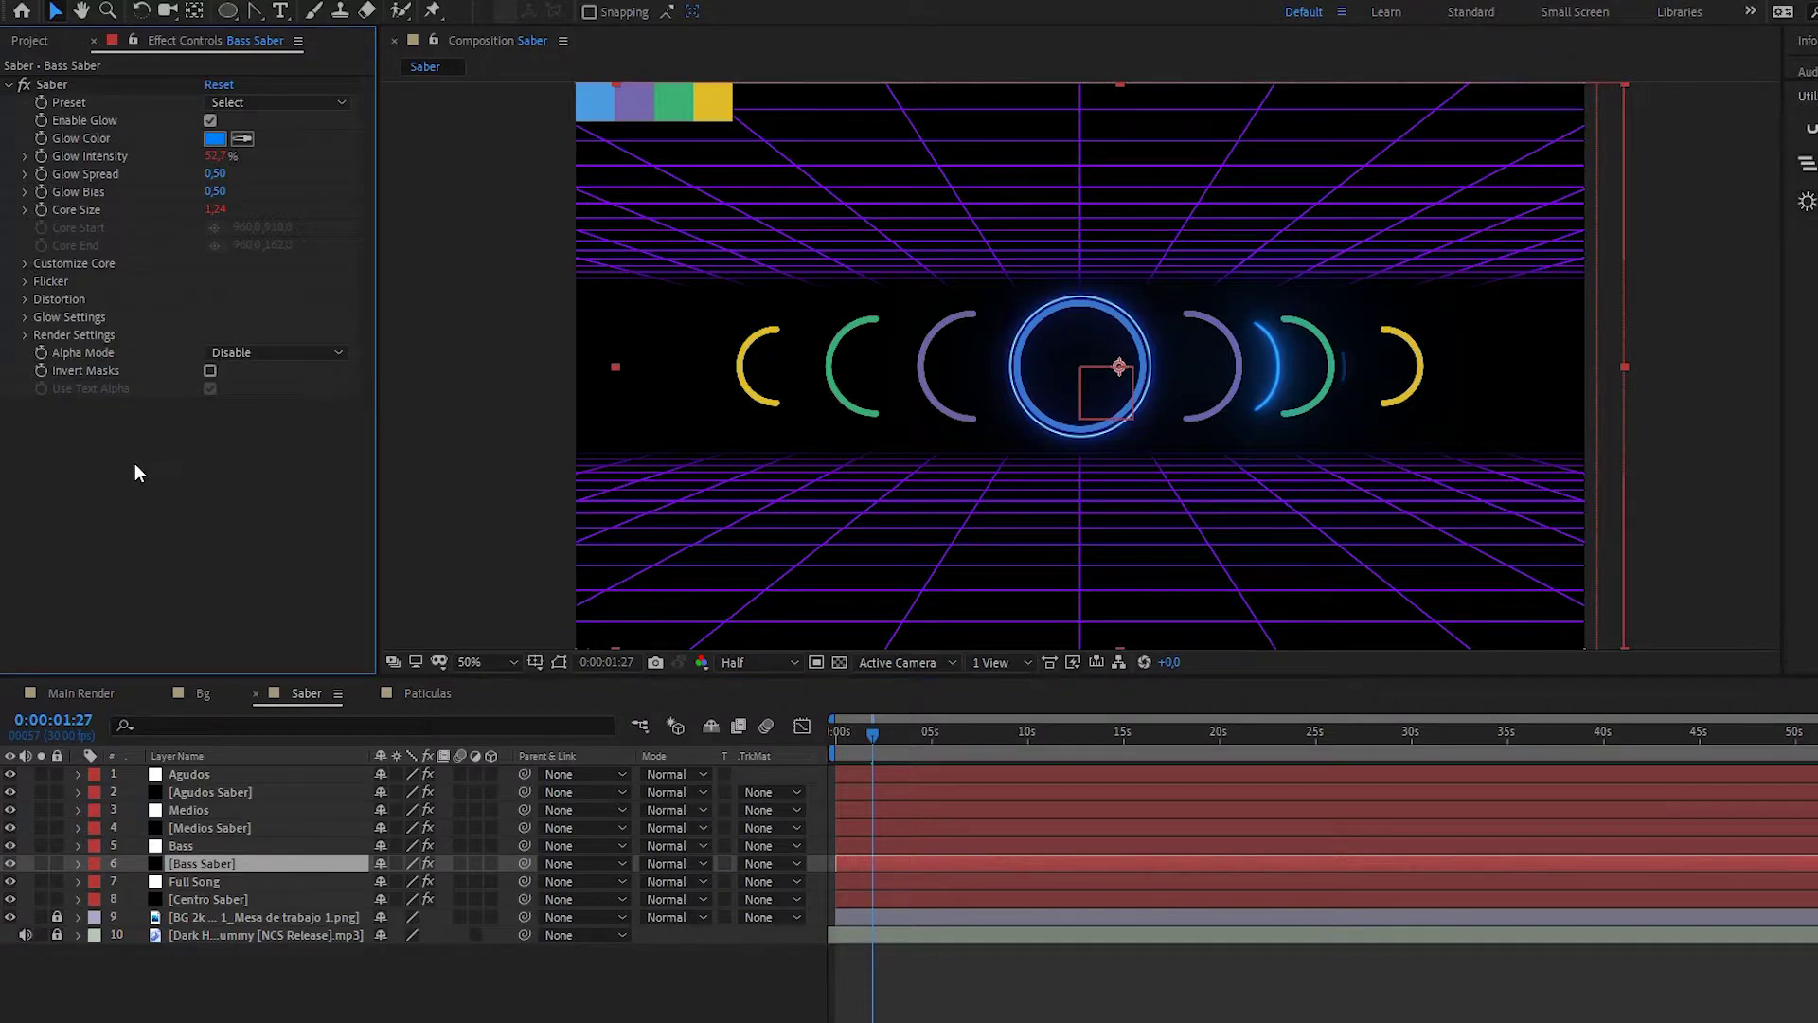
key("ctrl+space")
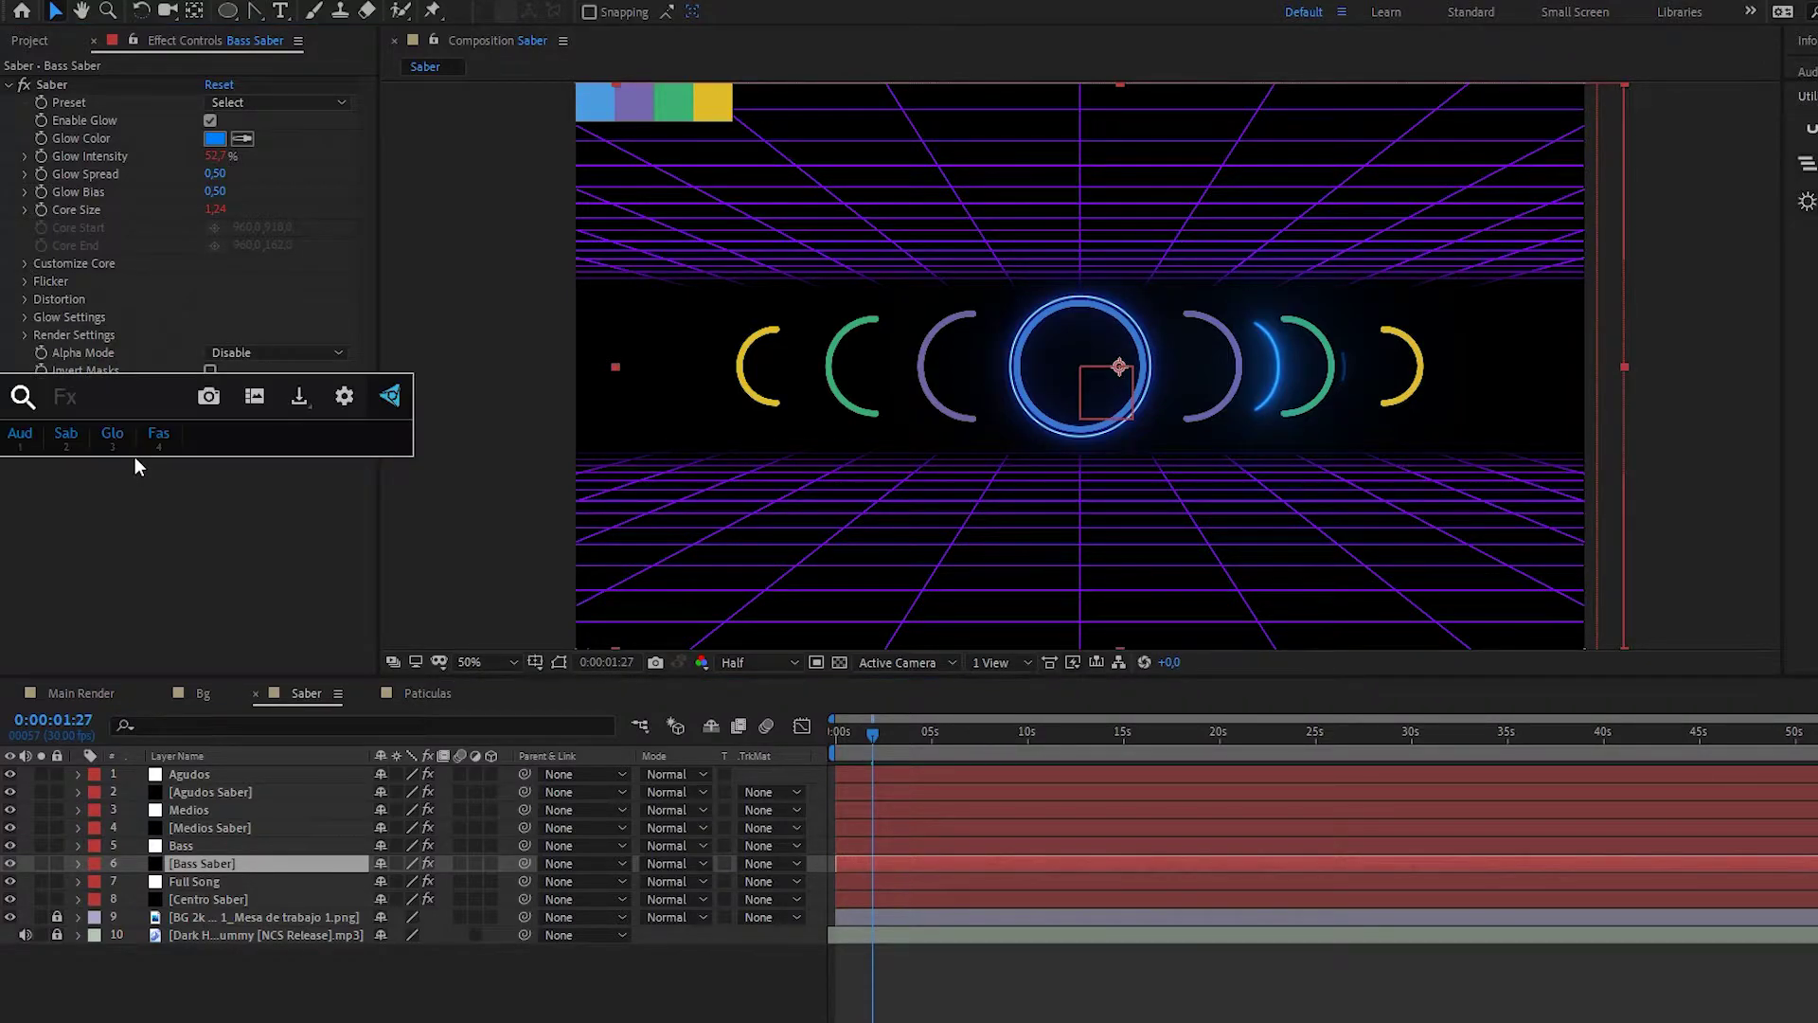
type("vc")
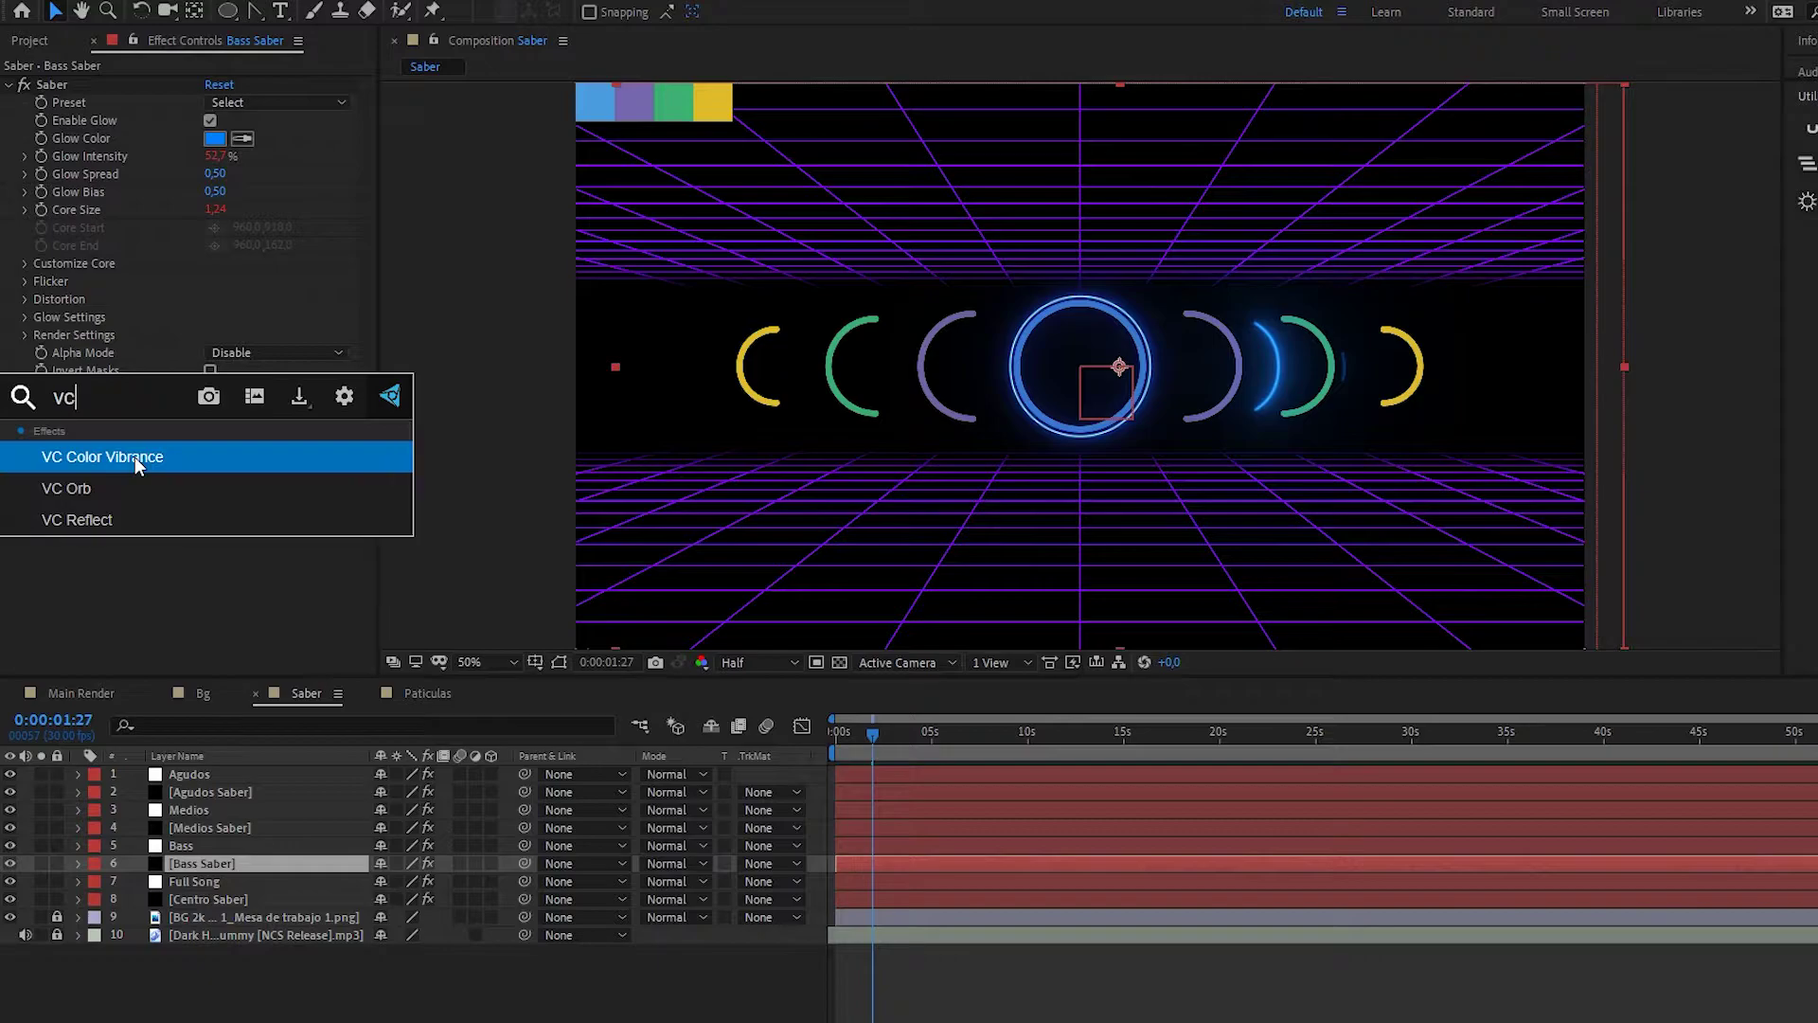
key("Return")
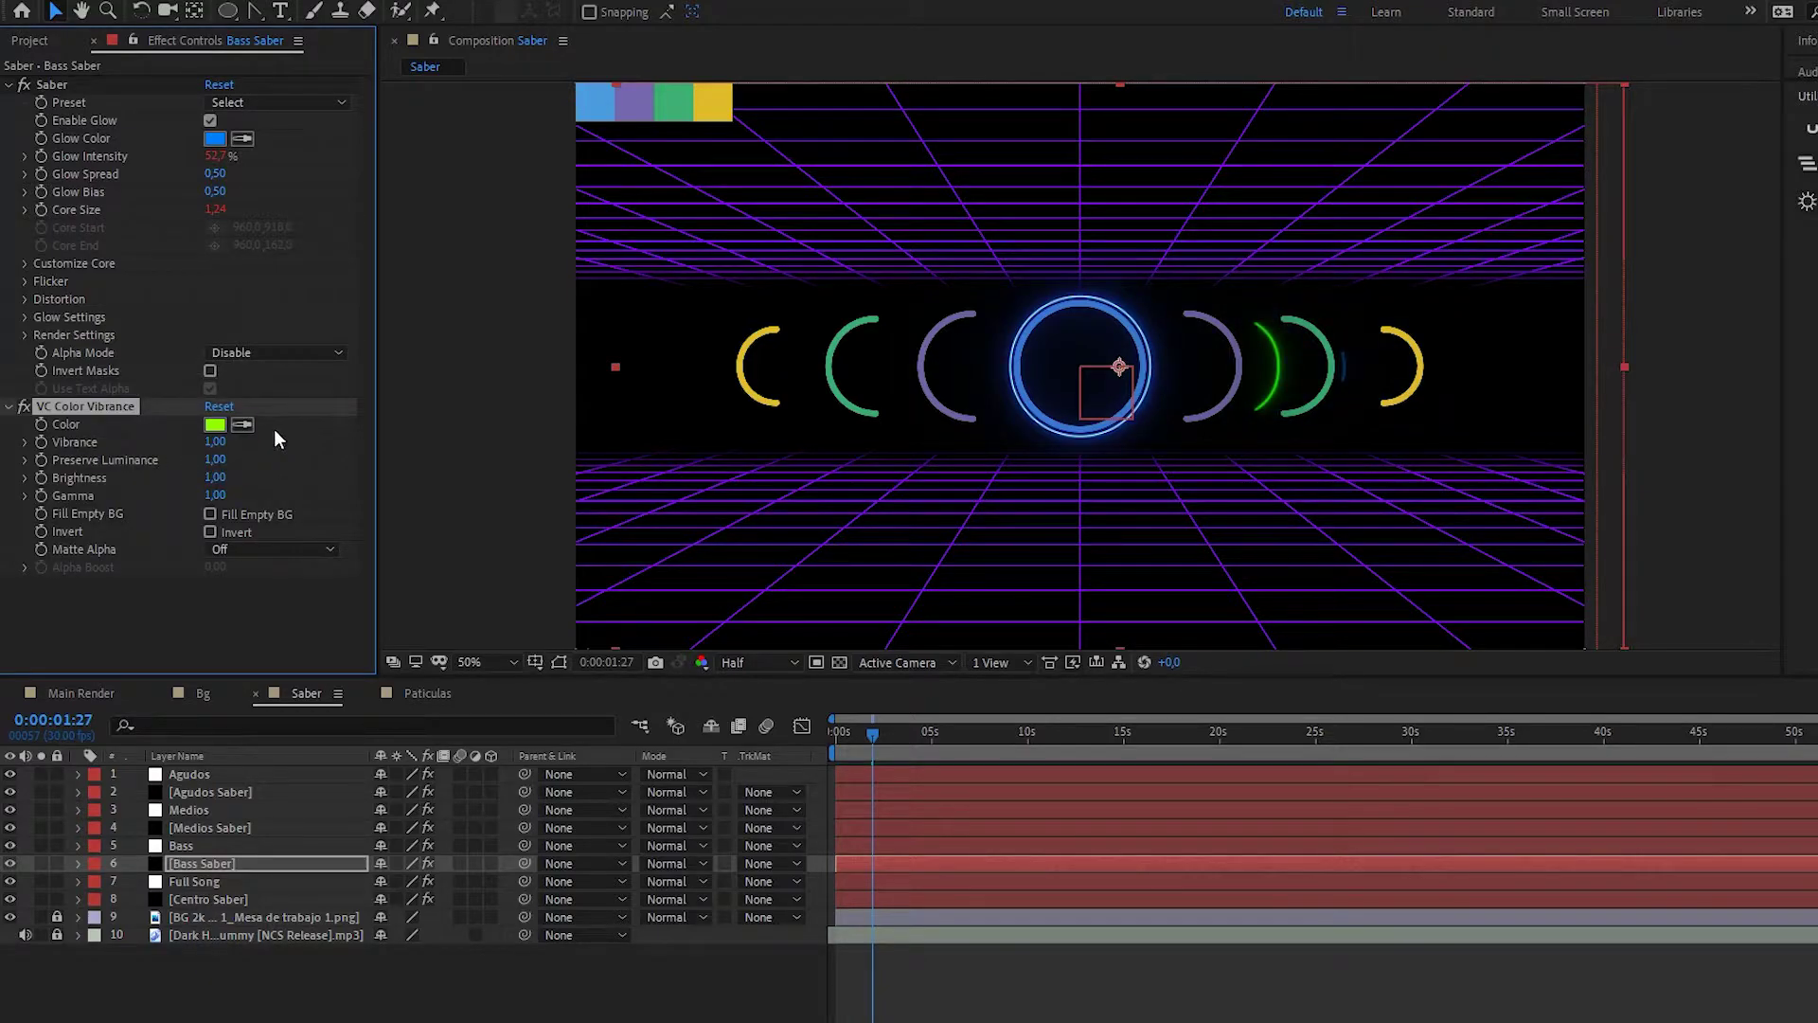
left_click(243, 425)
left_click(647, 100)
left_click(243, 140)
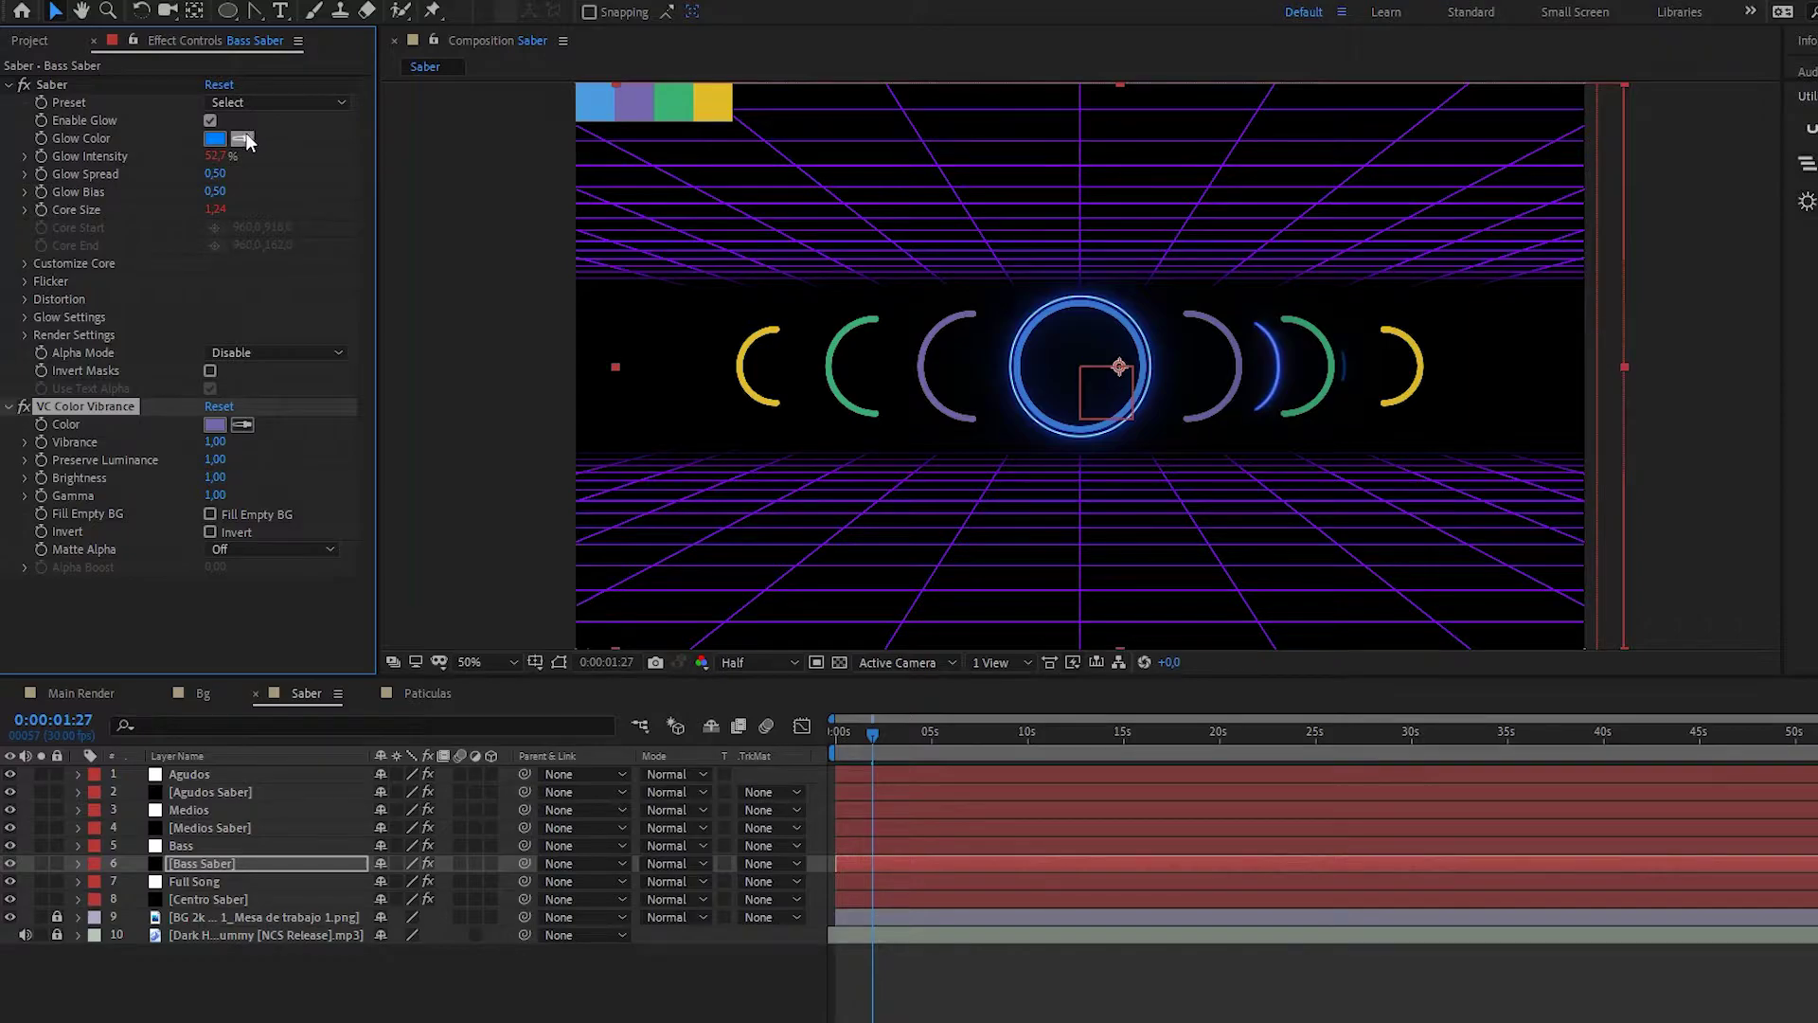
left_click(631, 101)
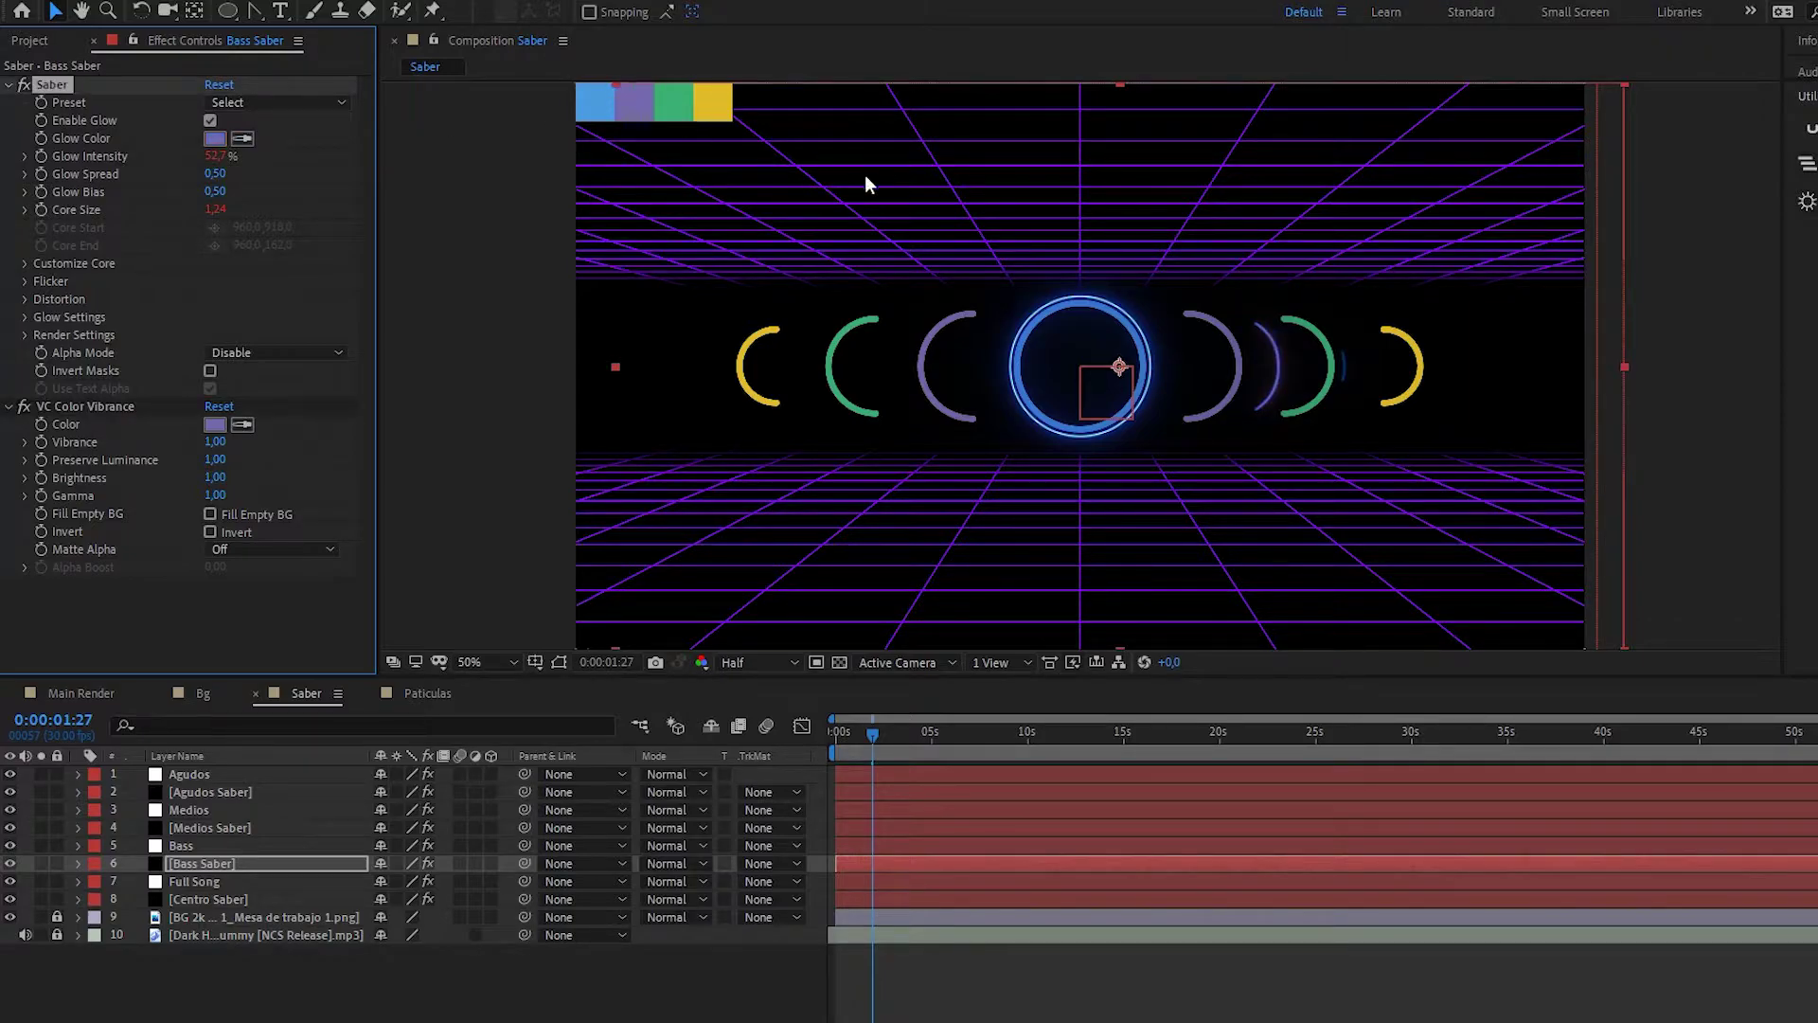
- Give Medios Saber VC Color Vibrance and sample the green block for its tint and glow colour
left_click(214, 827)
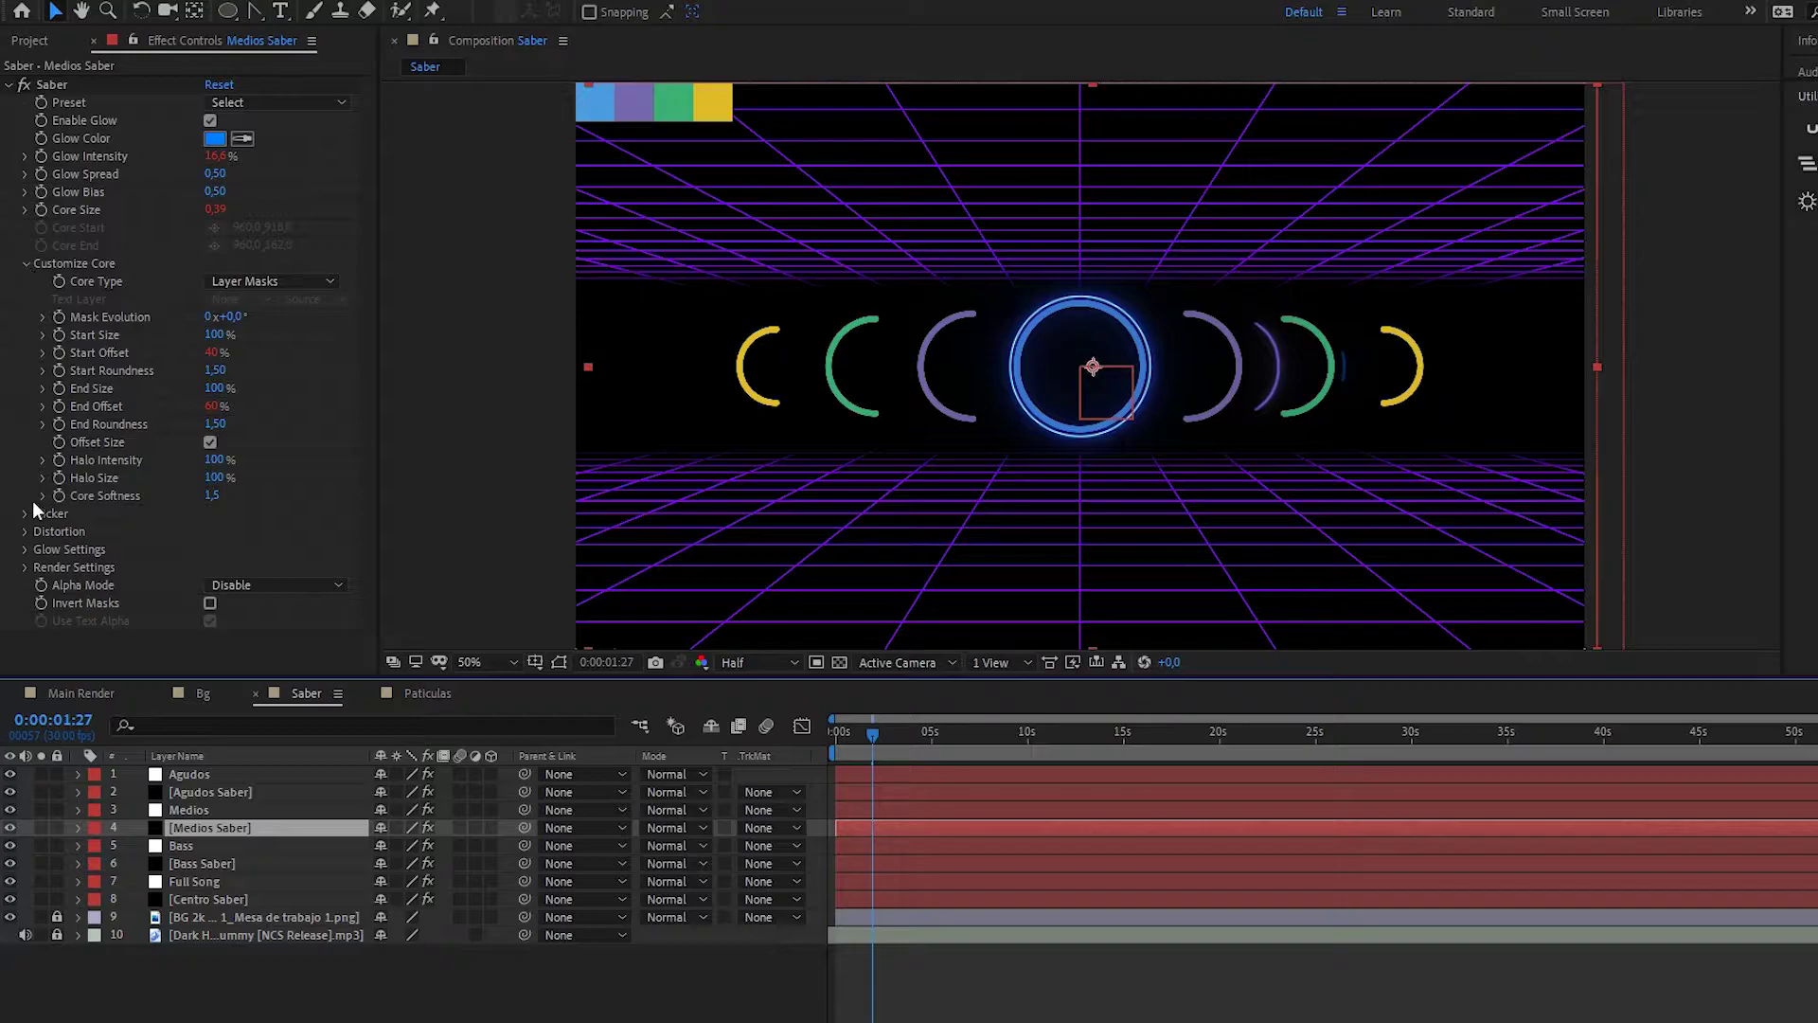
left_click(26, 263)
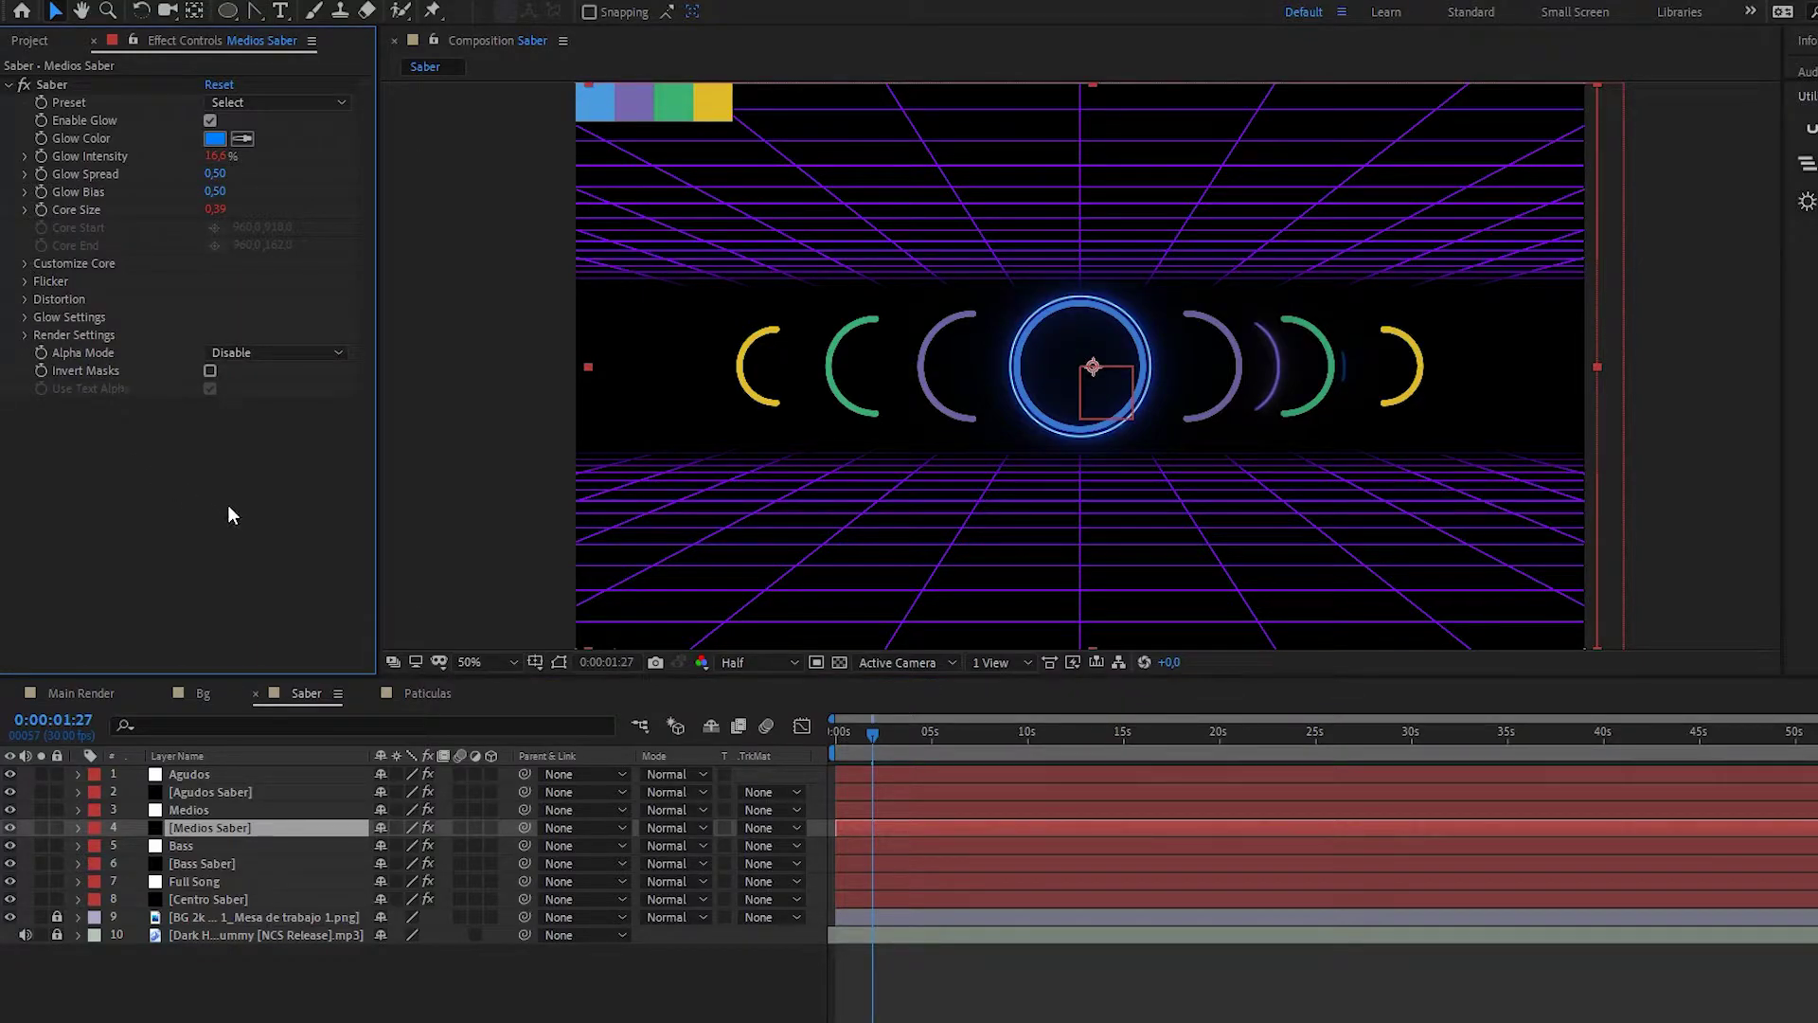
key("ctrl+space")
type("e")
key("Escape")
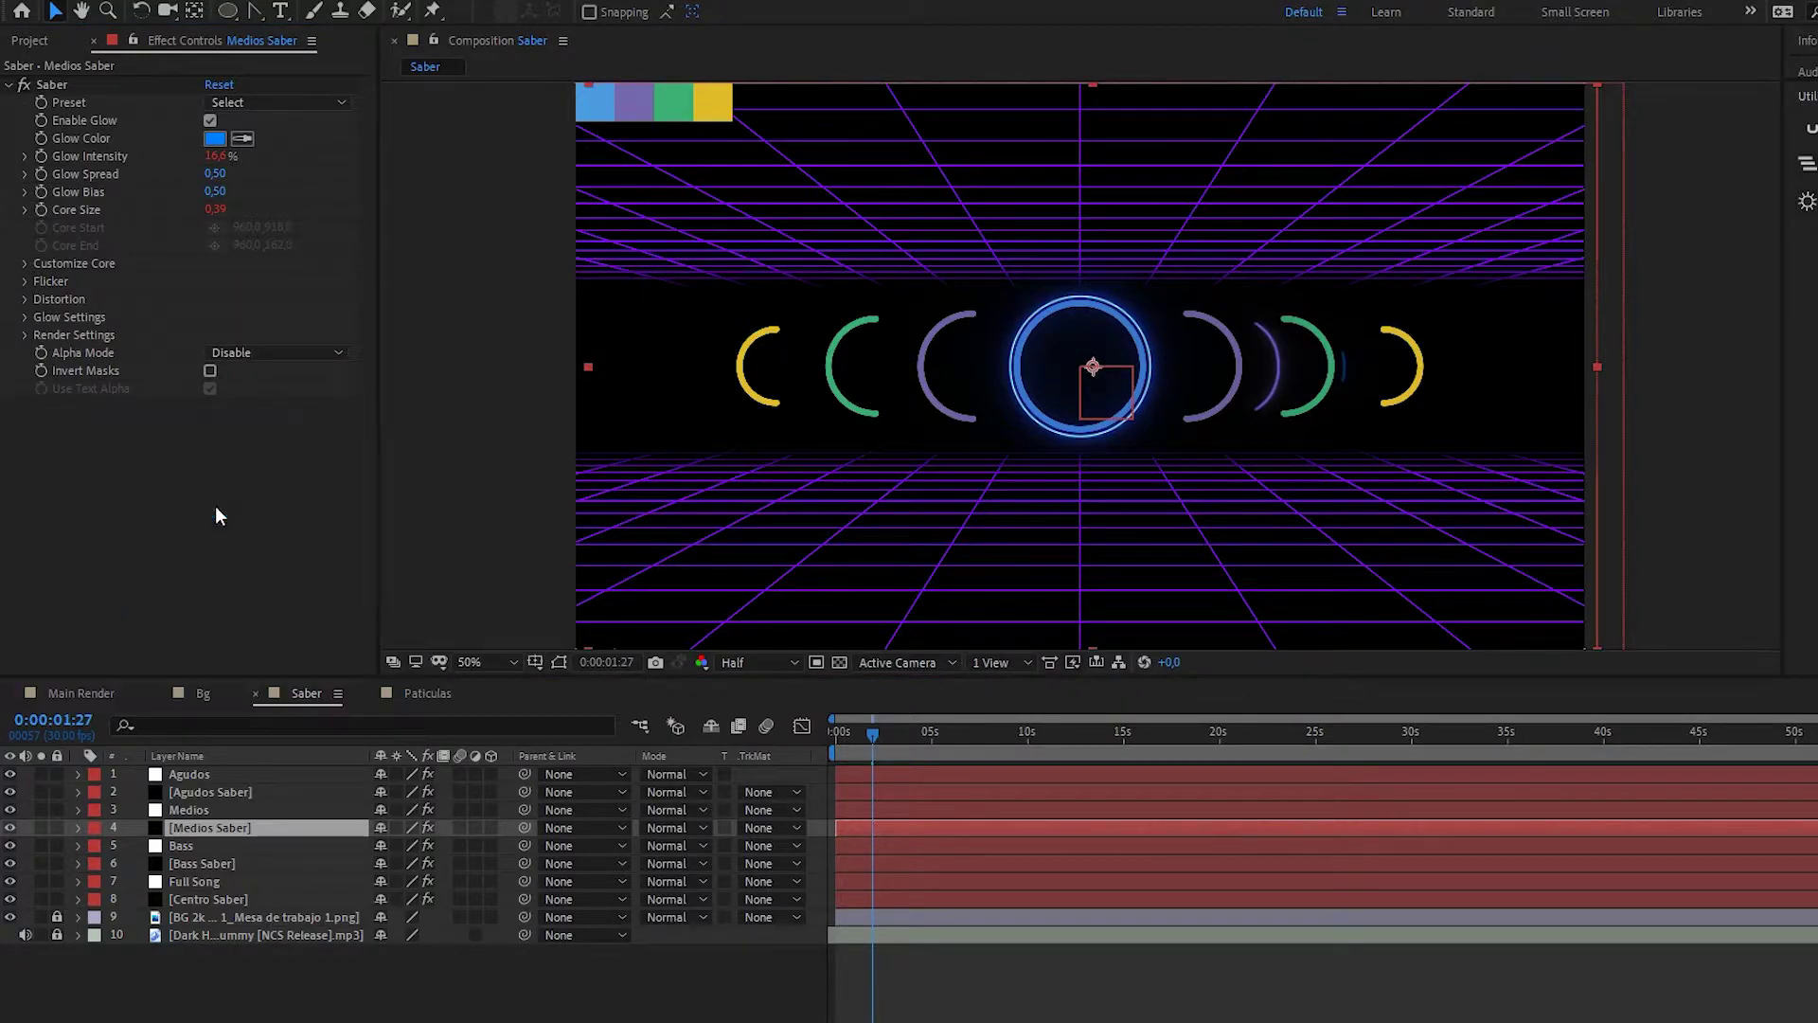
left_click(242, 424)
left_click(678, 112)
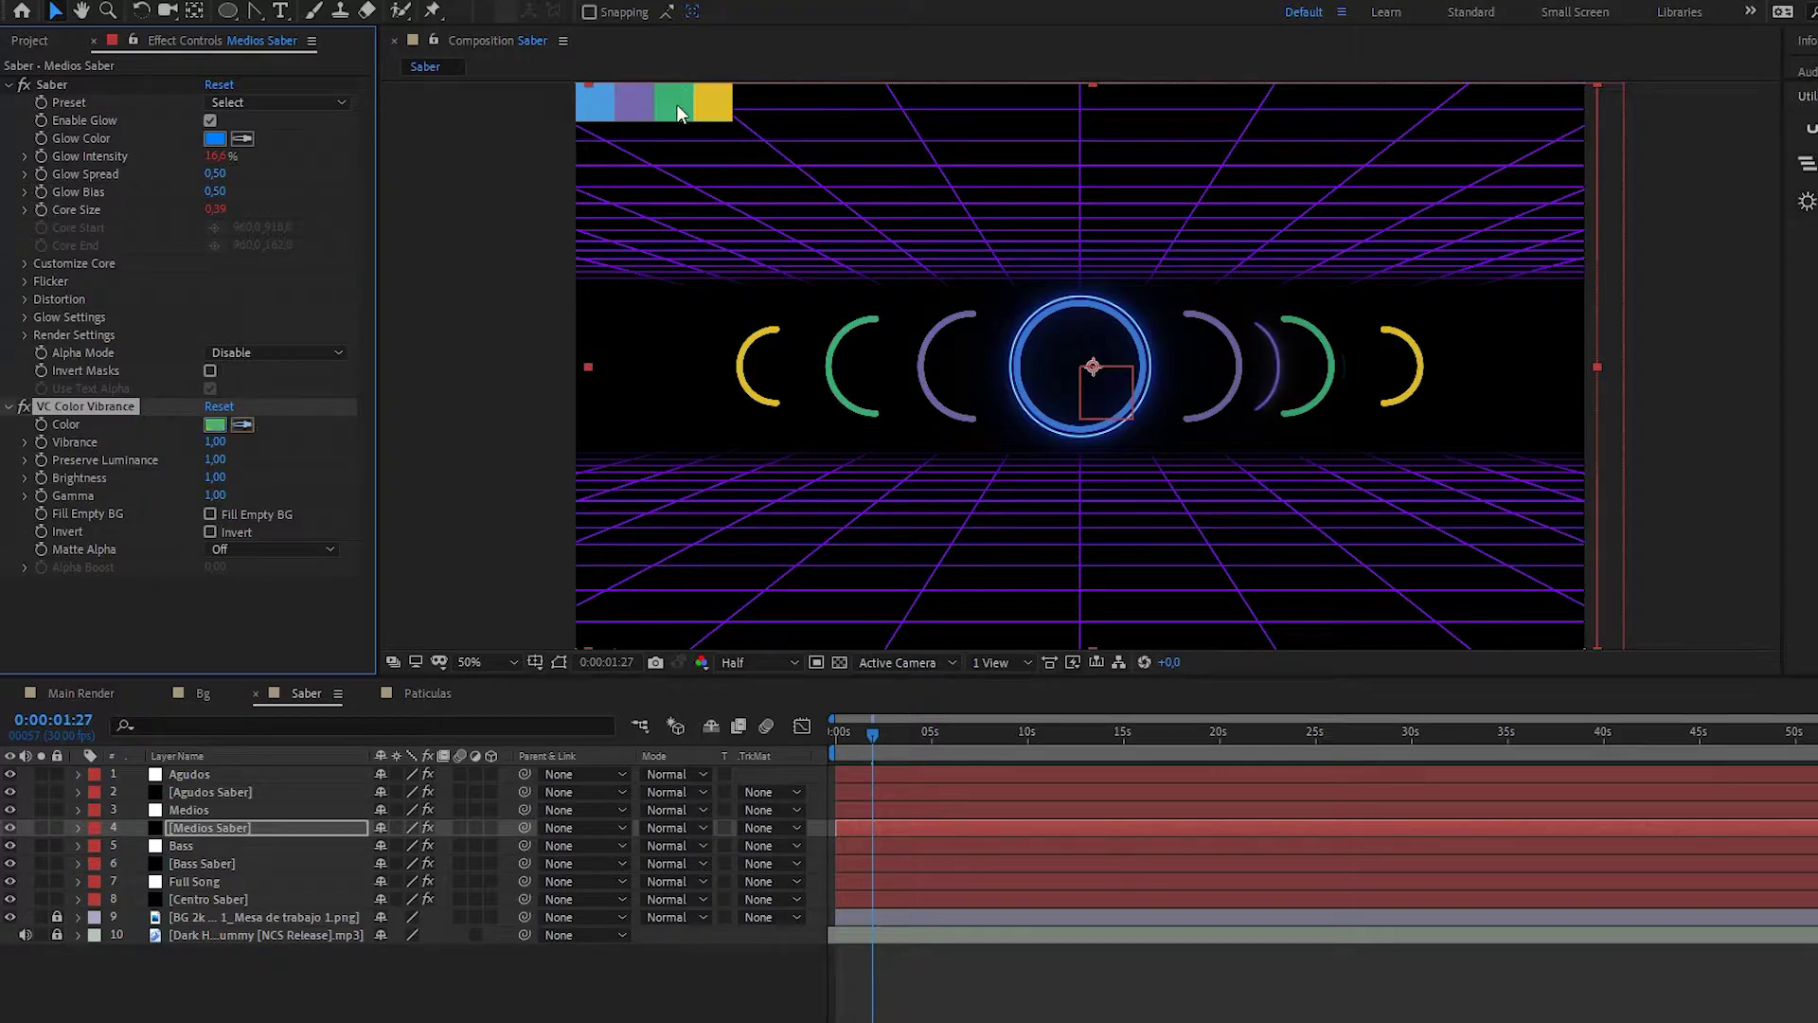
left_click(242, 138)
left_click(690, 108)
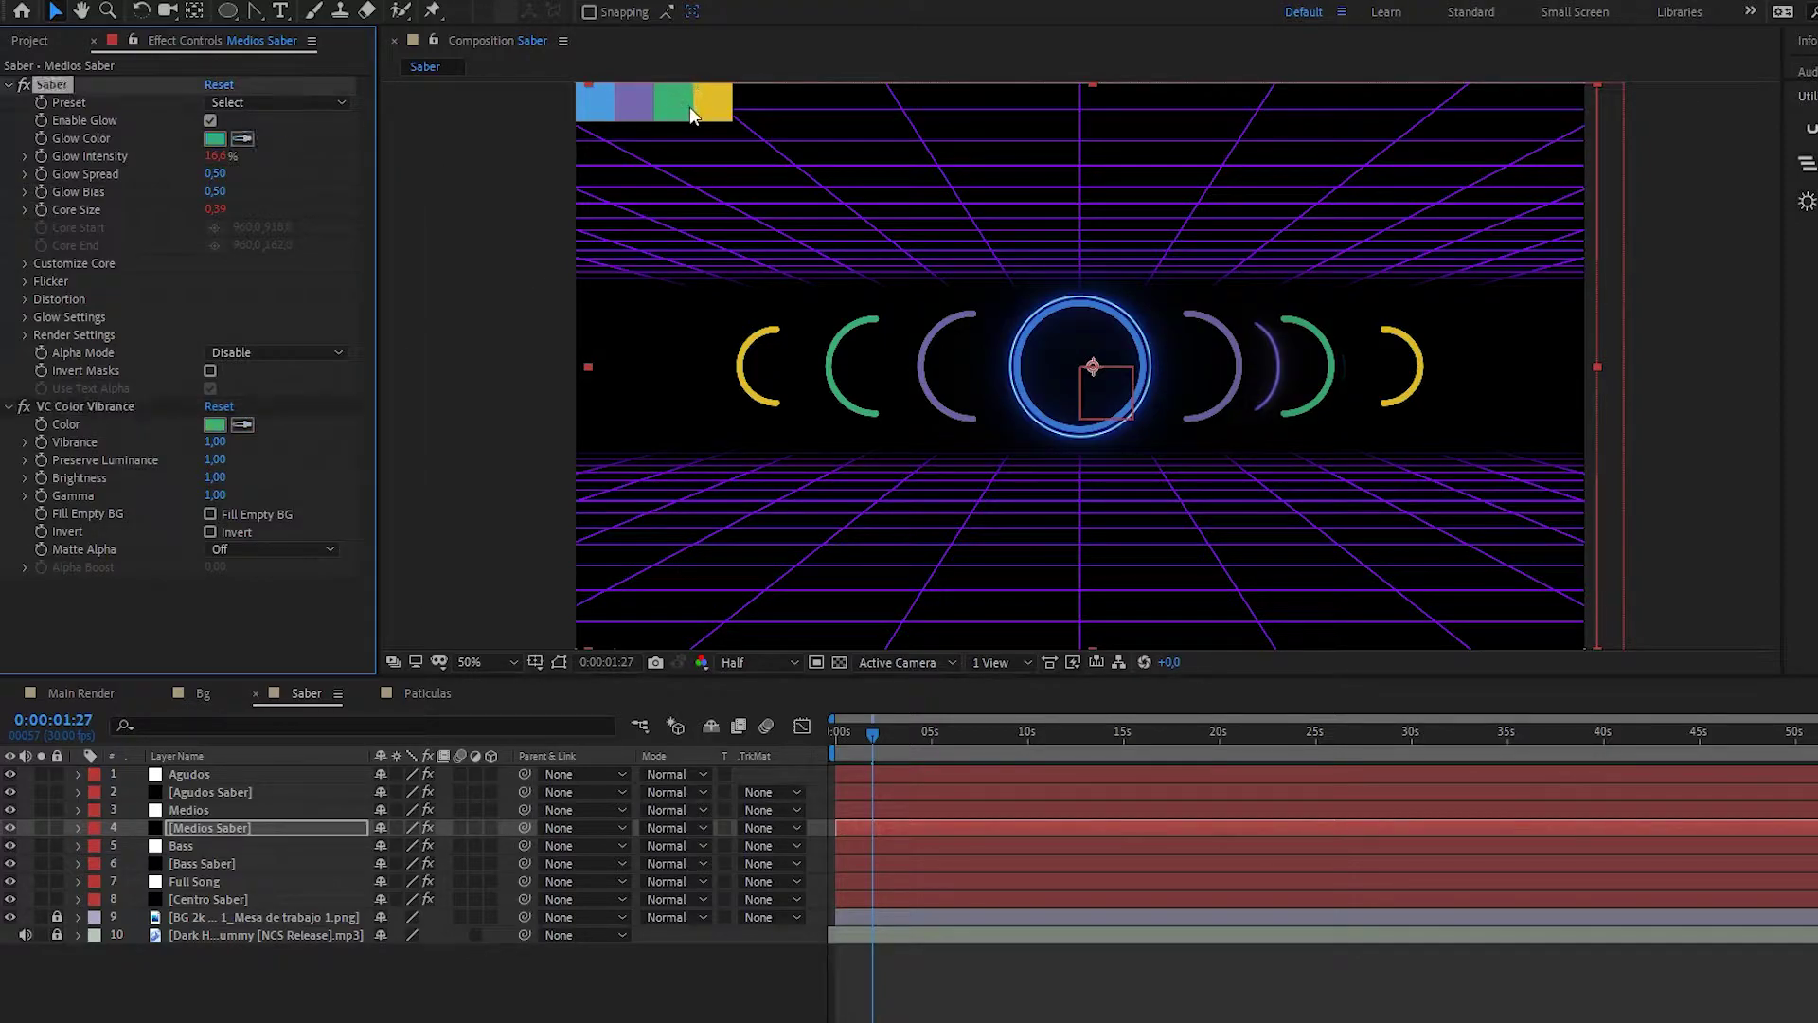
- On Agudos Saber, apply VC Color Vibrance and eyedrop the yellow swatch for its Color and Saber Glow Color
left_click(221, 790)
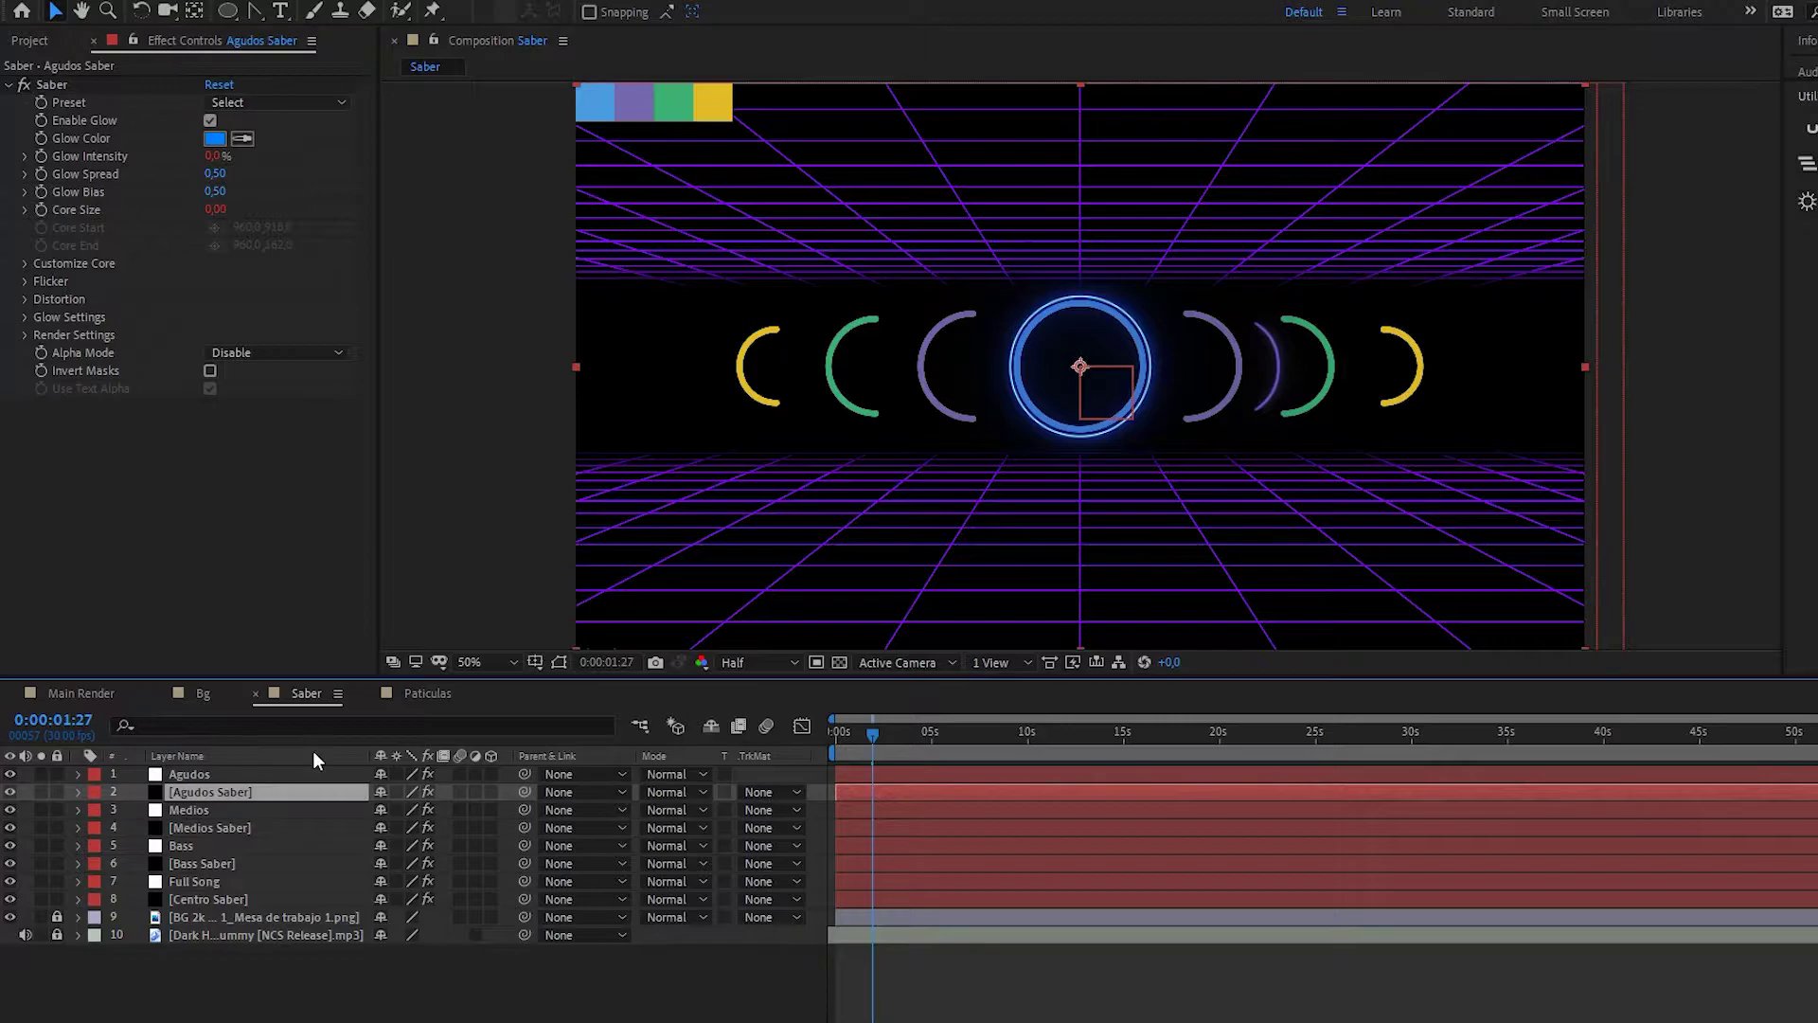
key("ctrl+space")
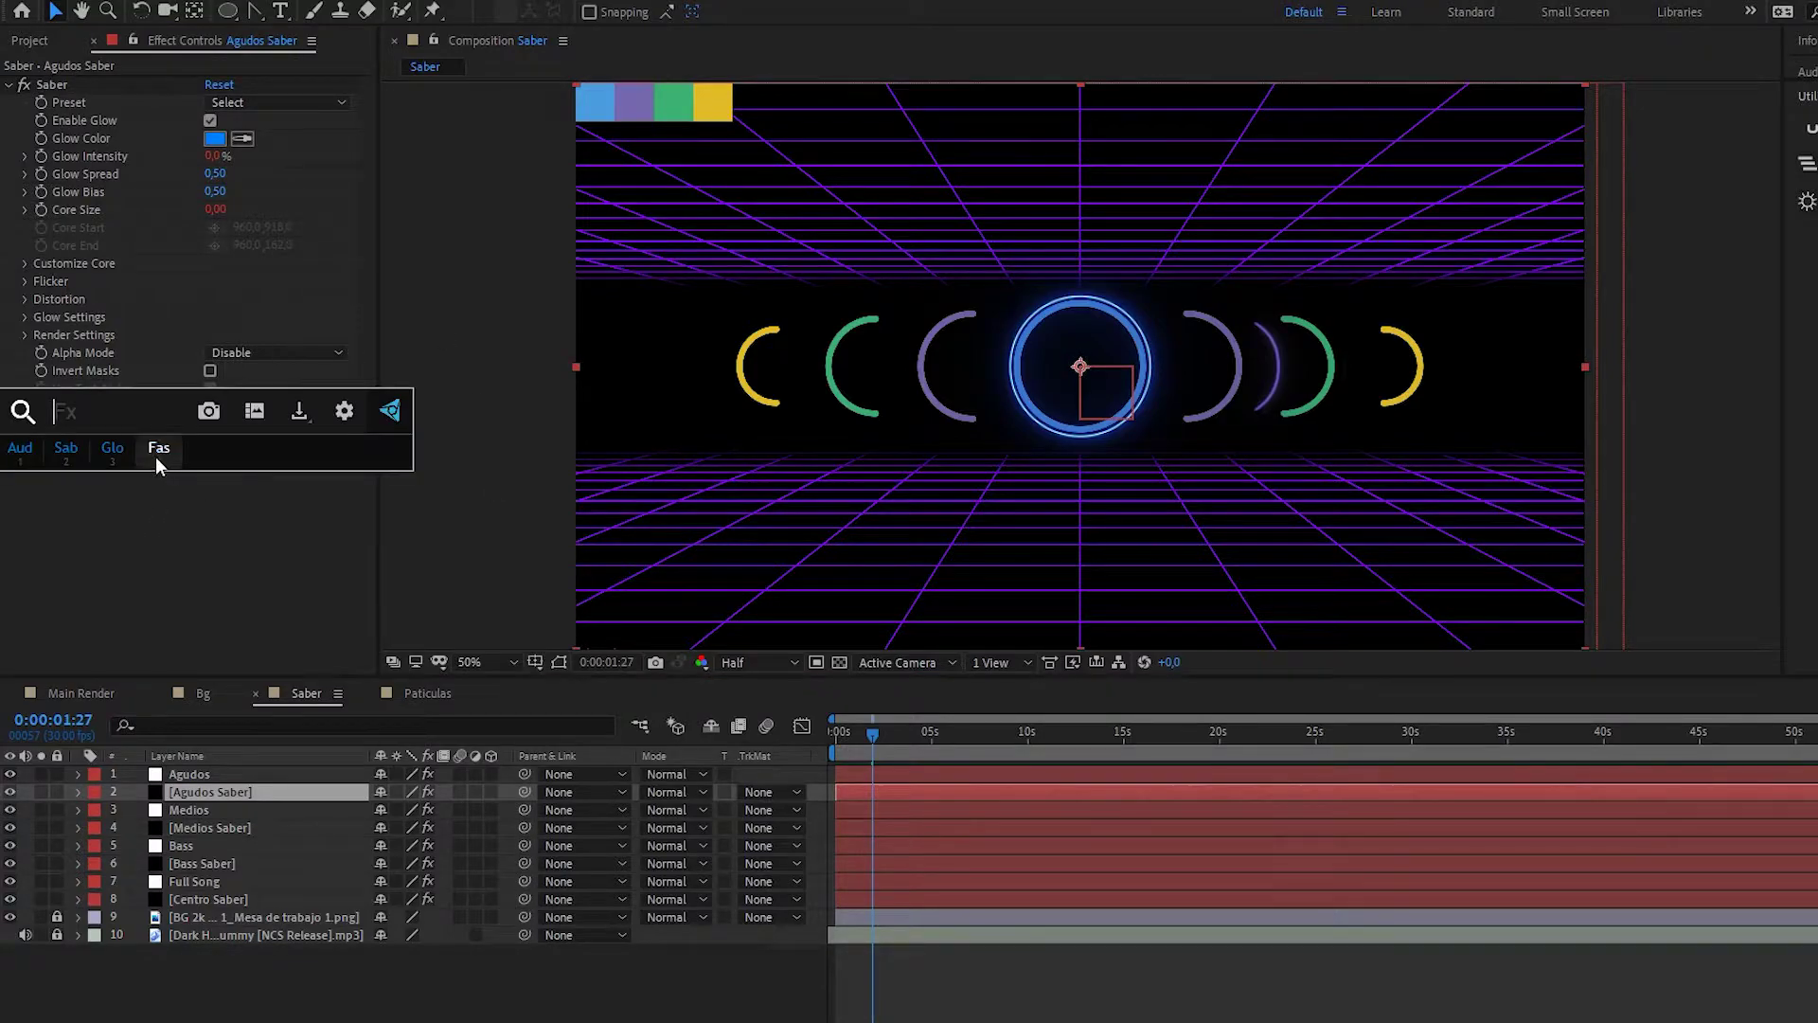
type("v")
key("Return")
left_click(242, 424)
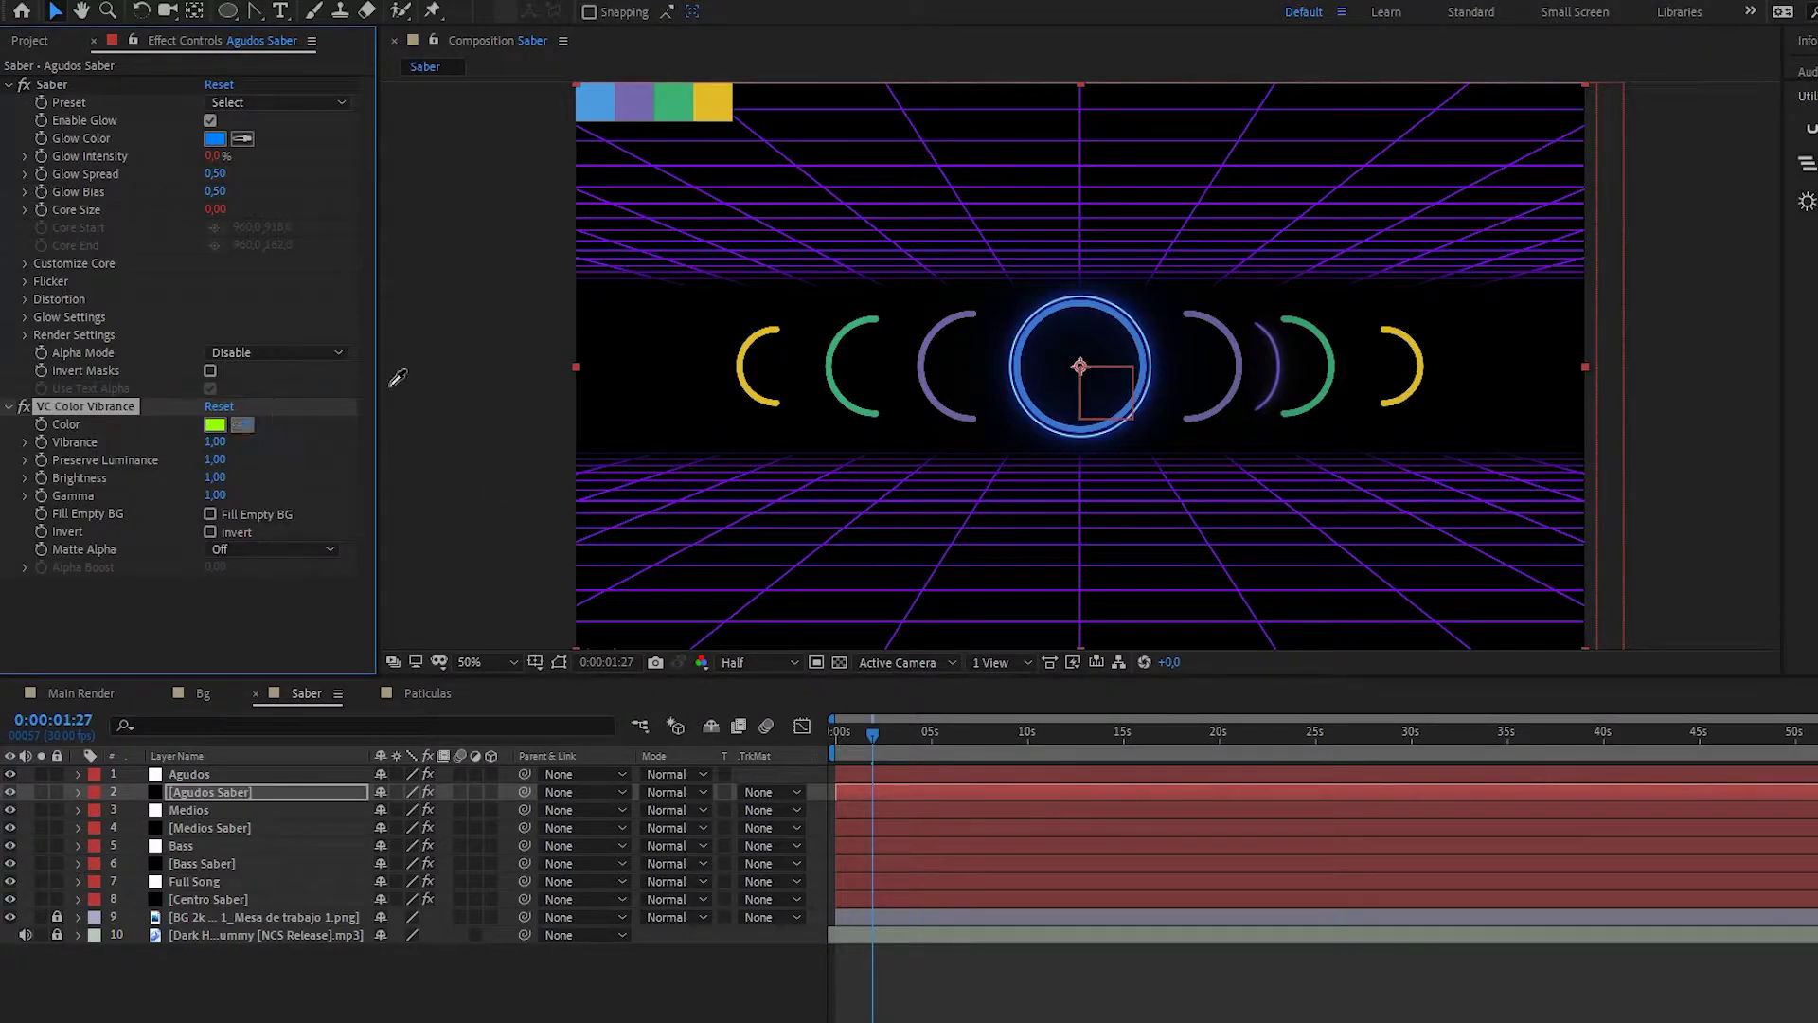
left_click(712, 98)
left_click(243, 138)
left_click(710, 99)
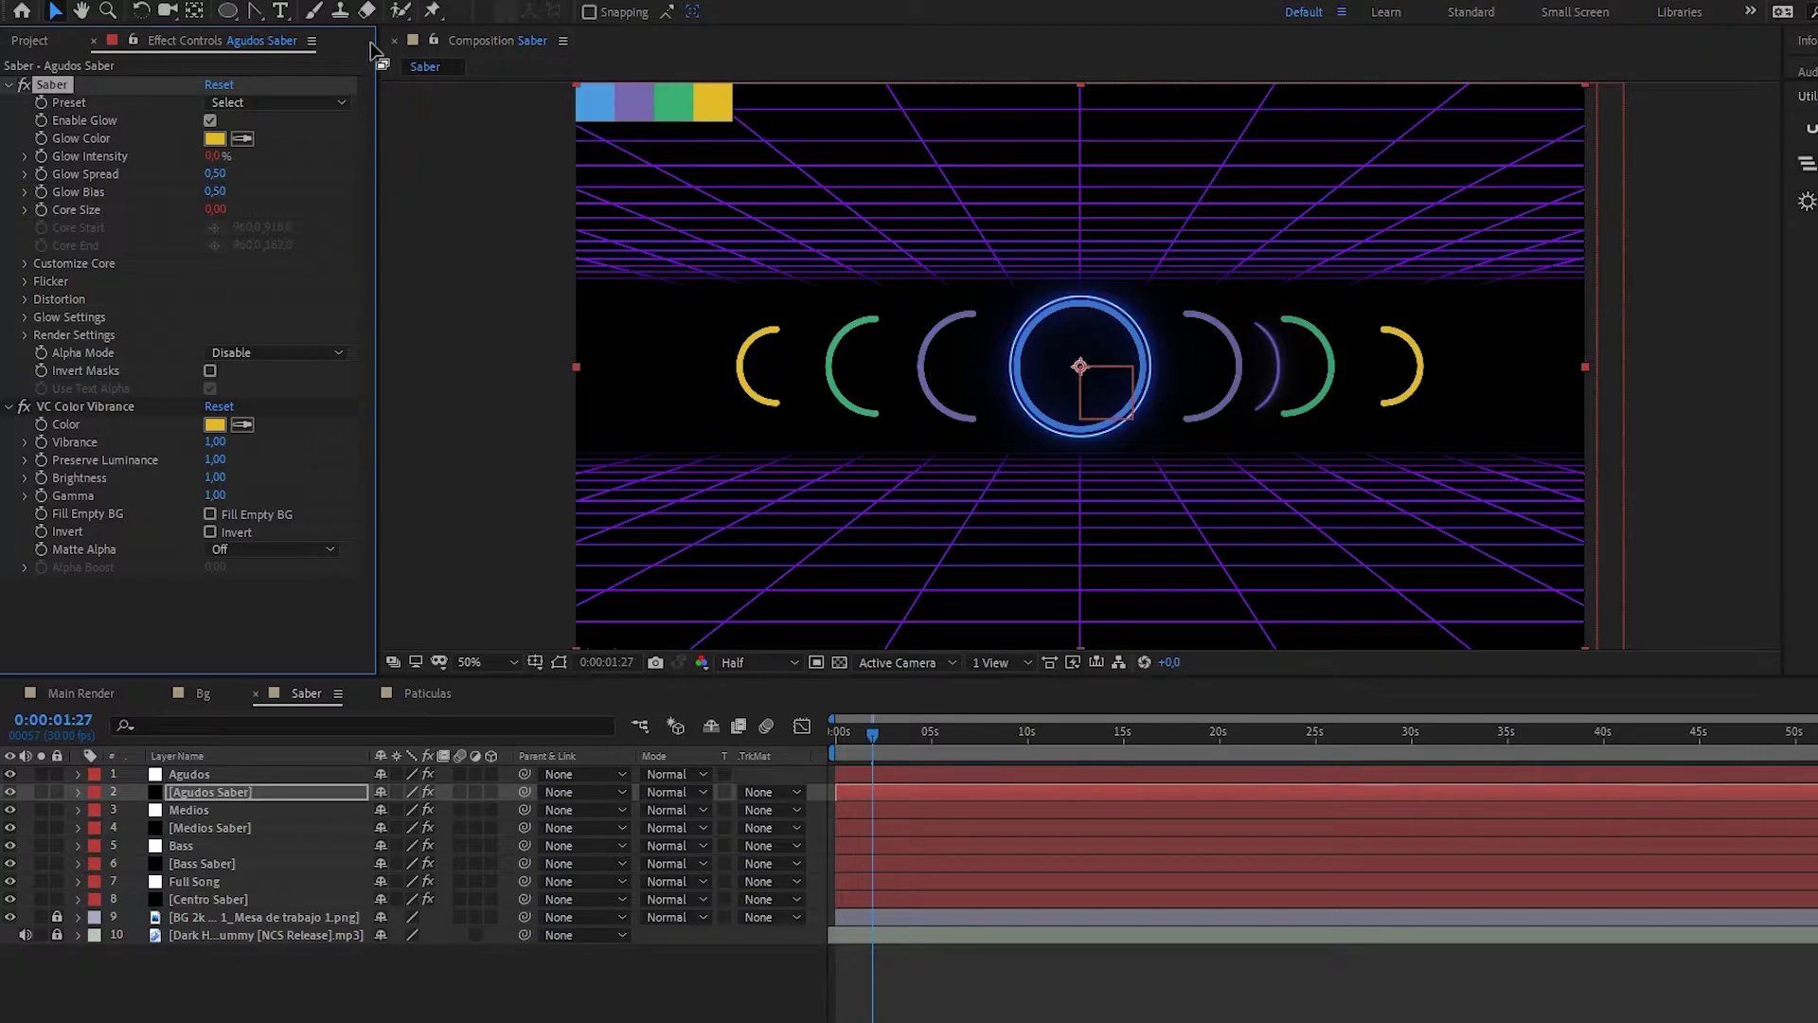
- Hide the grid background layer 9, briefly toggling it back on to compare
left_click(9, 917)
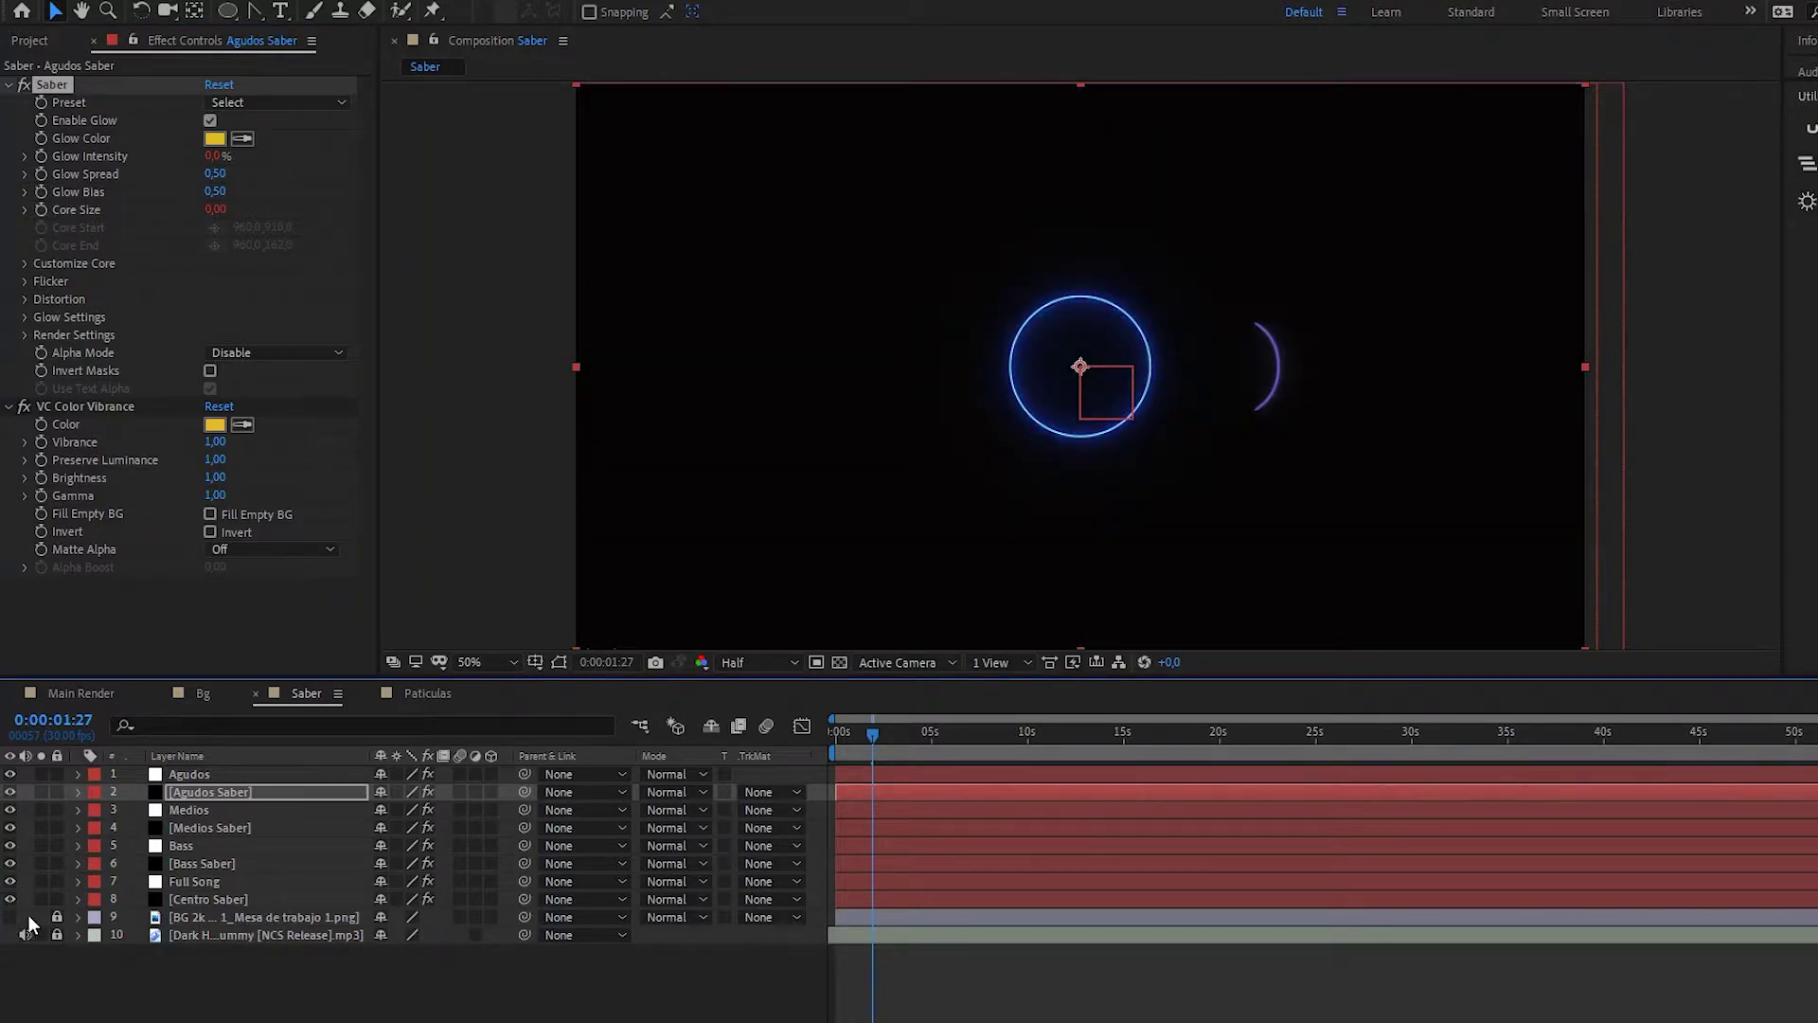
left_click(9, 917)
left_click(9, 918)
- Scrub the playhead to about 0:00:30:03 to preview the glowing rings
left_click(242, 911)
left_click_drag(873, 731, 1410, 791)
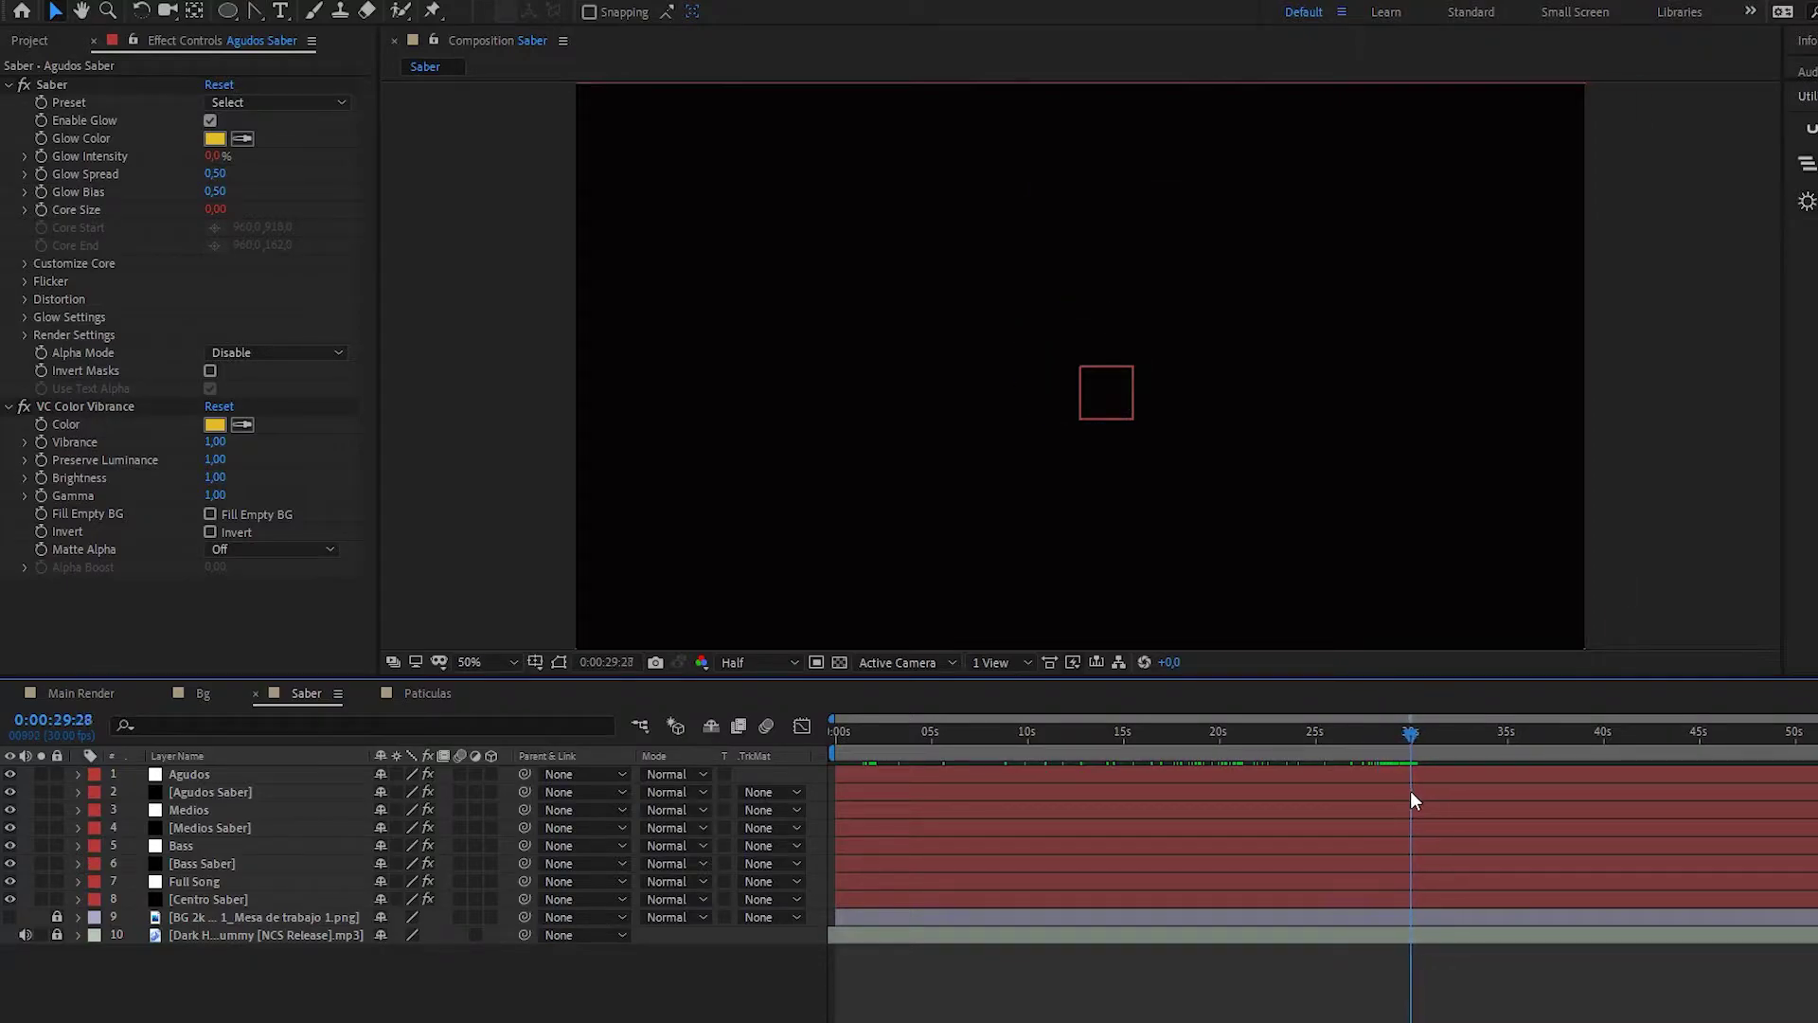
left_click_drag(1411, 788, 1414, 781)
scroll(1193, 426, "up", 2)
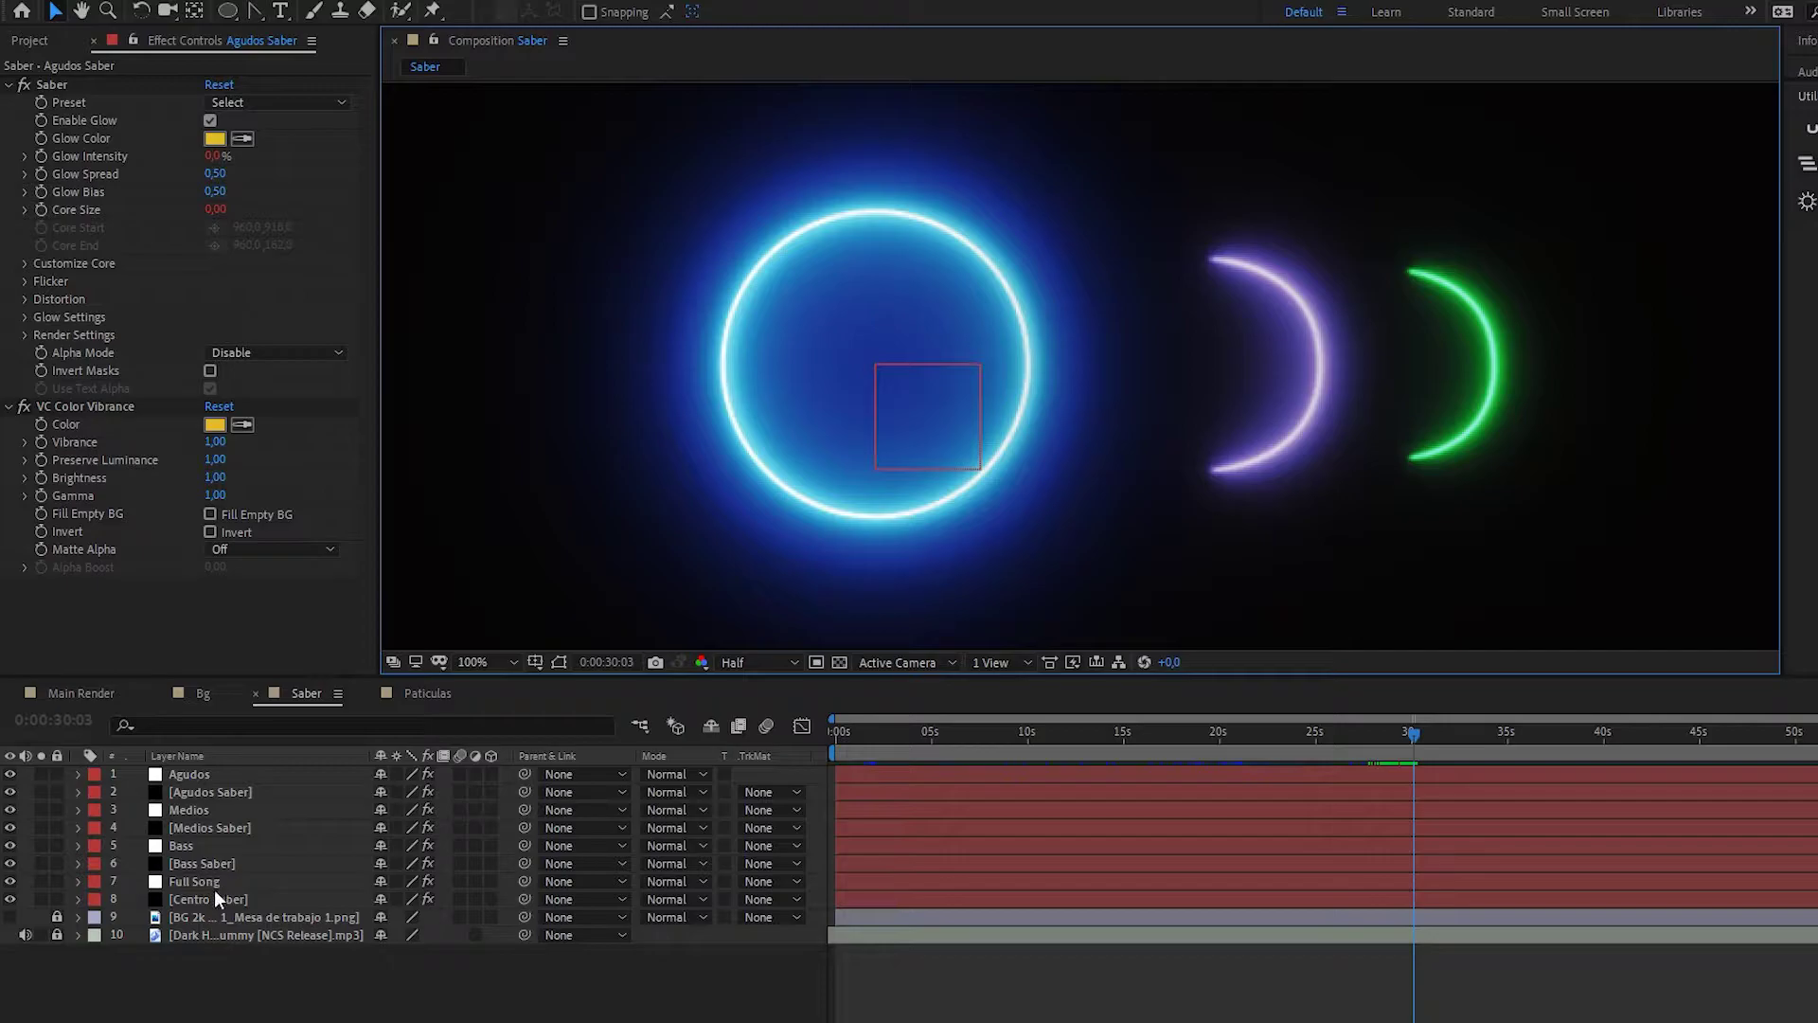
- On Centro Saber, set Glow Bias to 0,52 then scrub it higher, and adjust Glow Spread
left_click(213, 896)
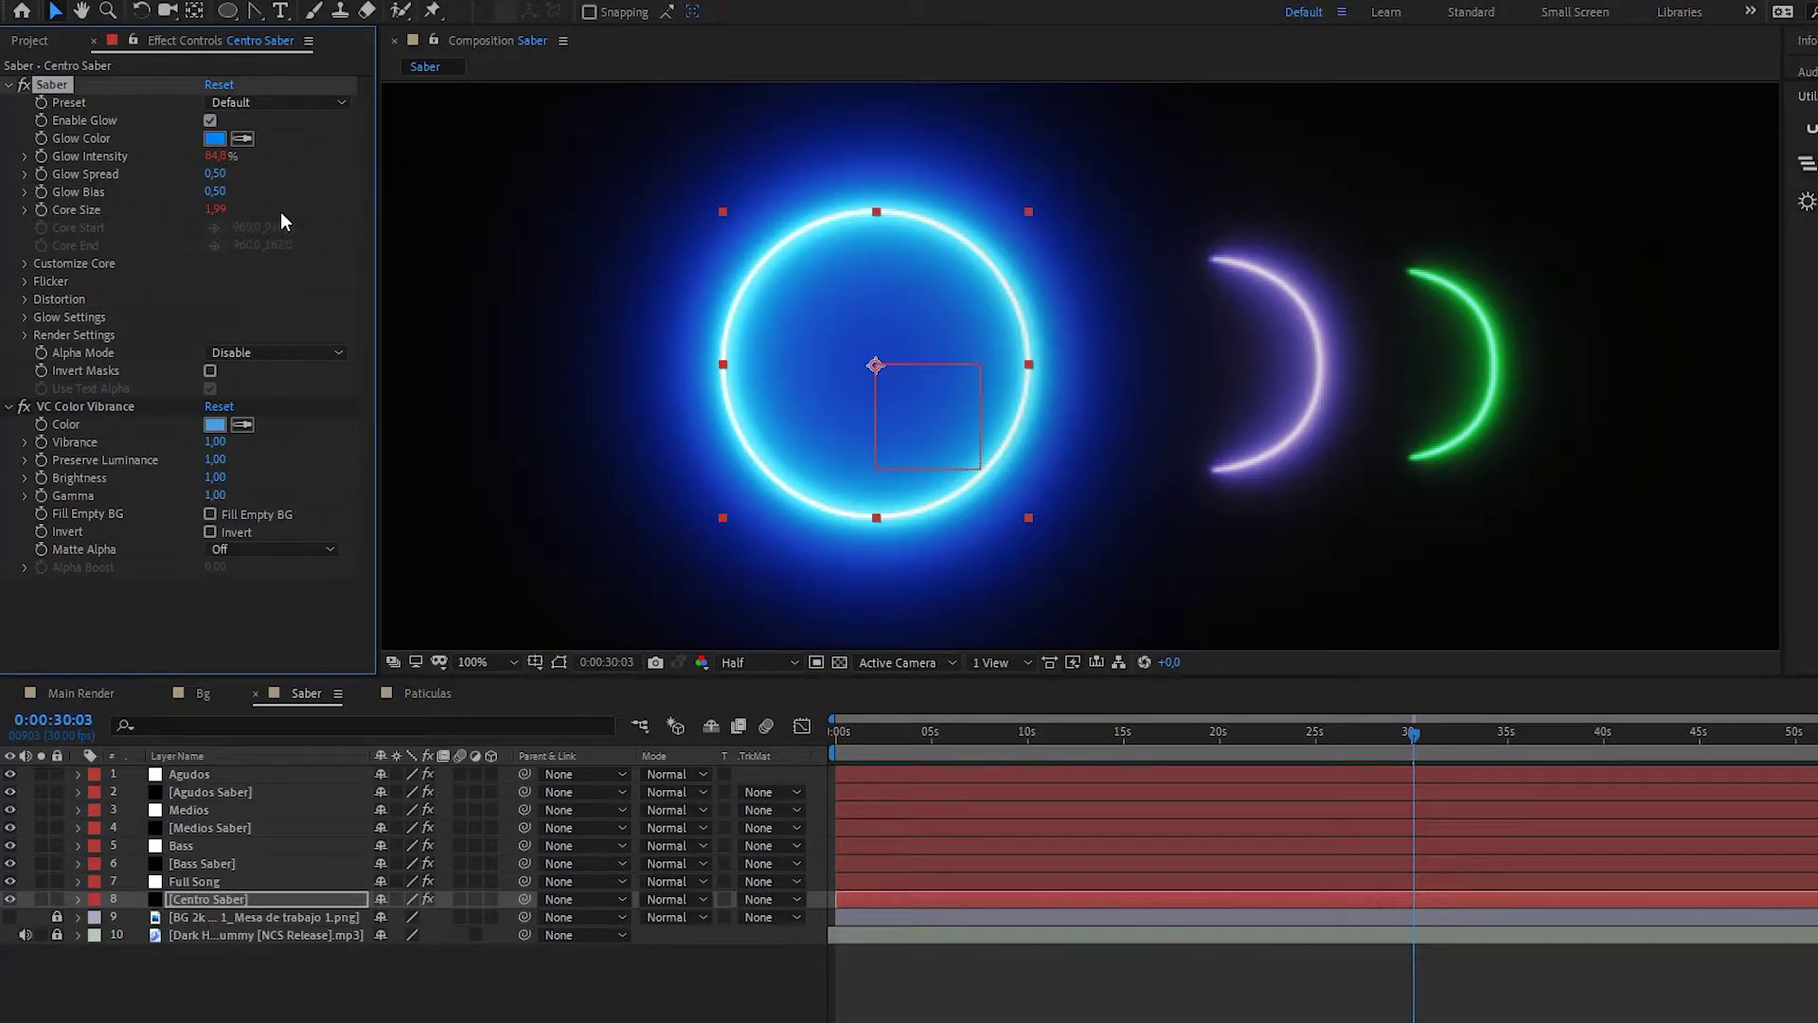
left_click(216, 192)
type("0,52")
key("Return")
mouse_move(215, 188)
left_mouse_down()
mouse_move(191, 183)
mouse_move(278, 184)
mouse_move(176, 183)
left_mouse_up()
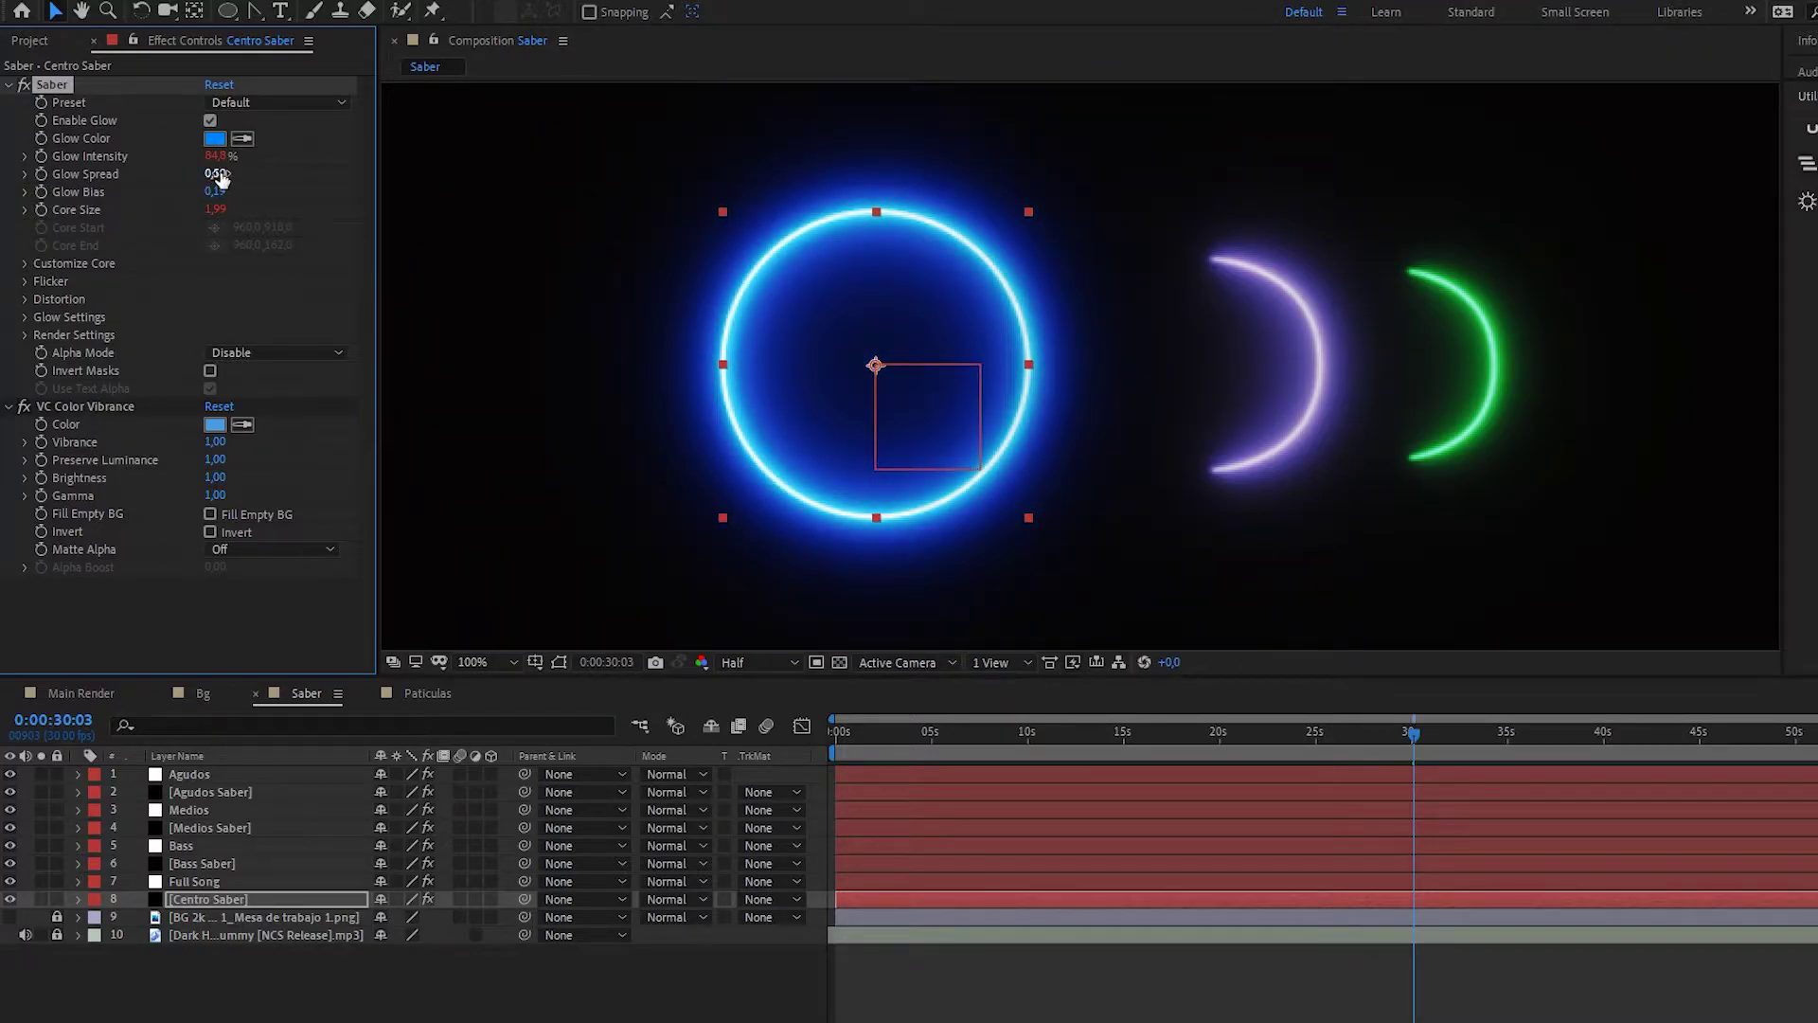
mouse_move(217, 173)
left_mouse_down()
mouse_move(183, 172)
mouse_move(222, 171)
left_mouse_up()
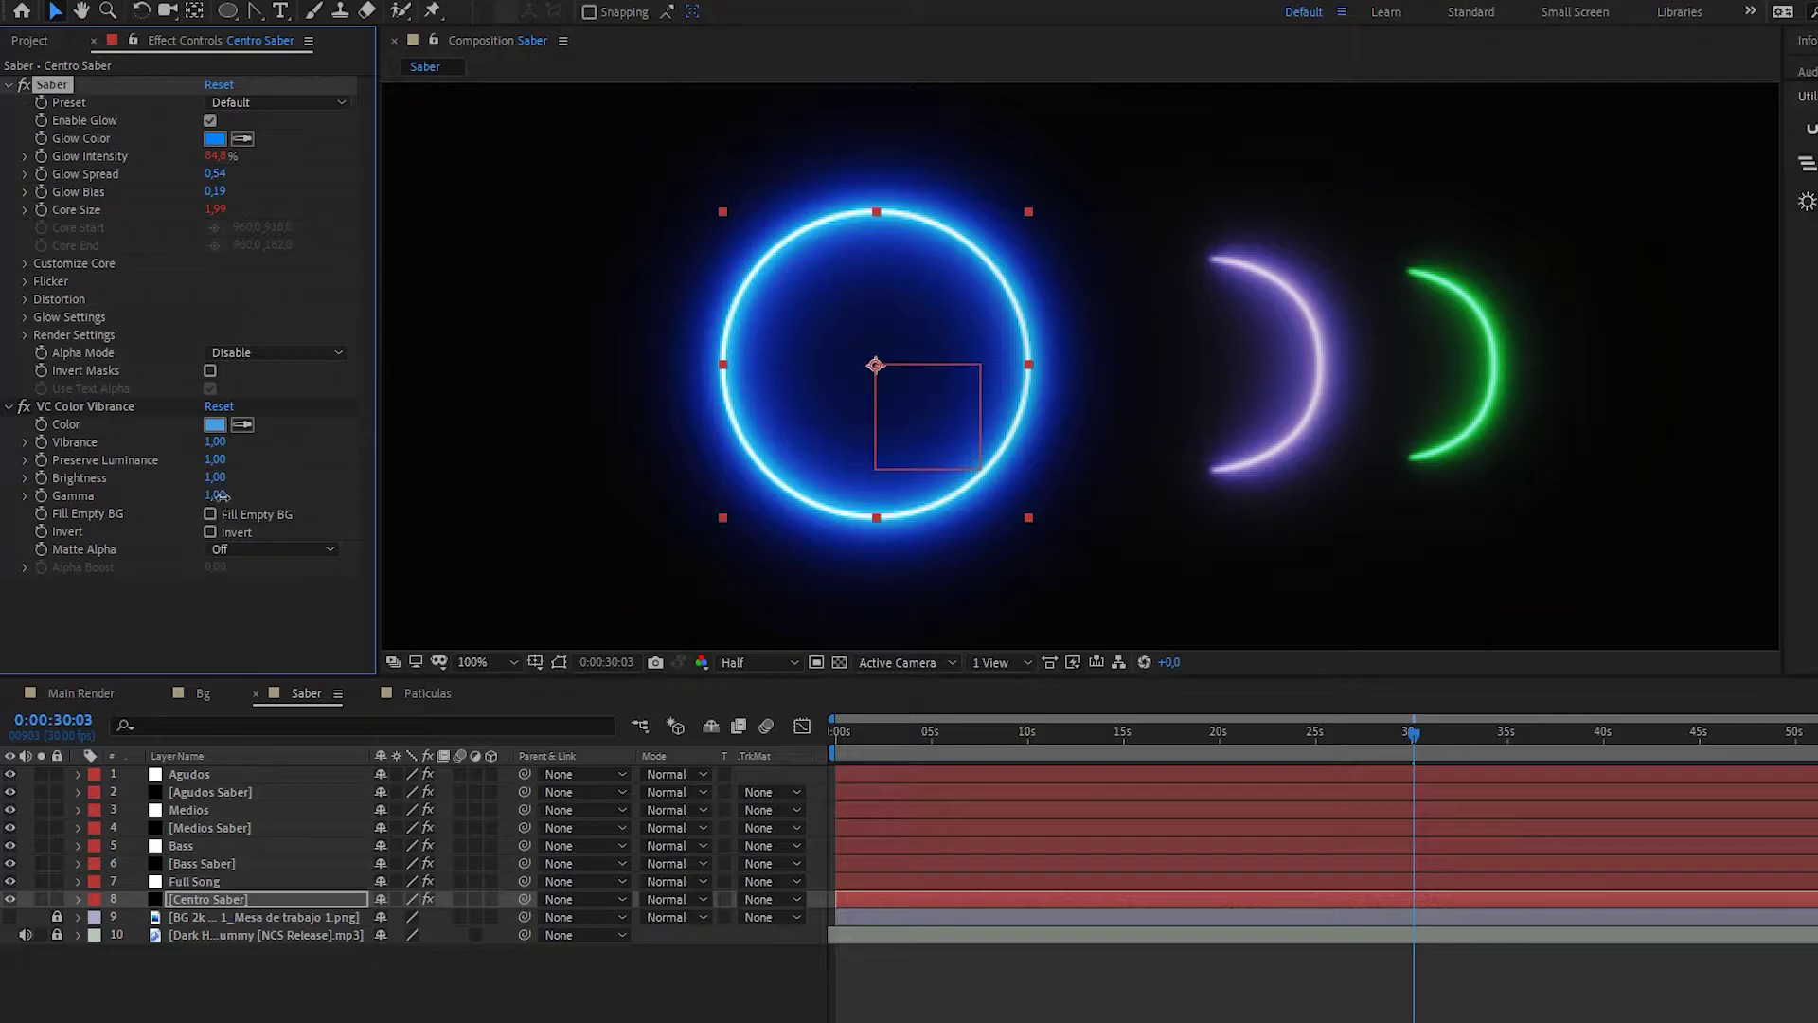
- Set vibrance Gamma 3,00, Brightness 0,91, Preserve Luminance 0,10, Vibrance 1,20, and compare it toggled off
left_click_drag(215, 494, 445, 501)
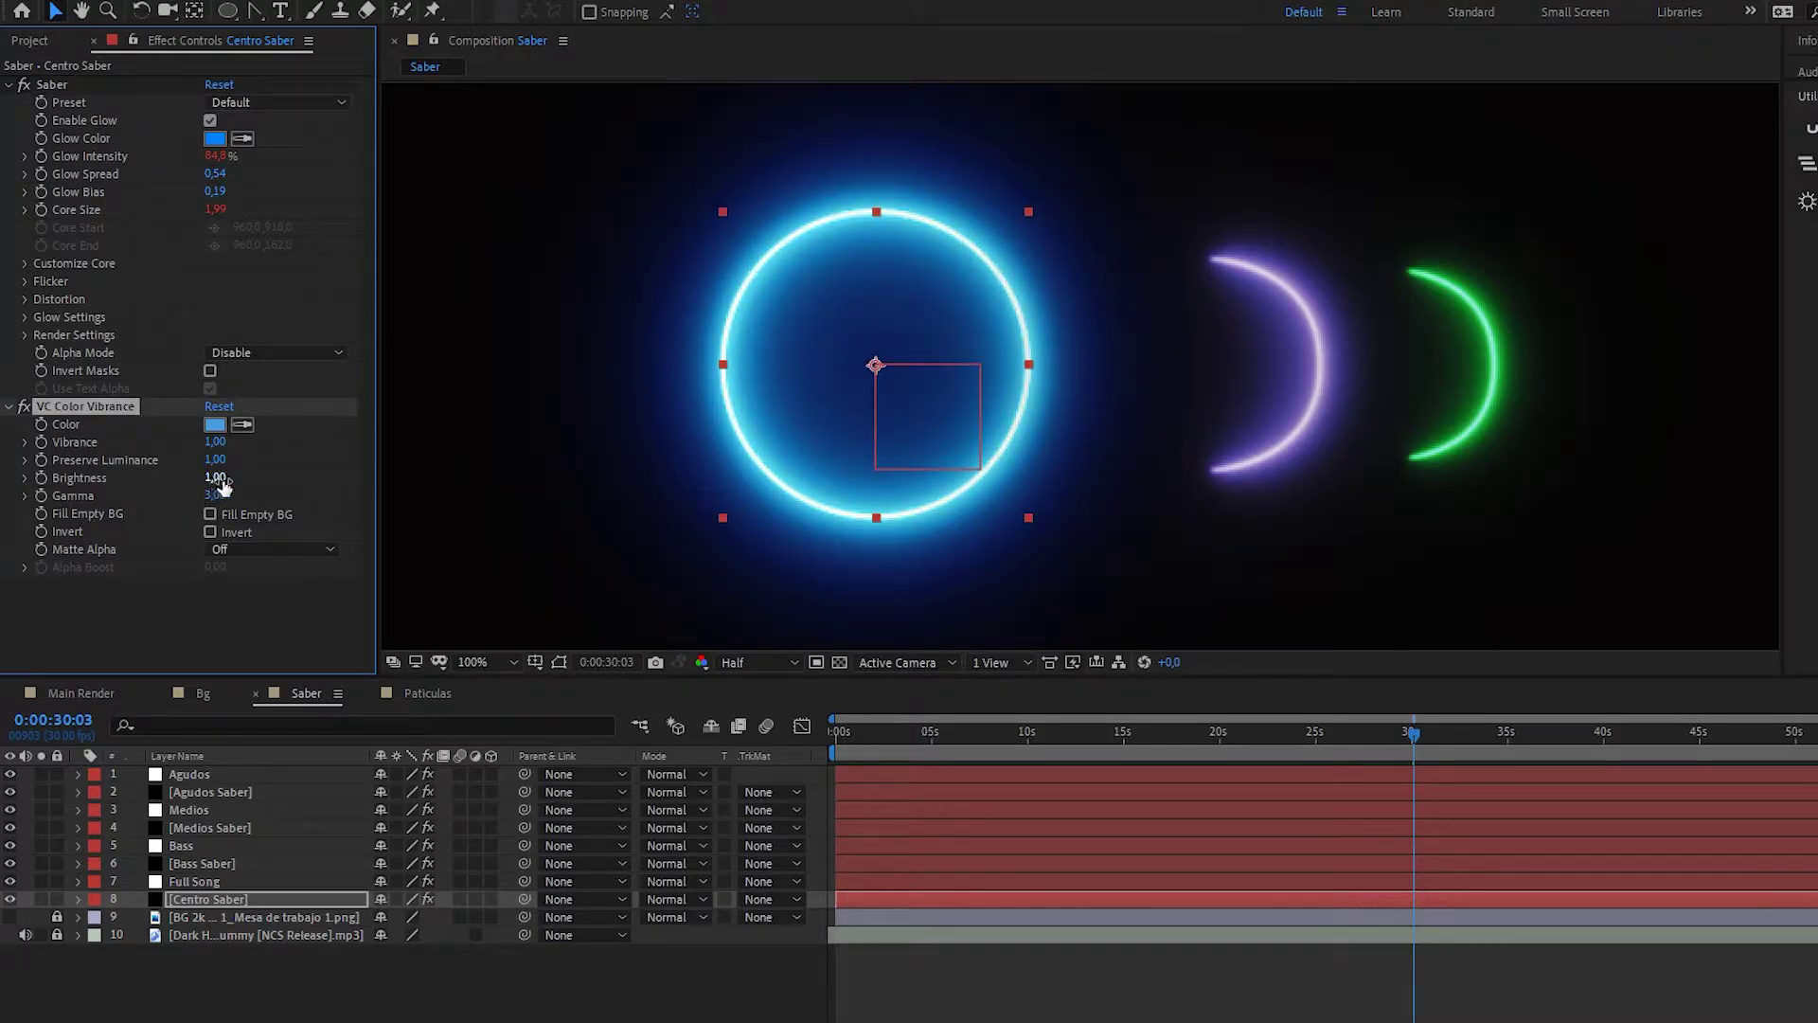
mouse_move(216, 478)
left_mouse_down()
mouse_move(267, 466)
mouse_move(248, 467)
left_mouse_up()
left_click_drag(216, 476, 199, 468)
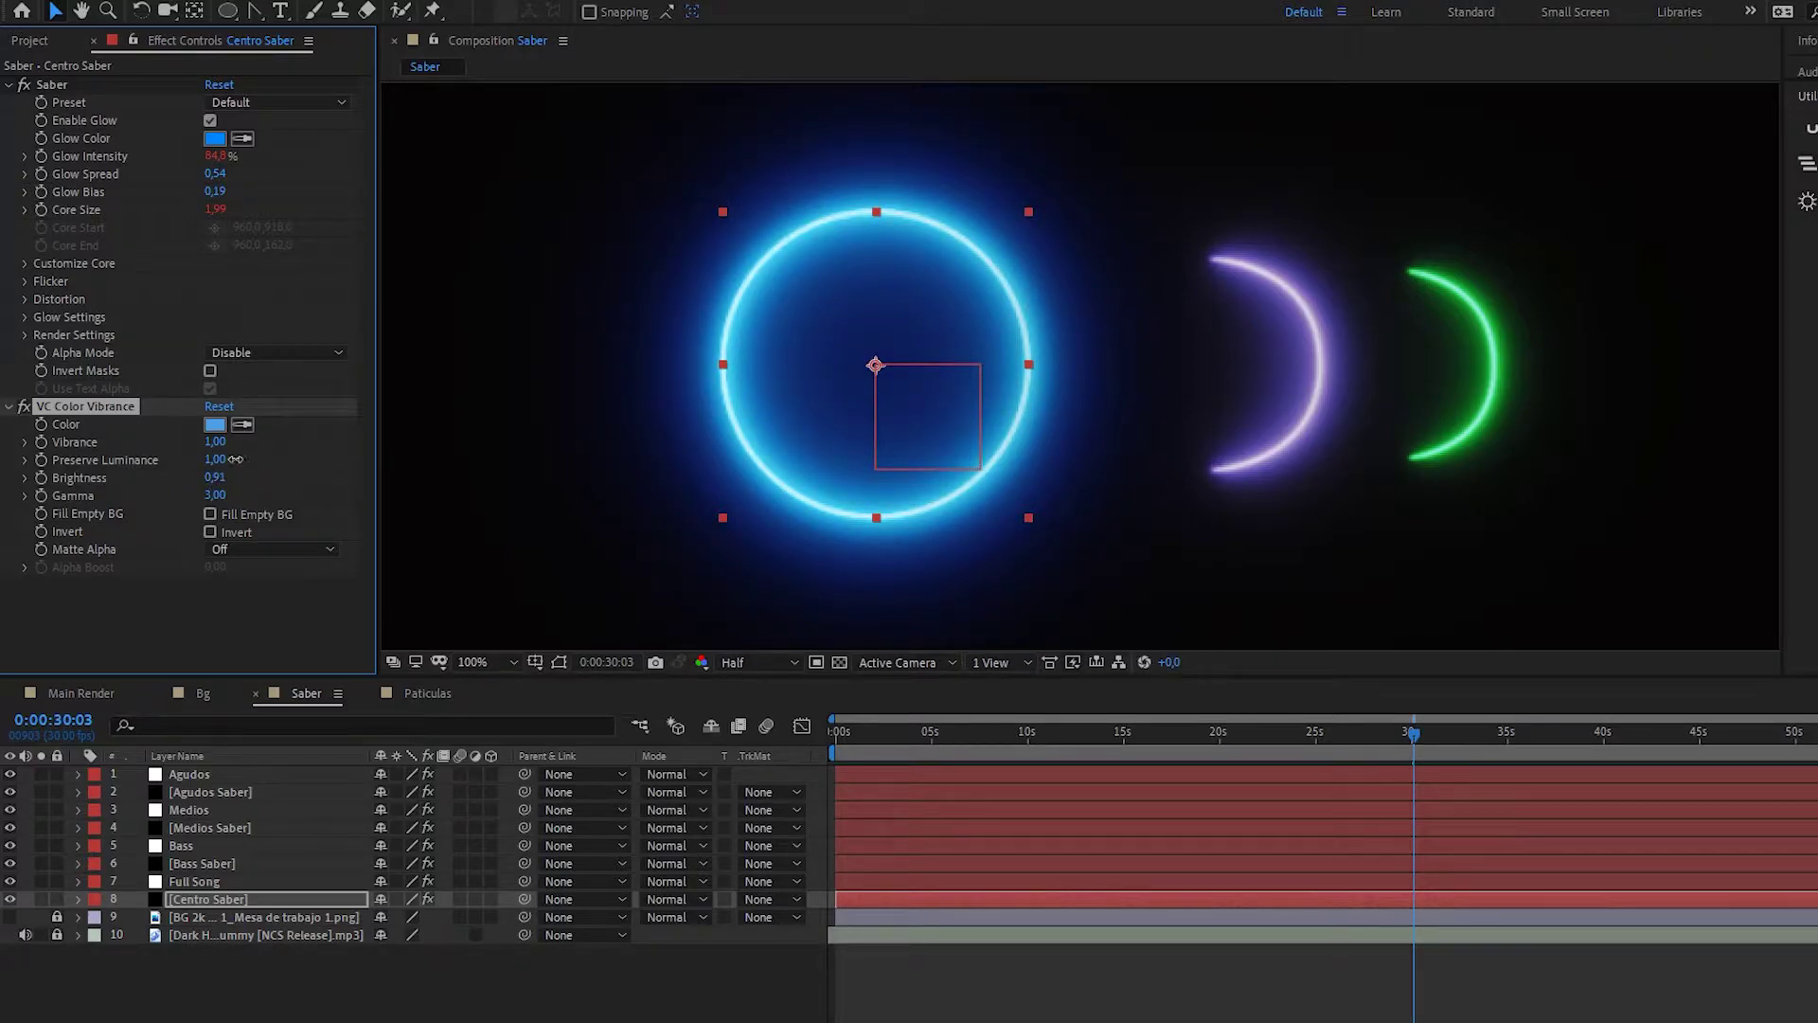
left_click_drag(215, 459, 182, 459)
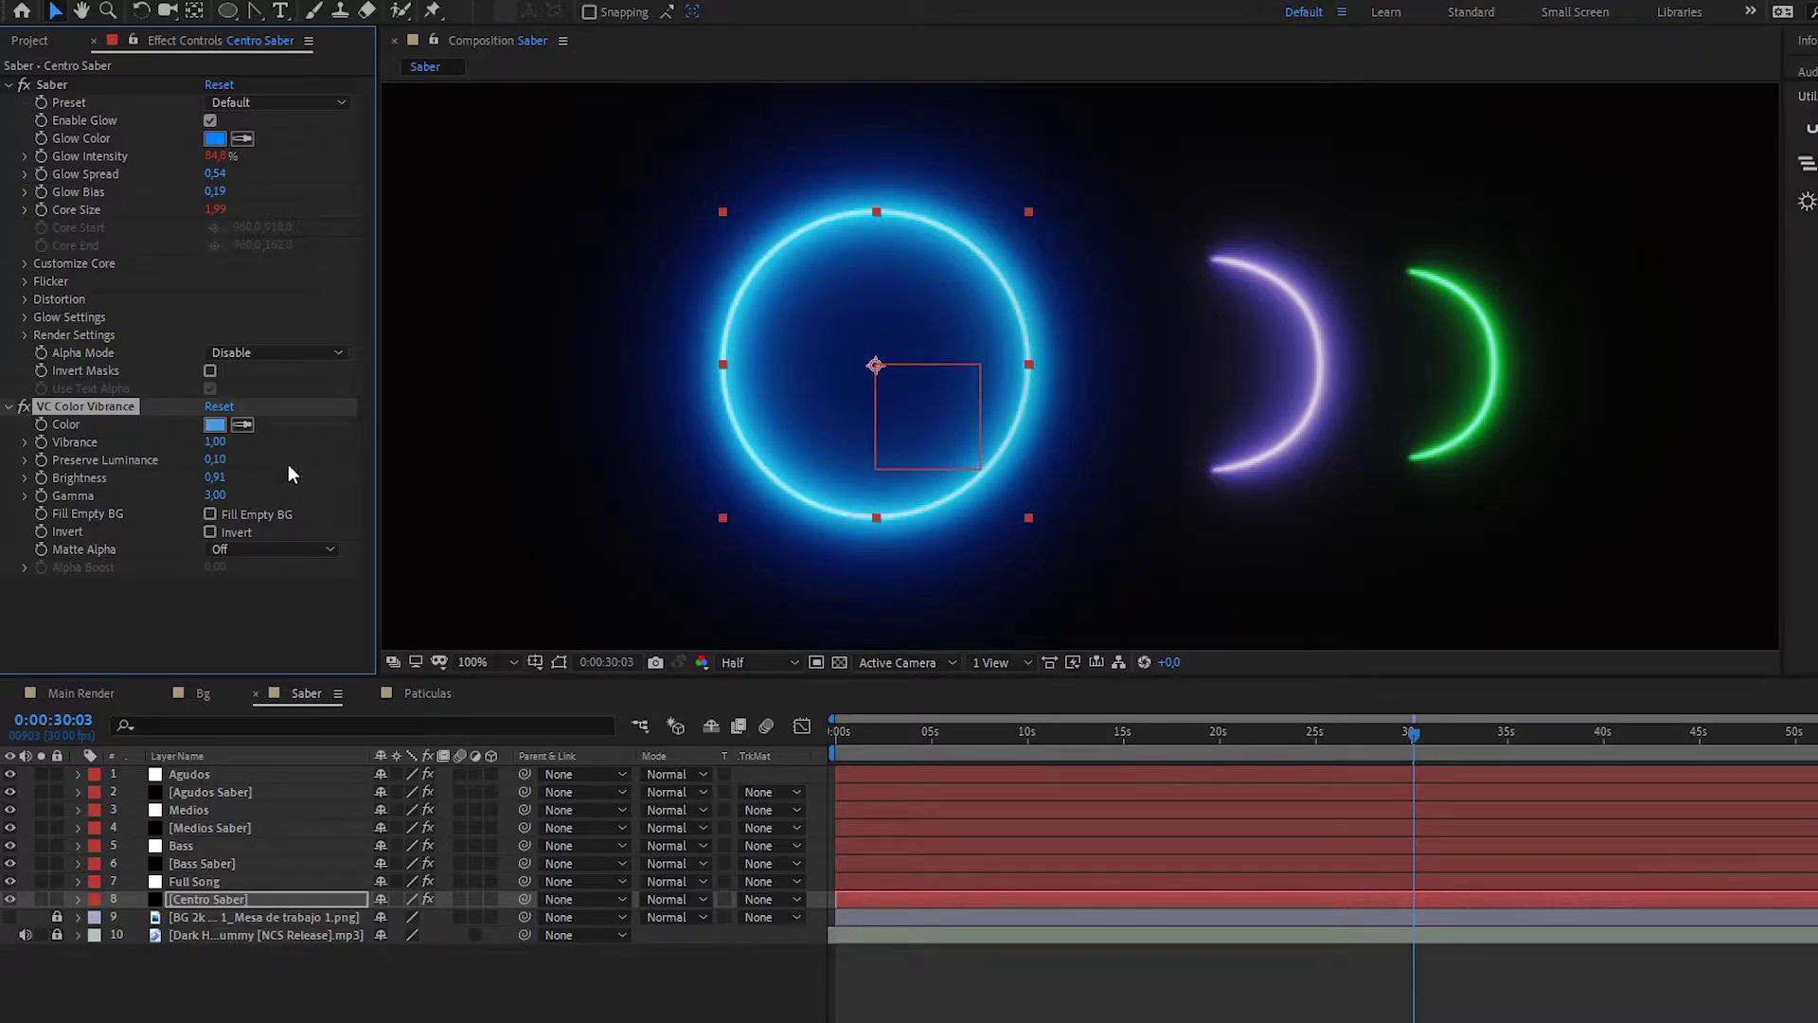
left_click_drag(235, 441, 242, 442)
left_click(24, 406)
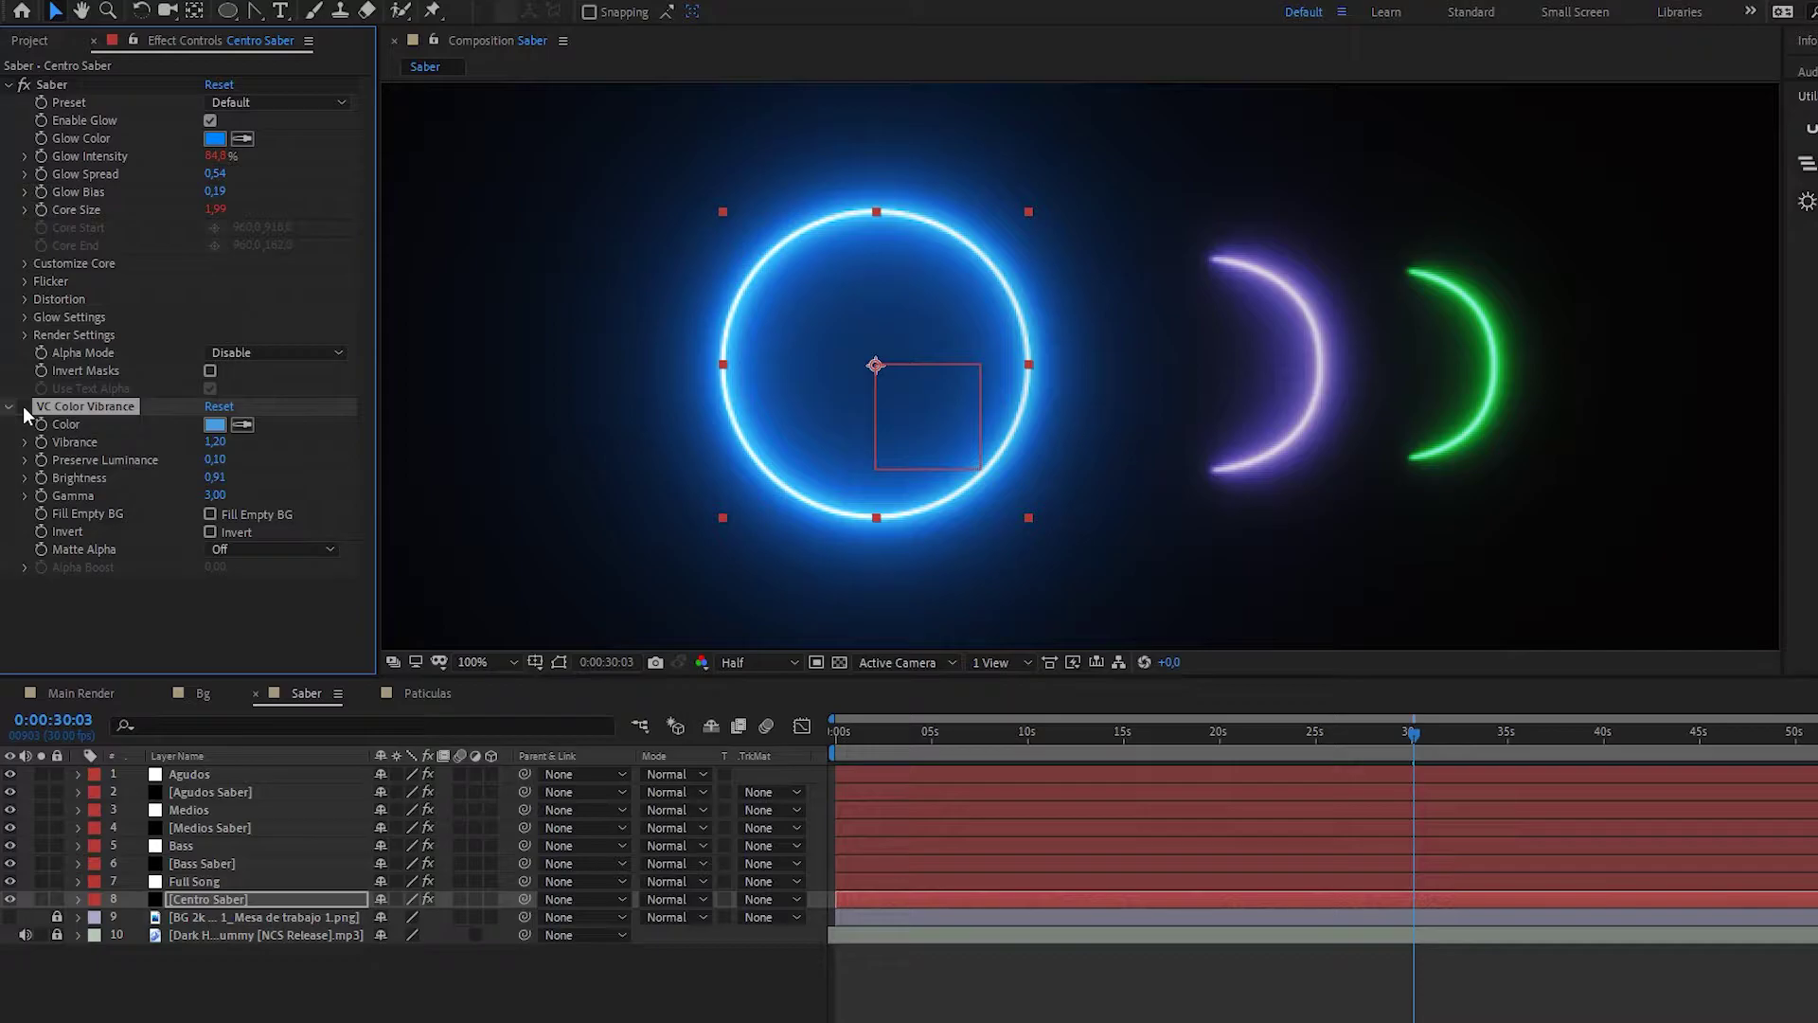
left_click(25, 409)
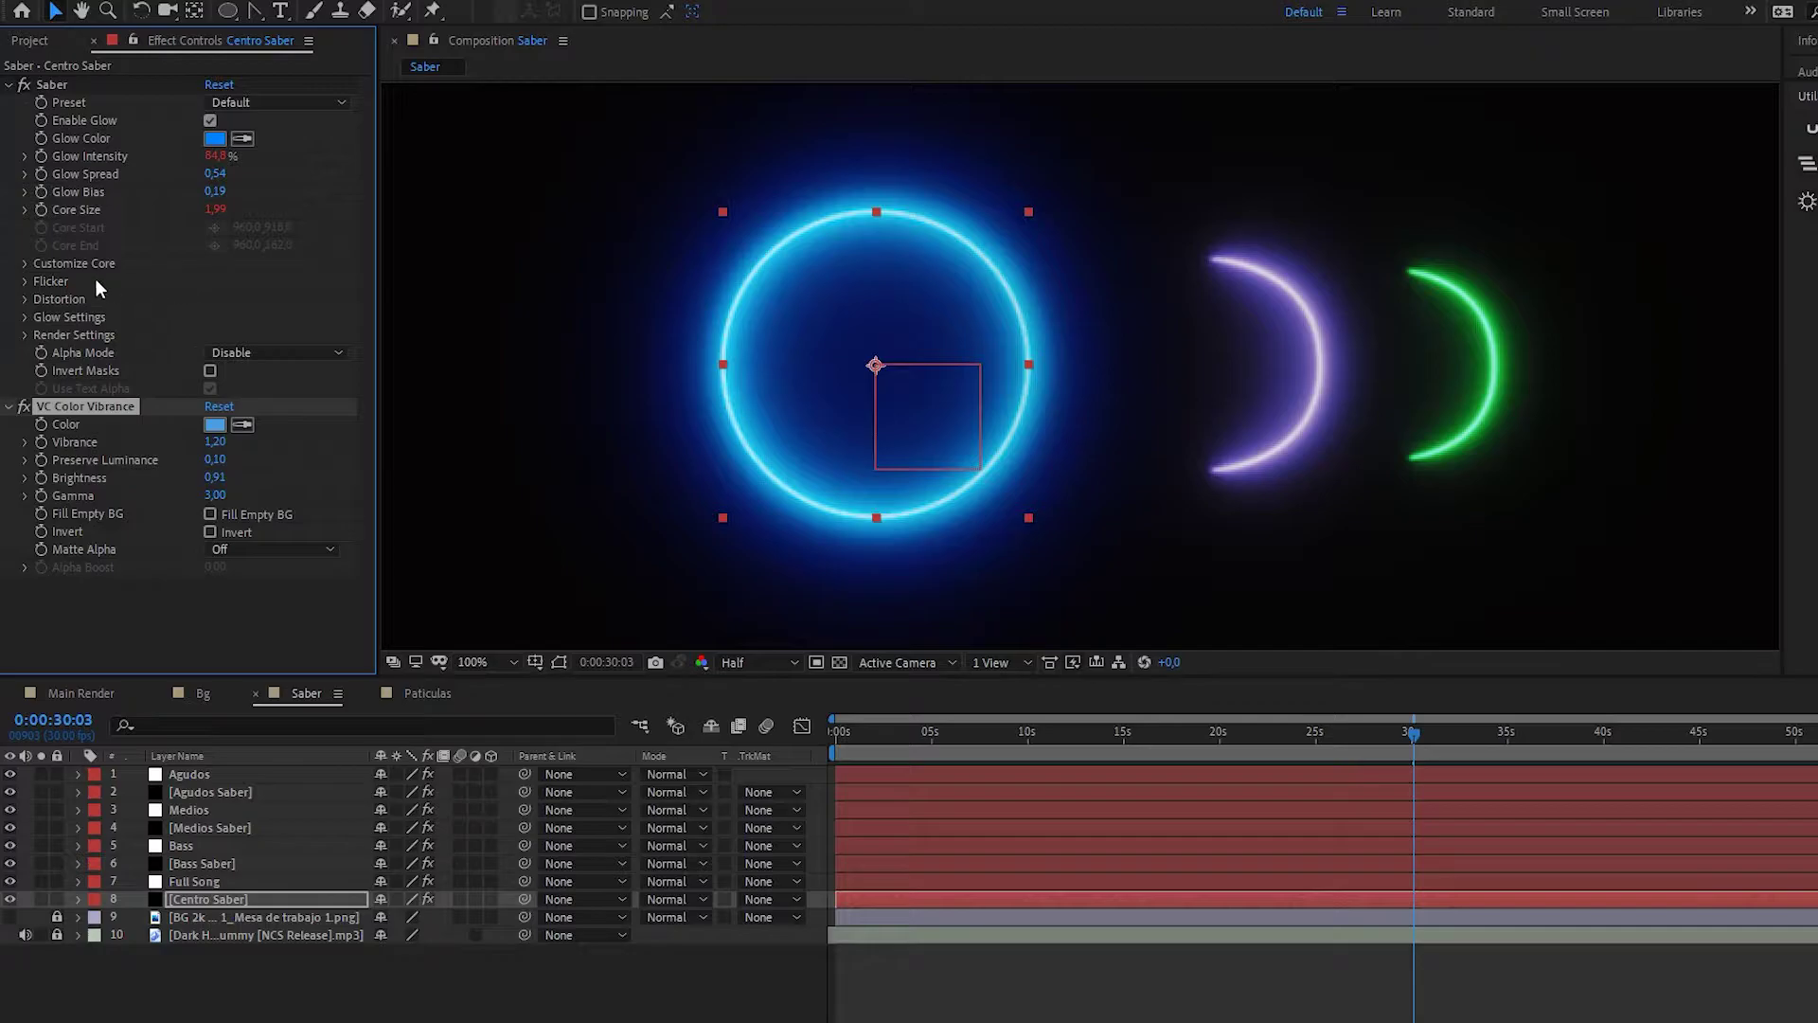
- Expand Glow Settings, bring Glow 4 Size to about 15,90, and enlarge the Glow 2 and Glow 3 sizes
left_click(25, 319)
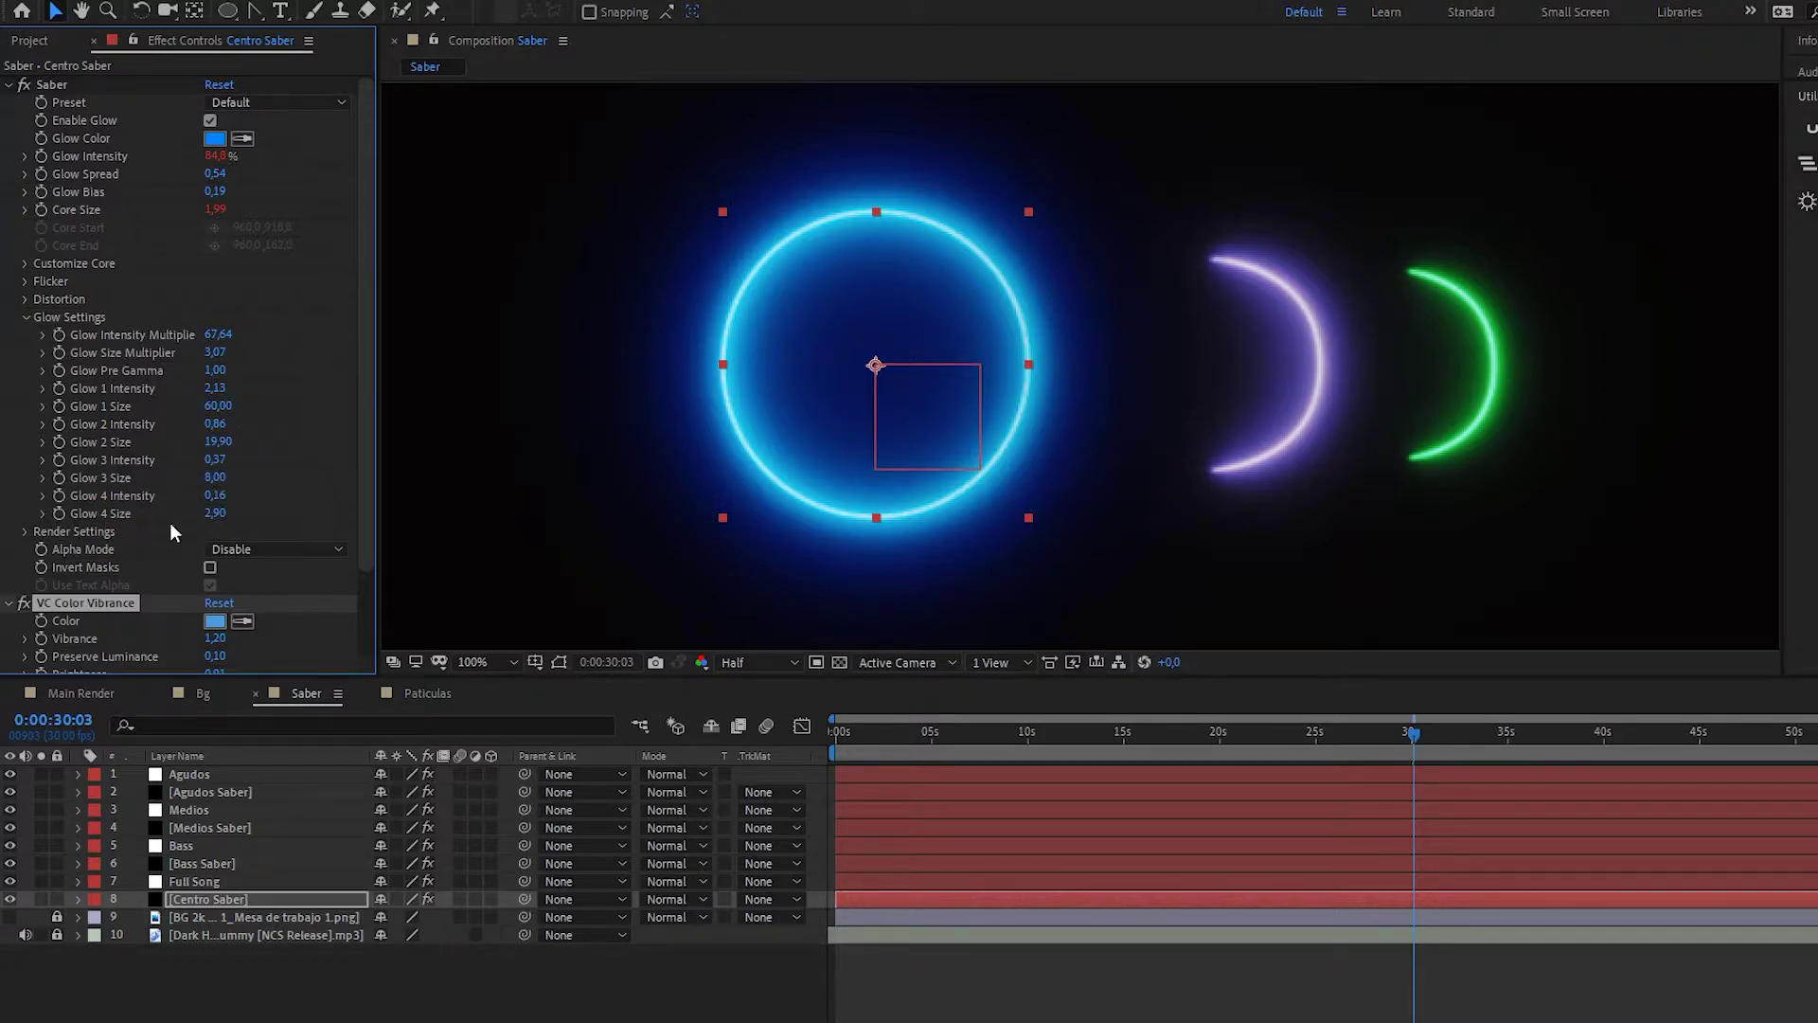
left_click_drag(226, 521, 255, 512)
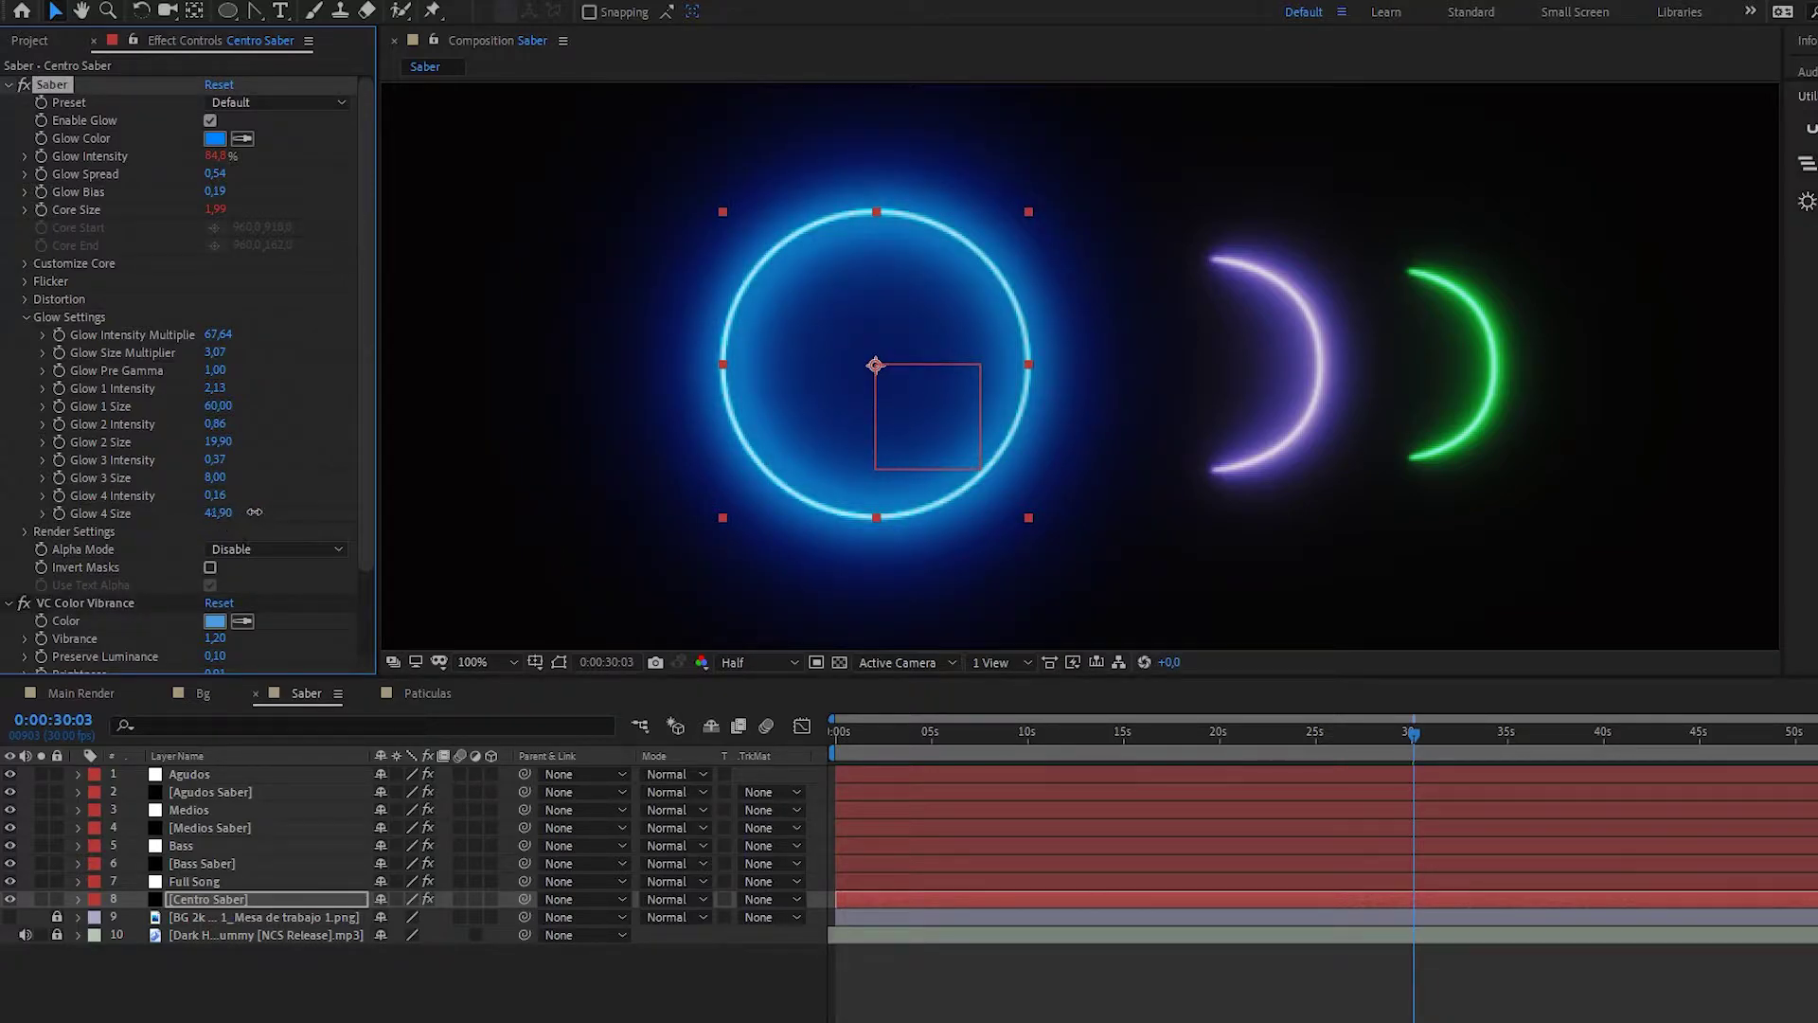
left_click_drag(256, 511, 239, 514)
left_click_drag(239, 514, 234, 516)
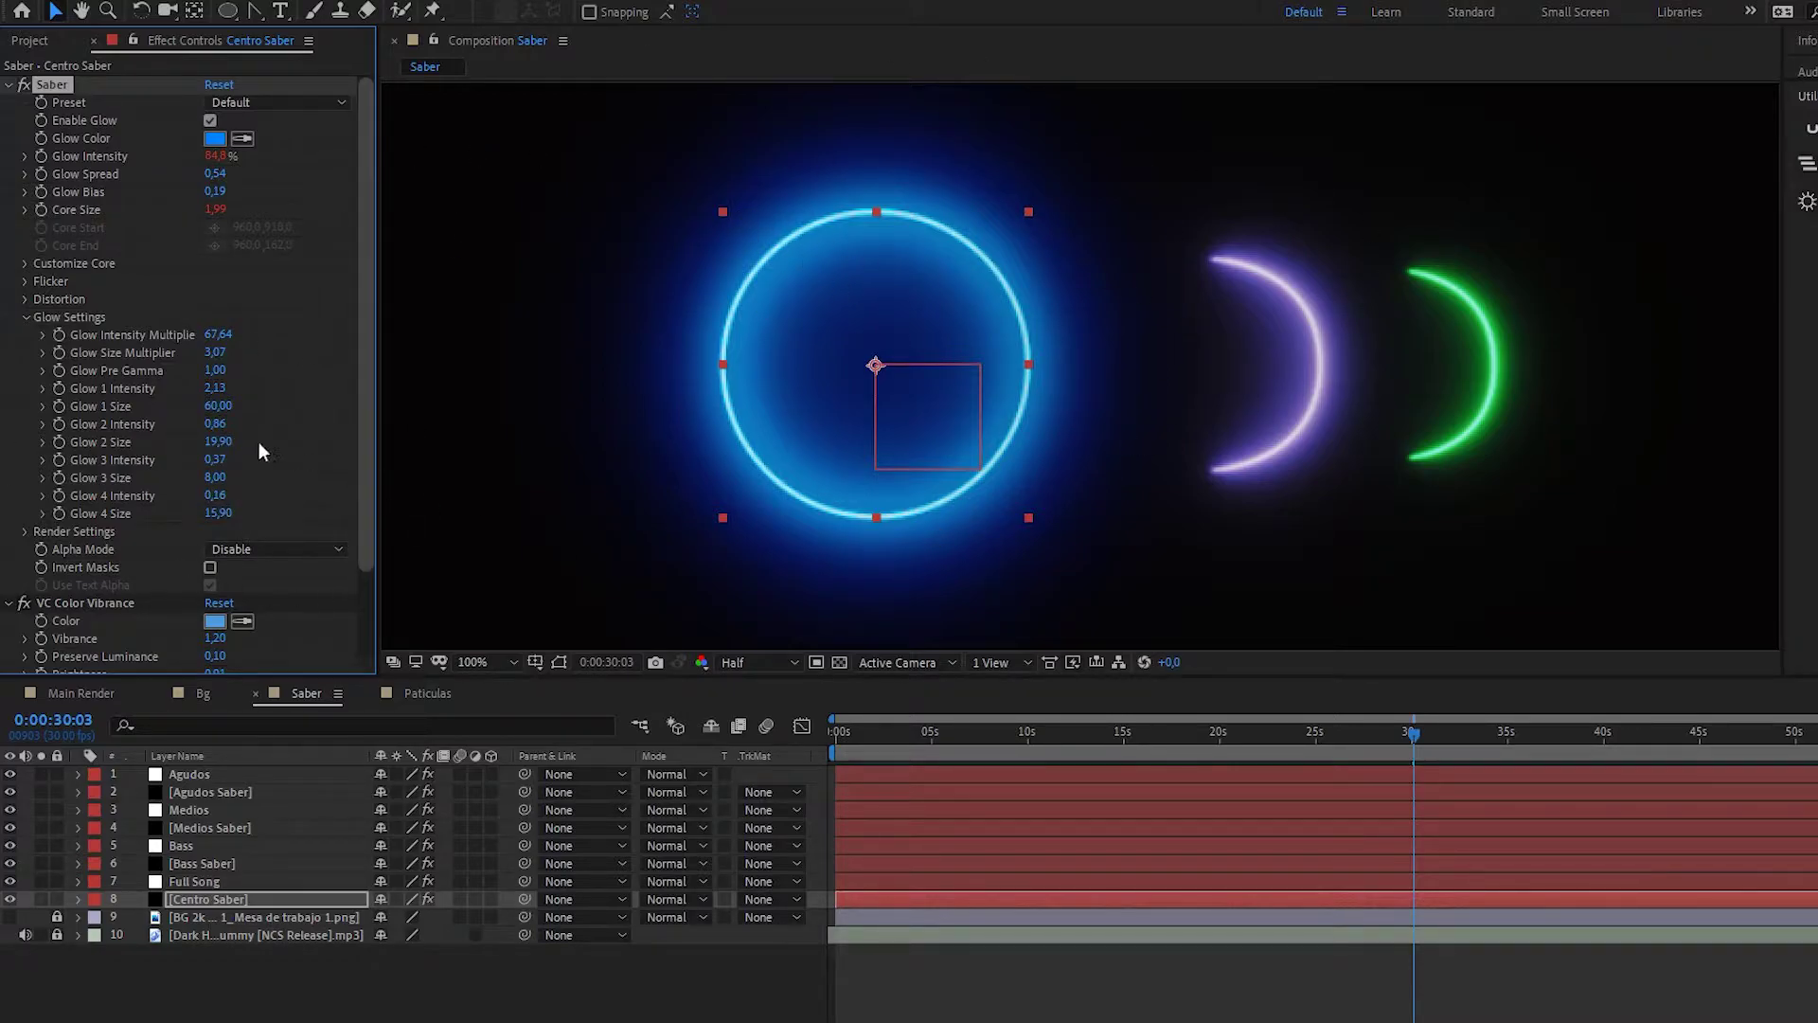
mouse_move(213, 477)
left_mouse_down()
mouse_move(229, 443)
mouse_move(200, 406)
mouse_move(227, 387)
mouse_move(227, 351)
mouse_move(204, 335)
left_mouse_up()
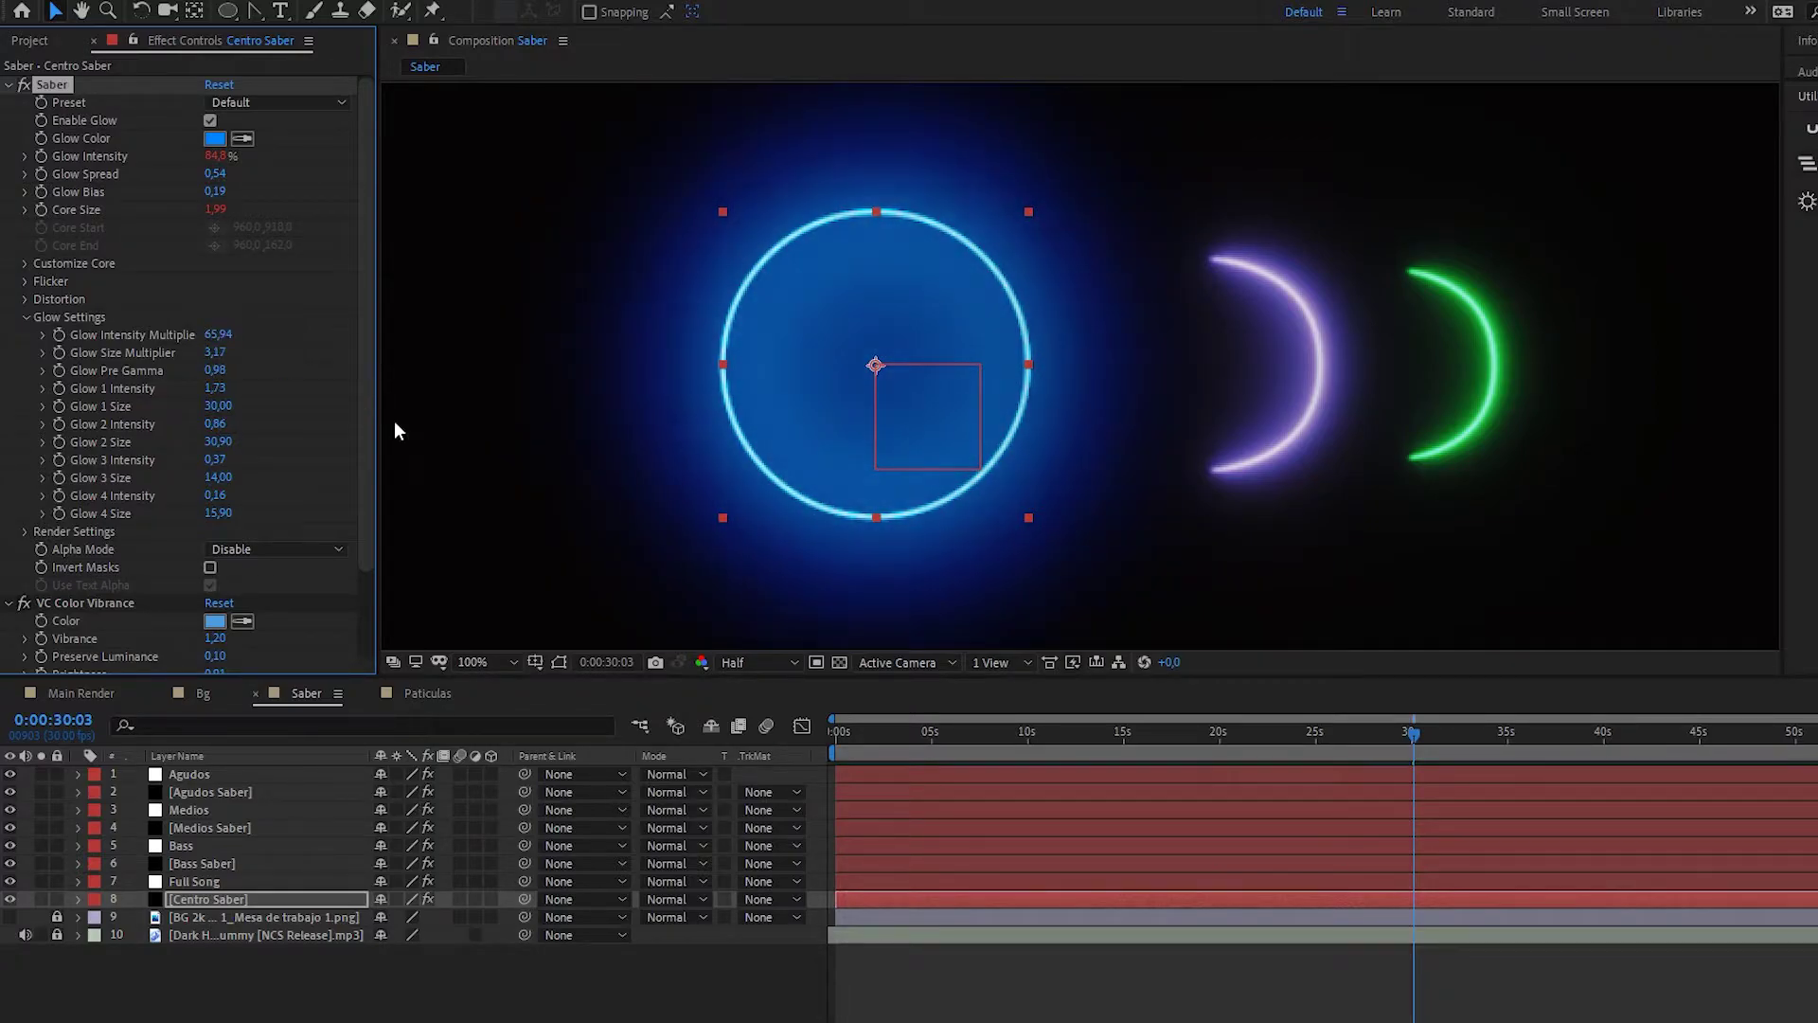
- Reset the Saber effect, glance at the alpha mode list, then undo the reset
left_click(219, 84)
left_click(283, 553)
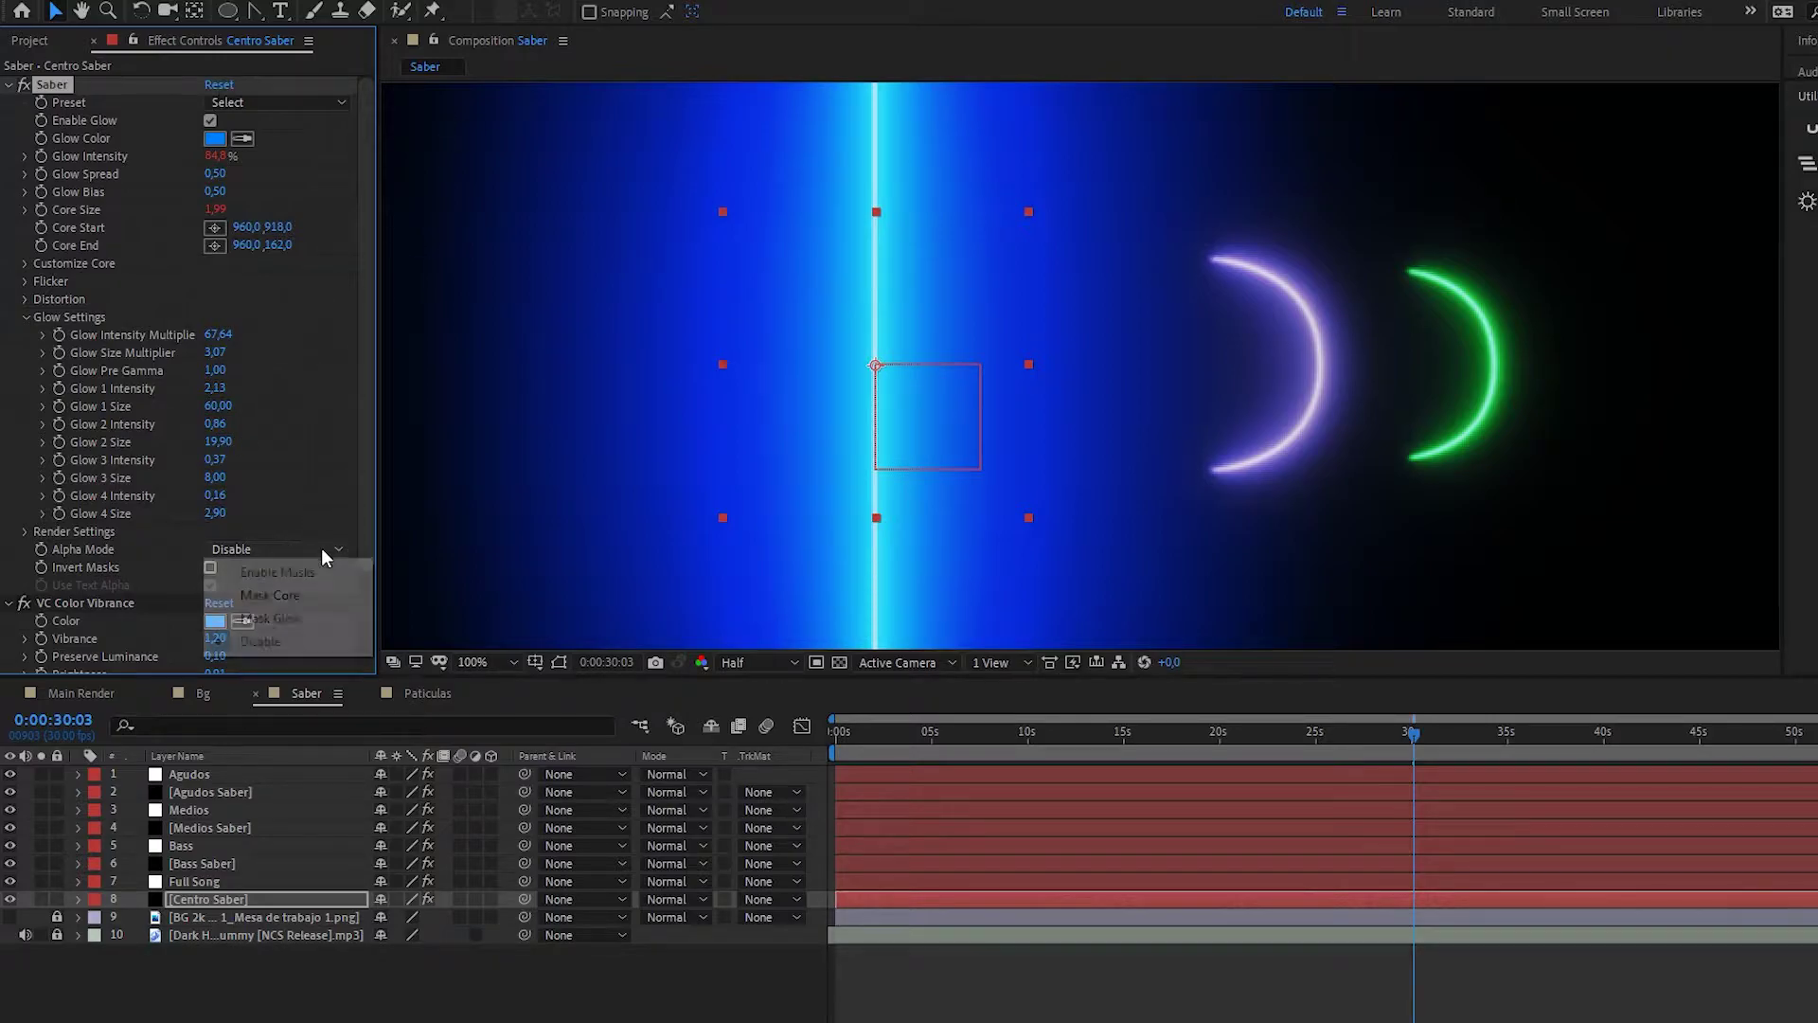
left_click(321, 548)
key("ctrl+z")
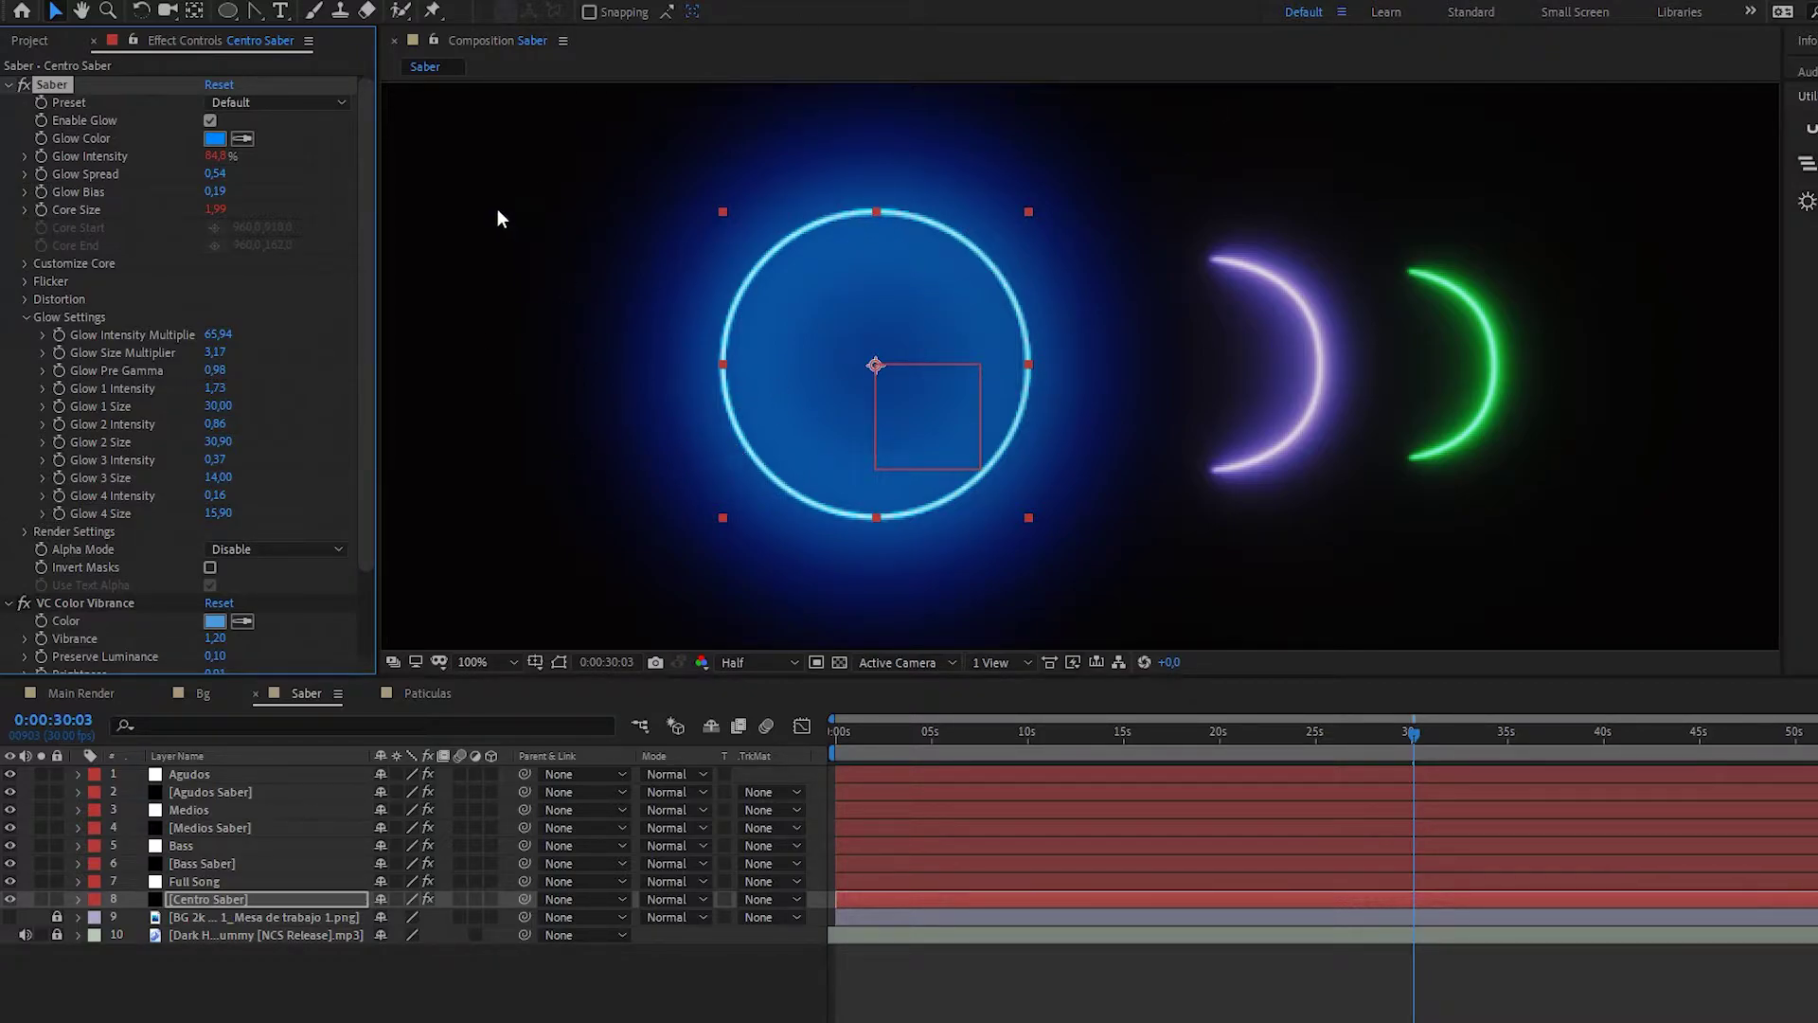
- Try the Heat, Fusion, Core and Narrow Saber presets on Centro Saber
left_click(342, 106)
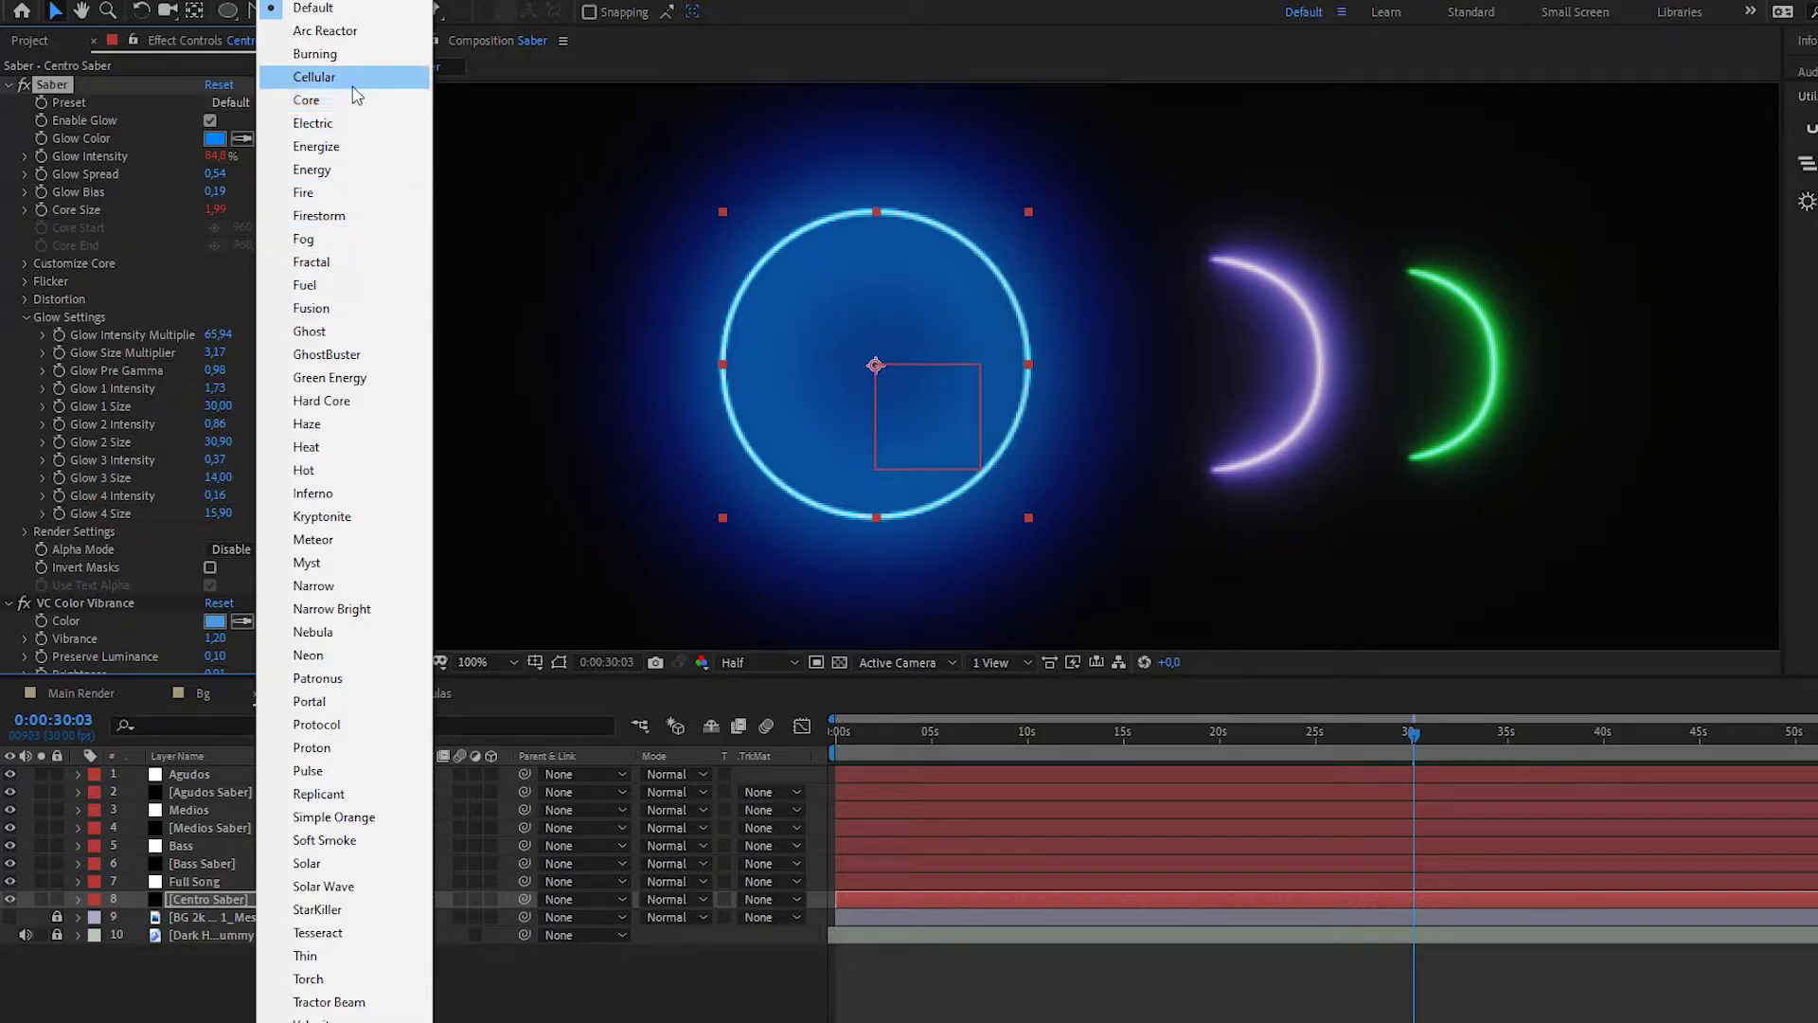
left_click(333, 447)
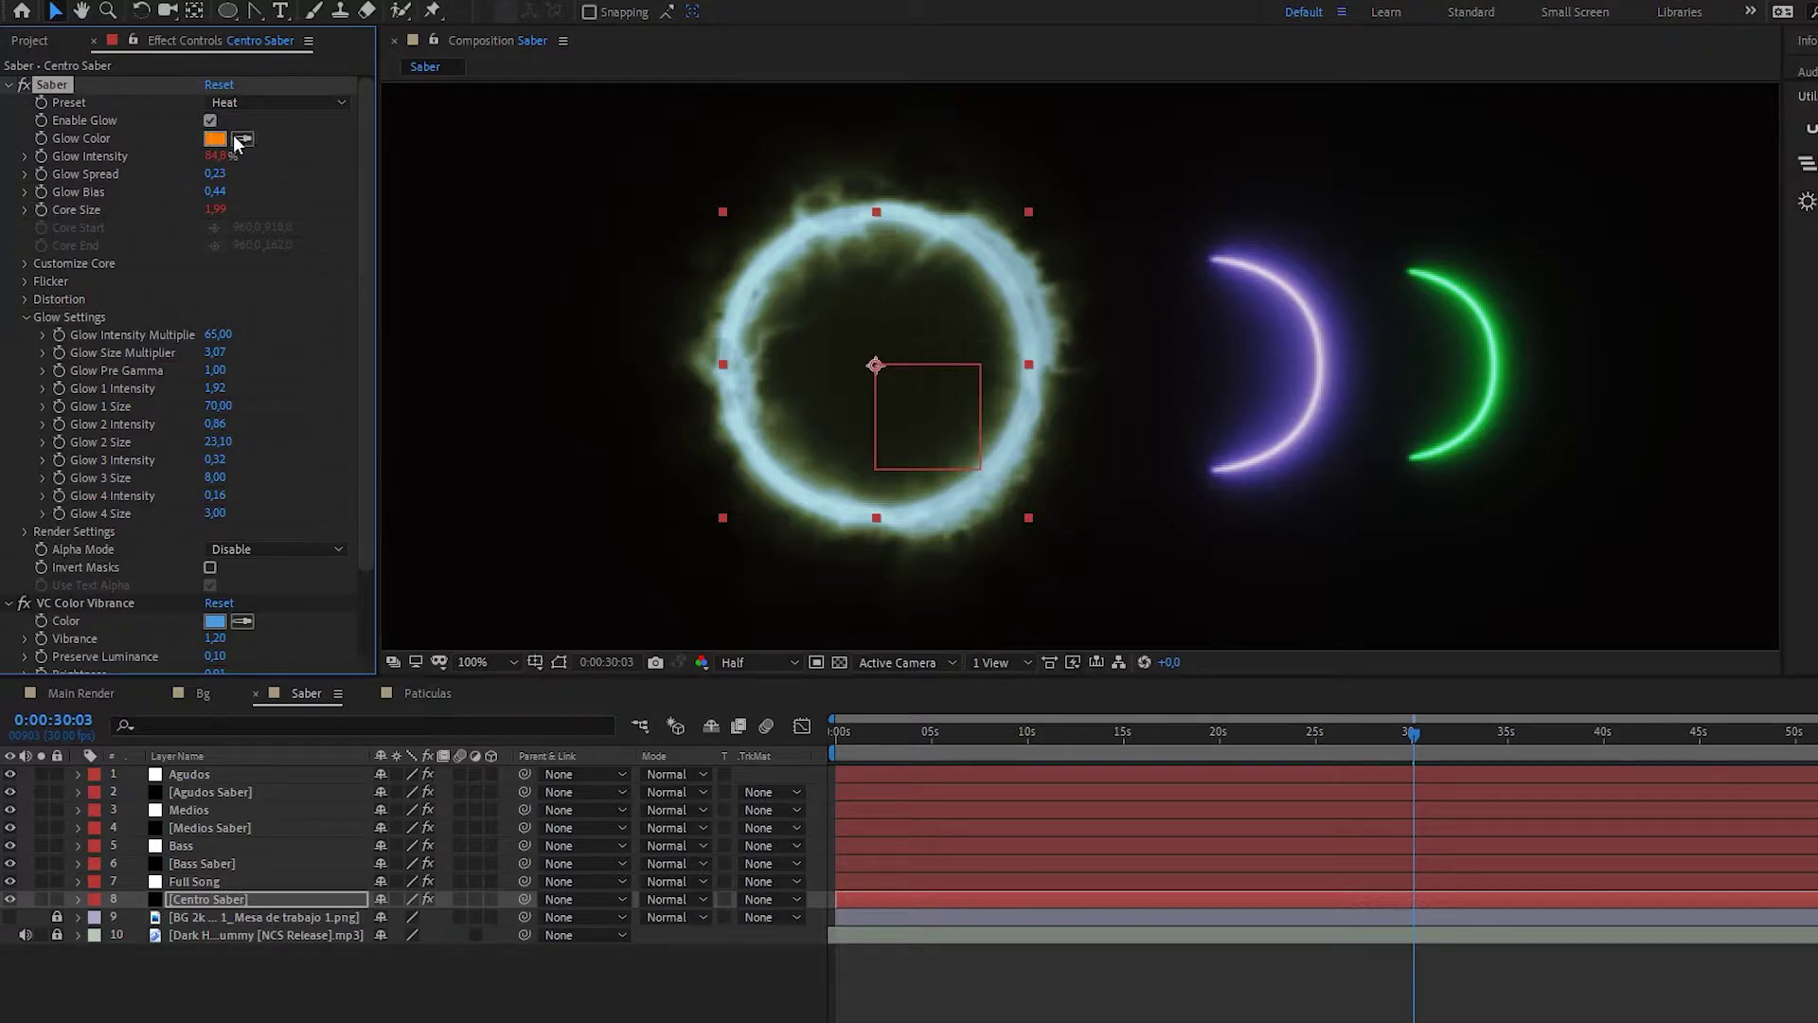
left_click(327, 101)
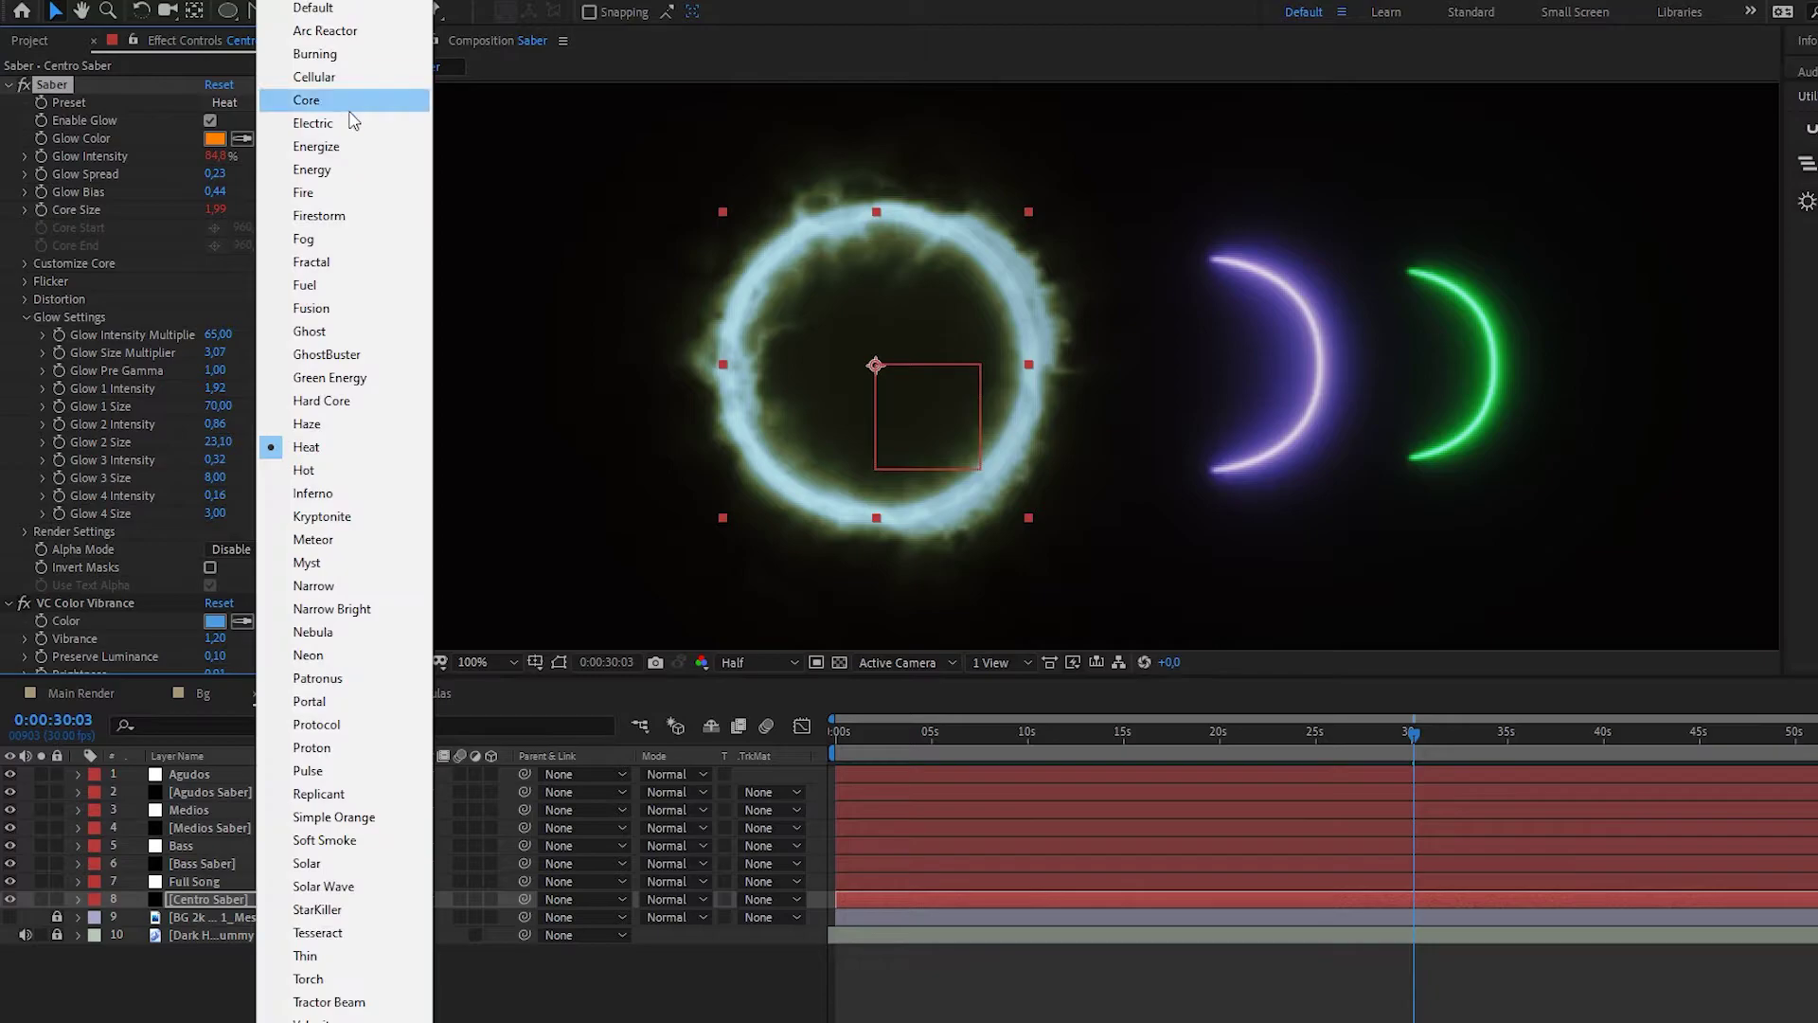
left_click(350, 305)
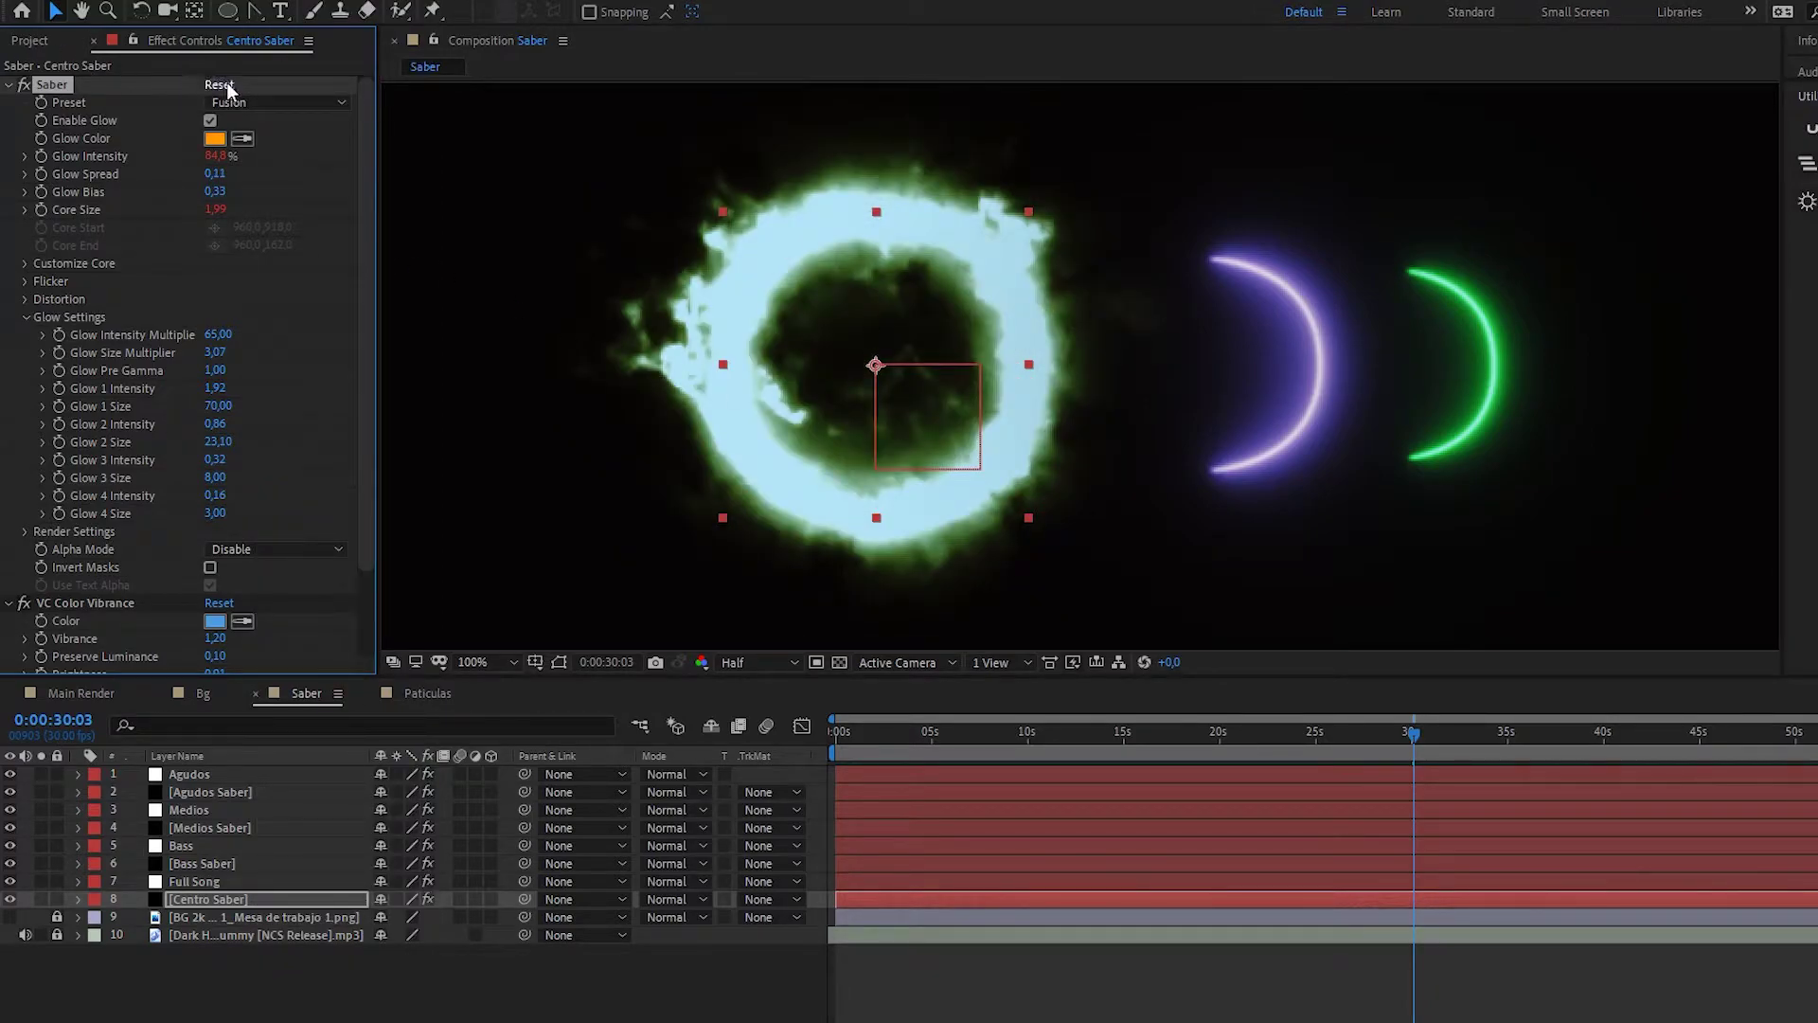
left_click(284, 102)
left_click(312, 100)
left_click(339, 100)
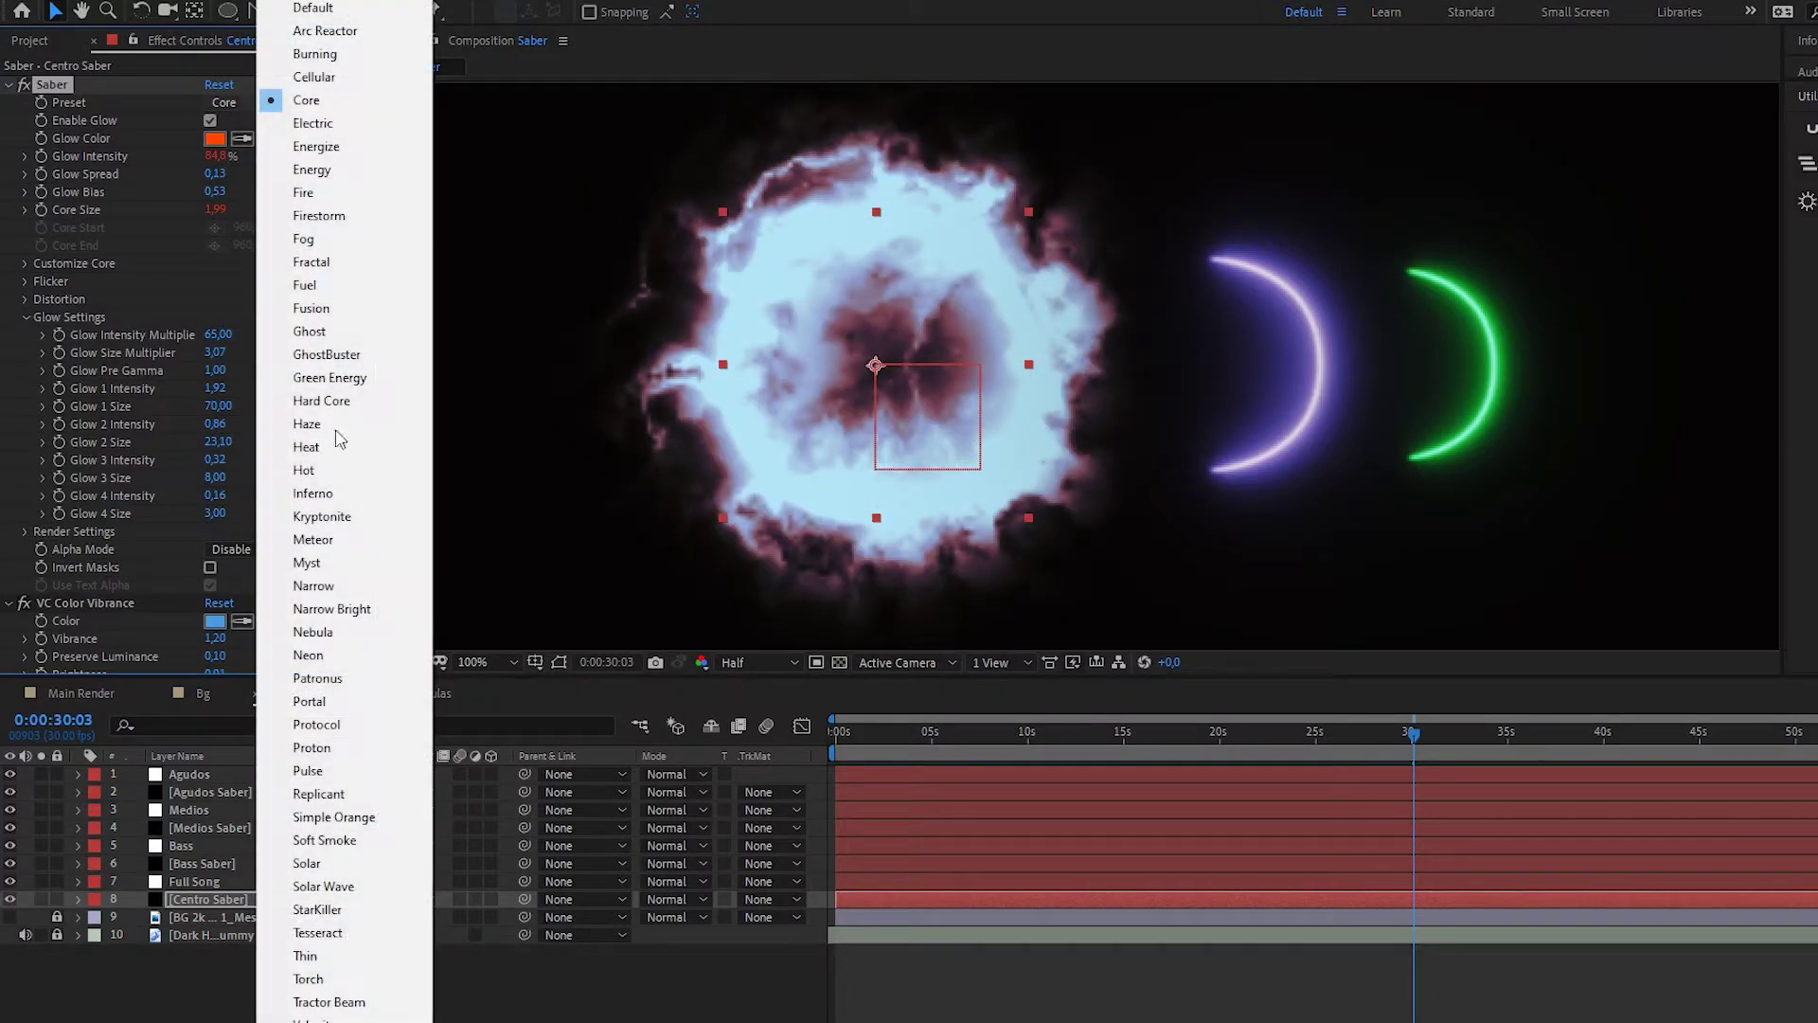
left_click(327, 585)
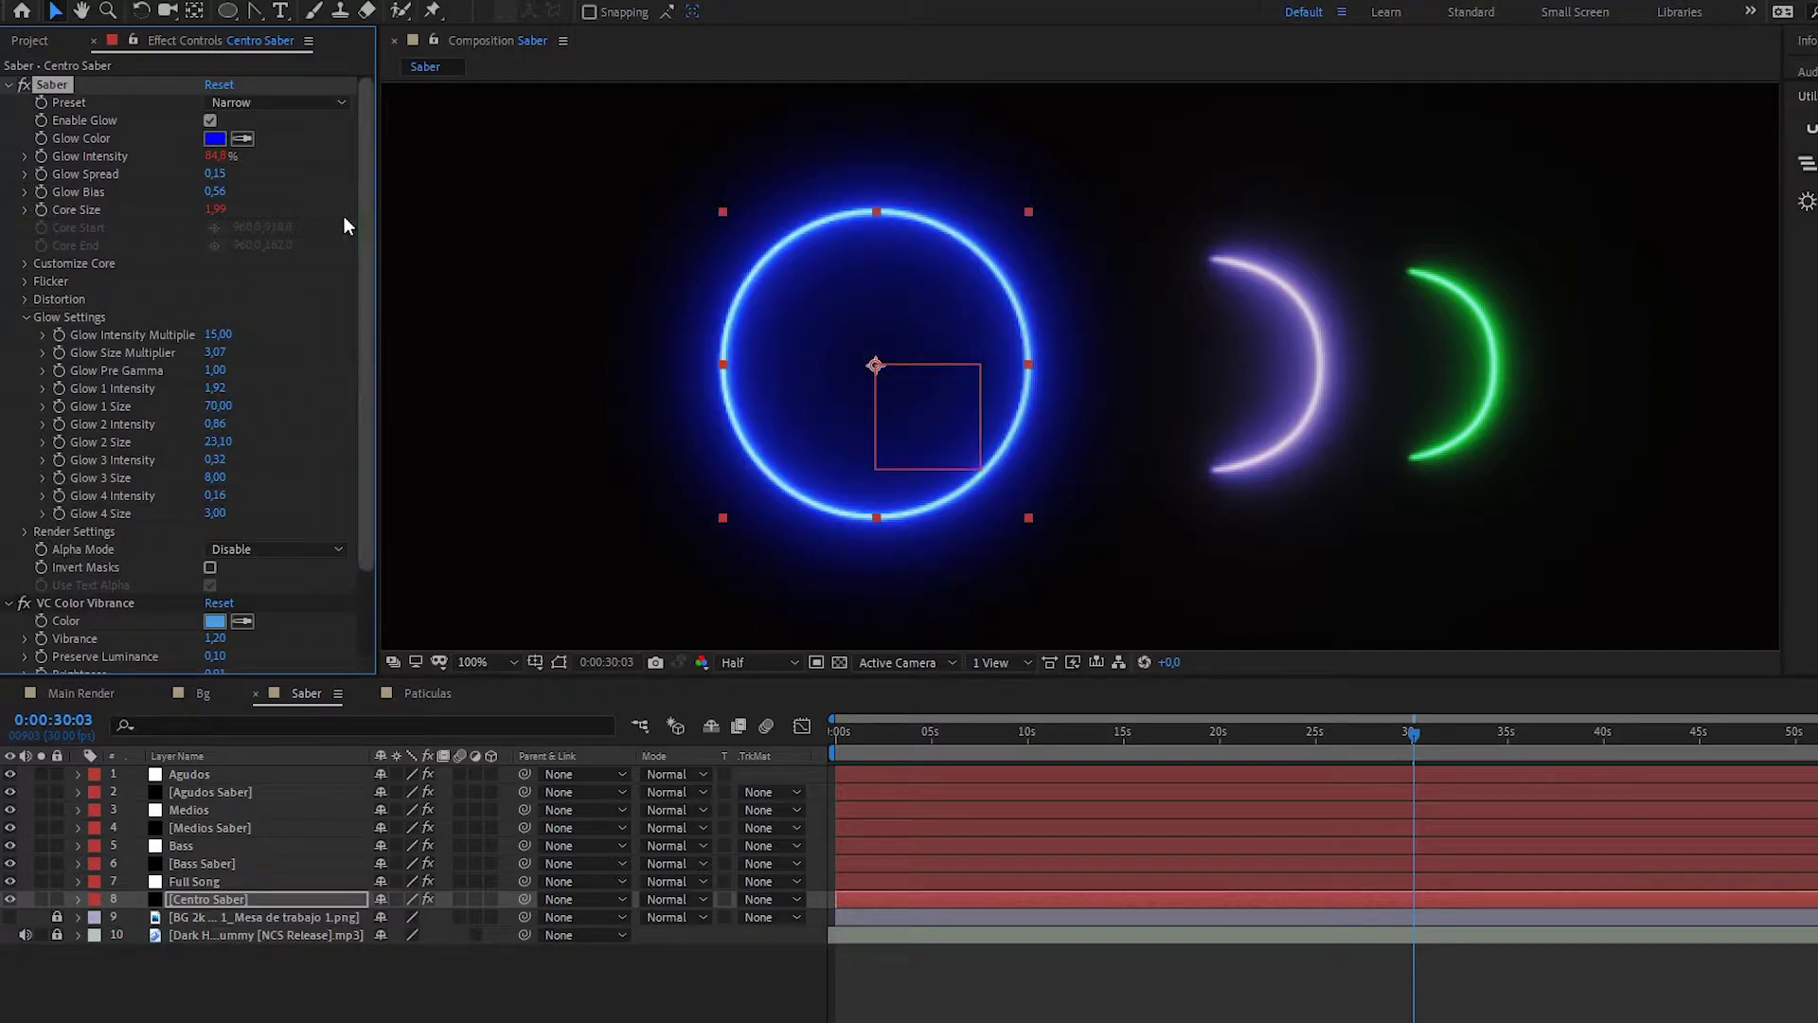
- Apply the Neon Saber preset and turn off VC Color Vibrance so the ring glows pink
left_click(337, 100)
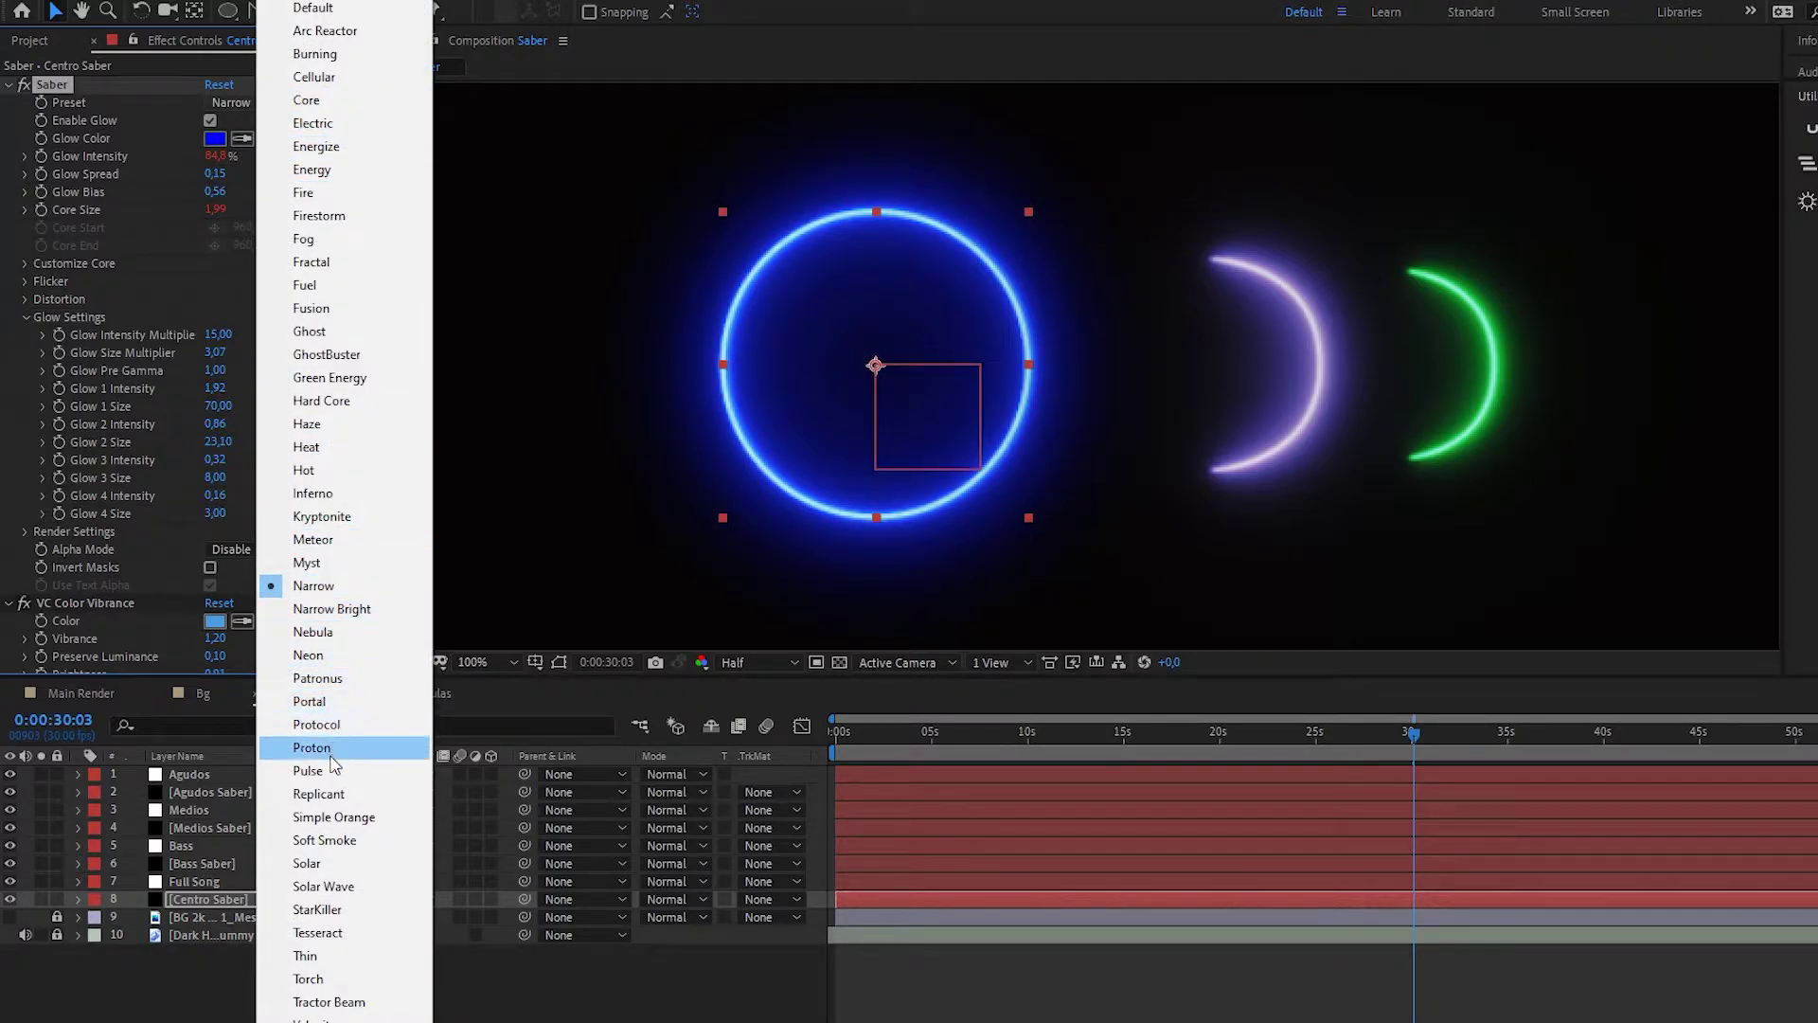
left_click(331, 661)
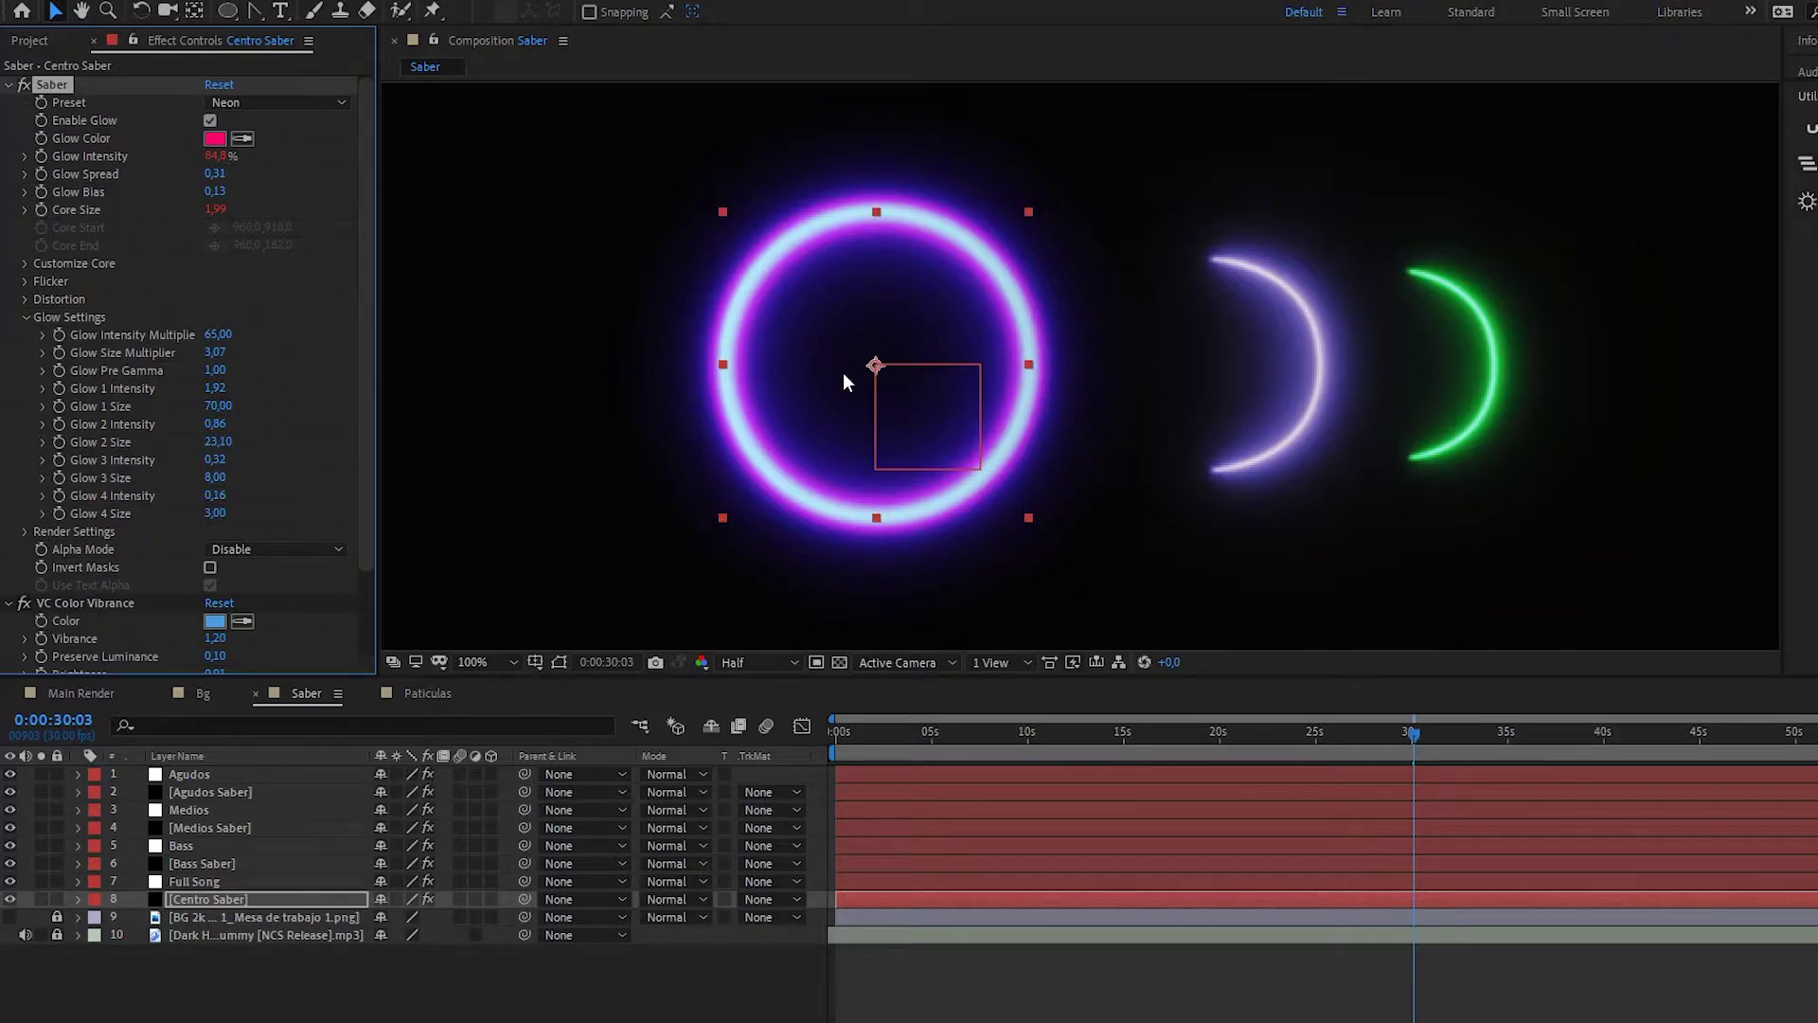
left_click(23, 603)
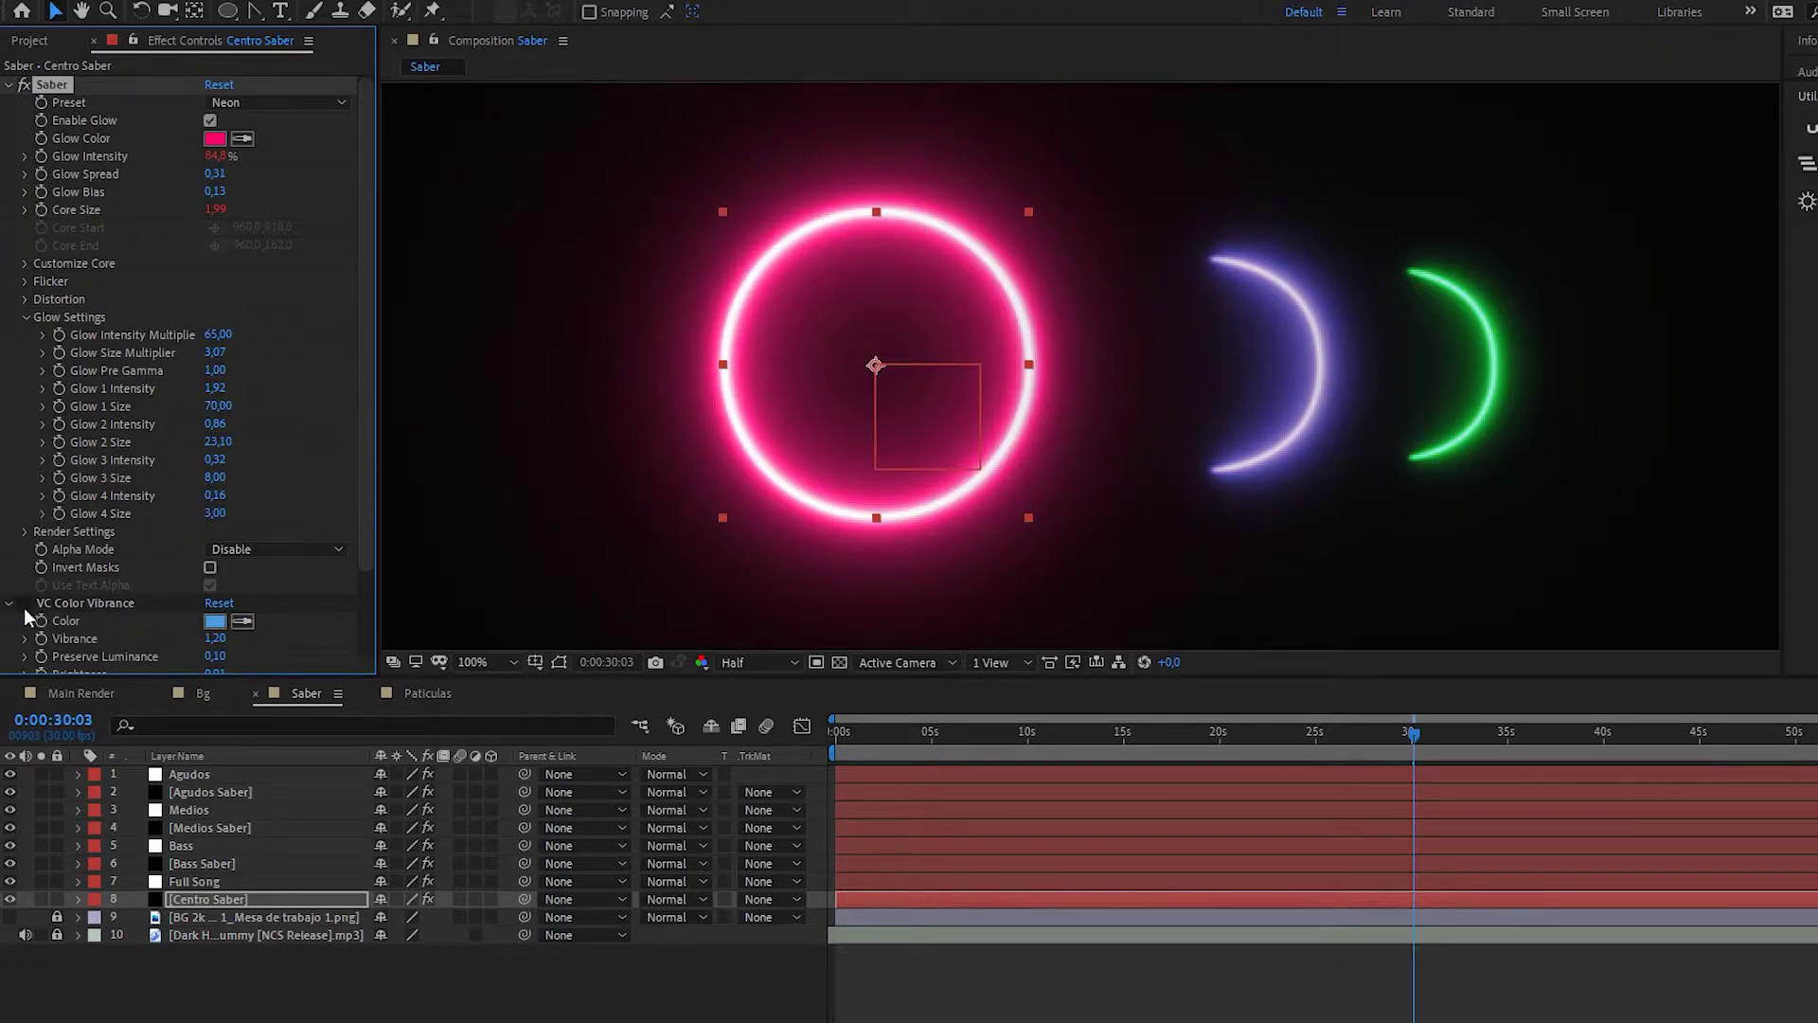
- Re-enable VC Color Vibrance and set Centro Saber's glow to the palette's light blue swatch
left_click(24, 603)
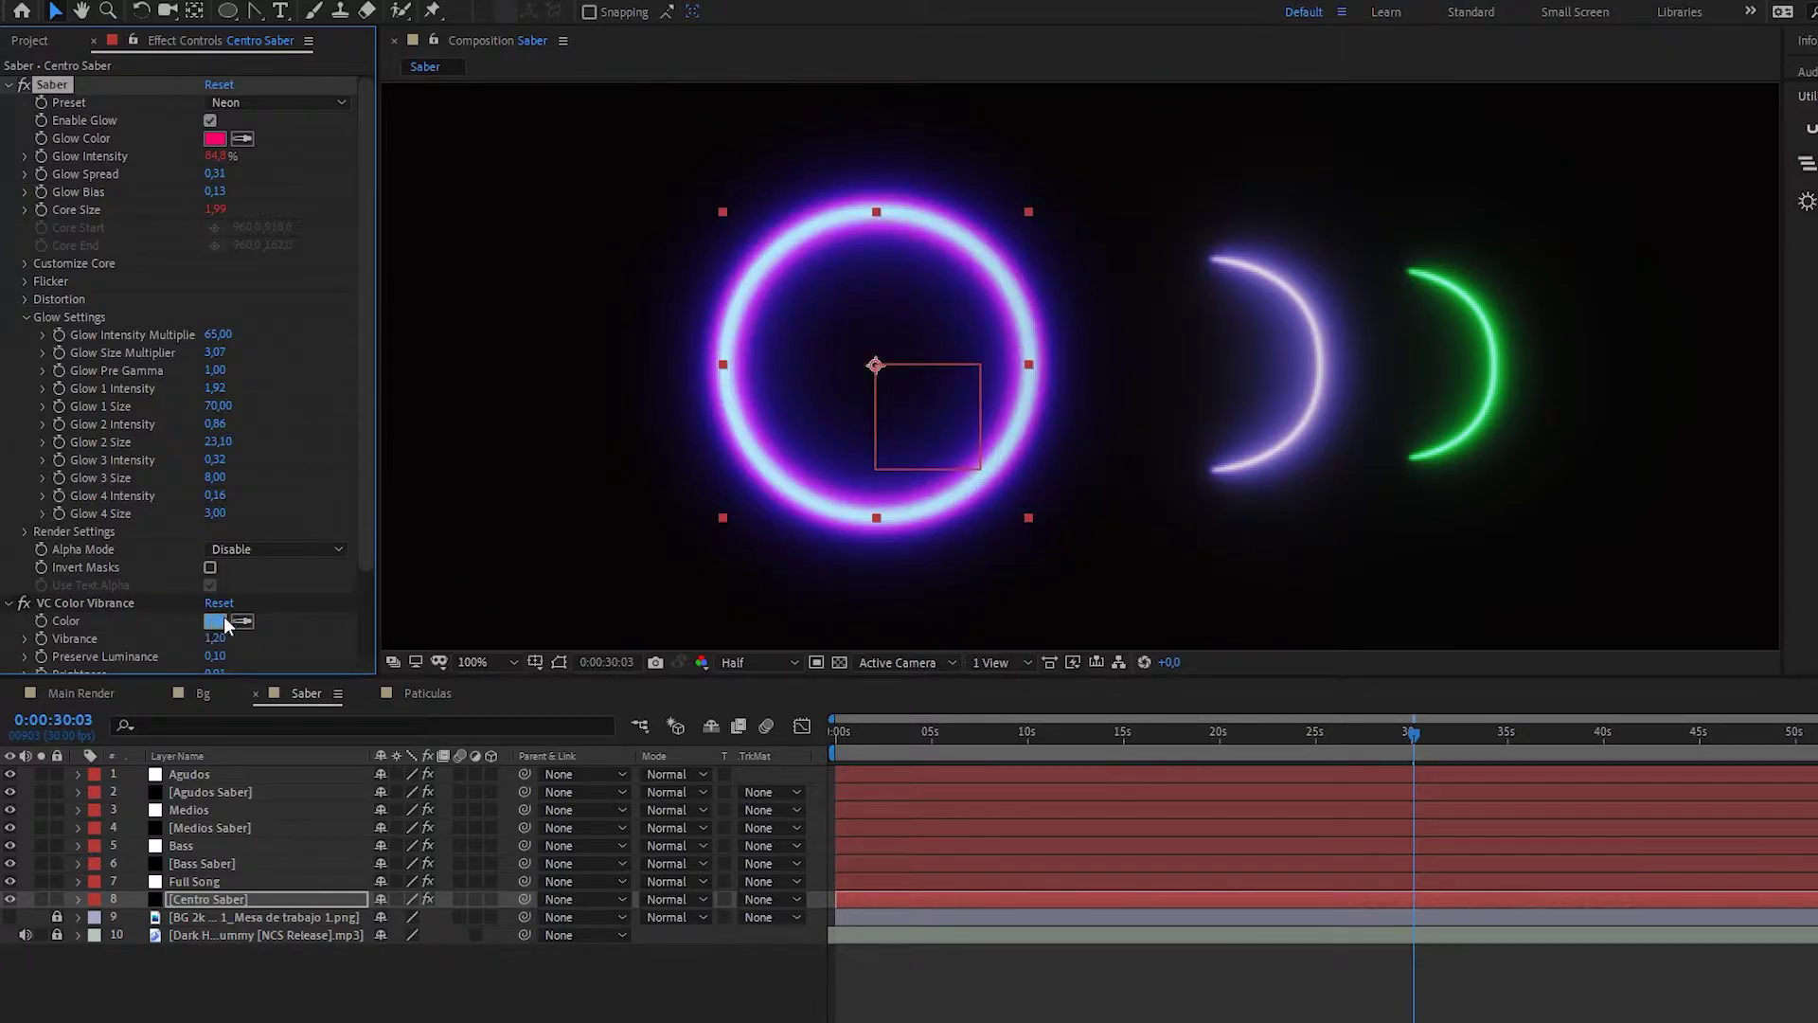
left_click(11, 916)
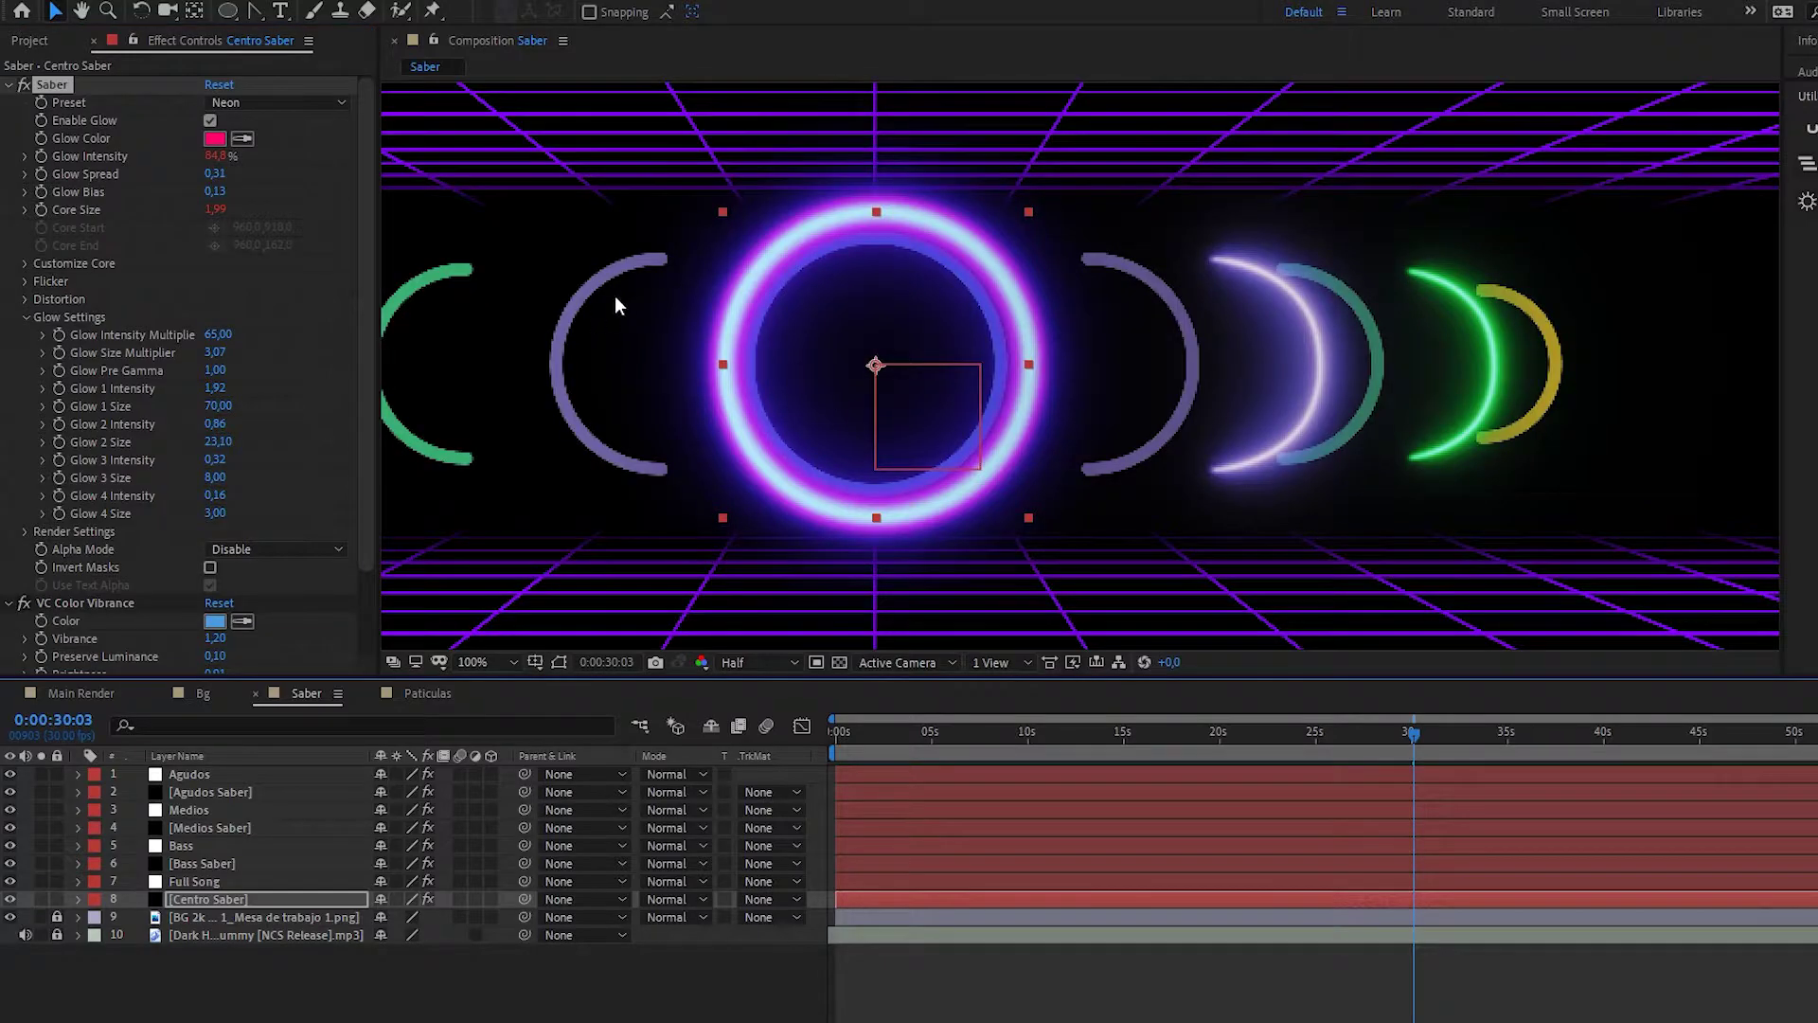
left_click_drag(519, 207, 860, 313)
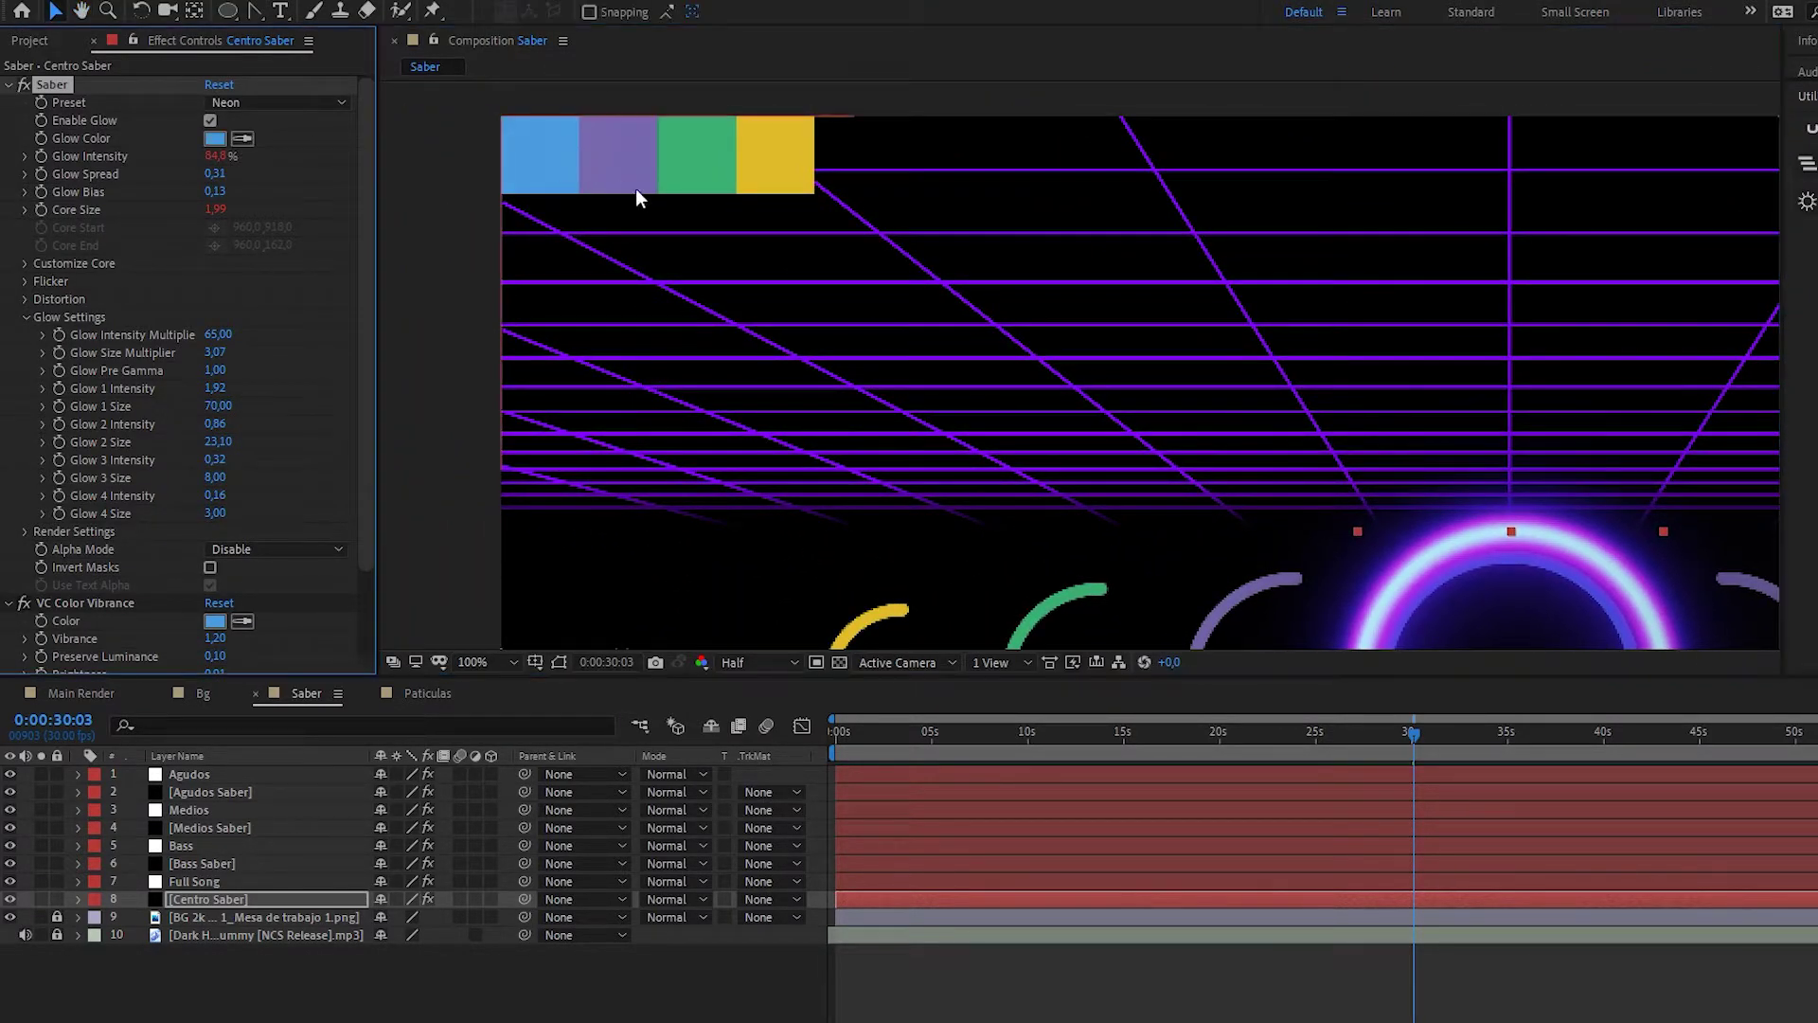
left_click_drag(1350, 495, 833, 340)
left_click(10, 916)
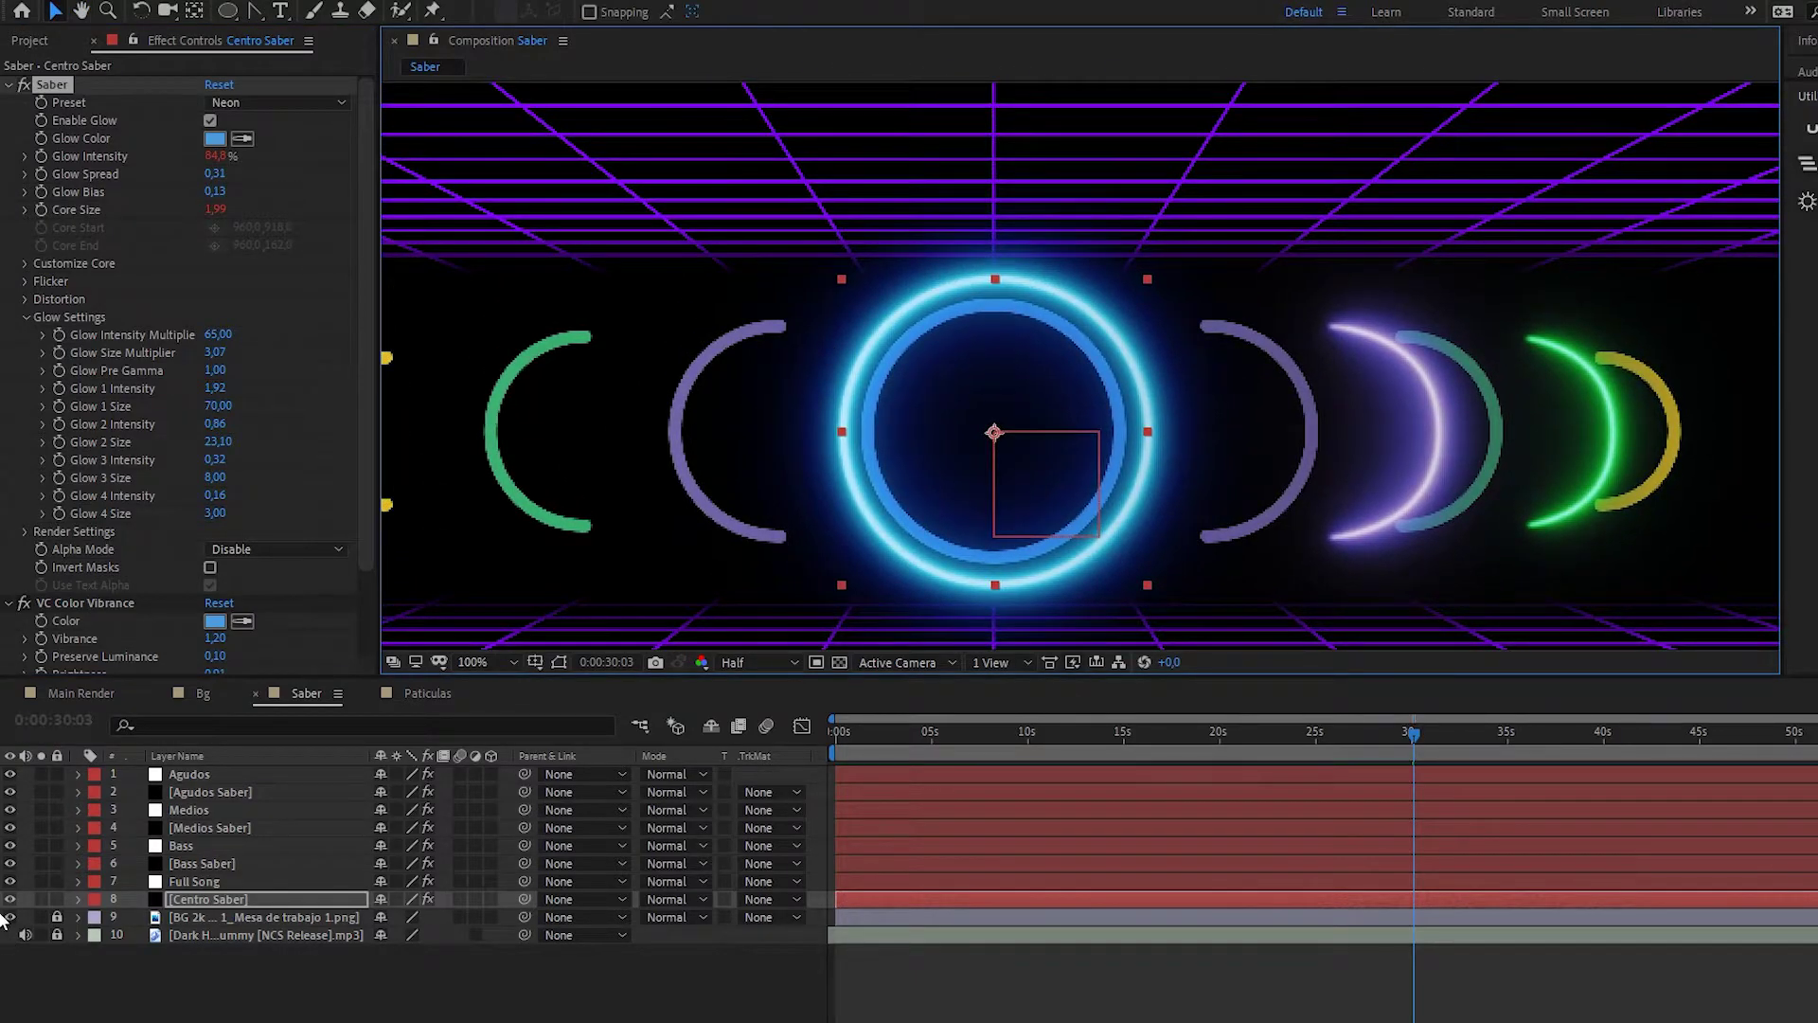
left_click_drag(968, 421, 959, 307)
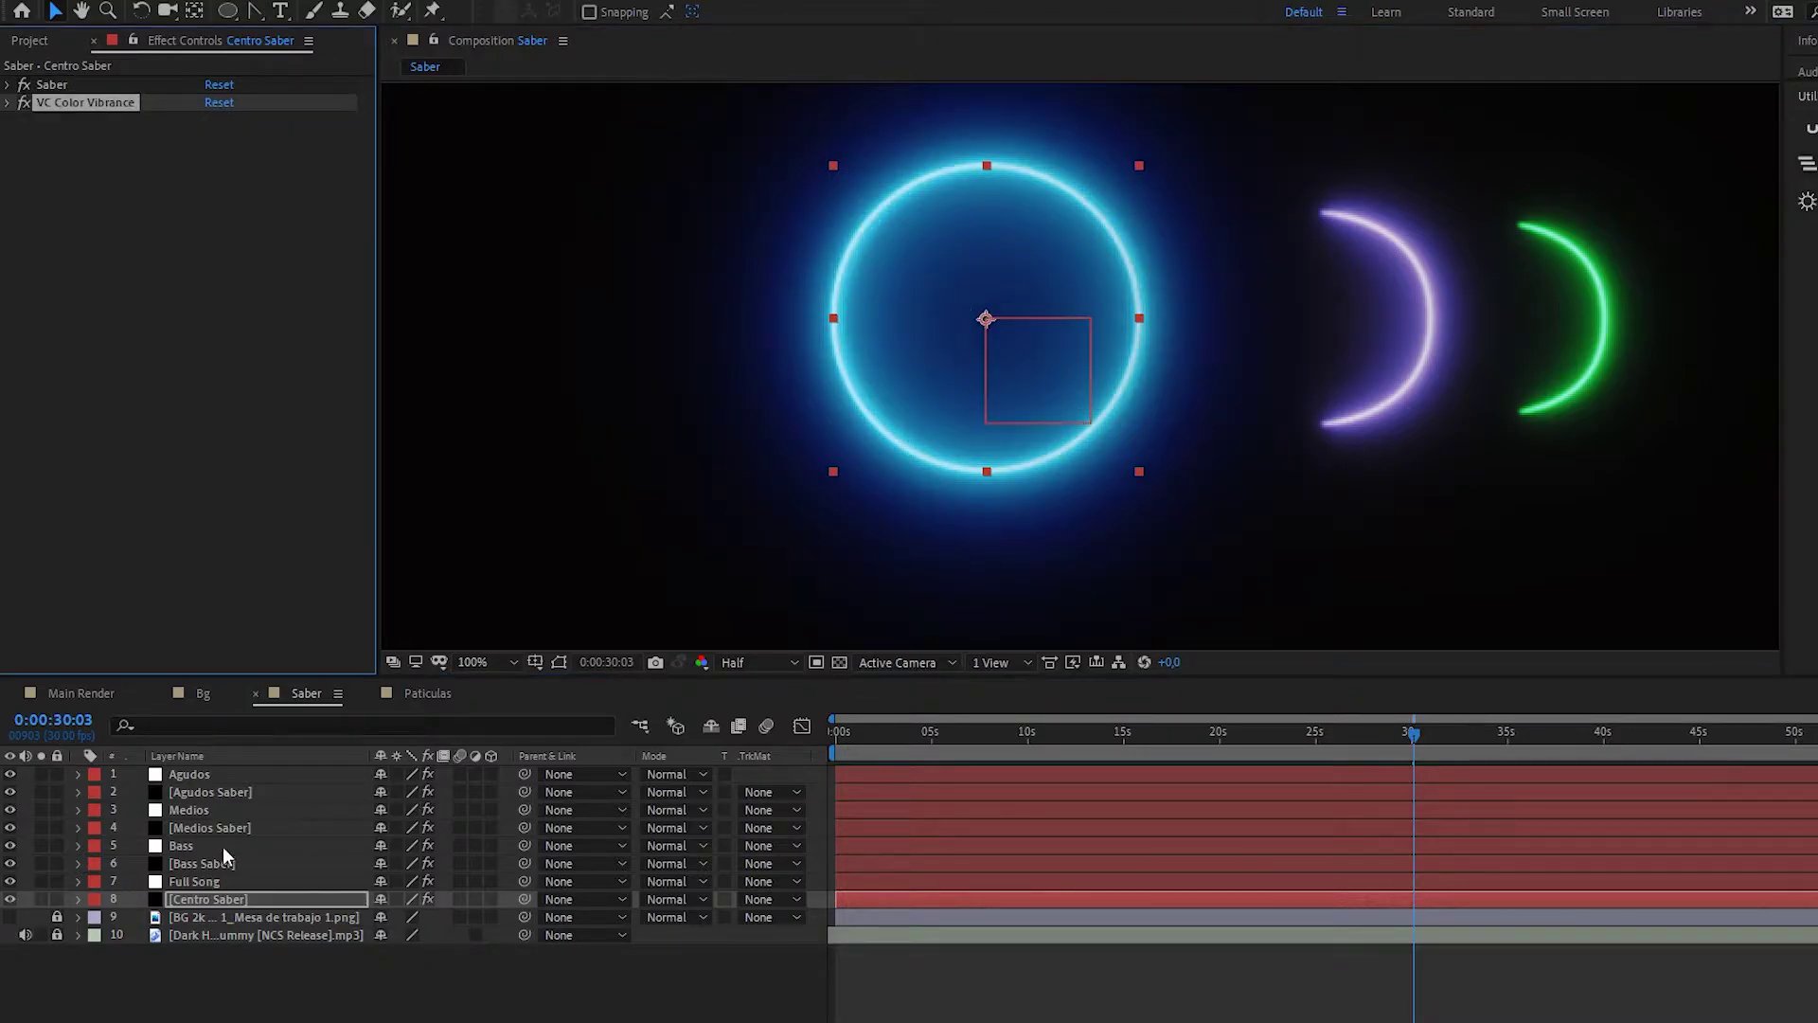
- Apply the Neon preset to Bass Saber and sample the purple swatch as its glow colour
left_click(230, 863)
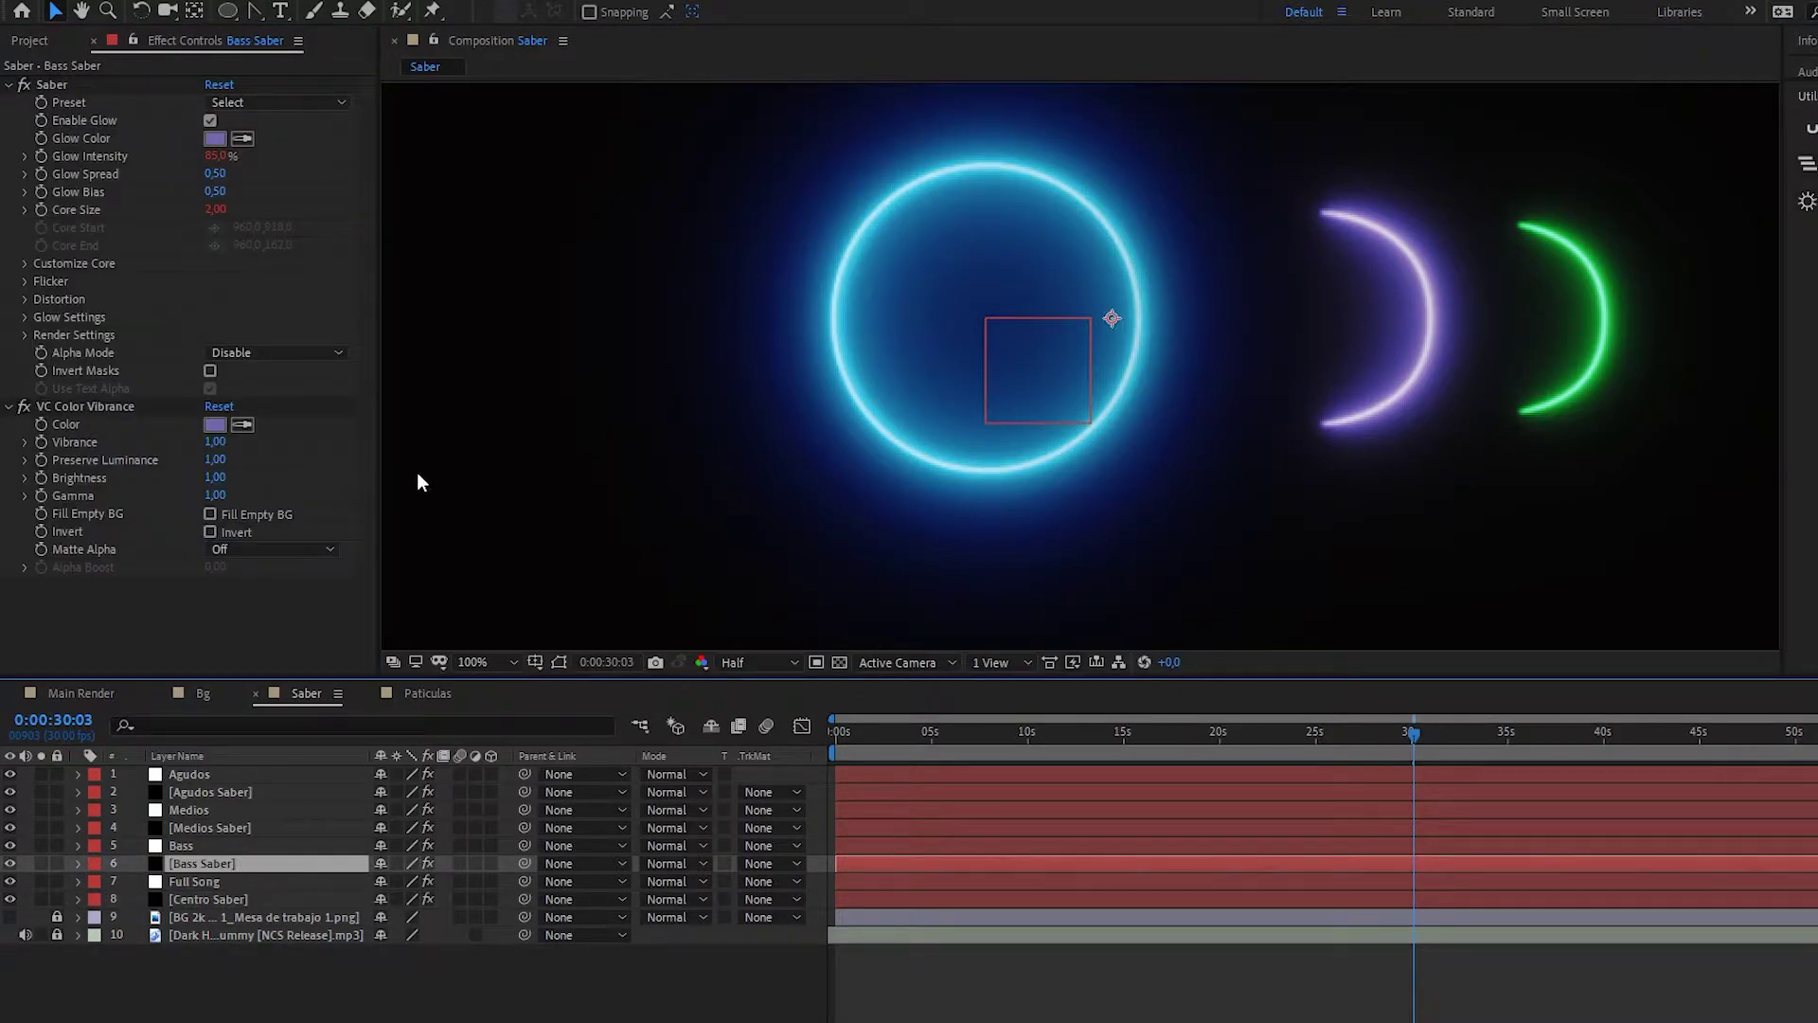
left_click(338, 101)
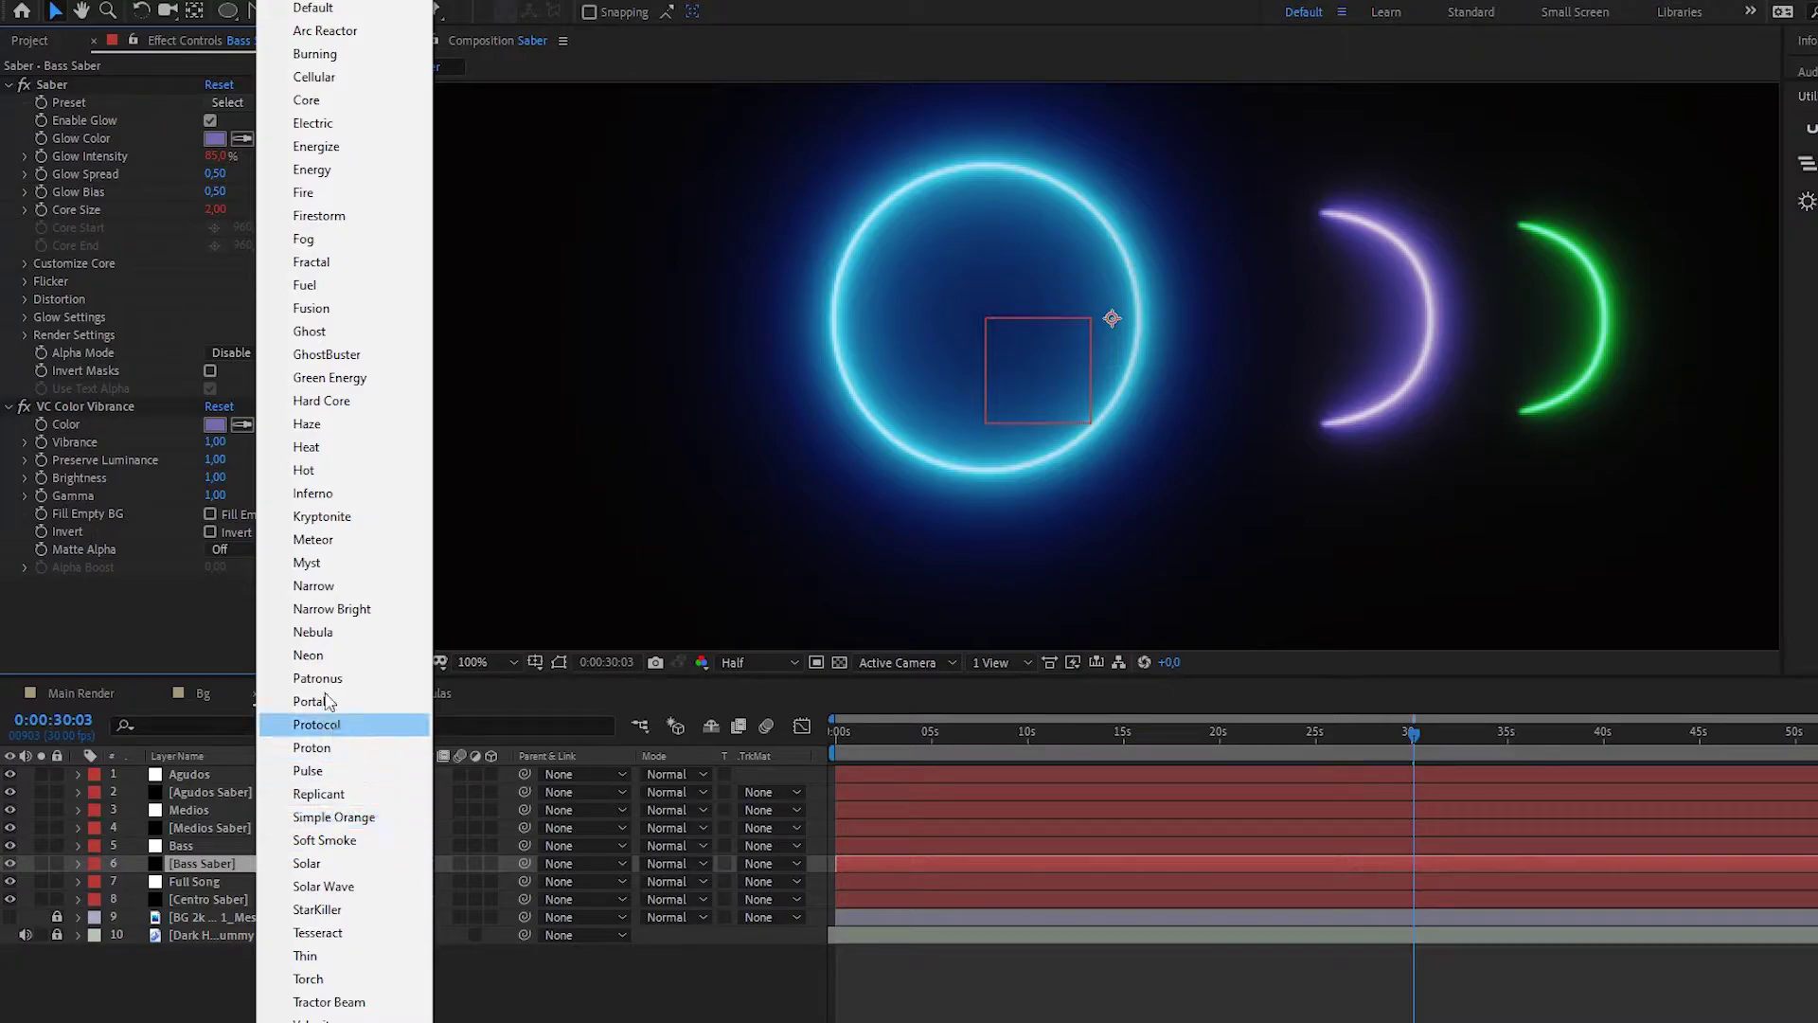
left_click(309, 655)
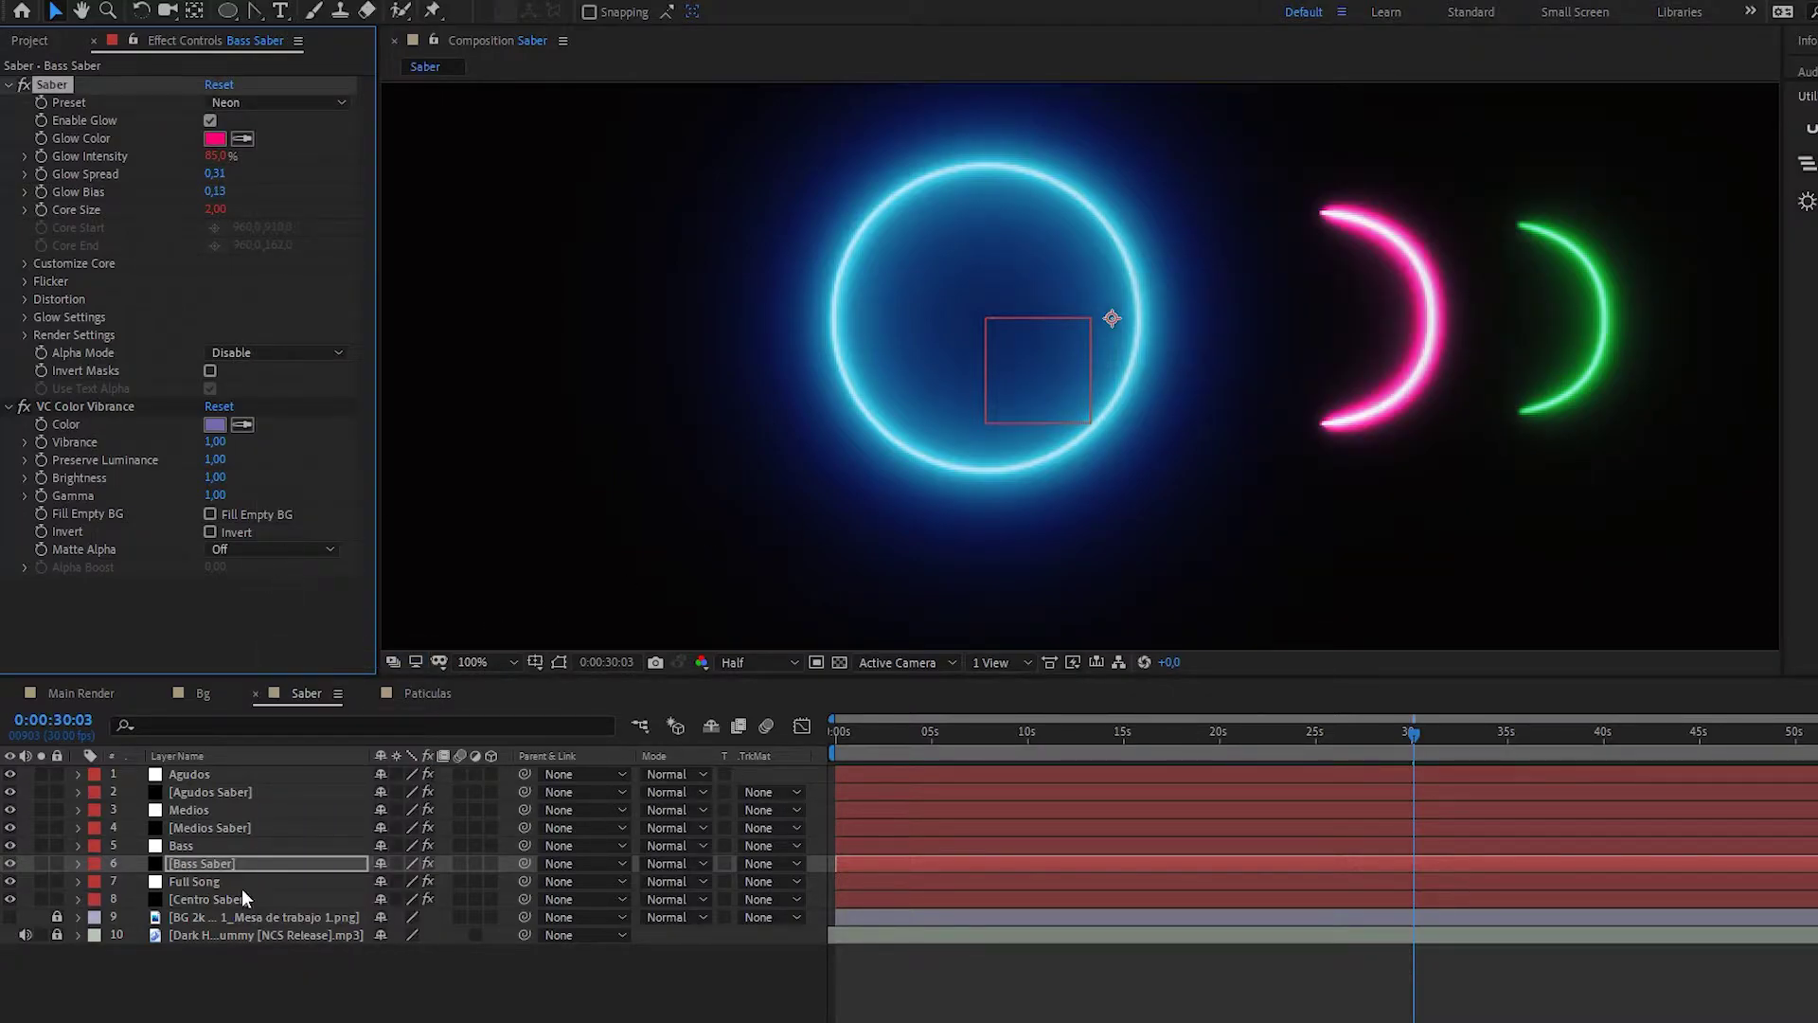
left_click(10, 916)
left_click_drag(507, 446, 582, 356)
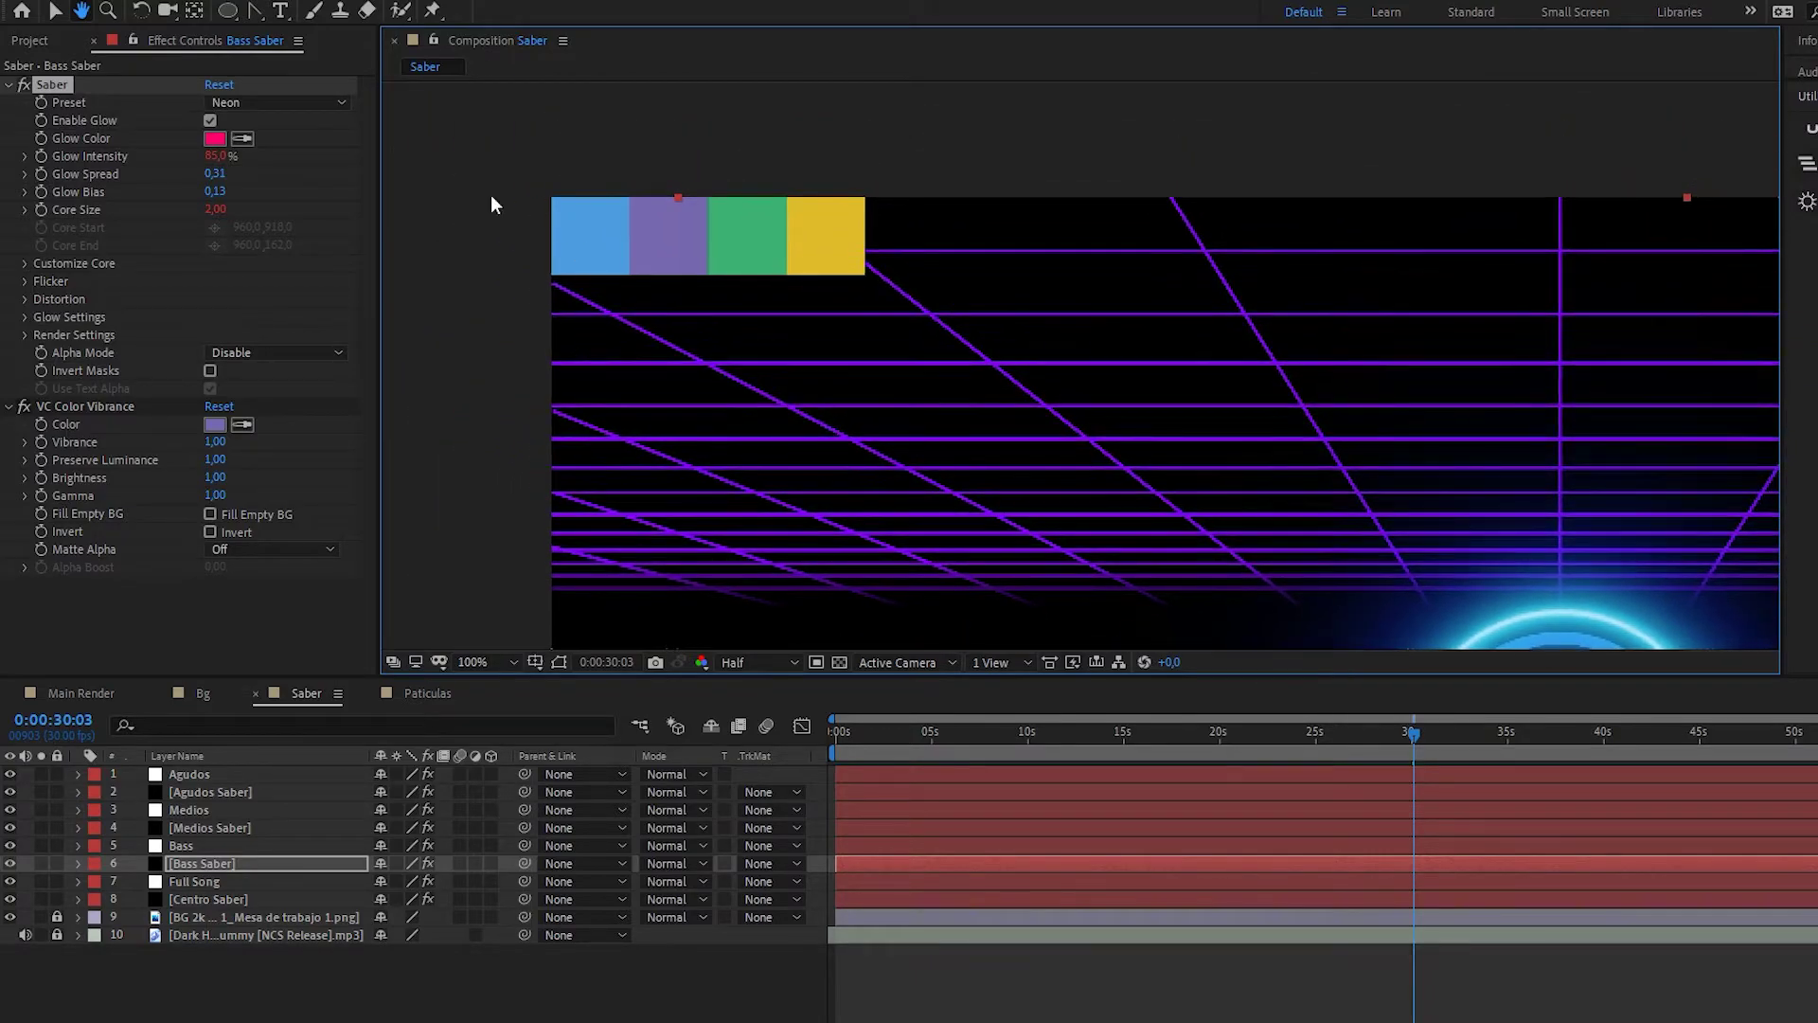
left_click(243, 138)
left_click(656, 231)
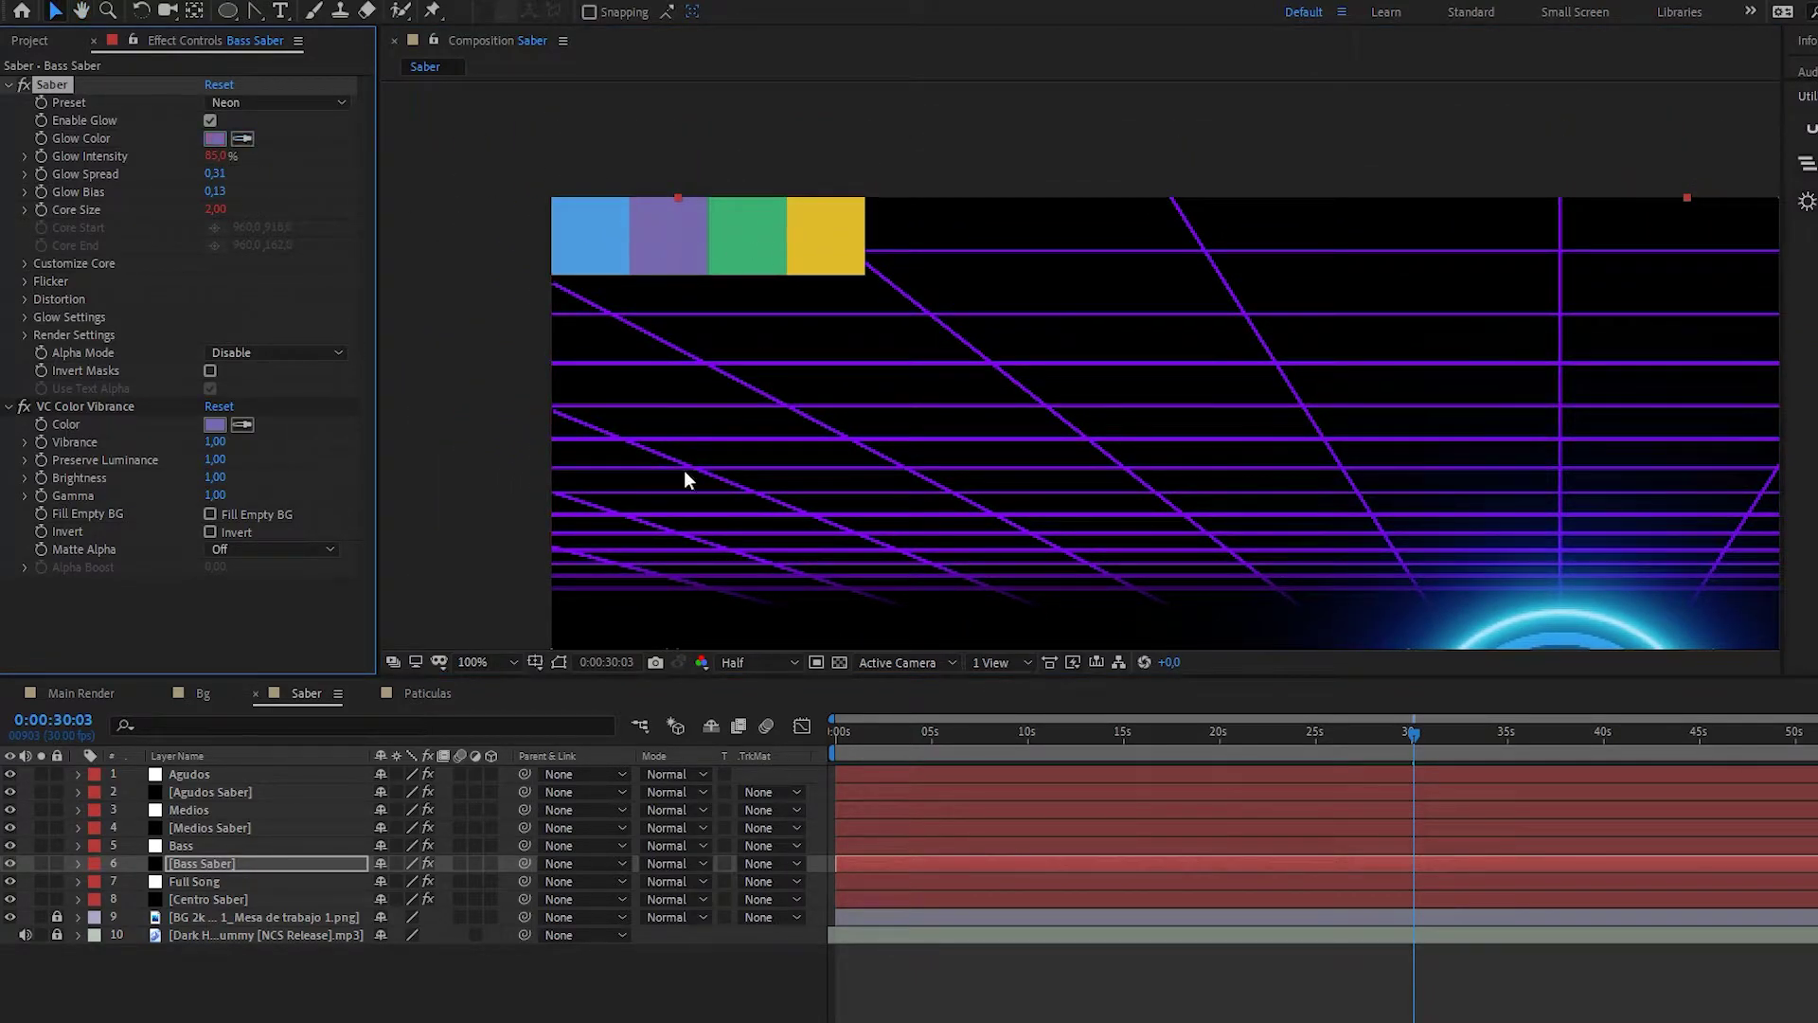
- Give Medios Saber the Neon preset with a green glow sampled from the palette
left_click(203, 826)
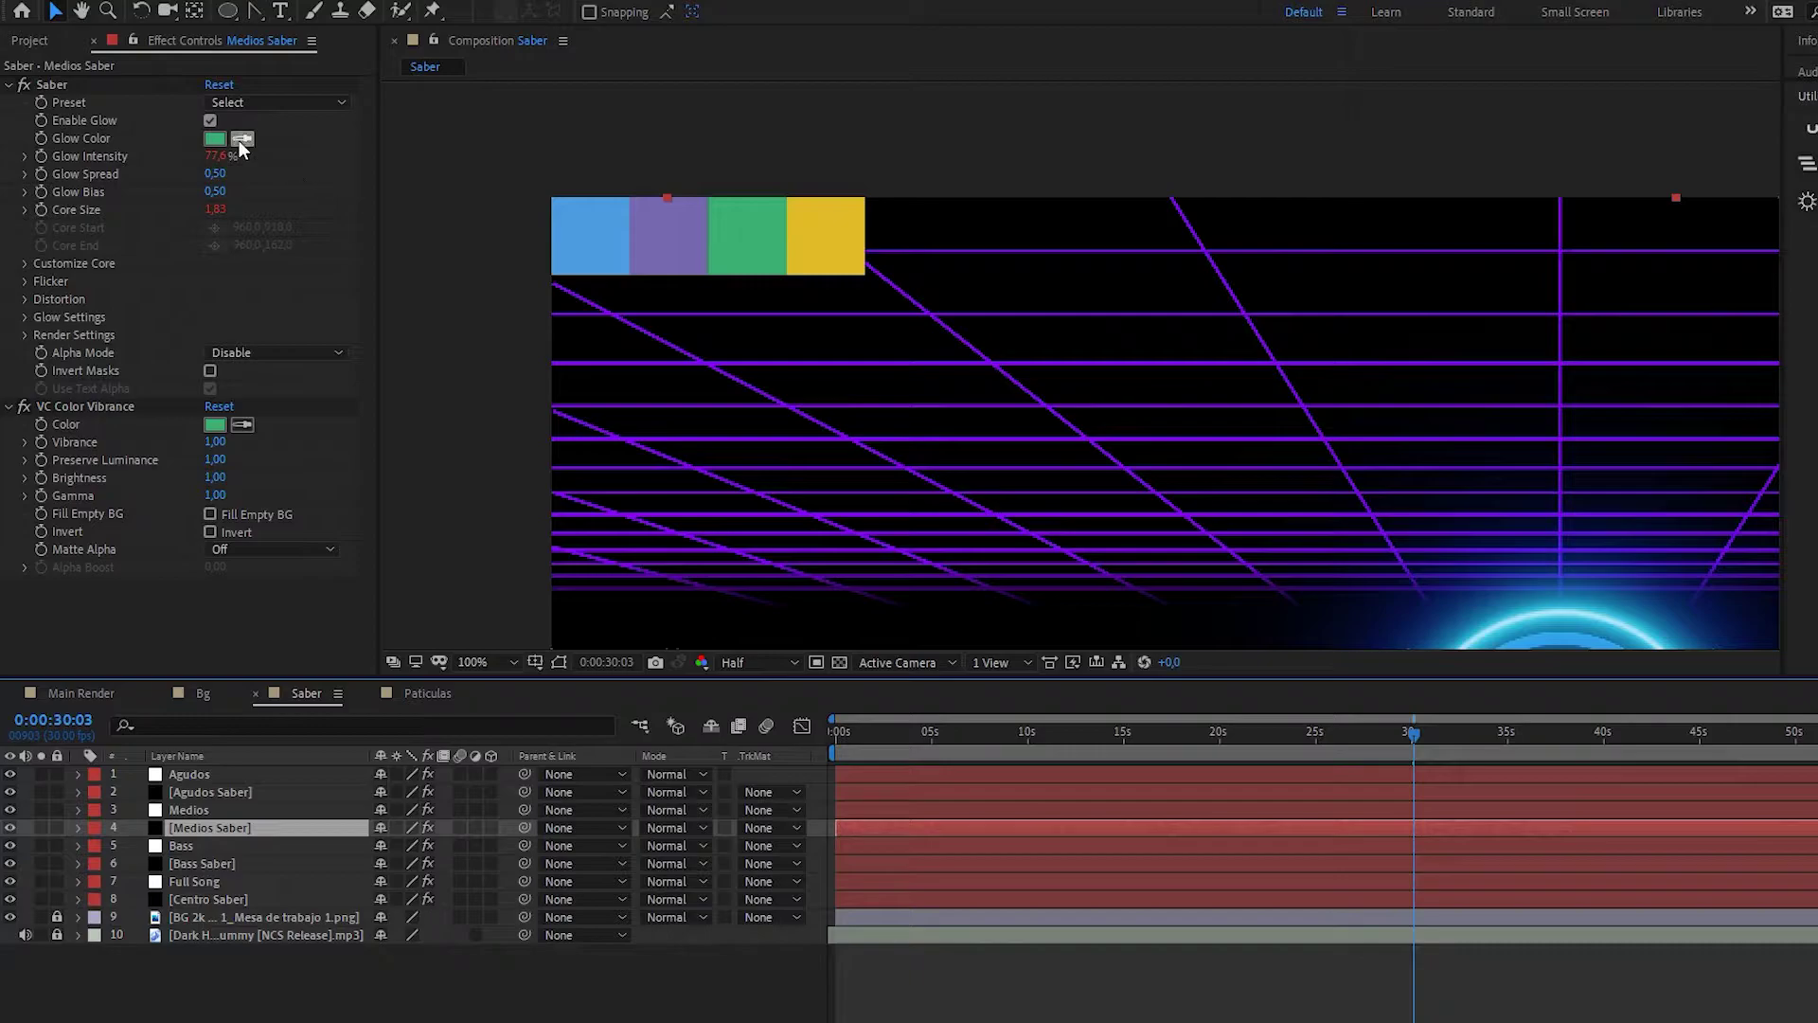
left_click(284, 102)
left_click(318, 101)
left_click(319, 100)
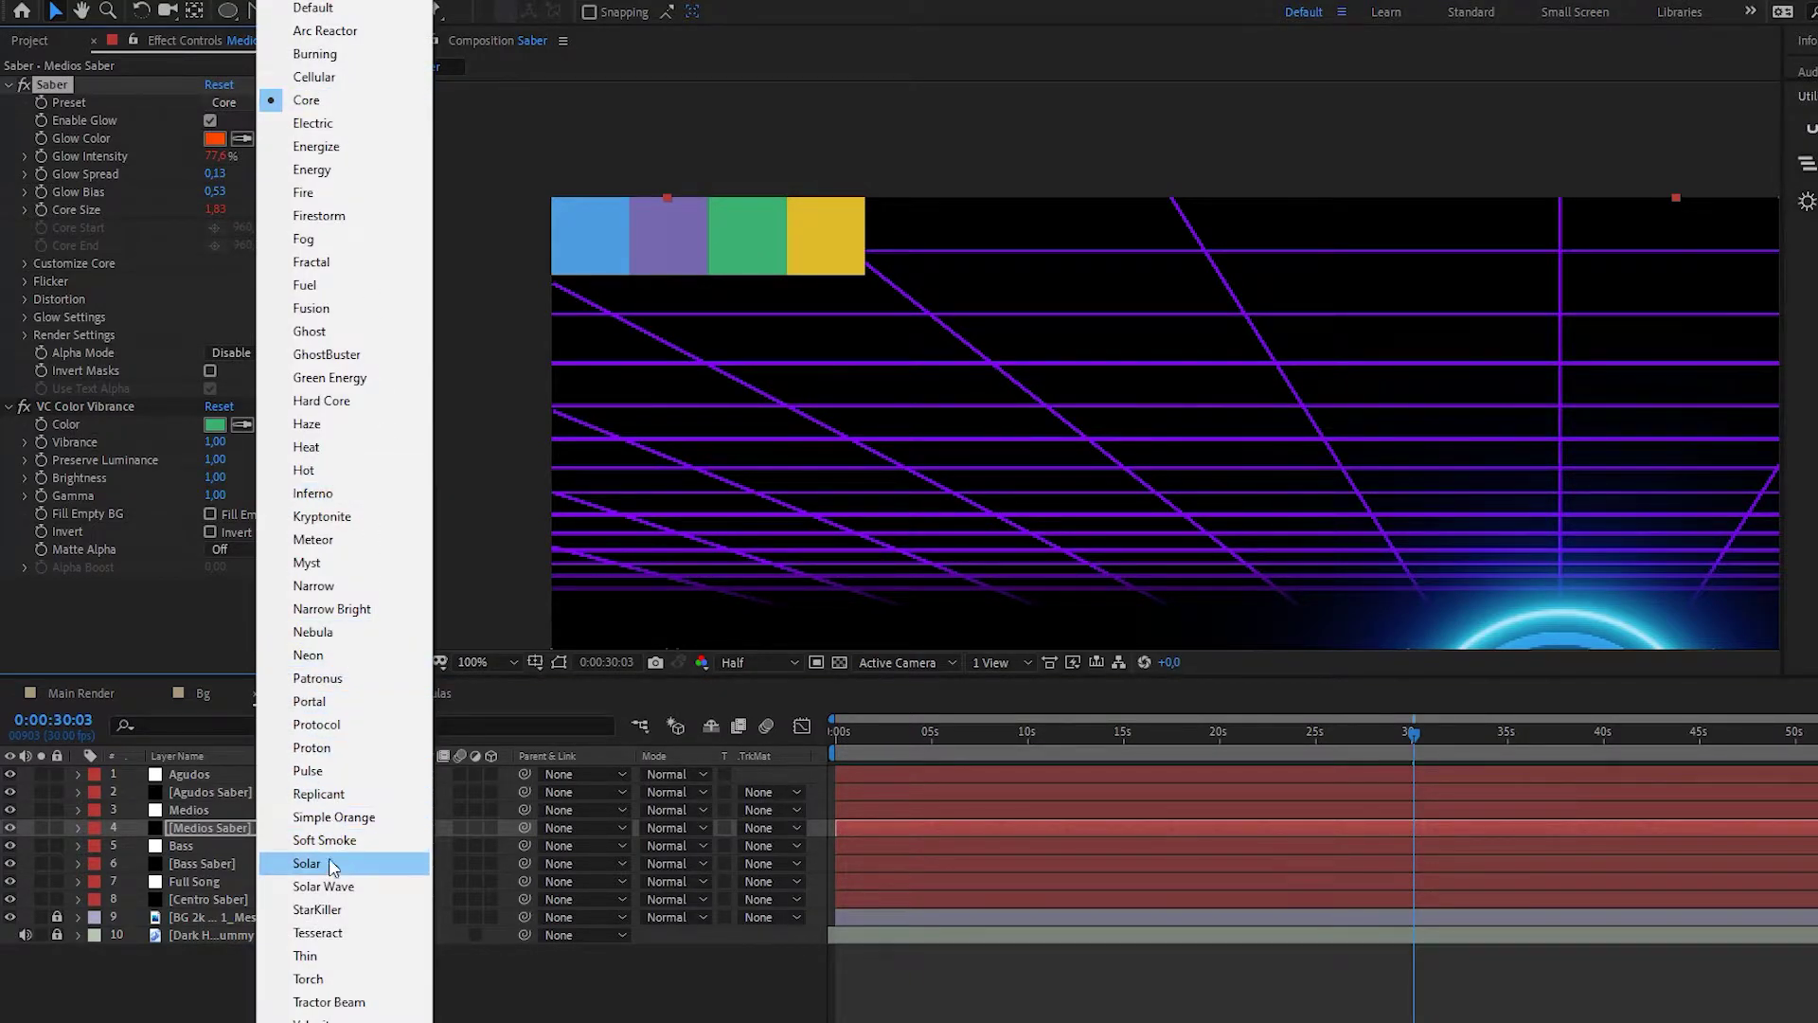
left_click(322, 655)
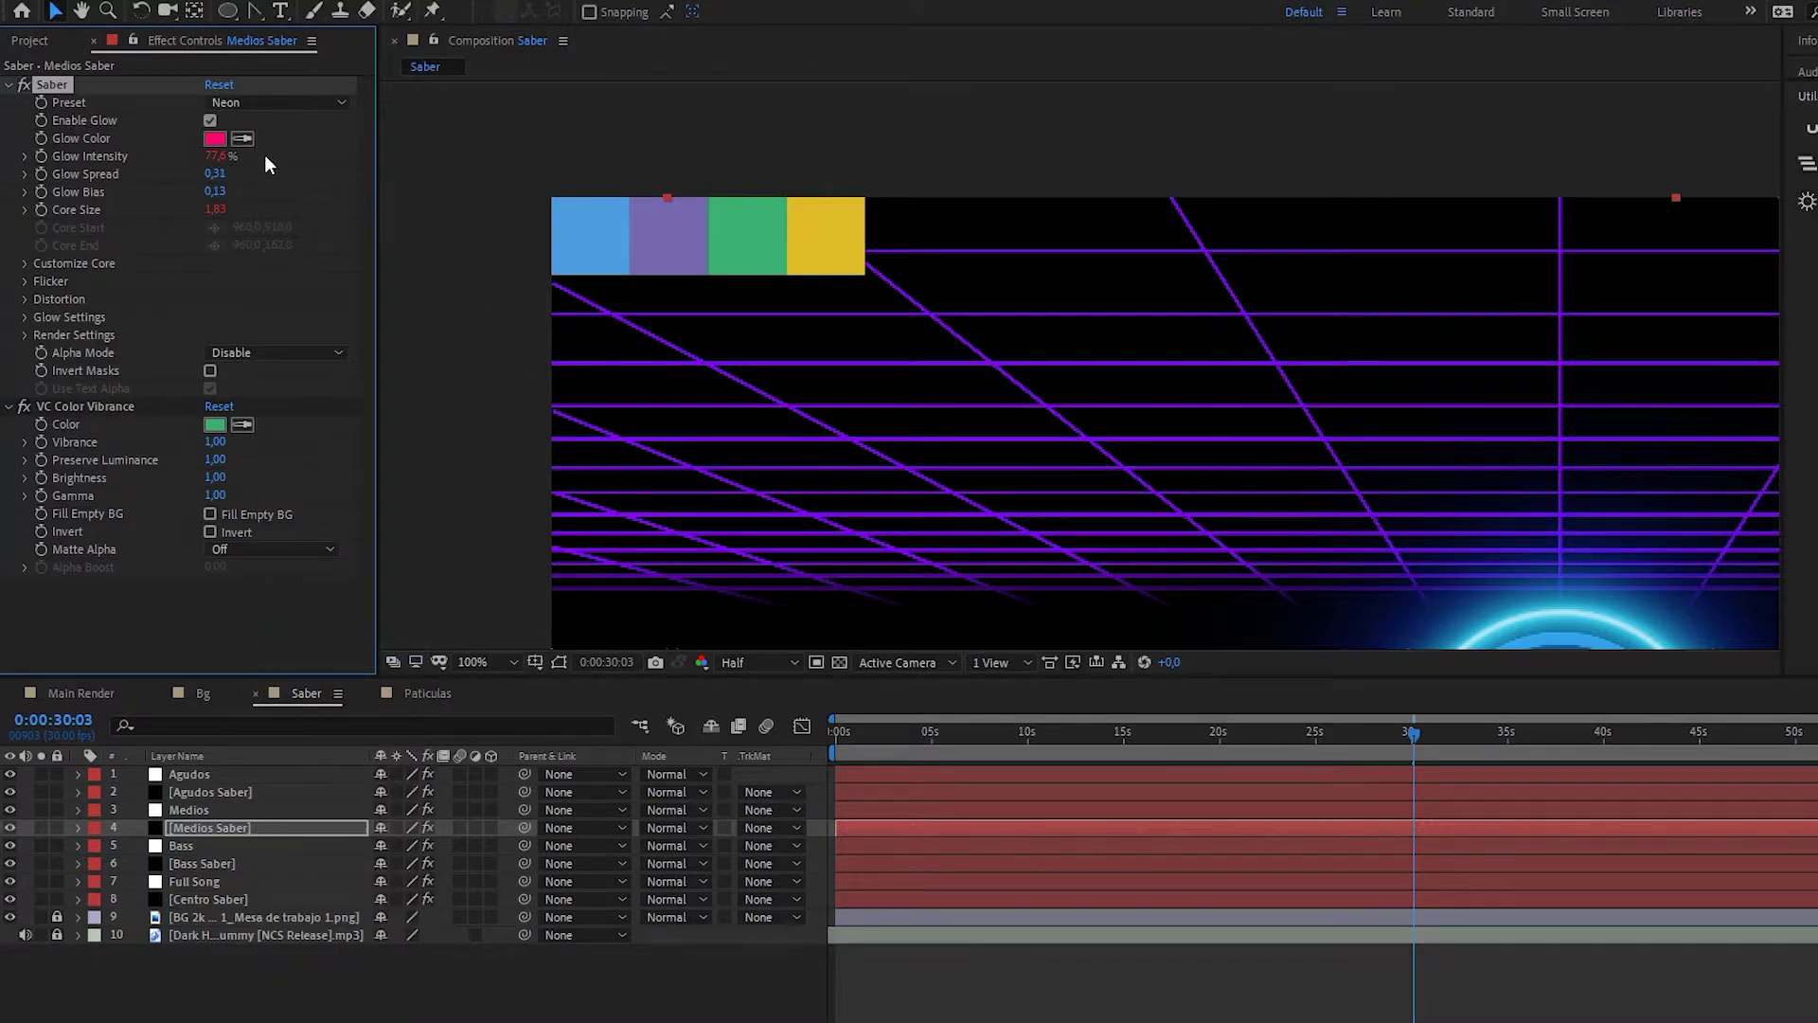
left_click(244, 139)
left_click(748, 224)
- Give Agudos Saber the Neon preset with a yellow glow sampled from the palette
left_click(232, 792)
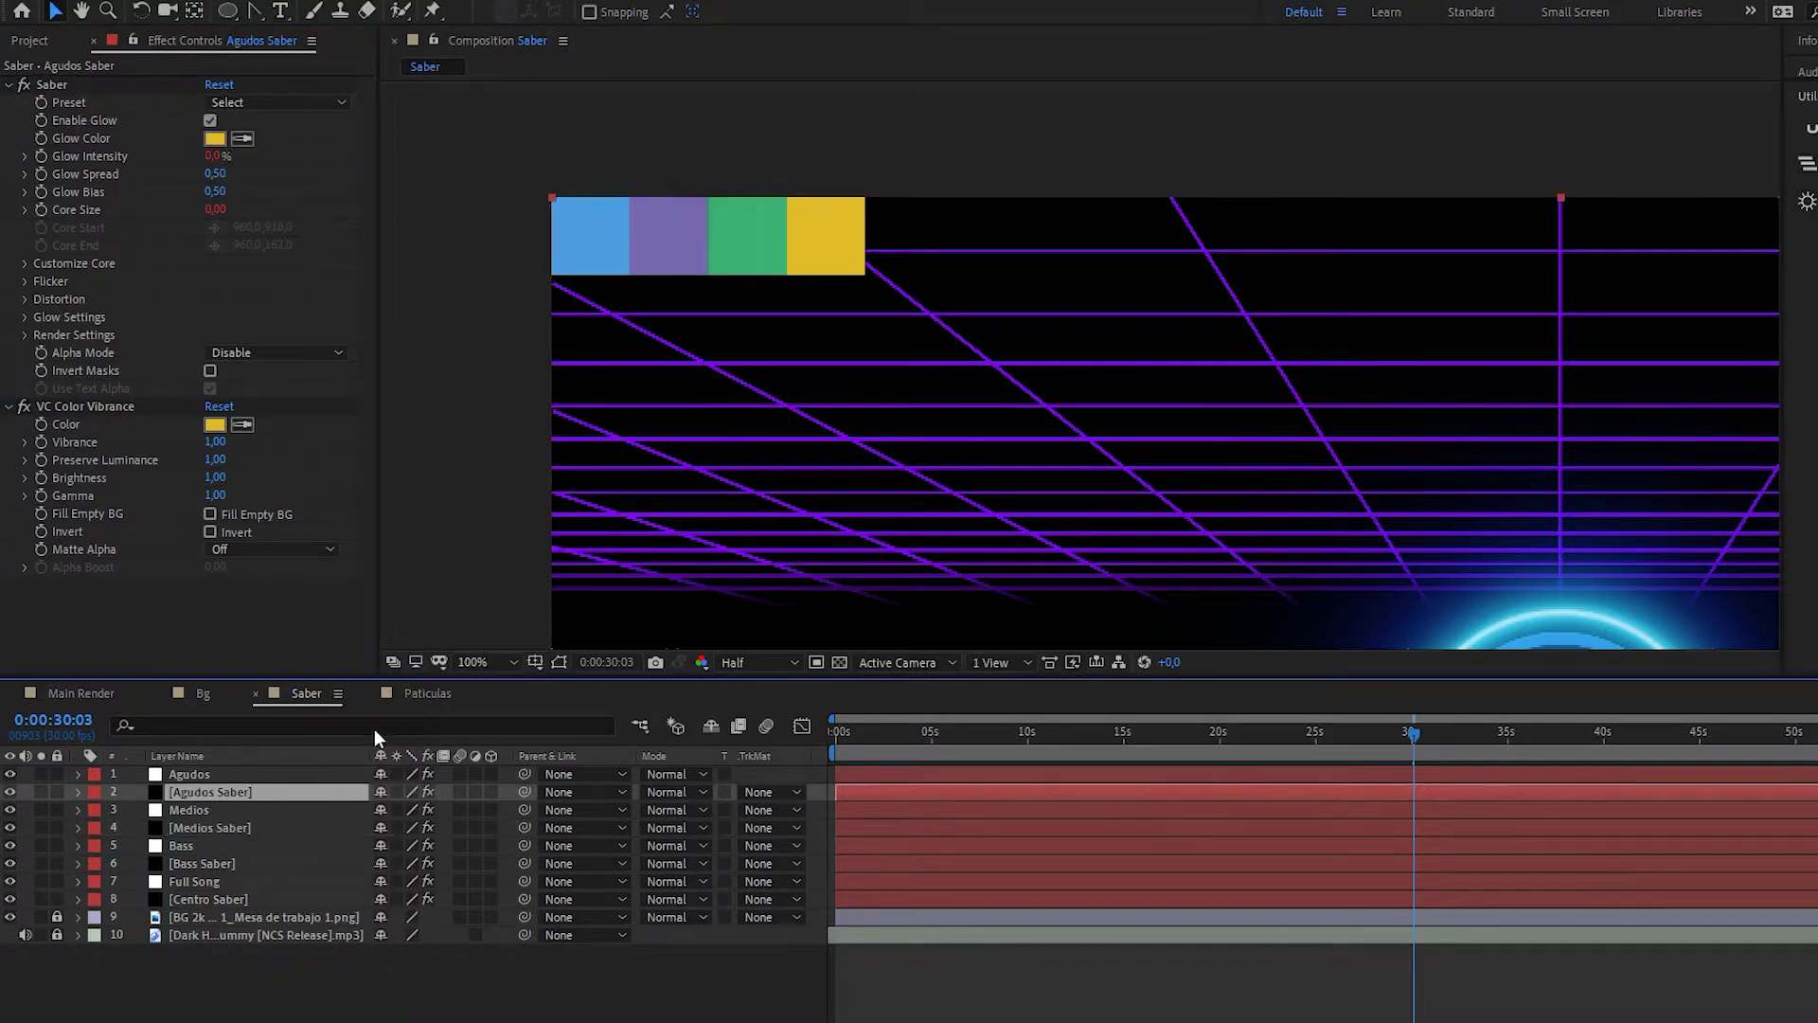
left_click(303, 106)
left_click(322, 655)
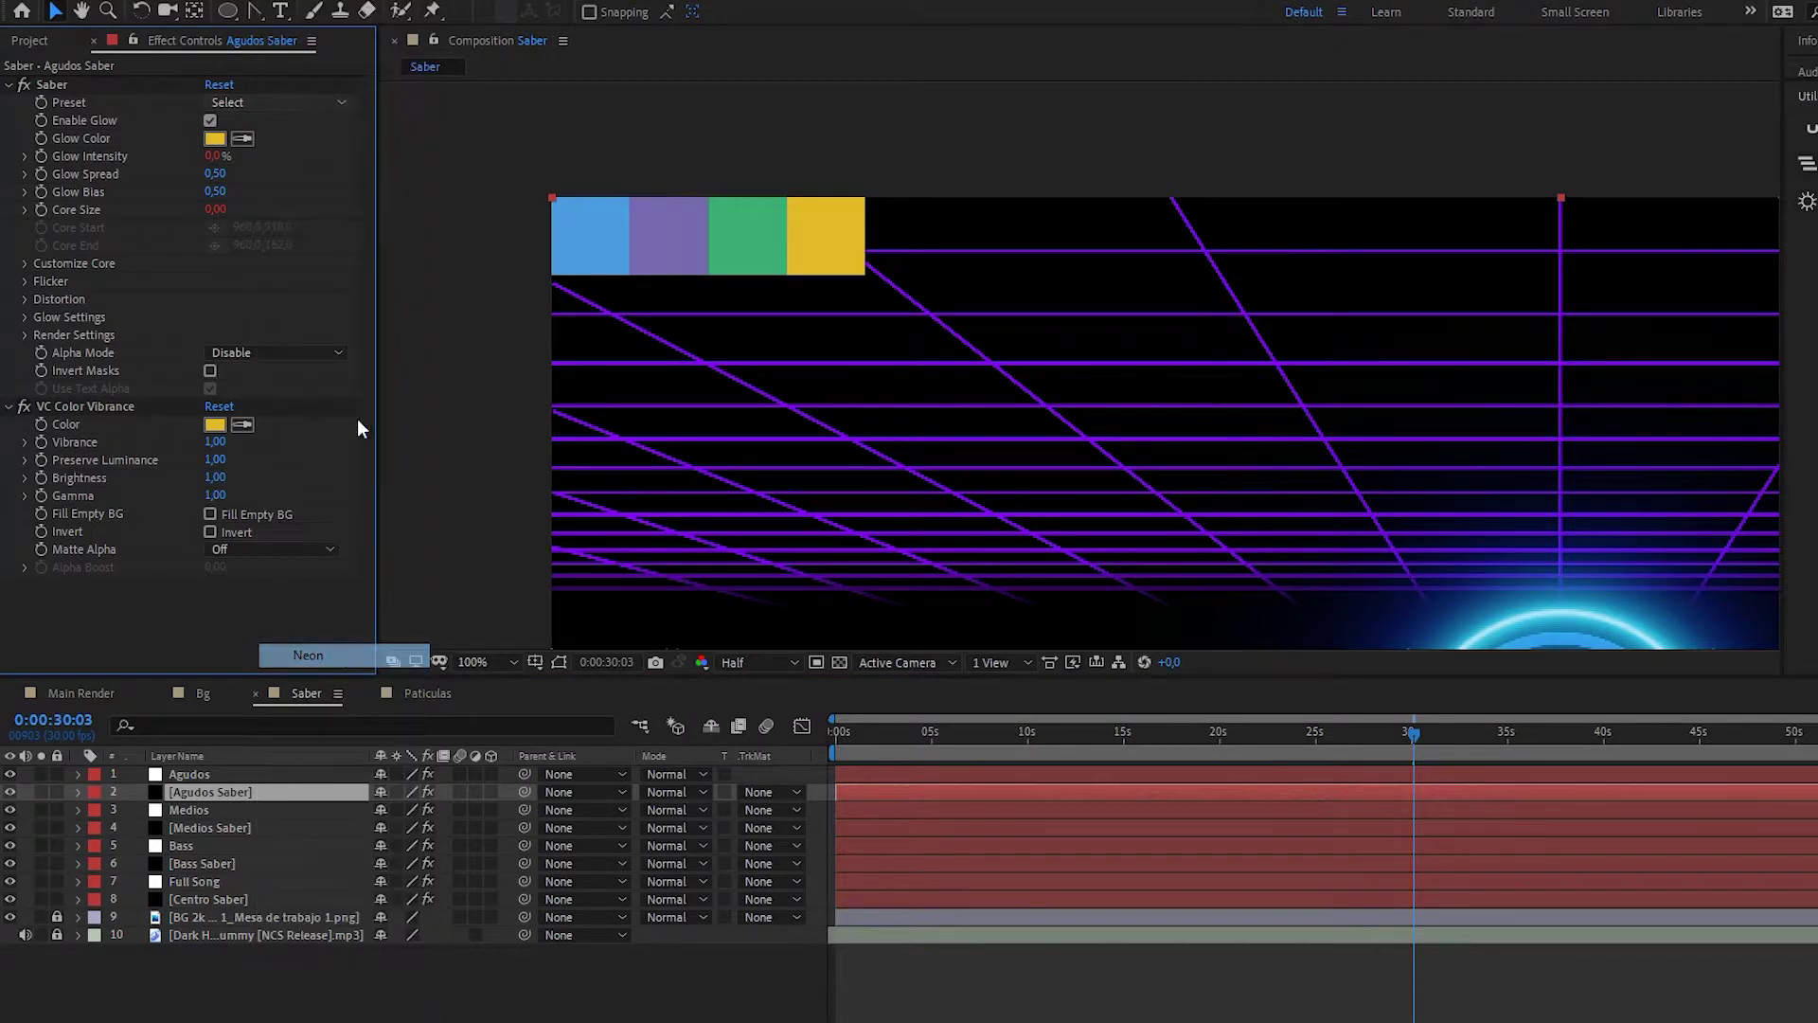
left_click(245, 139)
left_click(826, 232)
mouse_move(1356, 467)
left_mouse_down()
mouse_move(929, 325)
mouse_move(1093, 466)
left_mouse_up()
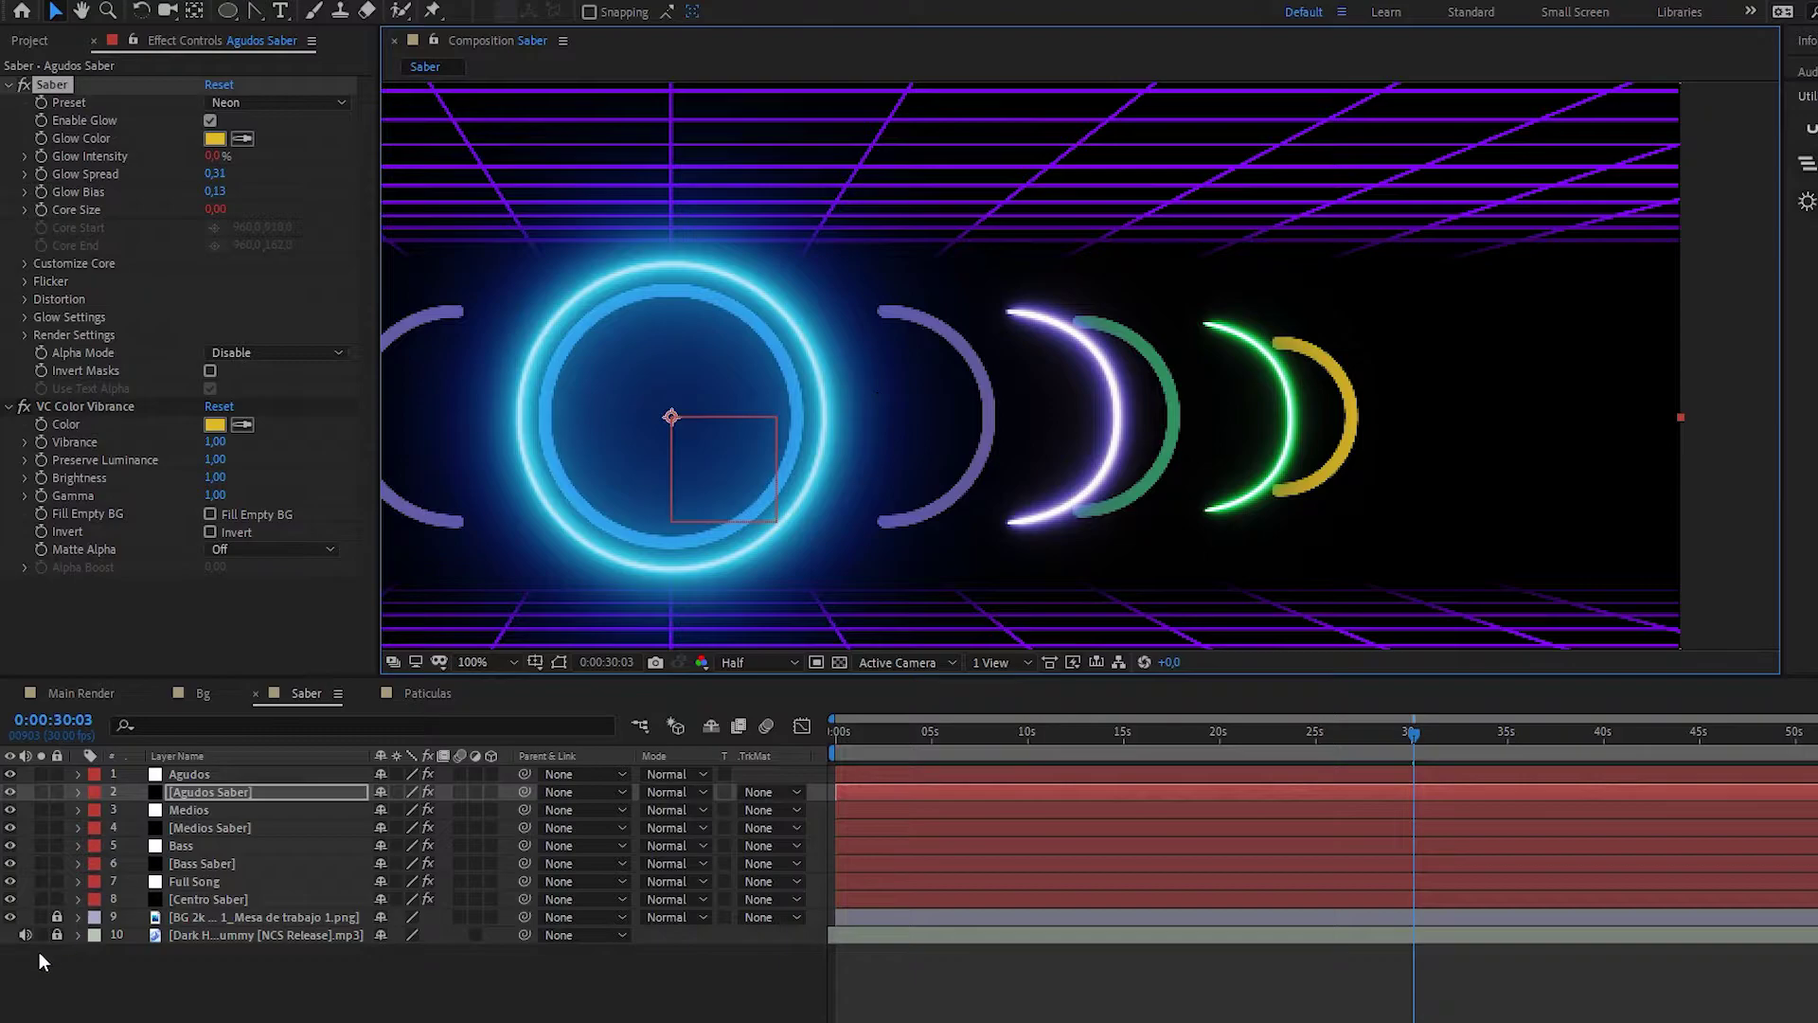
- Hide the background grid and soften the glow bias and spread on the Bass and Medios arcs
left_click(10, 917)
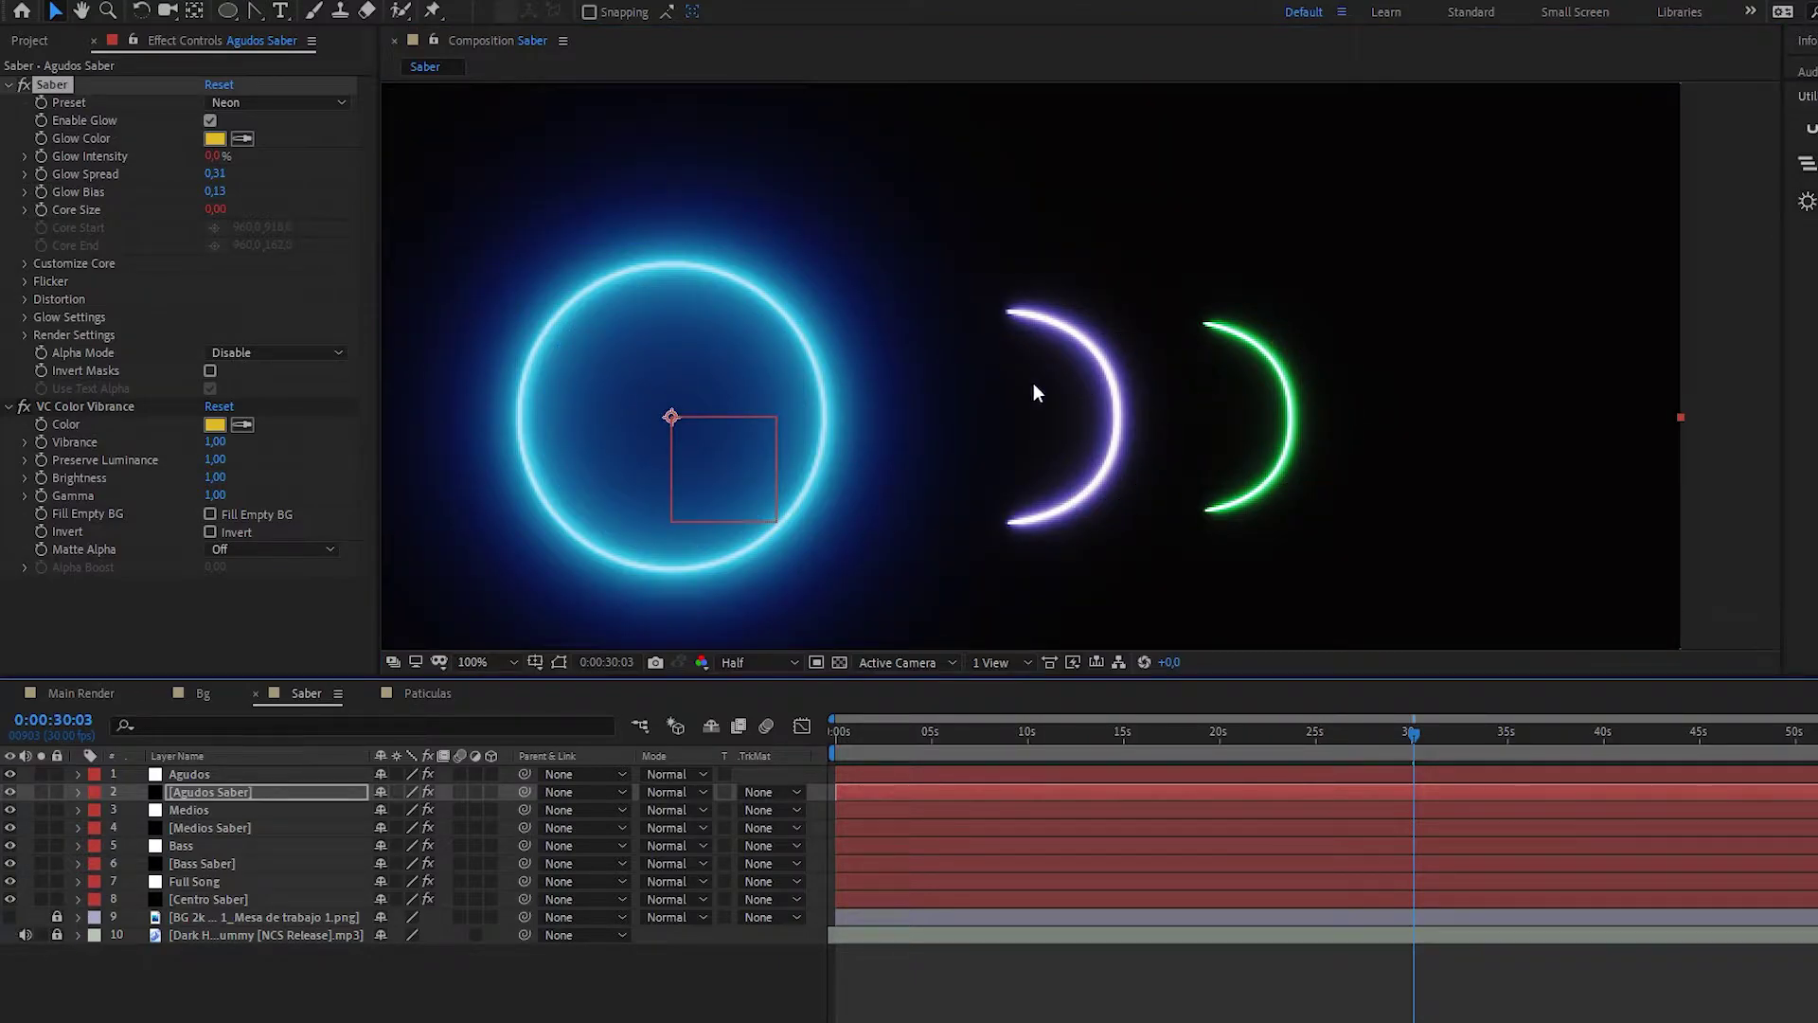
left_click(210, 864)
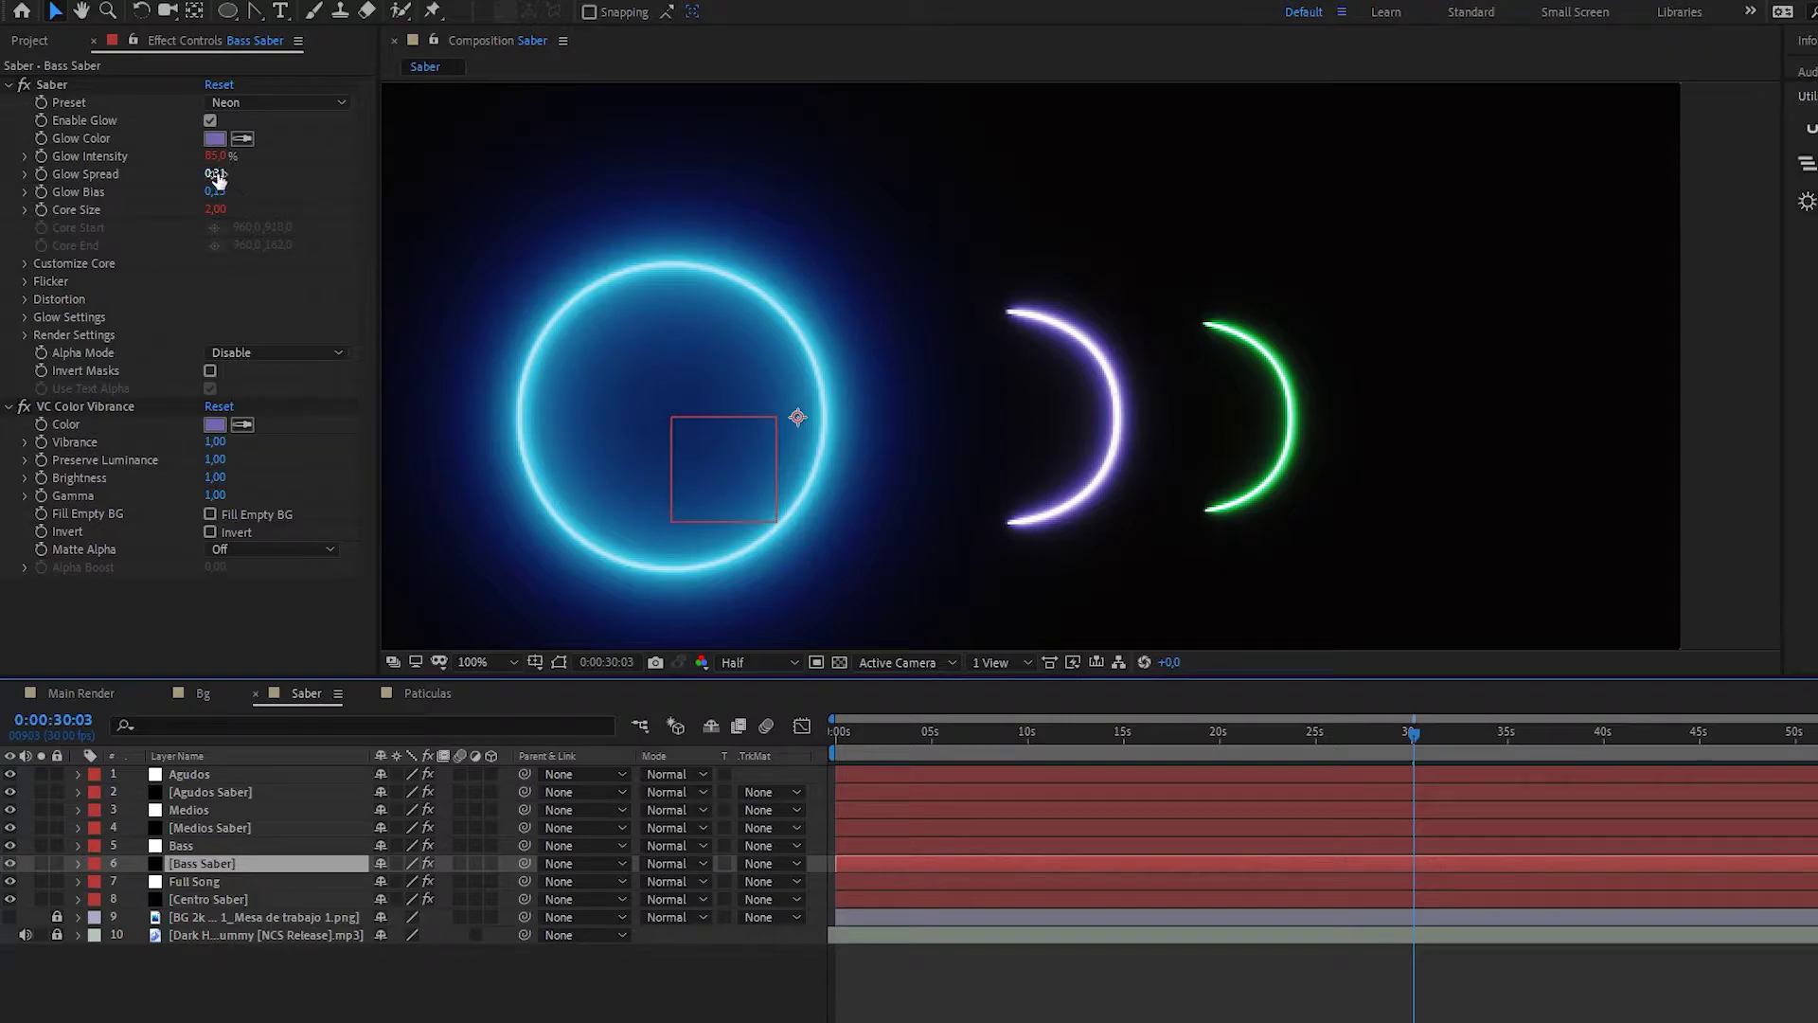
mouse_move(217, 178)
left_mouse_down()
mouse_move(265, 182)
mouse_move(247, 179)
left_mouse_up()
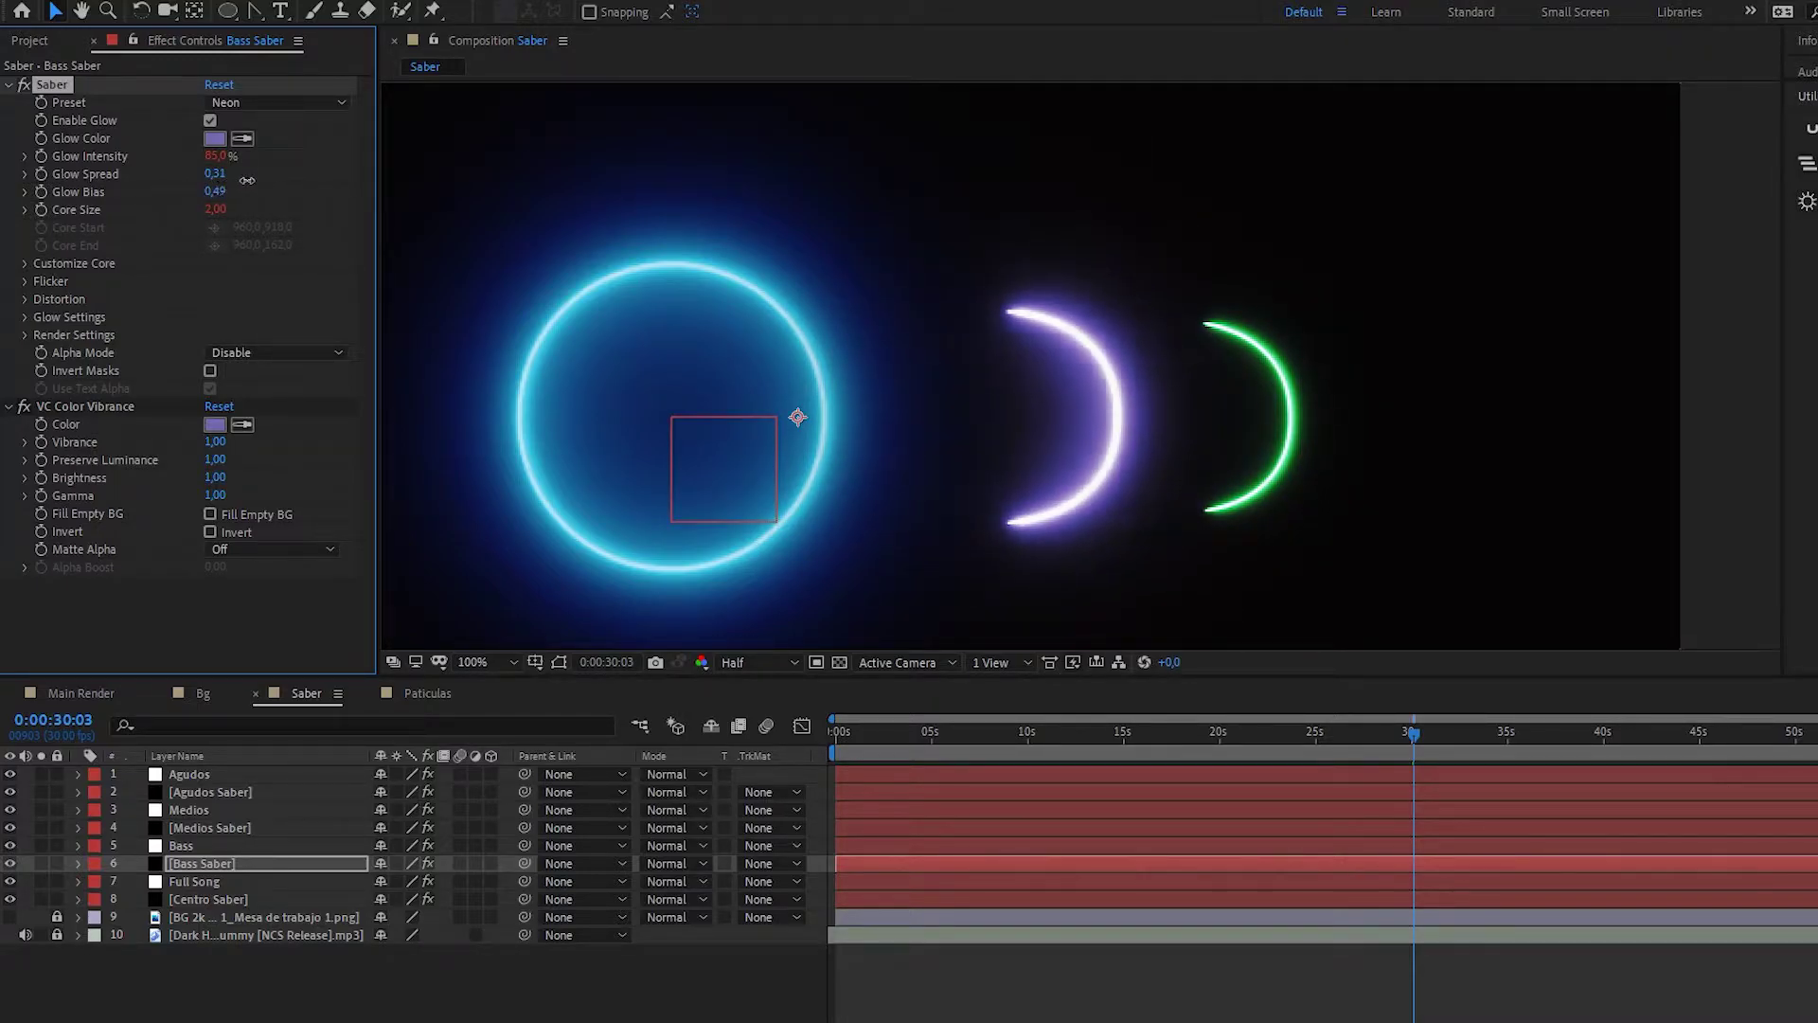
left_click(191, 827)
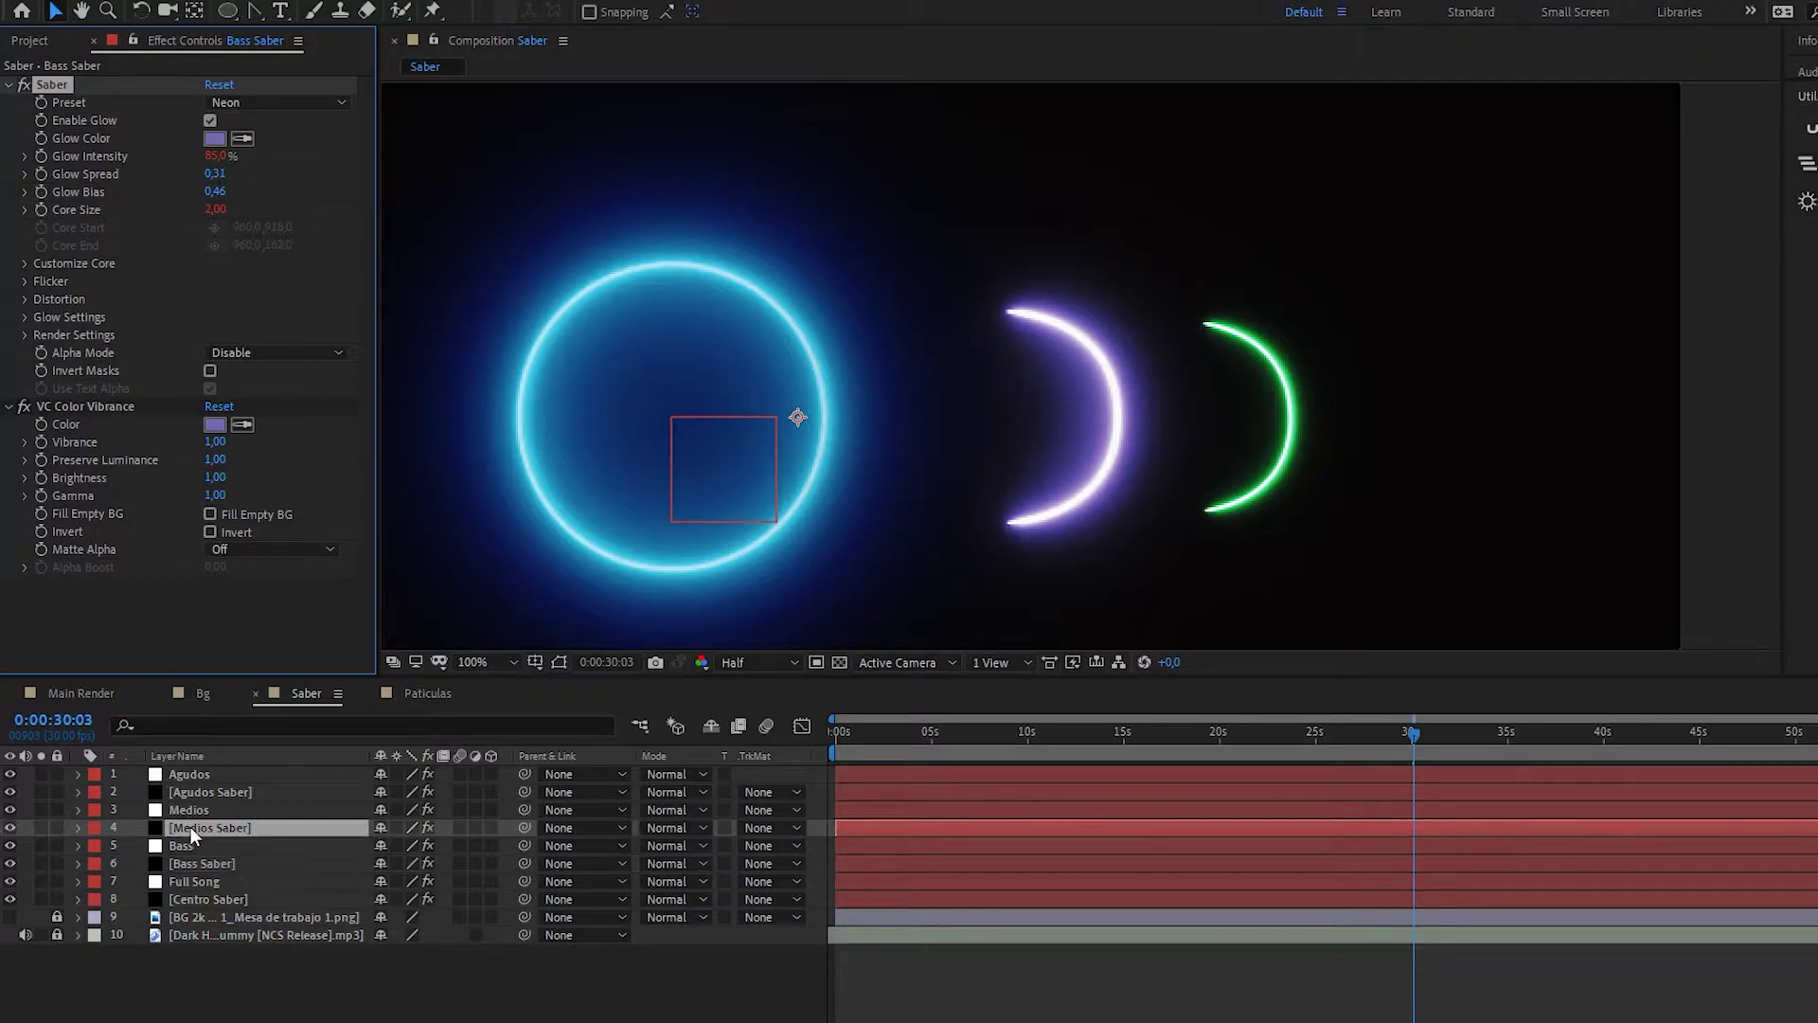
left_click_drag(216, 173, 227, 189)
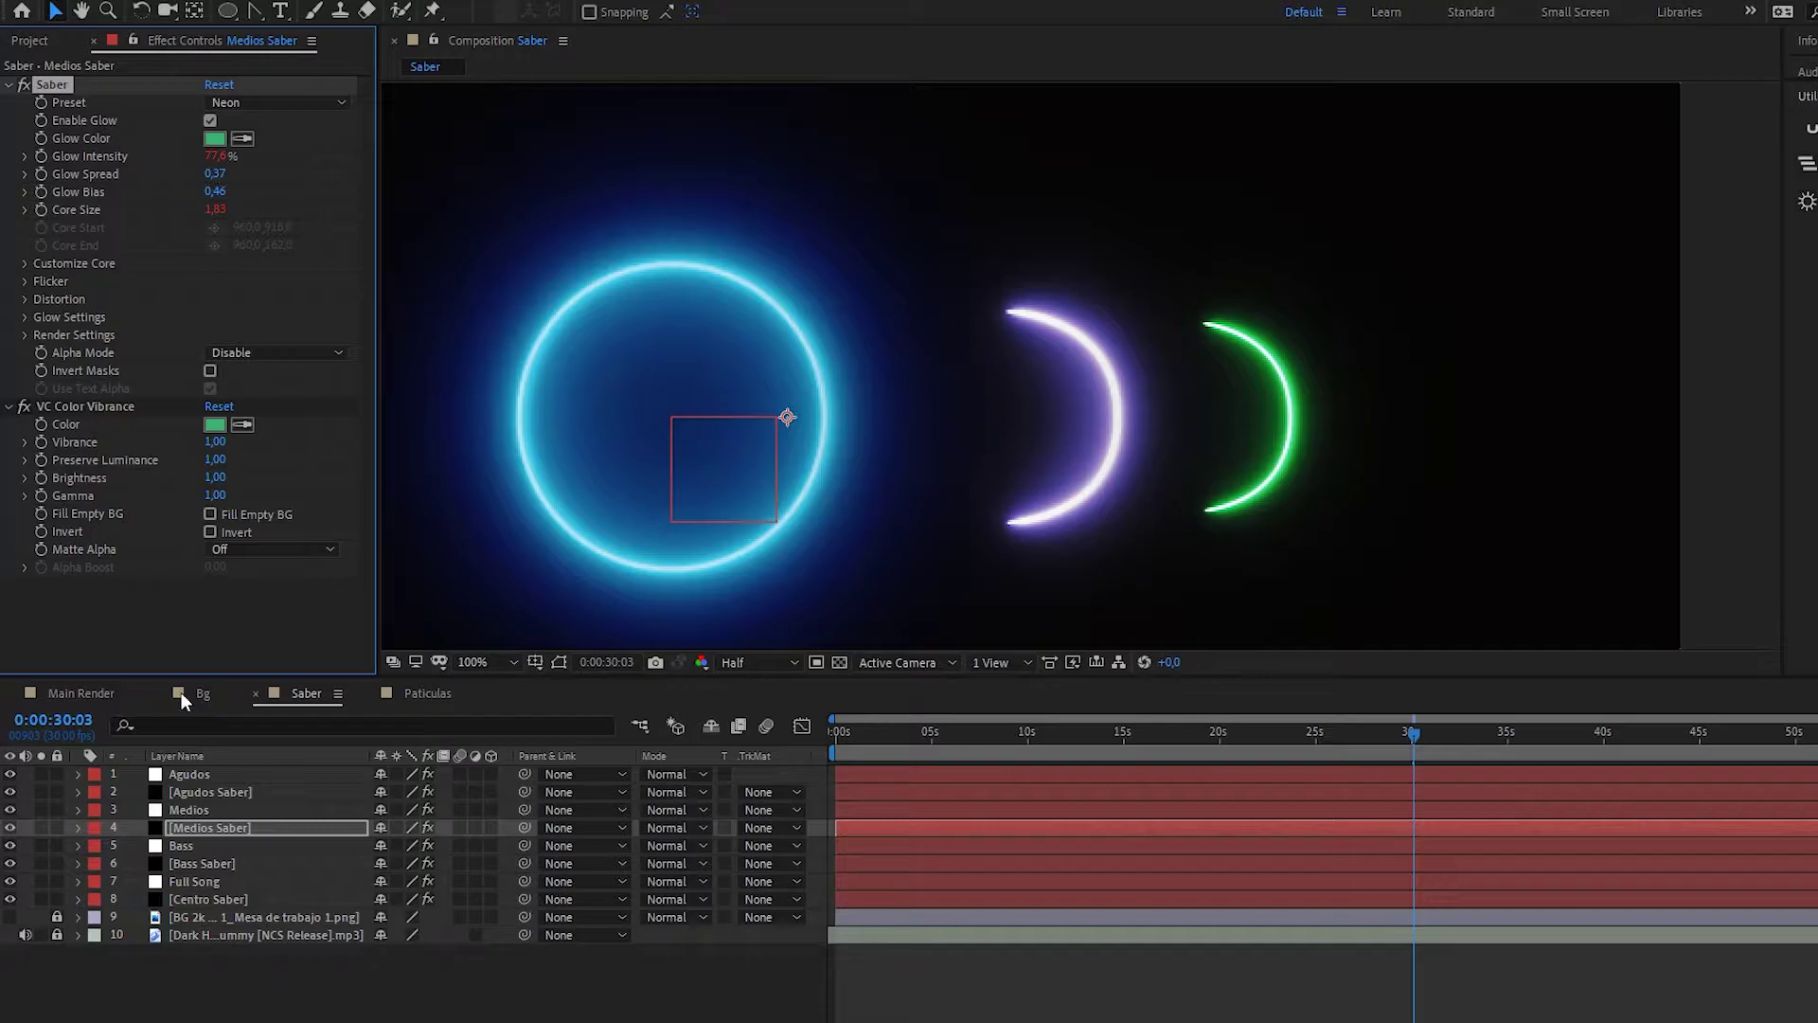
- Select Agudos Saber and preview the Saber comp from its first frame
left_click(172, 790)
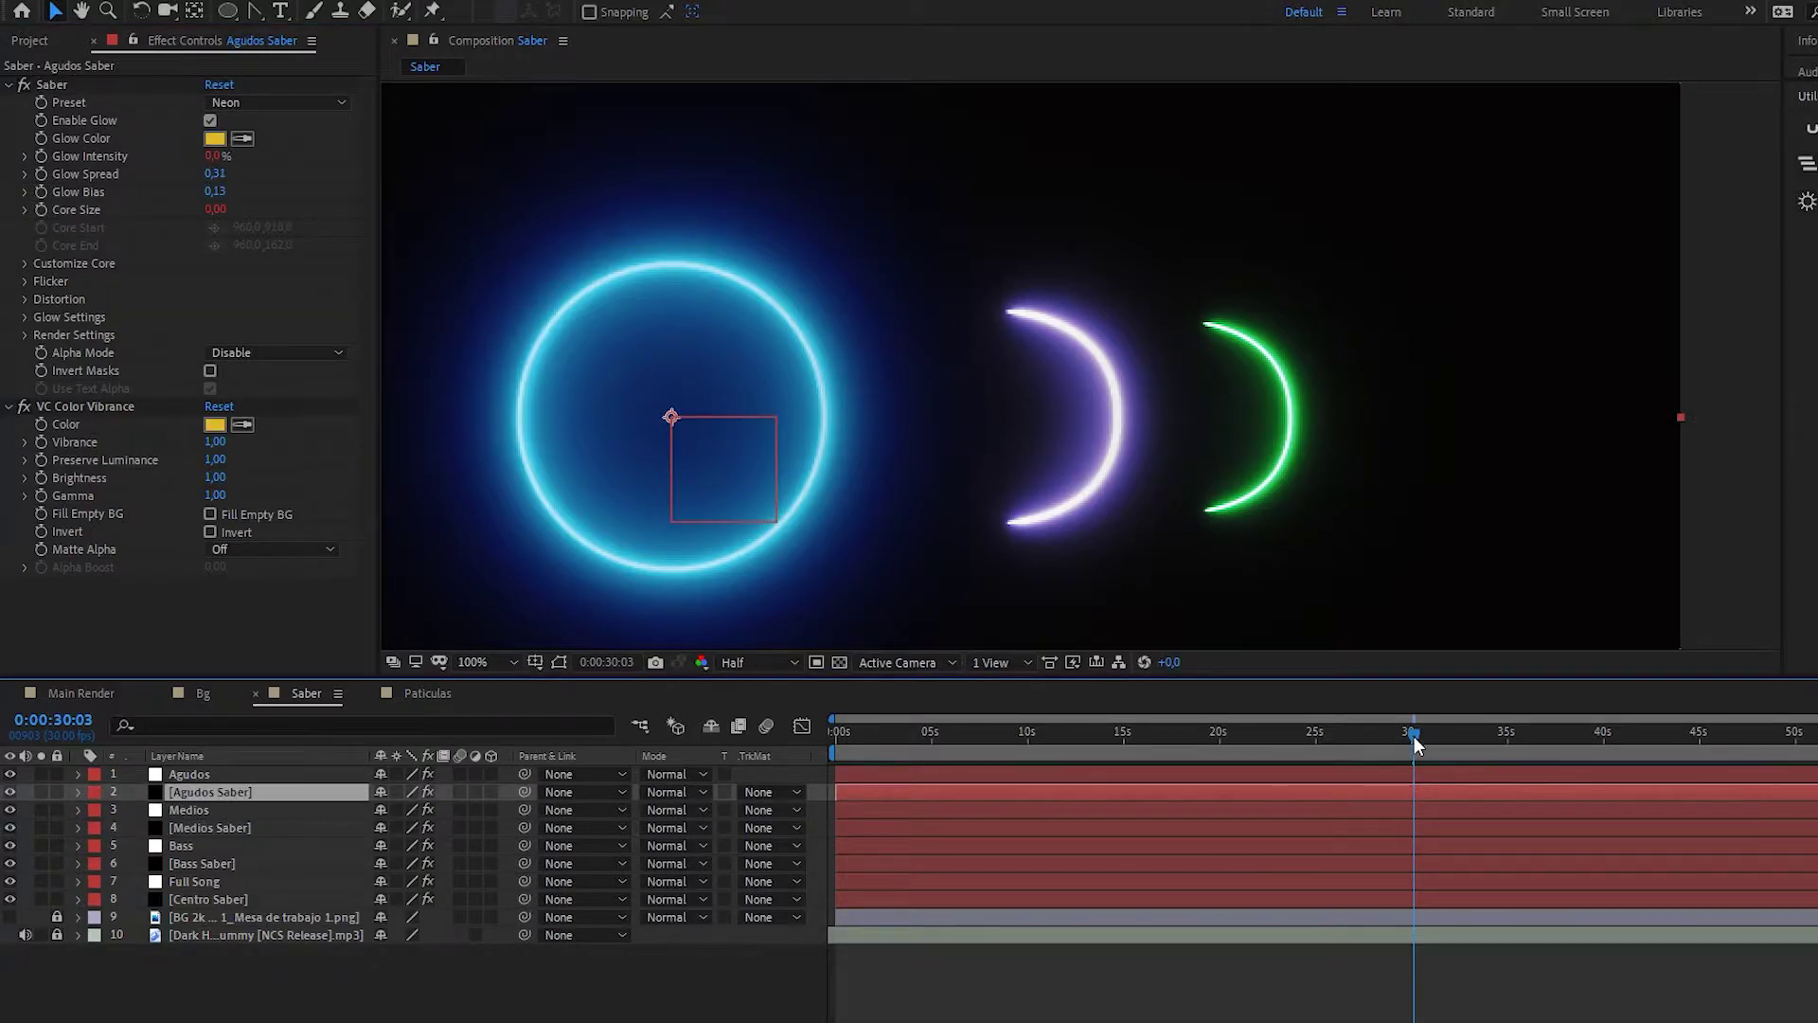
mouse_move(1415, 735)
left_mouse_down()
mouse_move(911, 736)
mouse_move(1816, 780)
left_mouse_up()
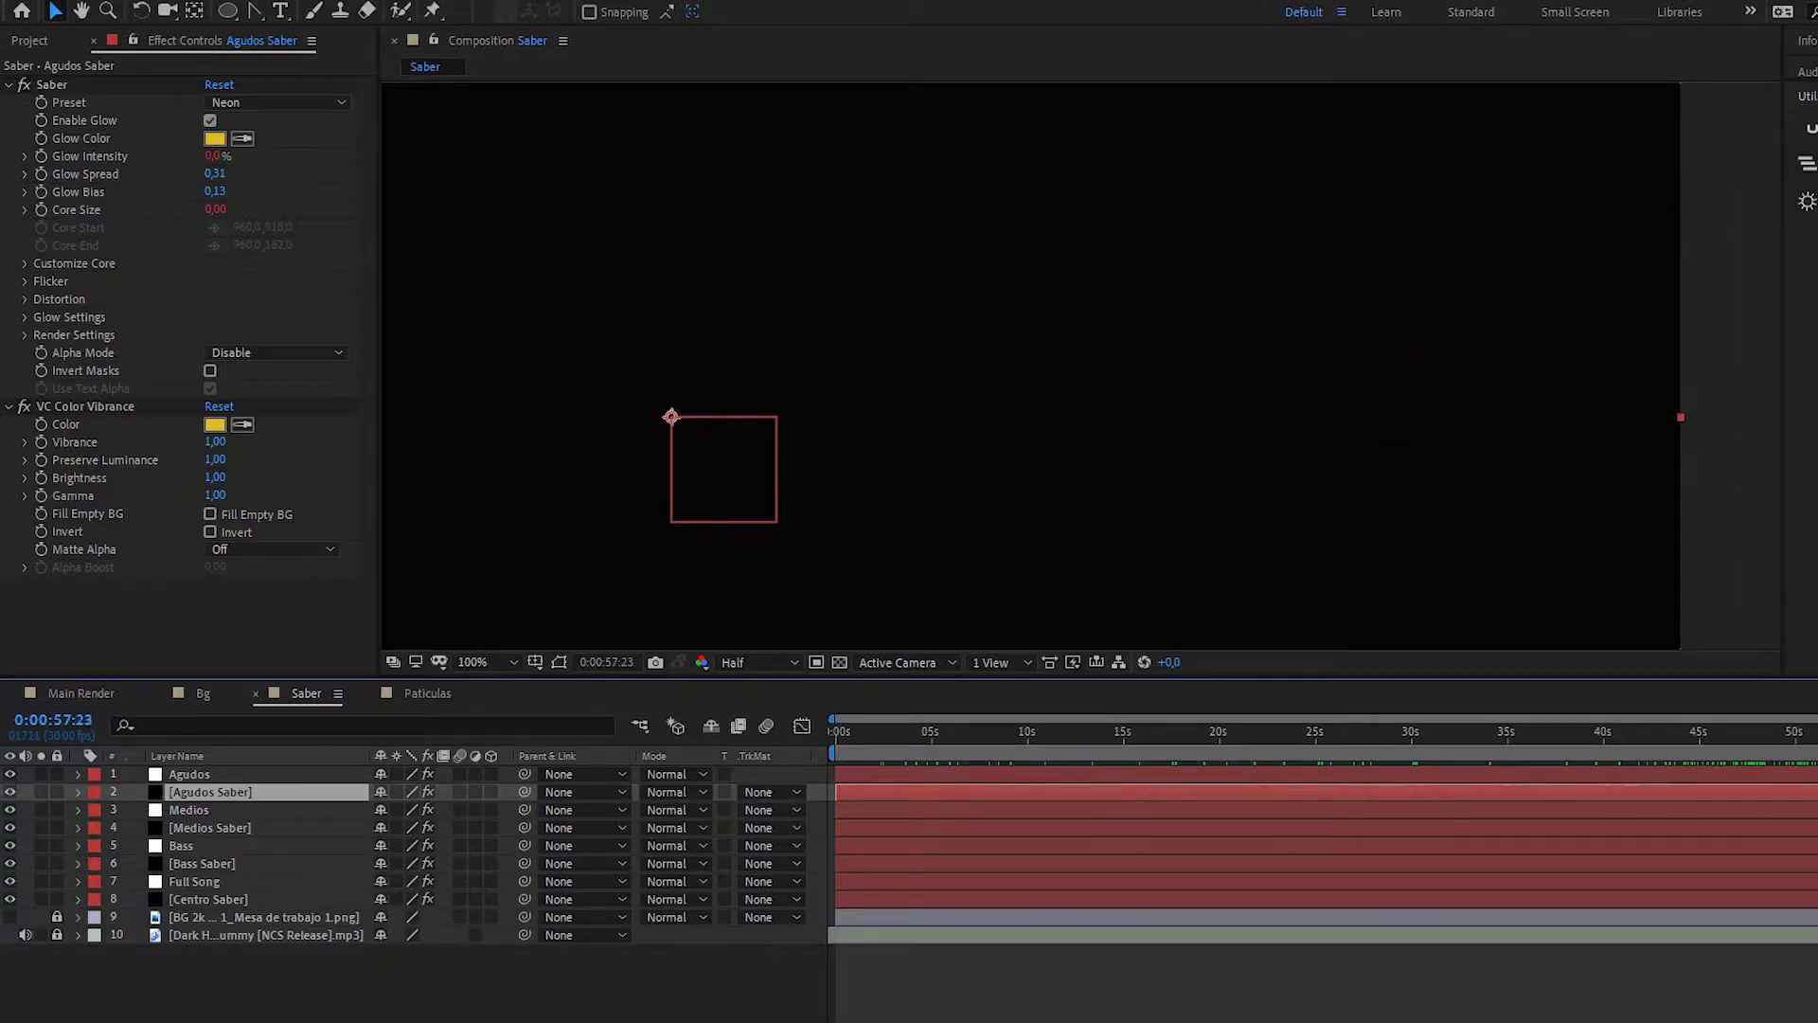
key("Home")
key("space")
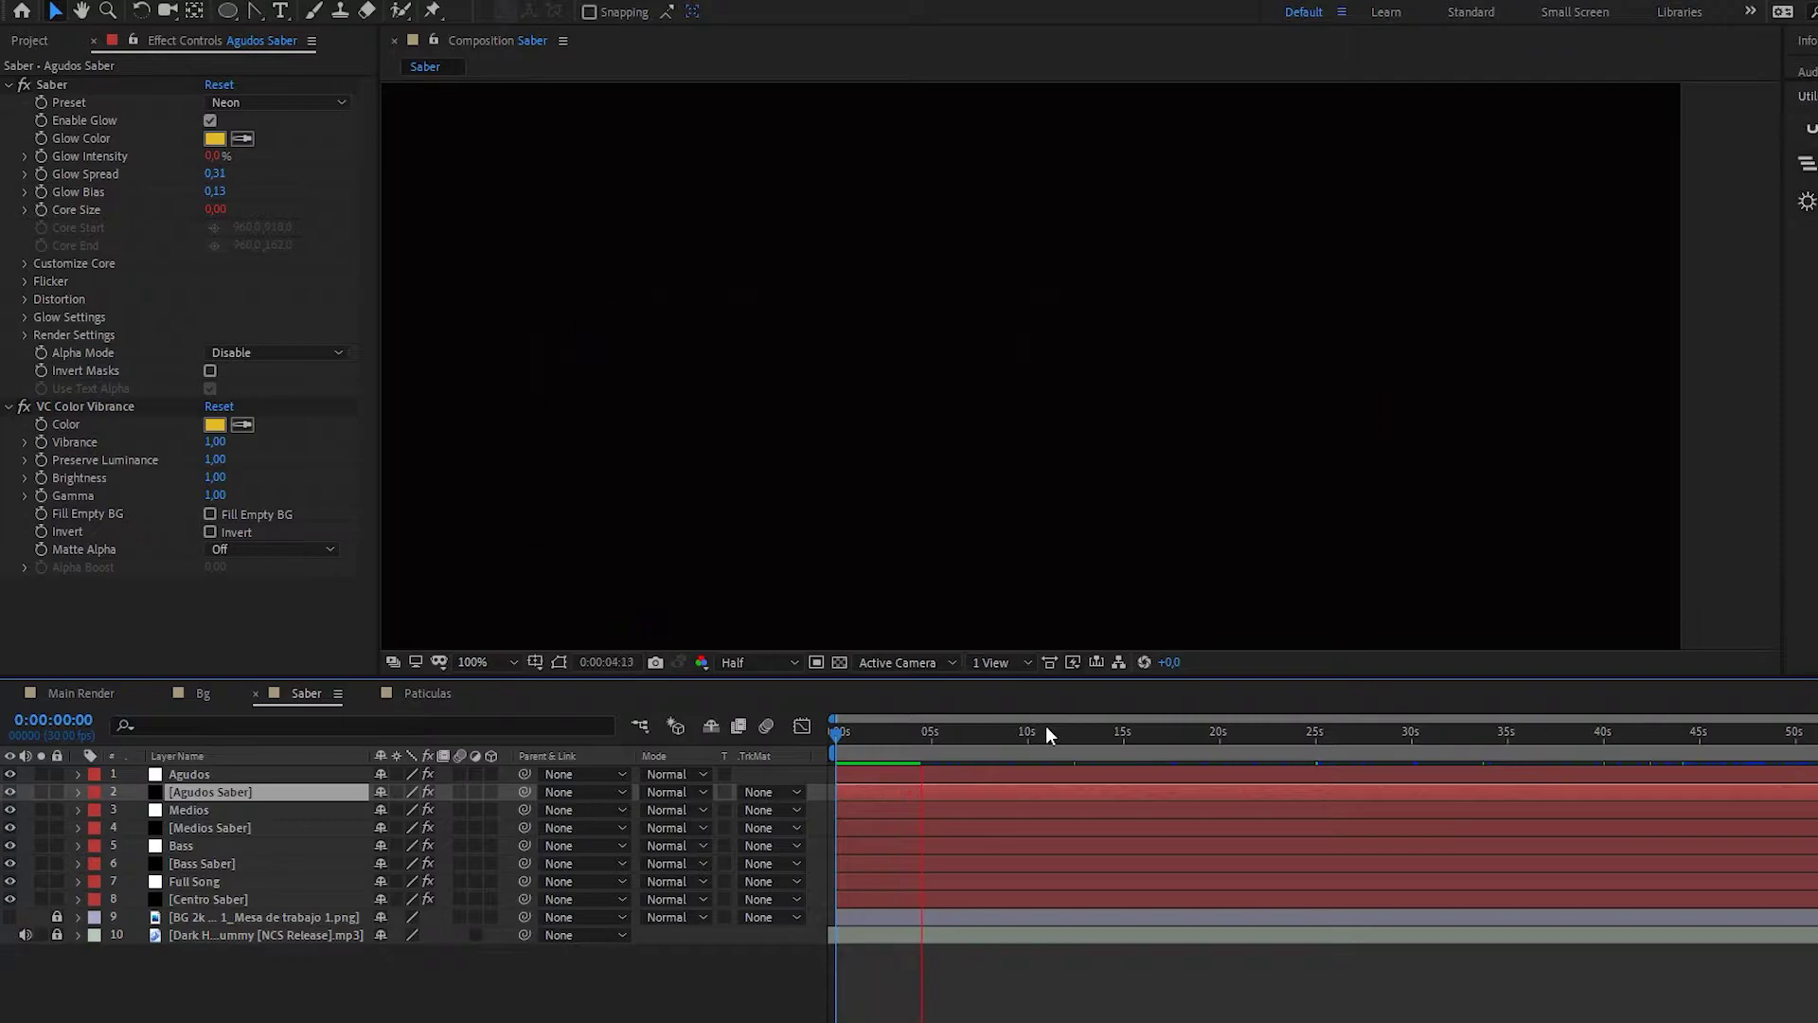
- Stop near 6 seconds and set Agudos glow spread 0.24, bias 0.31, gamma 3.00, vibrance 1.55
key("space")
left_click(960, 735)
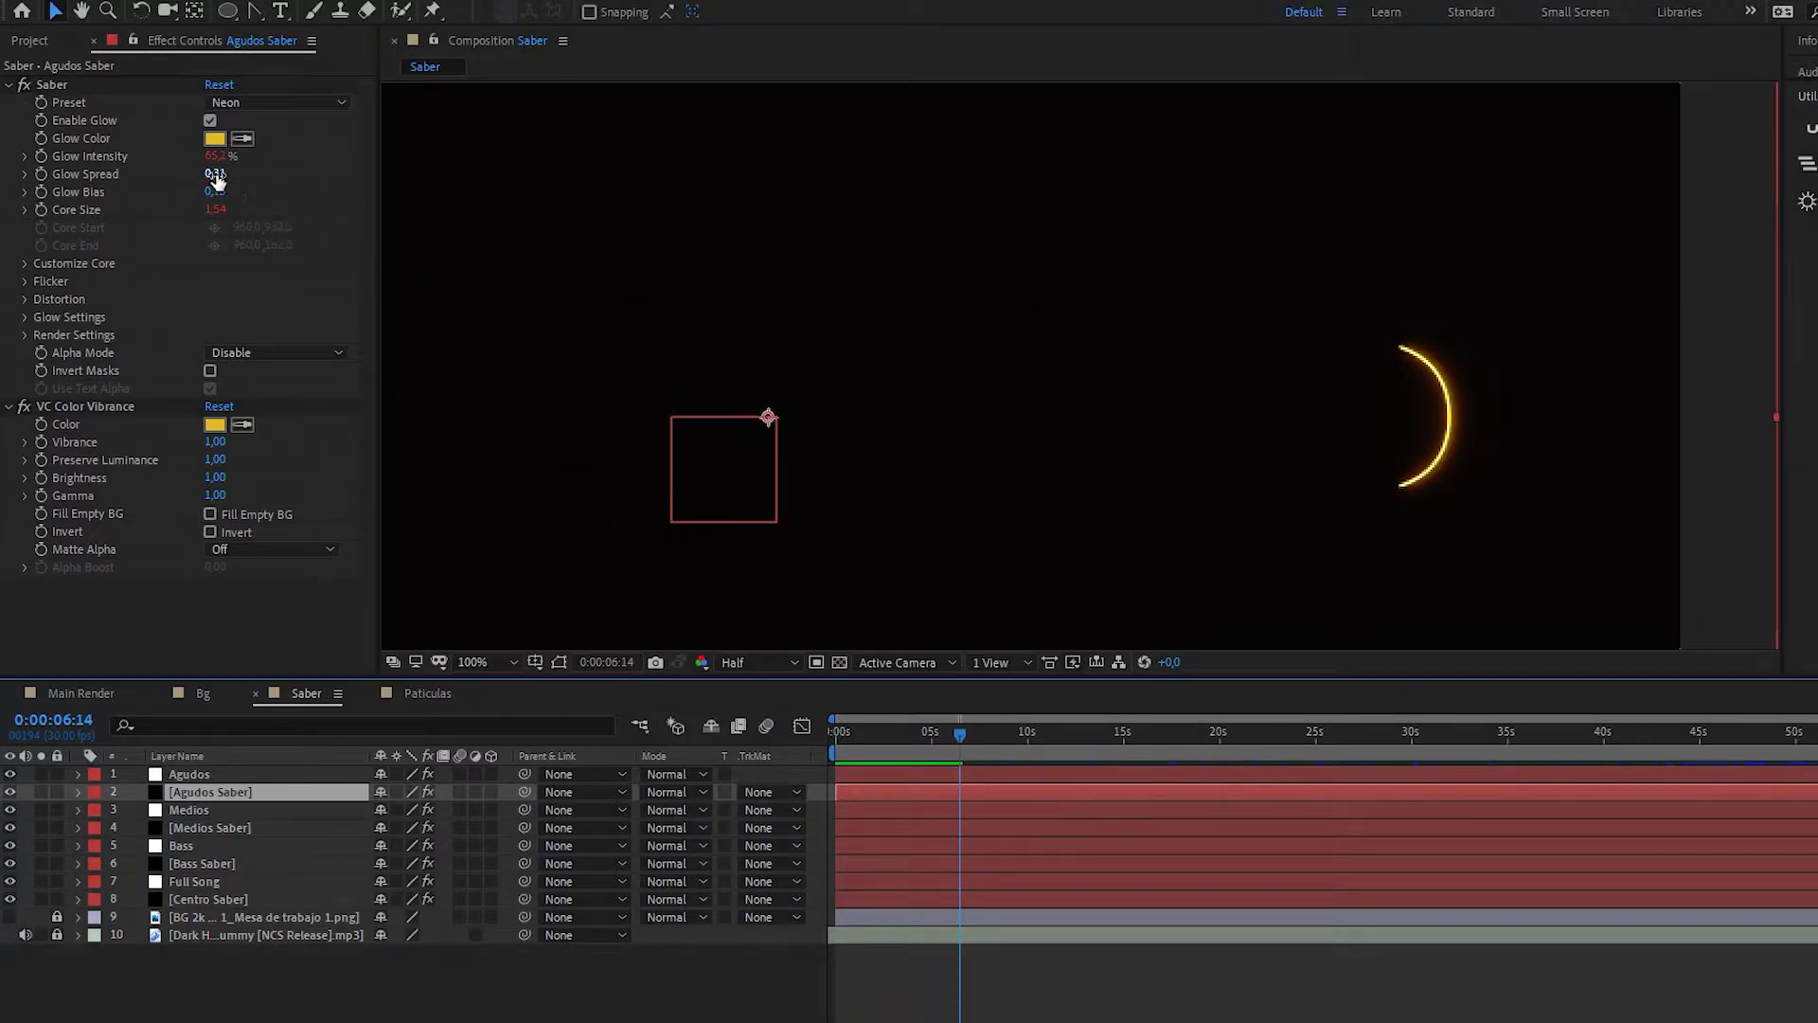
left_click_drag(216, 174, 237, 191)
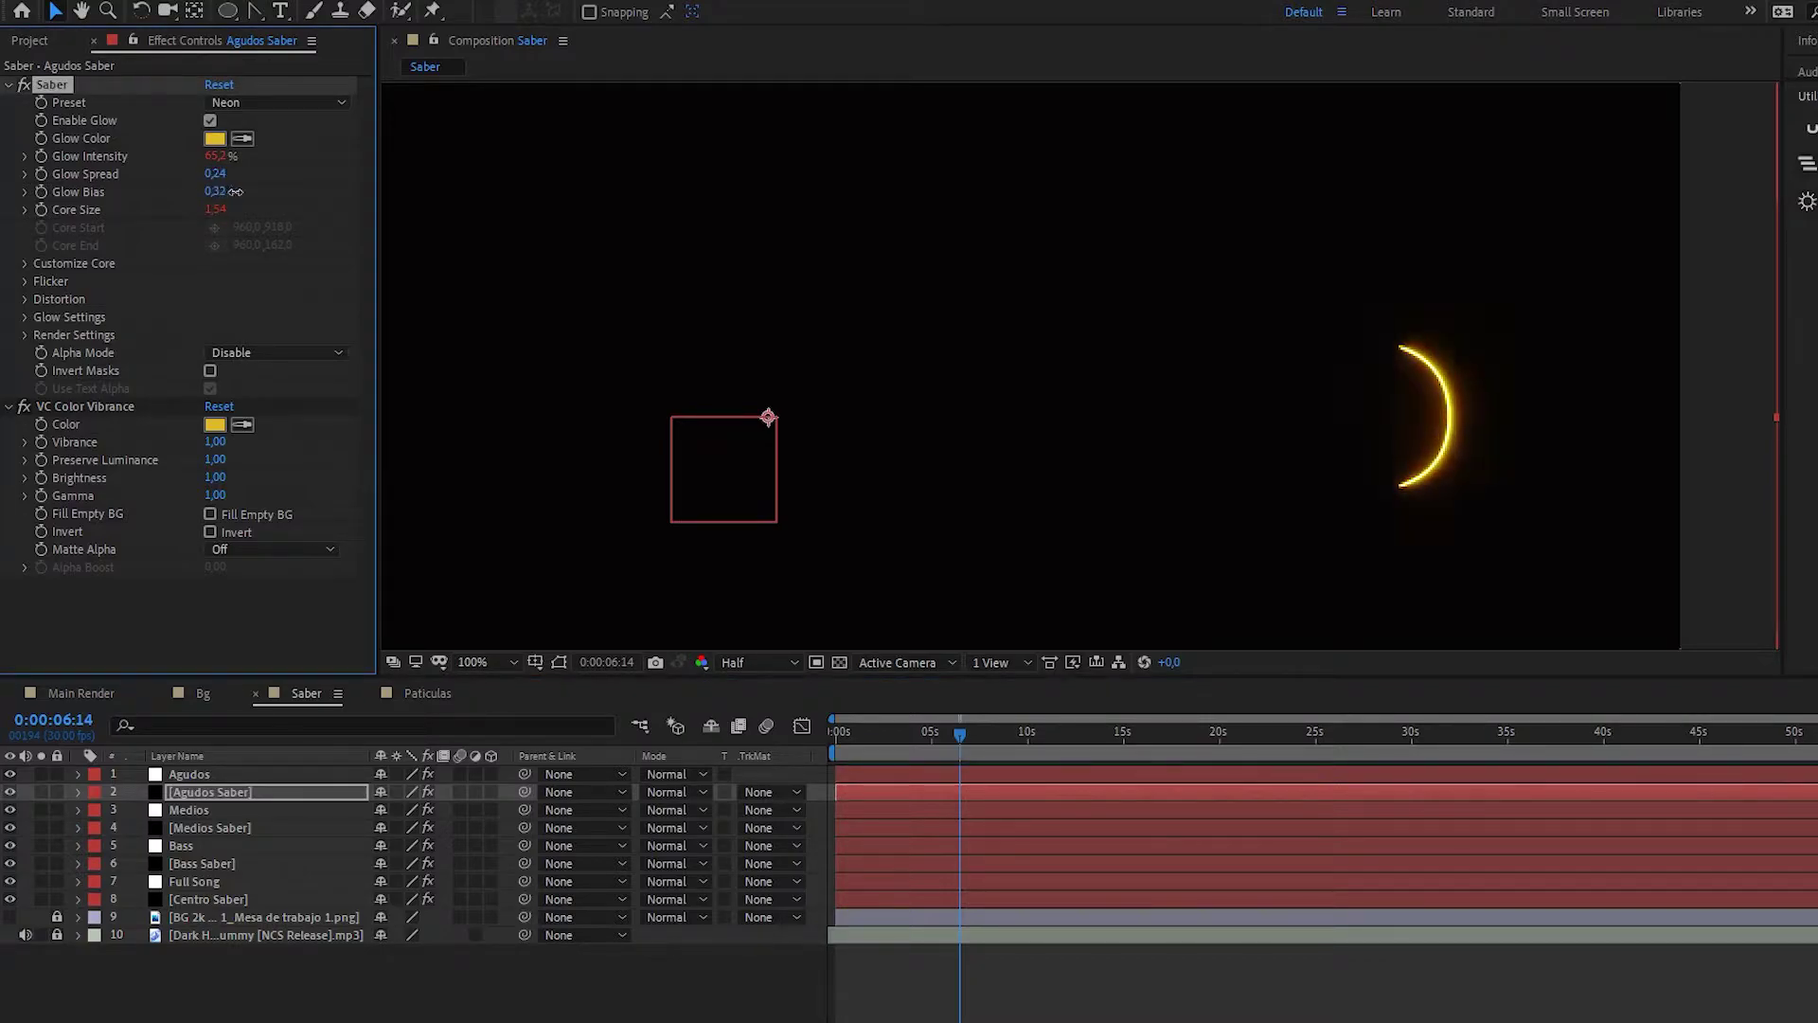
left_click_drag(216, 494, 554, 500)
left_click(210, 193)
left_click_drag(215, 441, 270, 443)
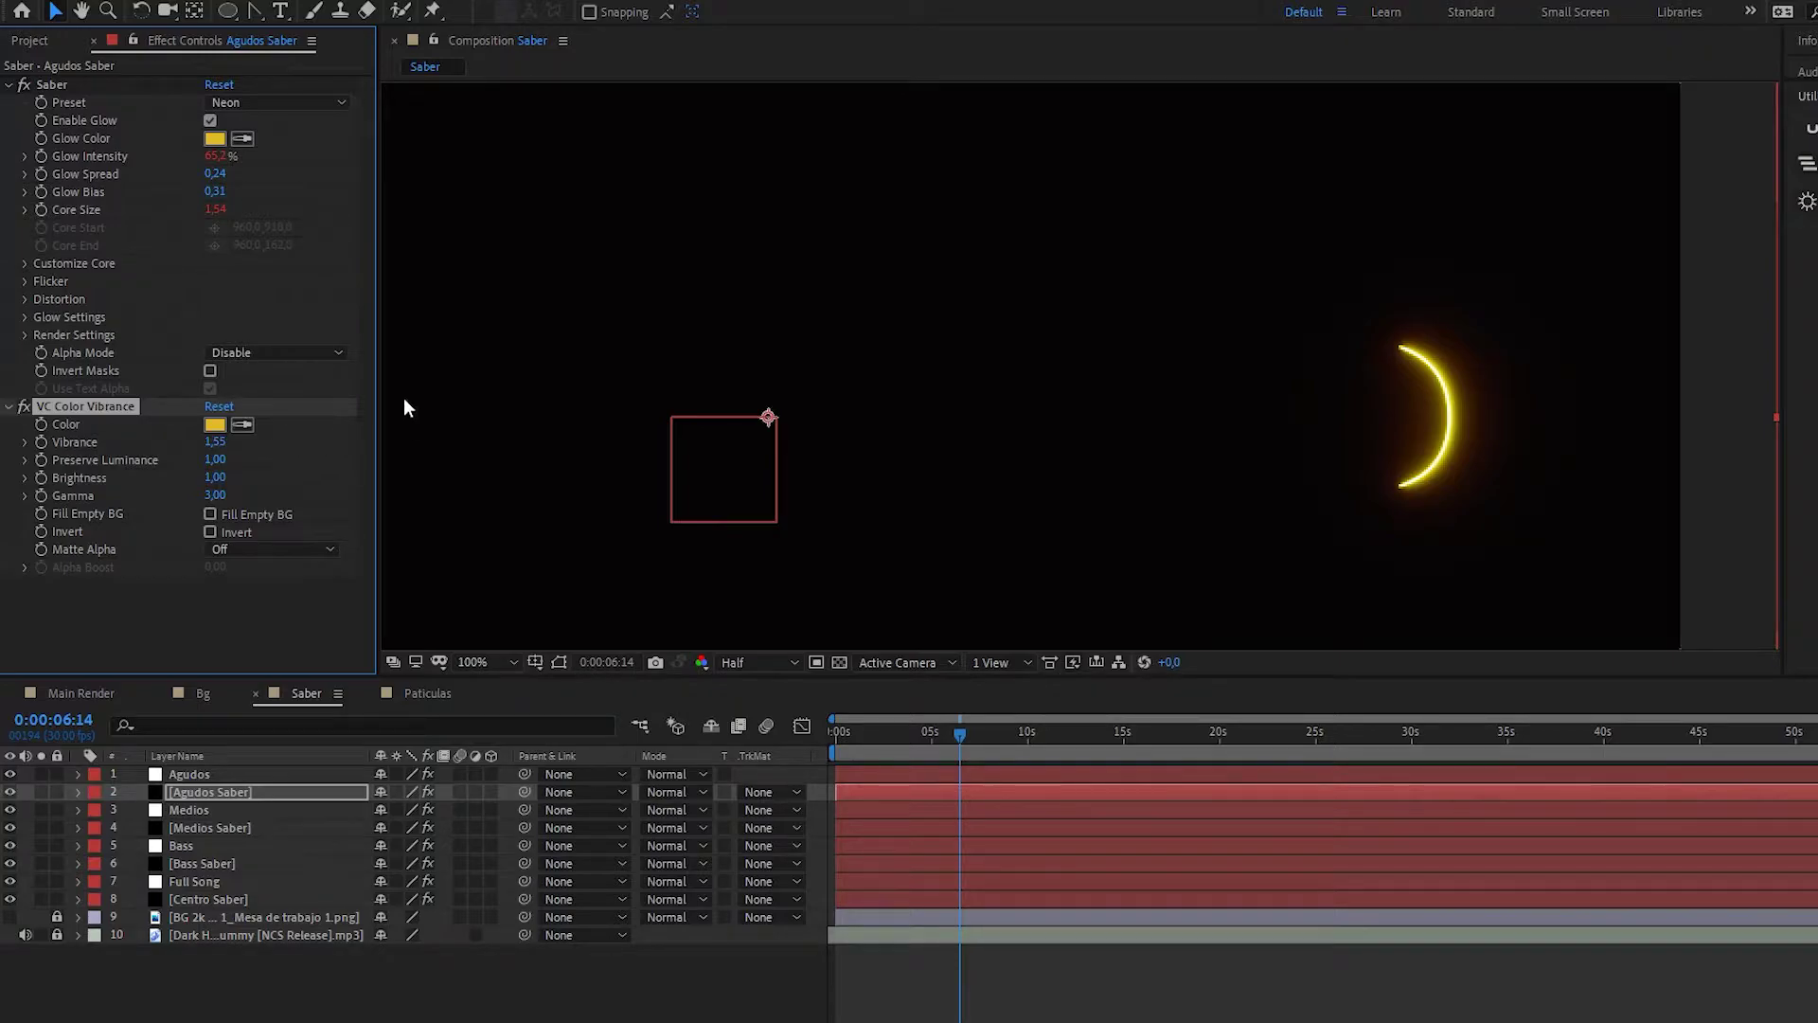
- Collapse the VC Color Vibrance and Saber effects and move back to about 5 seconds
left_click(9, 406)
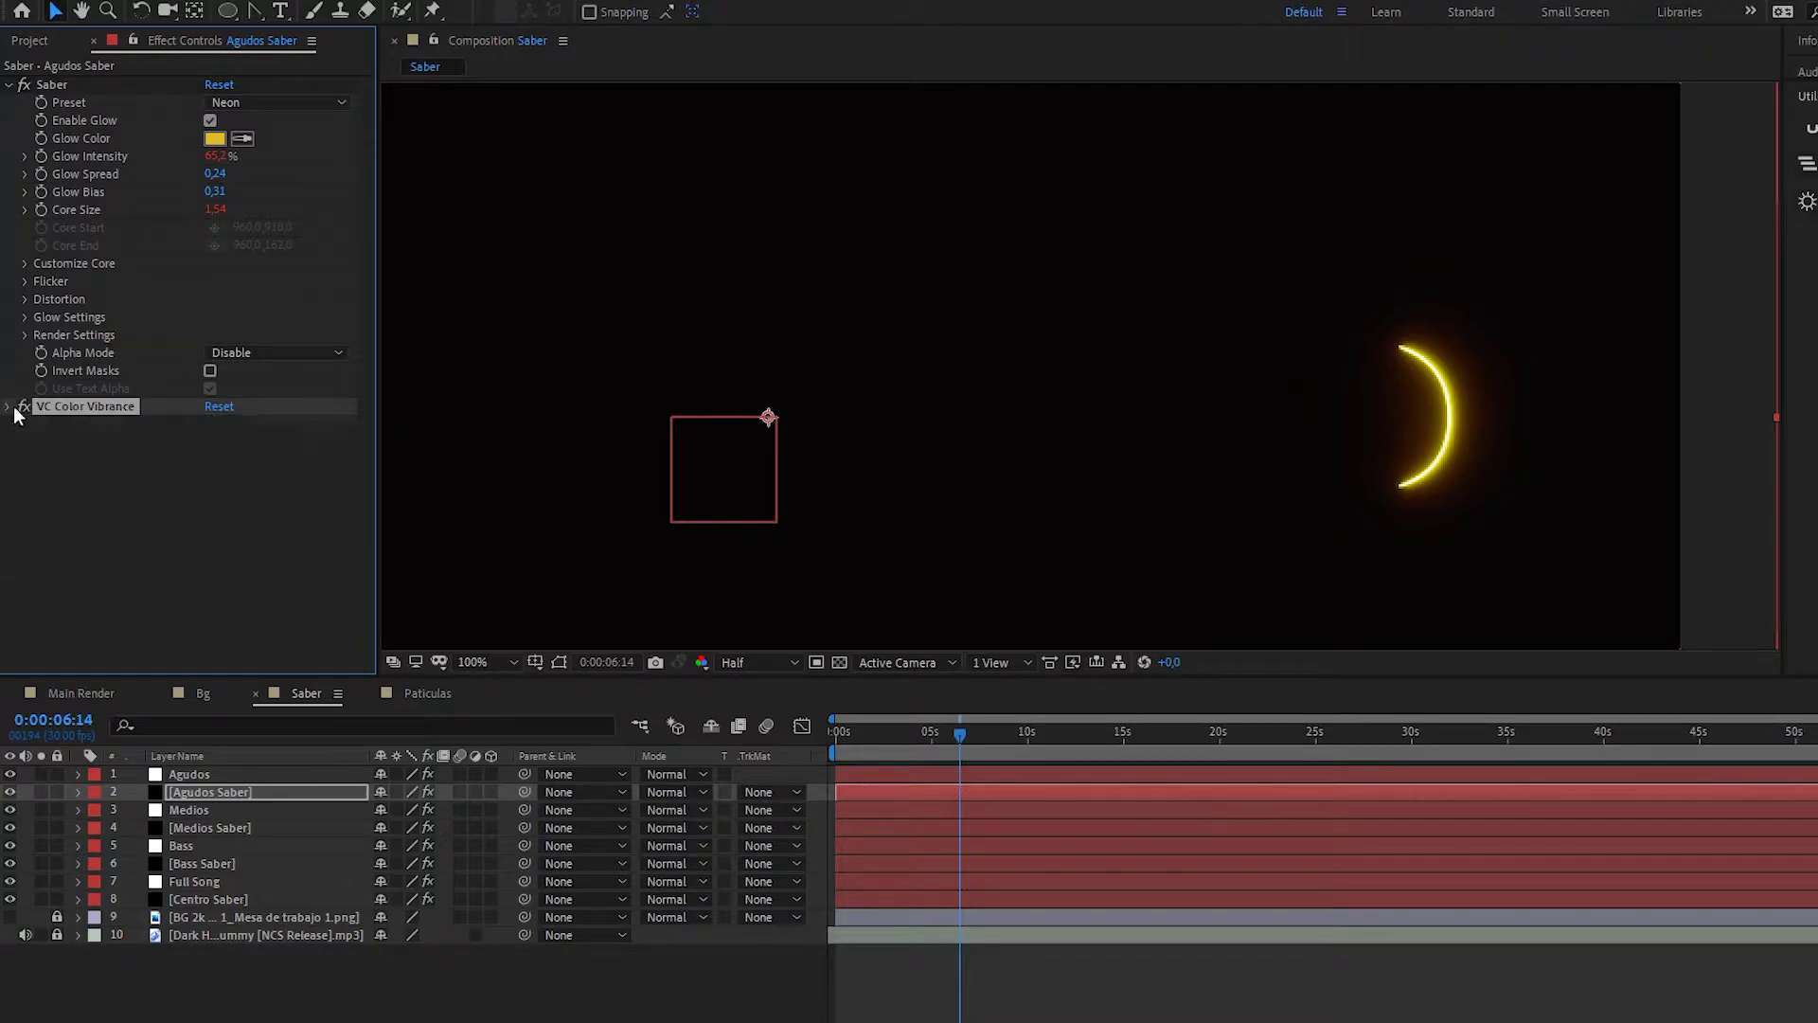
left_click(9, 85)
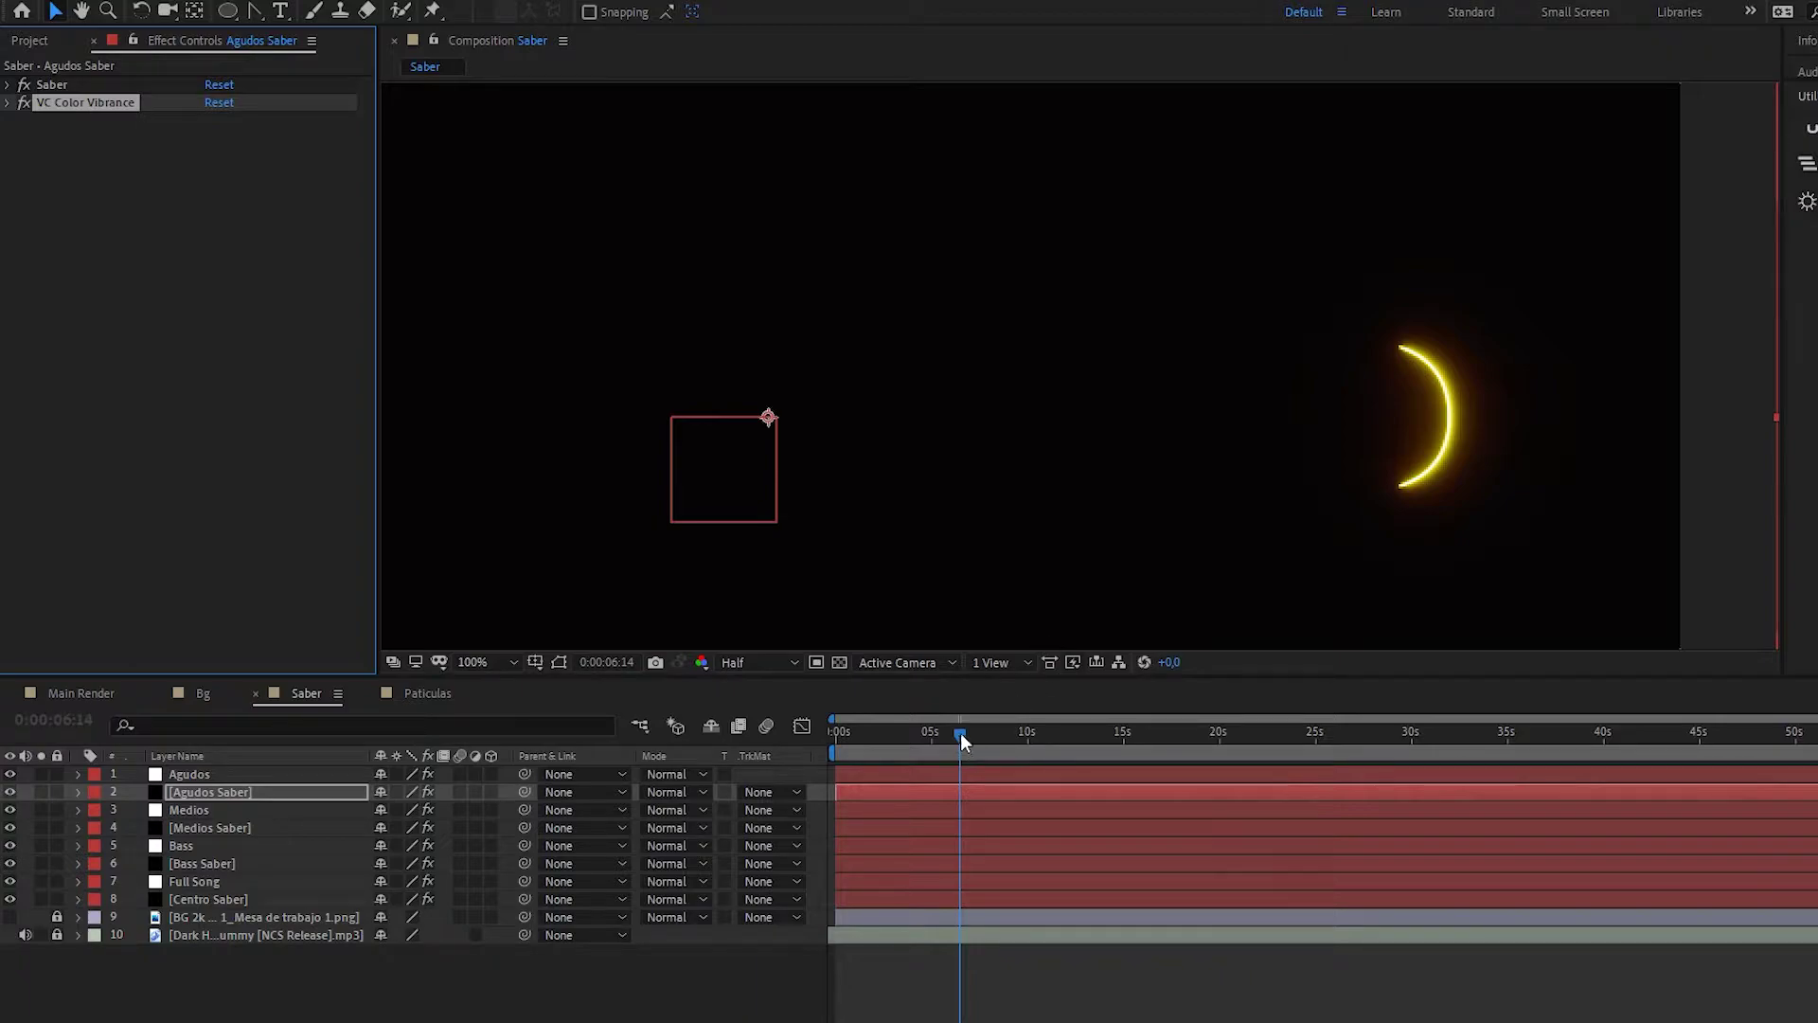
left_click_drag(961, 733, 841, 742)
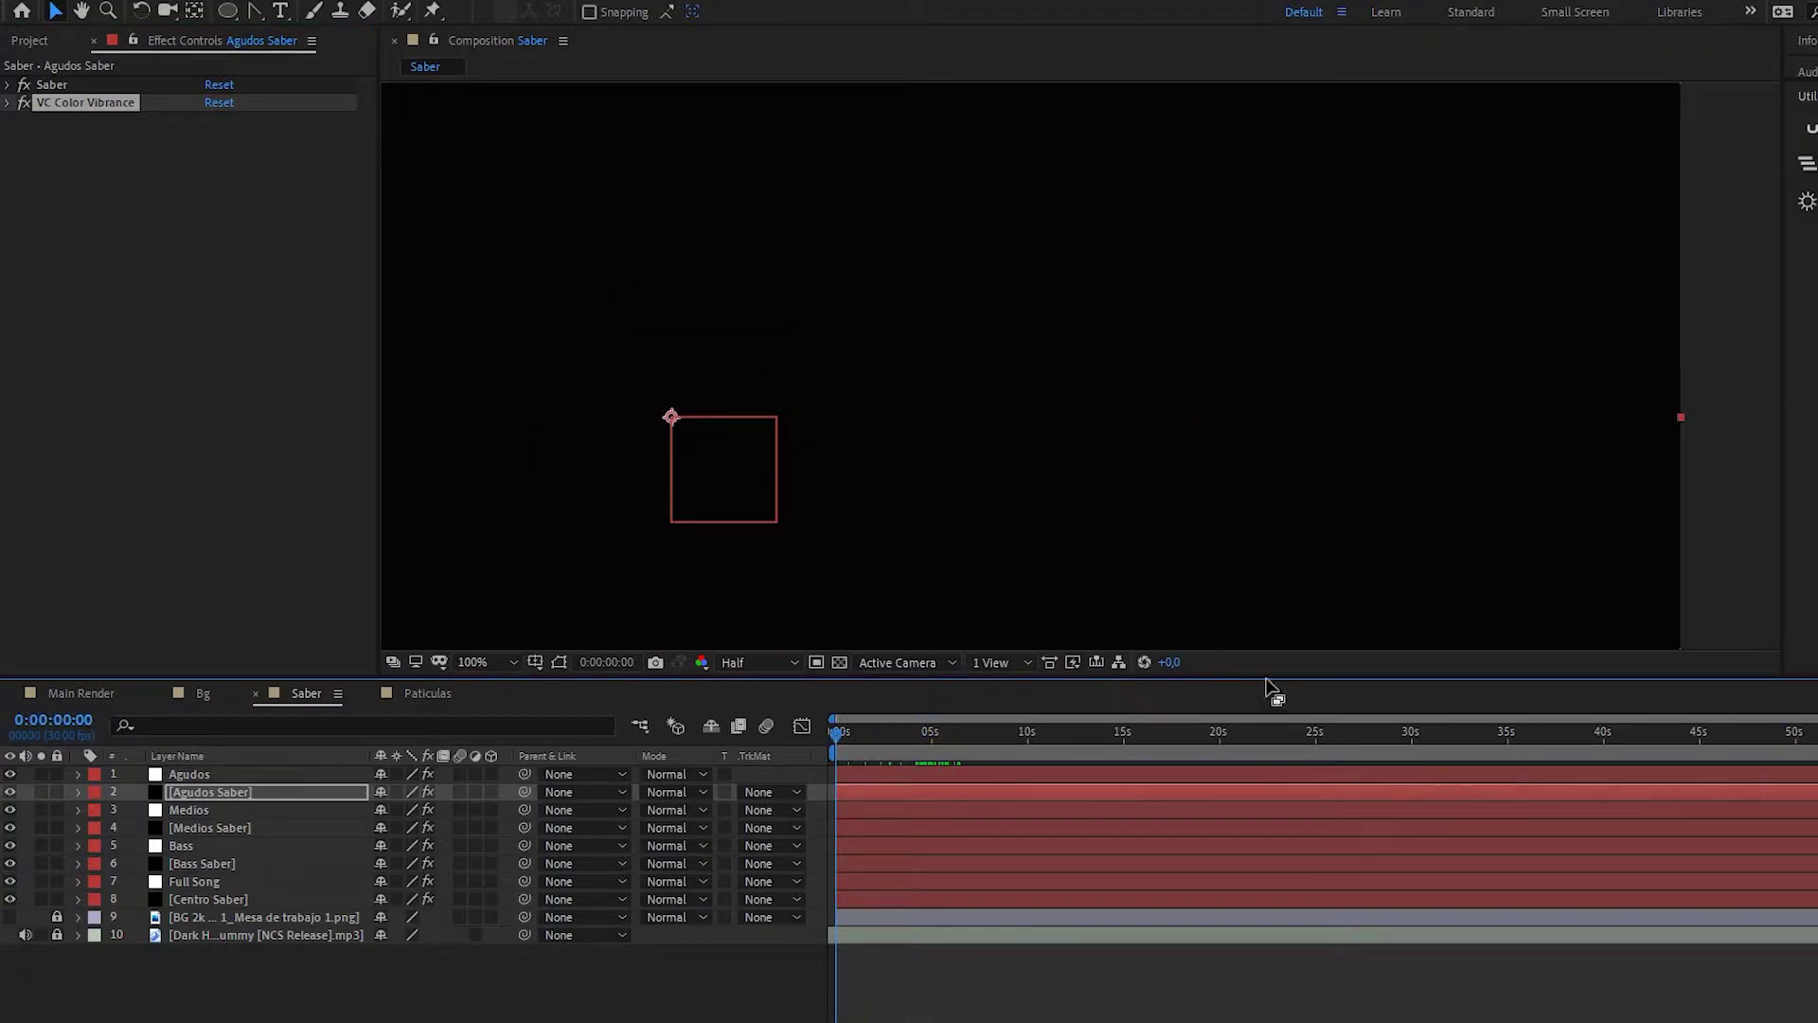
- Enlarge the timeline and set the viewer to Fit magnification at Third resolution
mouse_move(1269, 676)
left_mouse_down()
mouse_move(1300, 620)
mouse_move(1325, 895)
left_mouse_up()
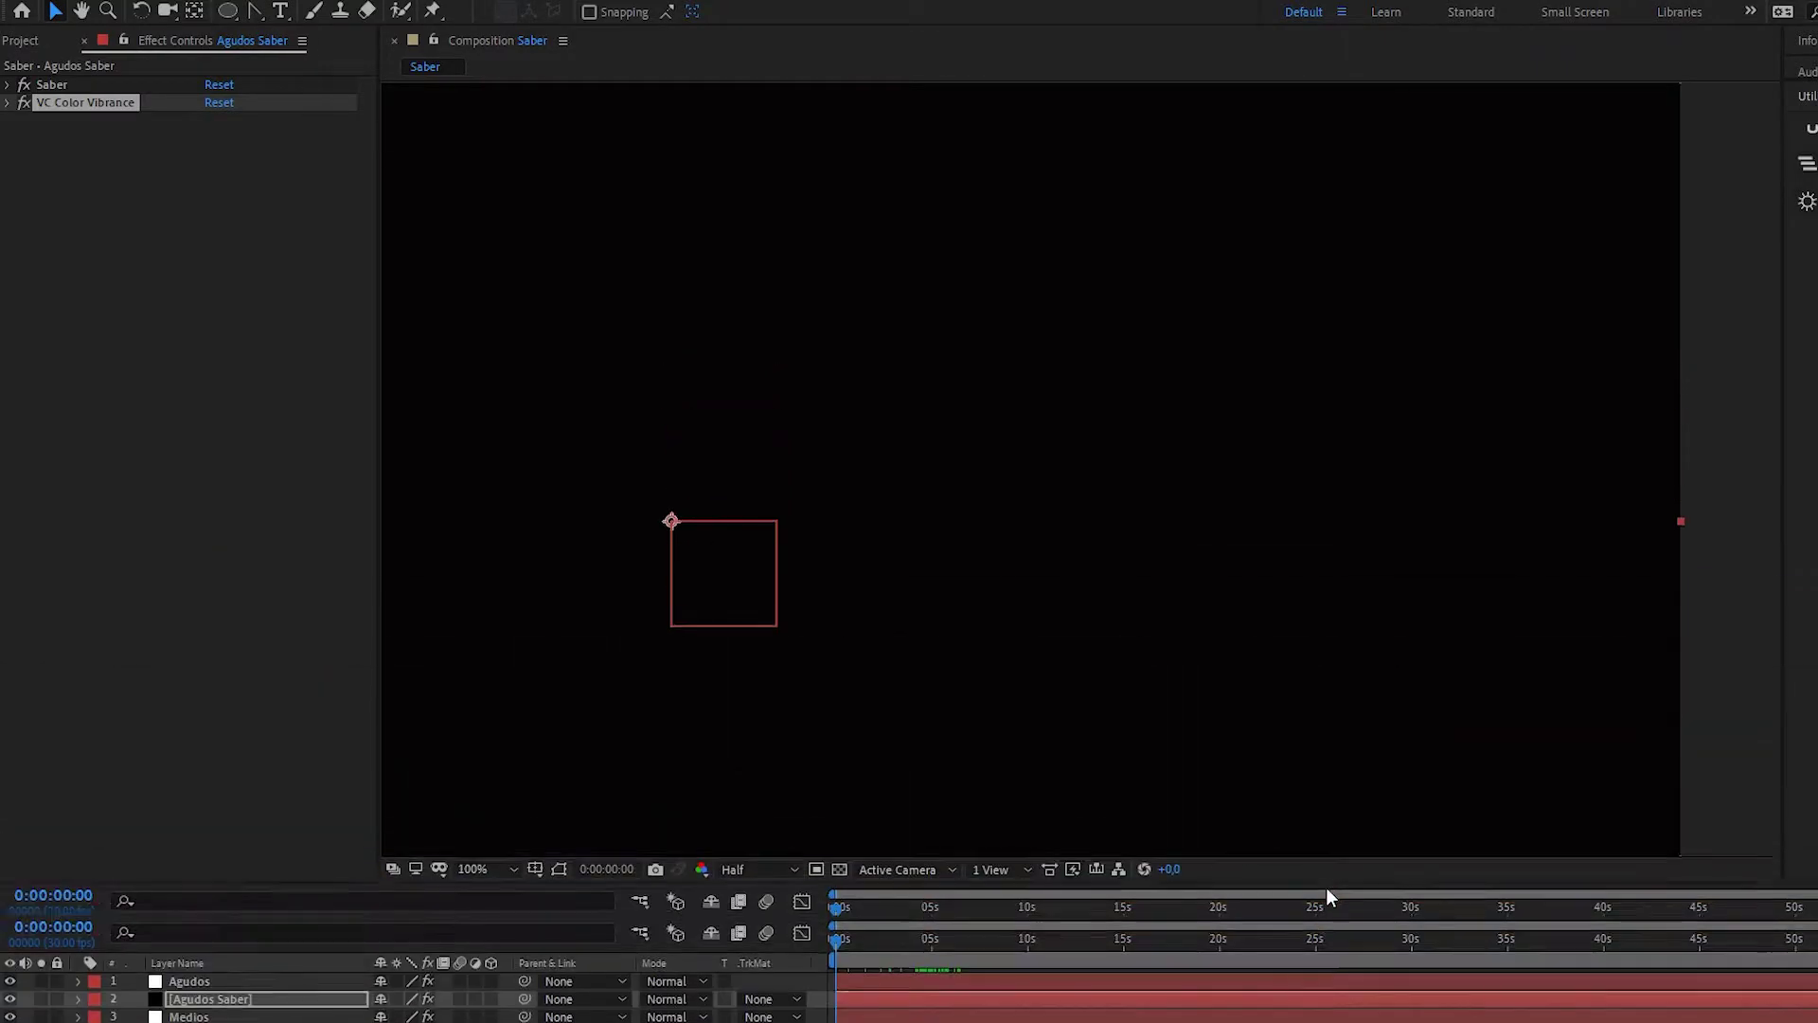
left_click(507, 883)
left_click(512, 516)
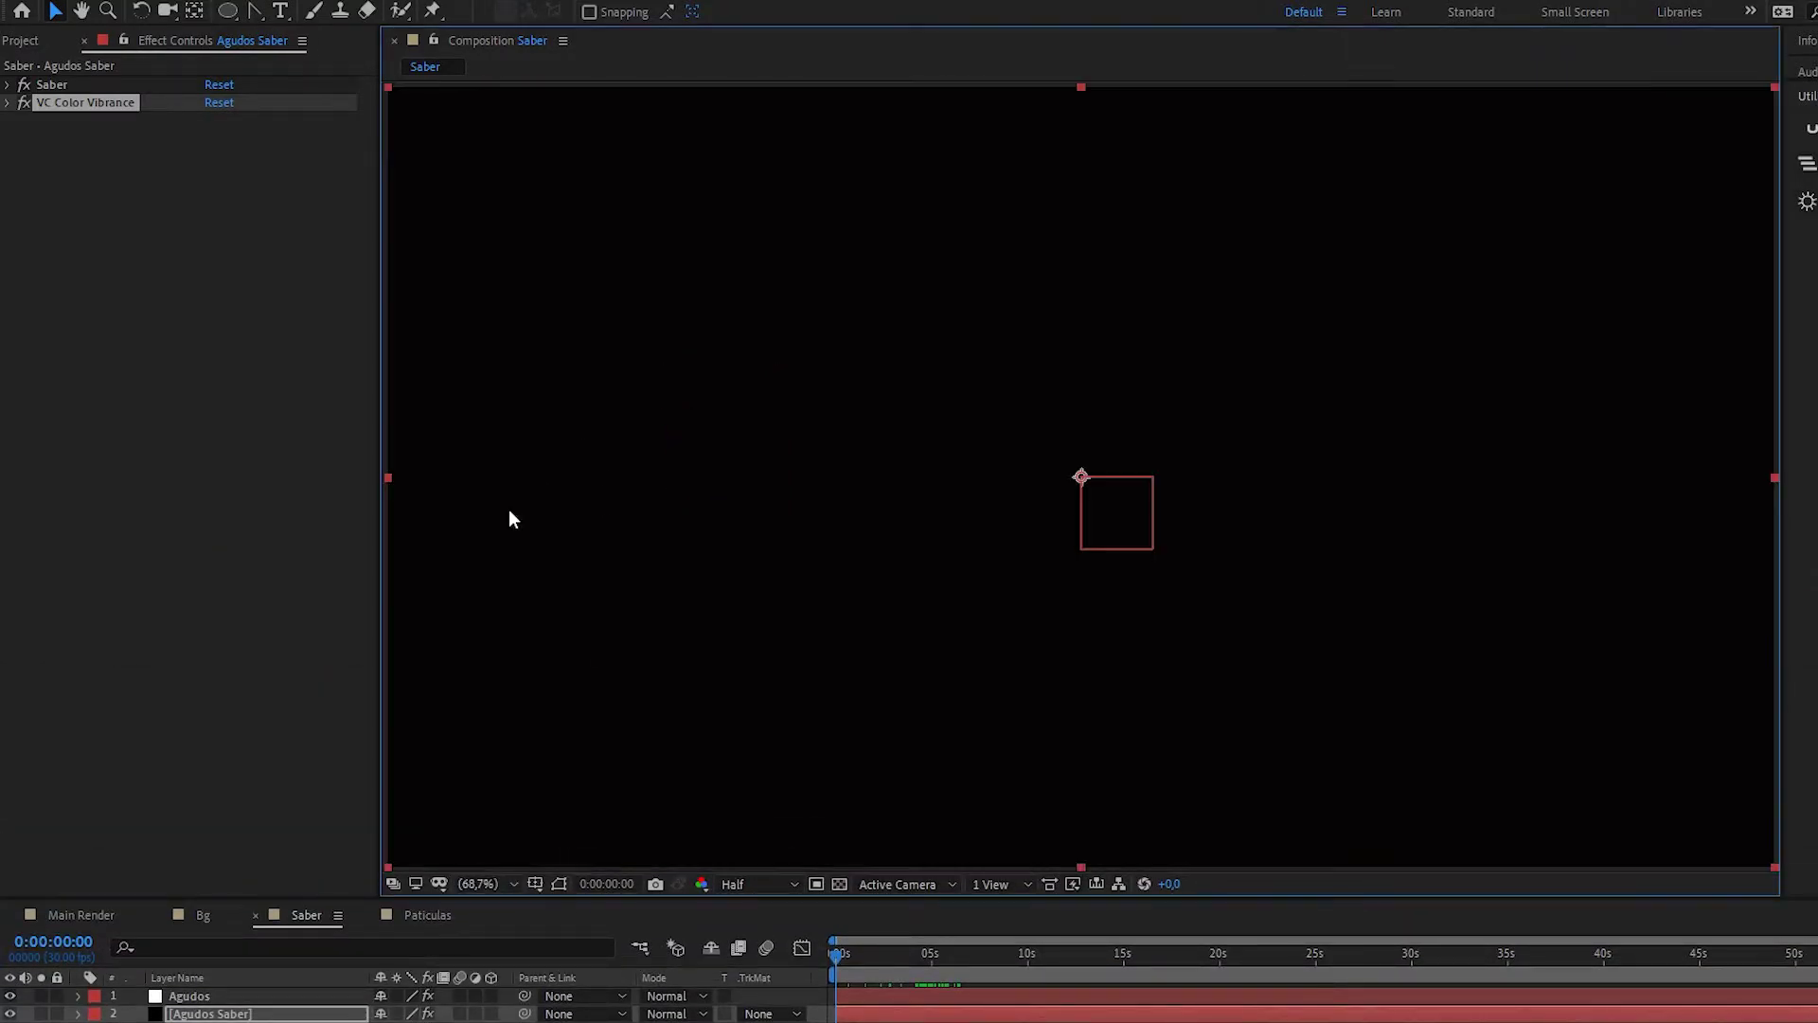
left_click(760, 878)
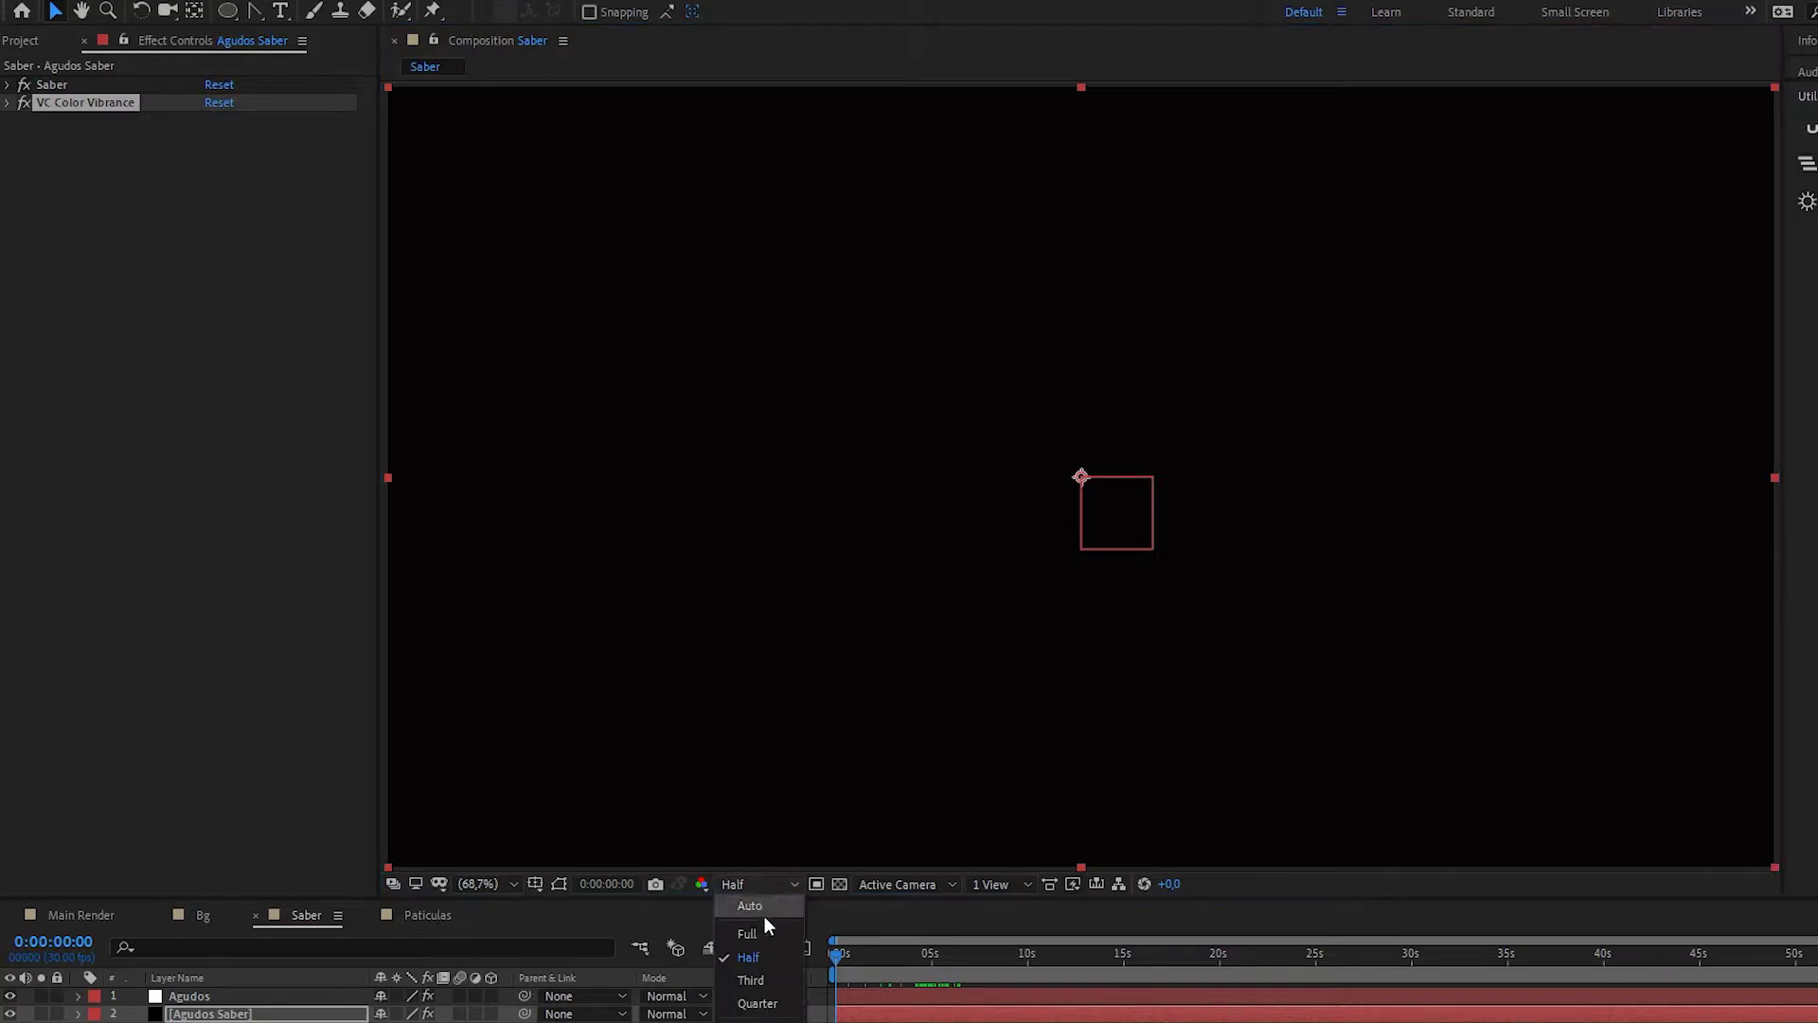
left_click(764, 977)
- Play the comp to check the ring animation, then return to frame 0 with a taller timeline
key("ctrl+shift+h")
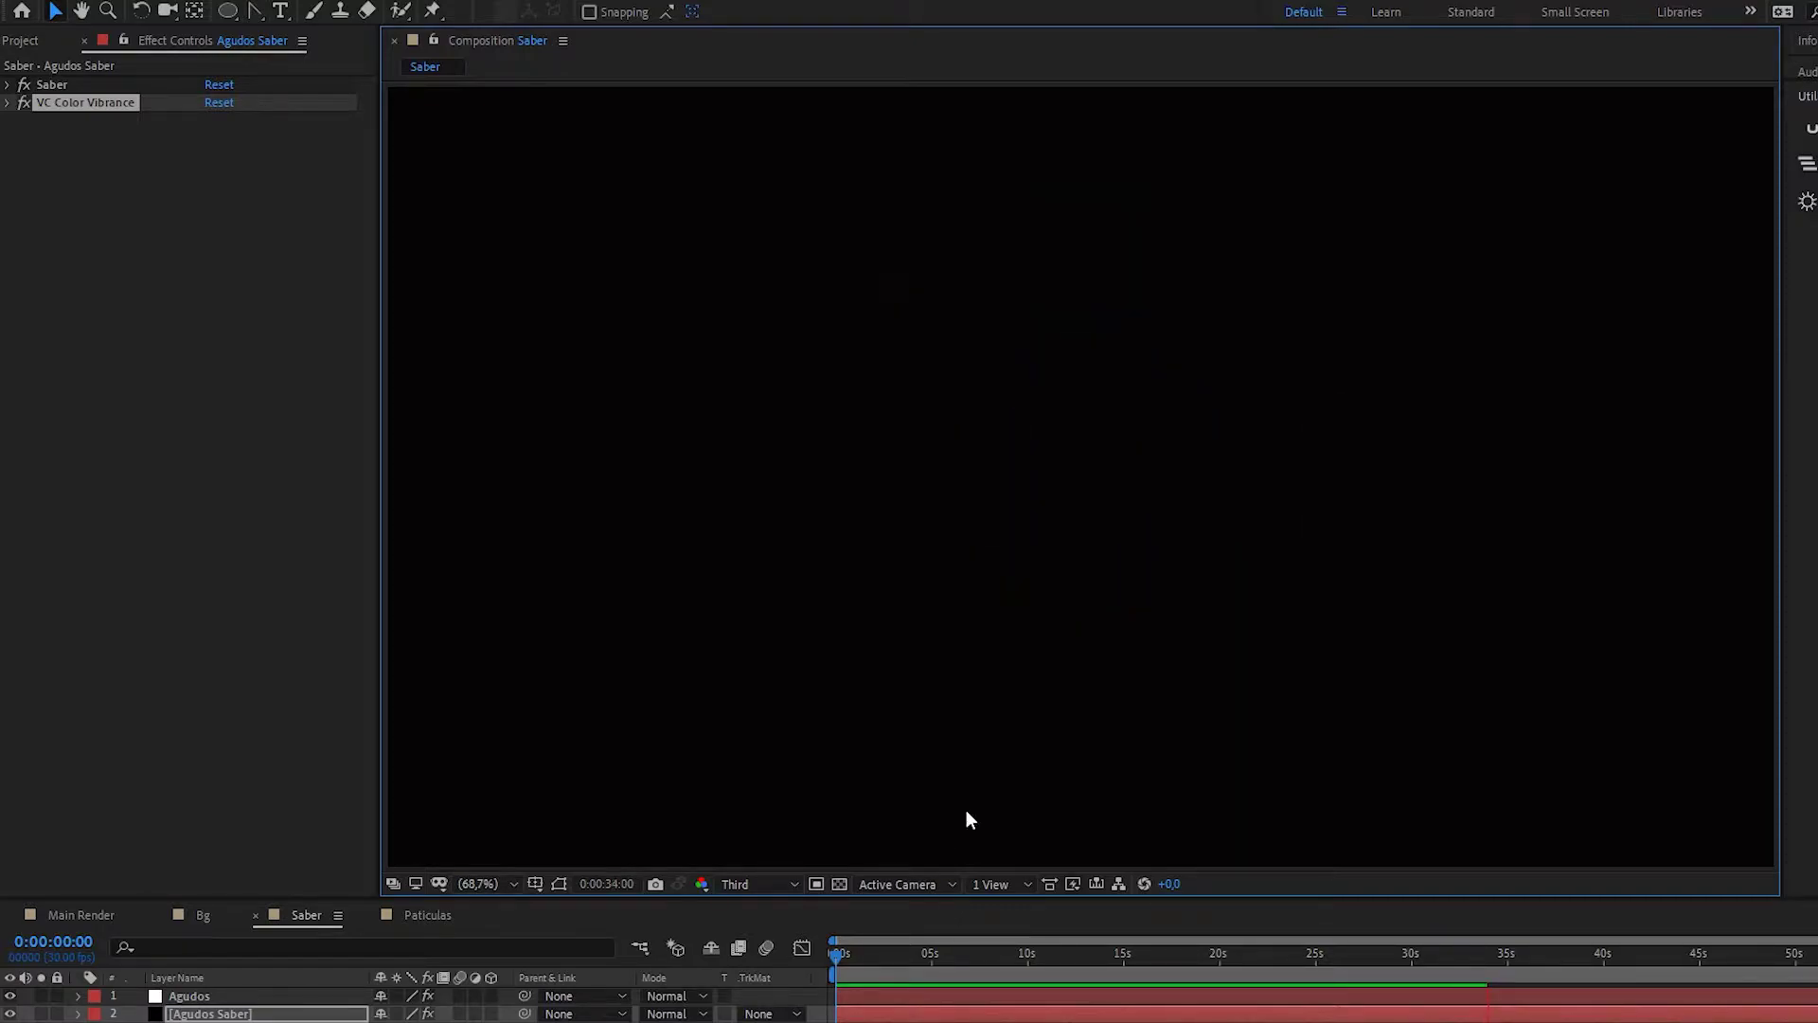
key("space")
left_click_drag(1491, 956, 933, 955)
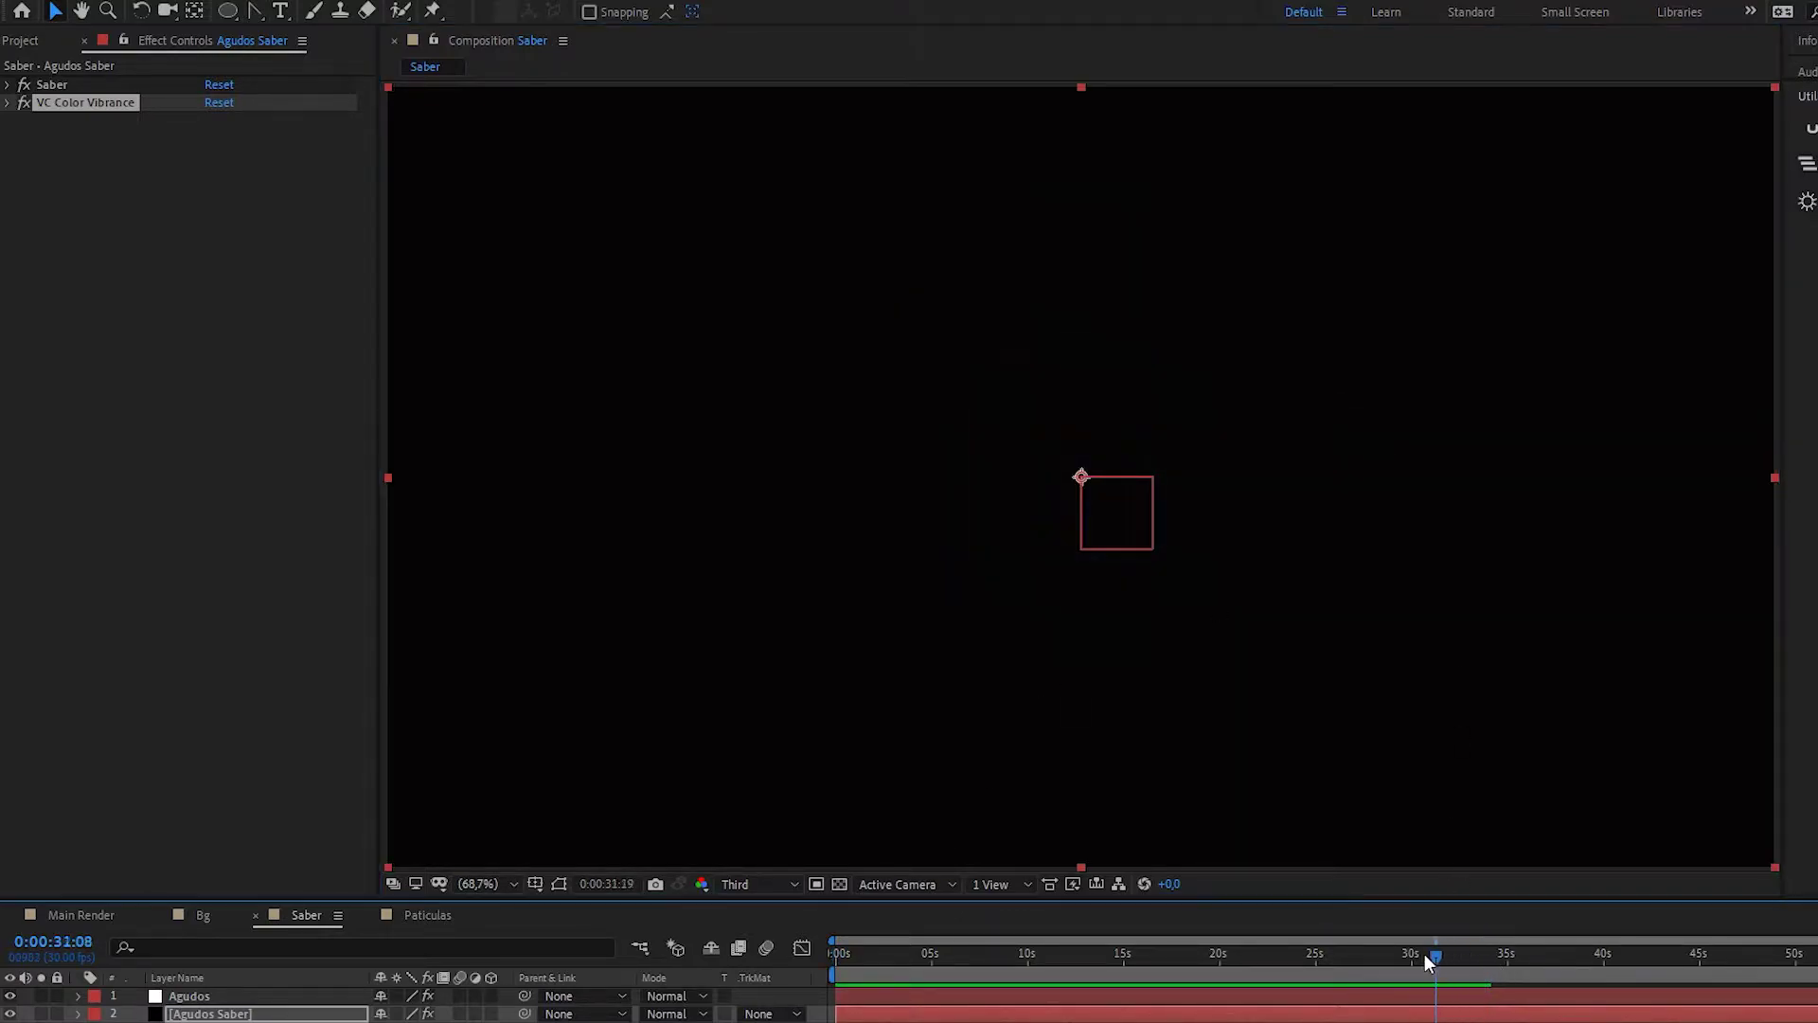
key("Home")
left_click_drag(1236, 898, 1316, 450)
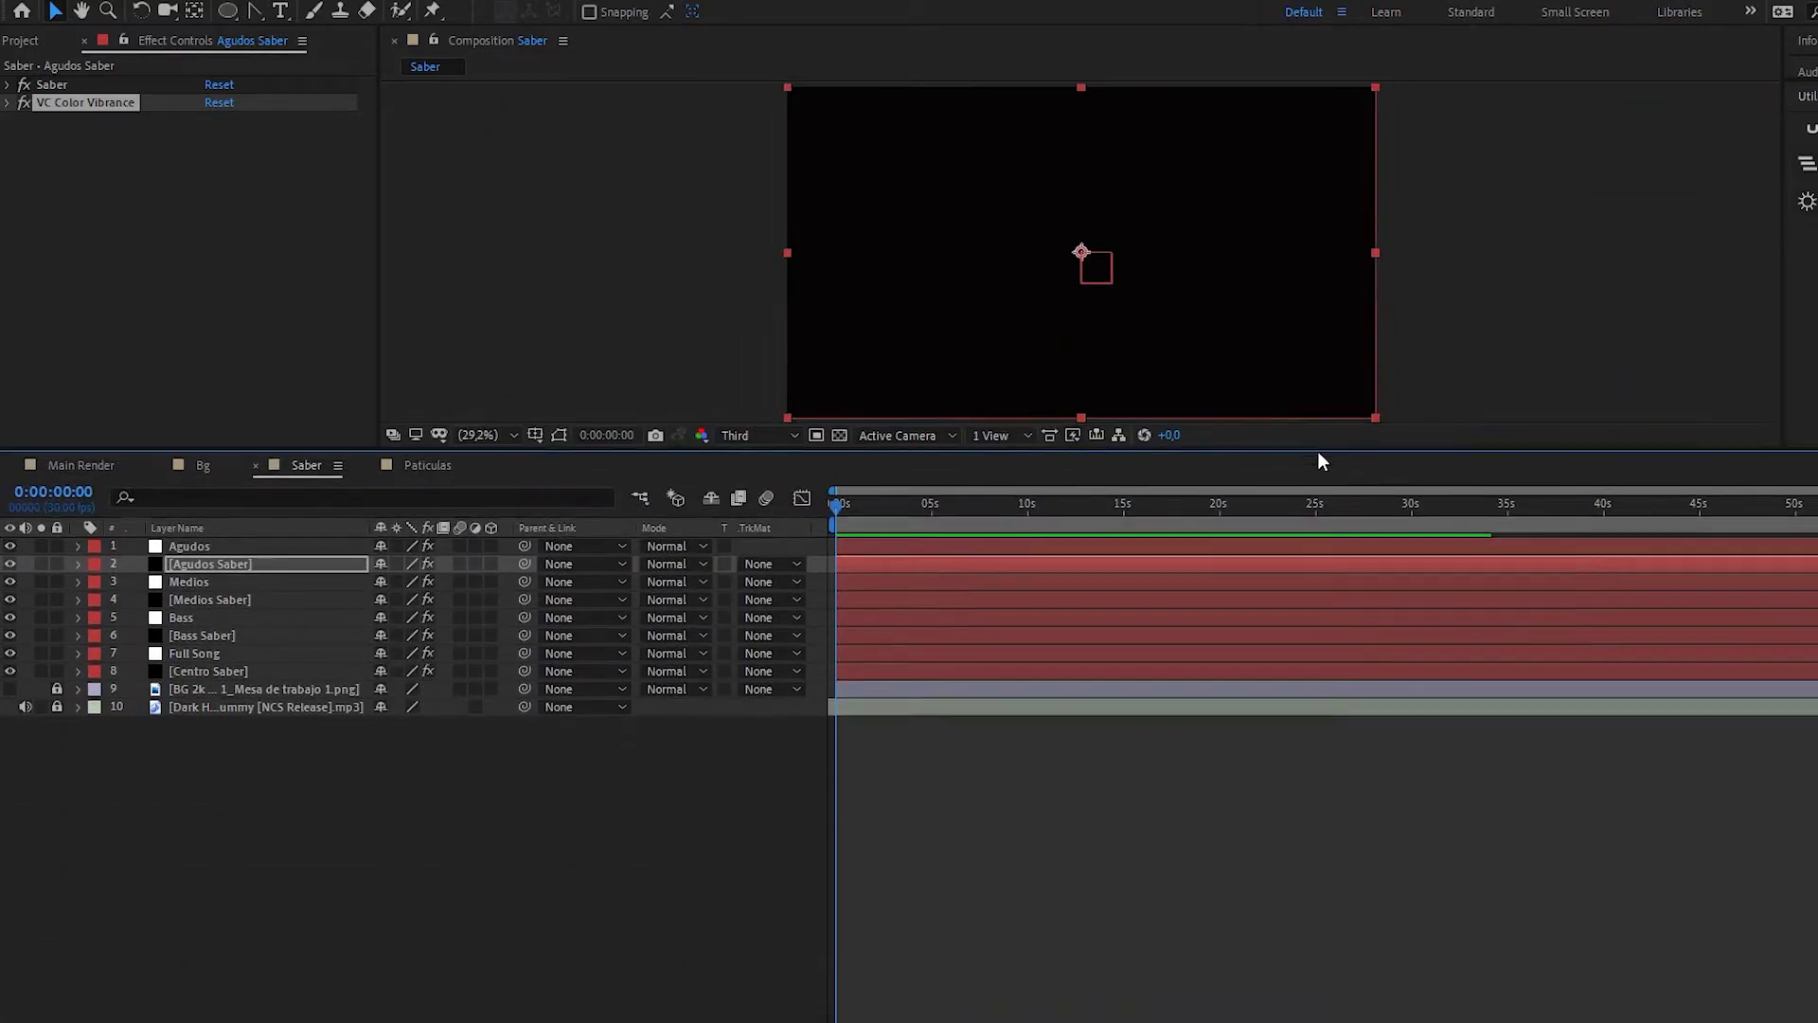
- Add the expression value+(linear,45,70,0,10) to Full Song's Both Channels Slider
left_click(396, 782)
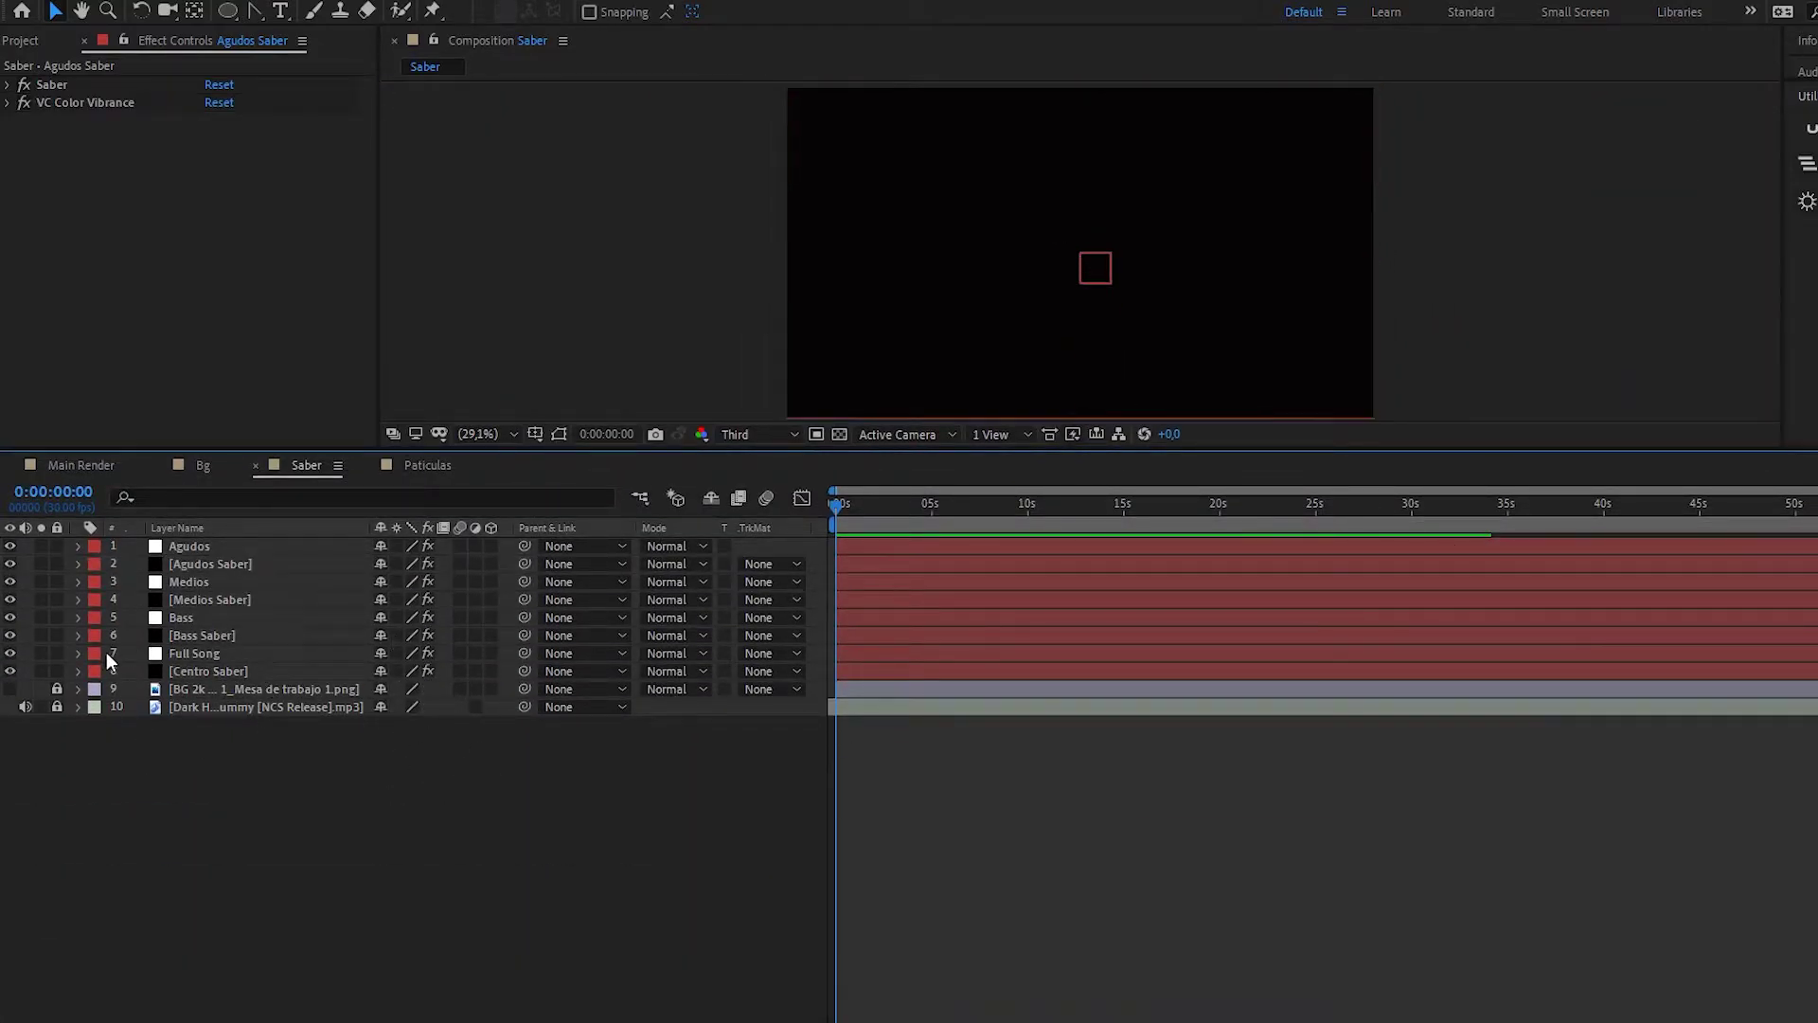
left_click(75, 655)
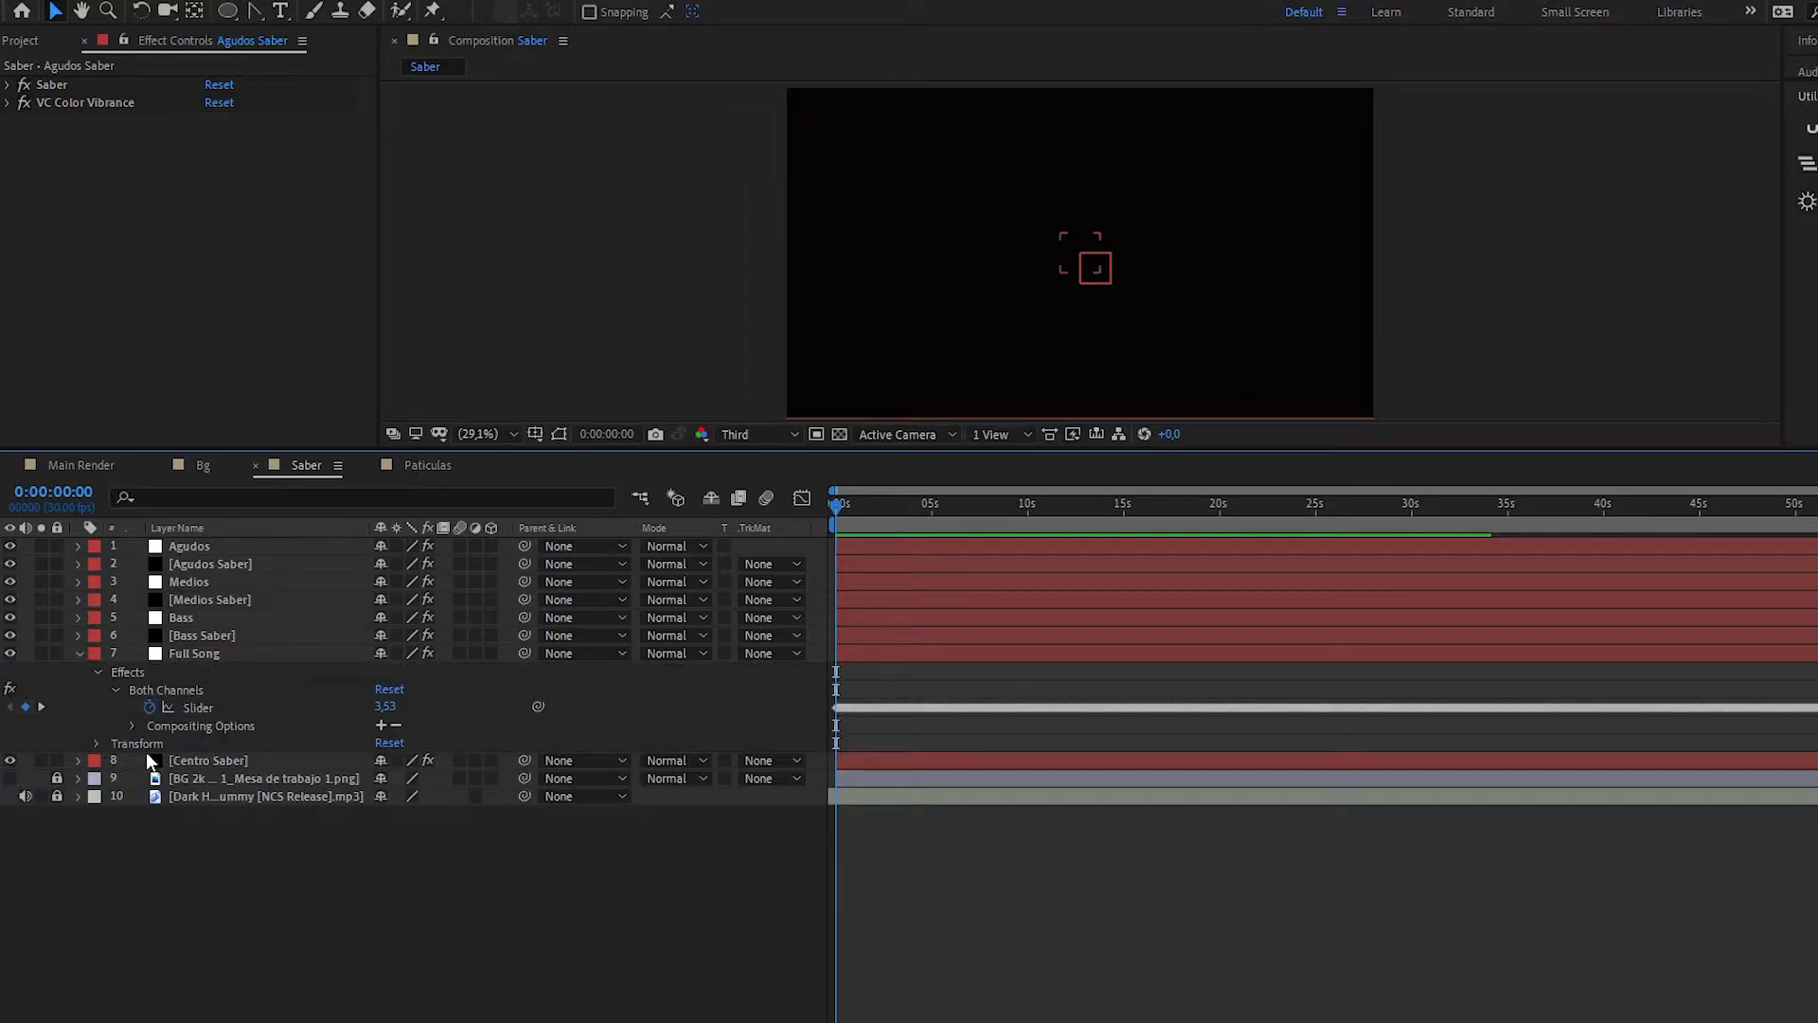
left_click(97, 744)
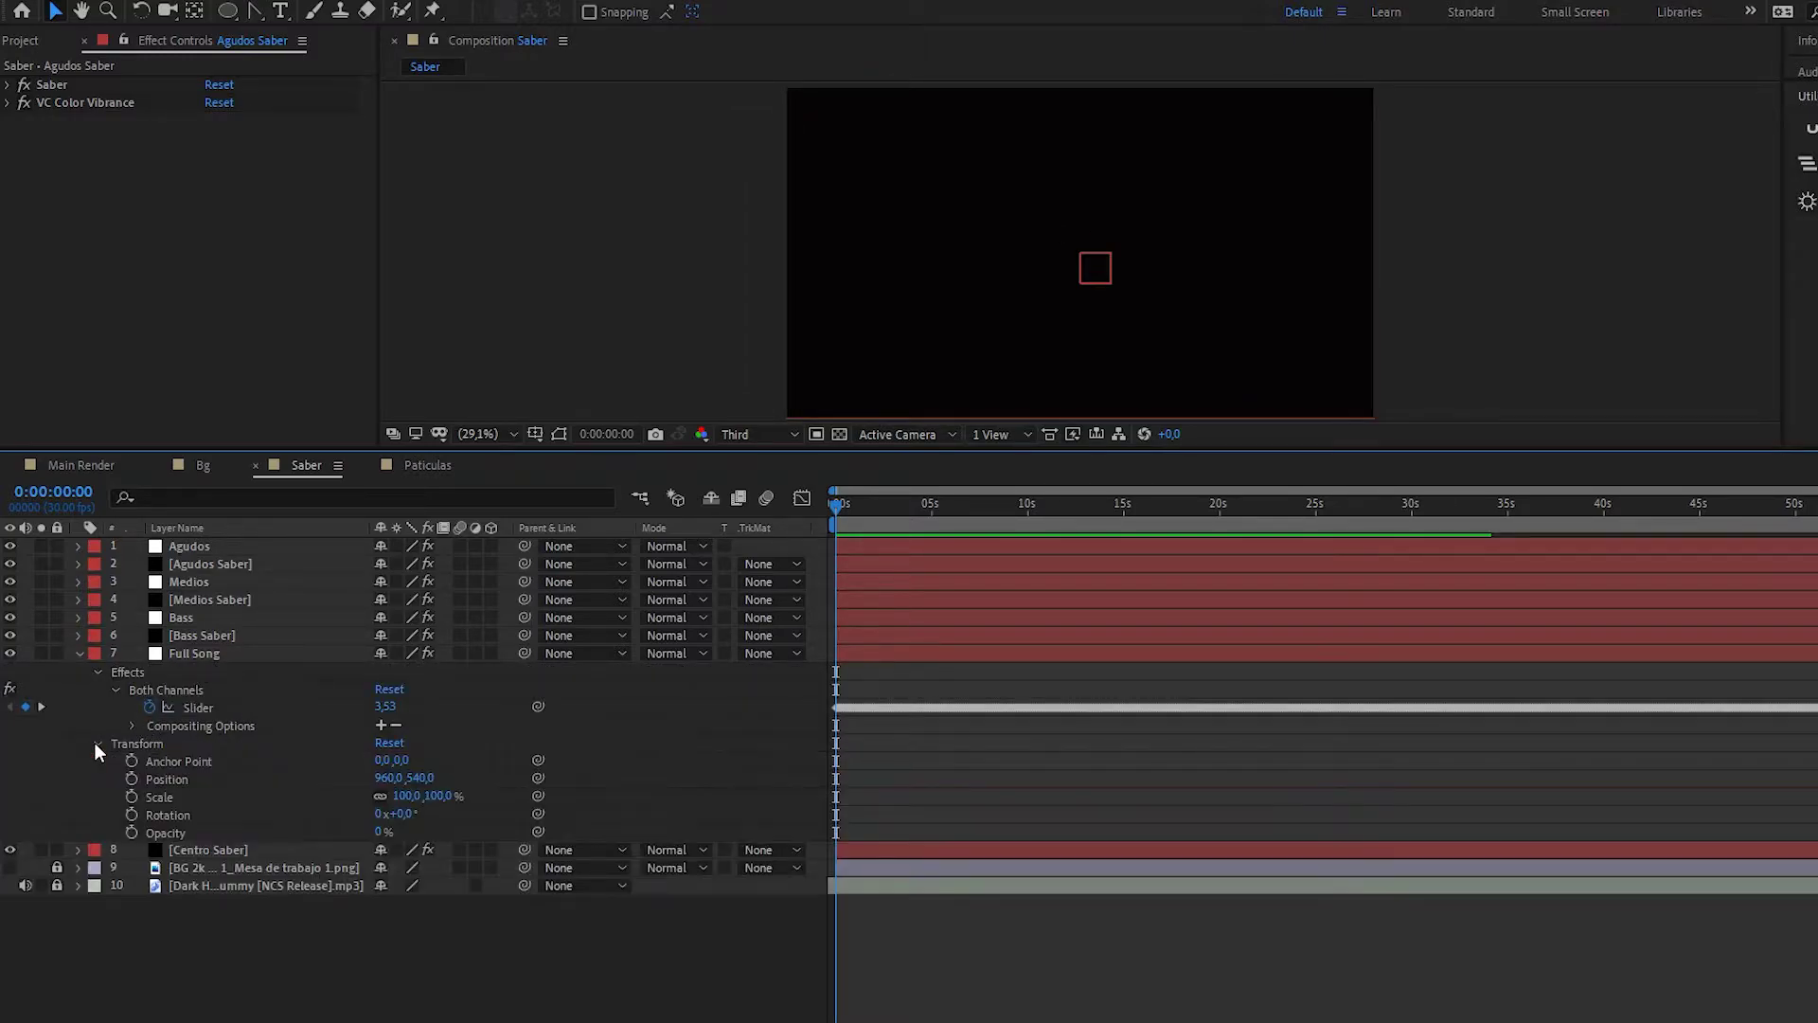
left_click(96, 744)
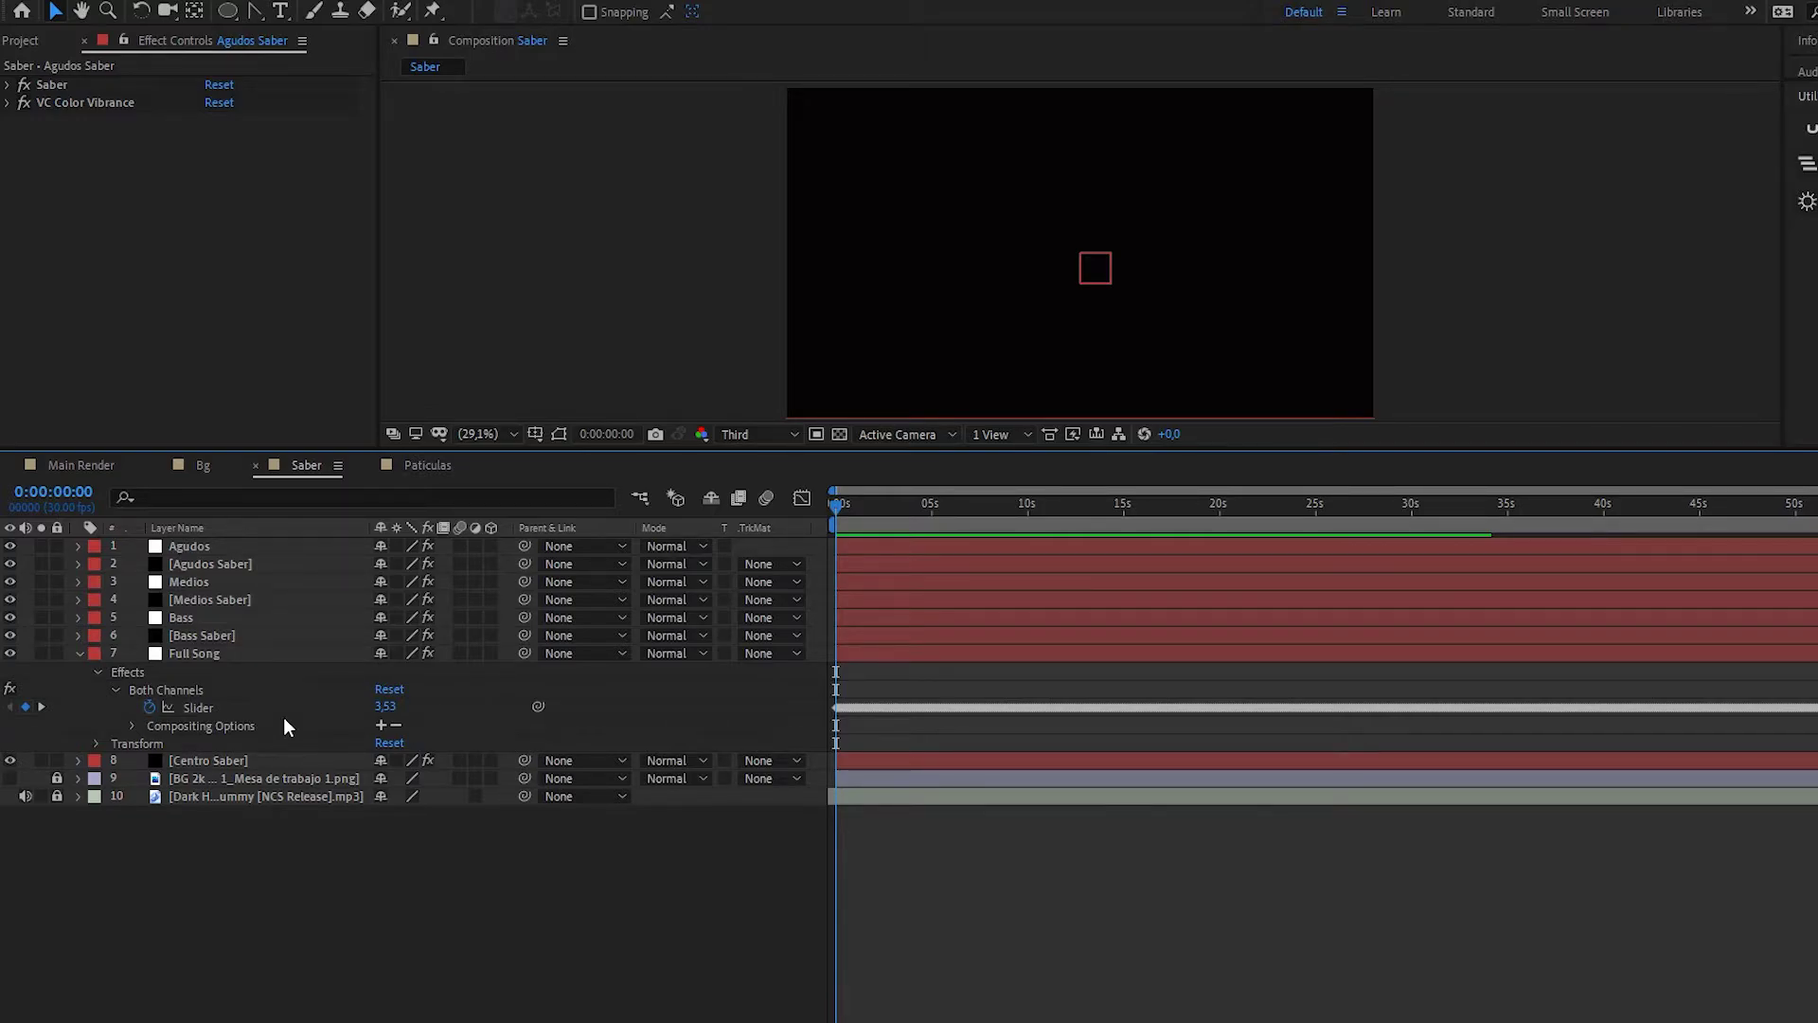
left_click(148, 707, "alt")
type("value")
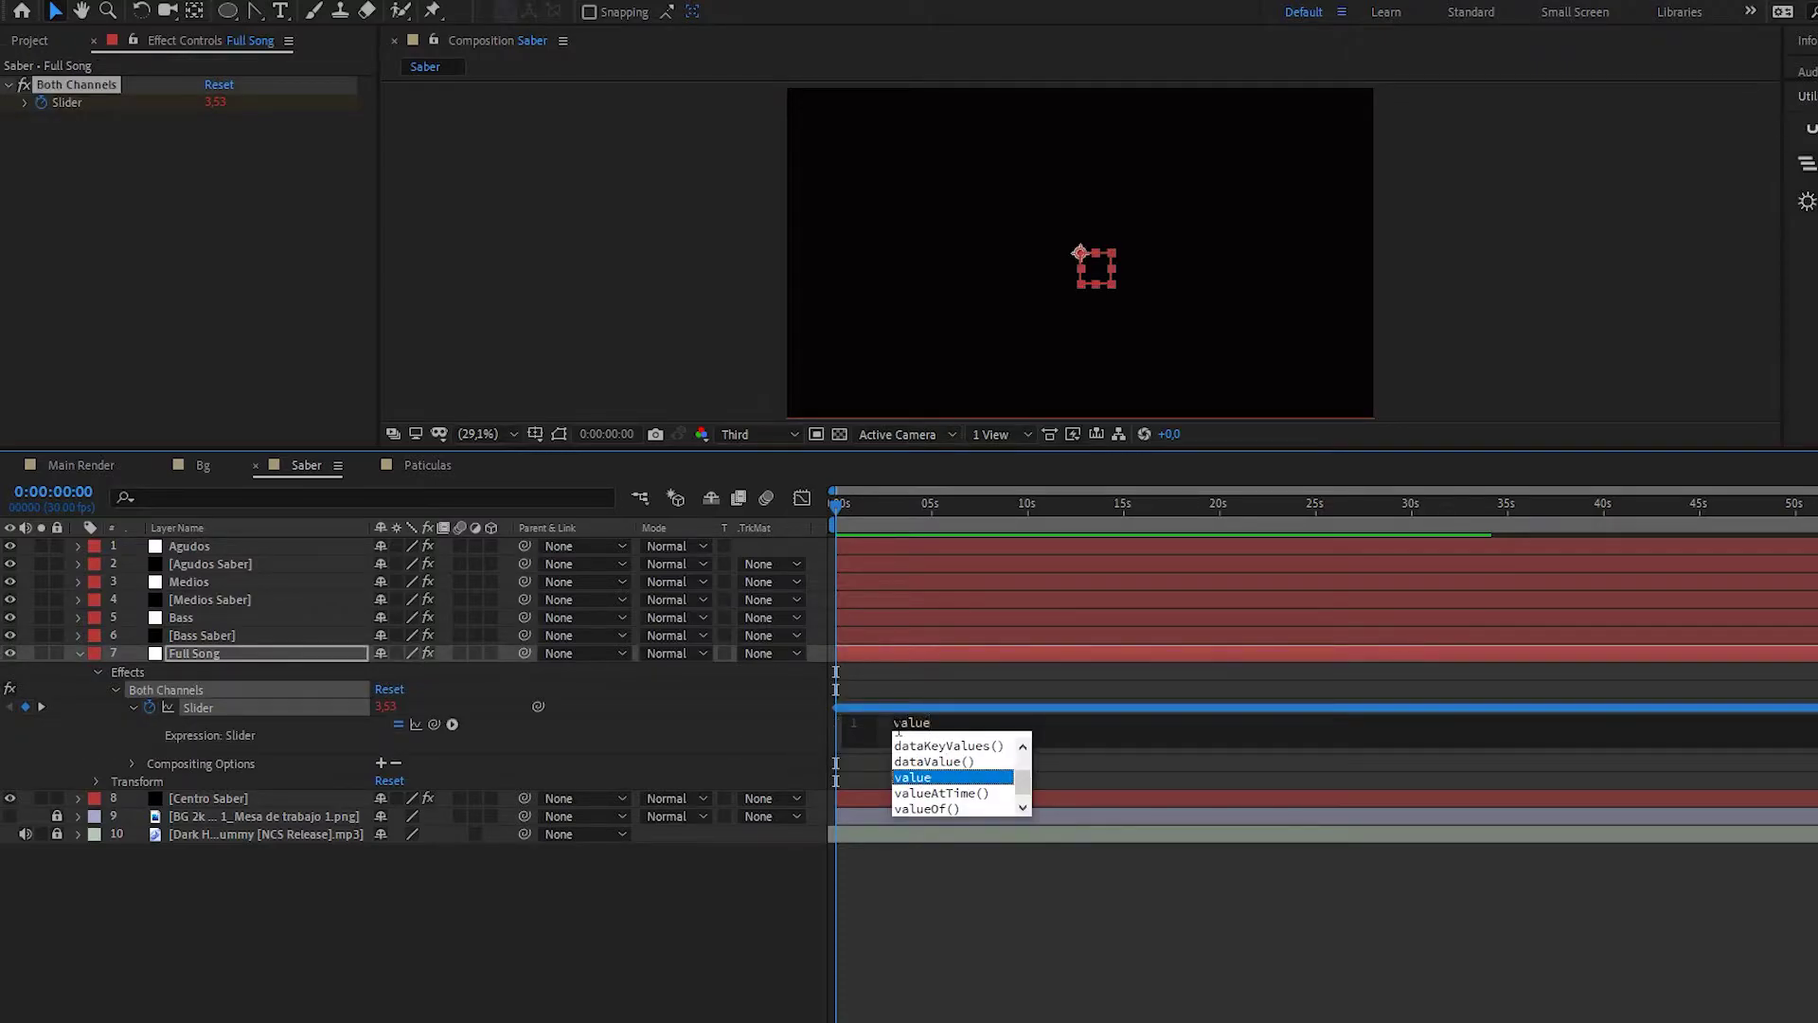
type("+(linear")
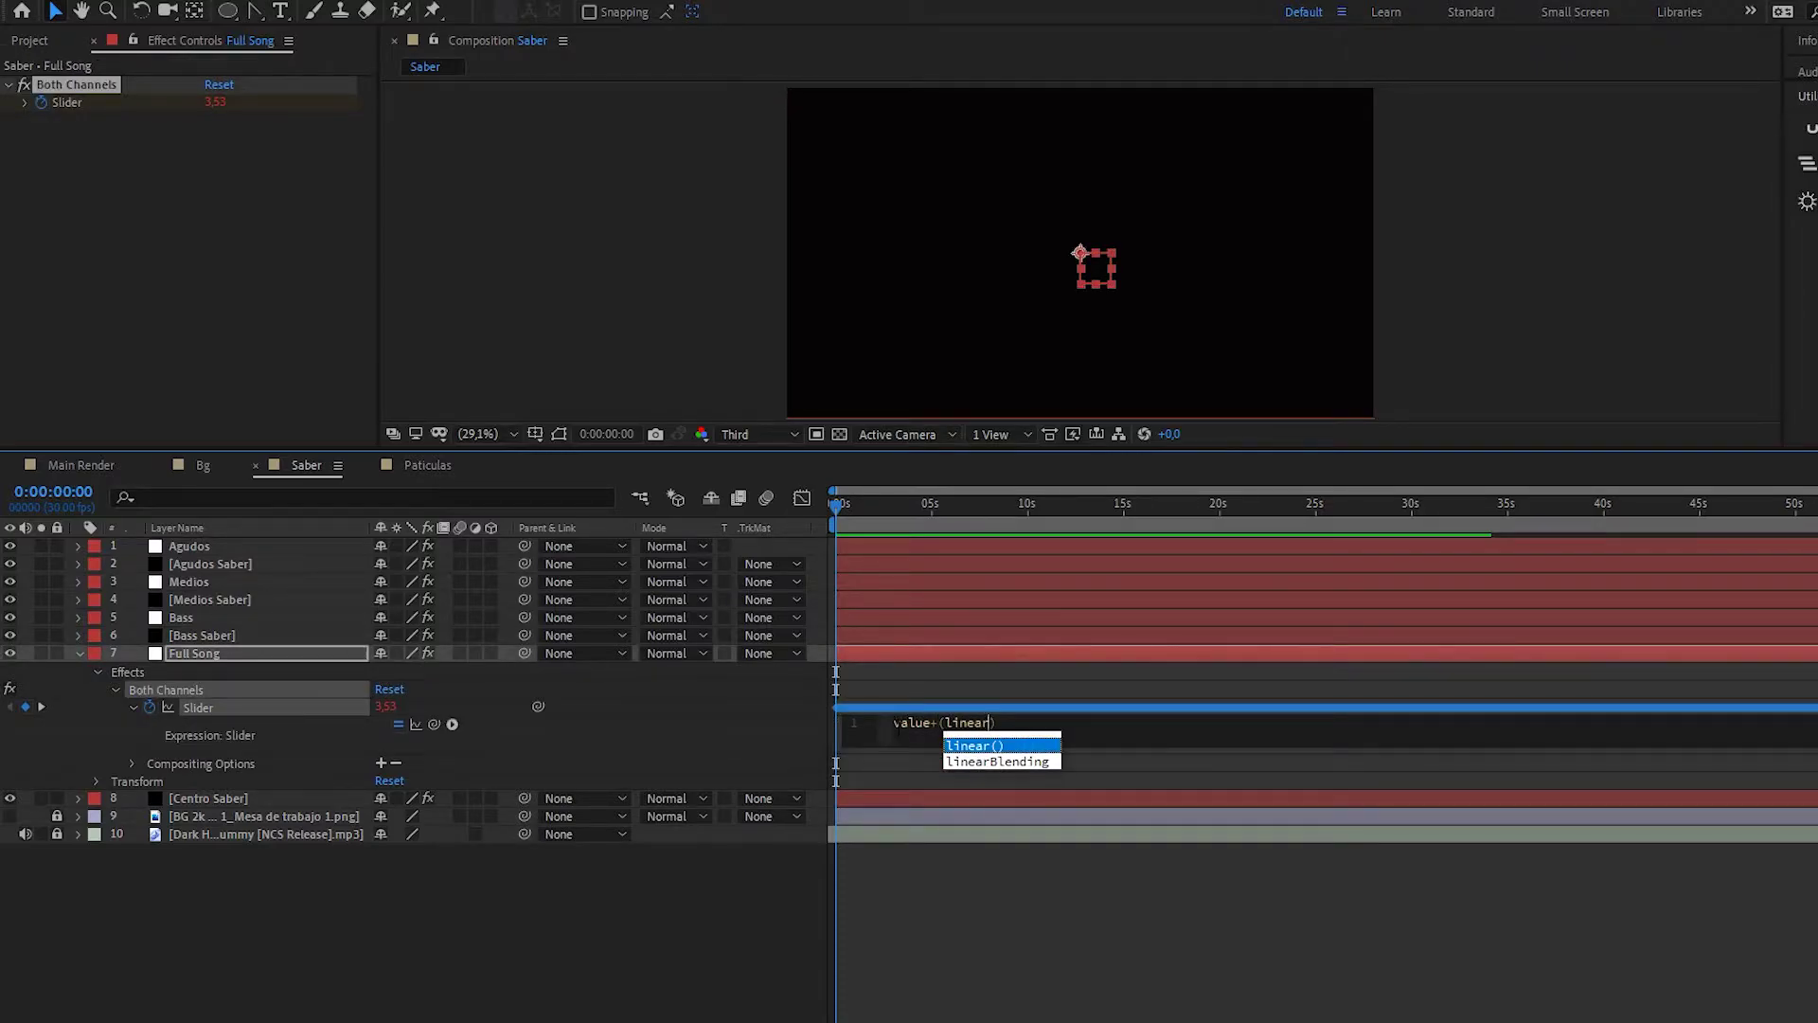
type(",45,70,0,10")
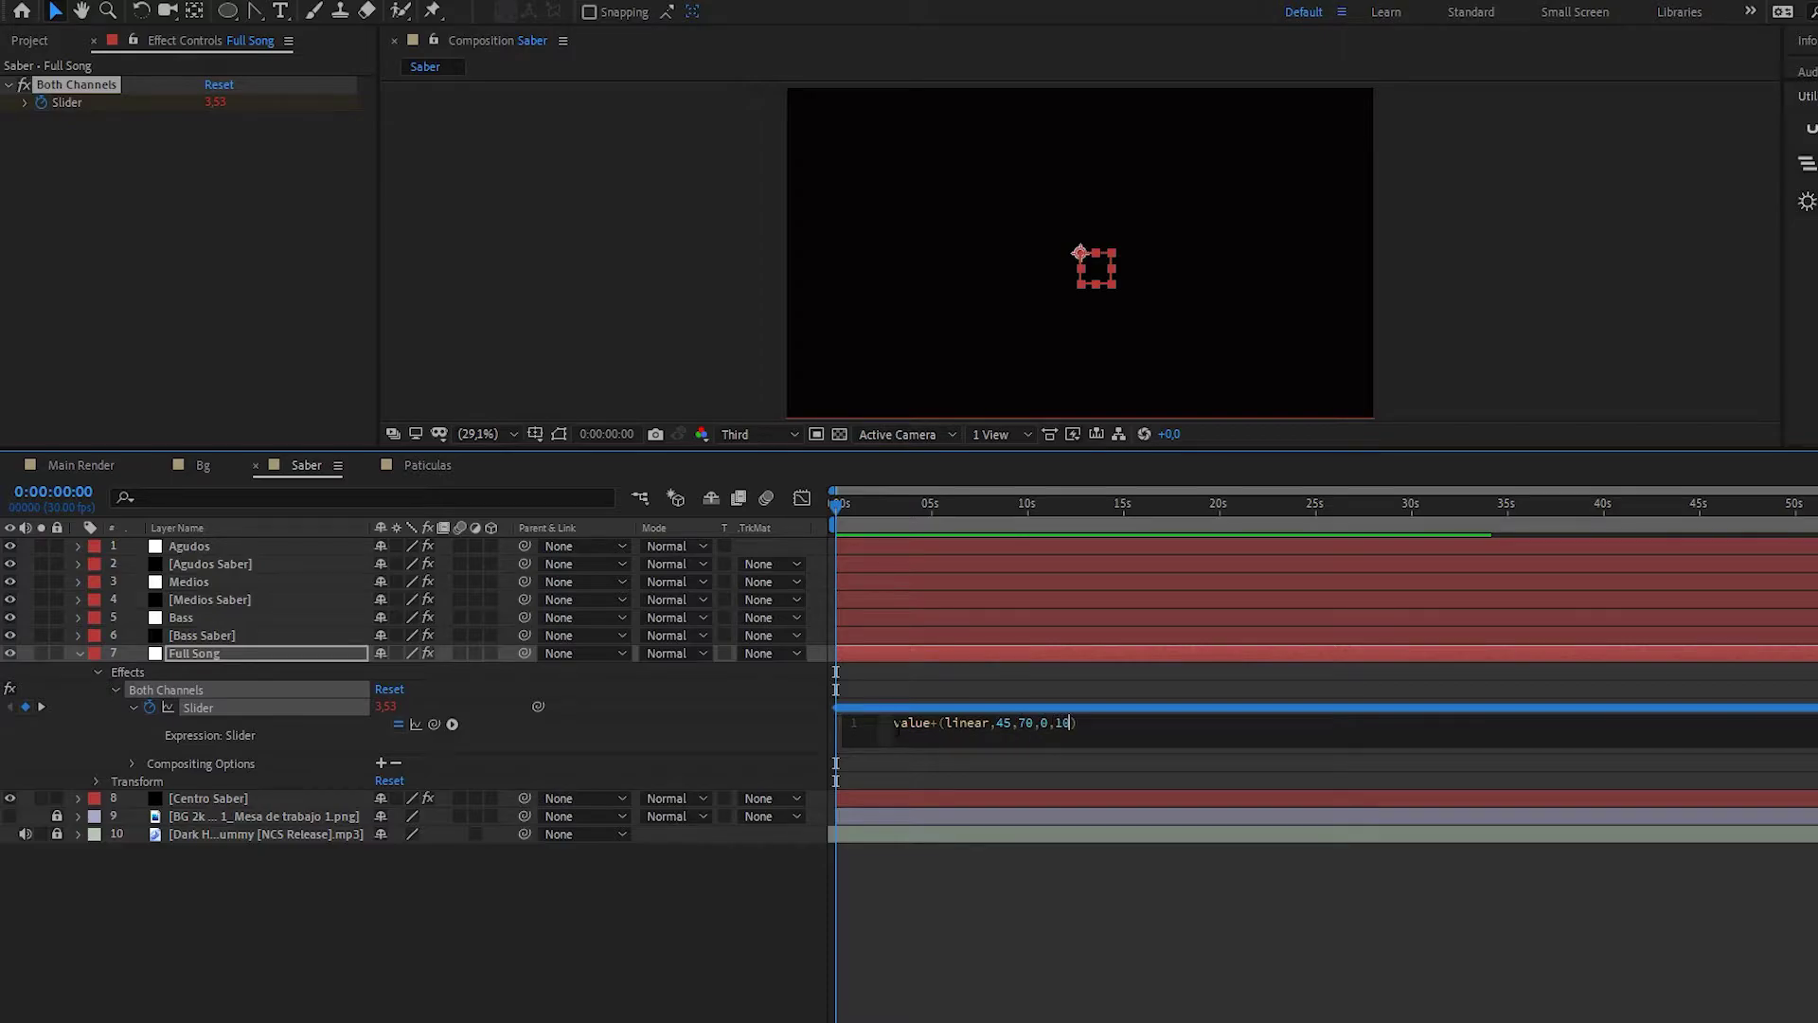
left_click(928, 782)
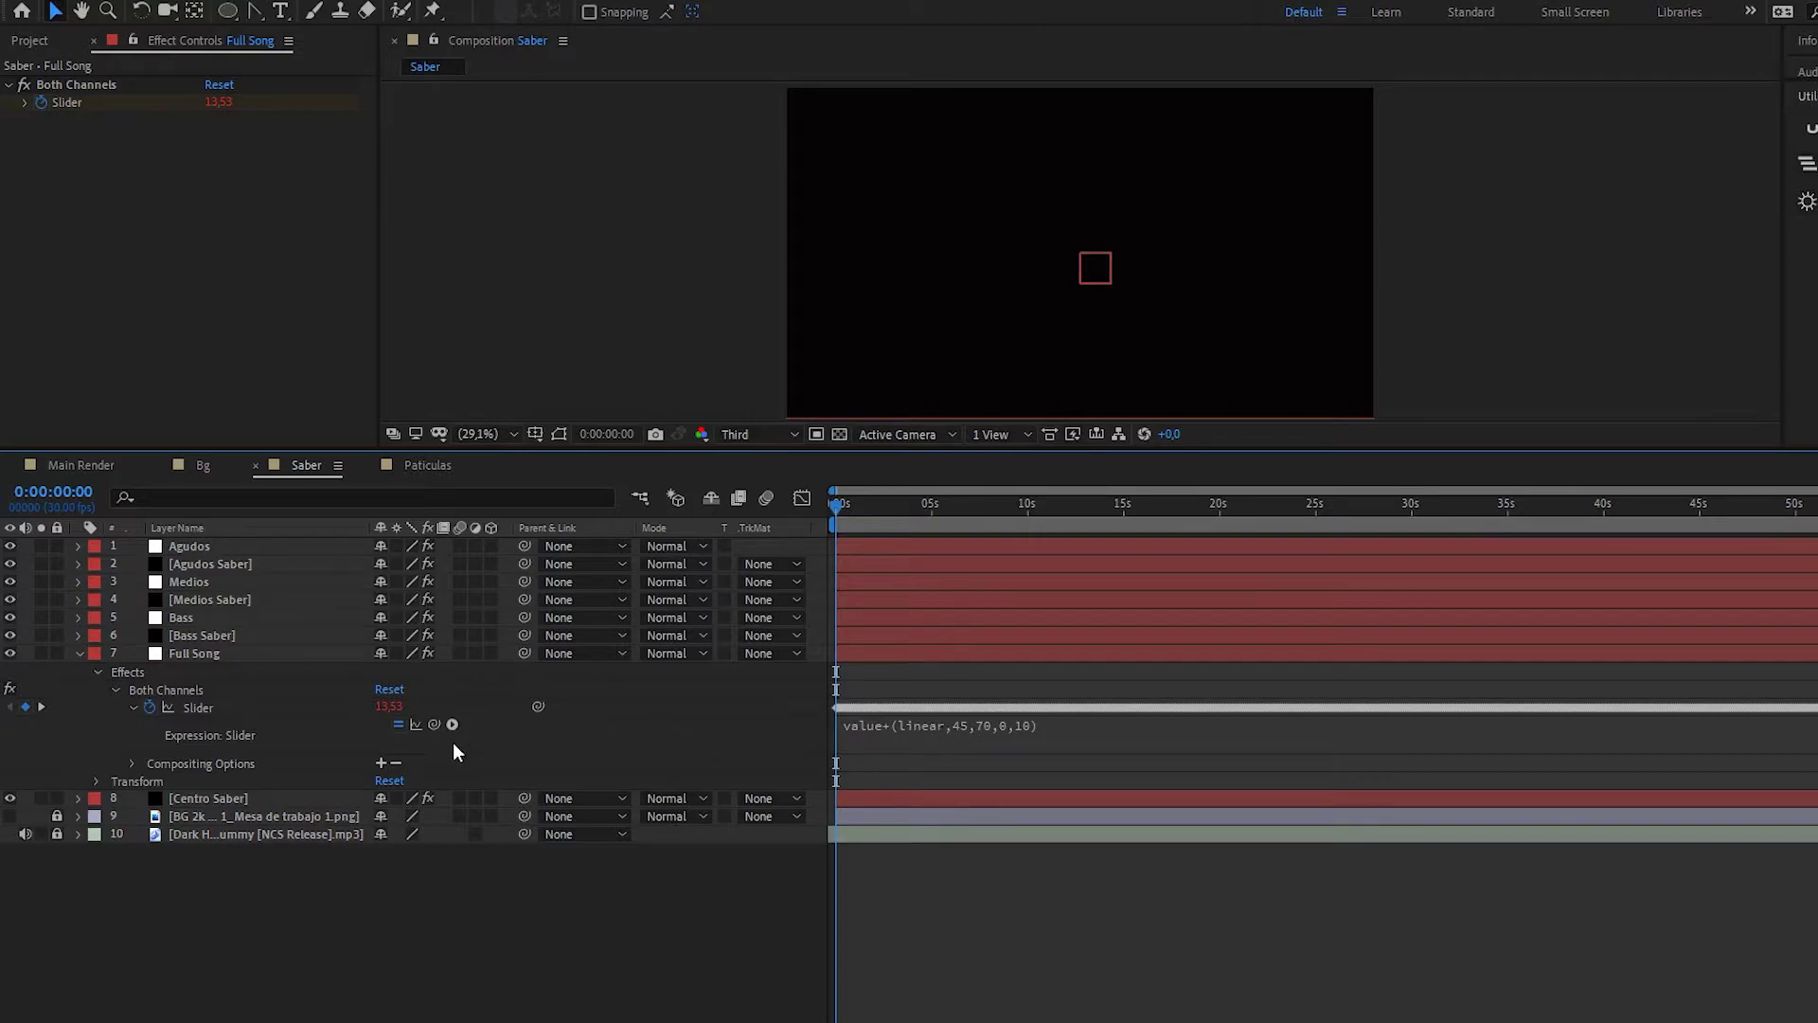
left_click(79, 654)
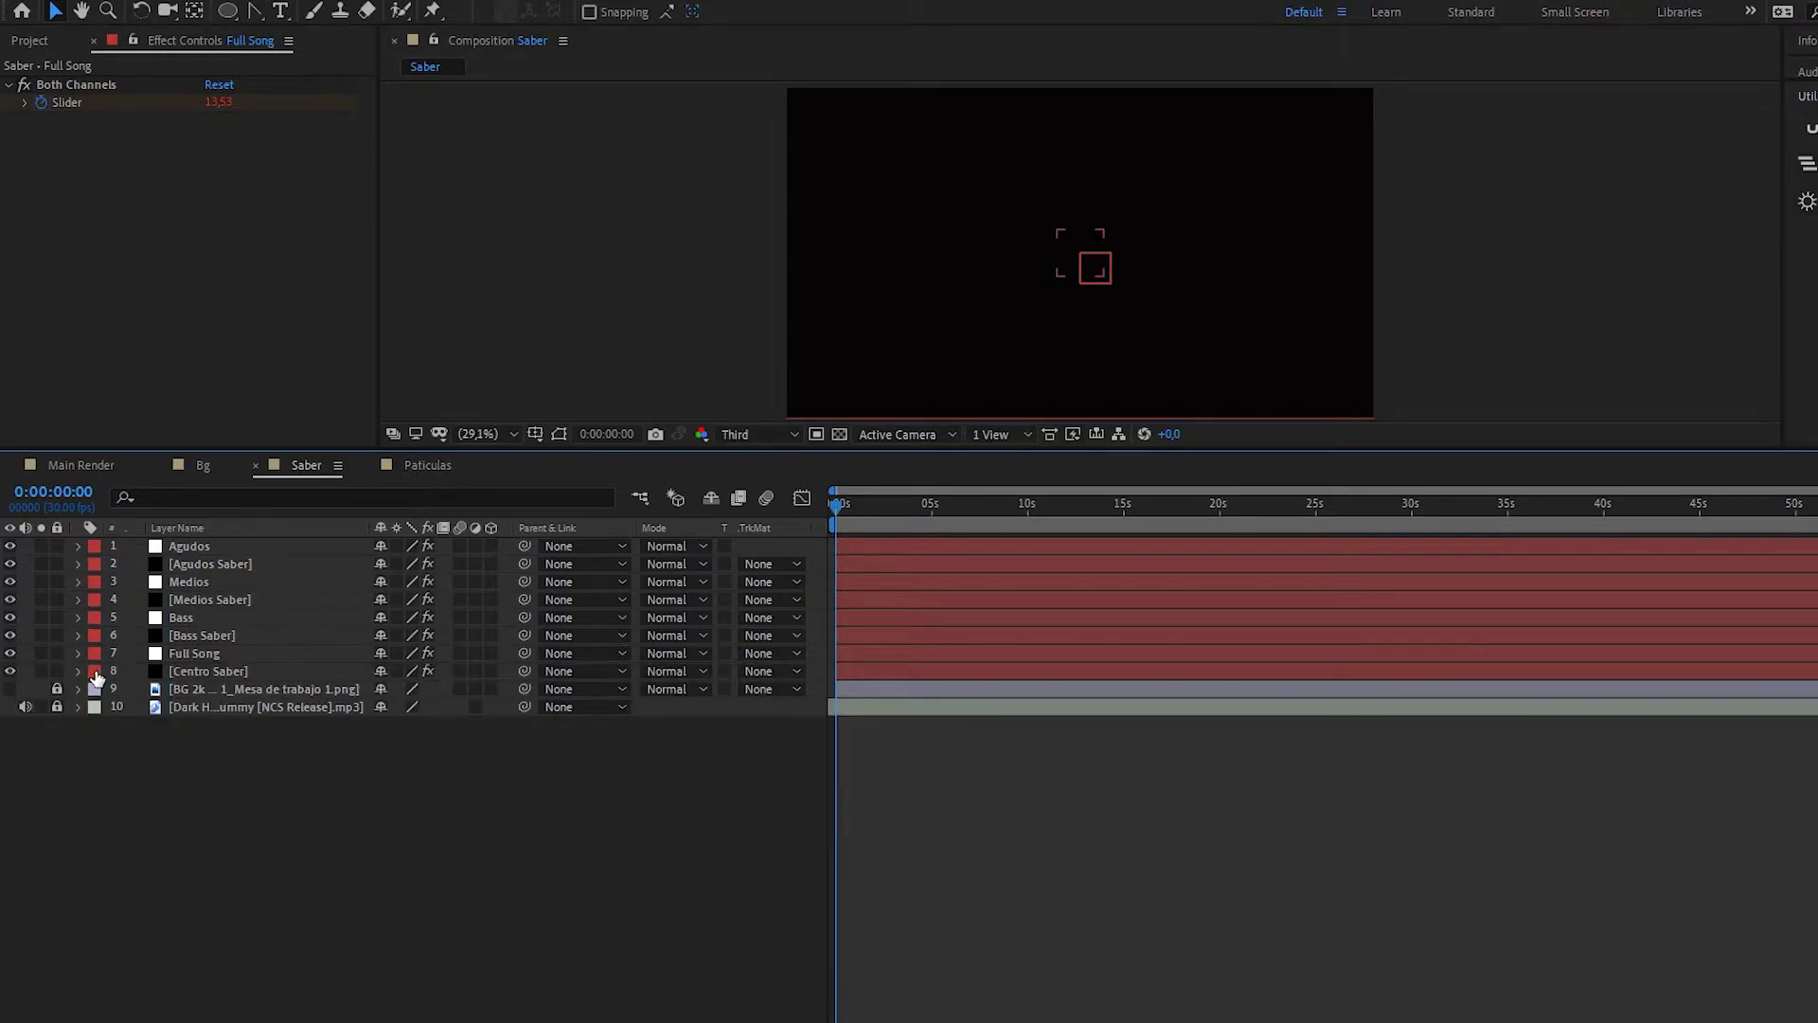
- Inspect Centro Saber's Scale and Saber expressions, then expand the Full Song layer again
left_click(79, 671)
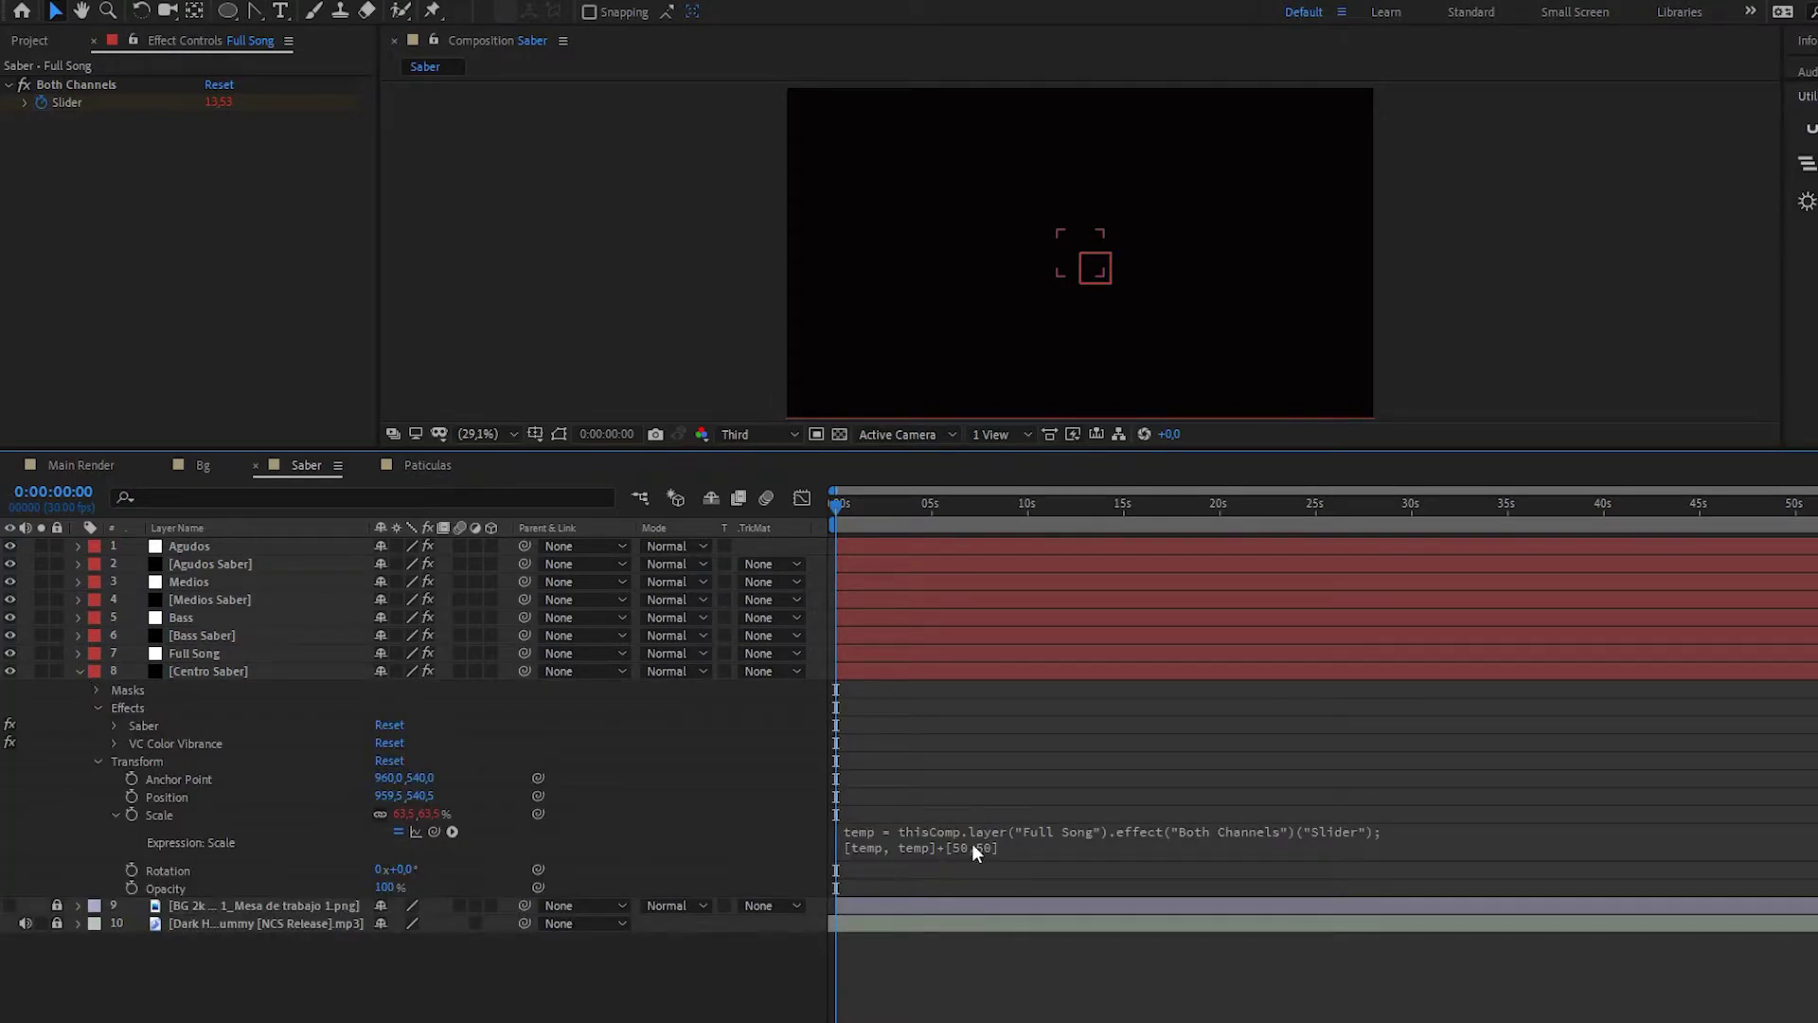
left_click(99, 761)
left_click(115, 725)
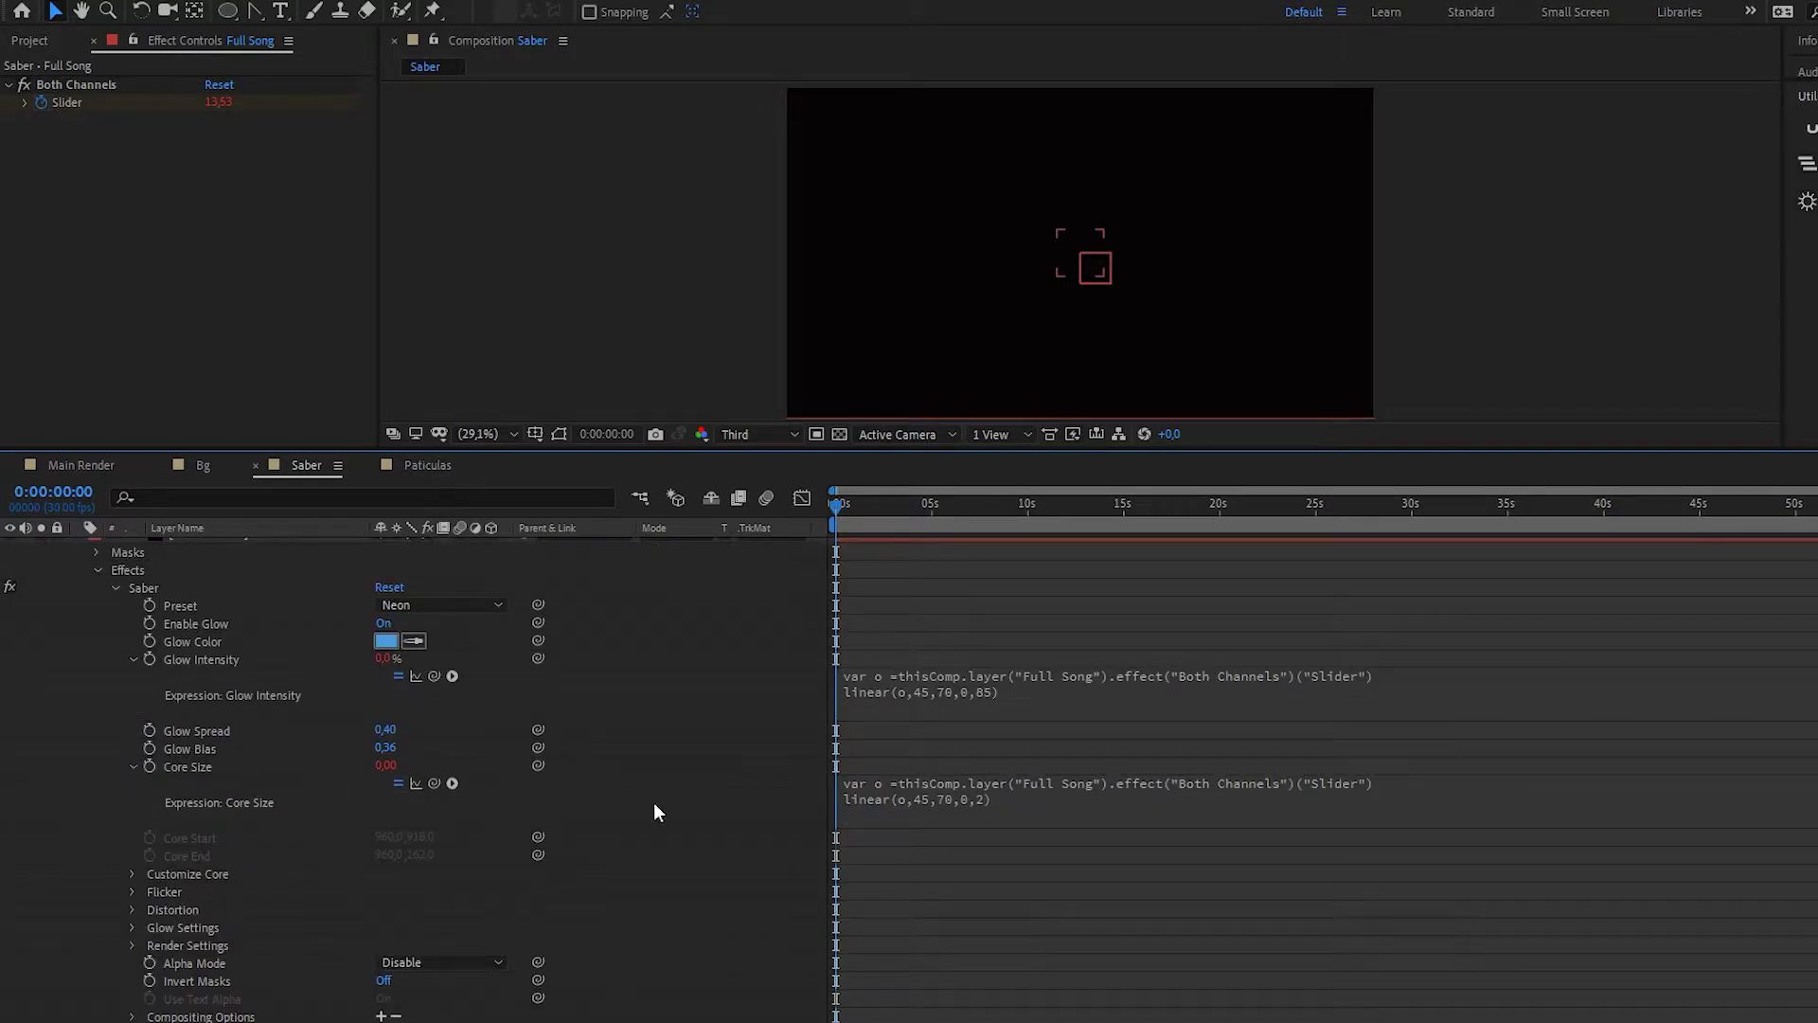
scroll(339, 791, "up", 3)
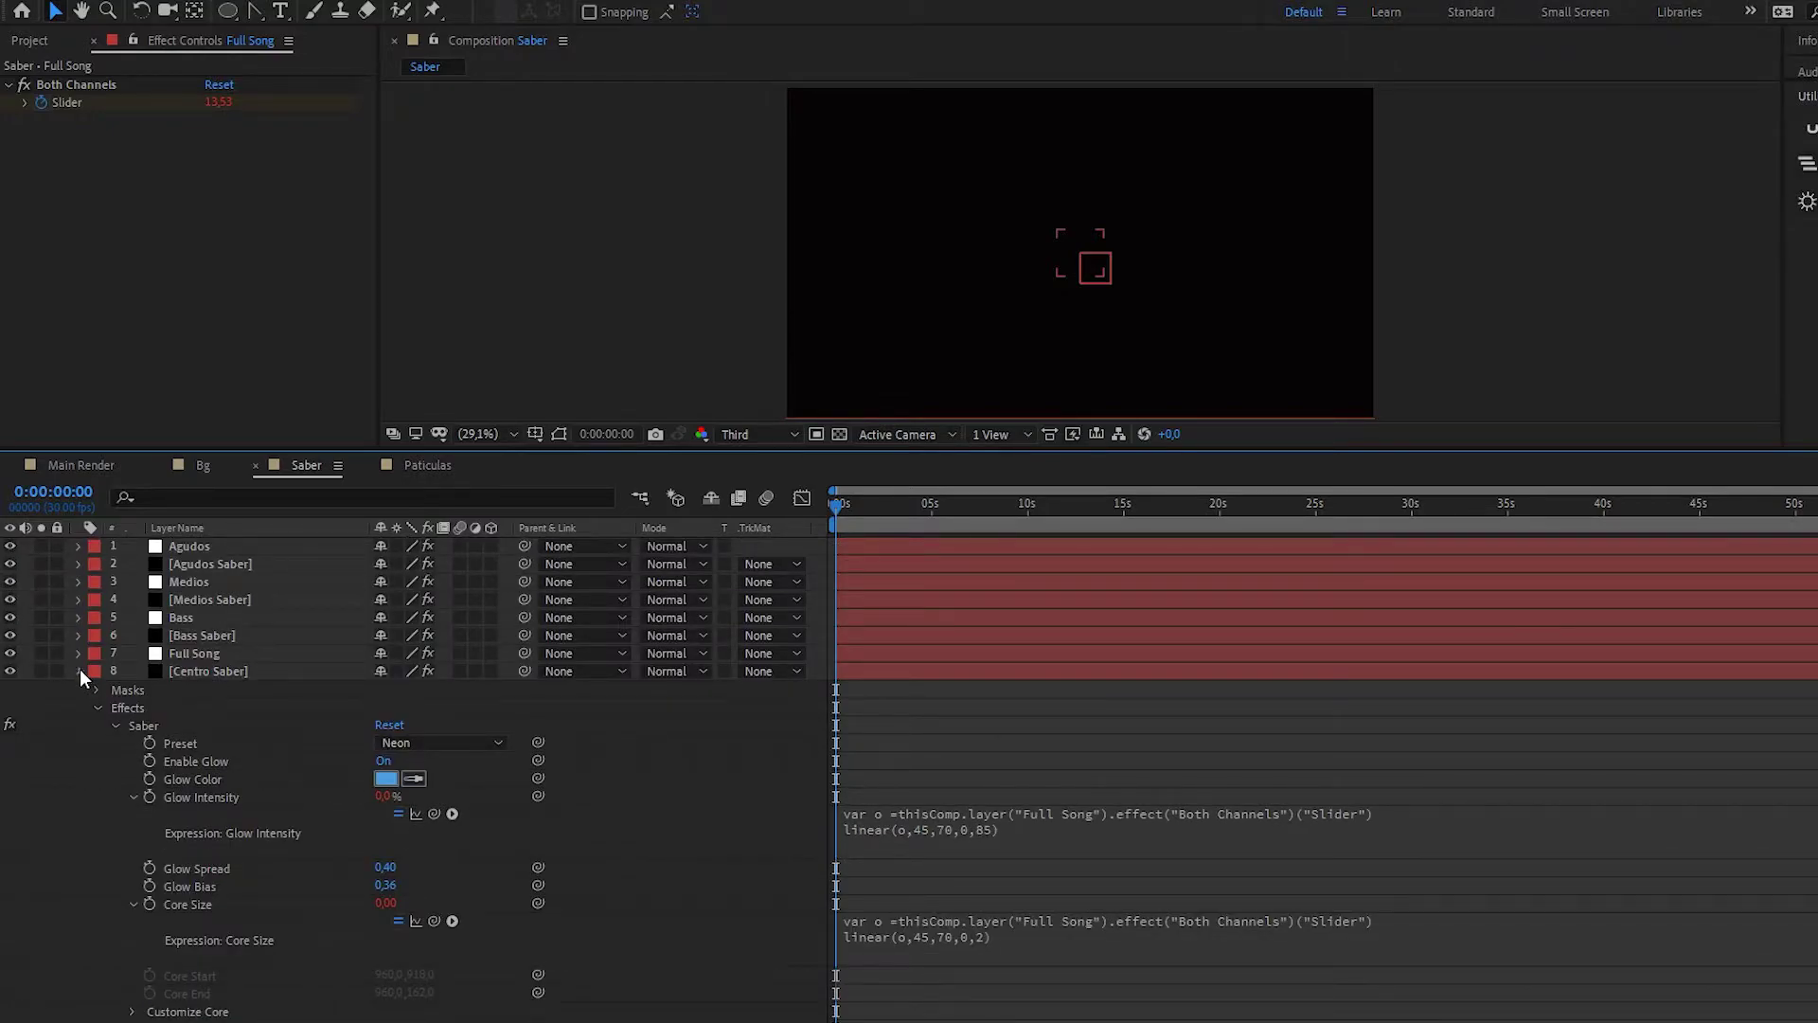
left_click(79, 671)
left_click(77, 655)
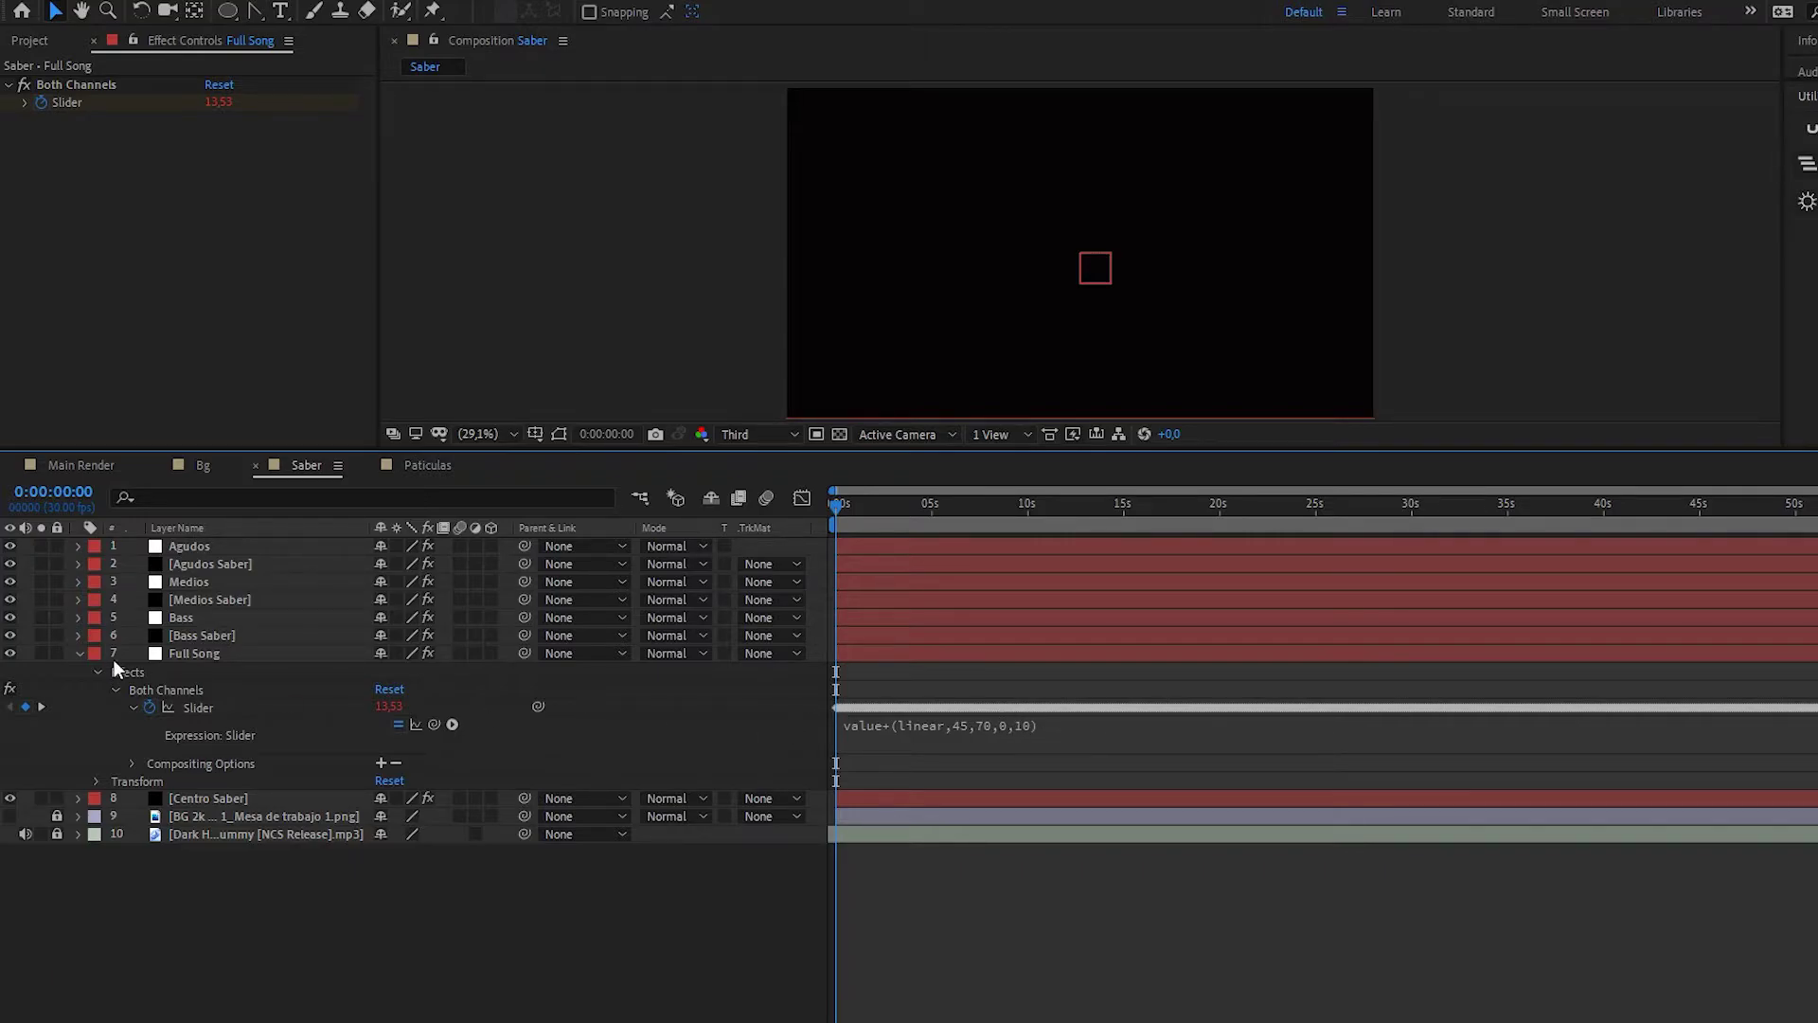
- Solo Centro Saber and preview the comp, stopping at 0:00:25:29
left_click(77, 653)
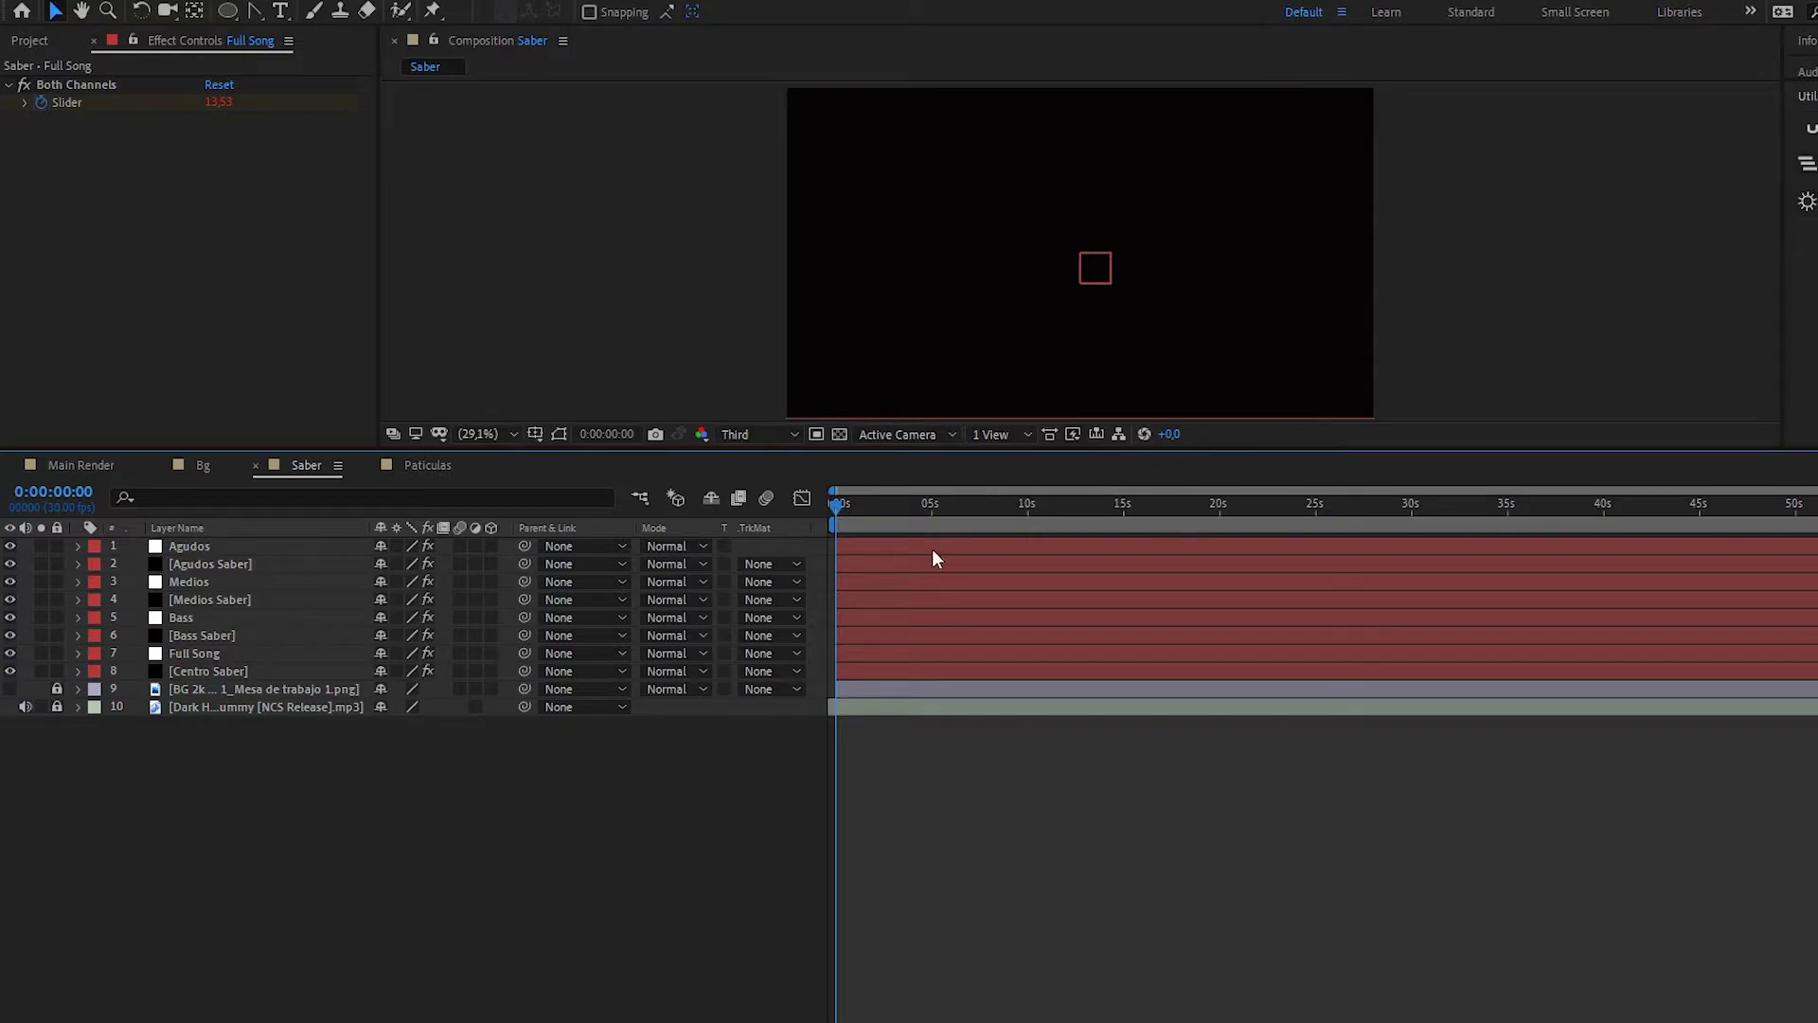
left_click(41, 670)
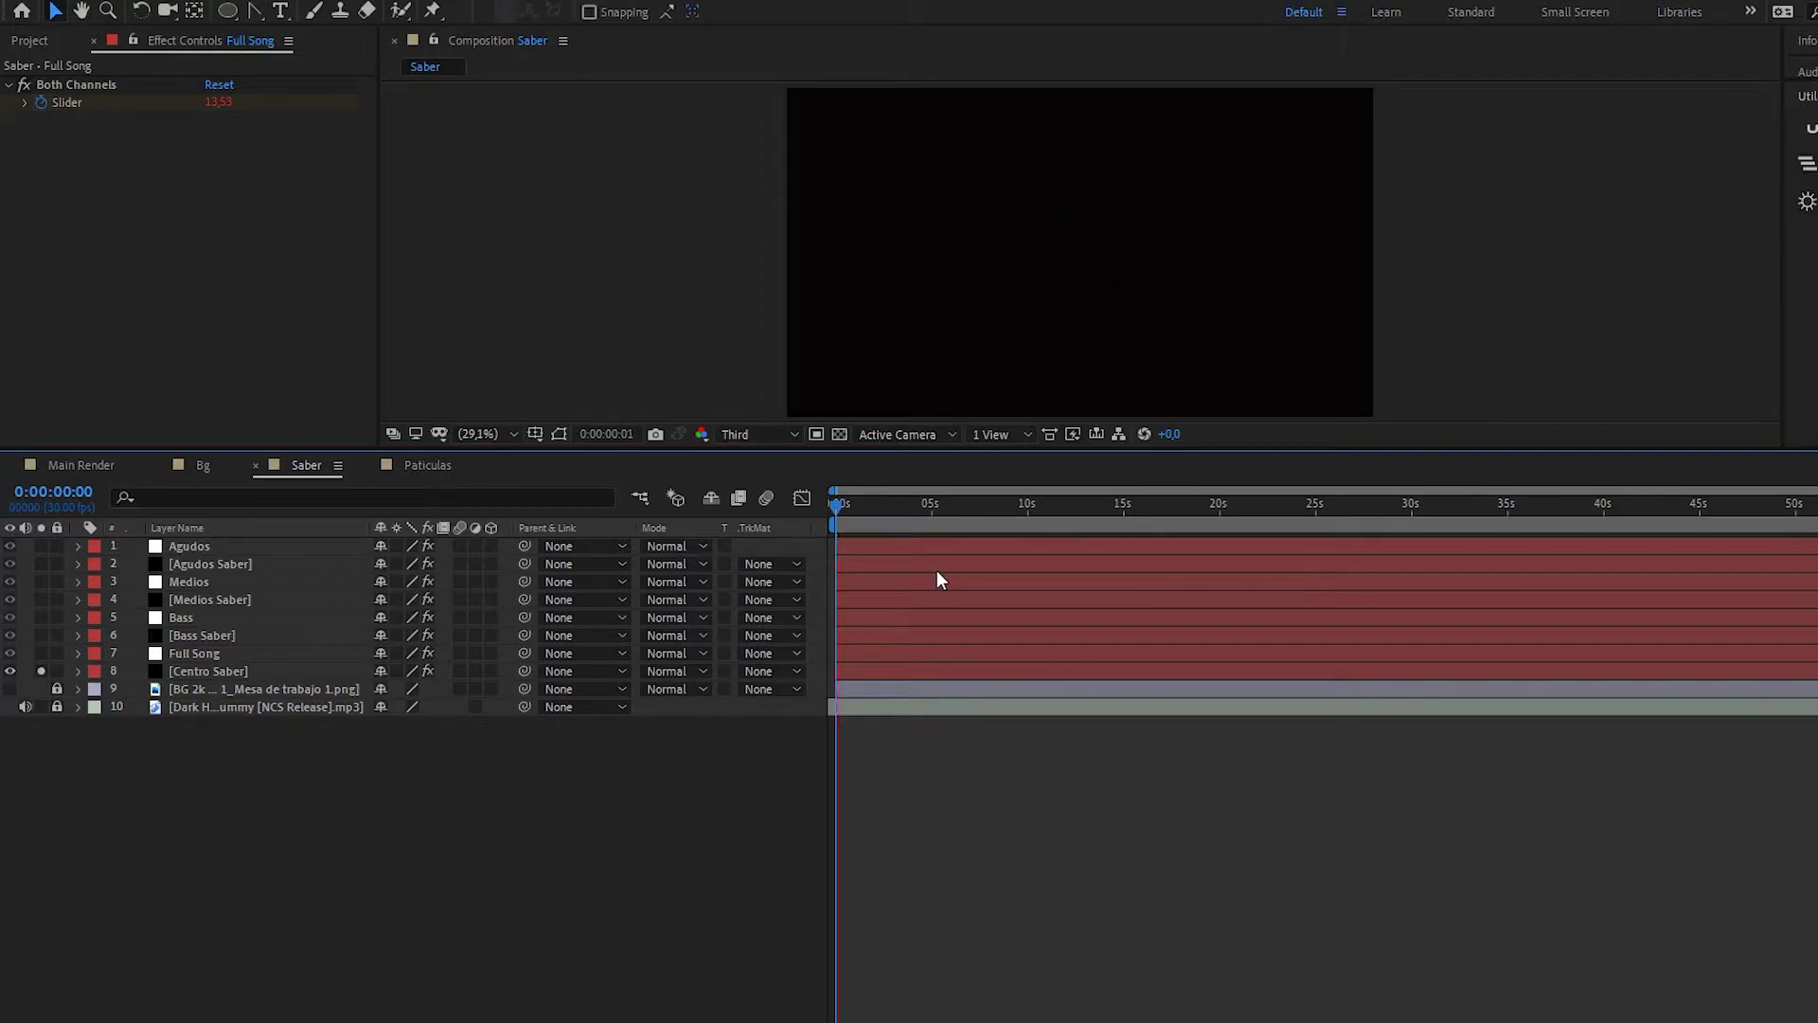
key("space")
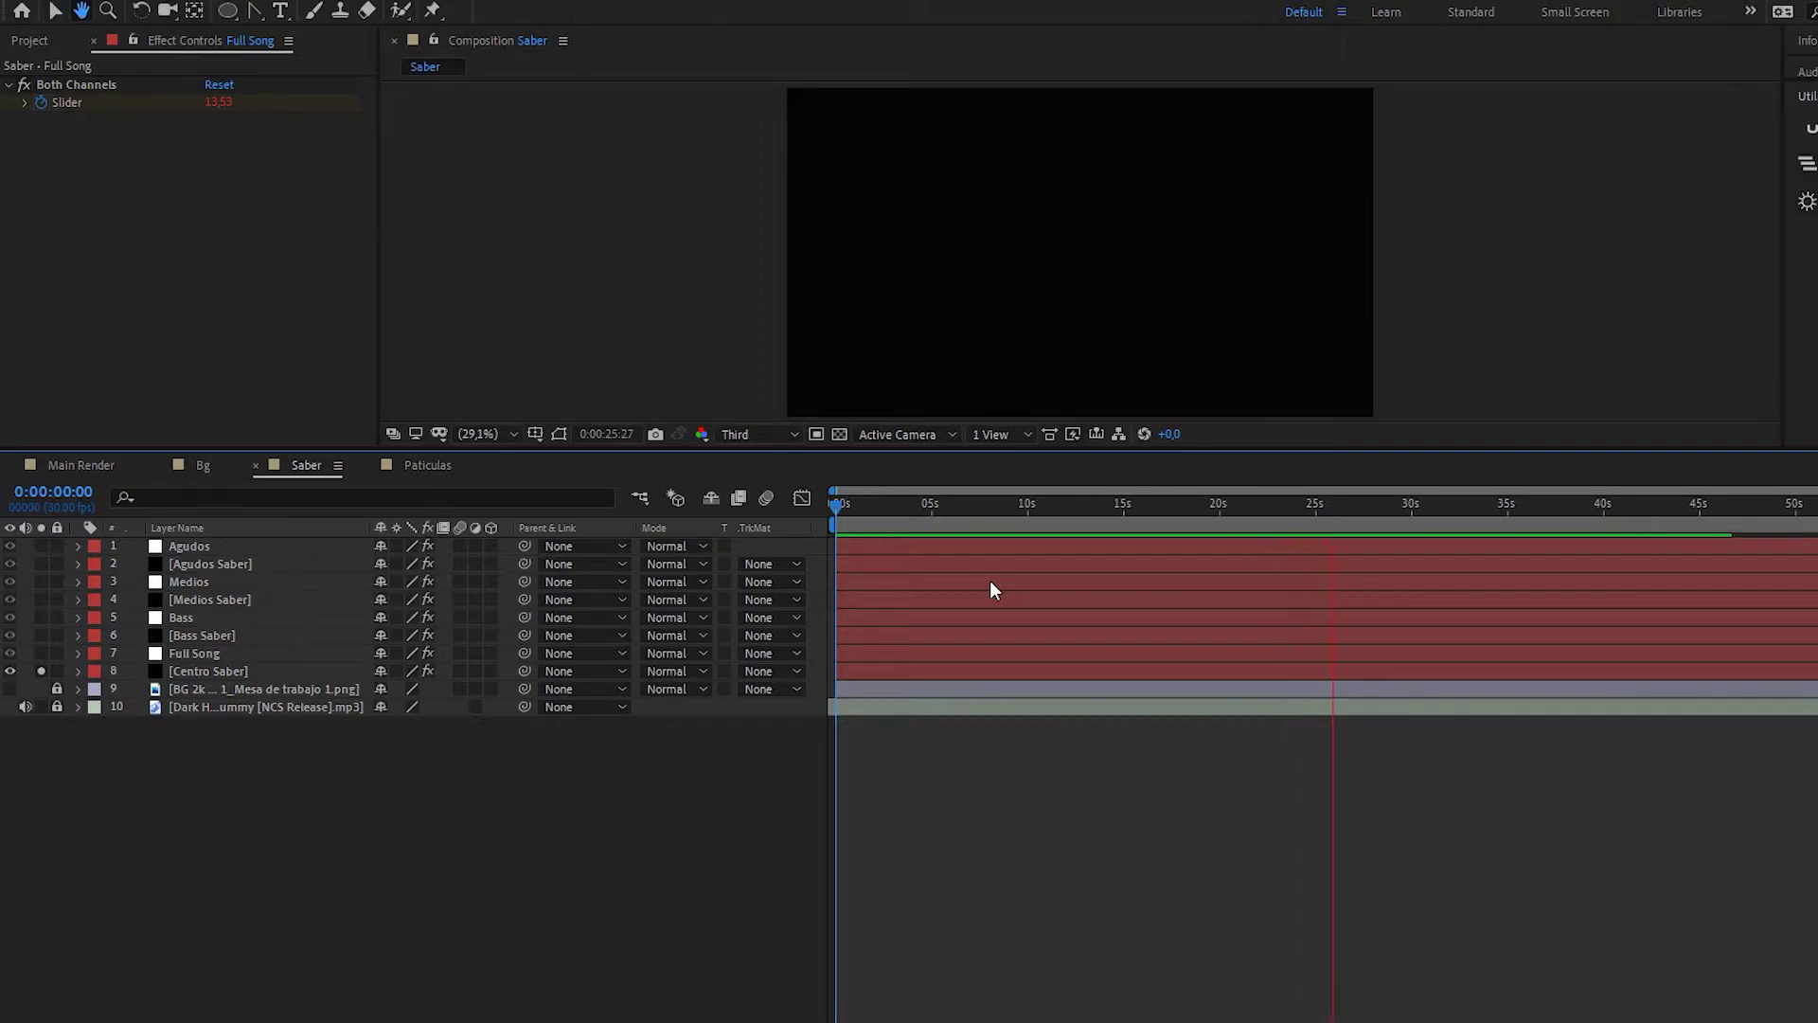
key("space")
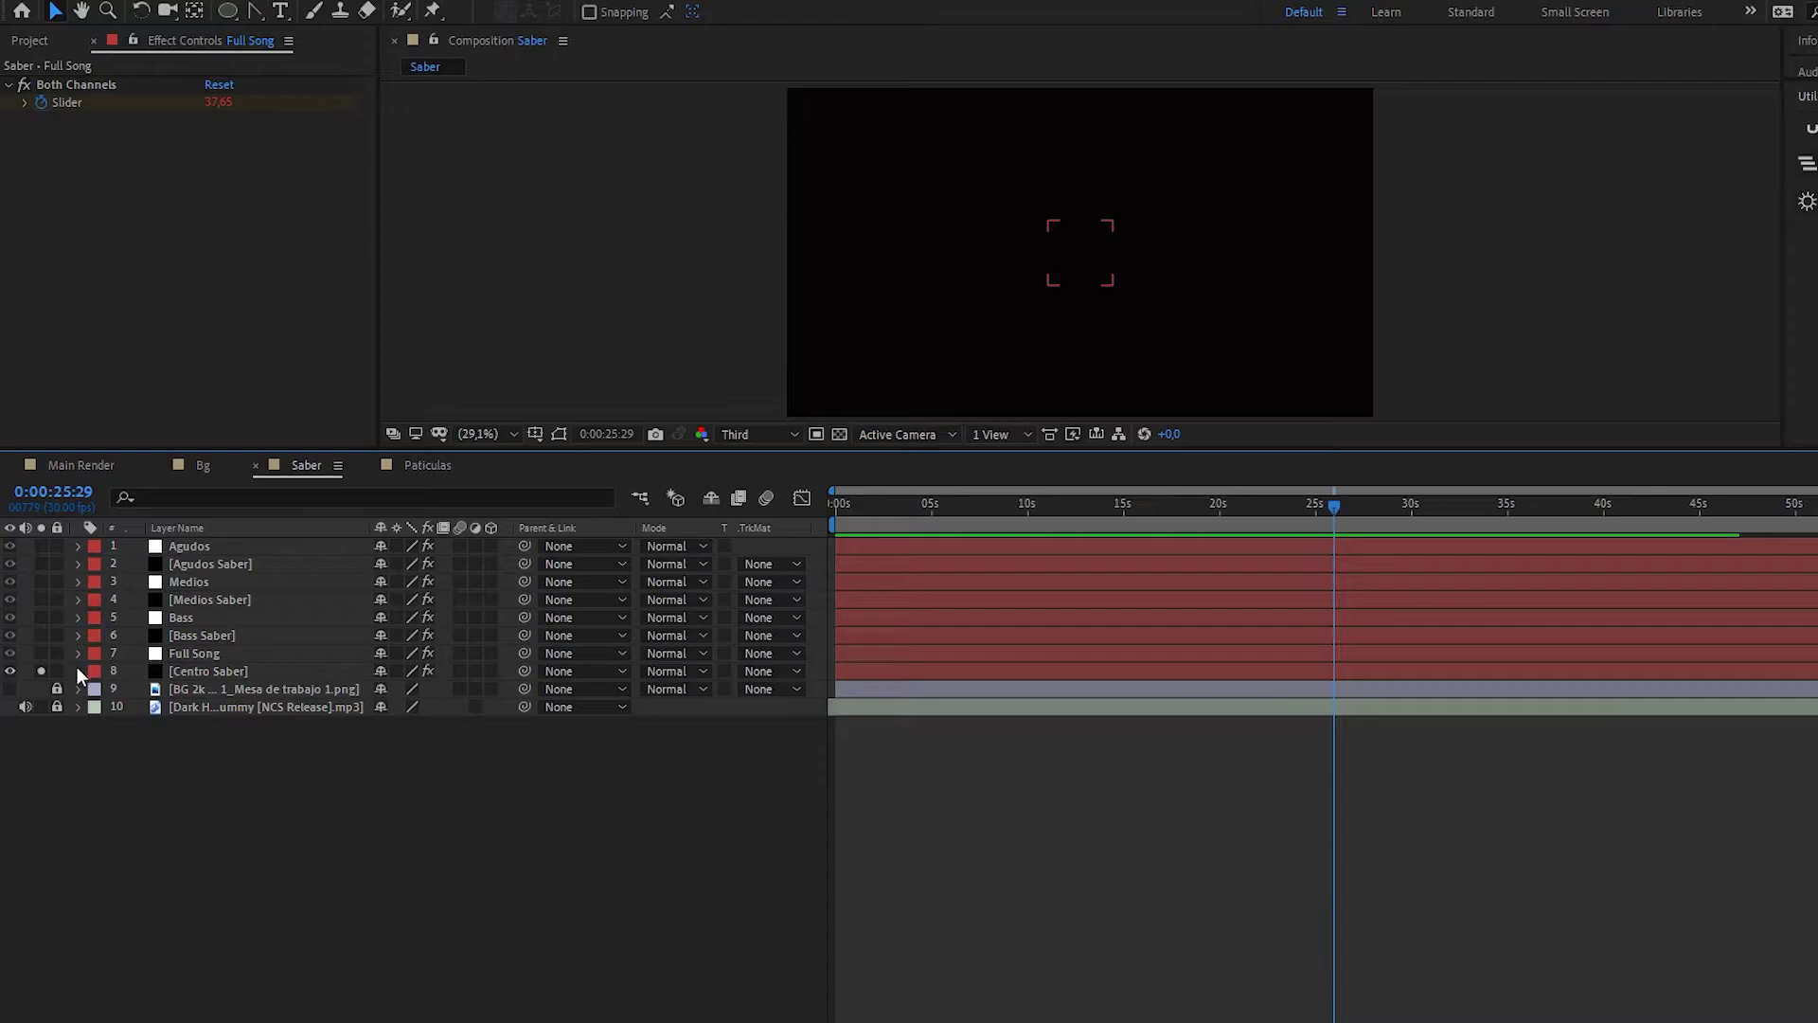
- Review Centro Saber's expressions, then reopen the Full Song layer's slider
left_click(78, 671)
scroll(65, 595, "down", 3)
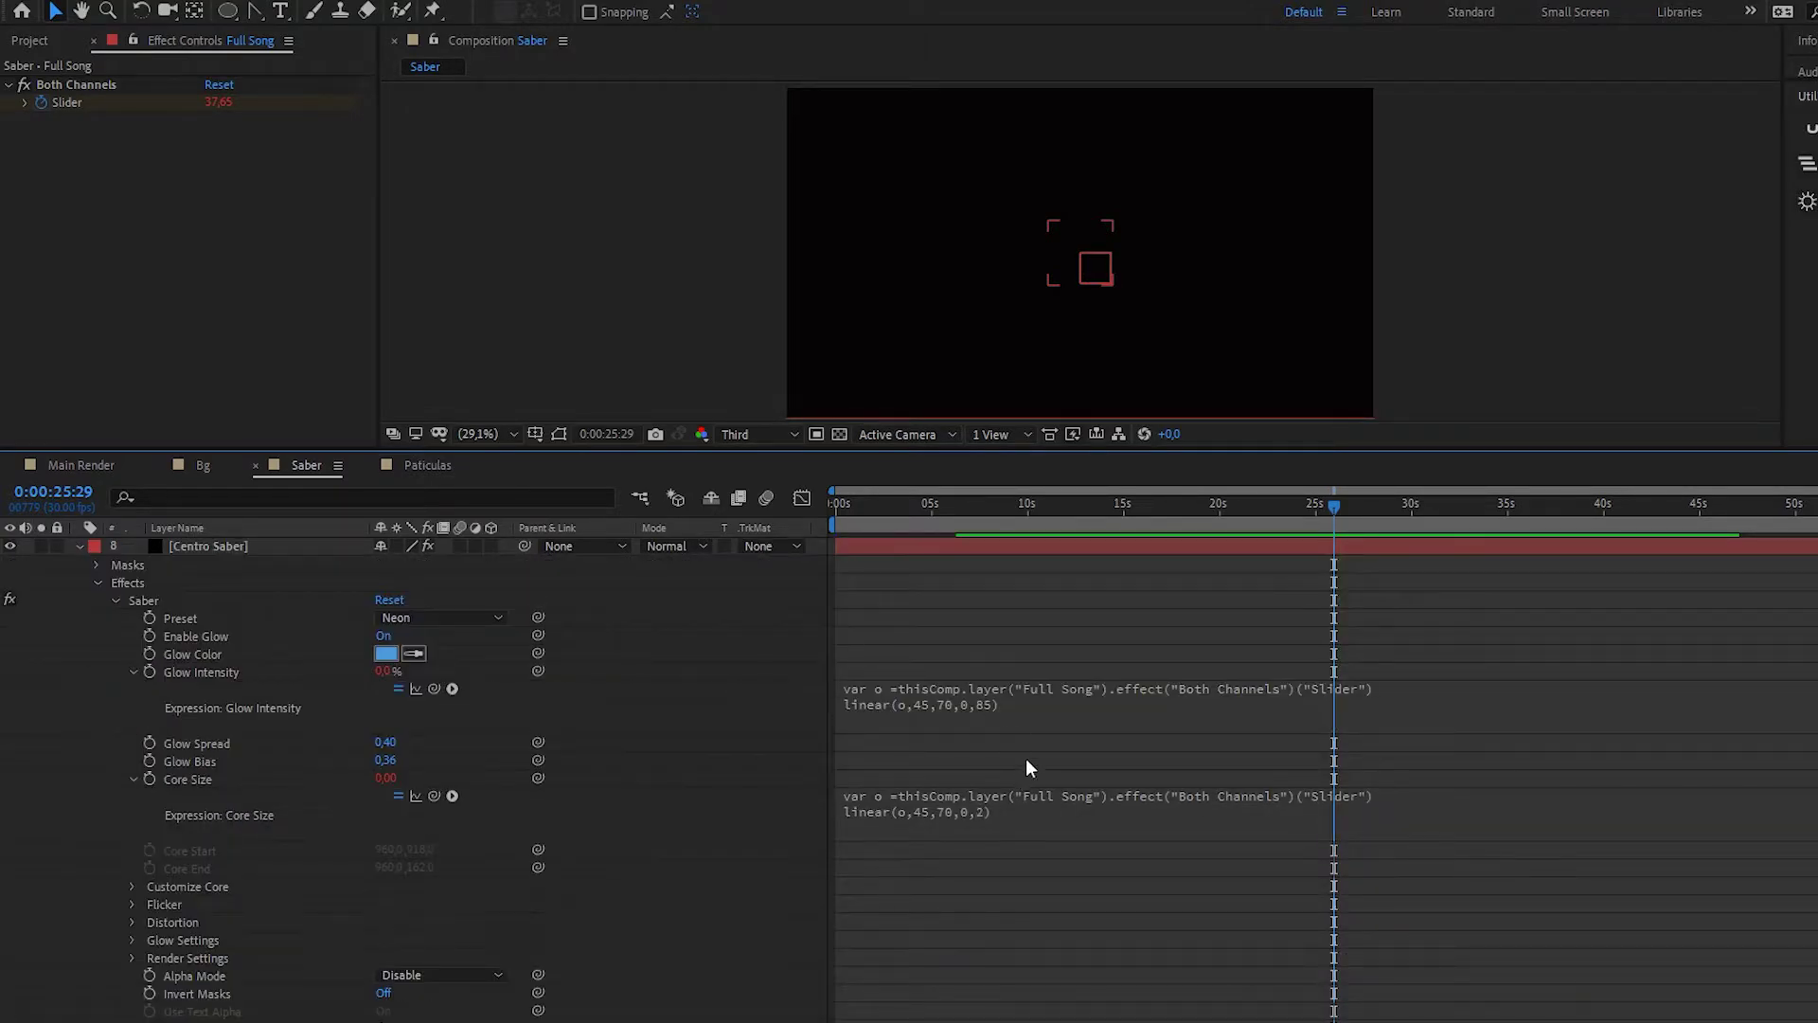
left_click(79, 544)
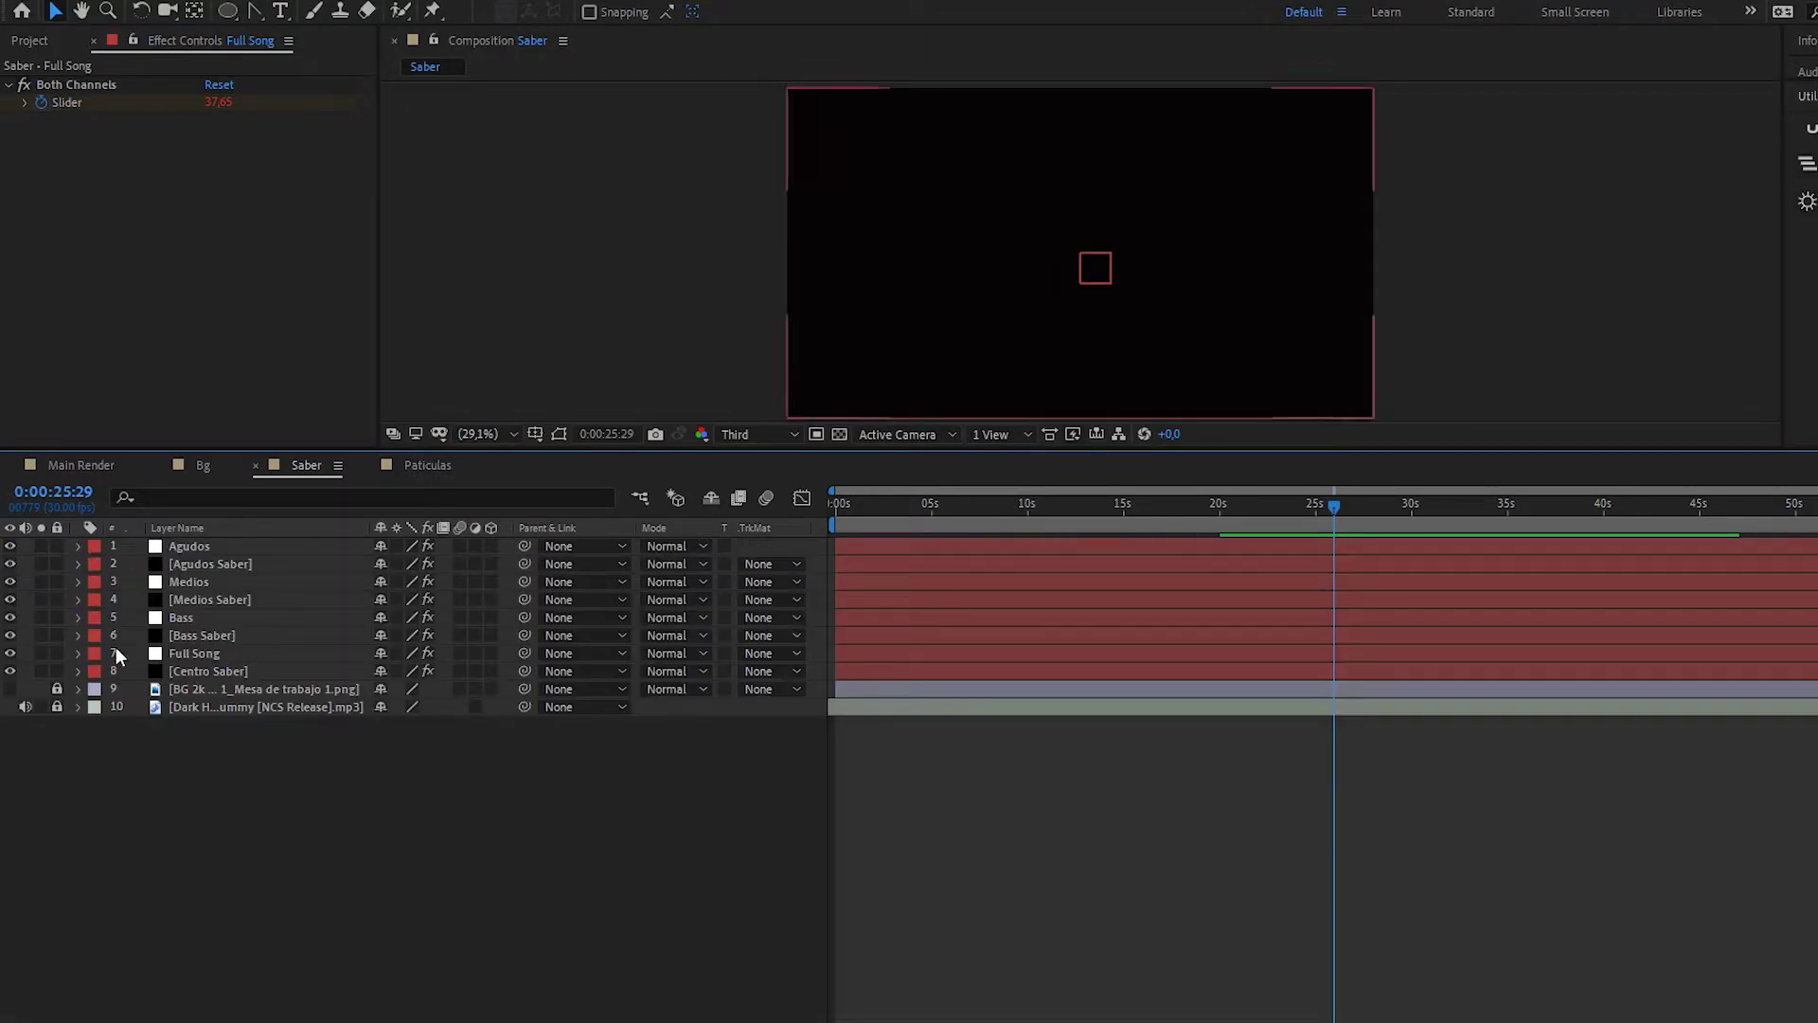
left_click(79, 655)
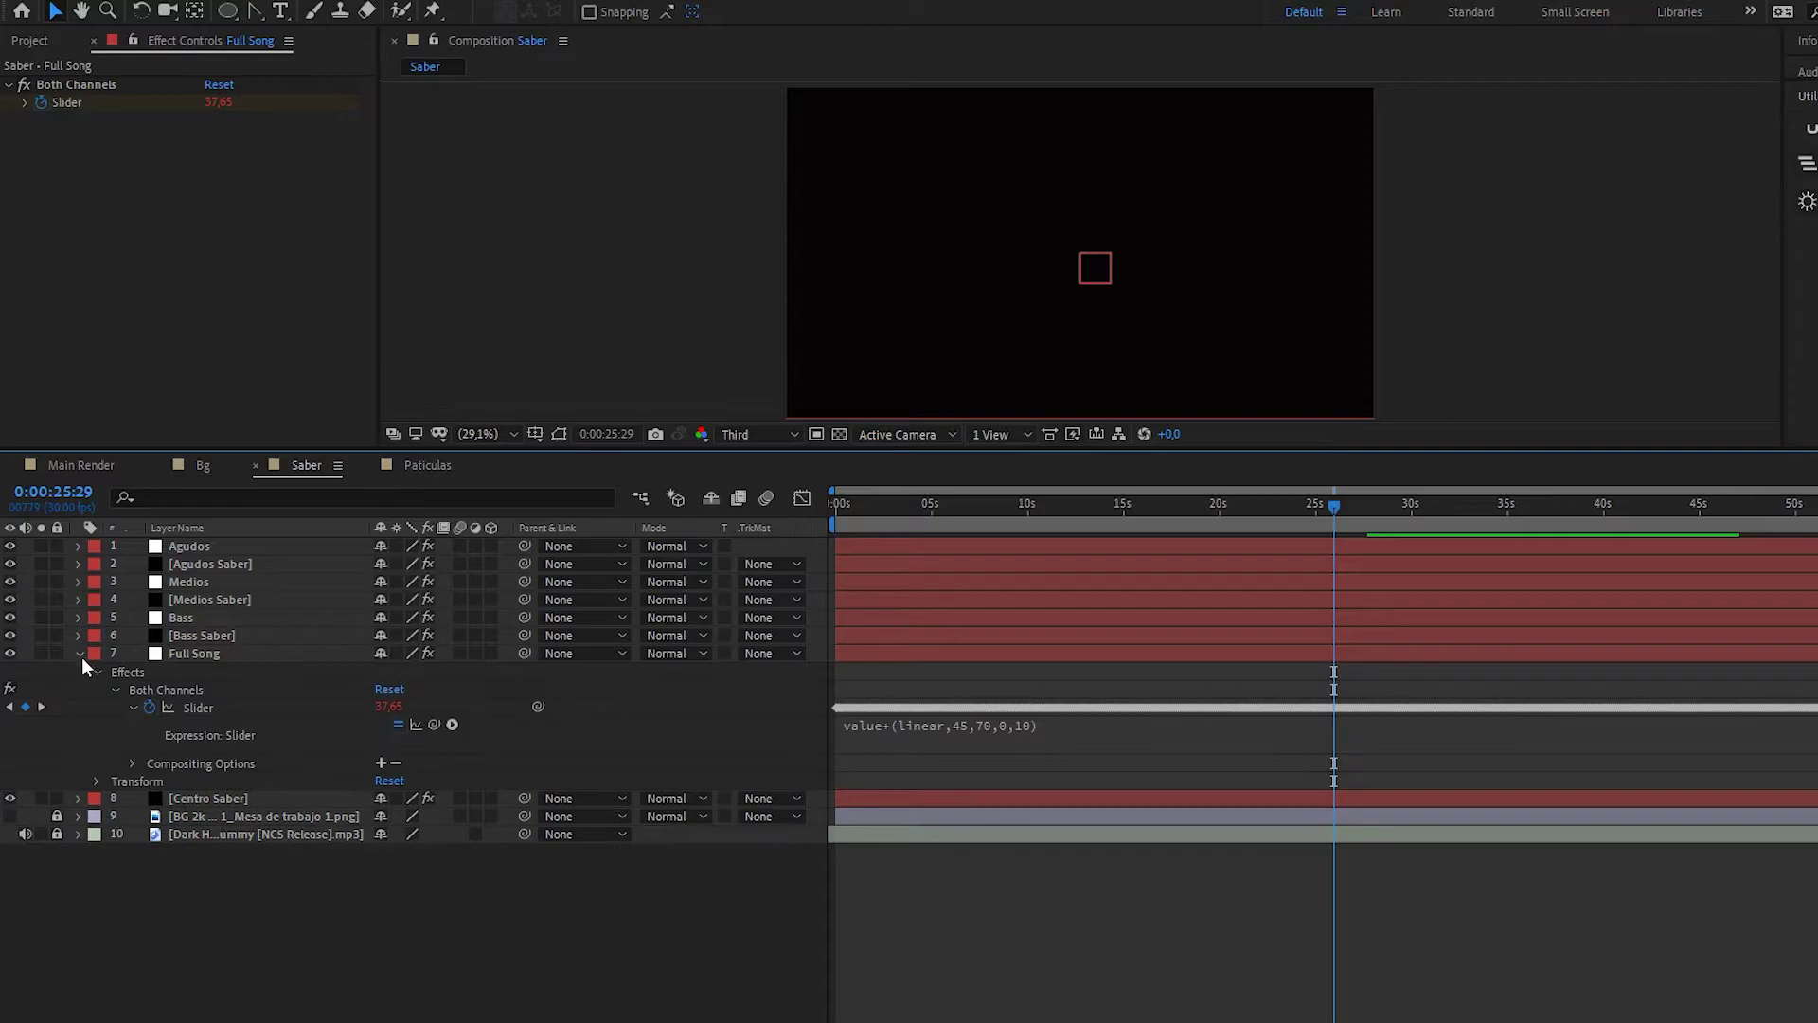
- Paste the linear expression onto the Bass slider, edit it to value+(linear,70,80,0,10), and return to frame 0
left_click(1004, 722)
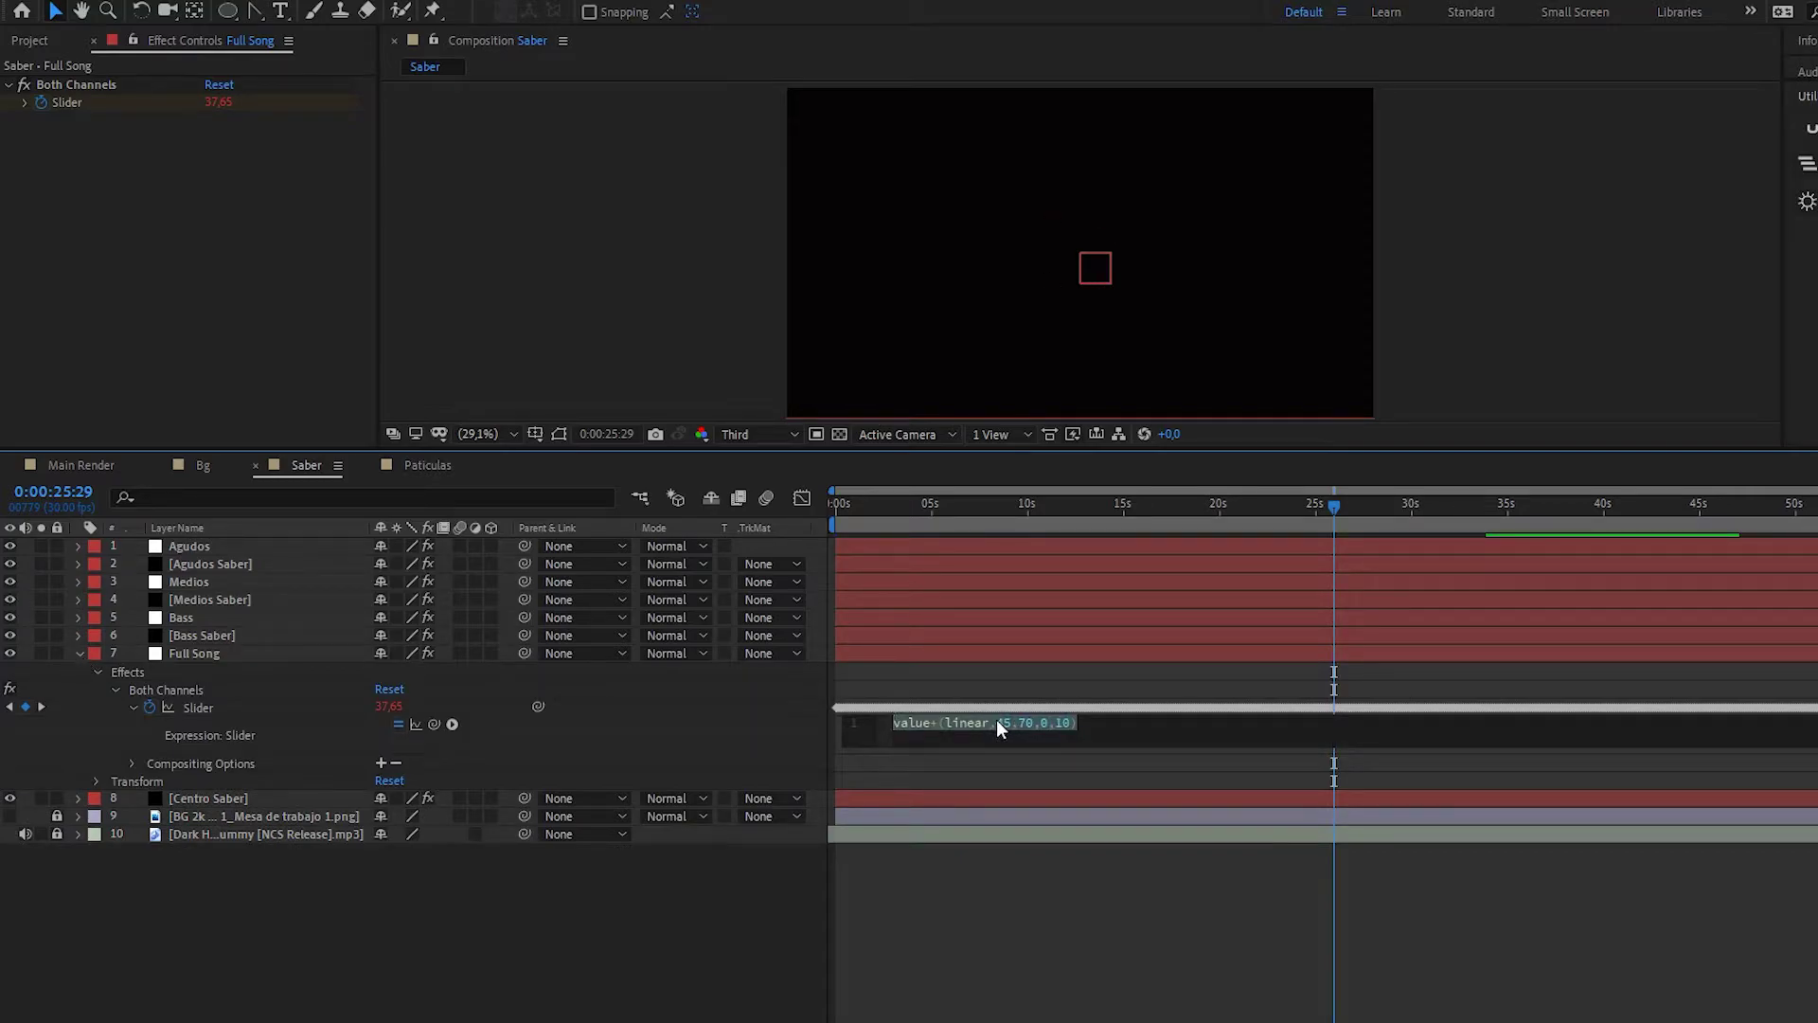
left_click(80, 654)
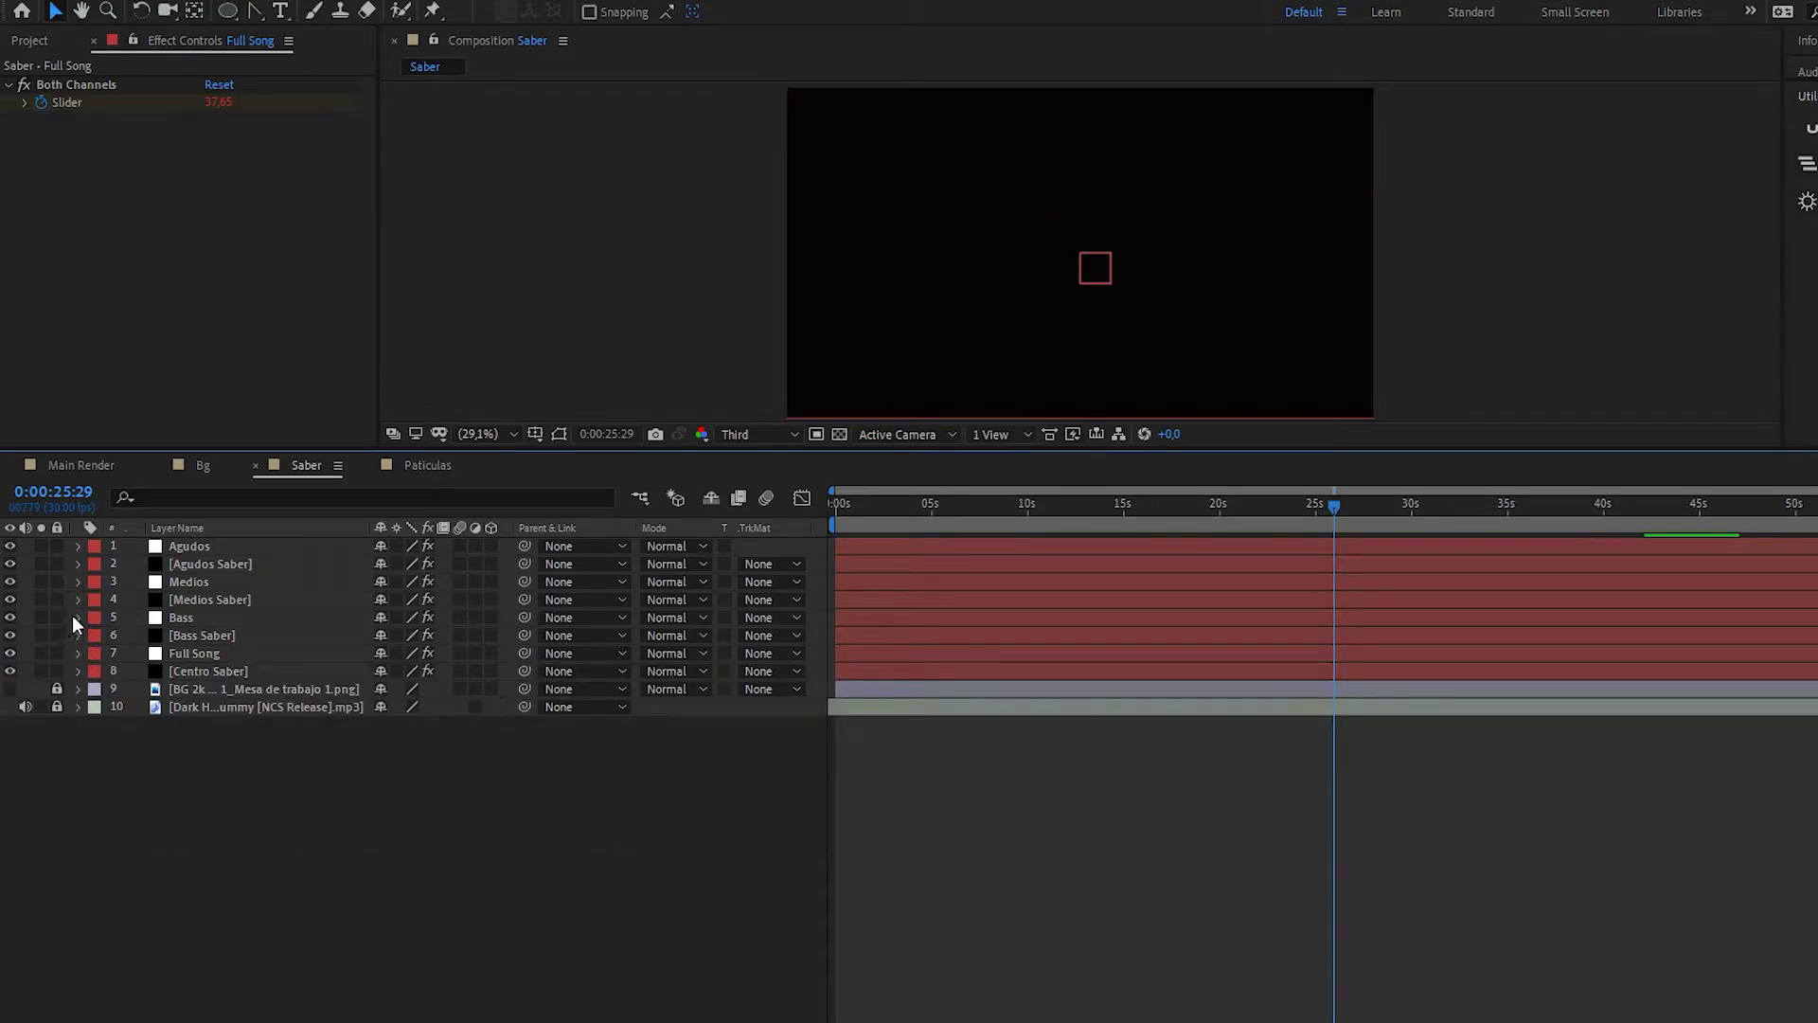
left_click(76, 616)
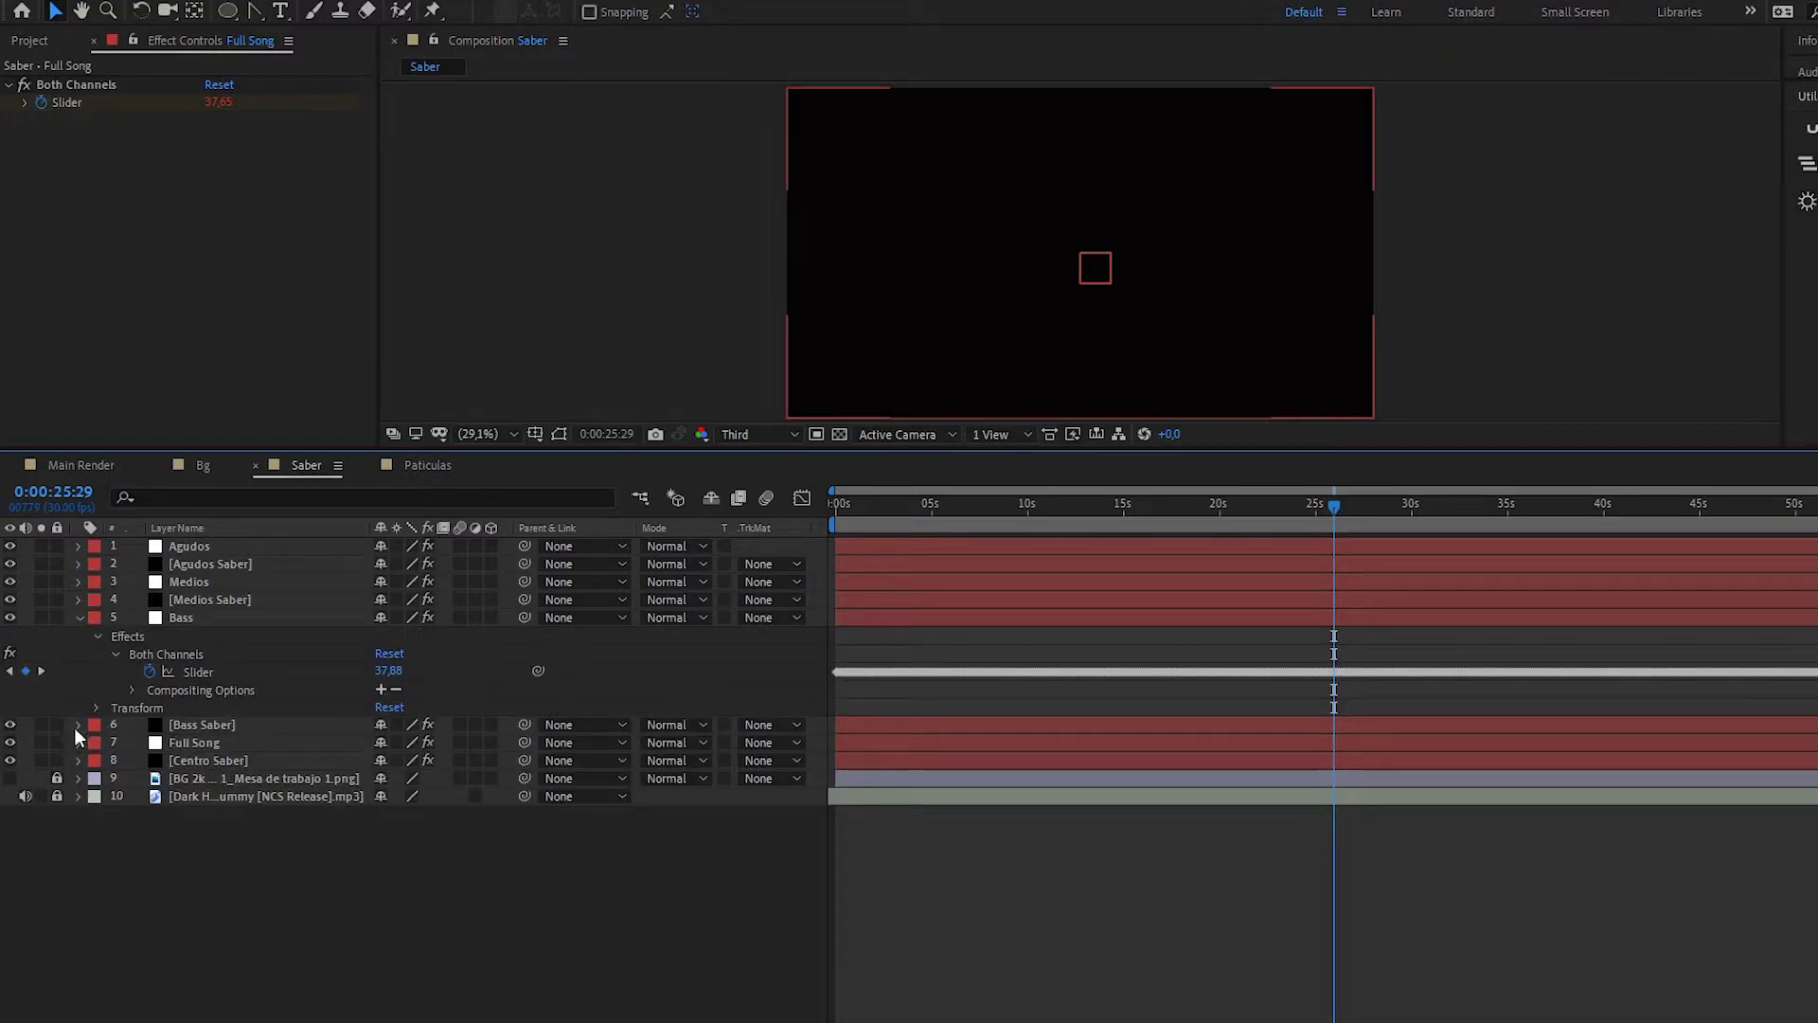
left_click(148, 670, "alt")
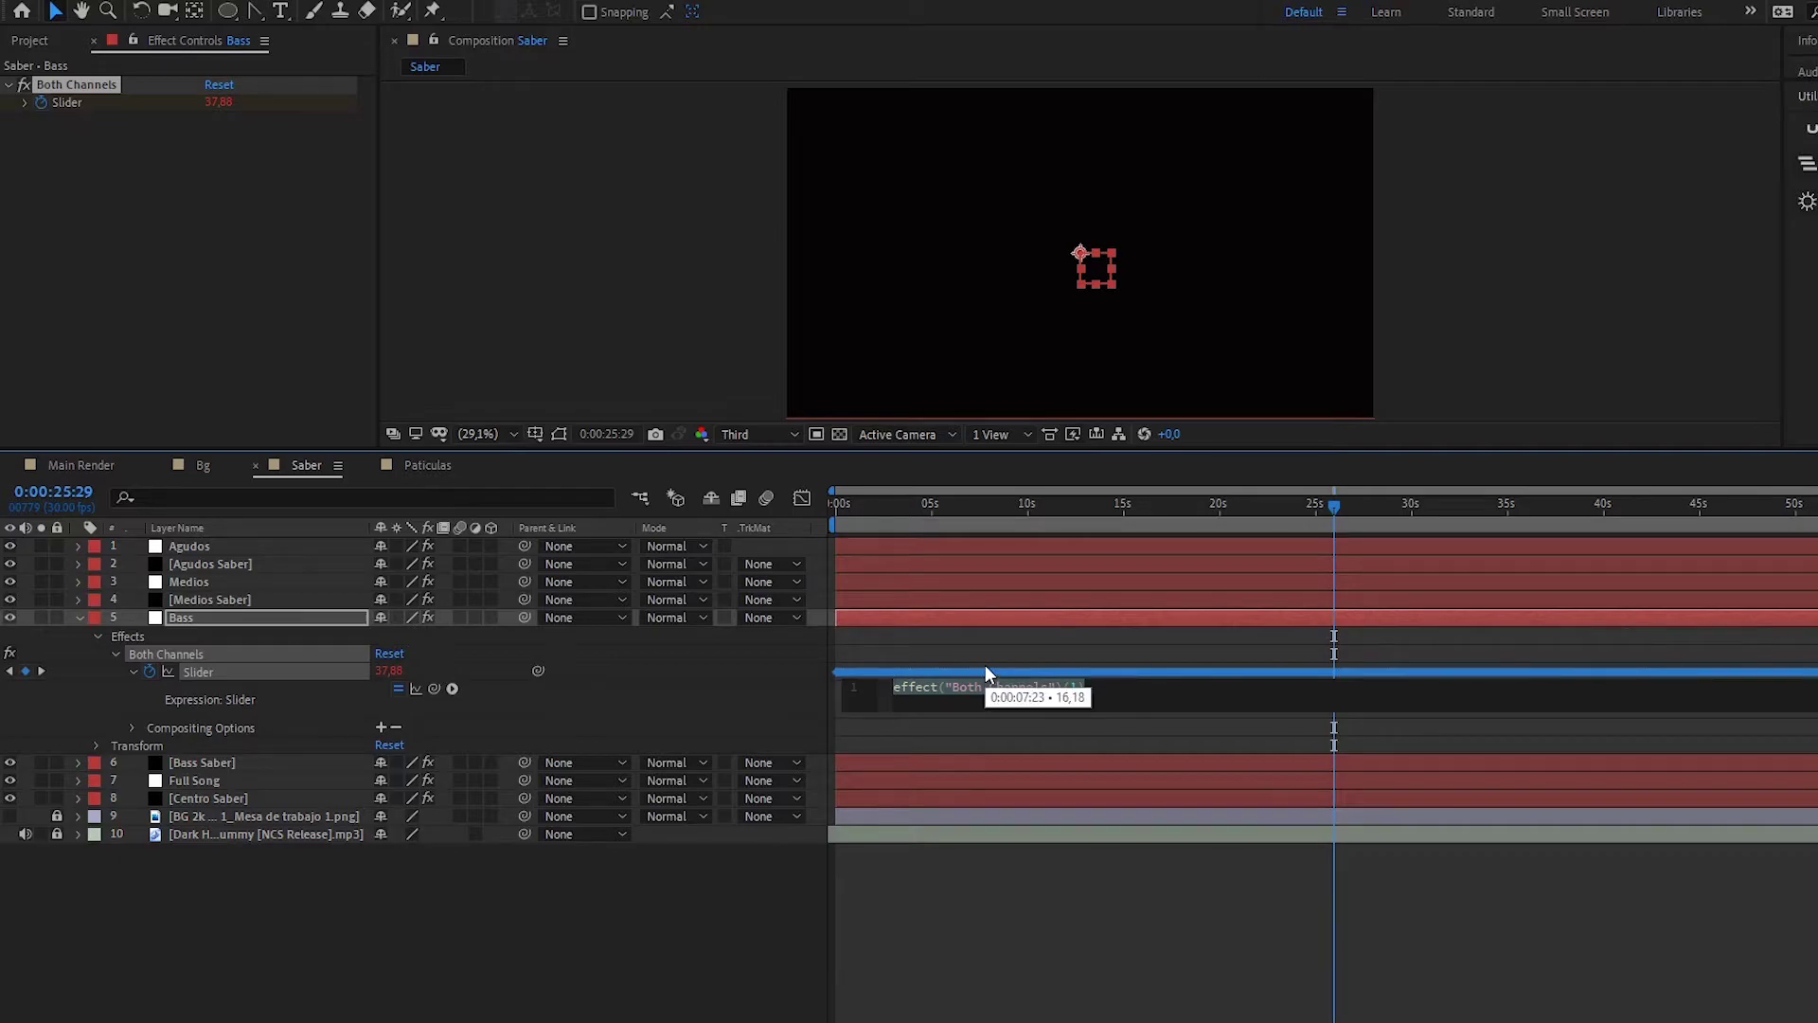
type("value+(linear,45,70,0,10)")
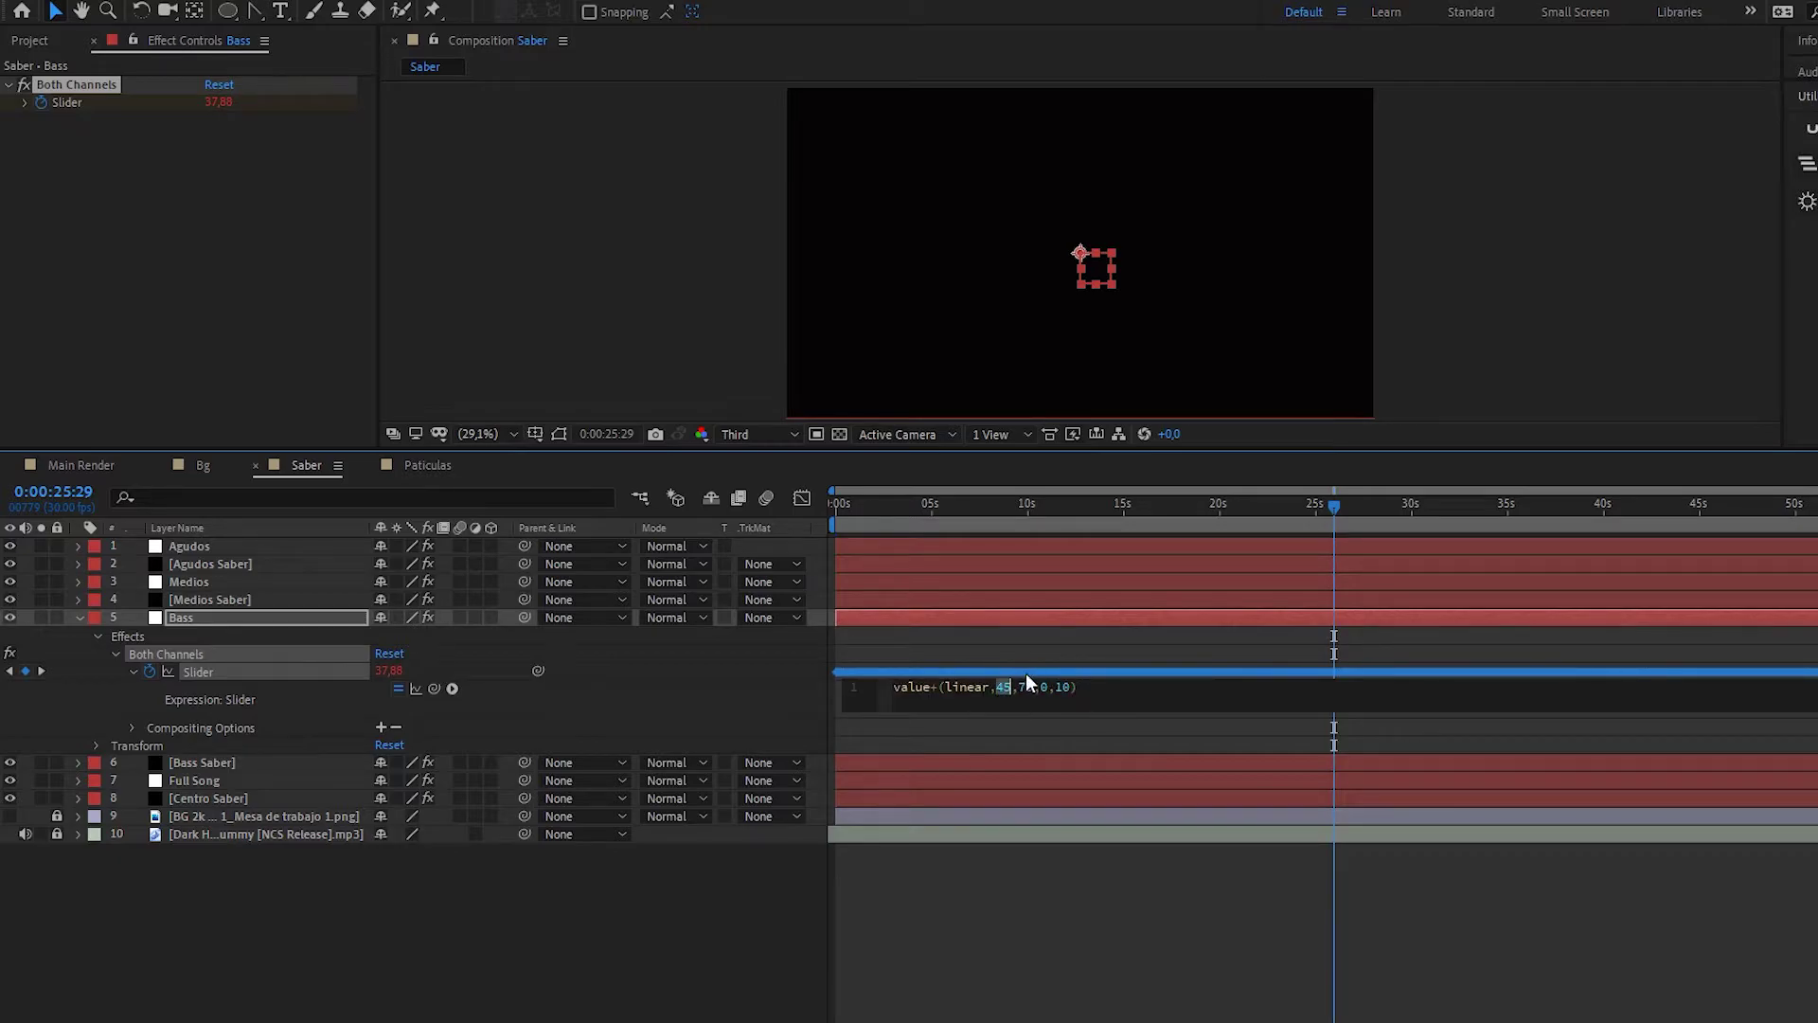
type("70")
left_click(954, 642)
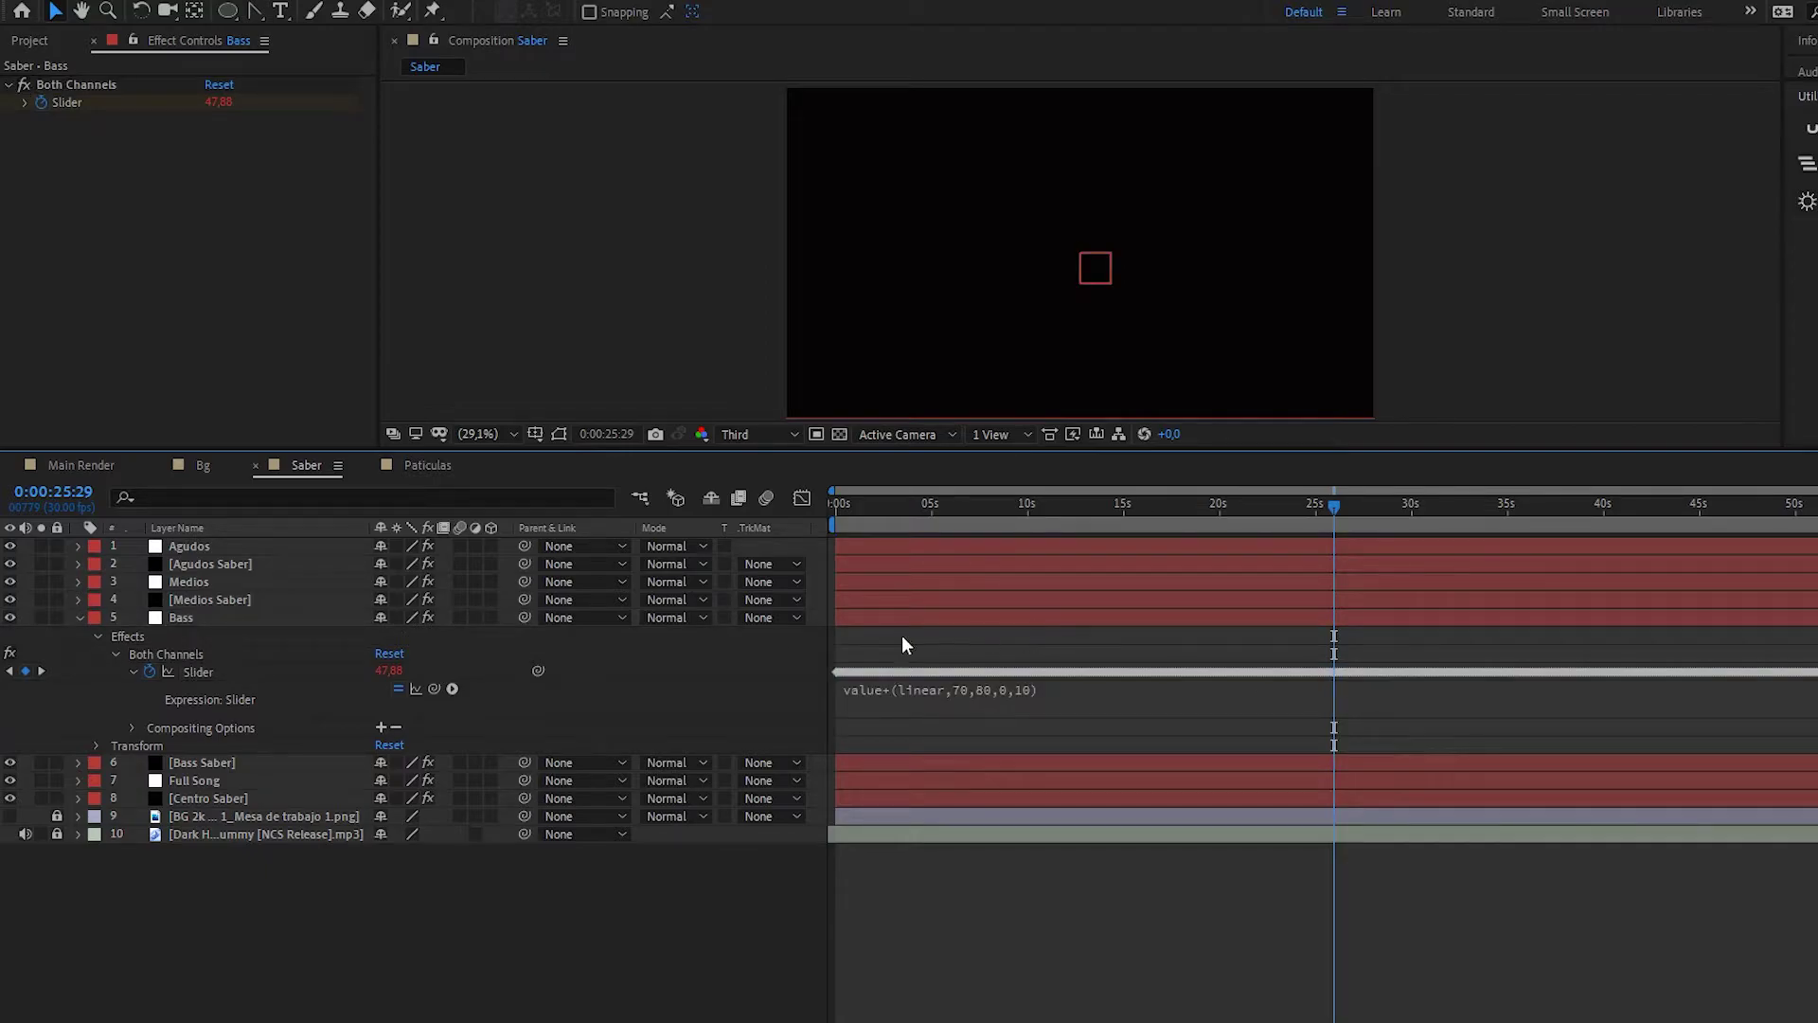
left_click(78, 618)
key("Home")
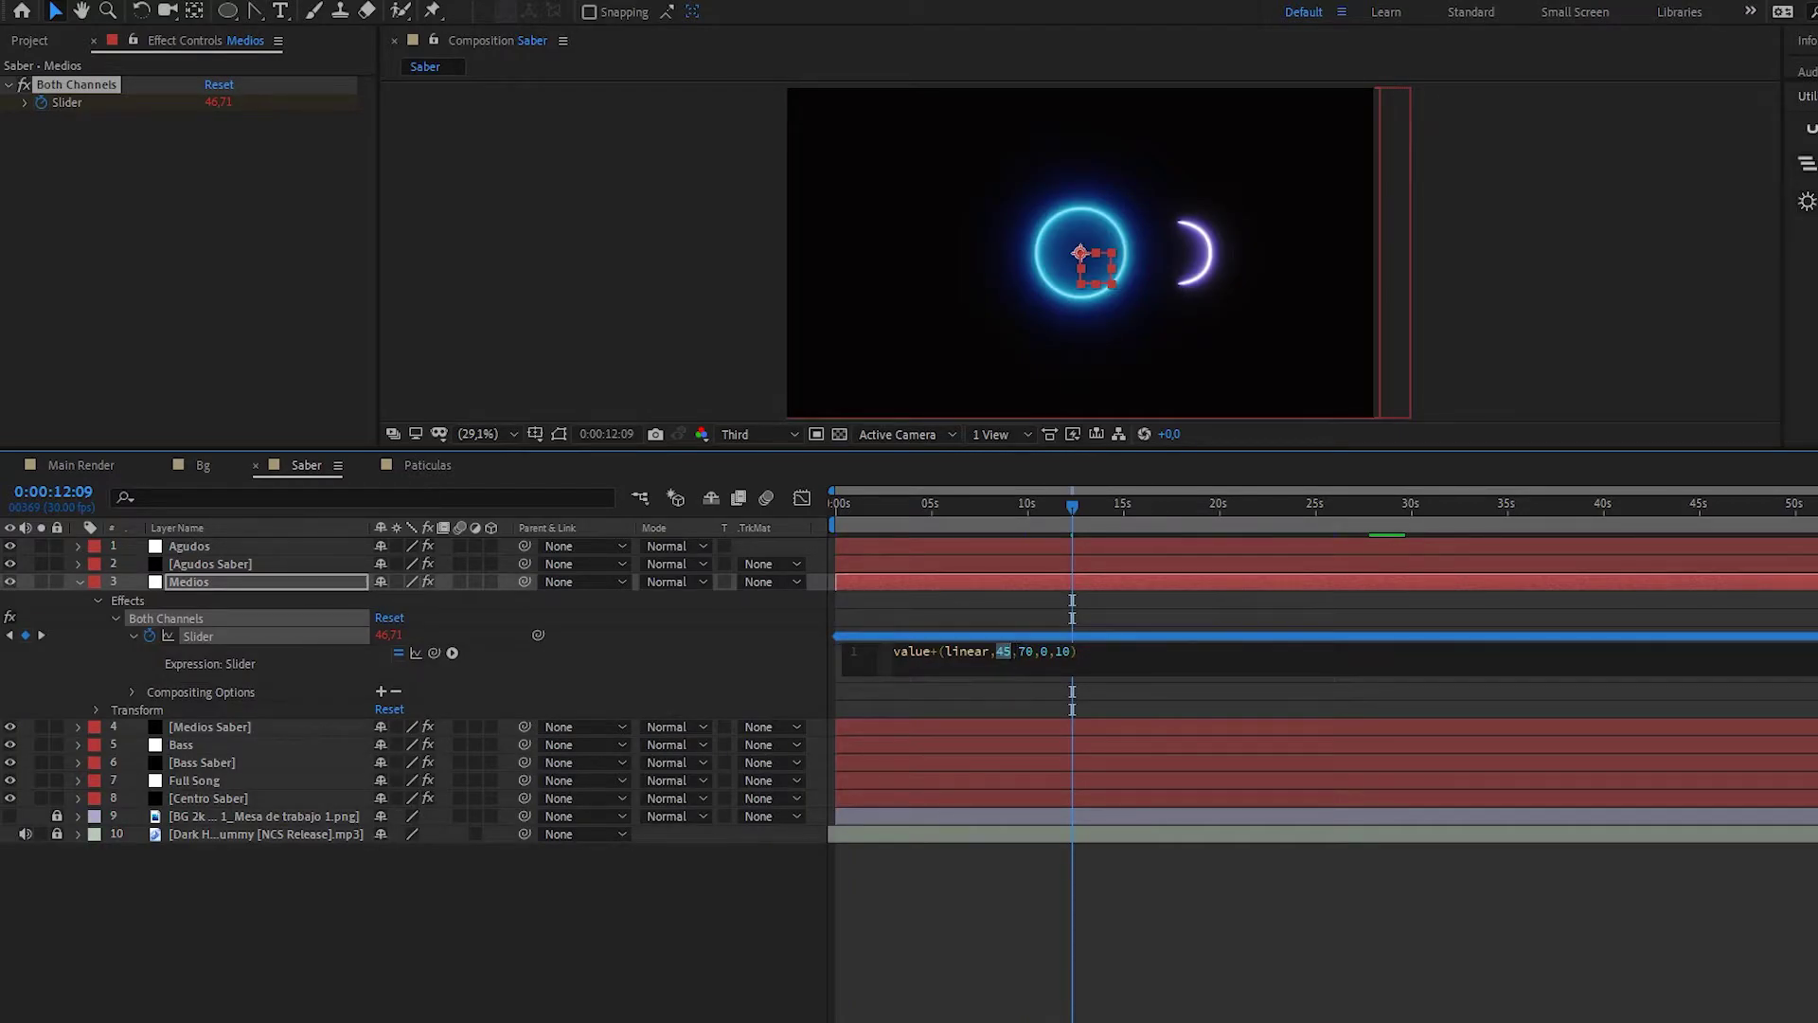
- Change Medios' expression to value+(linear,45,55,0,10), scrub to about 9 s, and reveal Agudos' slider
left_click(1002, 652)
type("55")
left_click(968, 747)
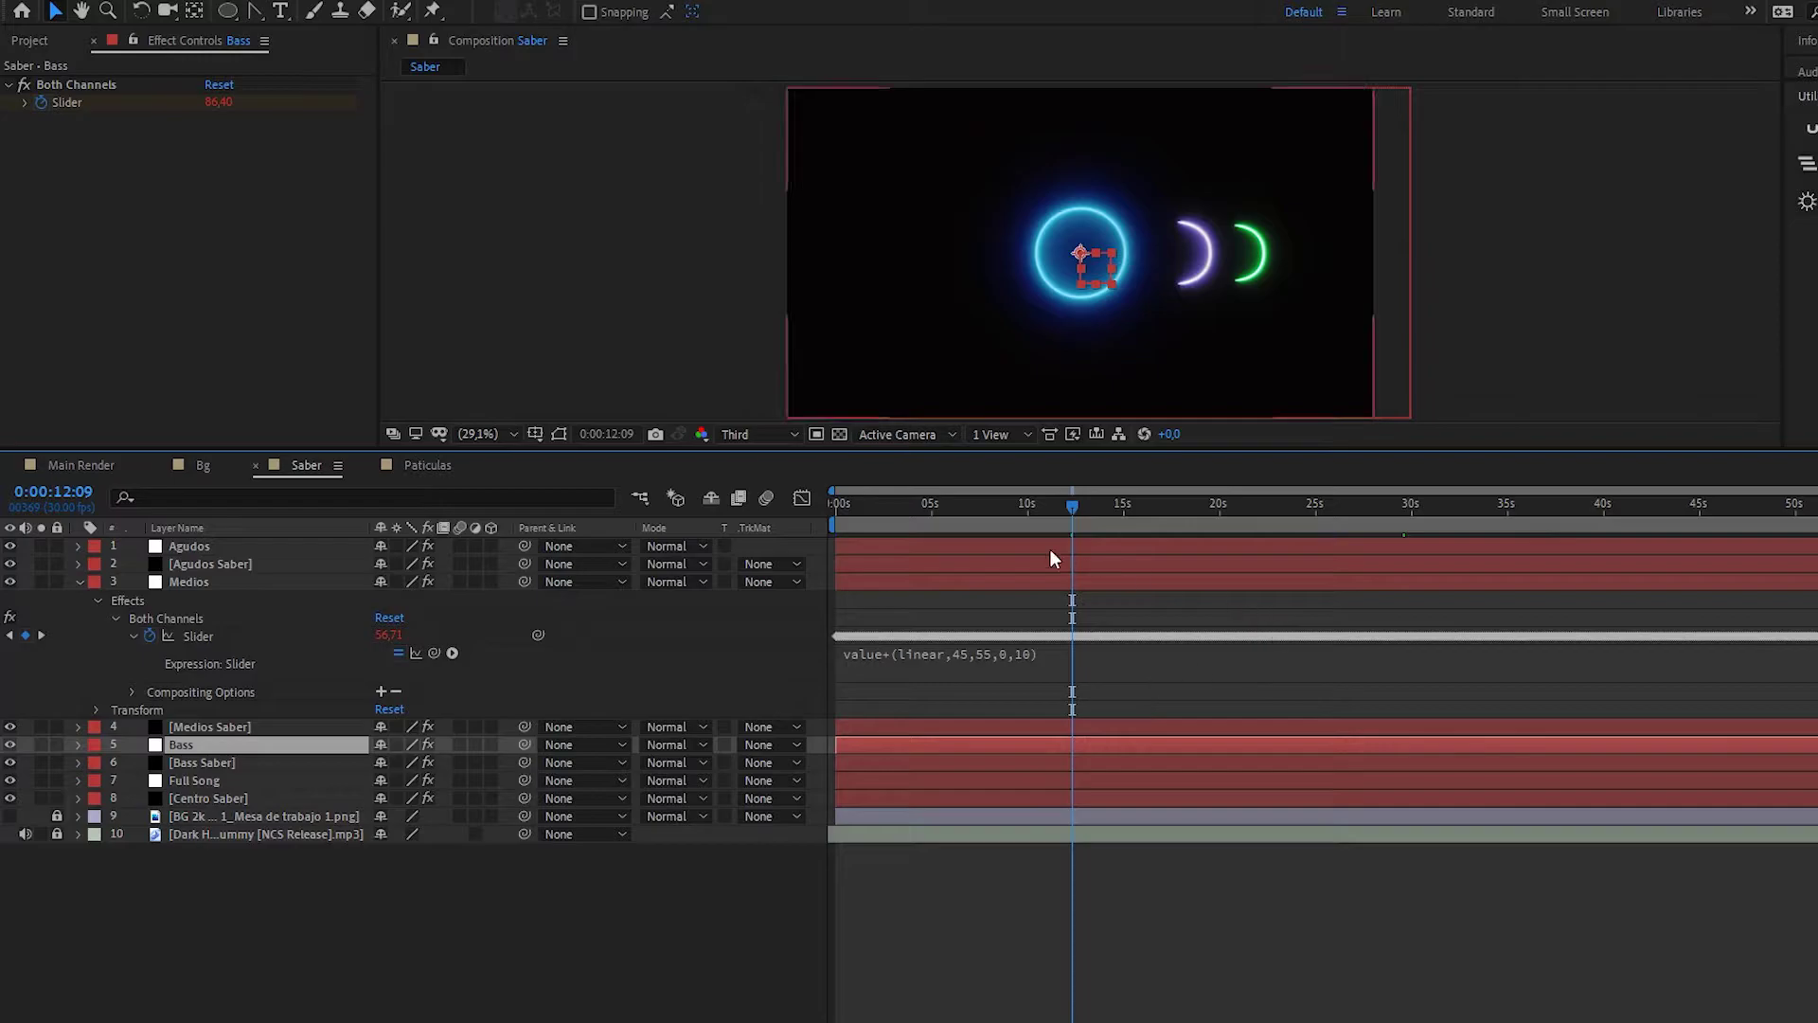
mouse_move(1072, 508)
left_mouse_down()
mouse_move(1013, 508)
mouse_move(1121, 485)
mouse_move(1005, 487)
left_mouse_up()
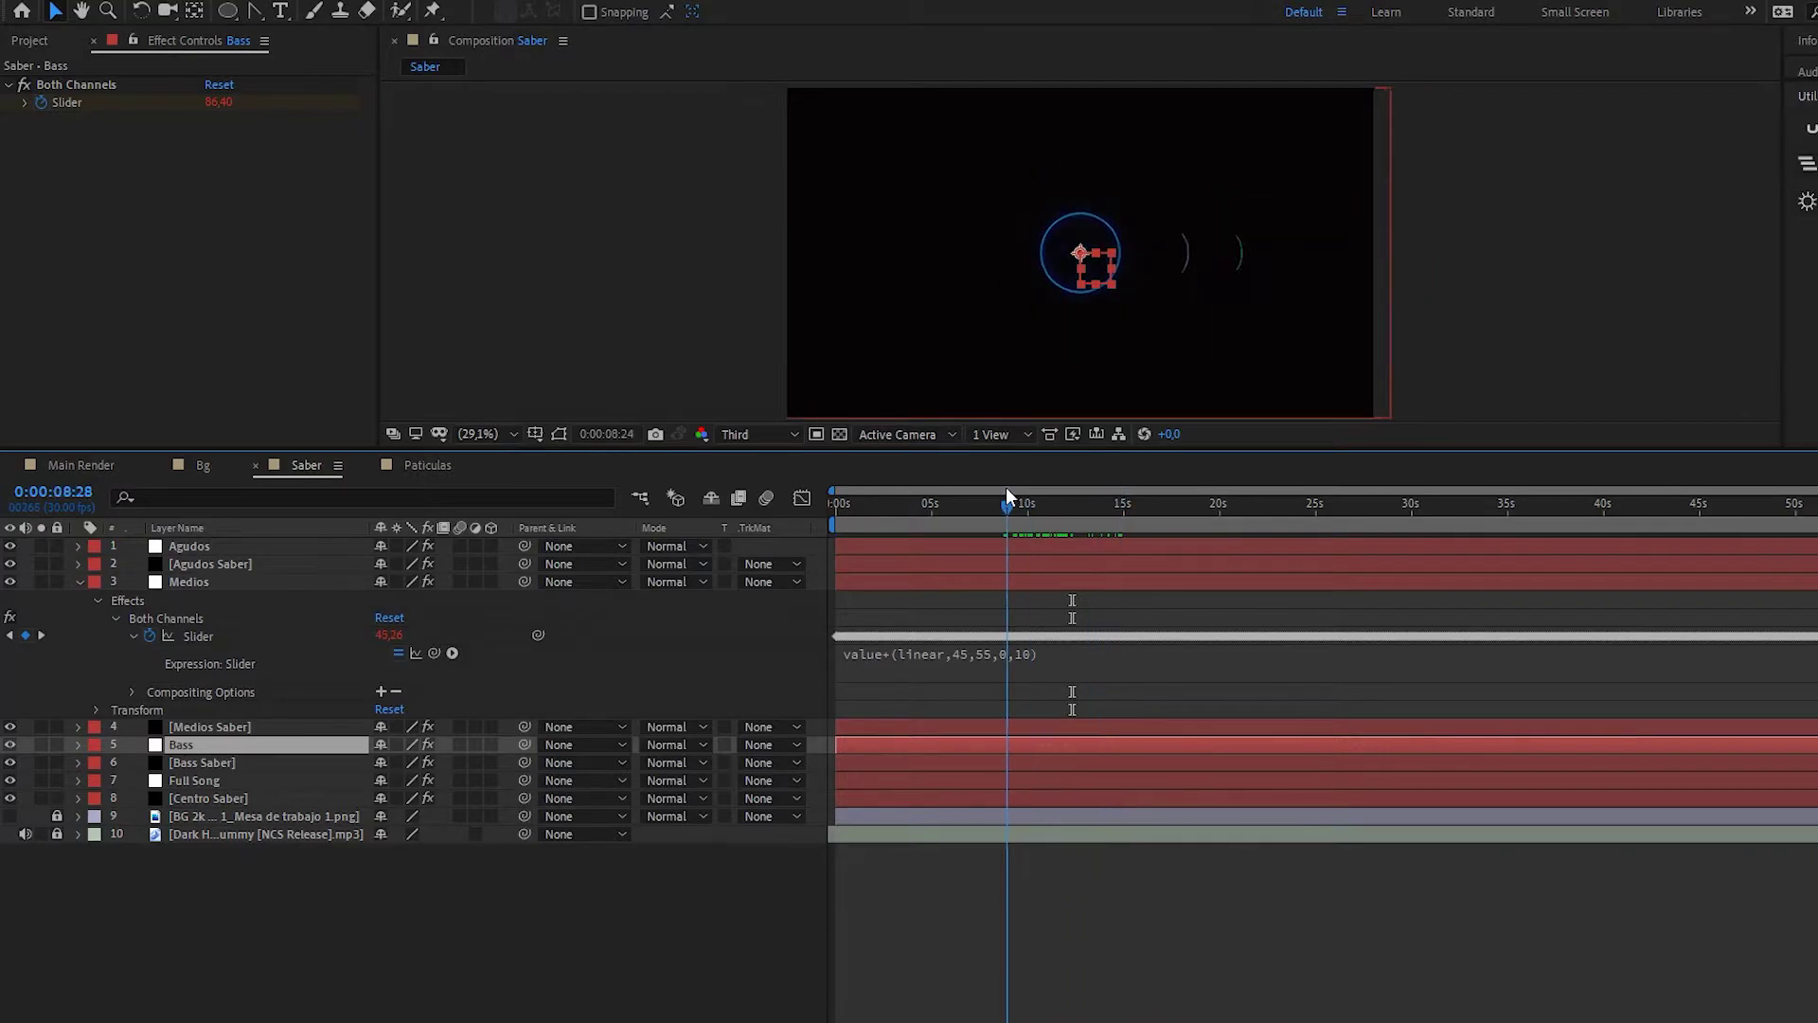
left_click(80, 545)
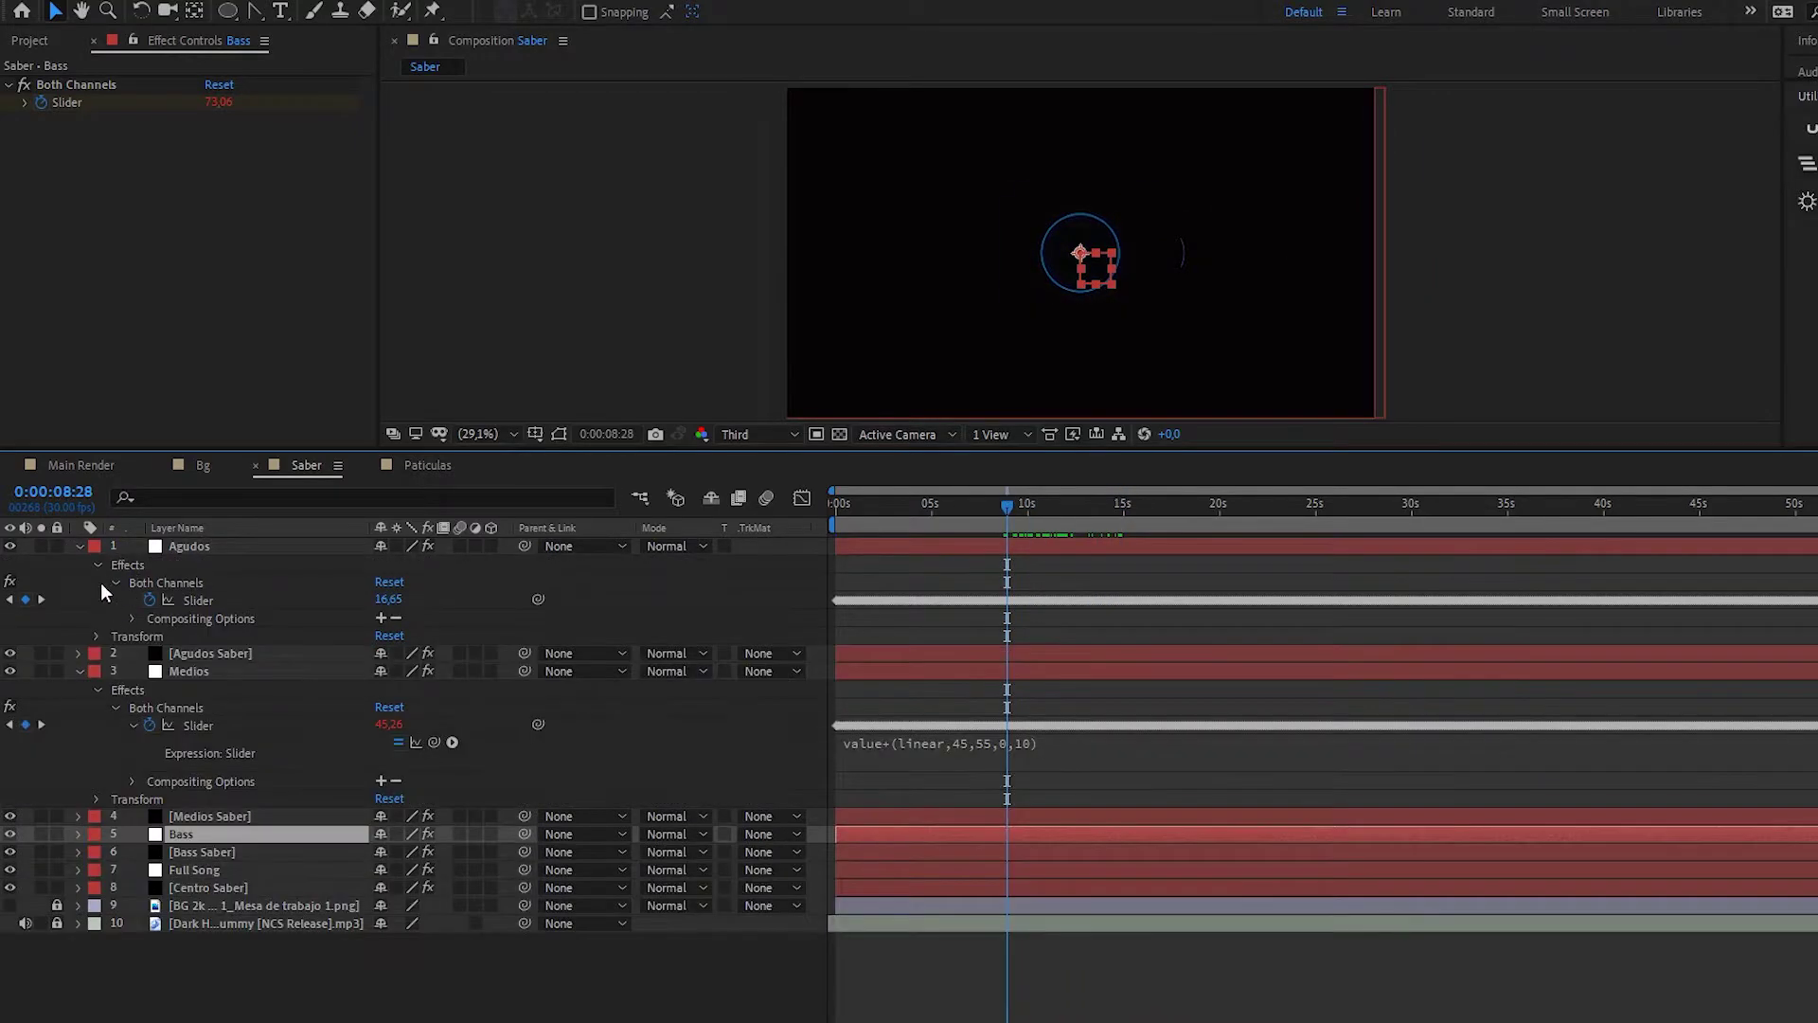
- Give the Agudos slider the expression value+(linear,38,51,0,10)
left_click(150, 599, "alt")
type("value+(linear,45,70,0,10)")
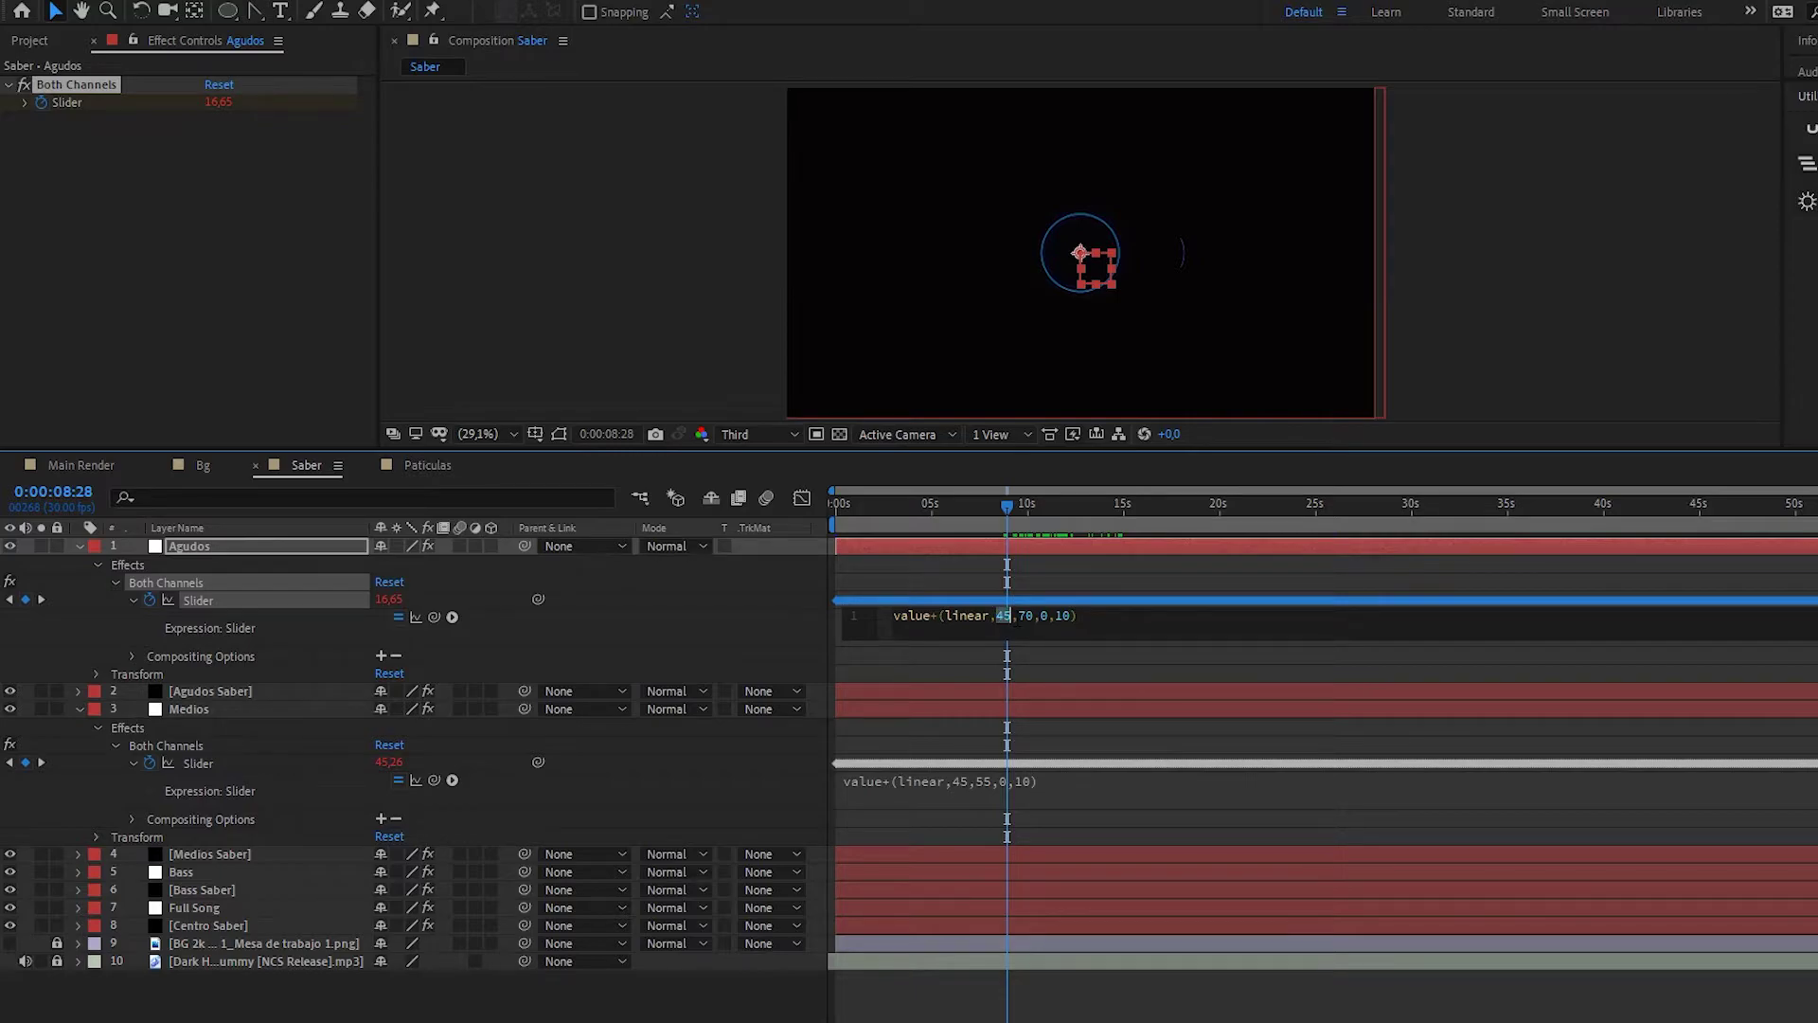
type("38,")
type("51")
left_click(917, 667)
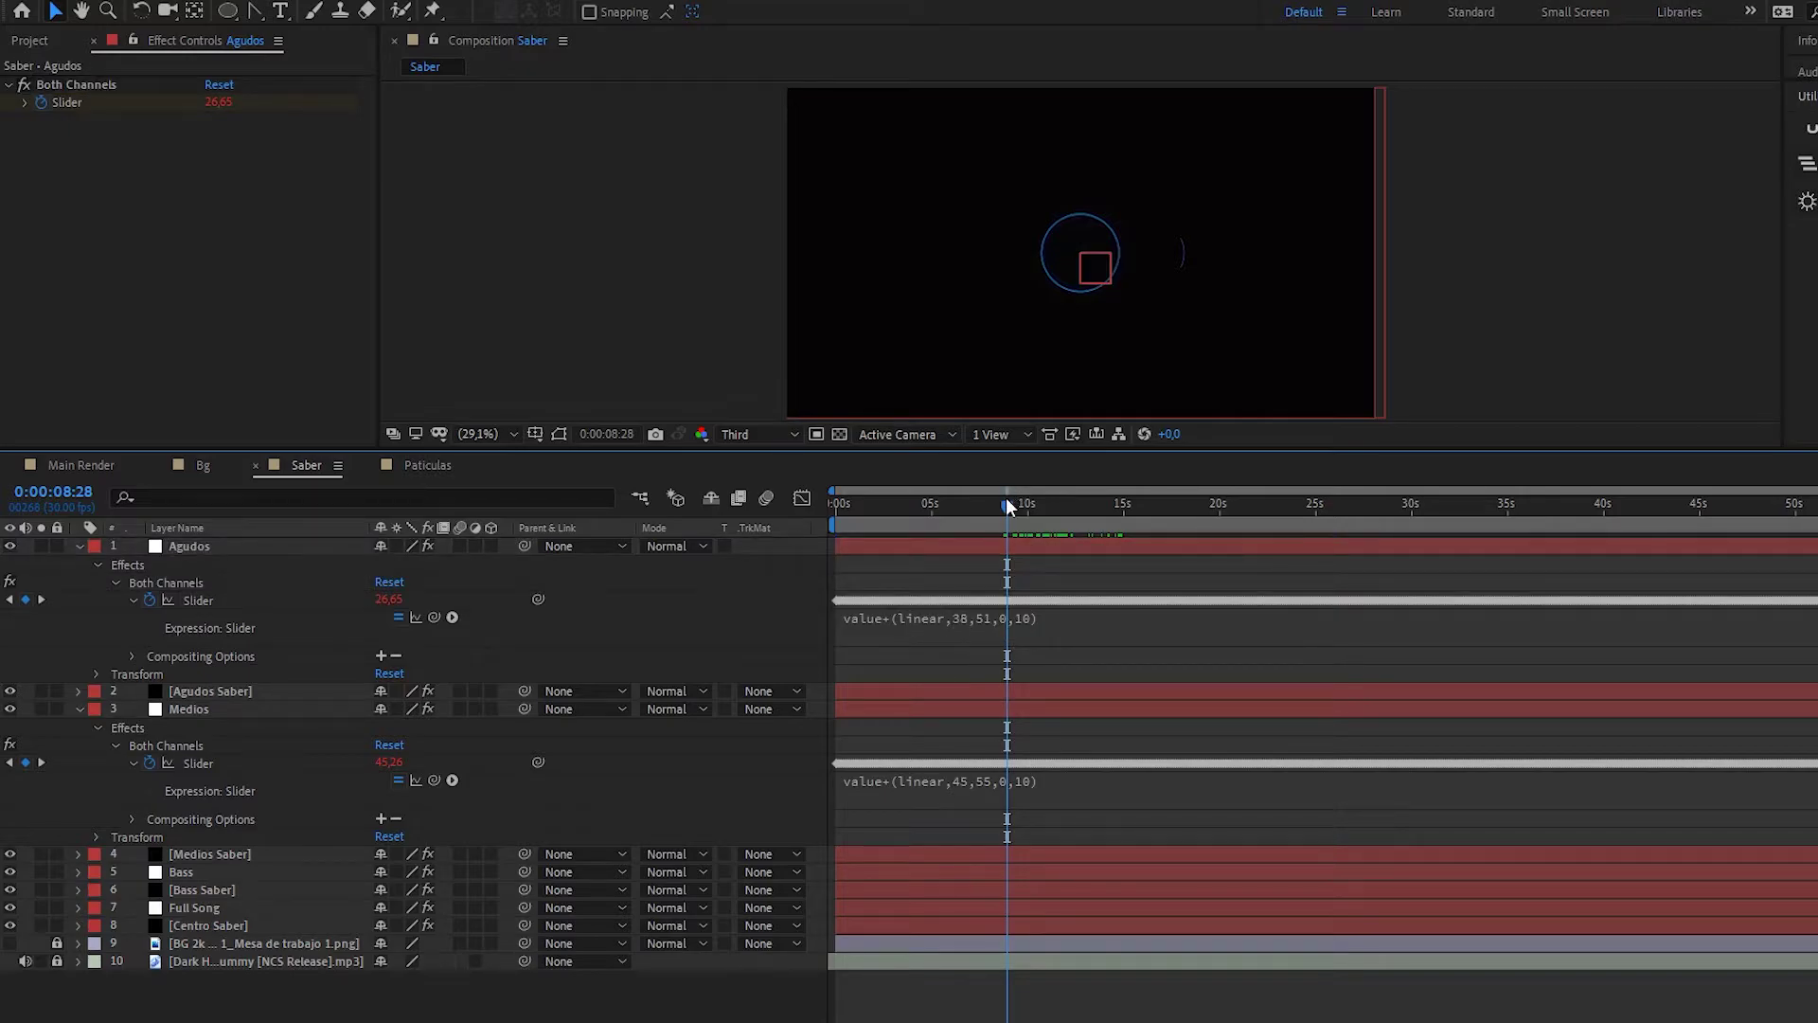
- Collapse the Agudos and Medios layers and preview the comp with music from the first frame
left_click_drag(1005, 504, 805, 531)
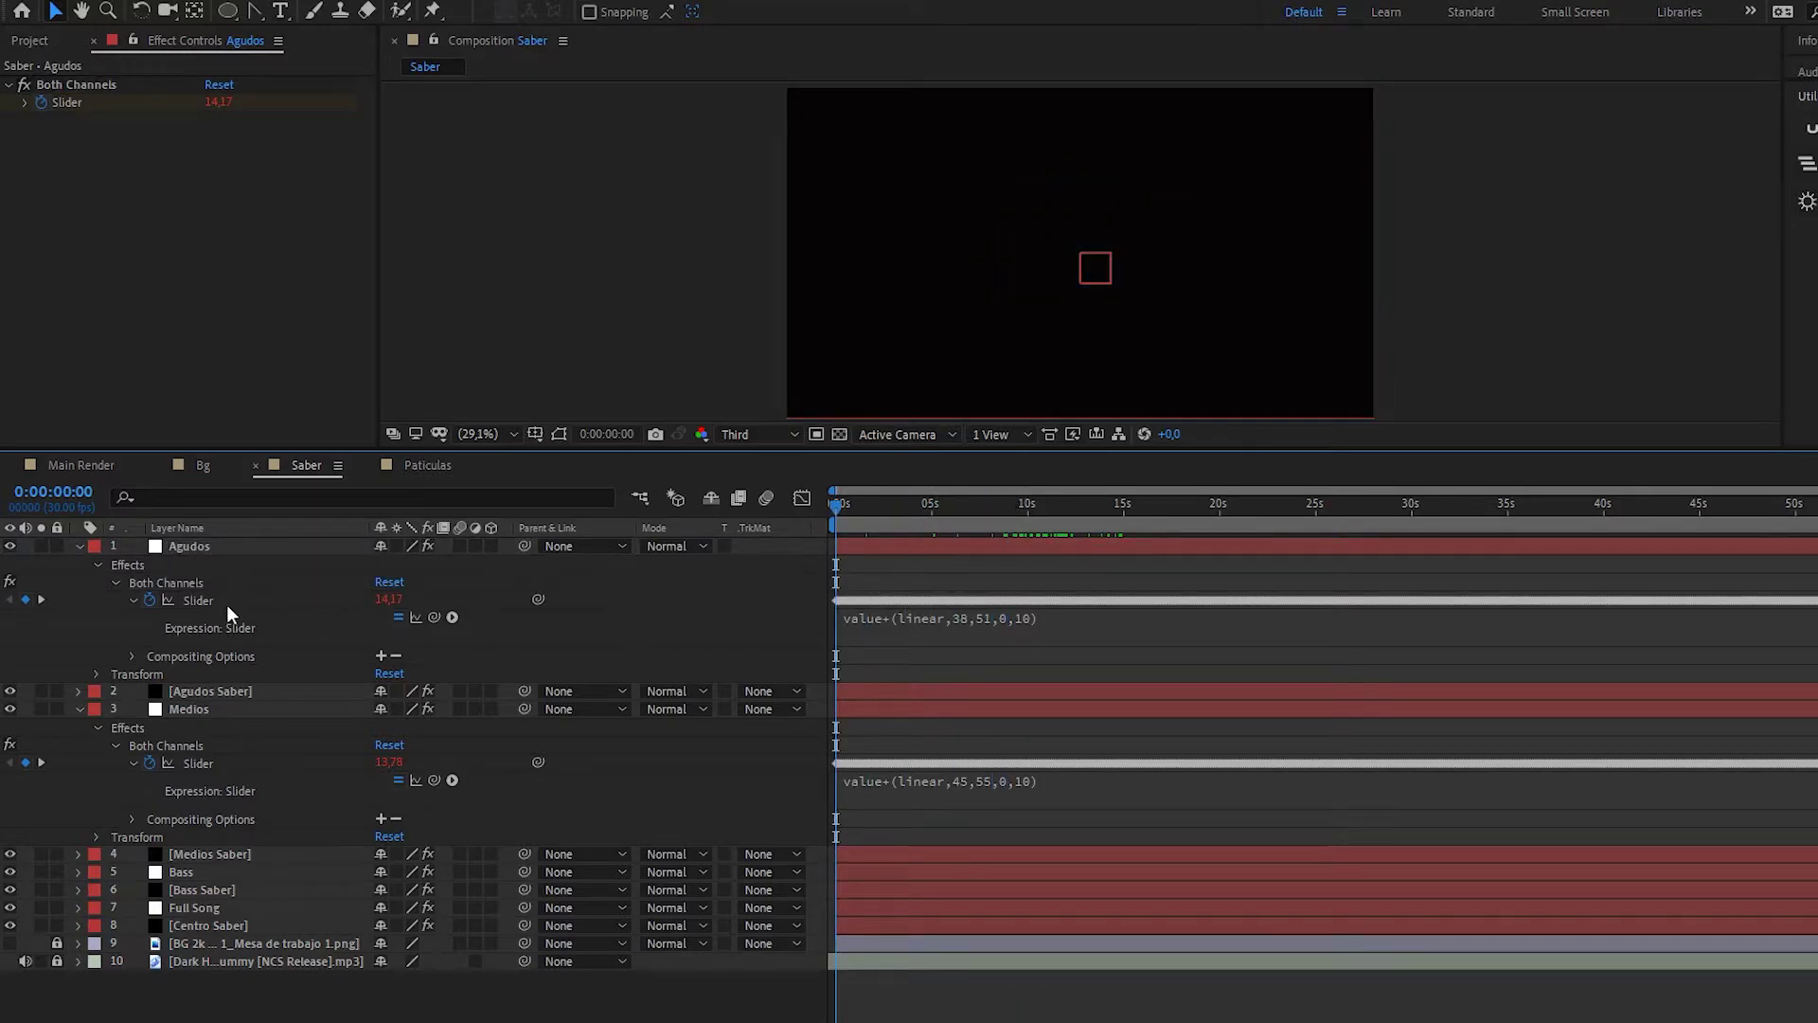
left_click(80, 546)
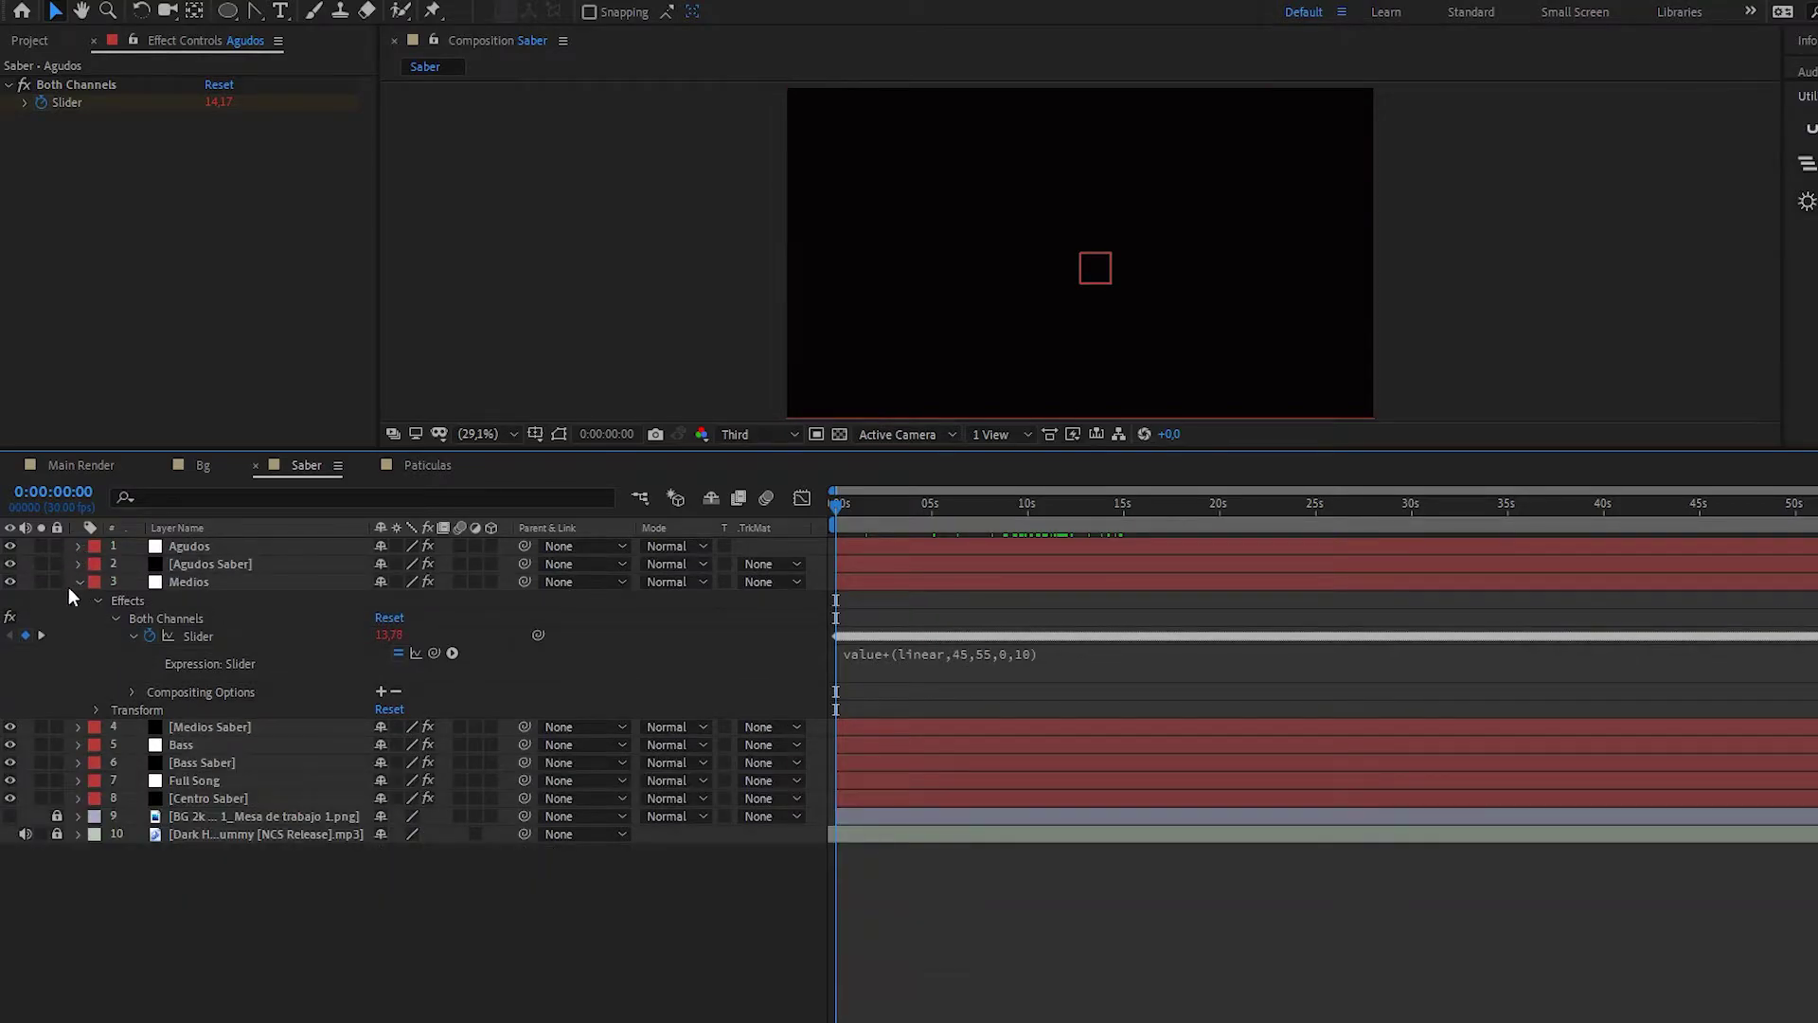
left_click(78, 582)
key("space")
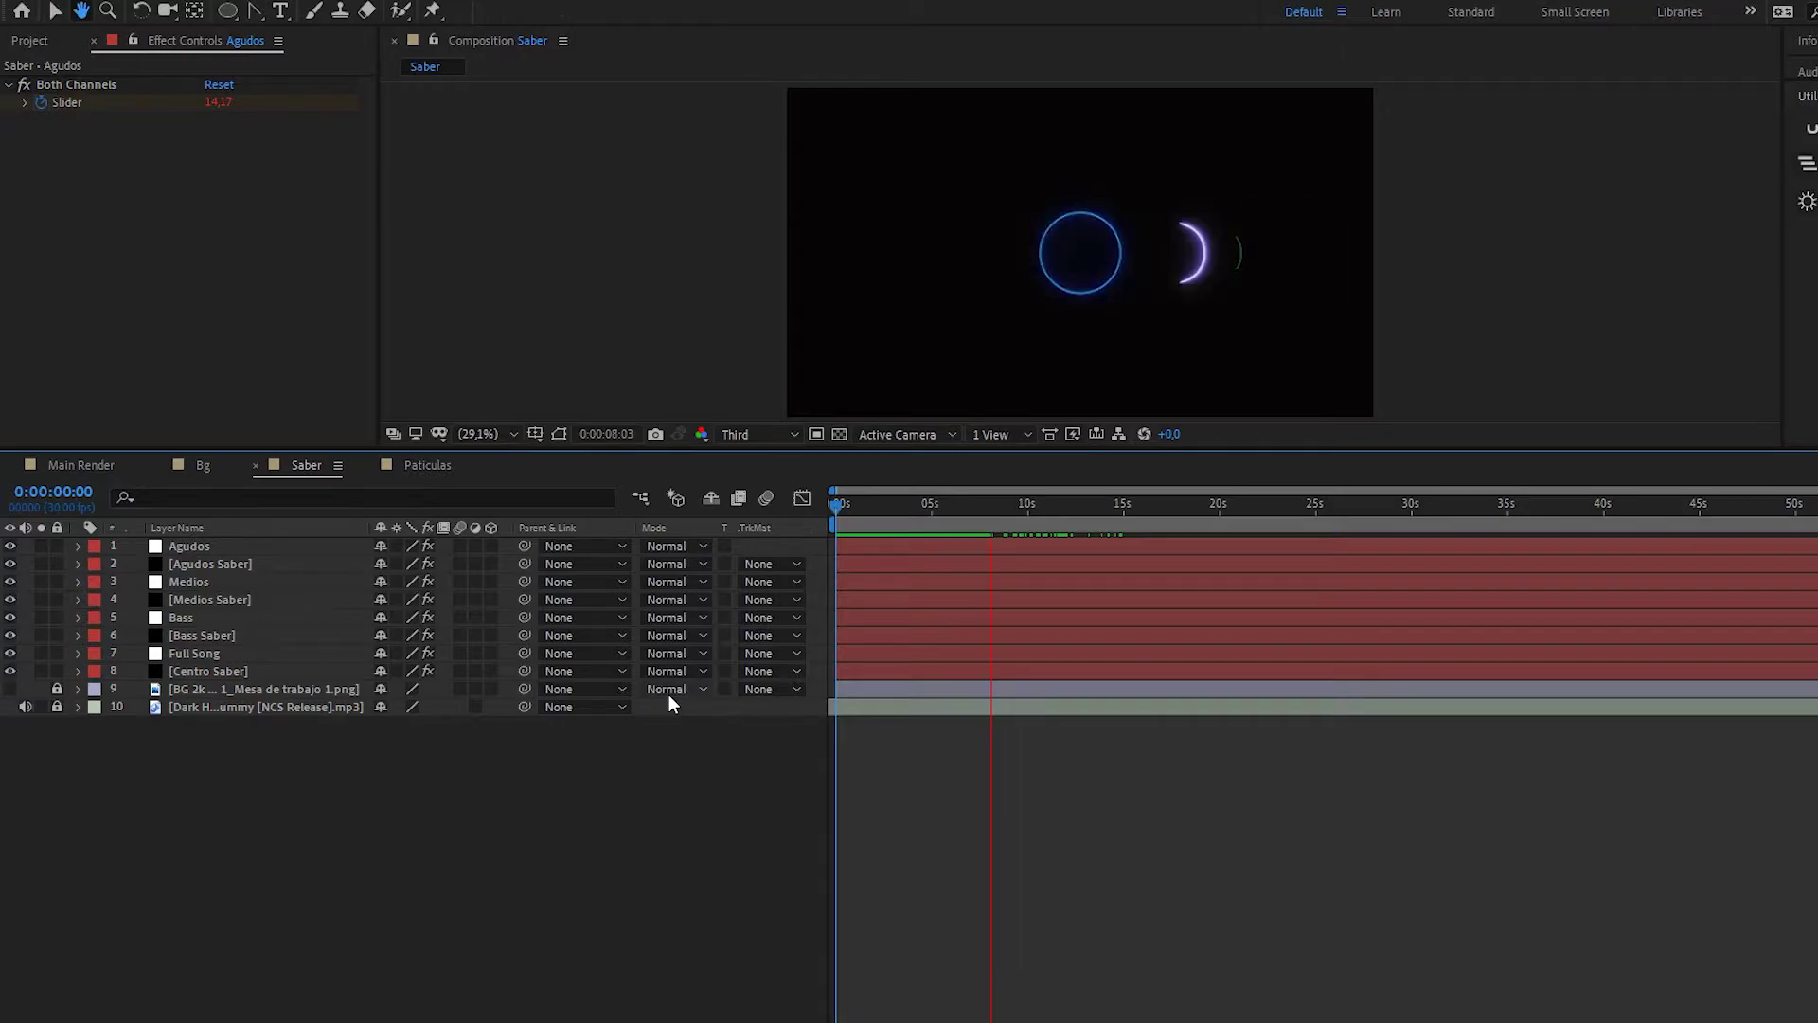
- Stop the preview and select Agudos, Medios and Bass along with their three Saber layers
key("space")
left_click(202, 635)
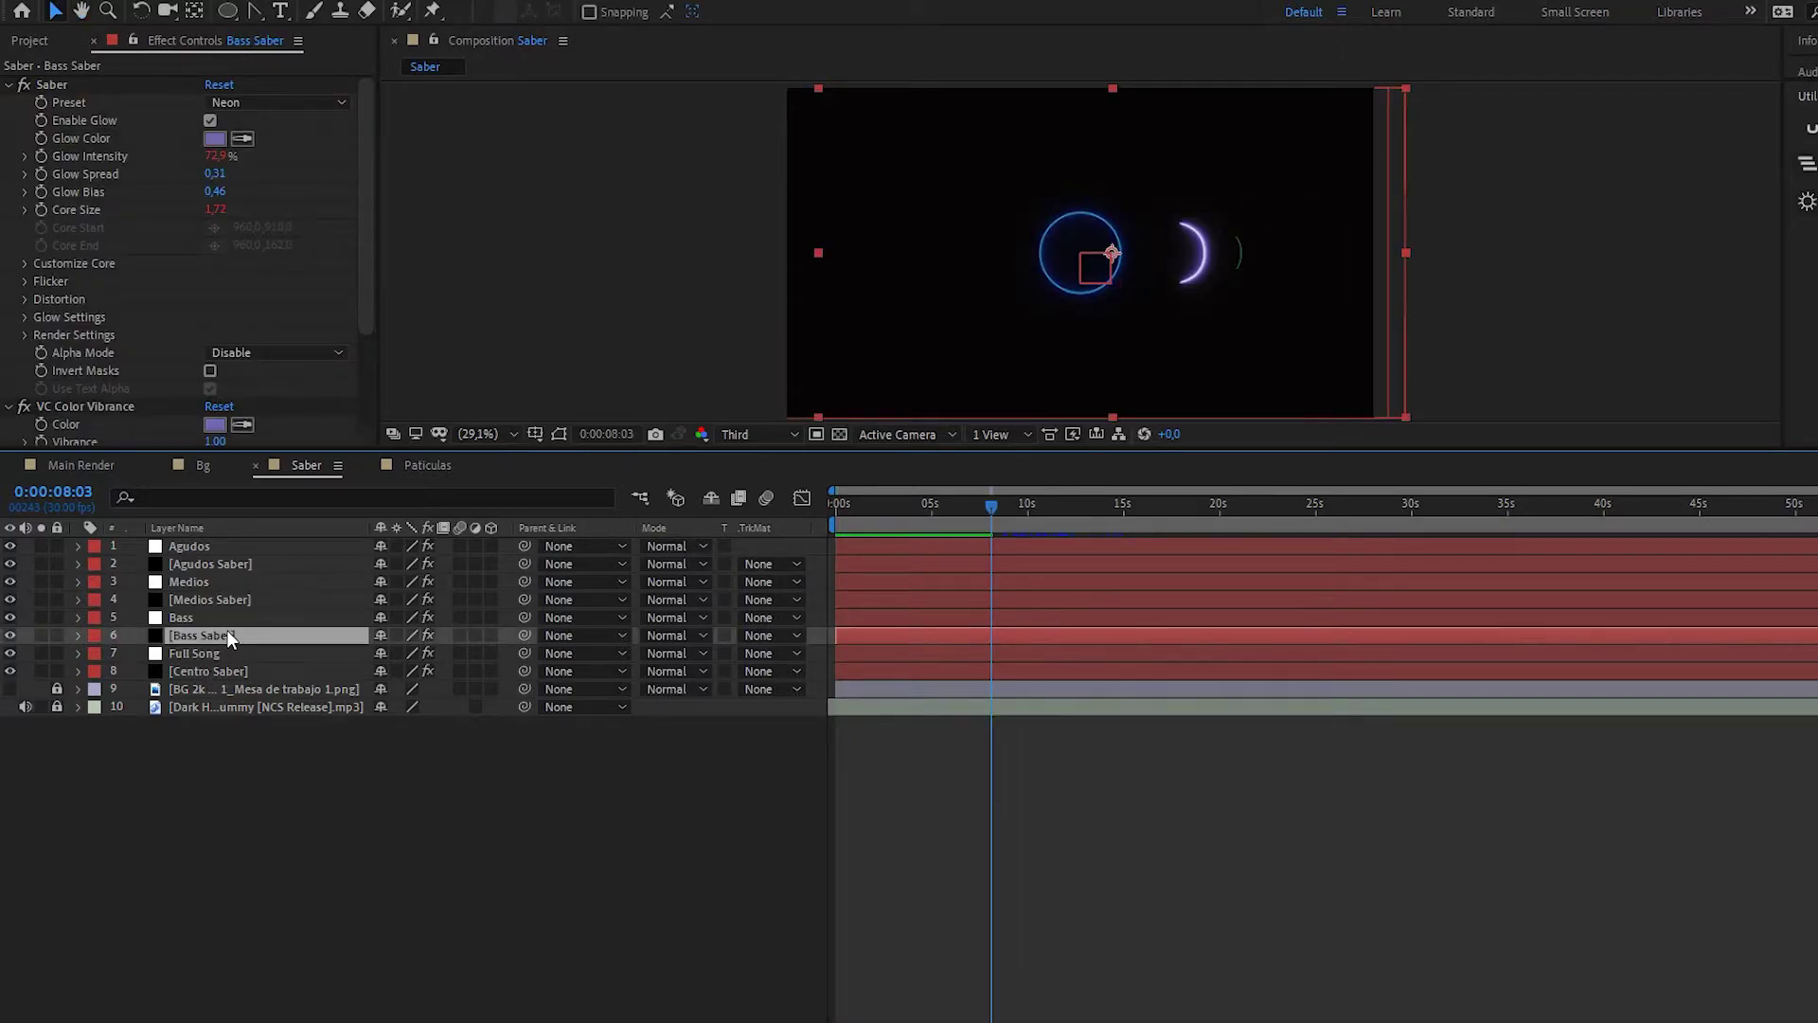
left_click(219, 545)
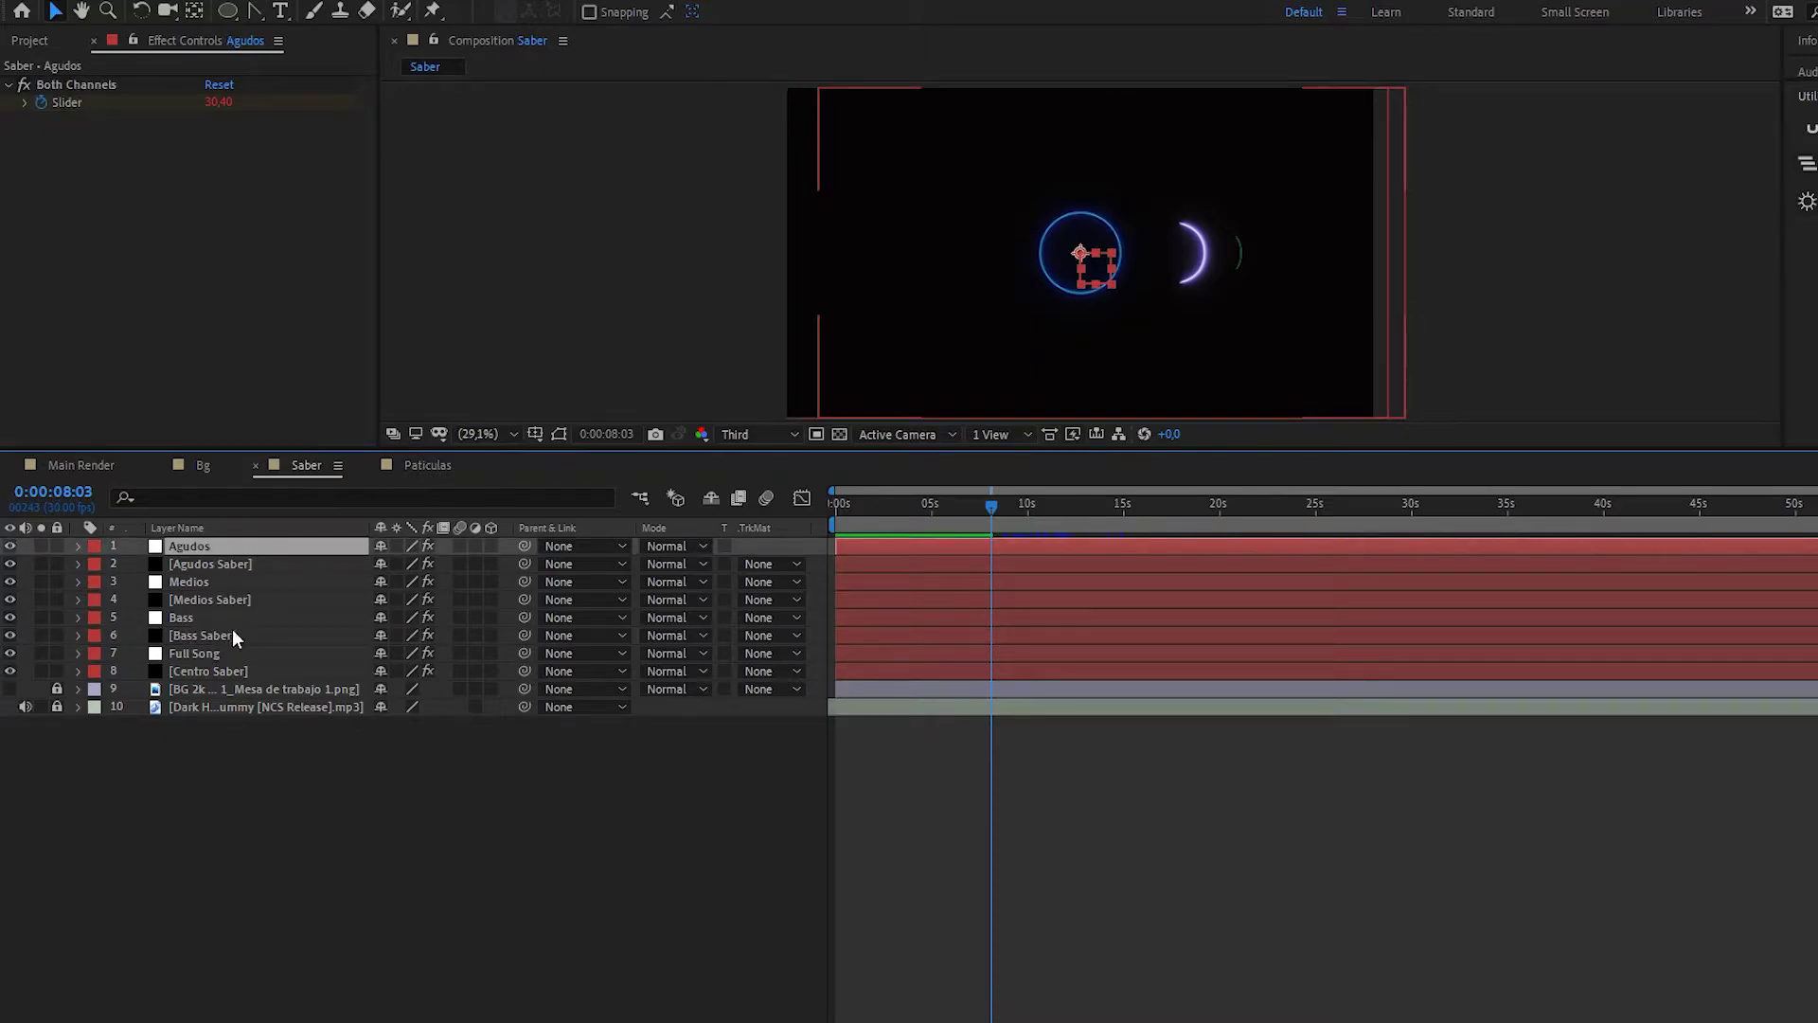
left_click(235, 564, "ctrl")
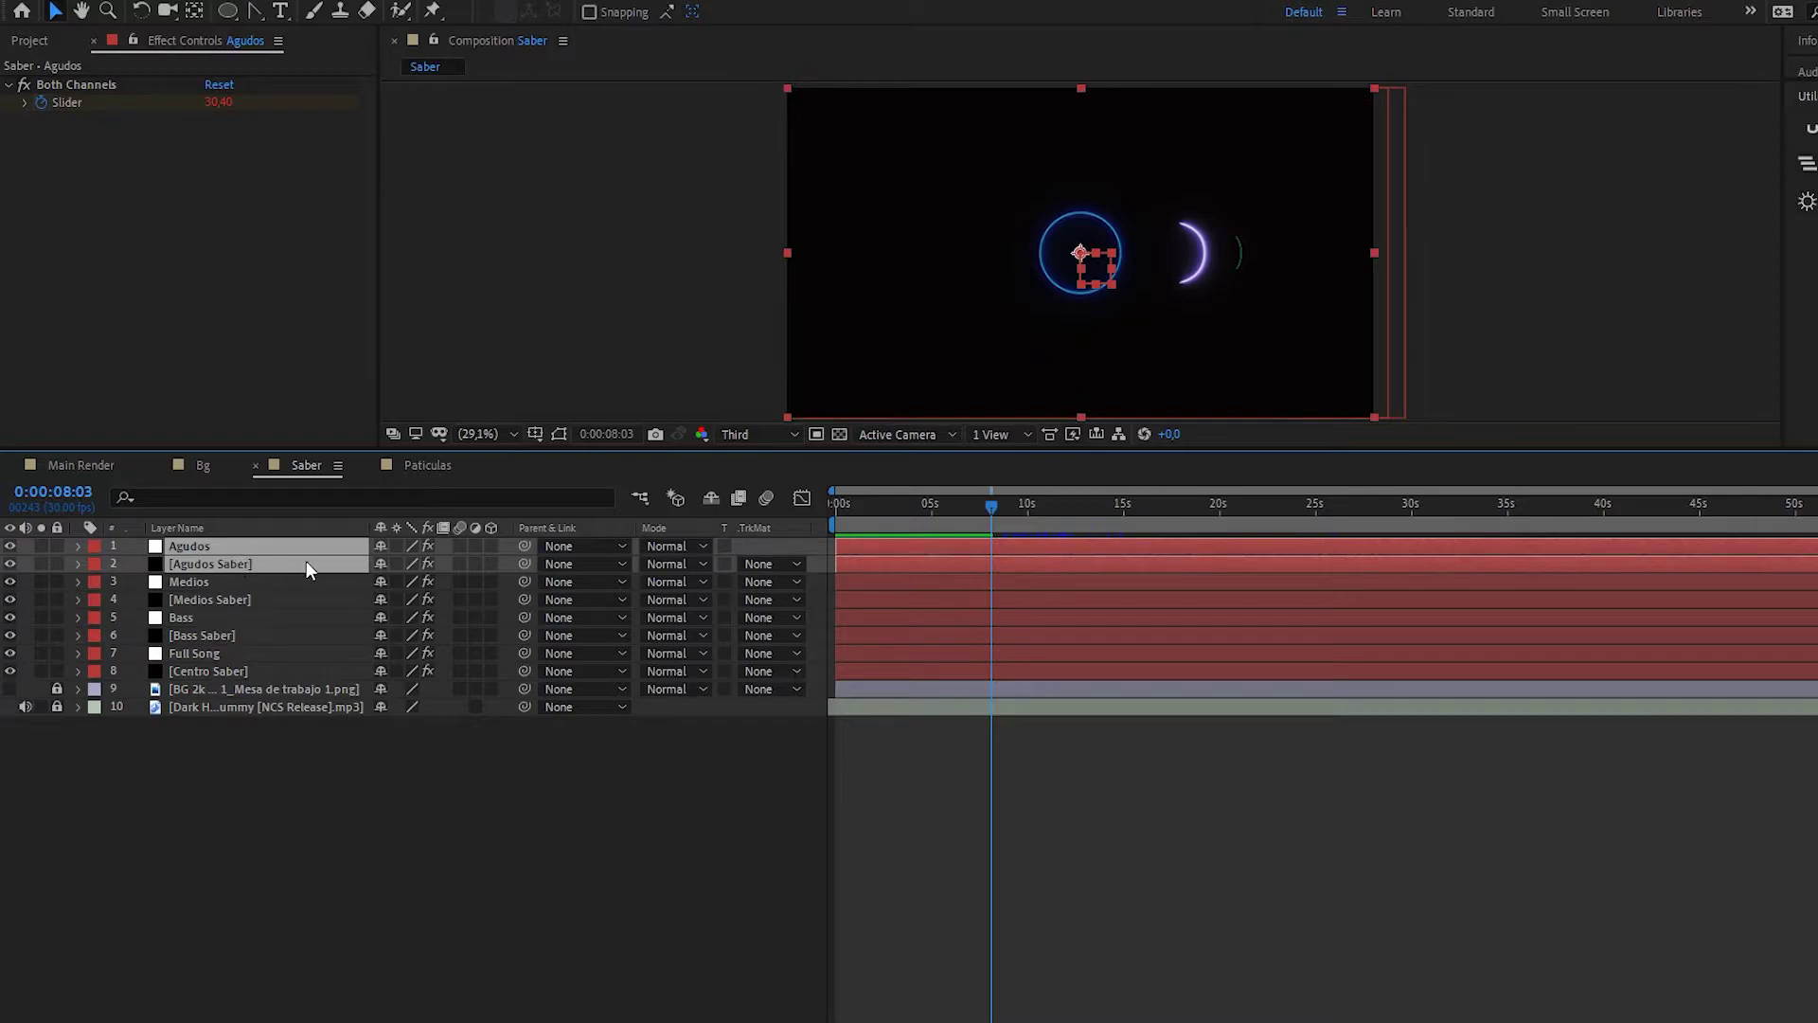
left_click(244, 582, "ctrl")
left_click(276, 599, "ctrl")
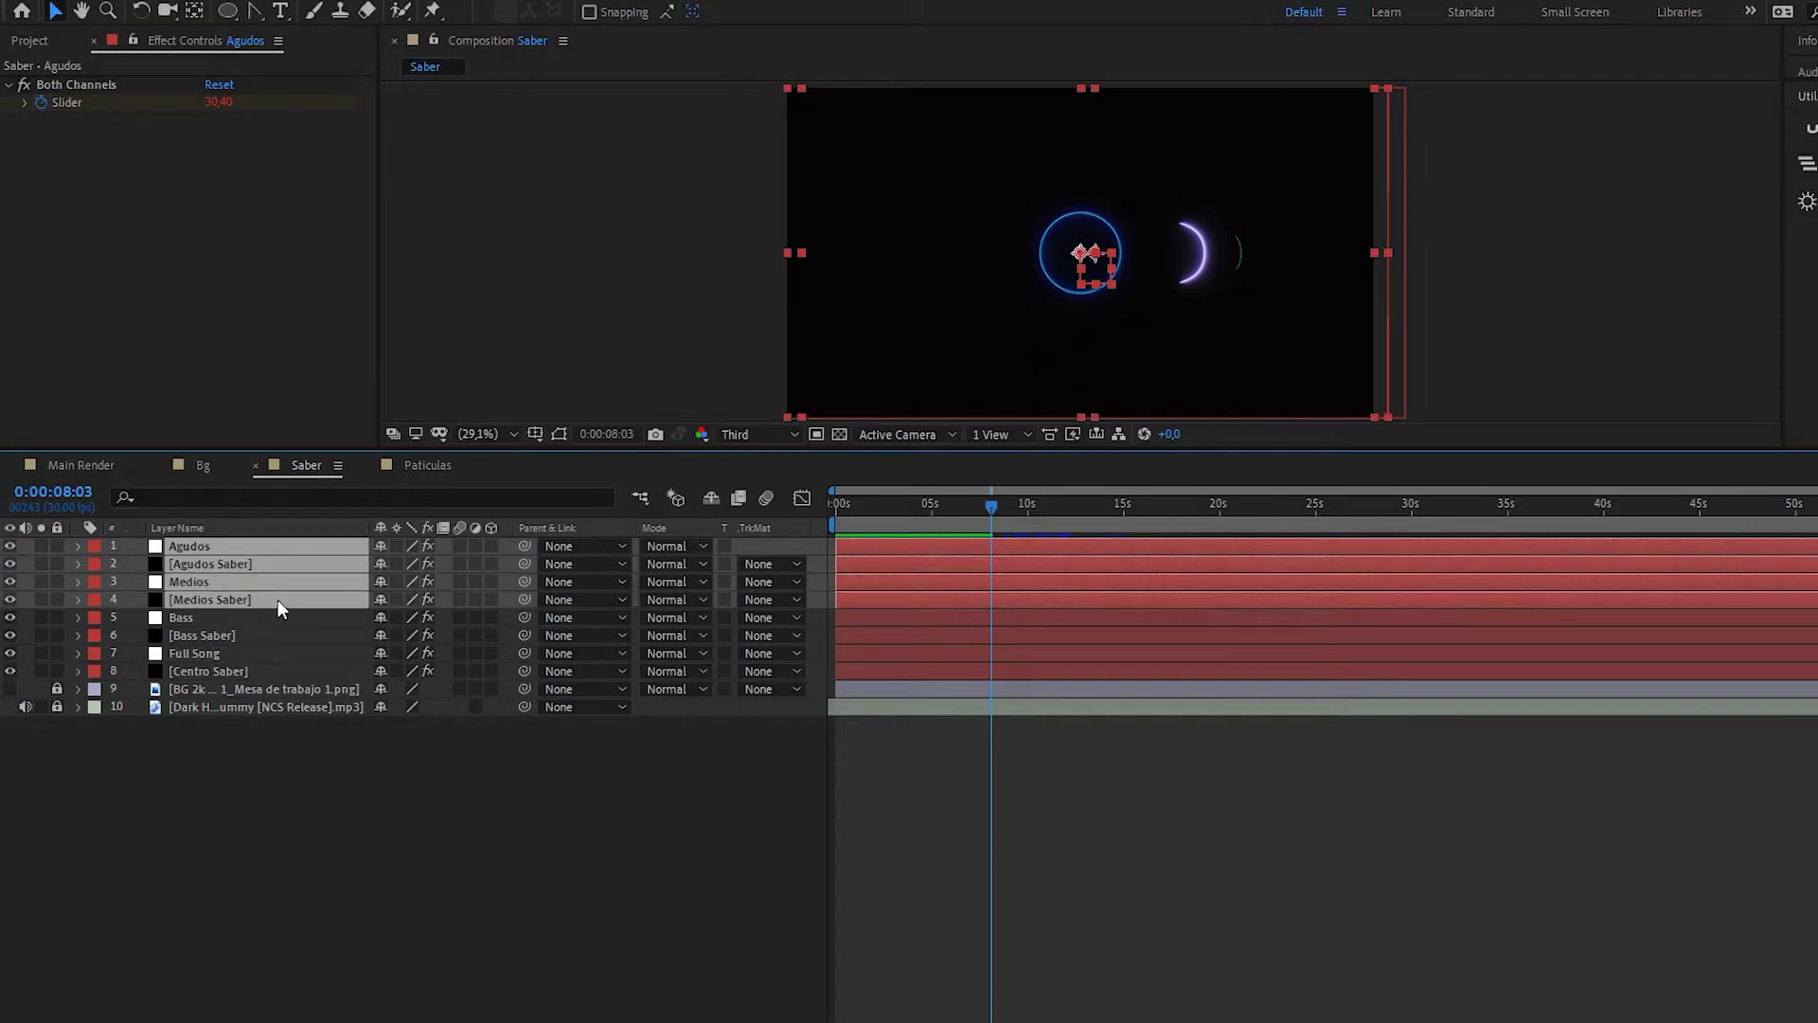
left_click(254, 616, "ctrl")
left_click(264, 635, "ctrl")
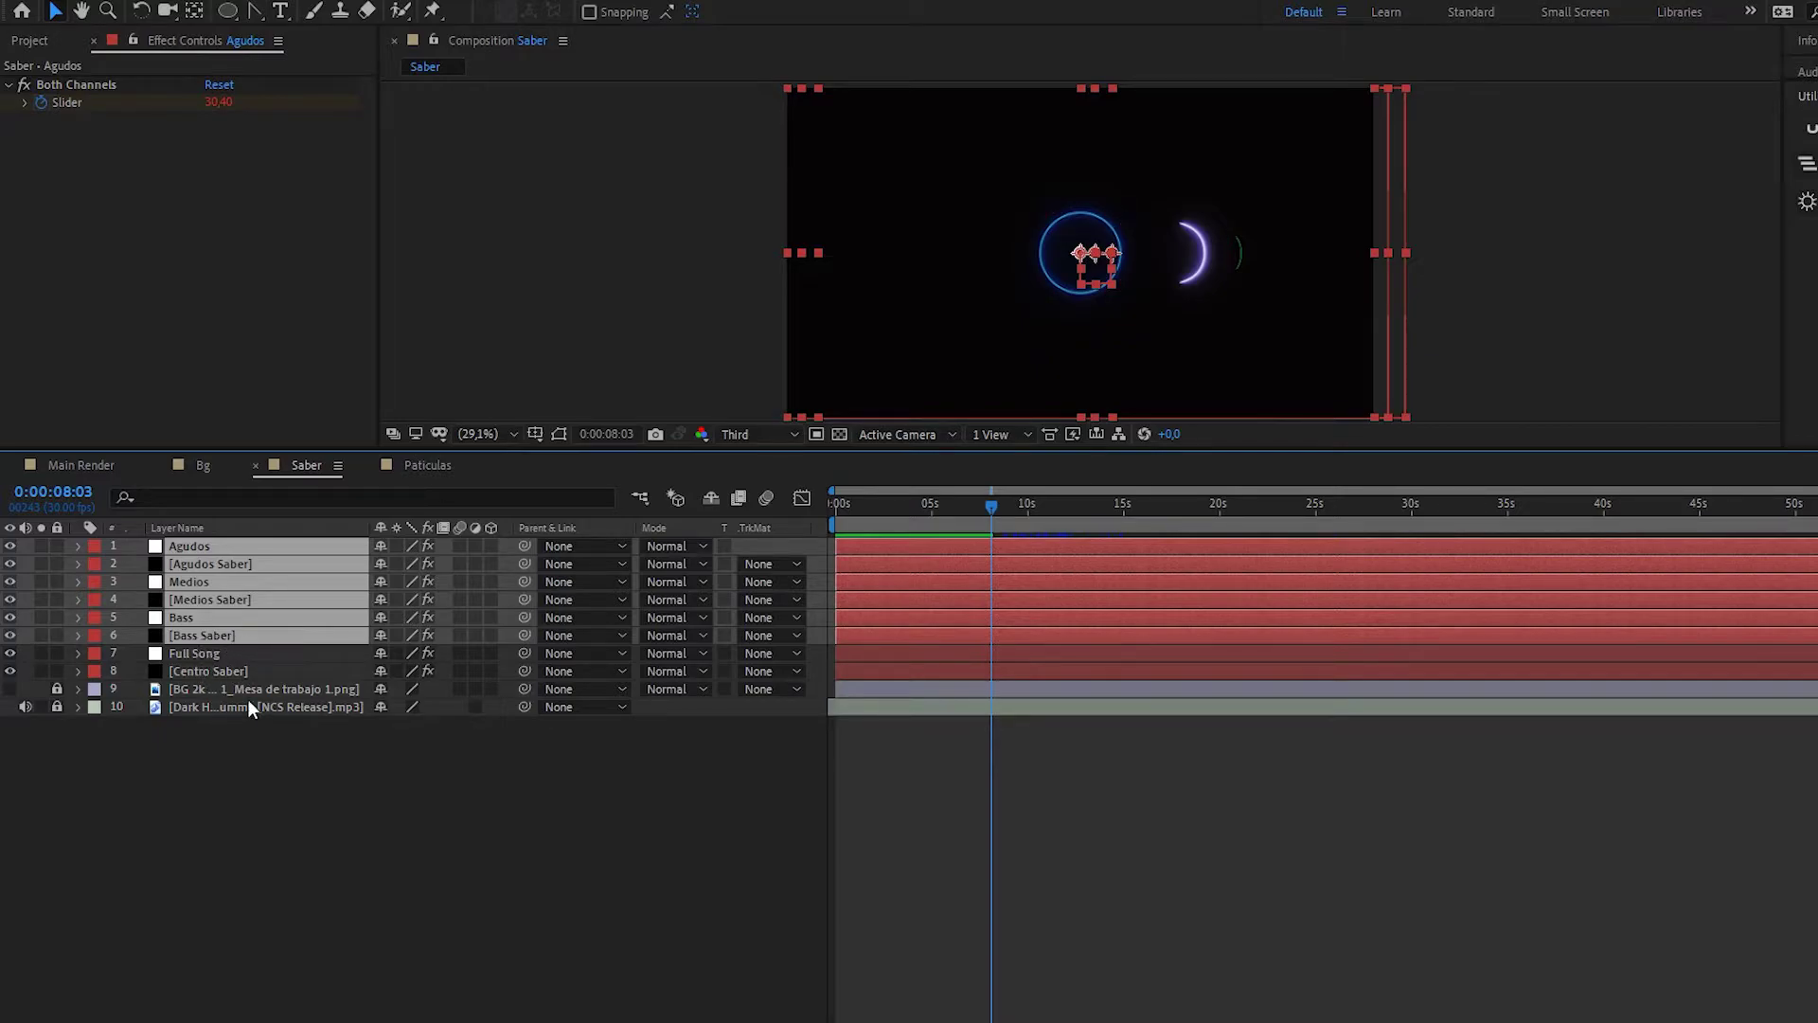
- Pre-compose the six selected layers into a comp named Lados Saber, moving all attributes
right_click(253, 621)
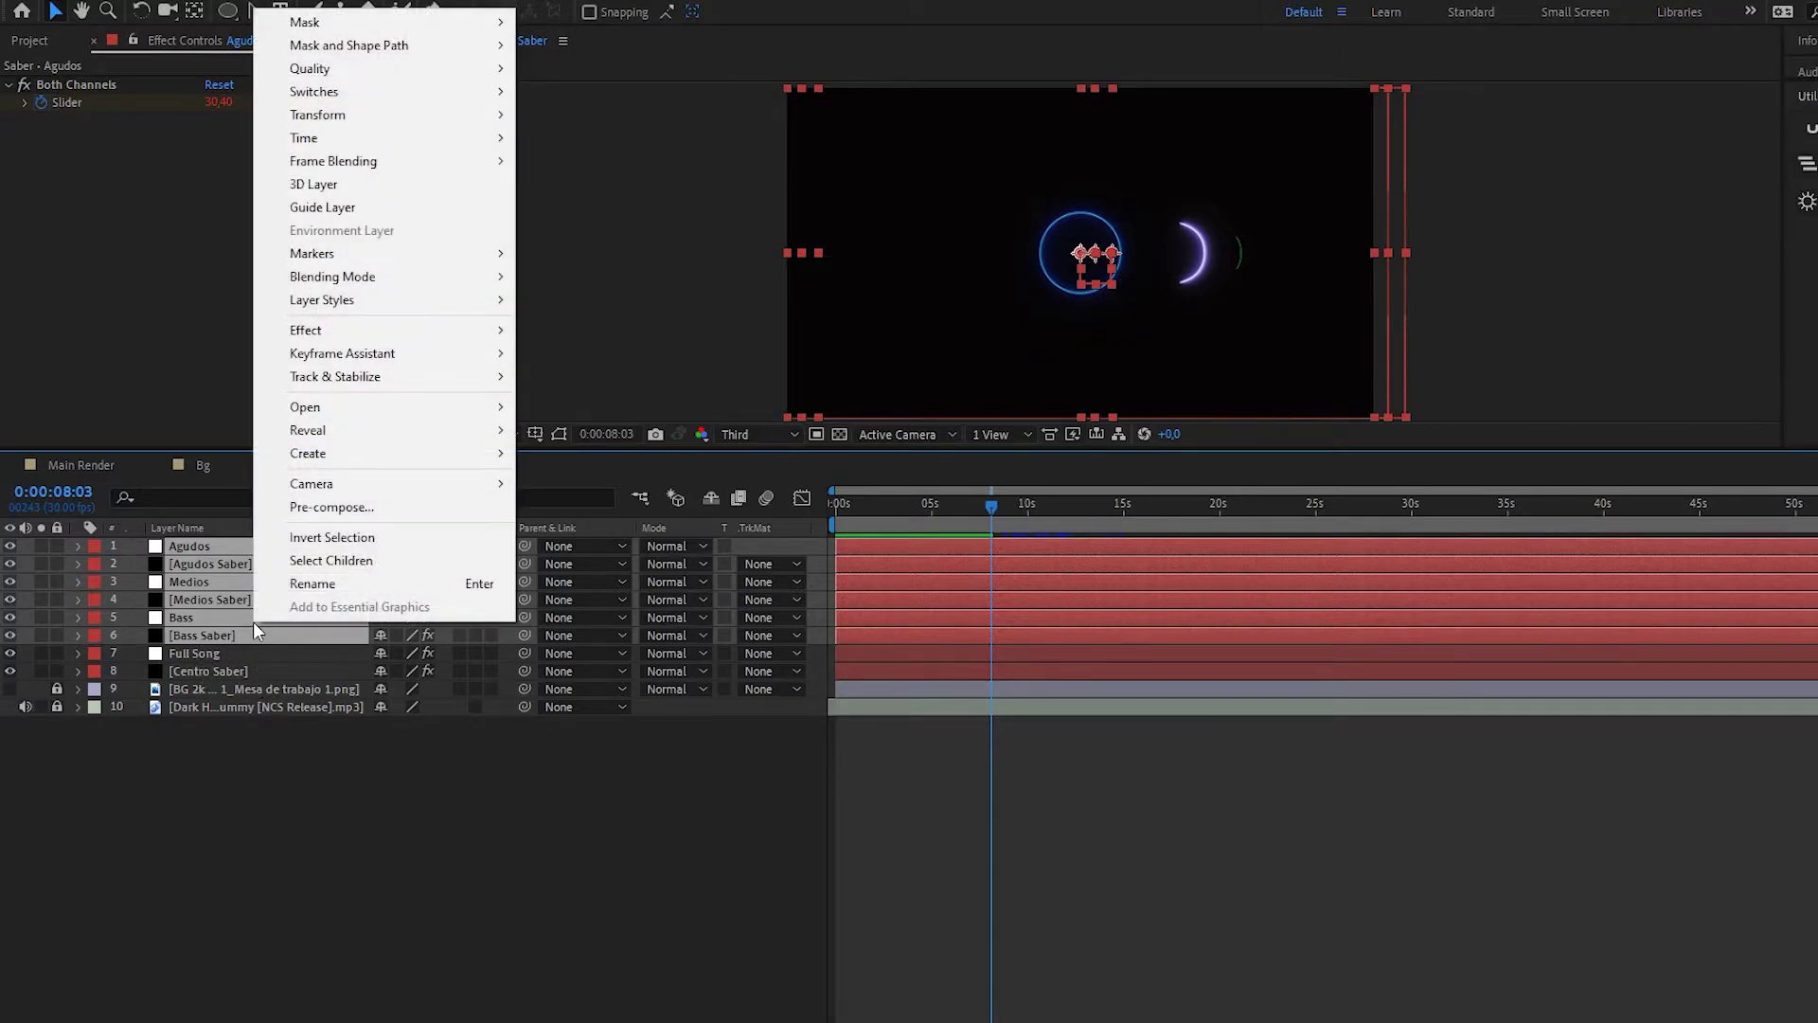
left_click(396, 508)
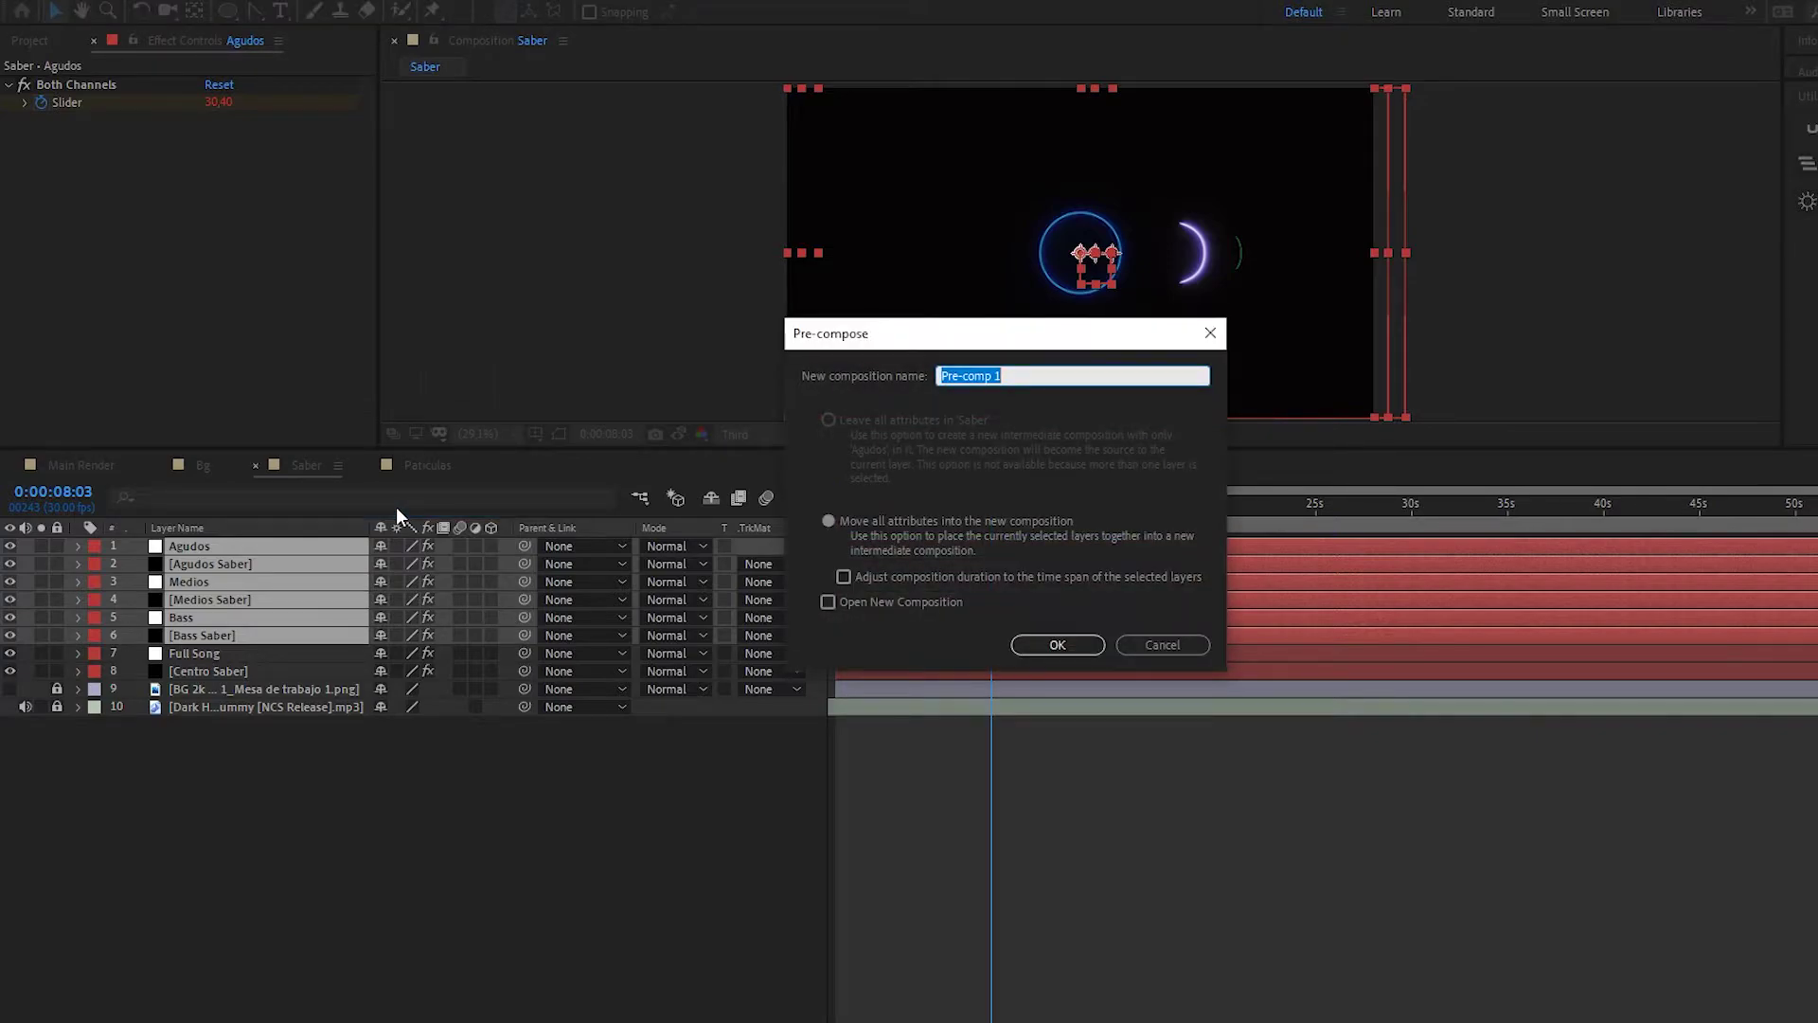
type("Lados Saber")
left_click(826, 520)
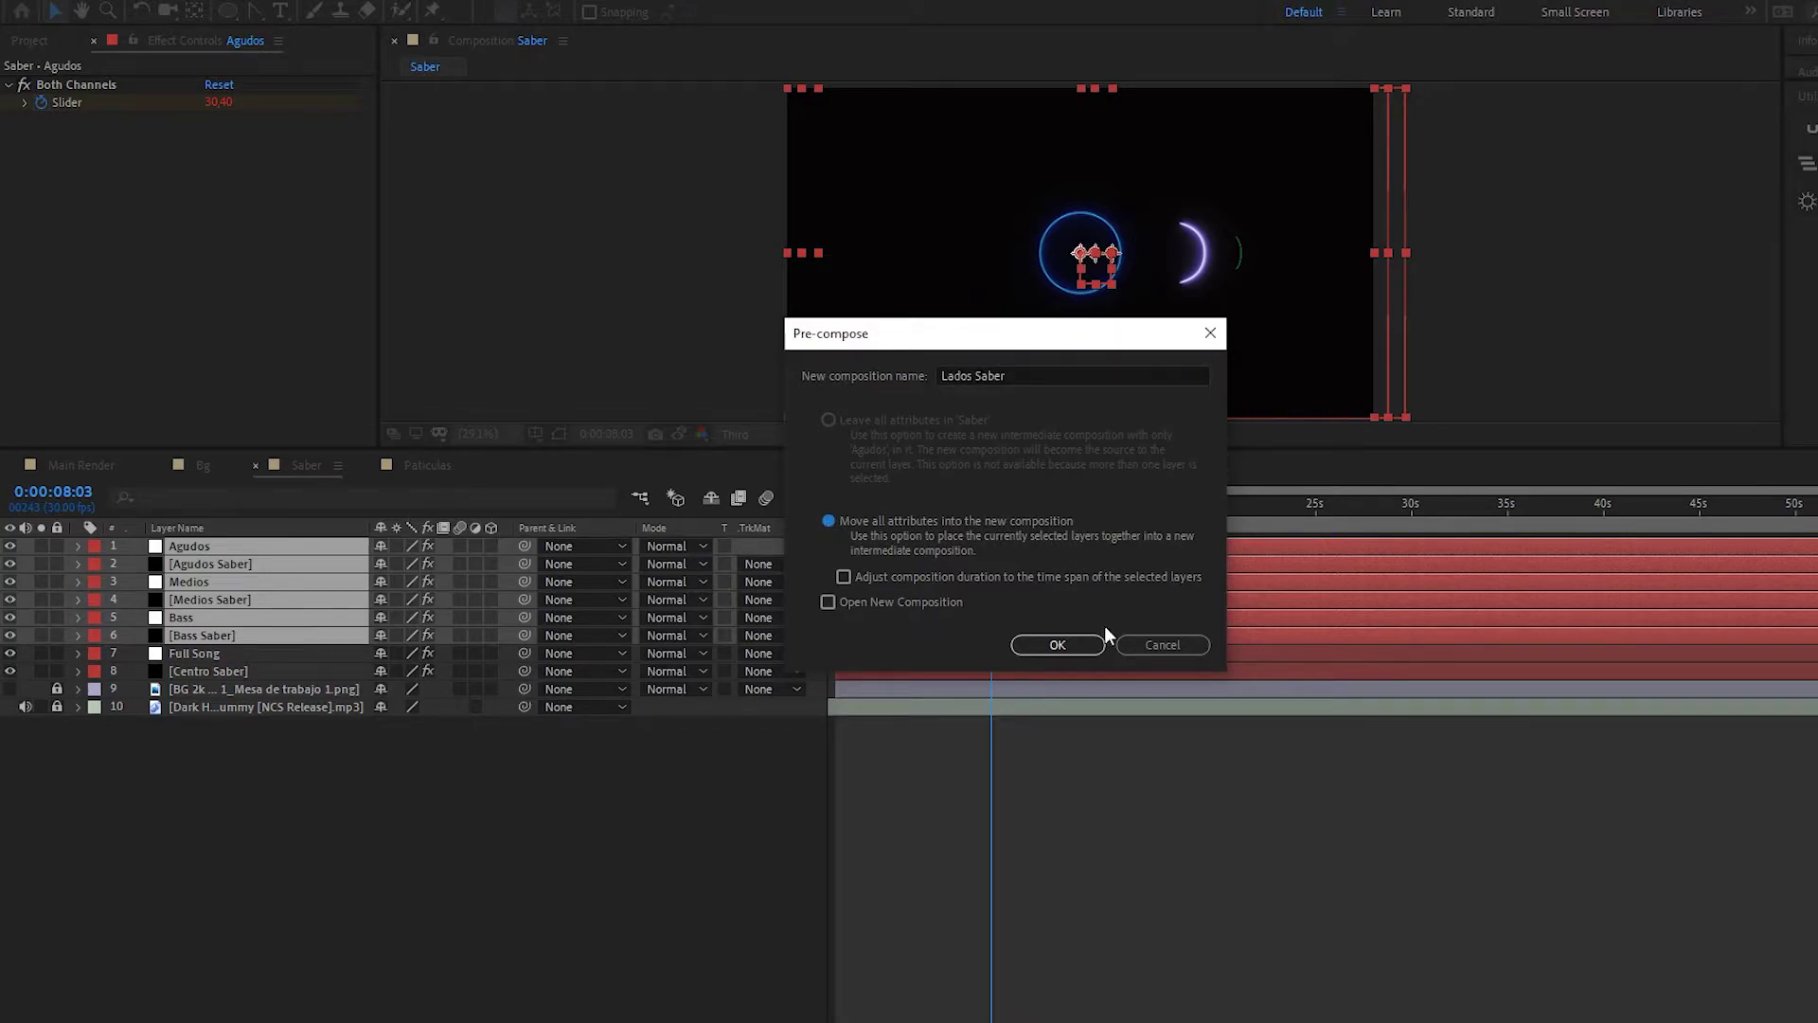
left_click(1055, 644)
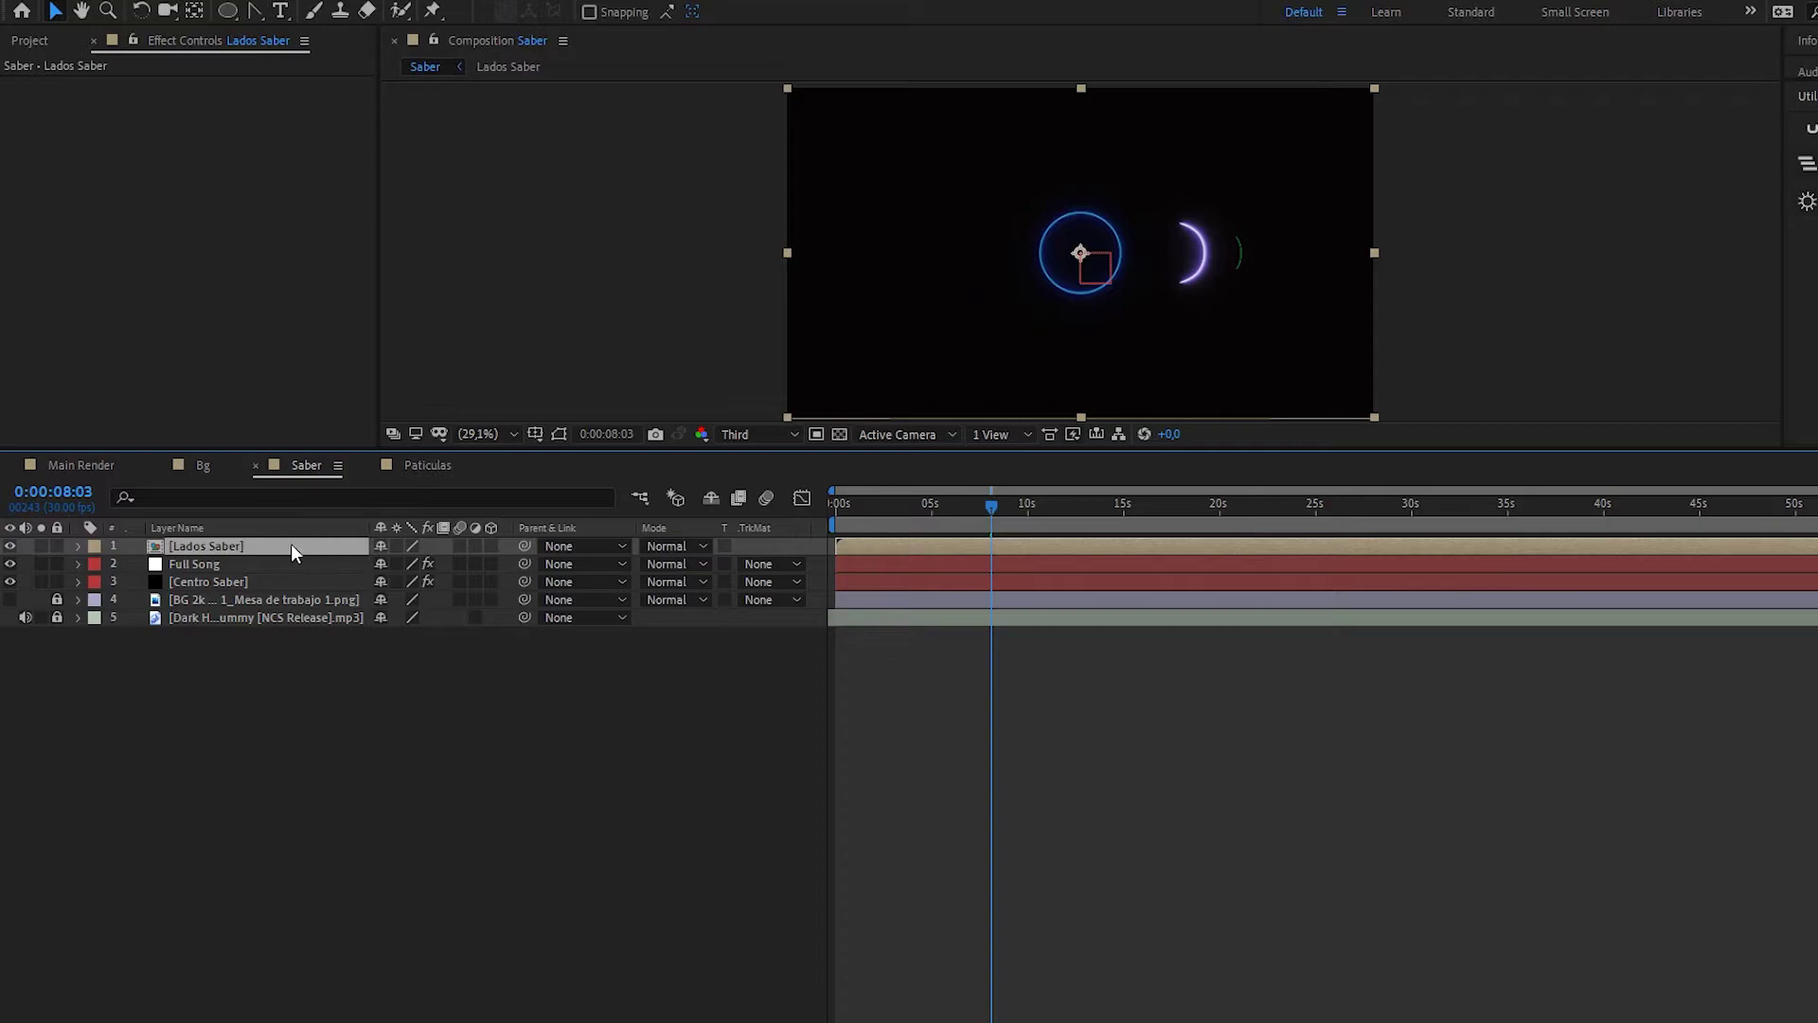
- Duplicate Lados Saber, rotate the copy to -180°, and preview from the first frame
left_click(252, 605)
left_click(207, 545)
key("ctrl+d")
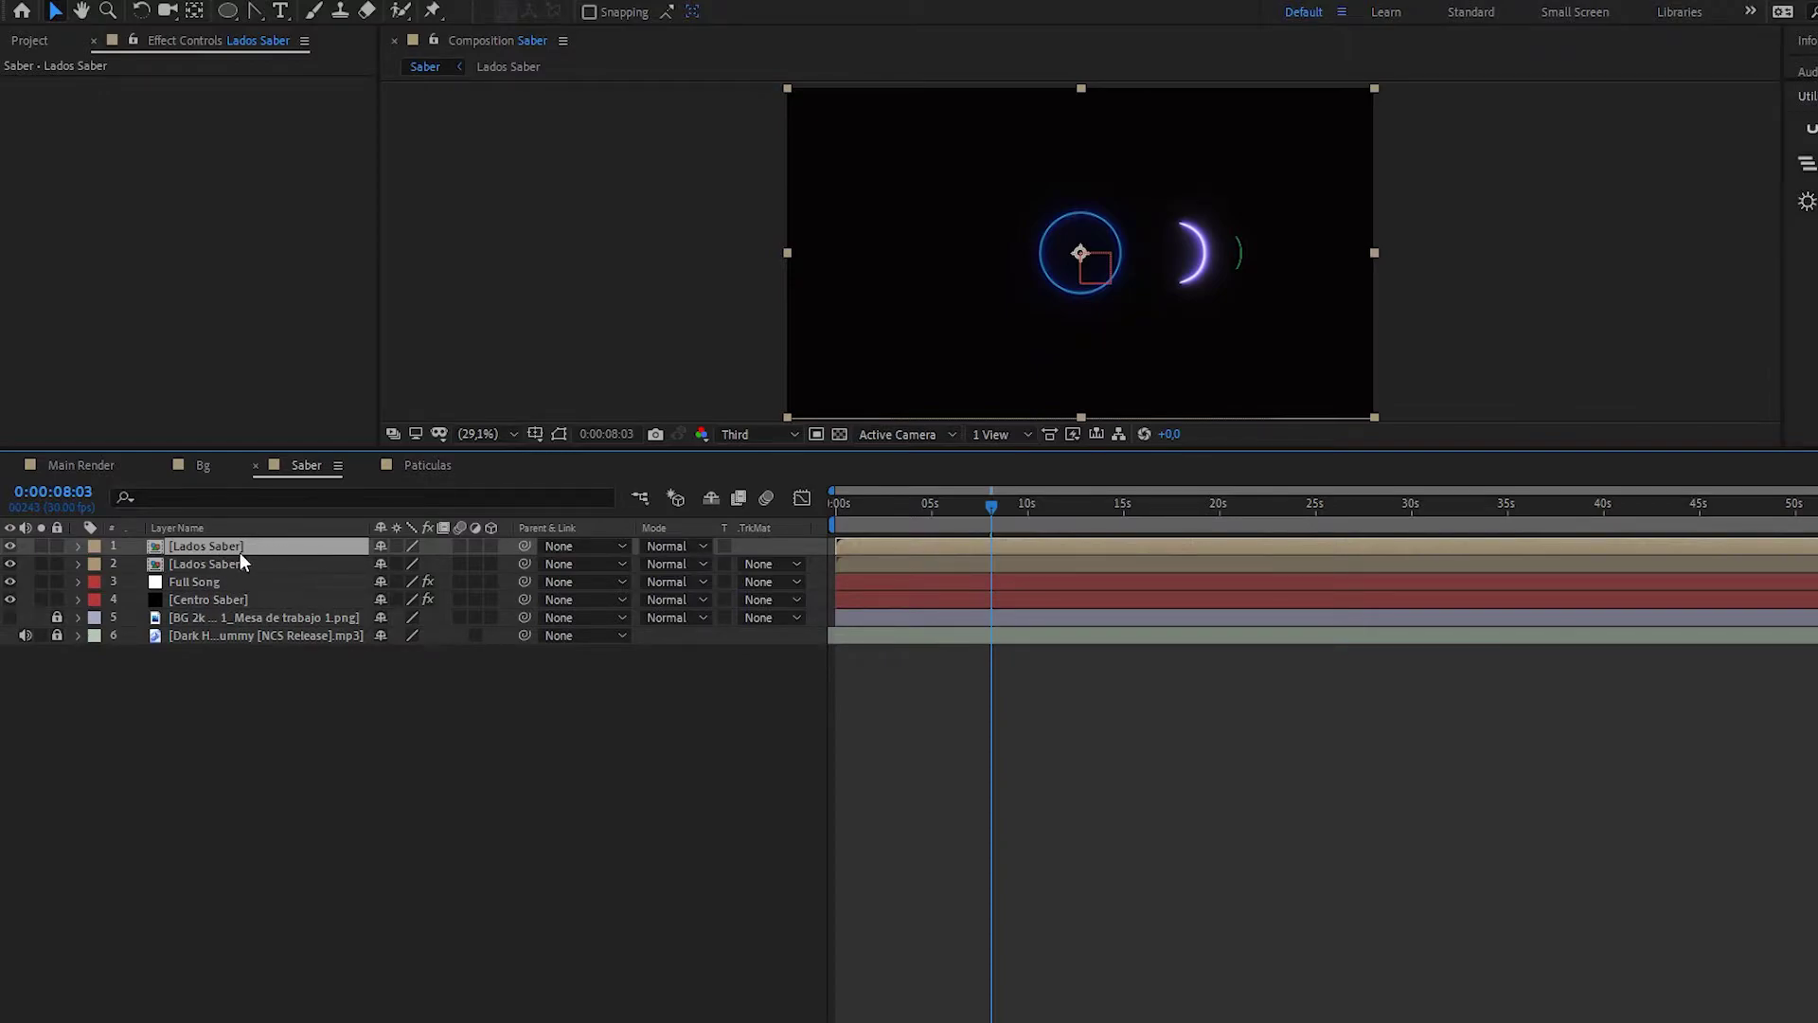
key("r")
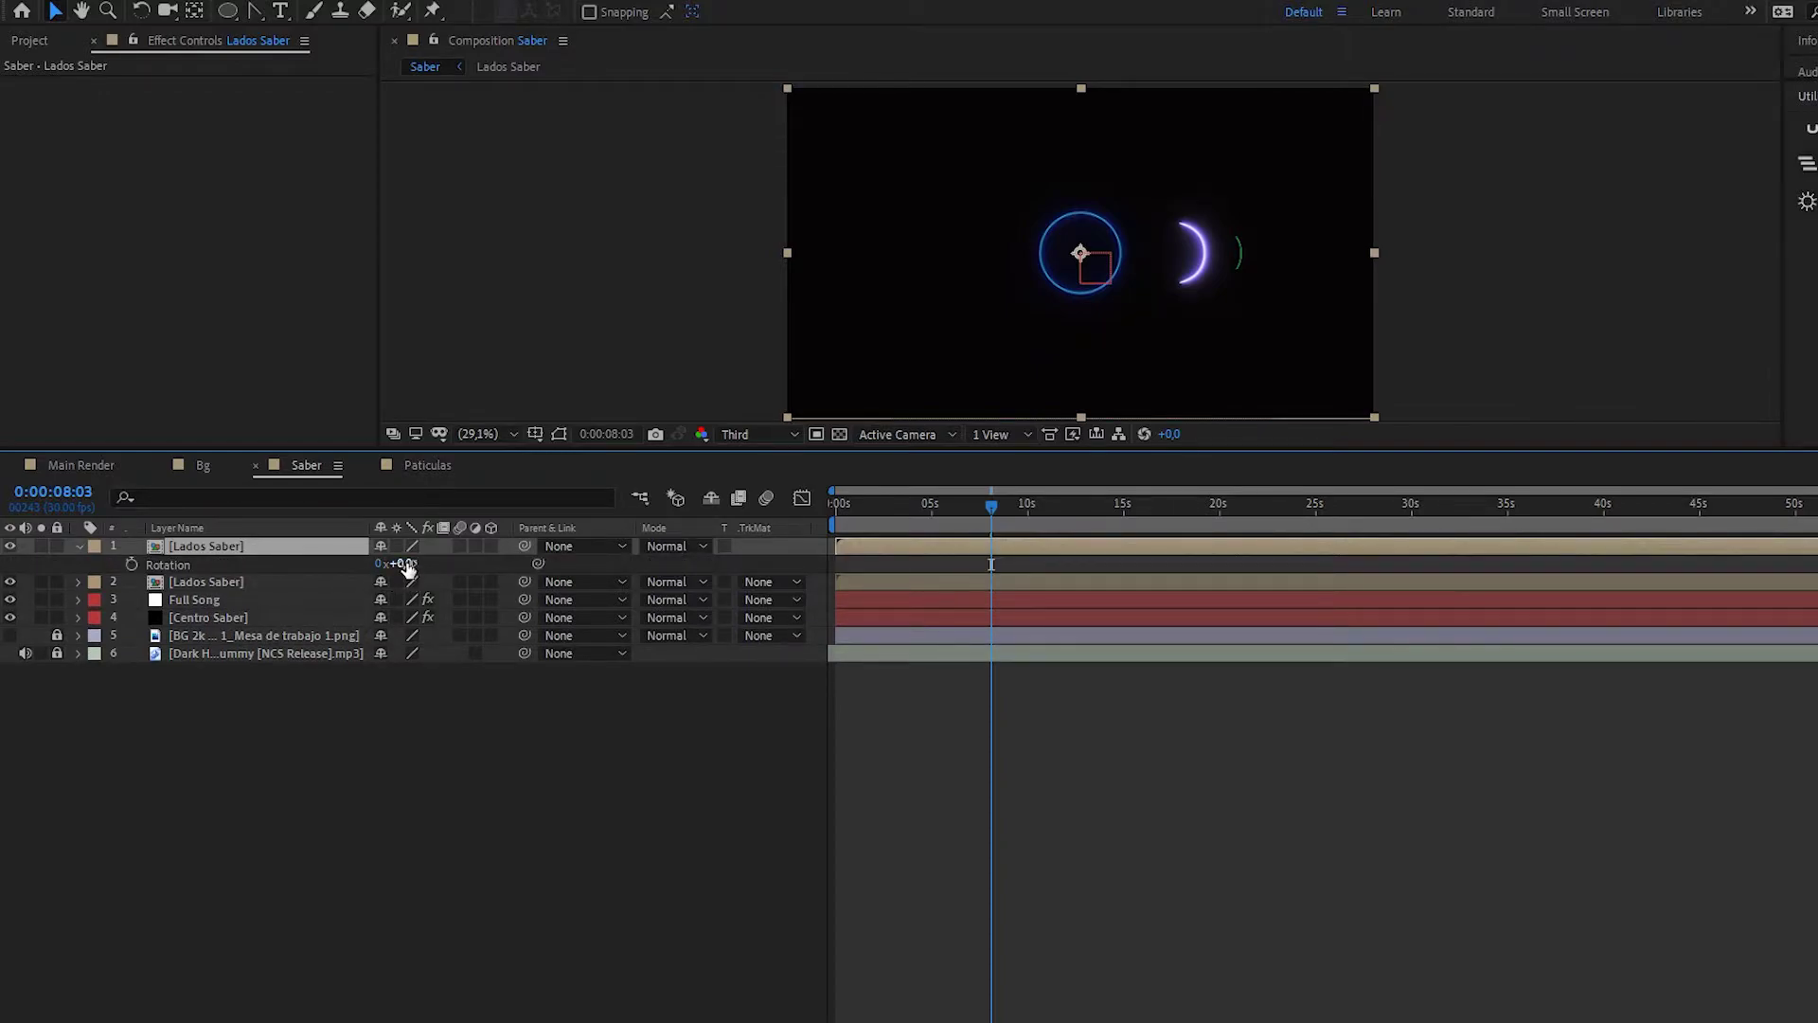
left_click_drag(404, 563, 242, 583)
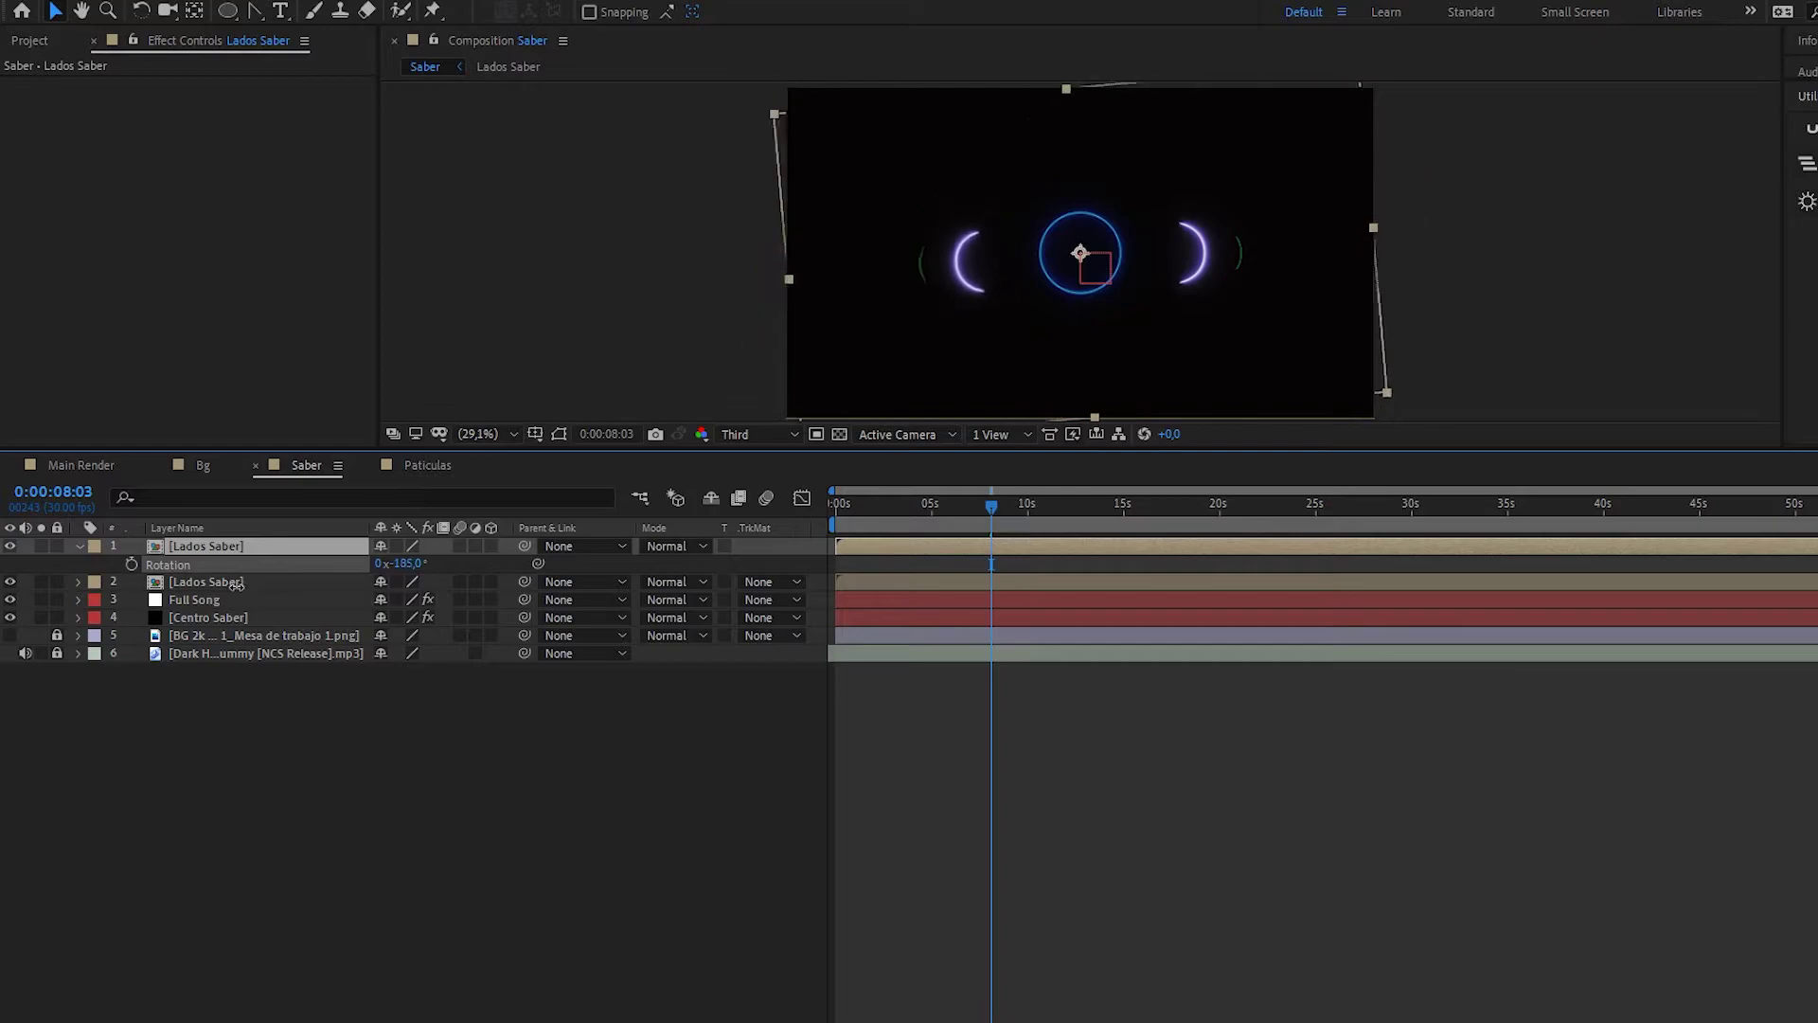
left_click_drag(241, 583, 238, 583)
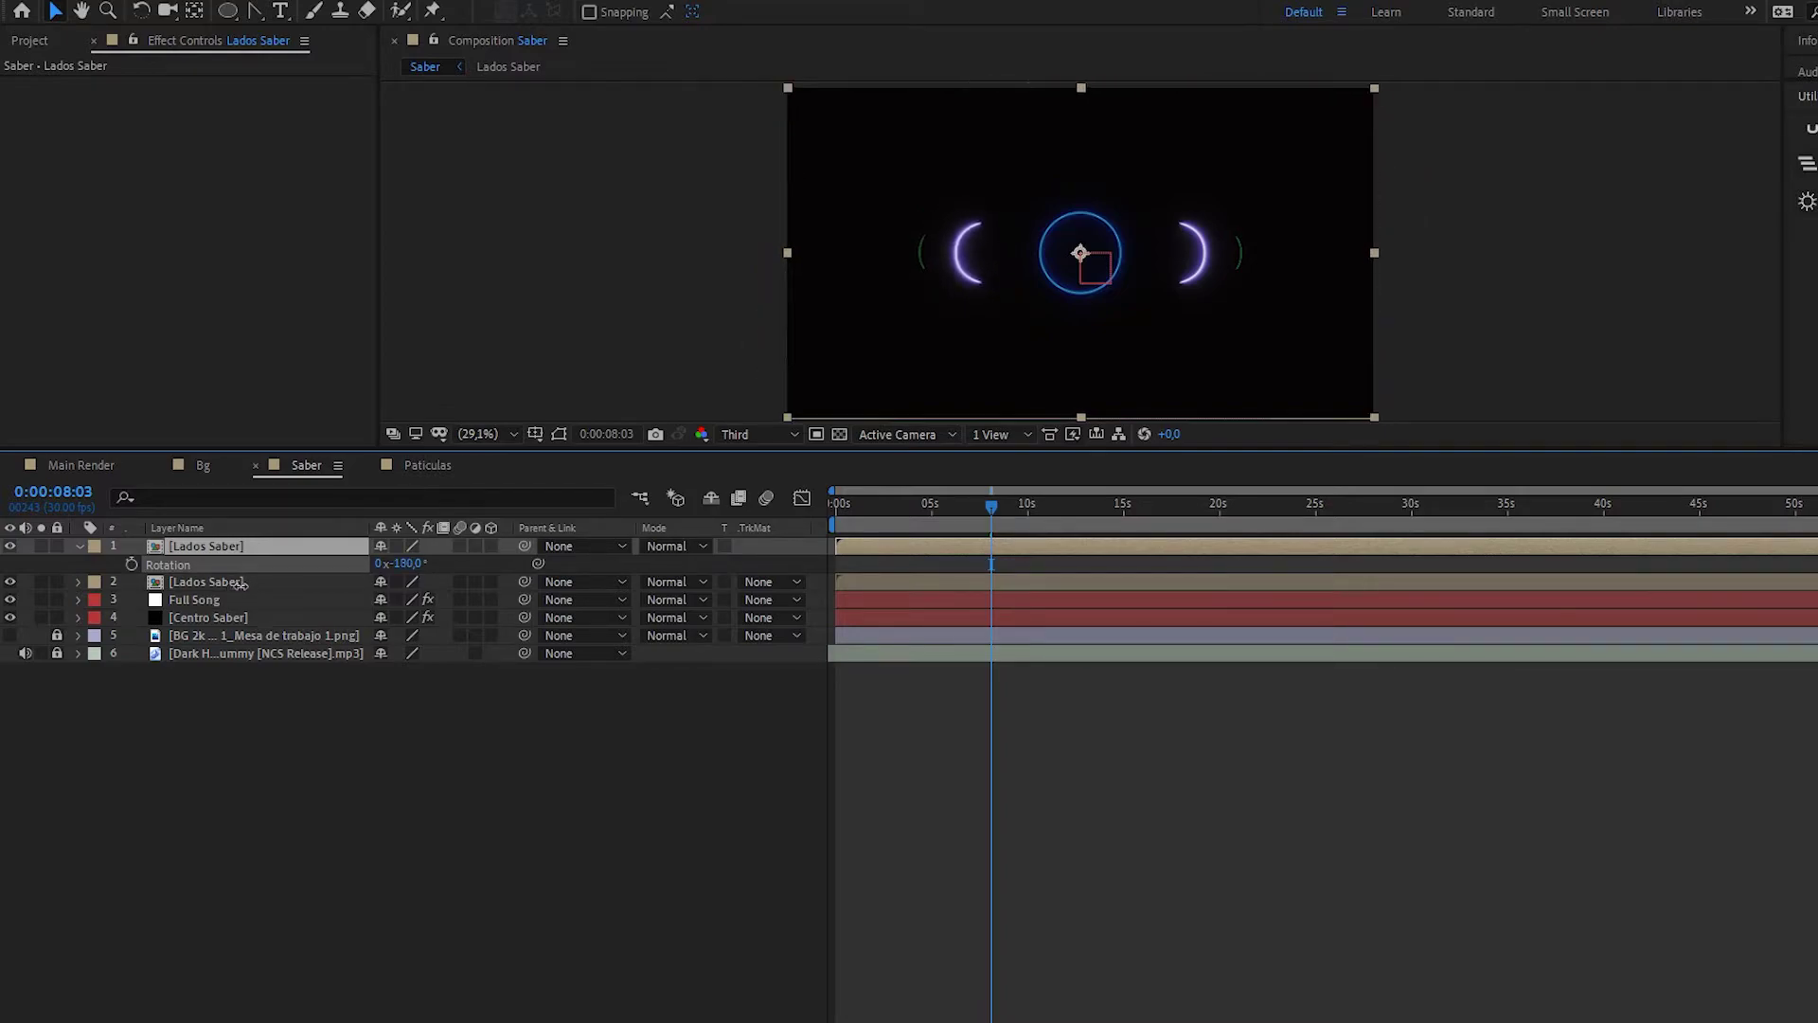
left_click(393, 806)
key("Home")
key("space")
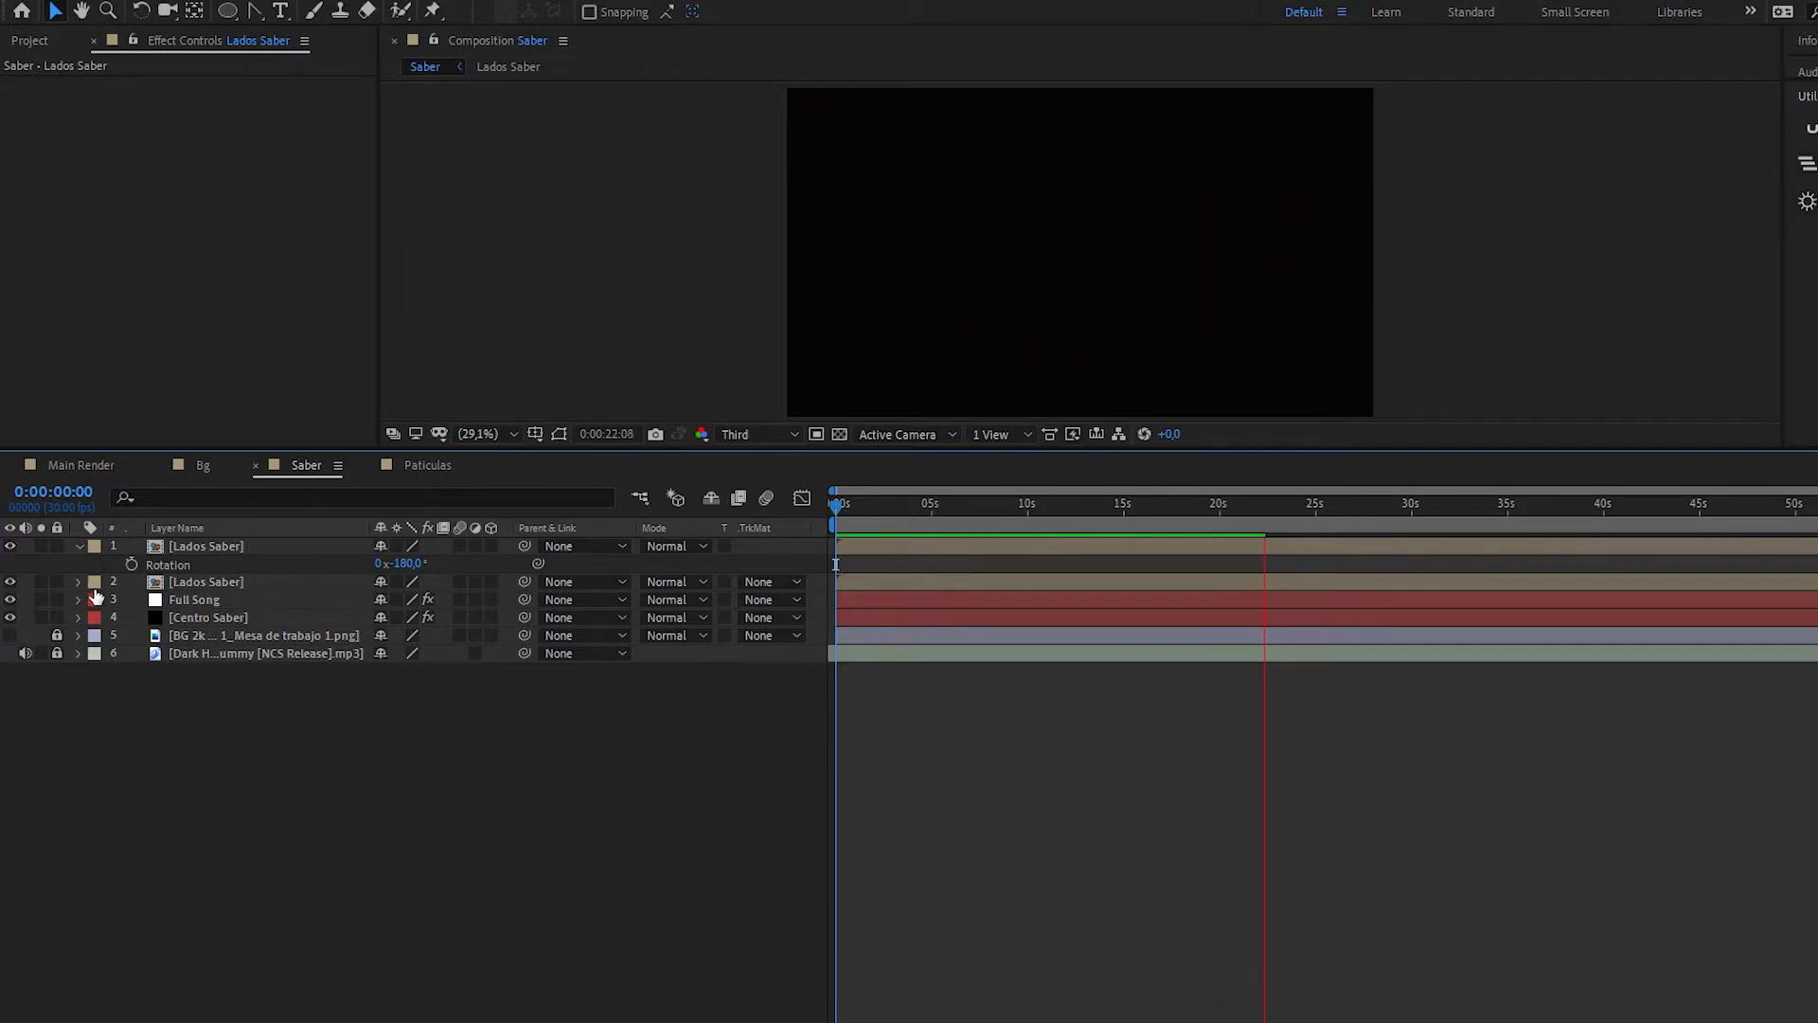
- Stop playback and switch the timeline to the Main Render composition
left_click(80, 546)
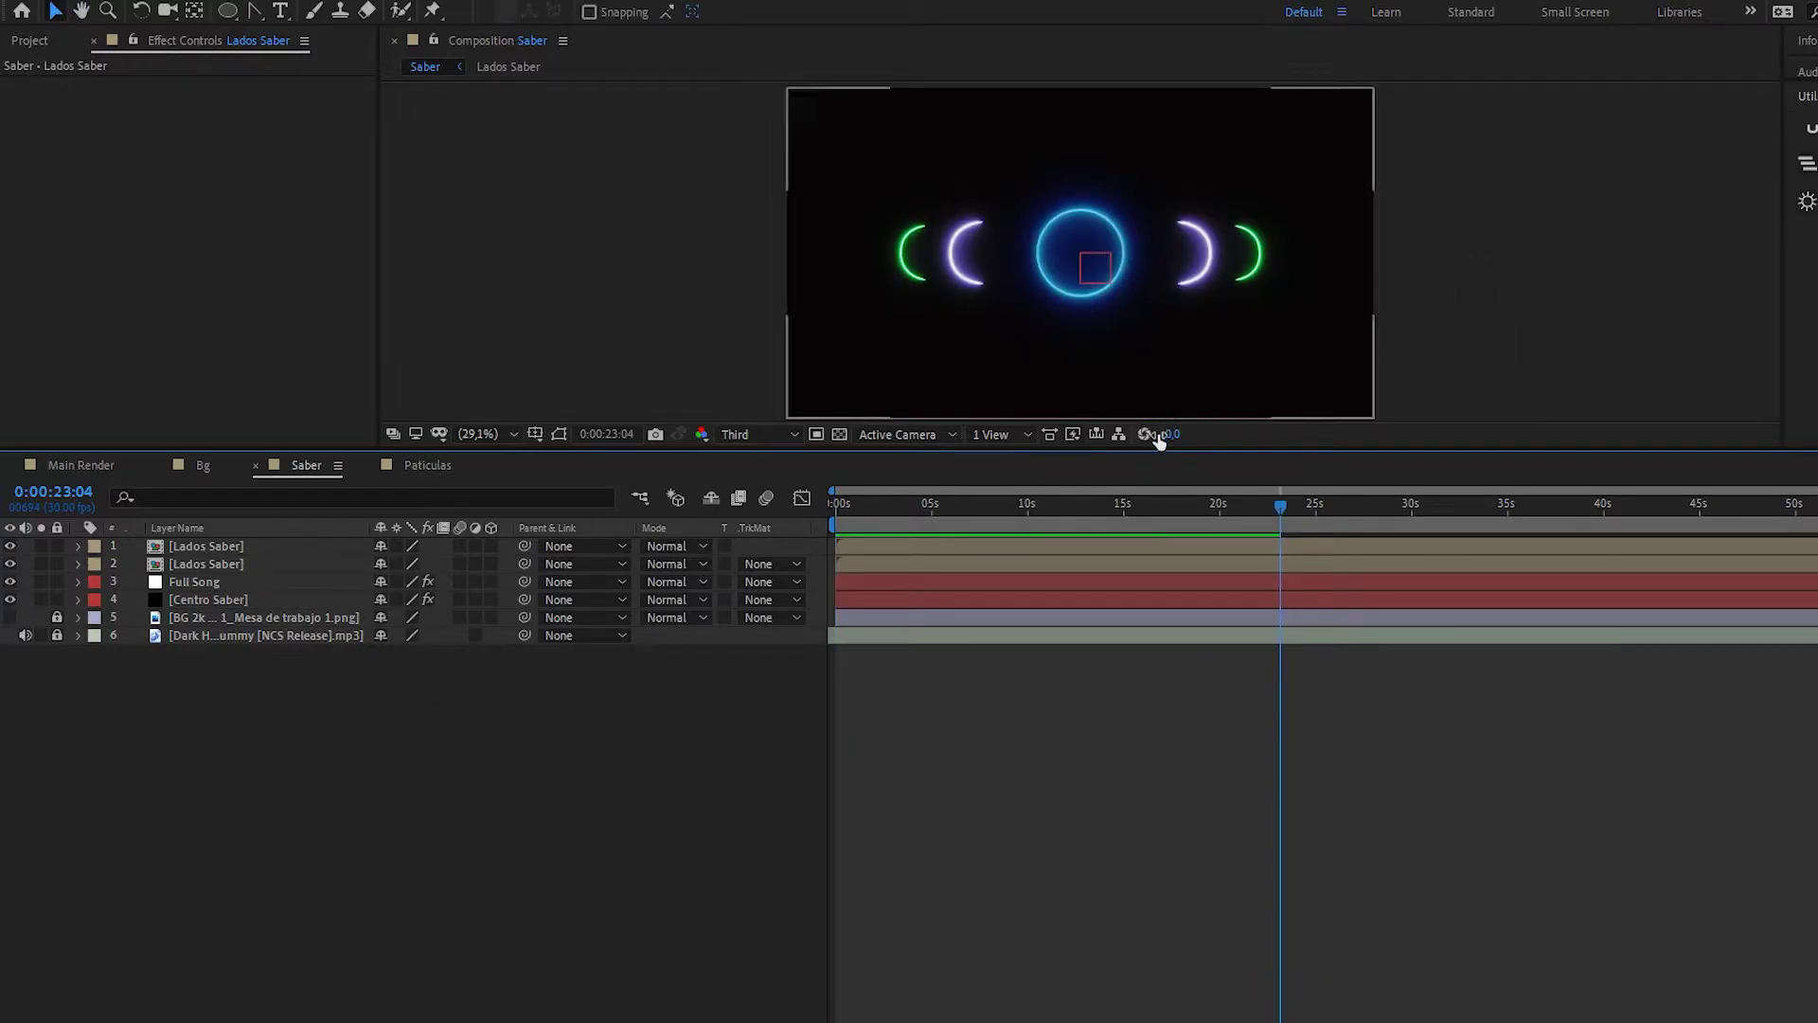
left_click(1096, 433)
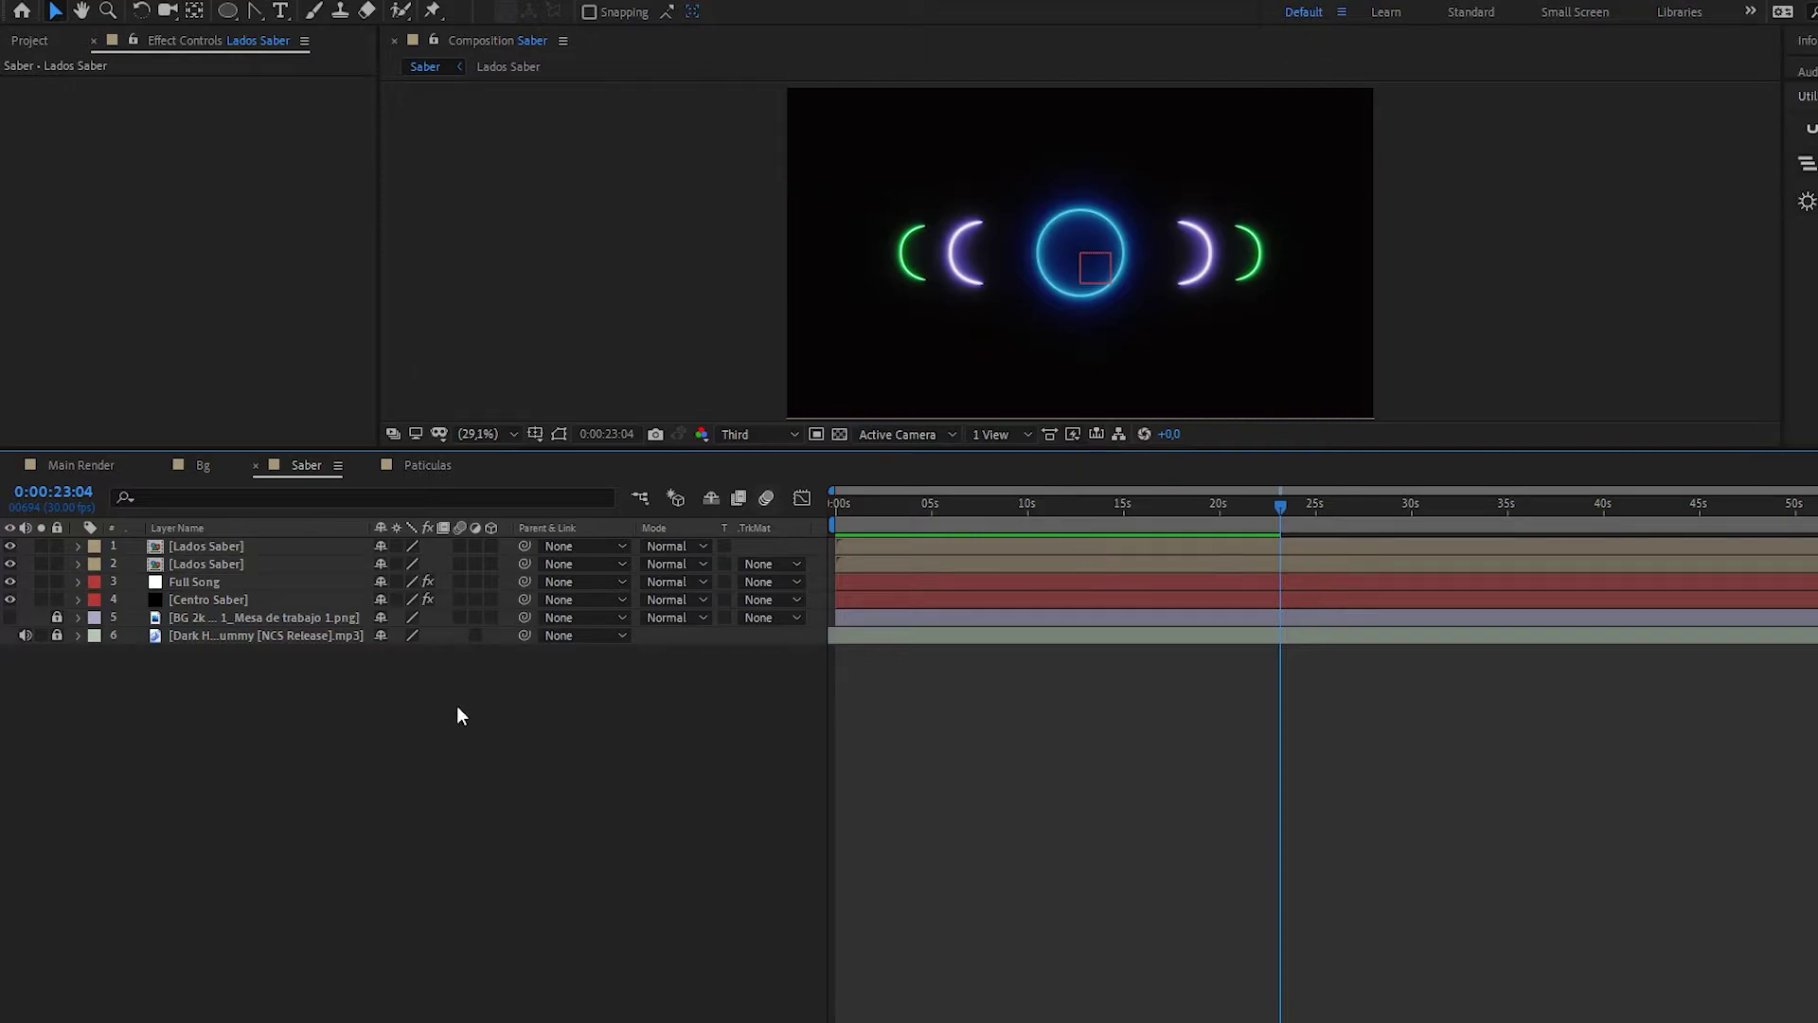
left_click(81, 465)
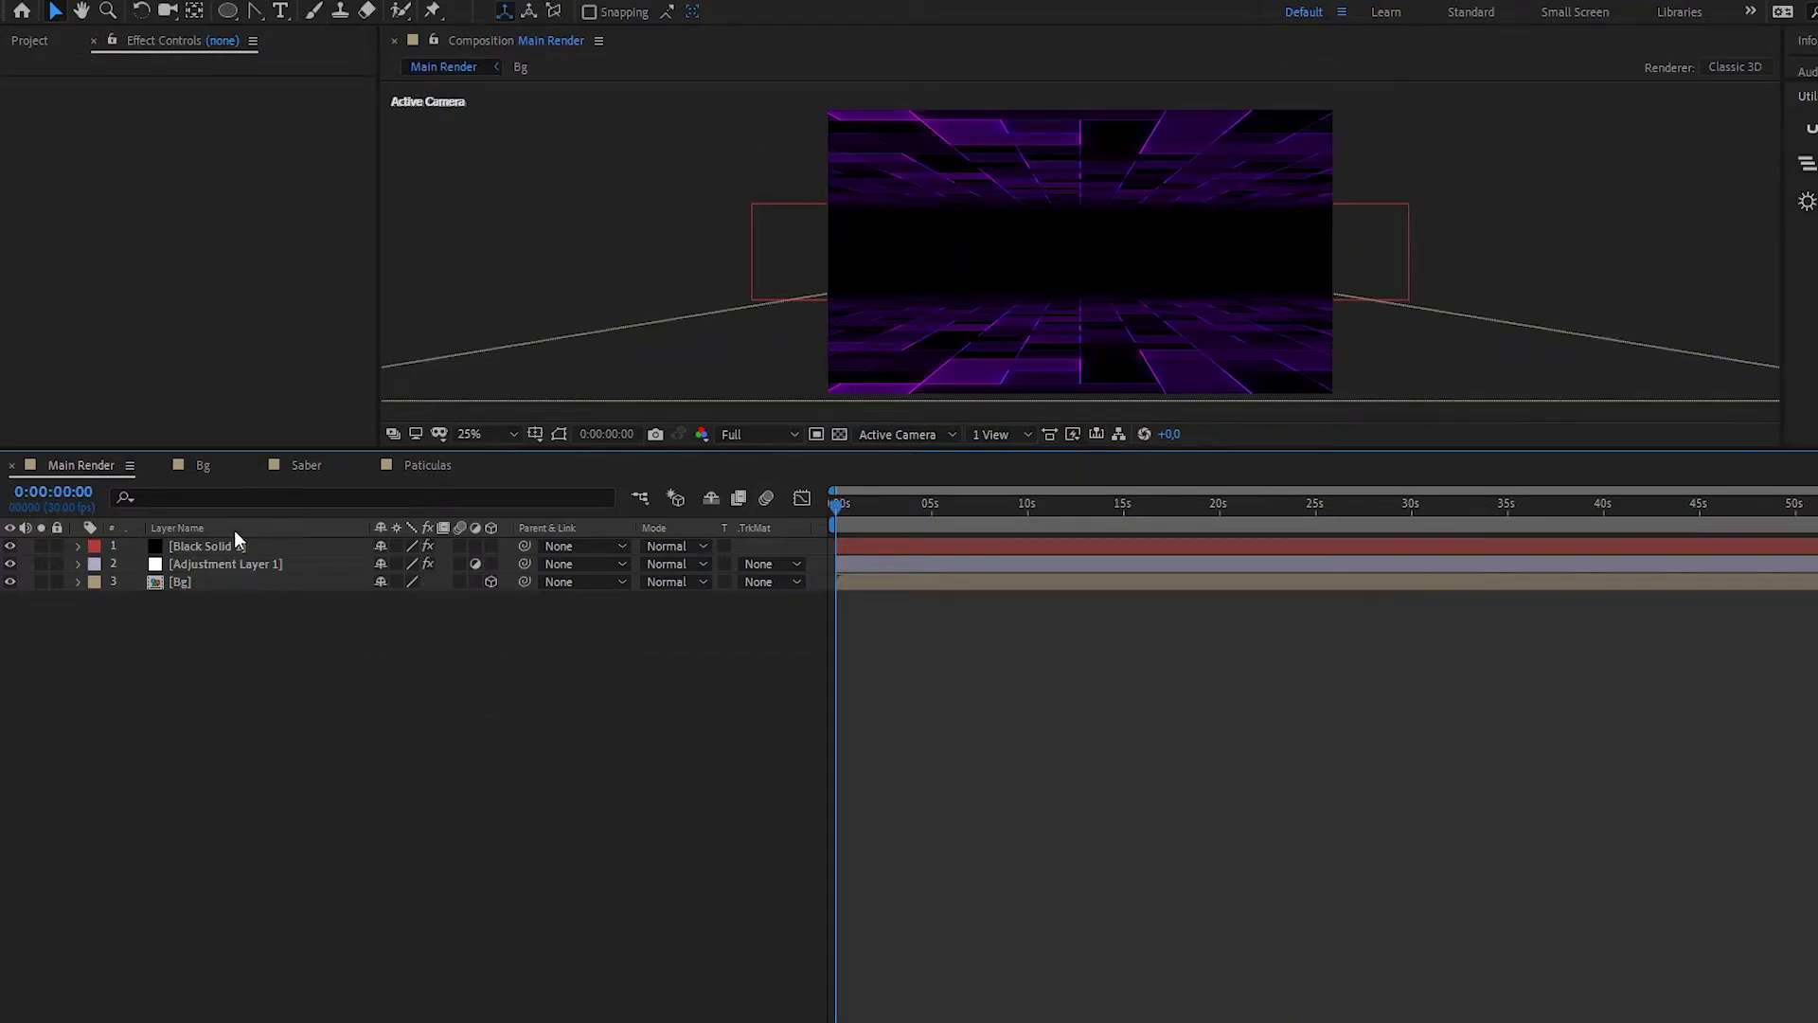
- Drag the Saber comp from the Project panel onto the top of the Main Render timeline
left_click(29, 41)
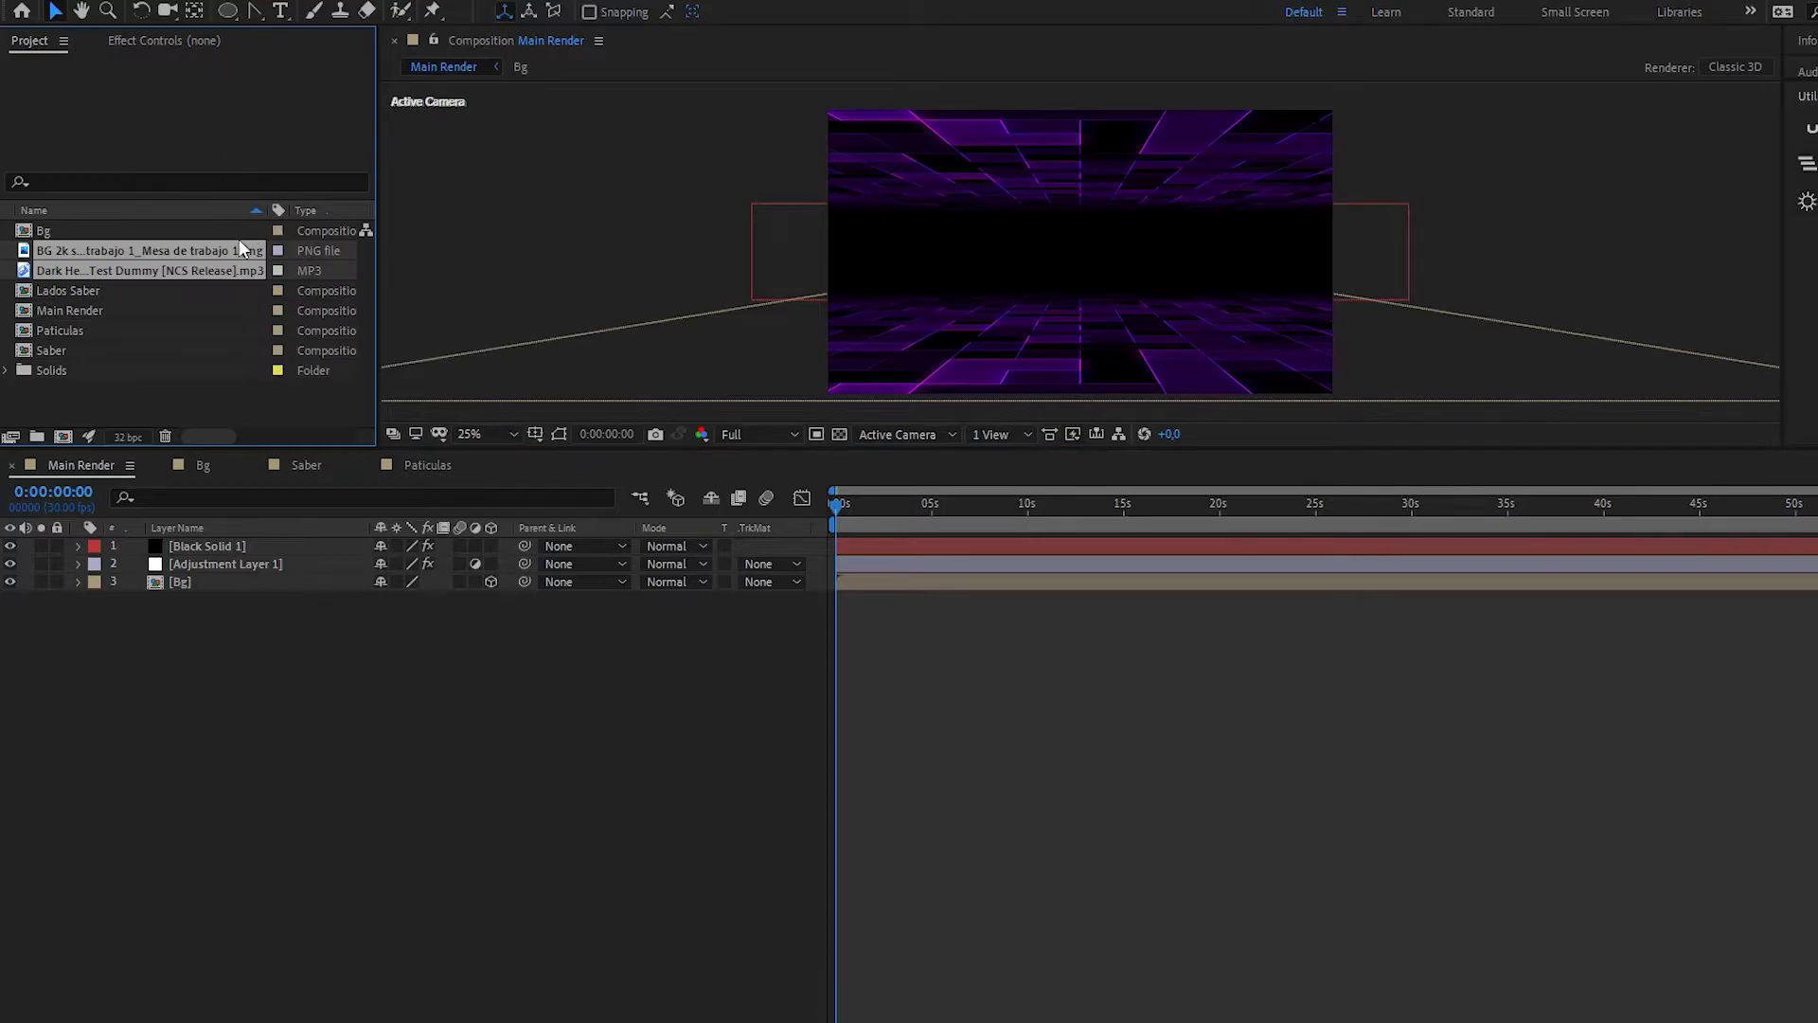
left_click(77, 350)
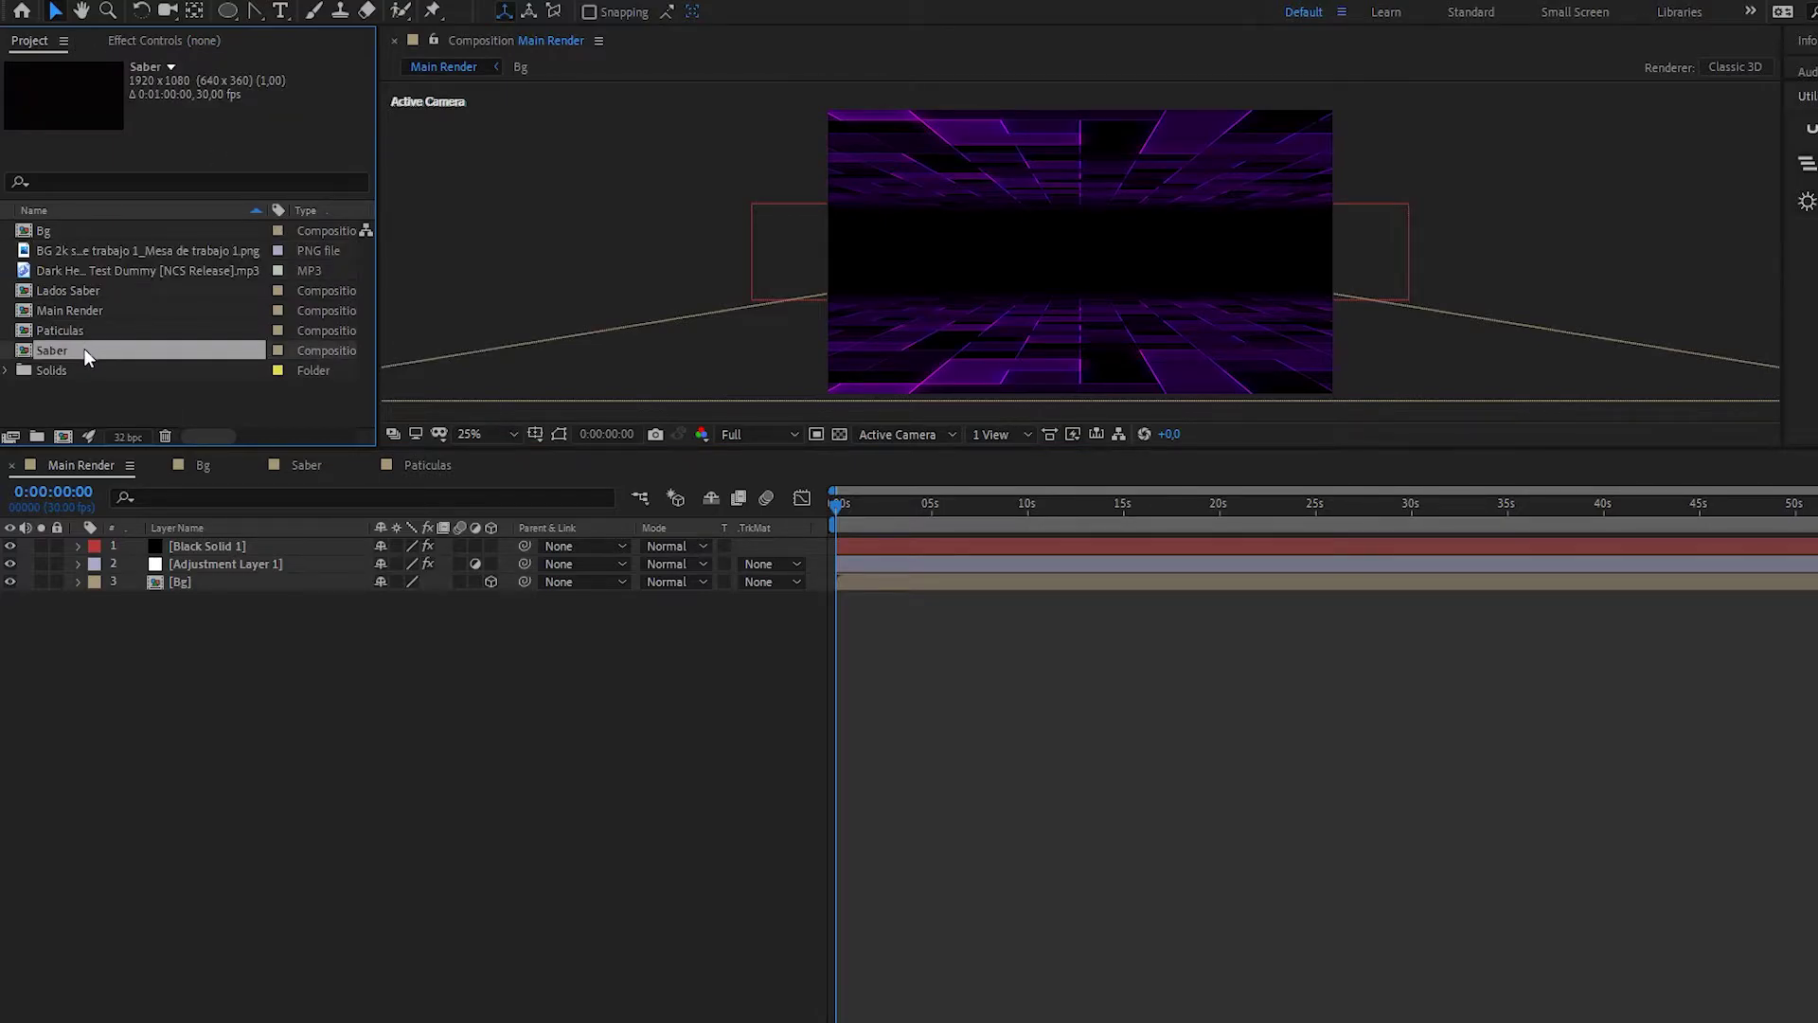
left_click_drag(83, 348, 208, 538)
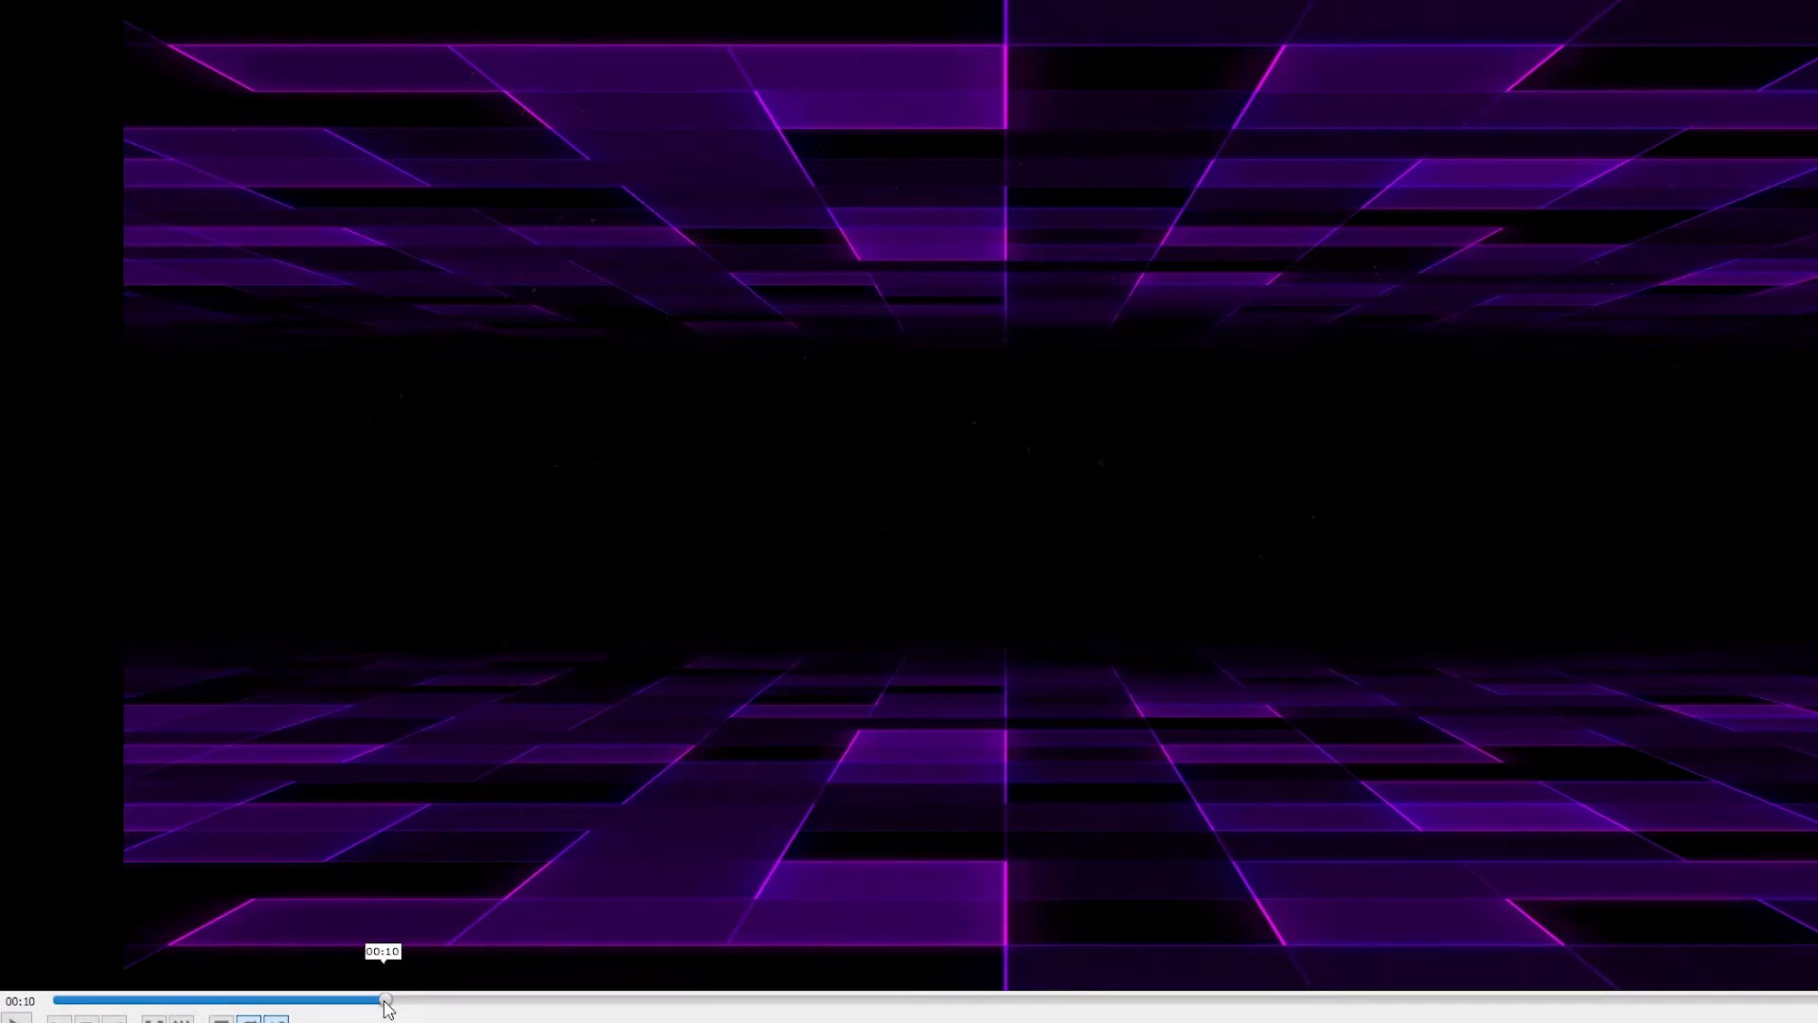
- Scrub the reference video to about 00:12, then switch back to After Effects
left_click_drag(396, 1011, 425, 1018)
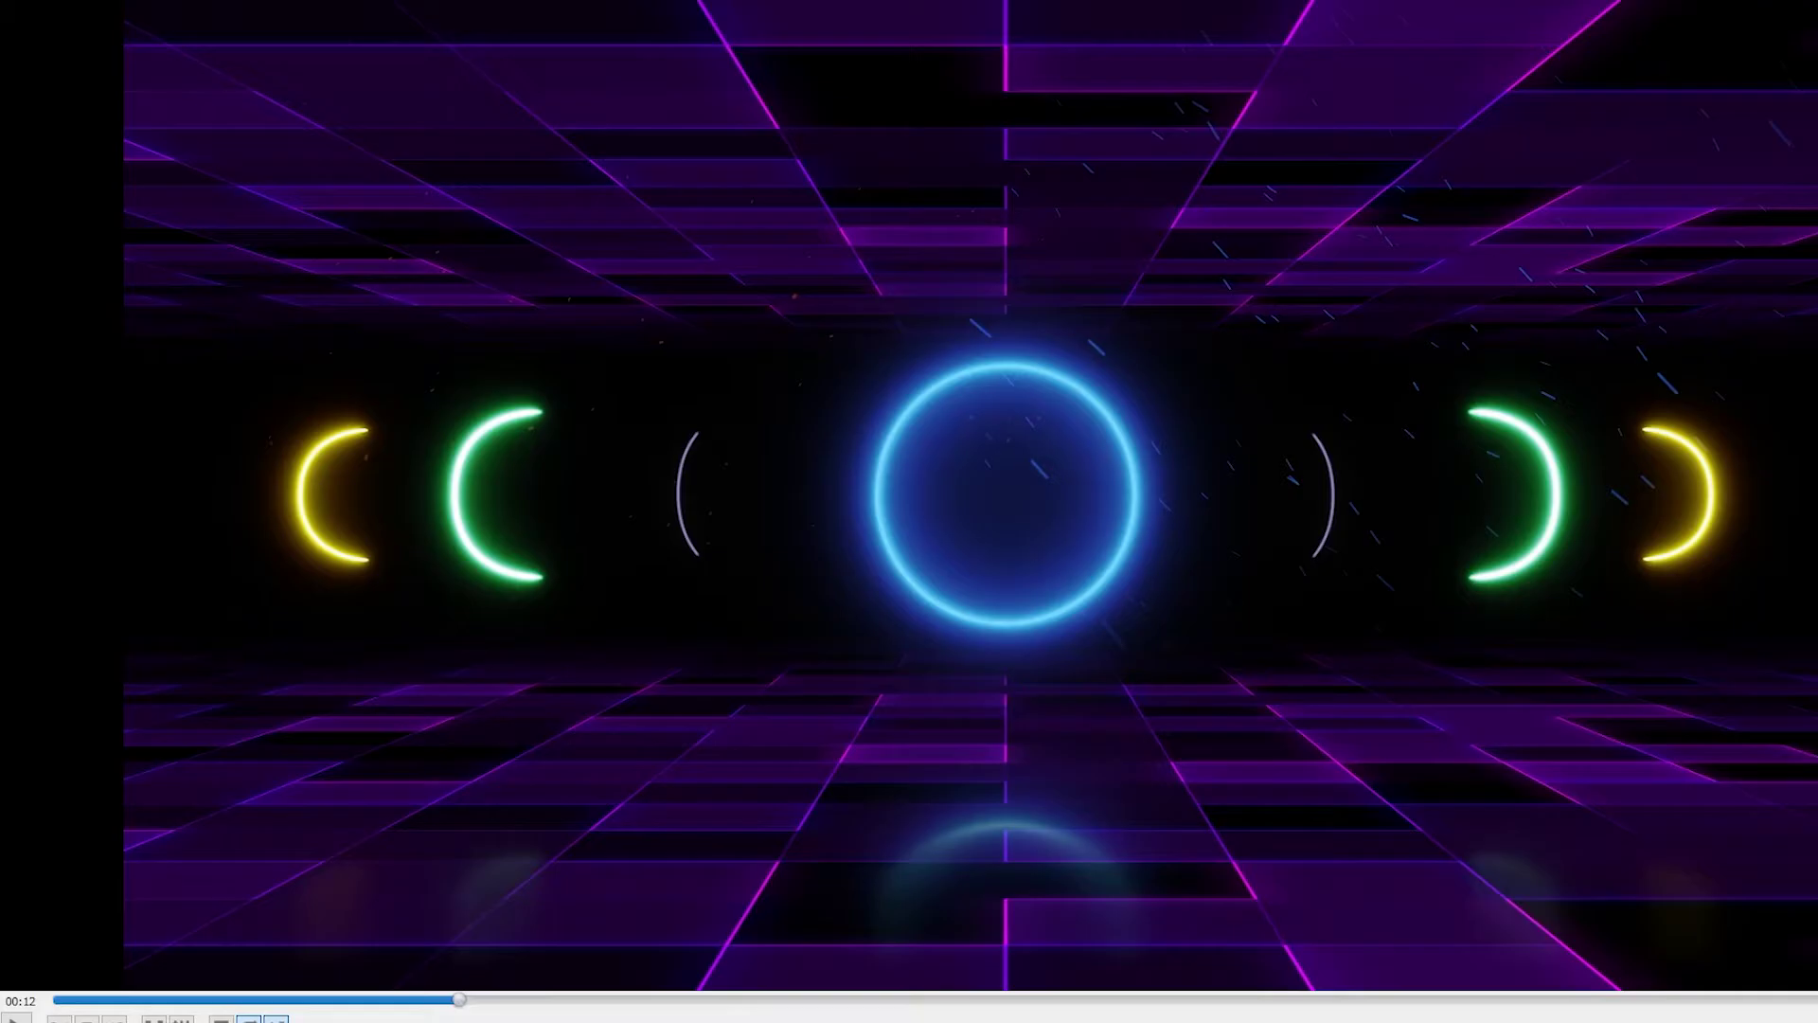
mouse_move(846, 1021)
left_click(847, 951)
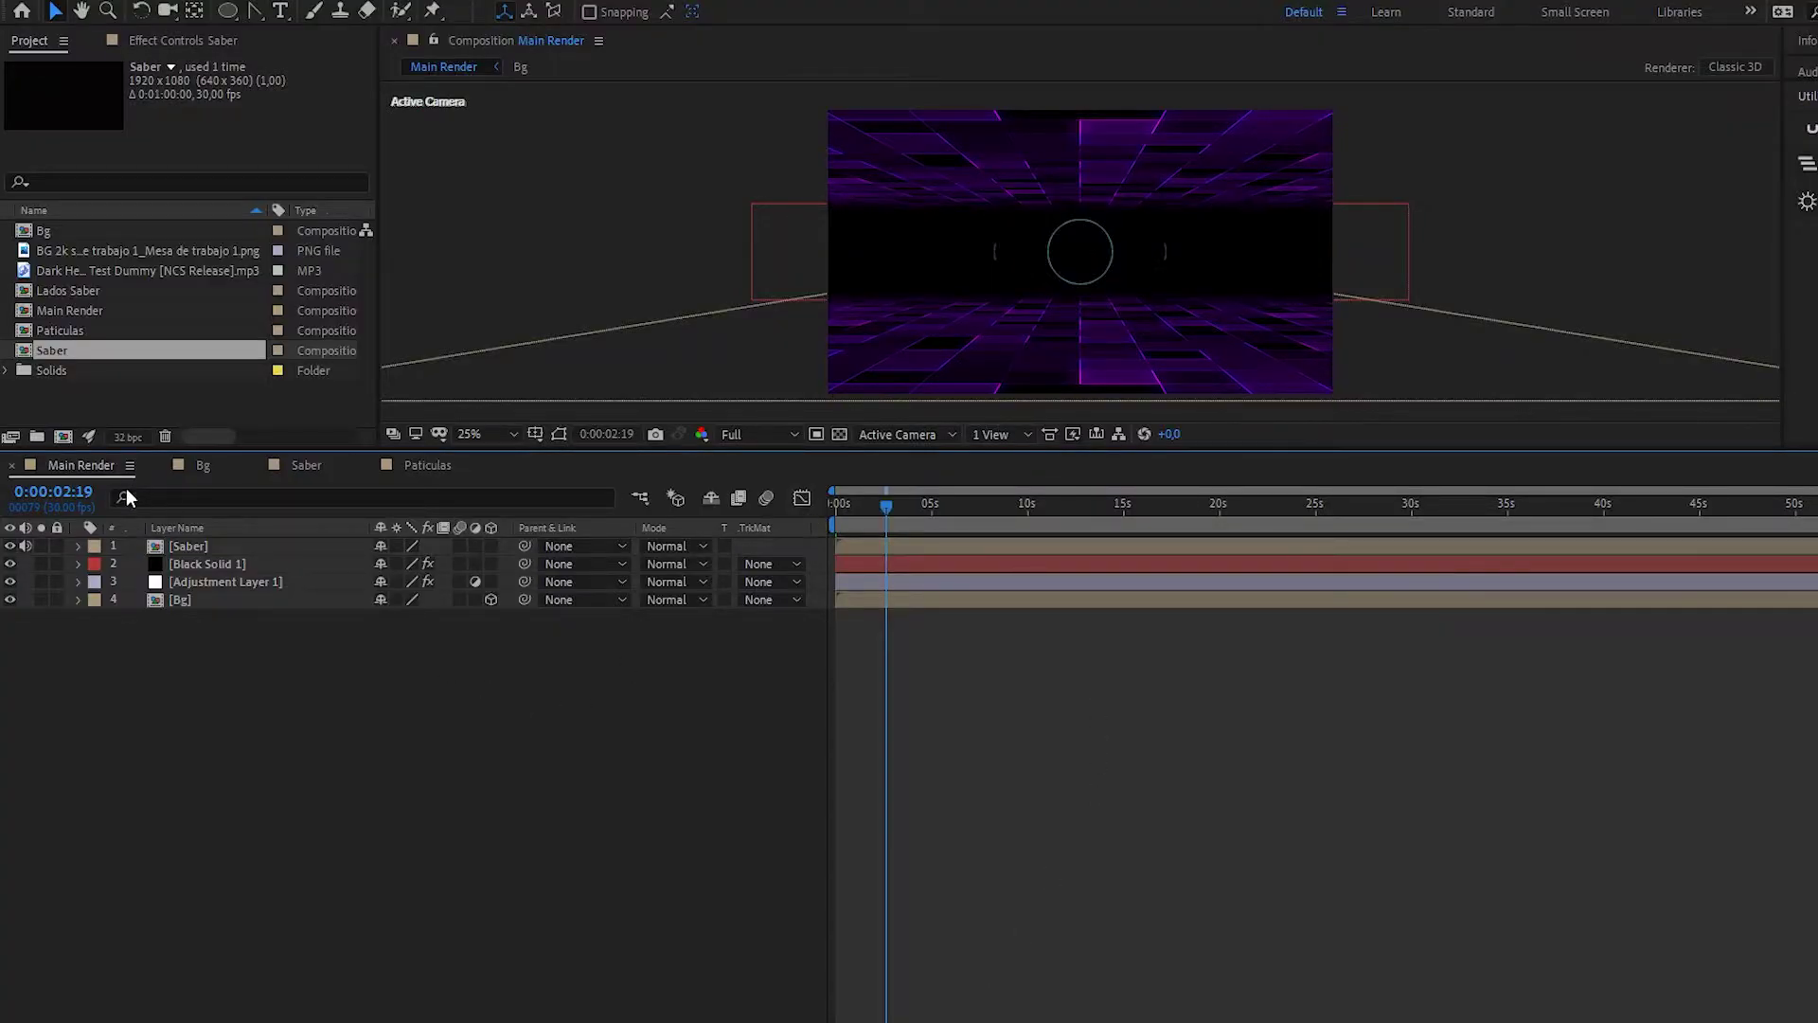
- Inside Lados Saber, select and copy the Agudos and Bass layers, then switch to the empty Paticulas comp
left_click(313, 463)
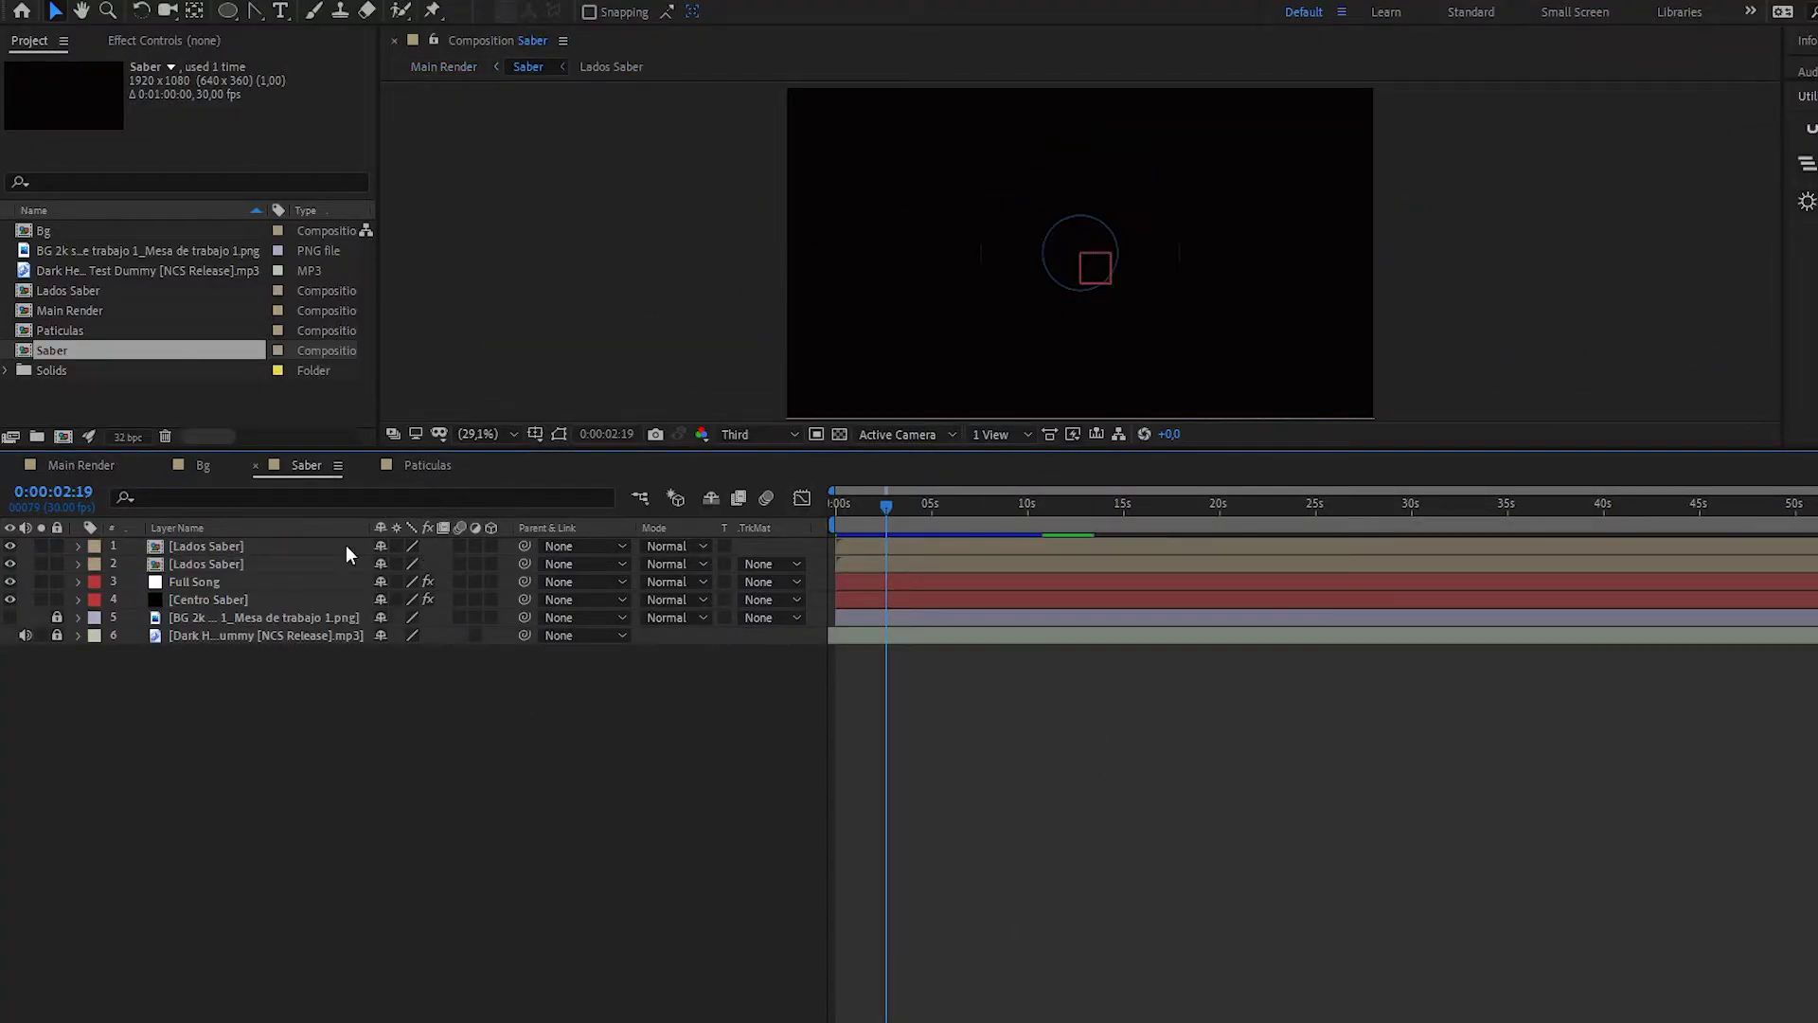
double_click(228, 564)
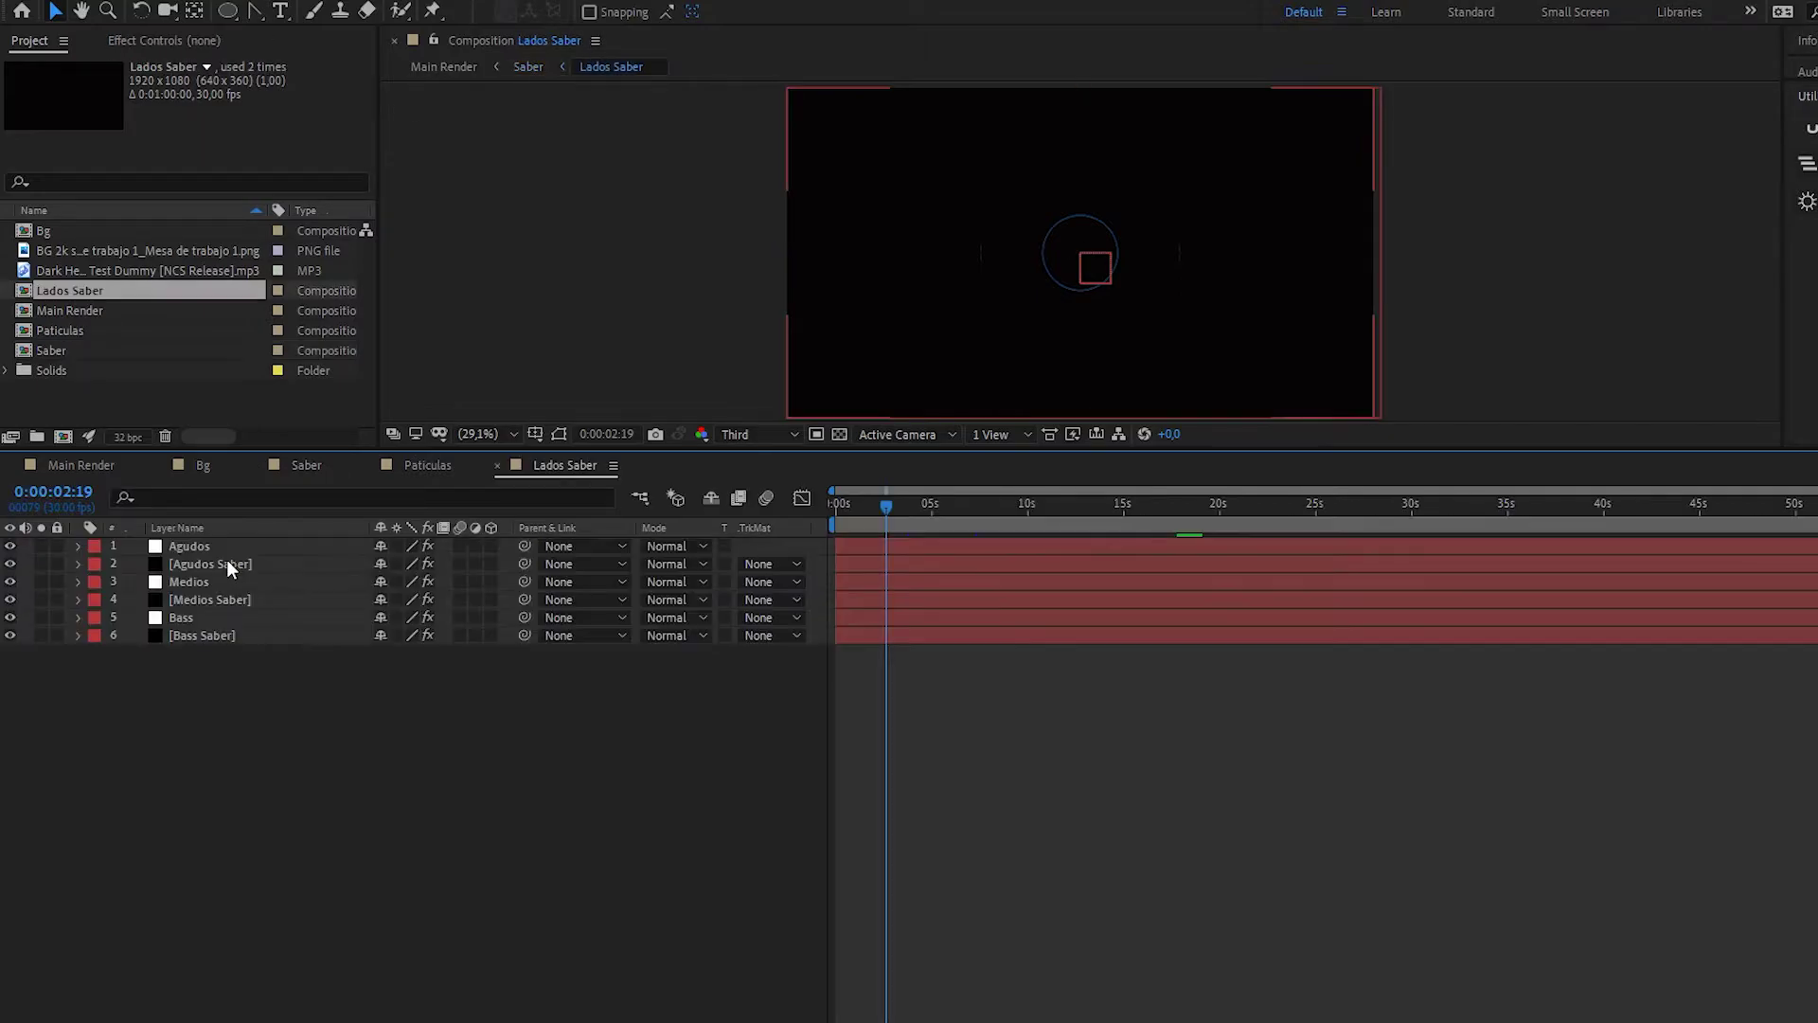
left_click(201, 545)
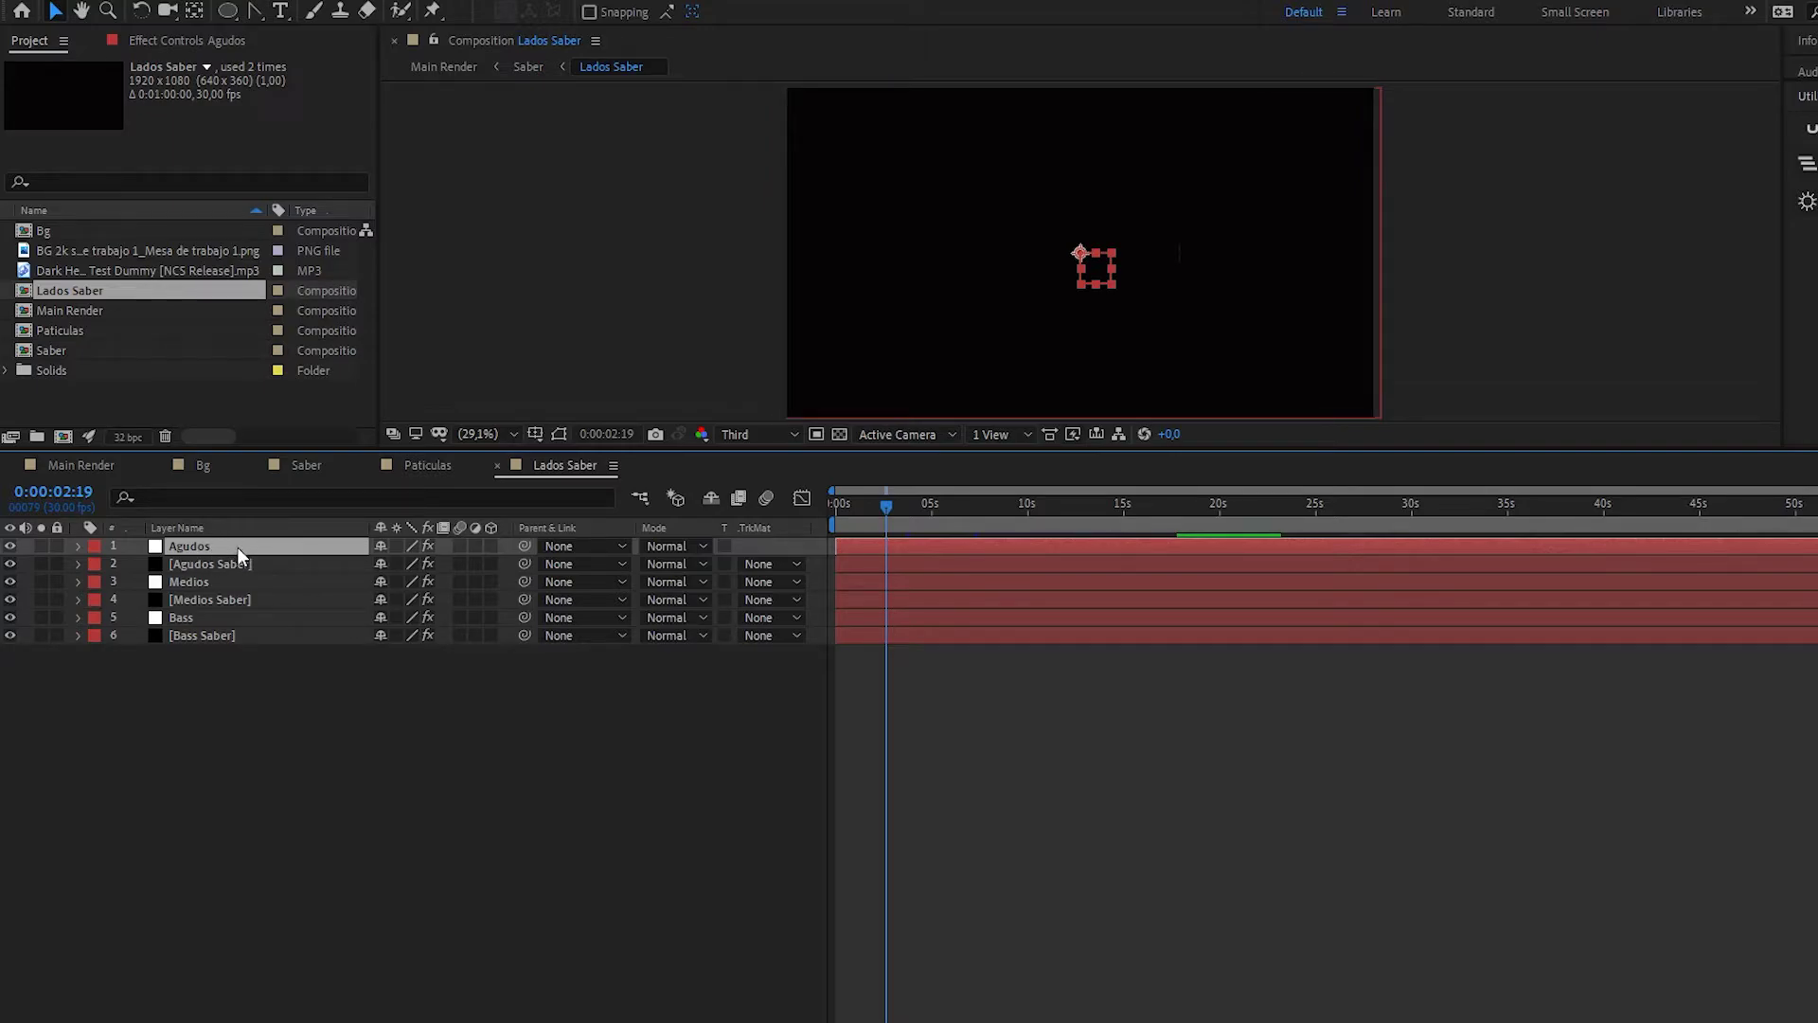
left_click(183, 617, "ctrl")
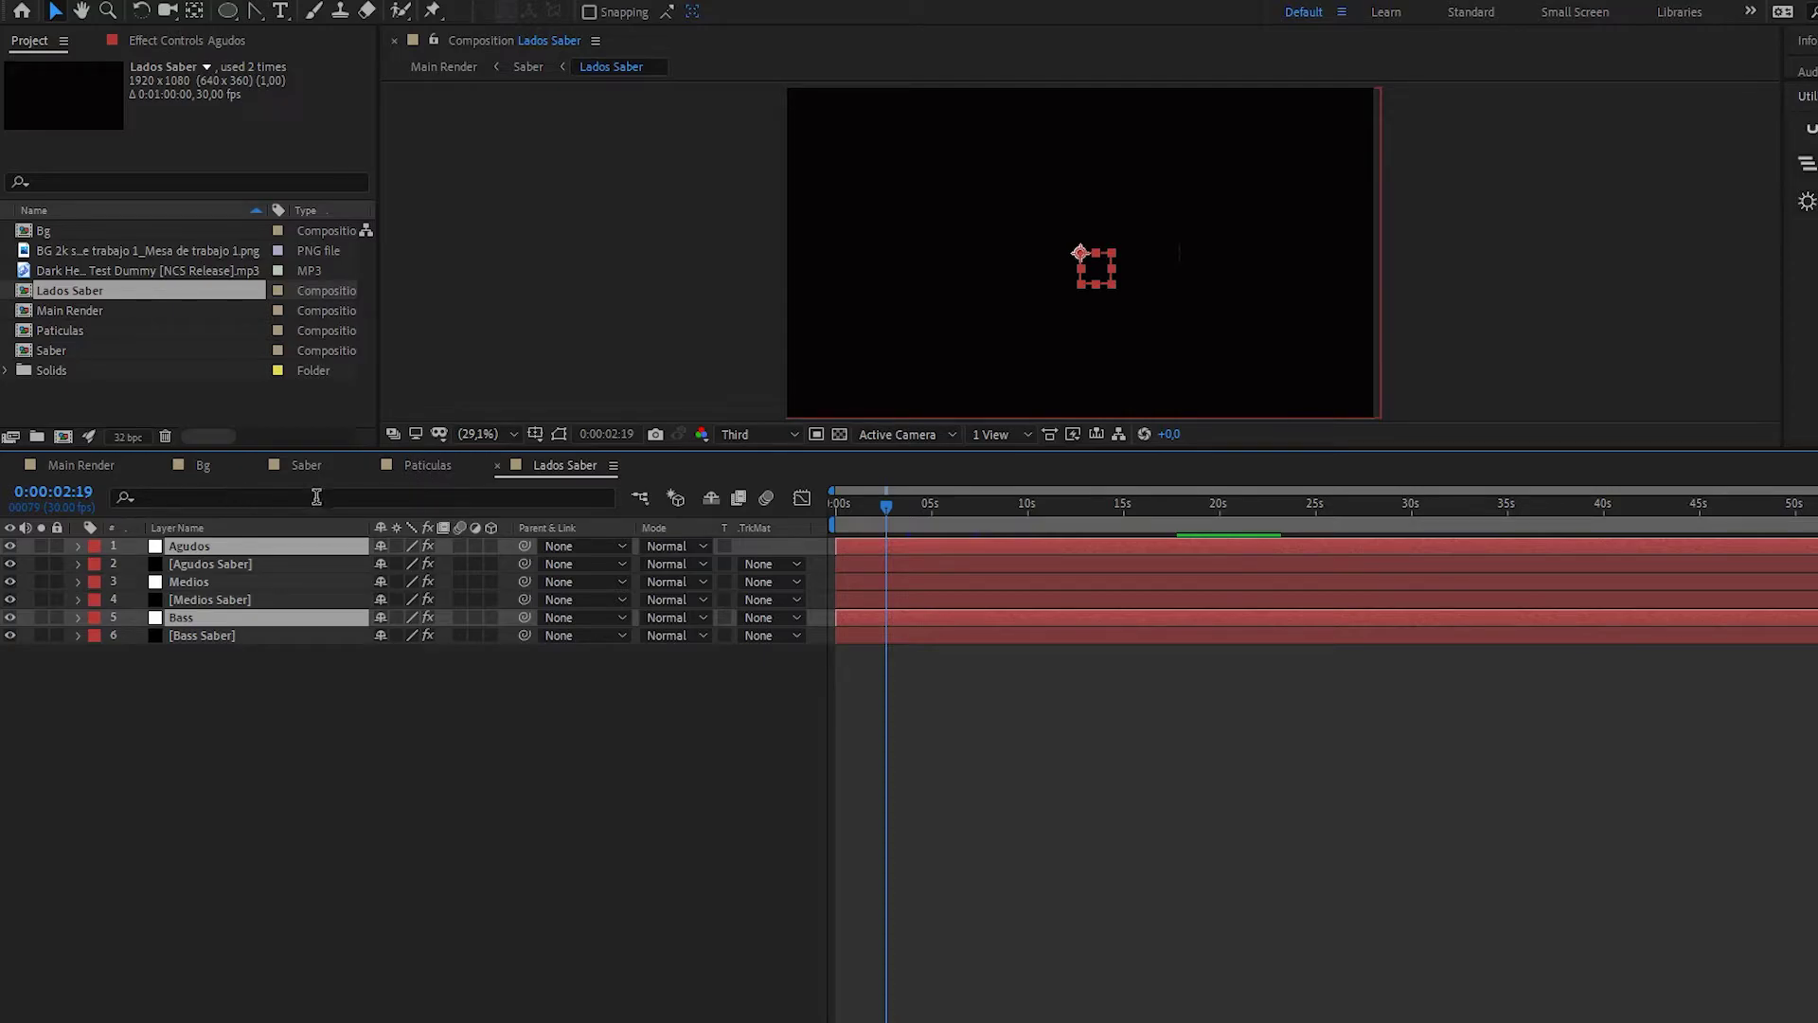
left_click(435, 464)
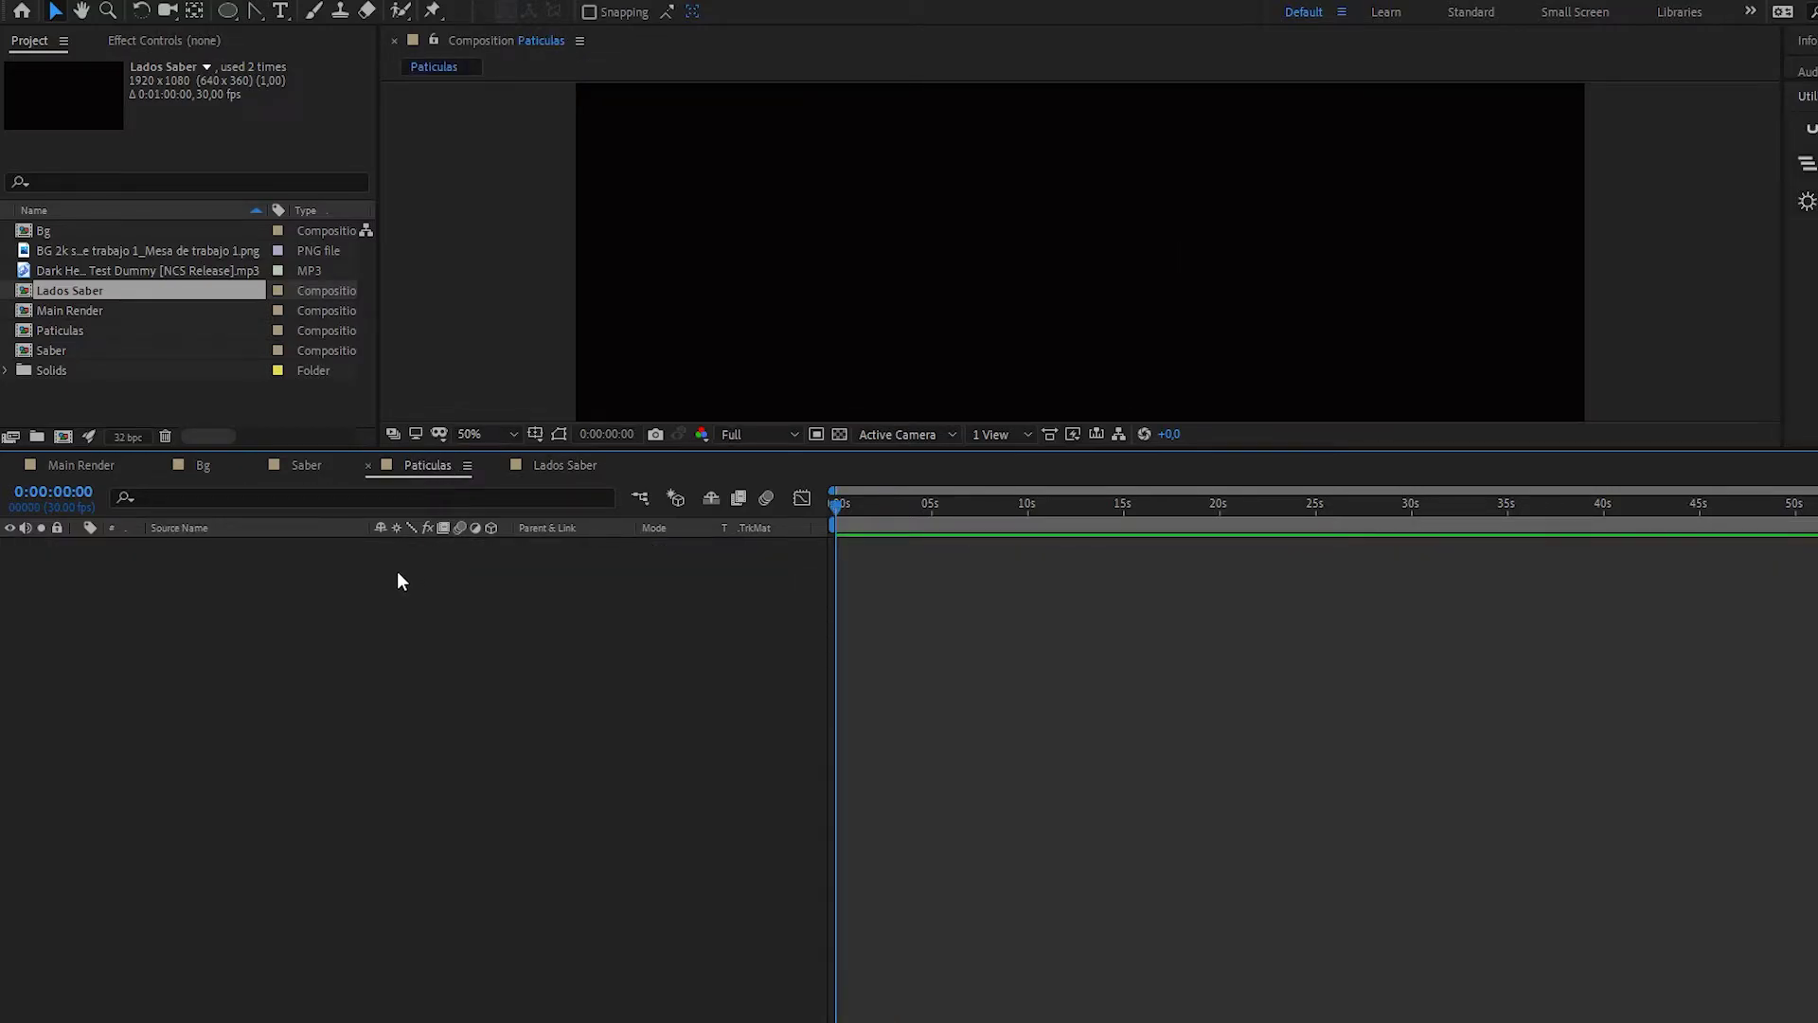
- Paste Agudos and Bass into Paticulas, then unlock, copy and paste the song's mp3 layer from Saber
key("ctrl+v")
left_click(377, 604)
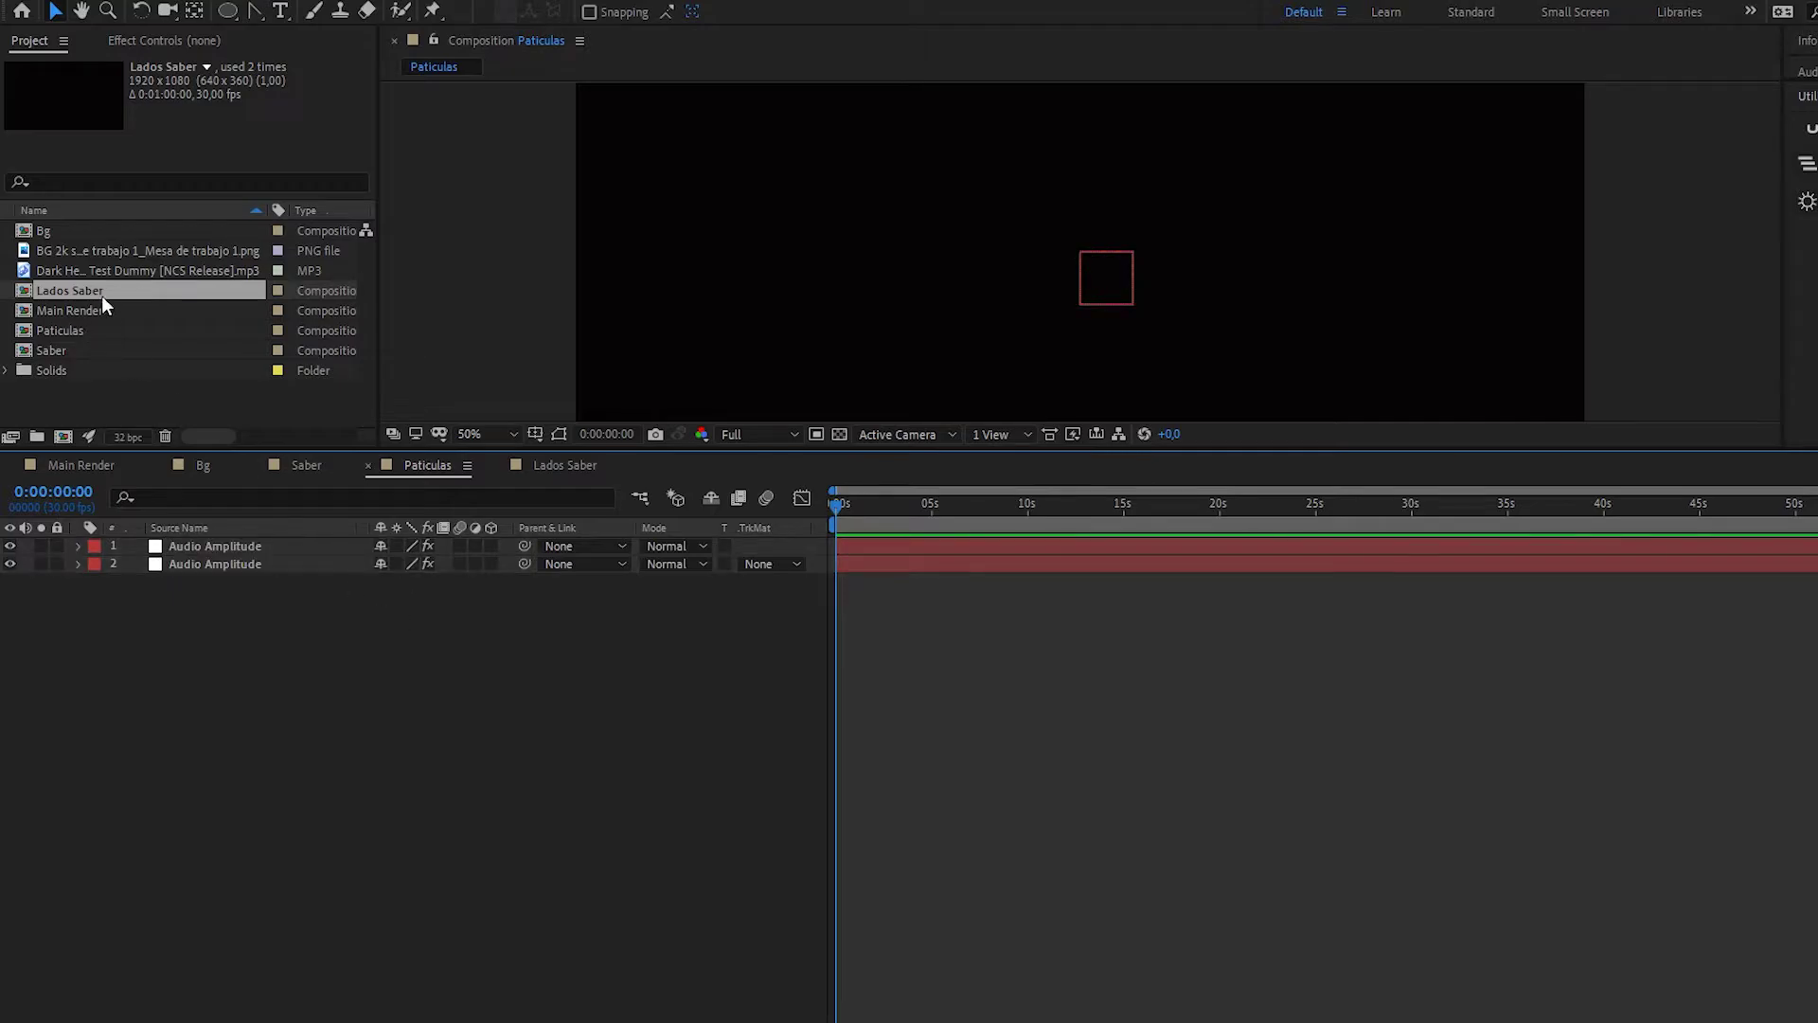
left_click(95, 248)
left_click(95, 270)
left_click(300, 464)
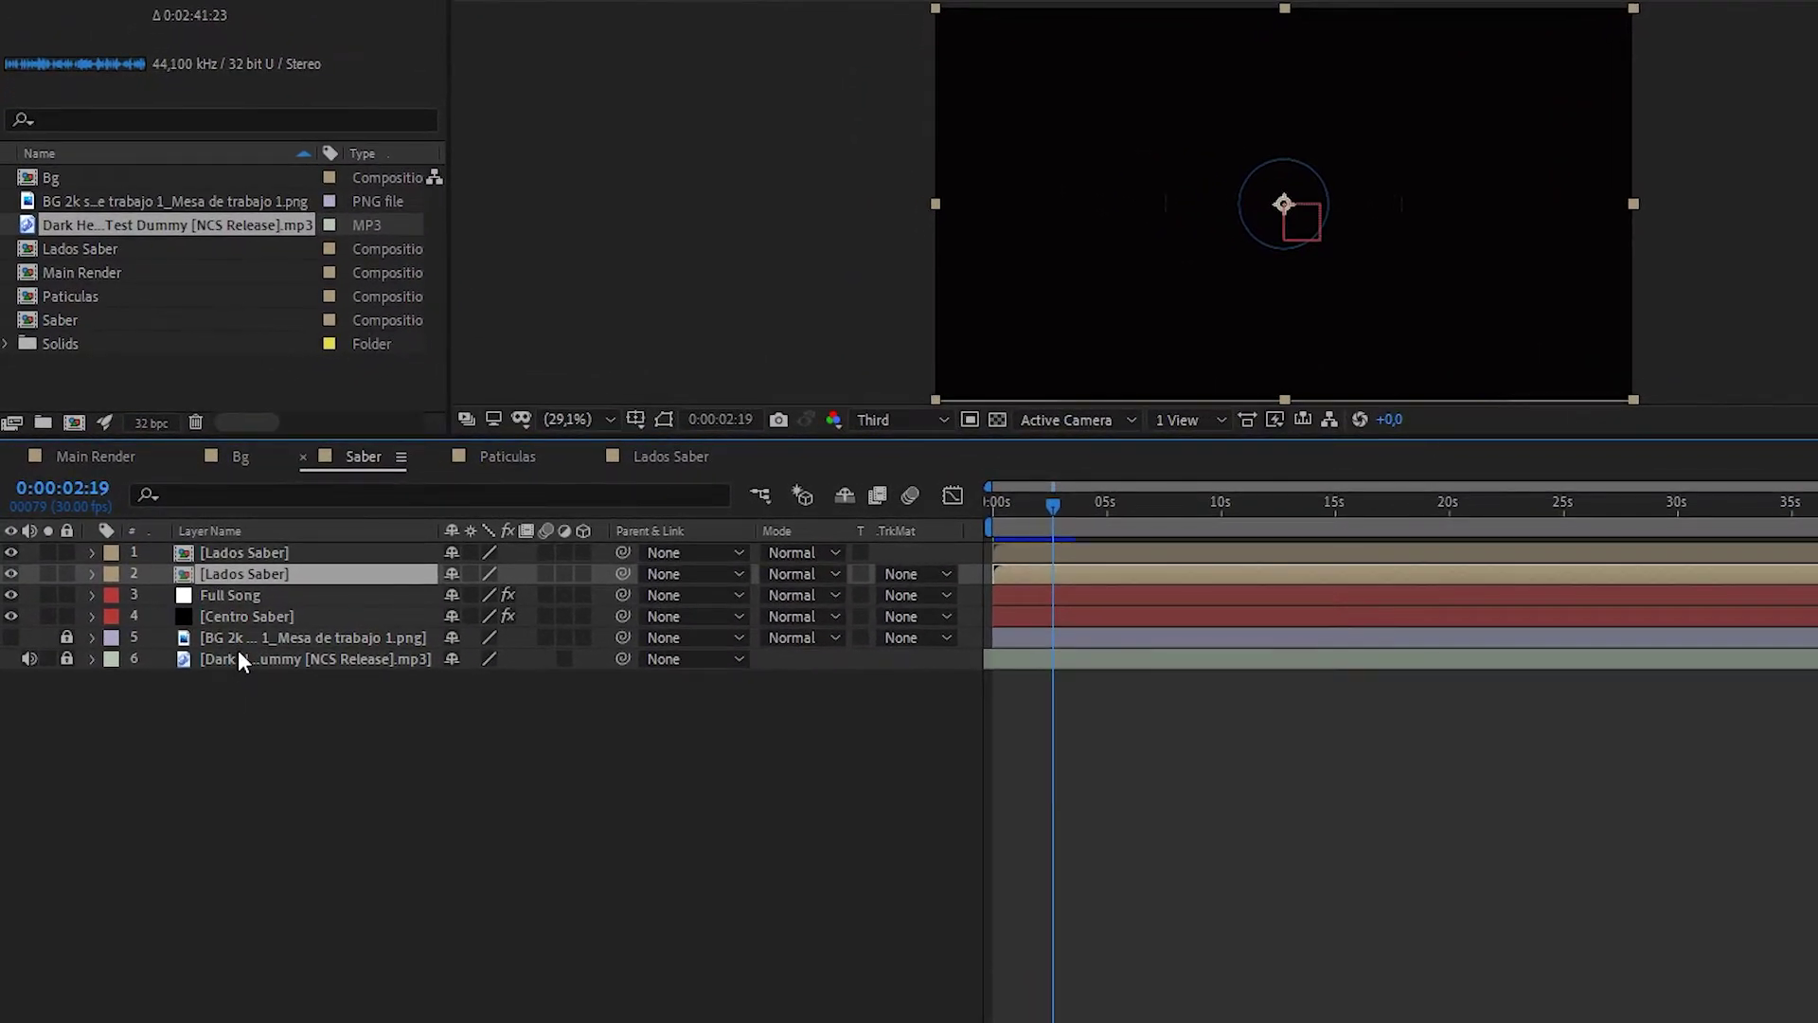
left_click(242, 653)
left_click(67, 660)
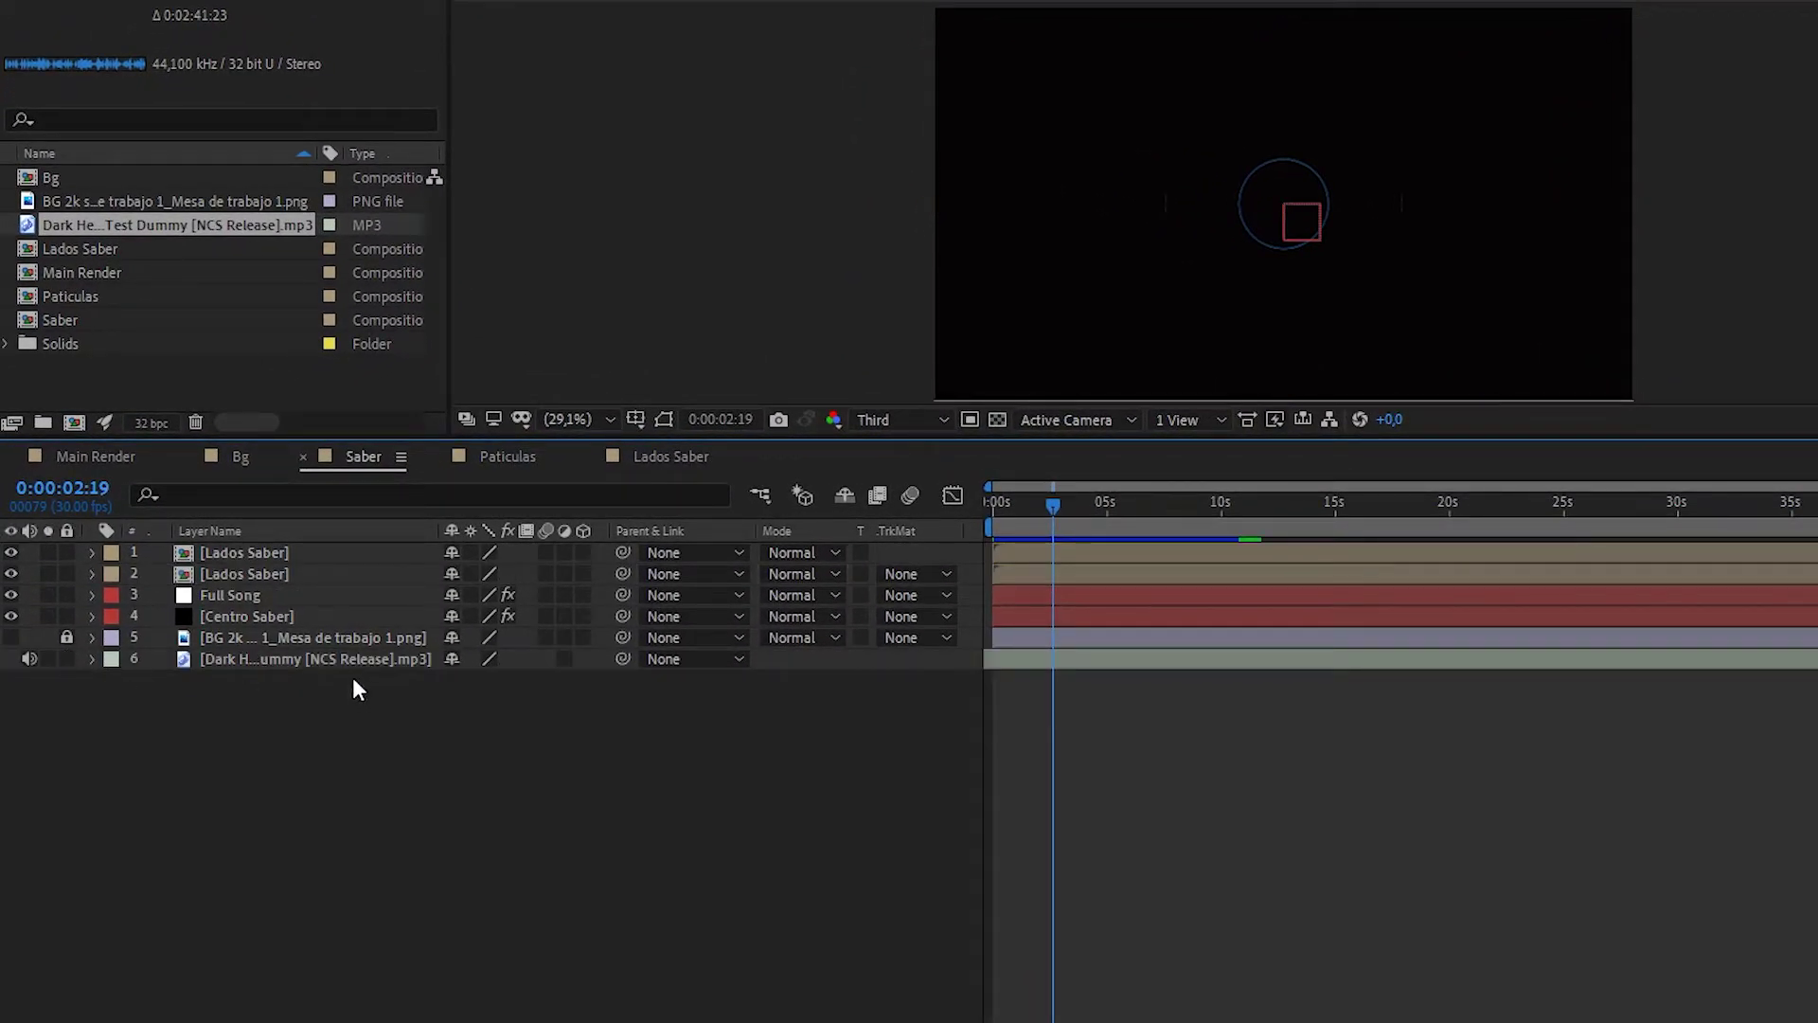
left_click(352, 663)
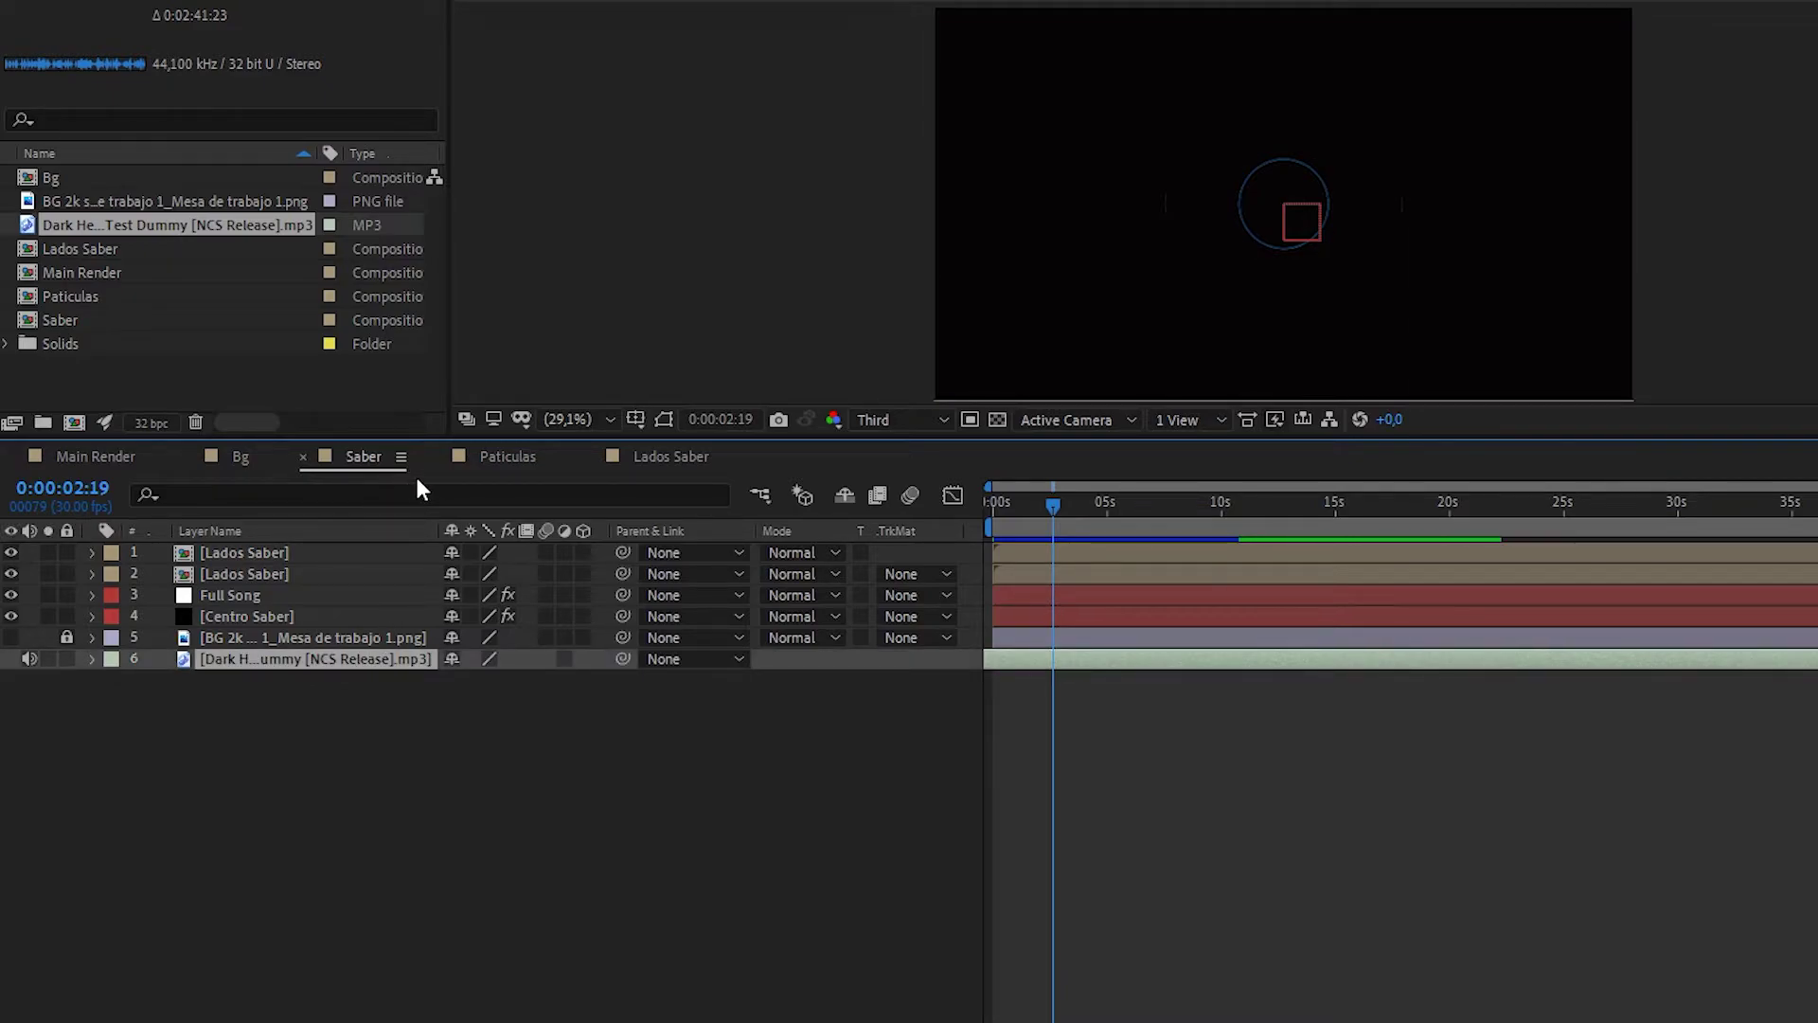
left_click(508, 457)
key("ctrl+slash")
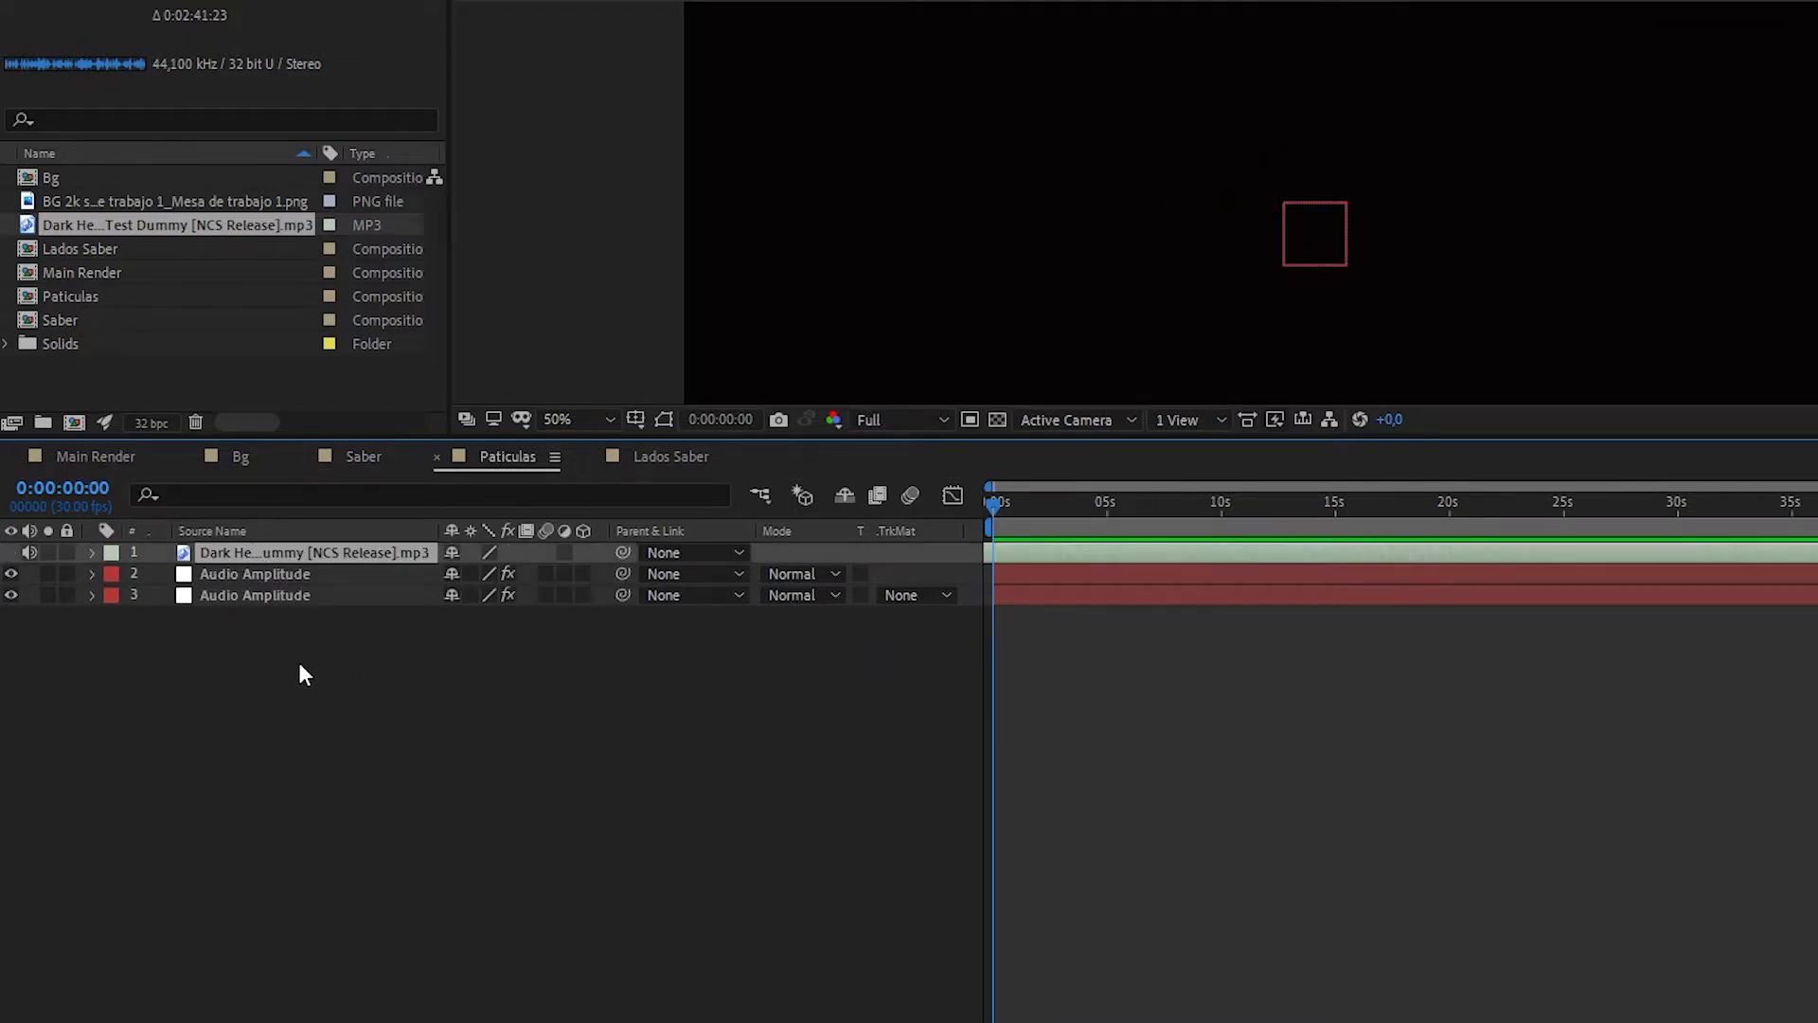
left_click(298, 659)
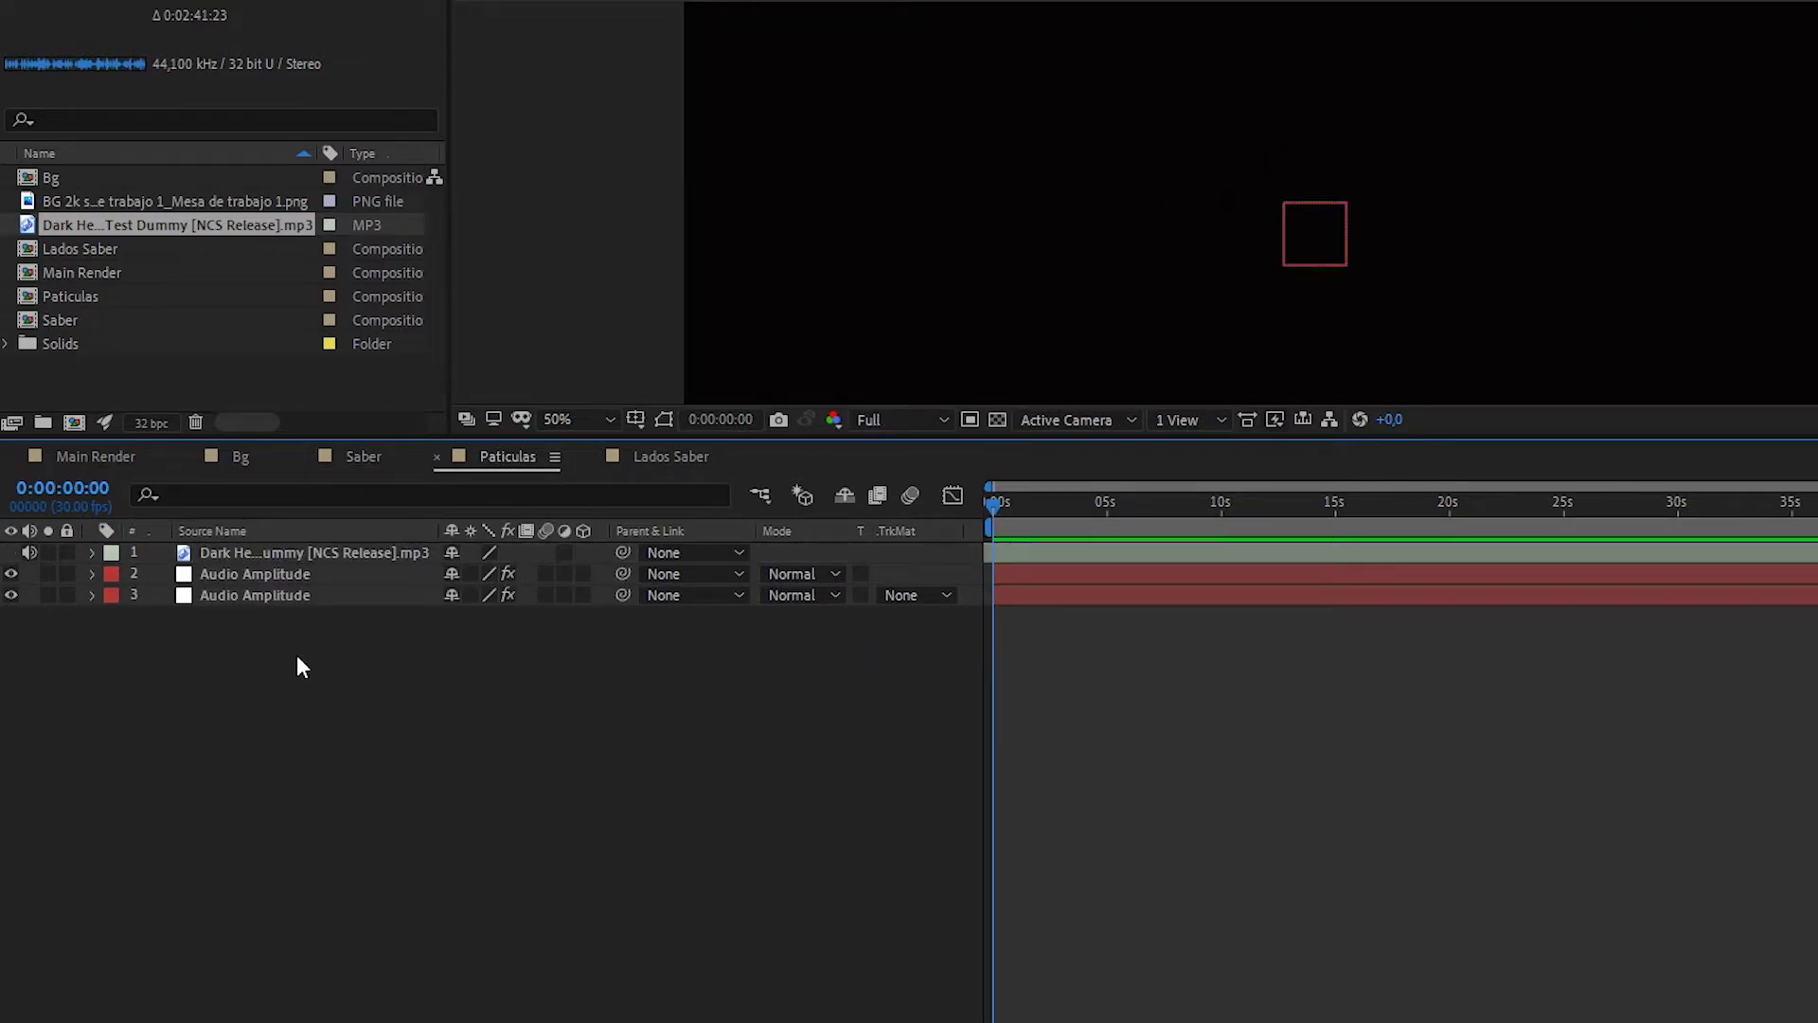
- Toggle the layer column between source and layer names, ending on the Agudos and Bass names
left_click(264, 529)
left_click(292, 530)
left_click(252, 530)
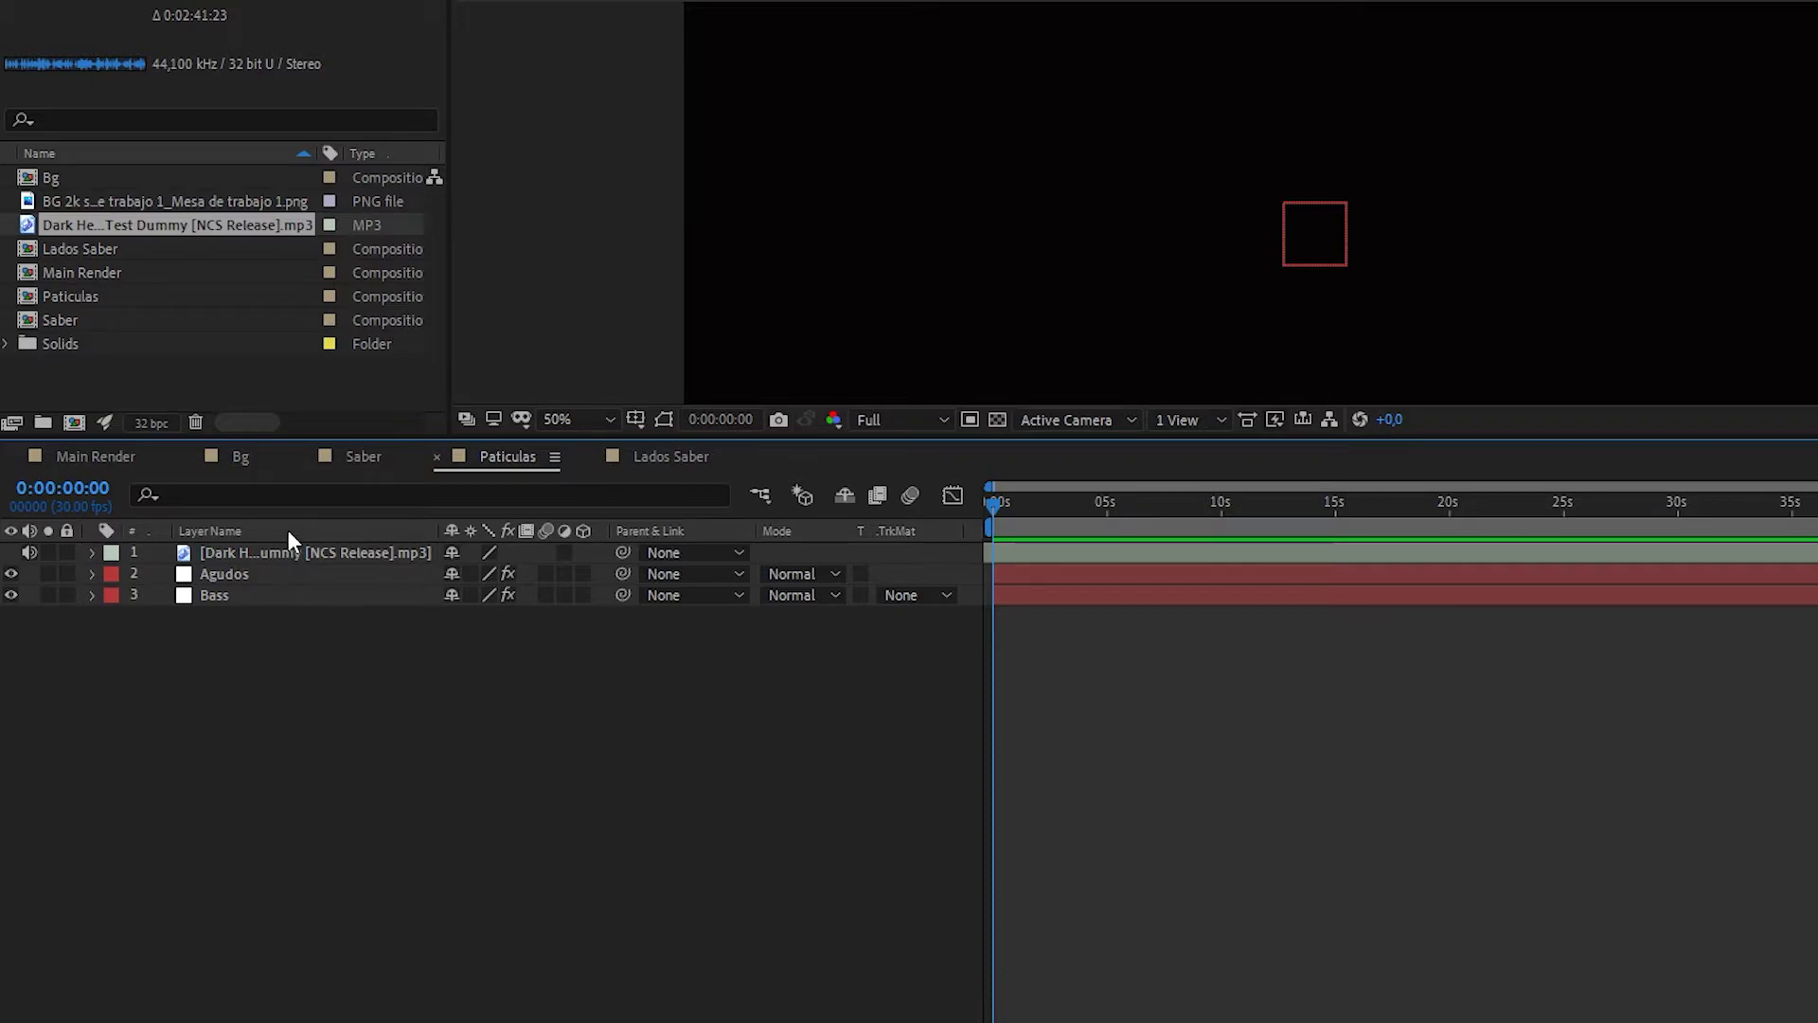
left_click(287, 530)
left_click(288, 530)
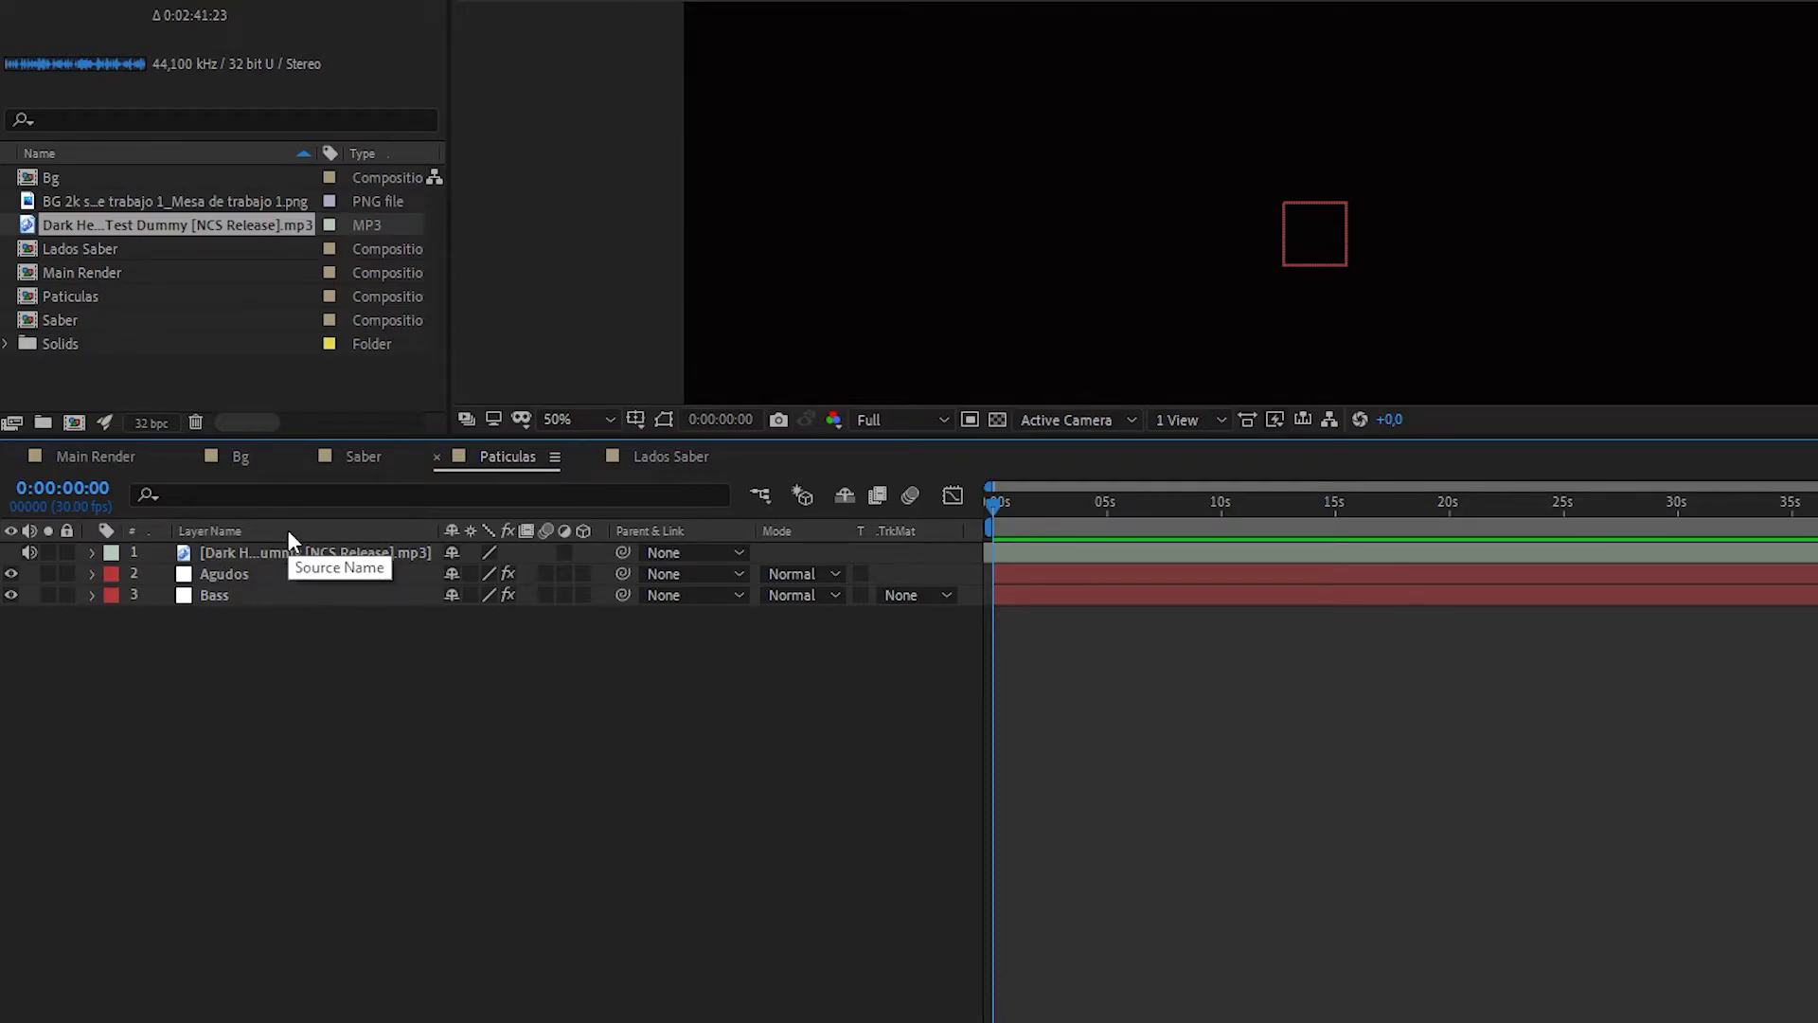
left_click(288, 531)
left_click(288, 531)
left_click(288, 531)
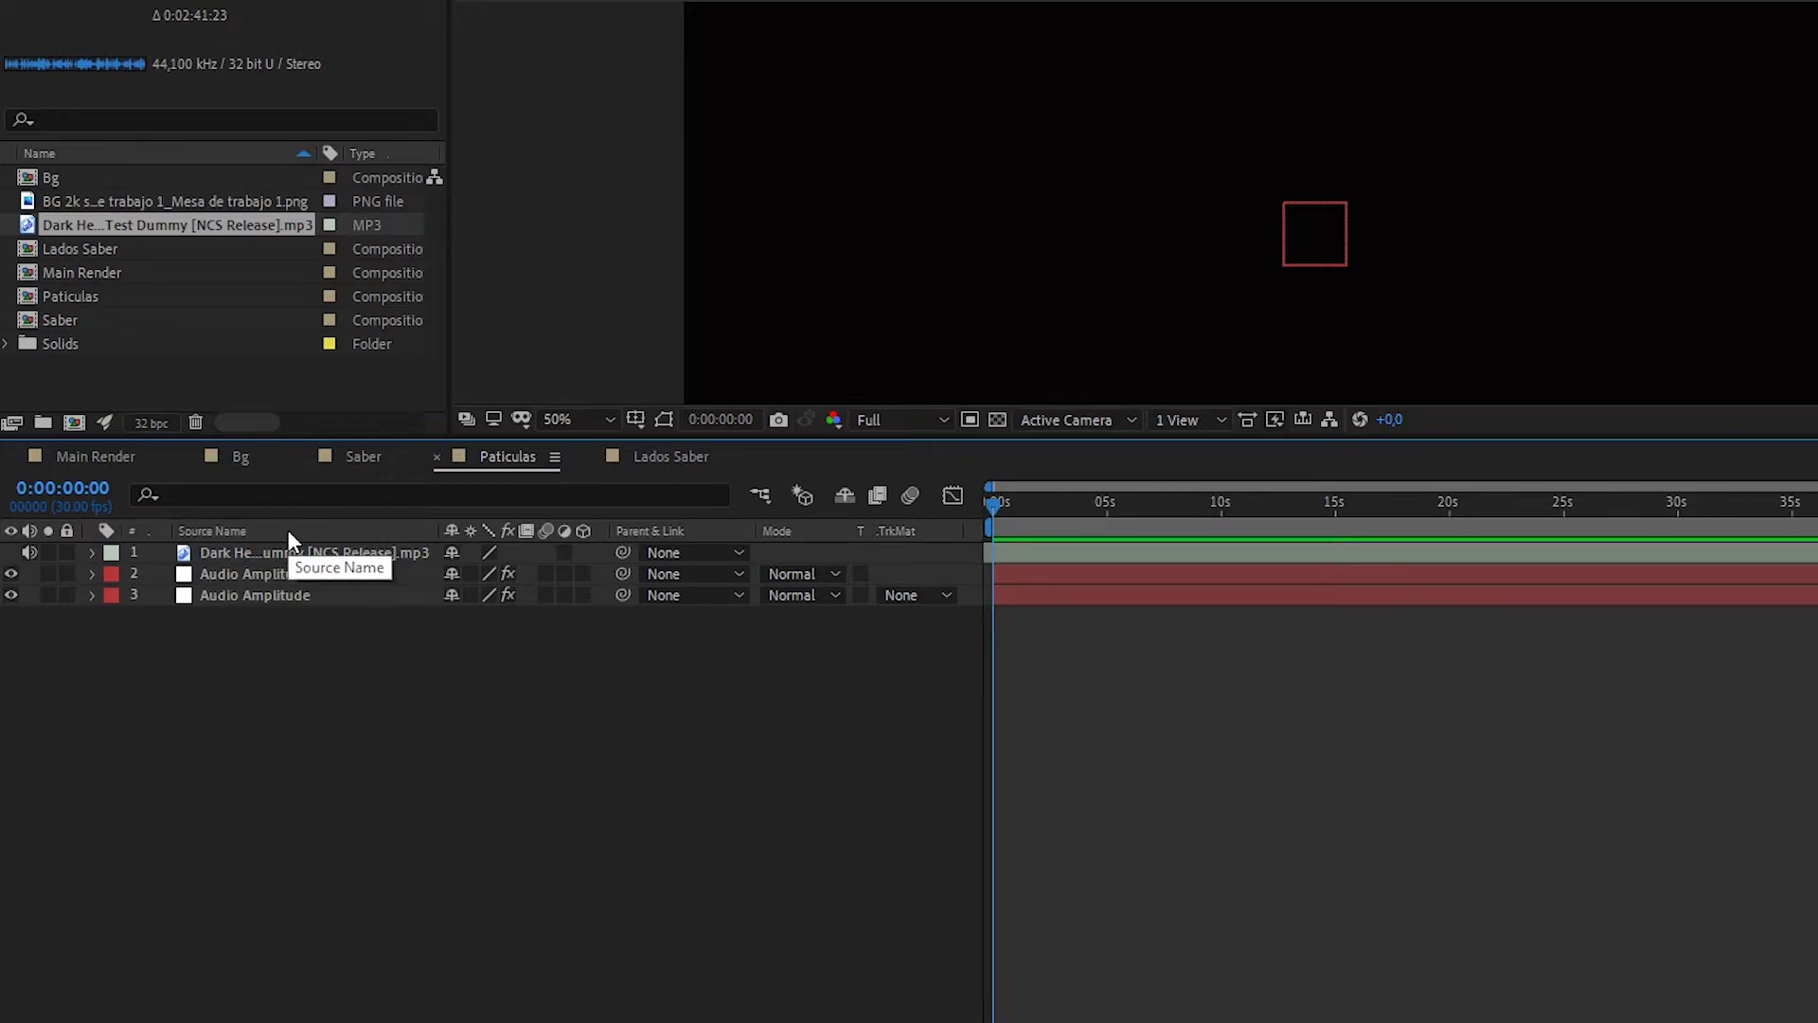
left_click(288, 531)
left_click(288, 530)
left_click(287, 530)
left_click(288, 530)
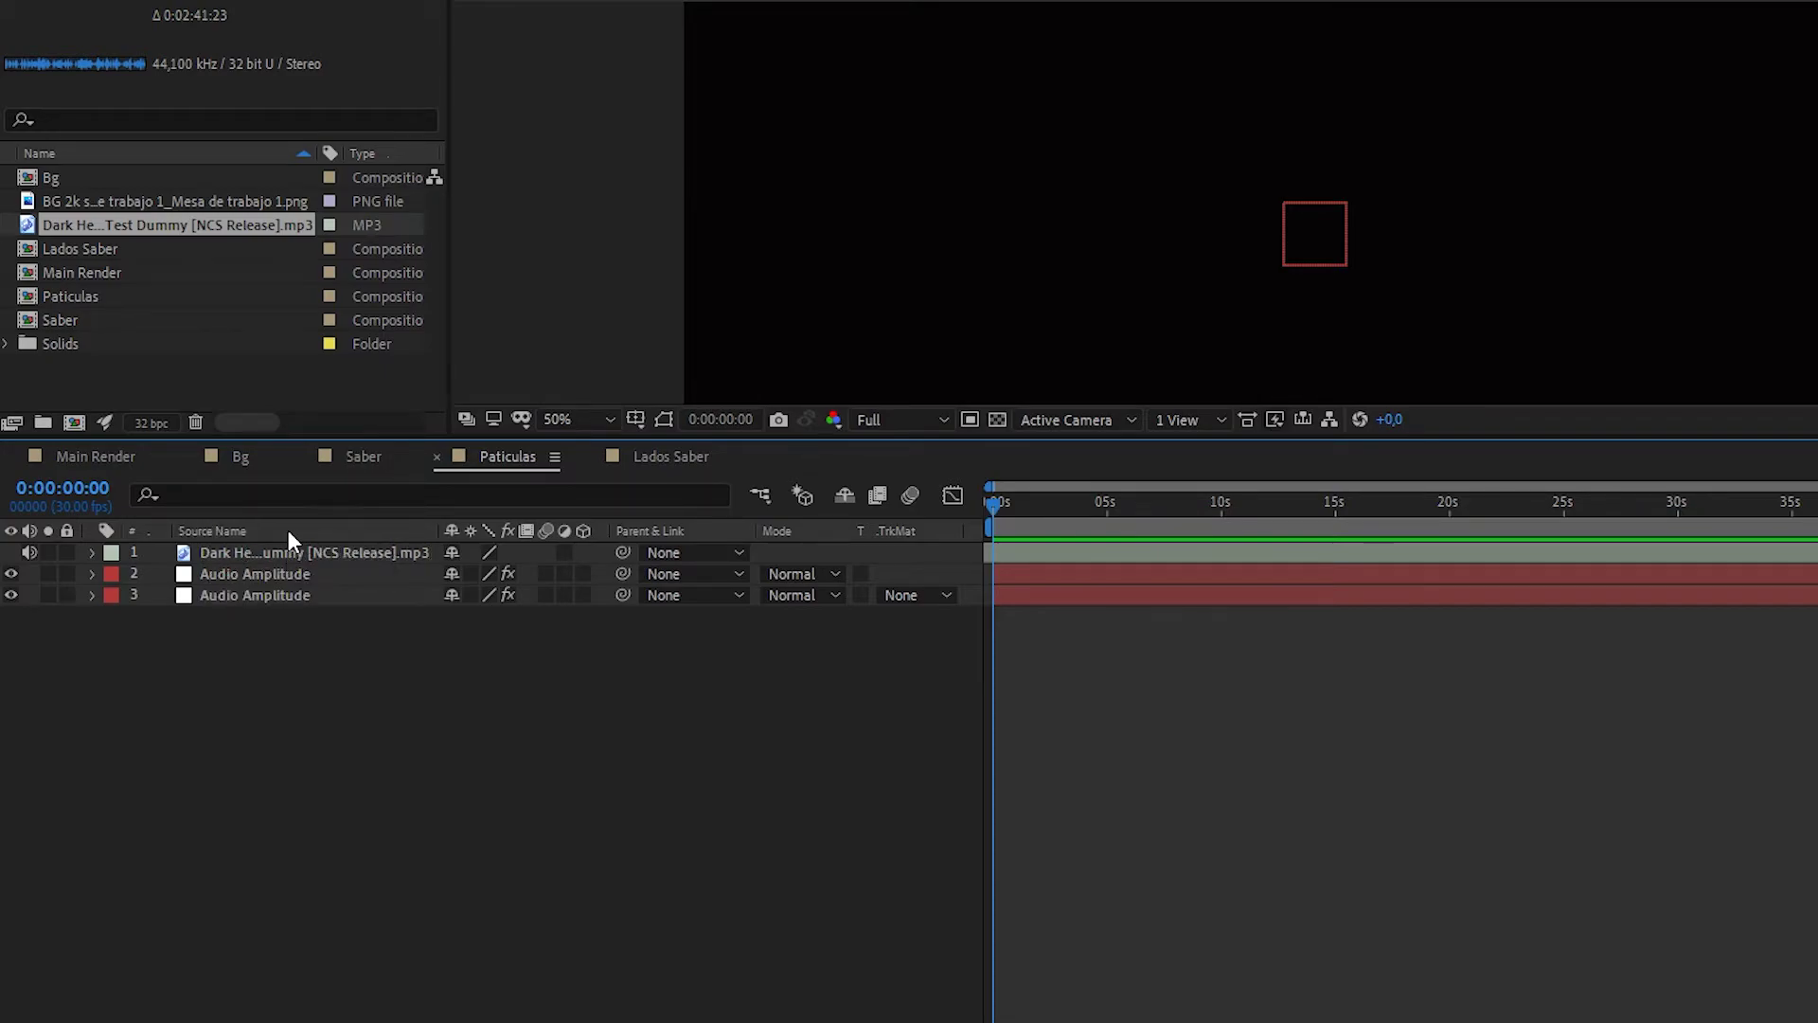
left_click(288, 530)
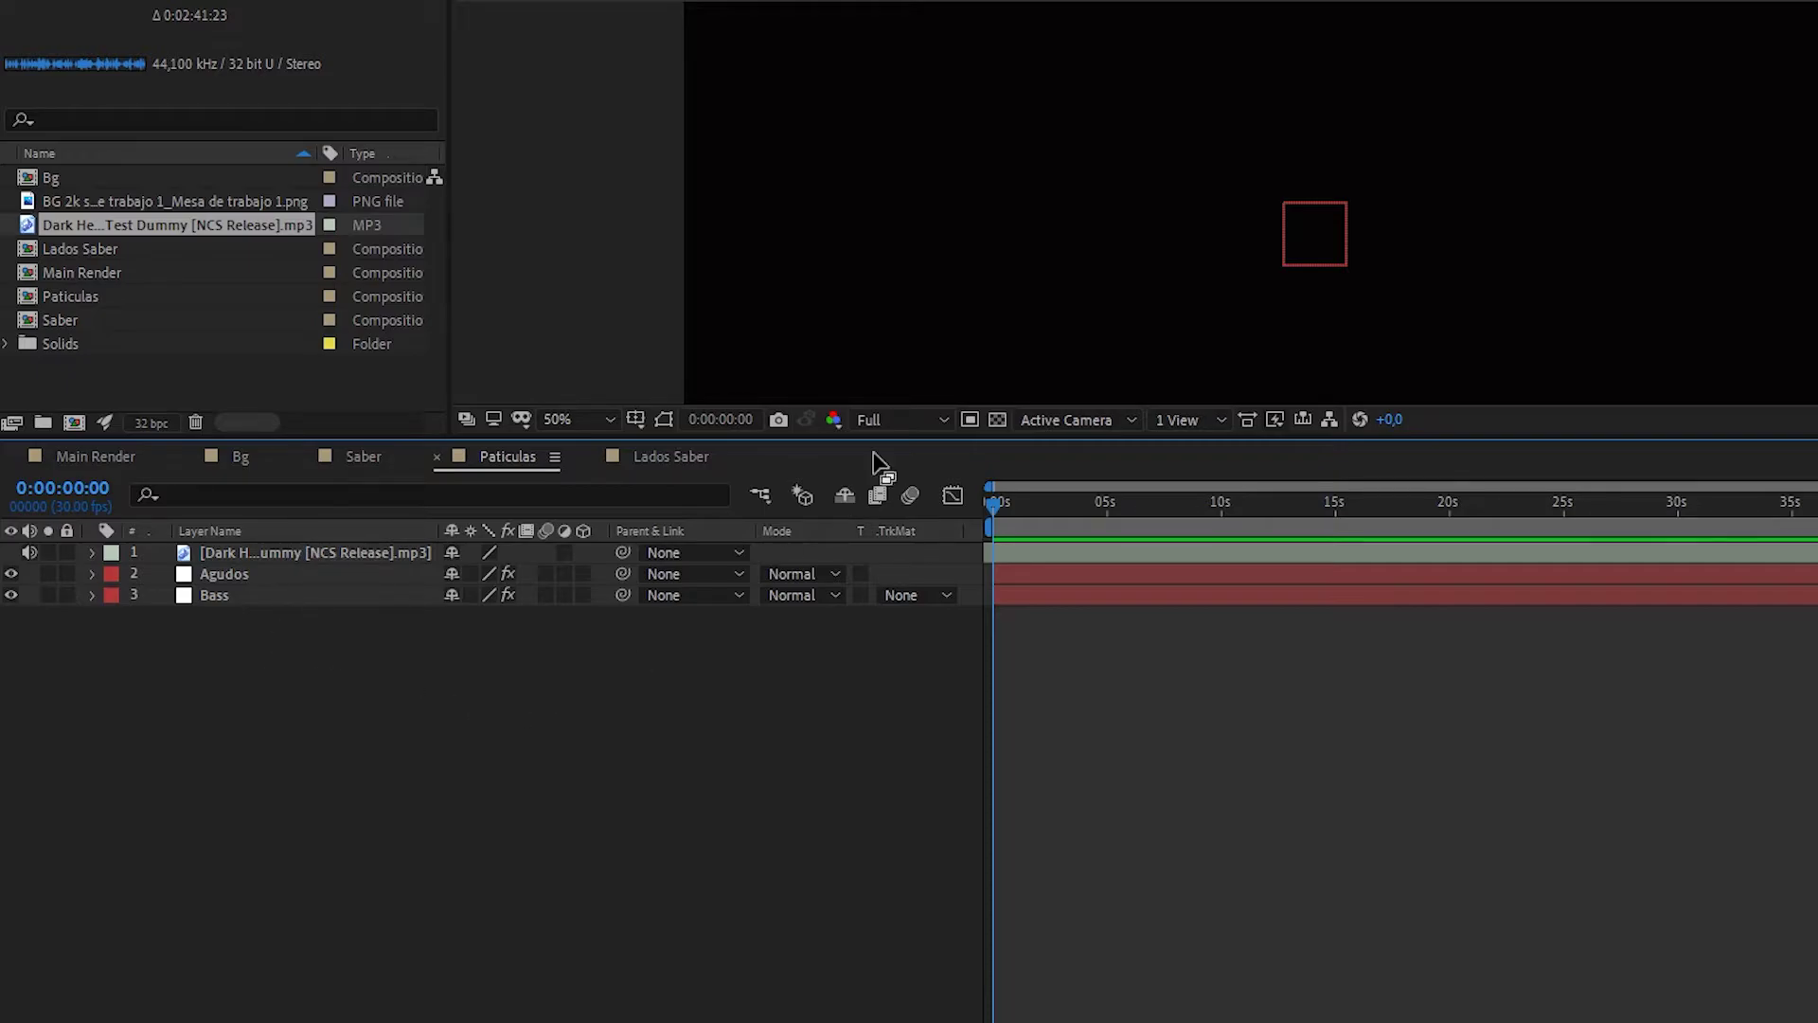
- Add the BG reference image to Paticulas and bring its colour blocks into view
left_click_drag(932, 437, 935, 615)
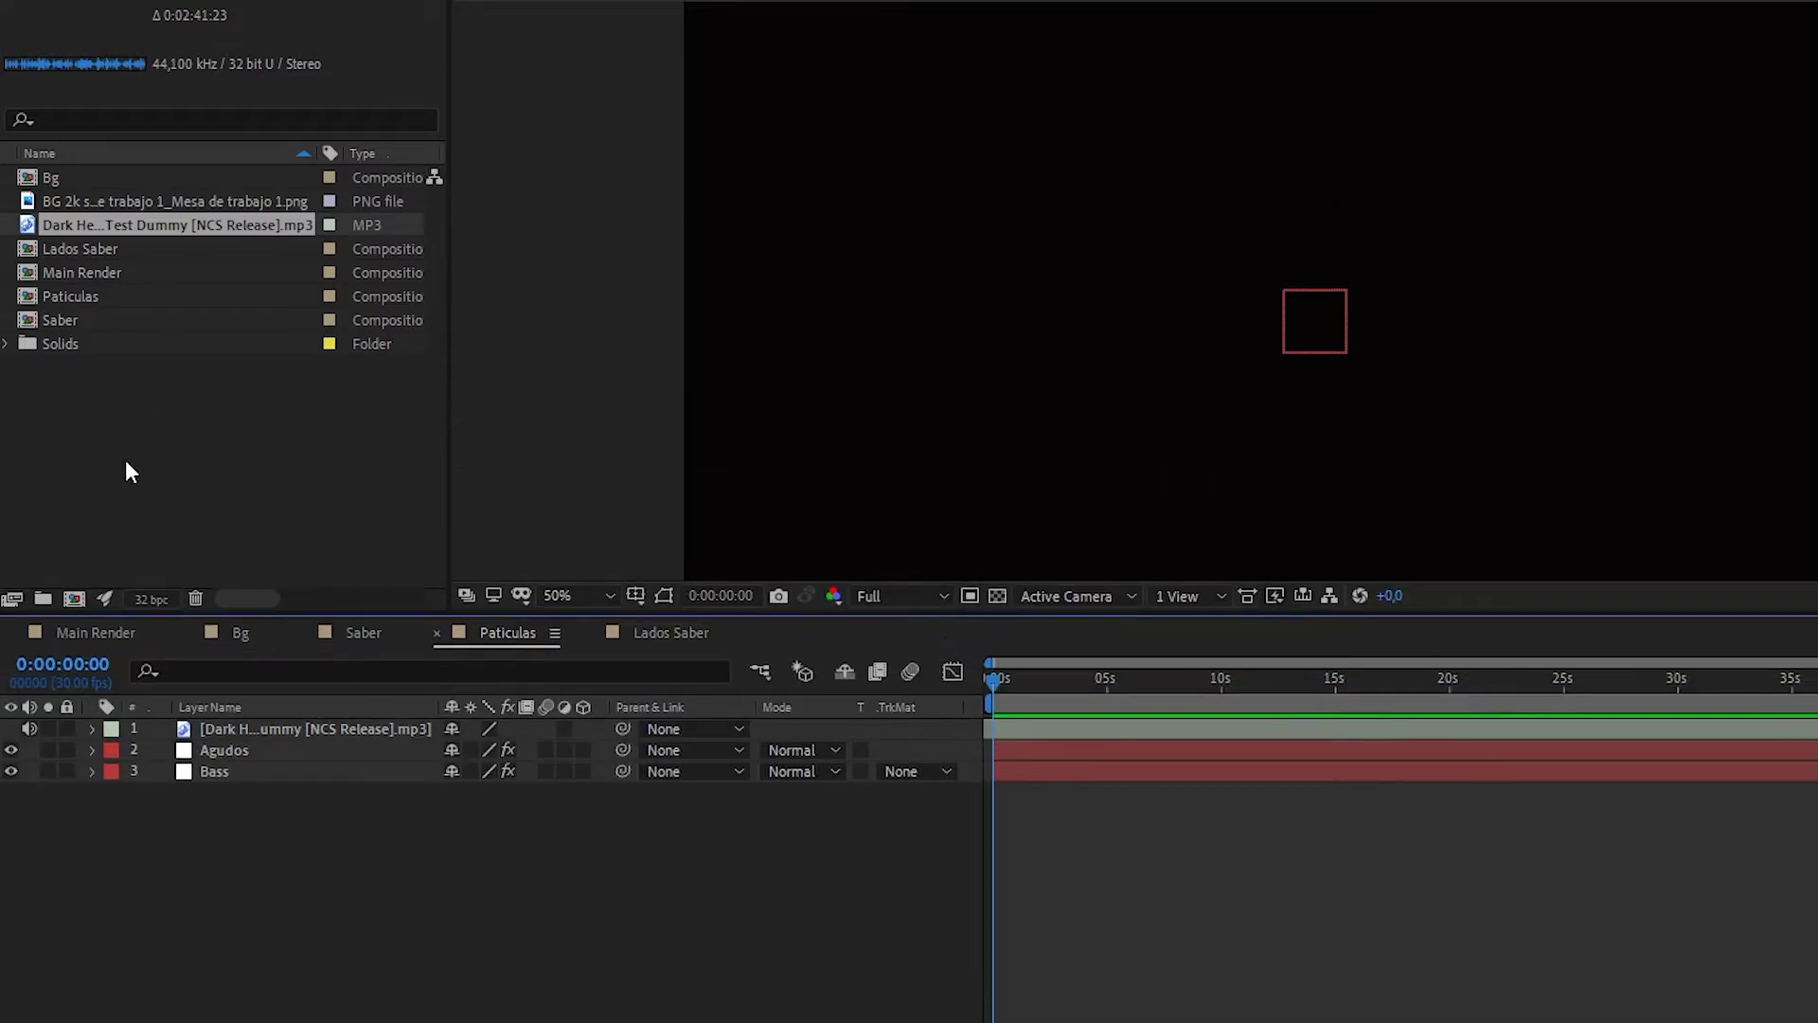
left_click(121, 200)
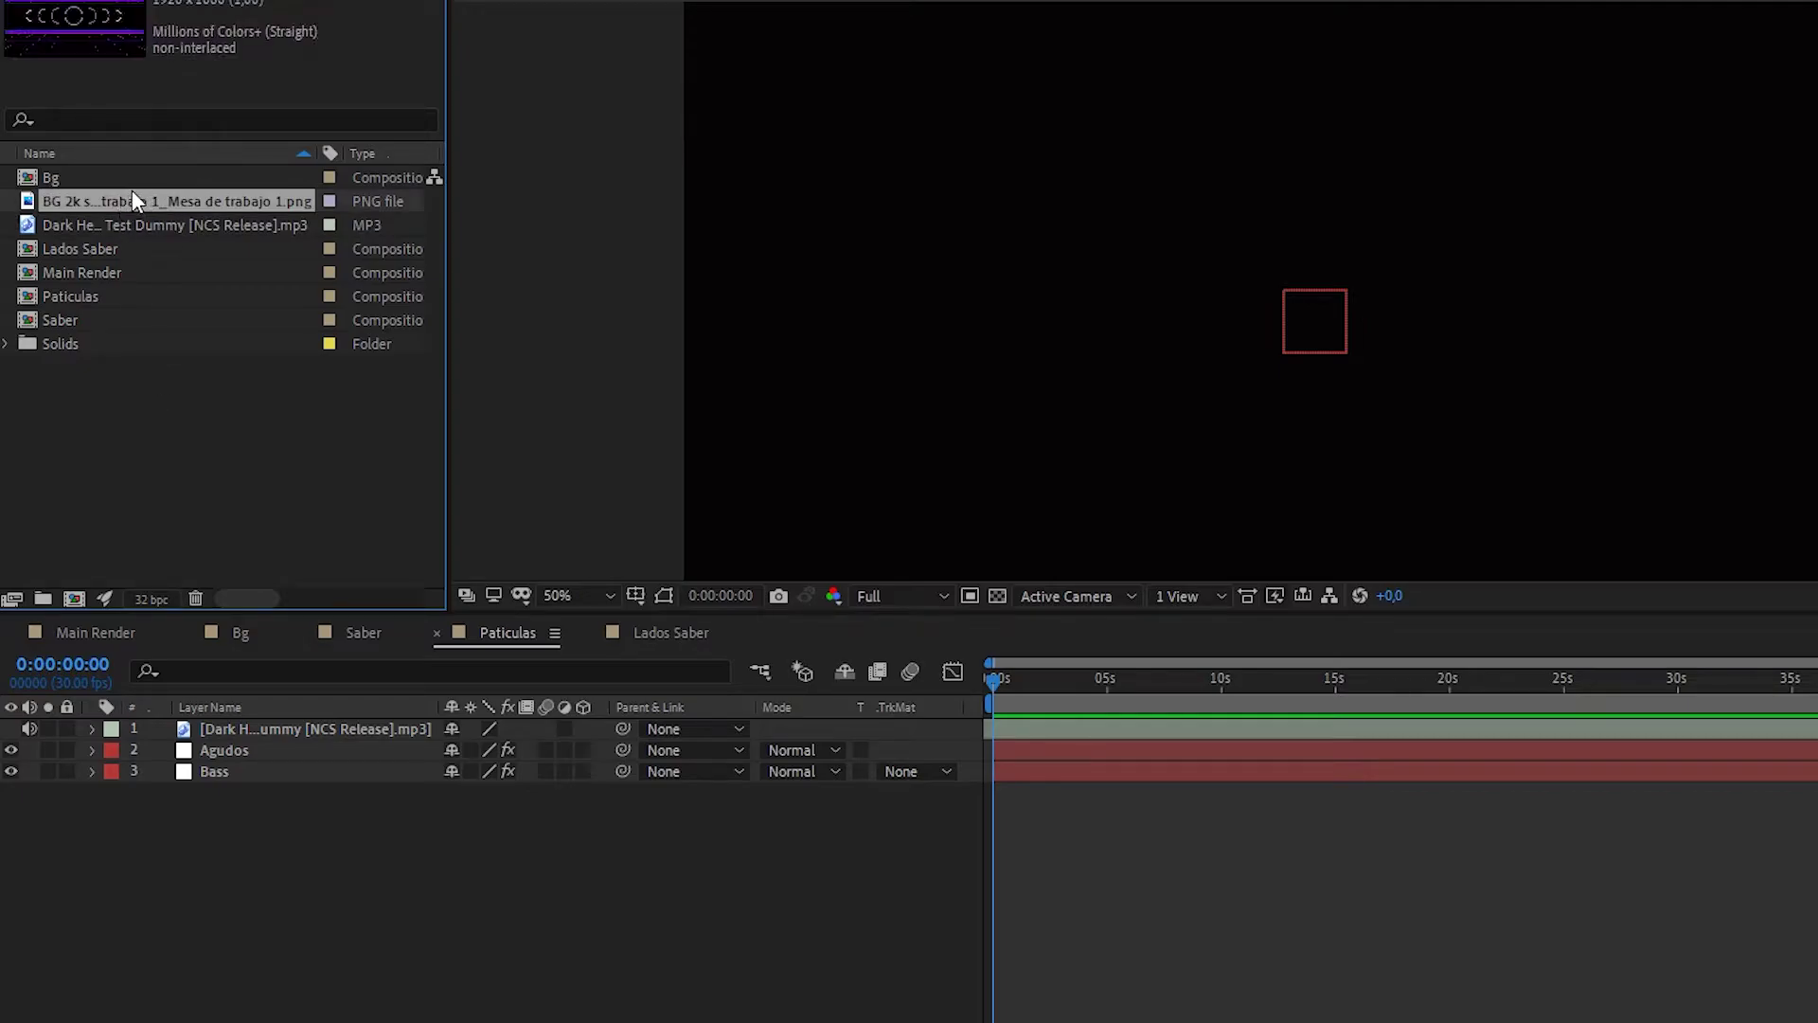
left_click(95, 249, "ctrl")
mouse_move(94, 248)
left_mouse_down()
mouse_move(348, 320)
mouse_move(390, 871)
left_mouse_up()
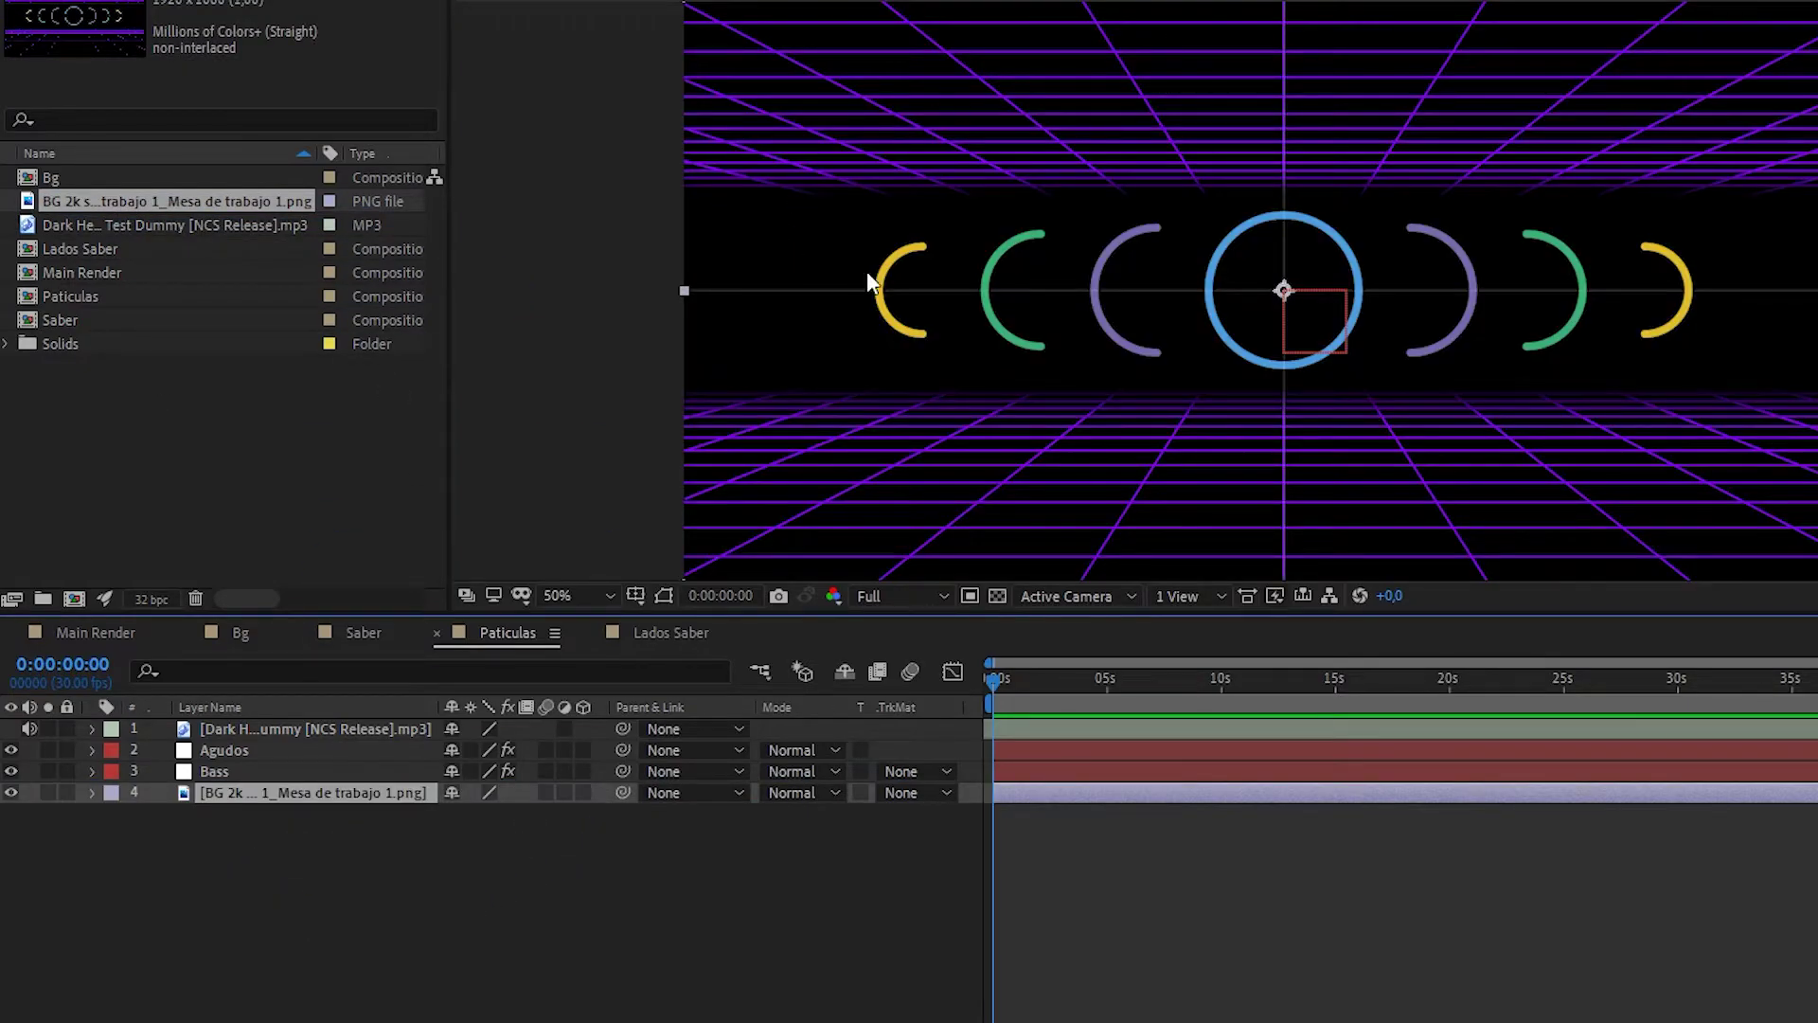
left_click_drag(765, 184, 791, 227)
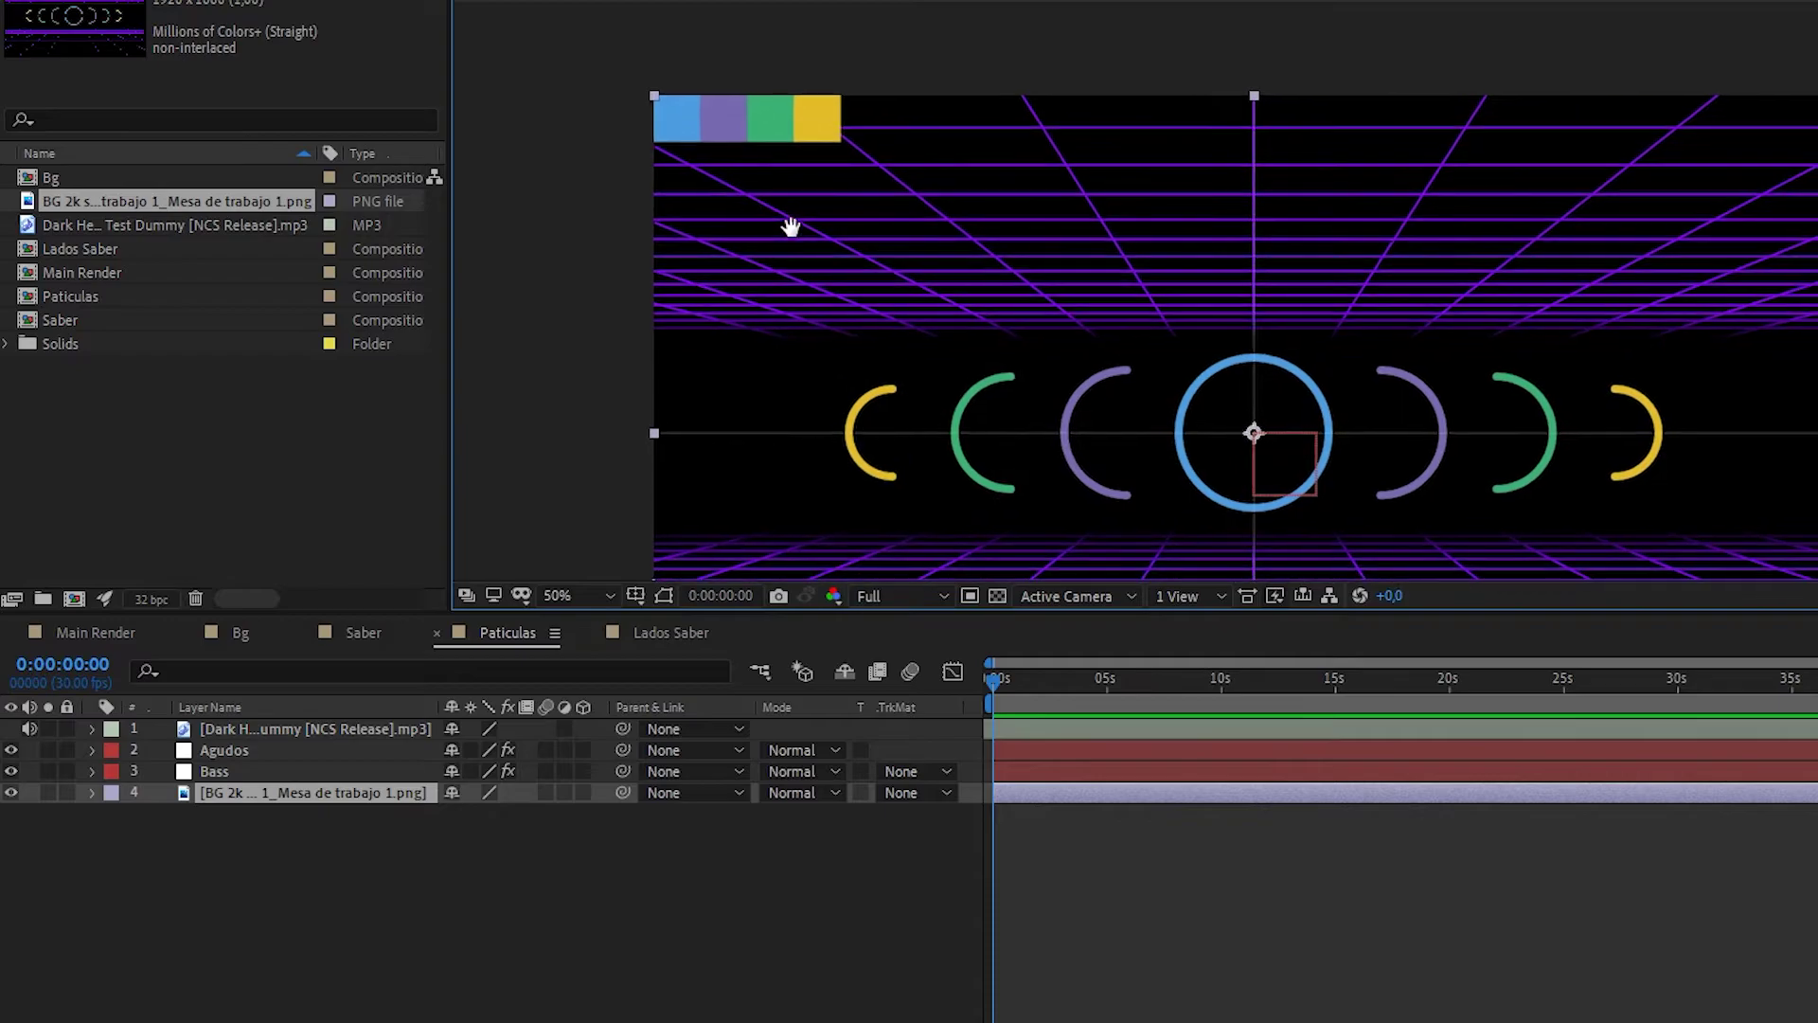
scroll(769, 115, "up", 2)
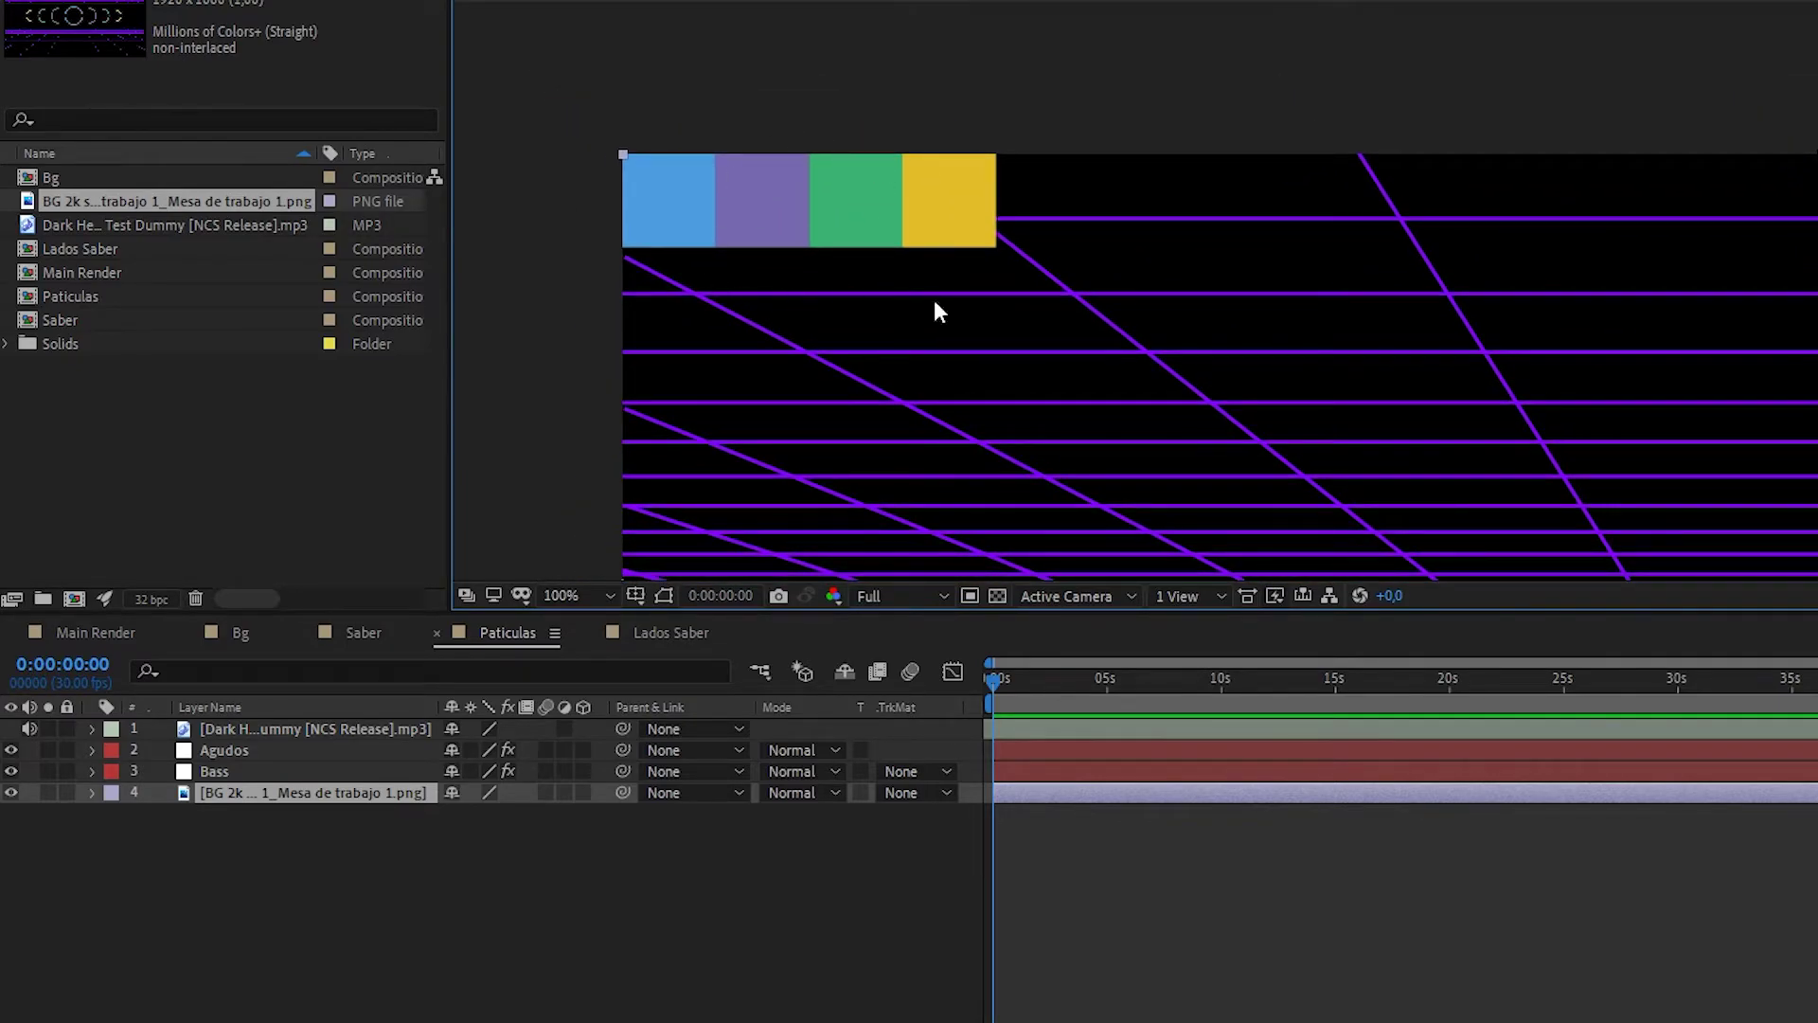
left_click(344, 896)
- Create a new solid named Azul, sampling its colour from the blue reference swatch
right_click(382, 888)
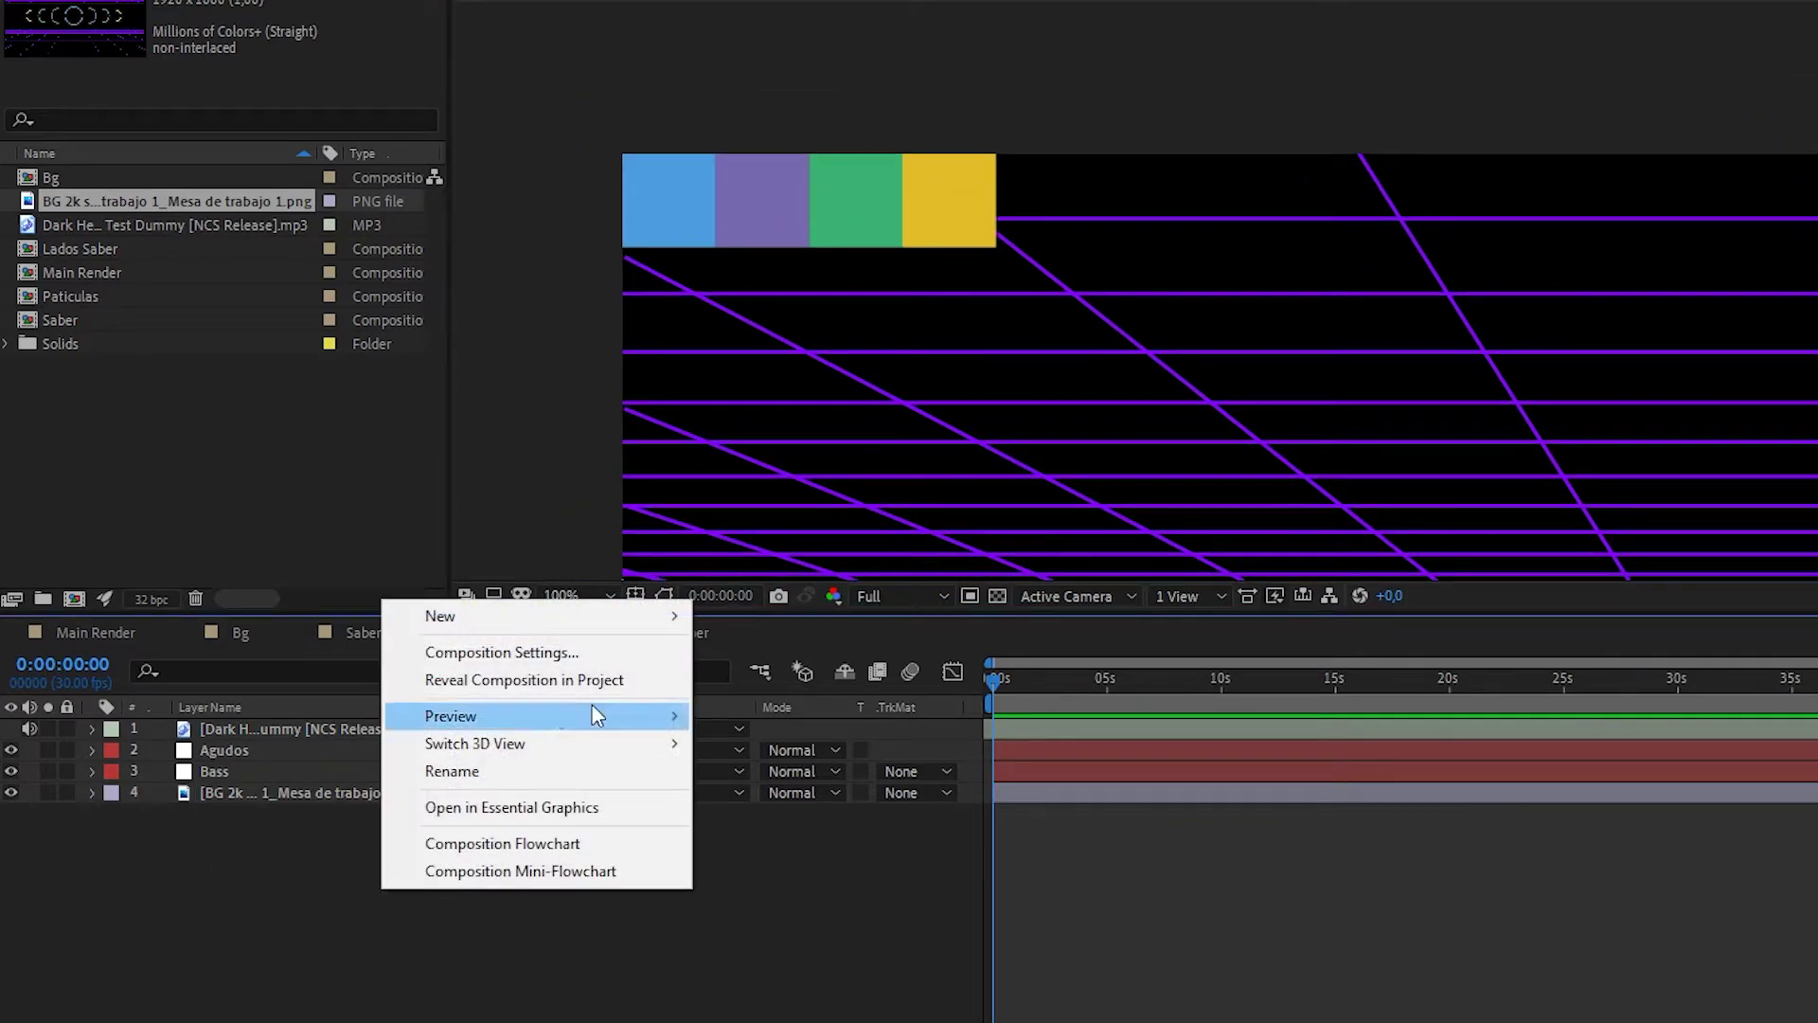
mouse_move(593, 617)
left_click(795, 681)
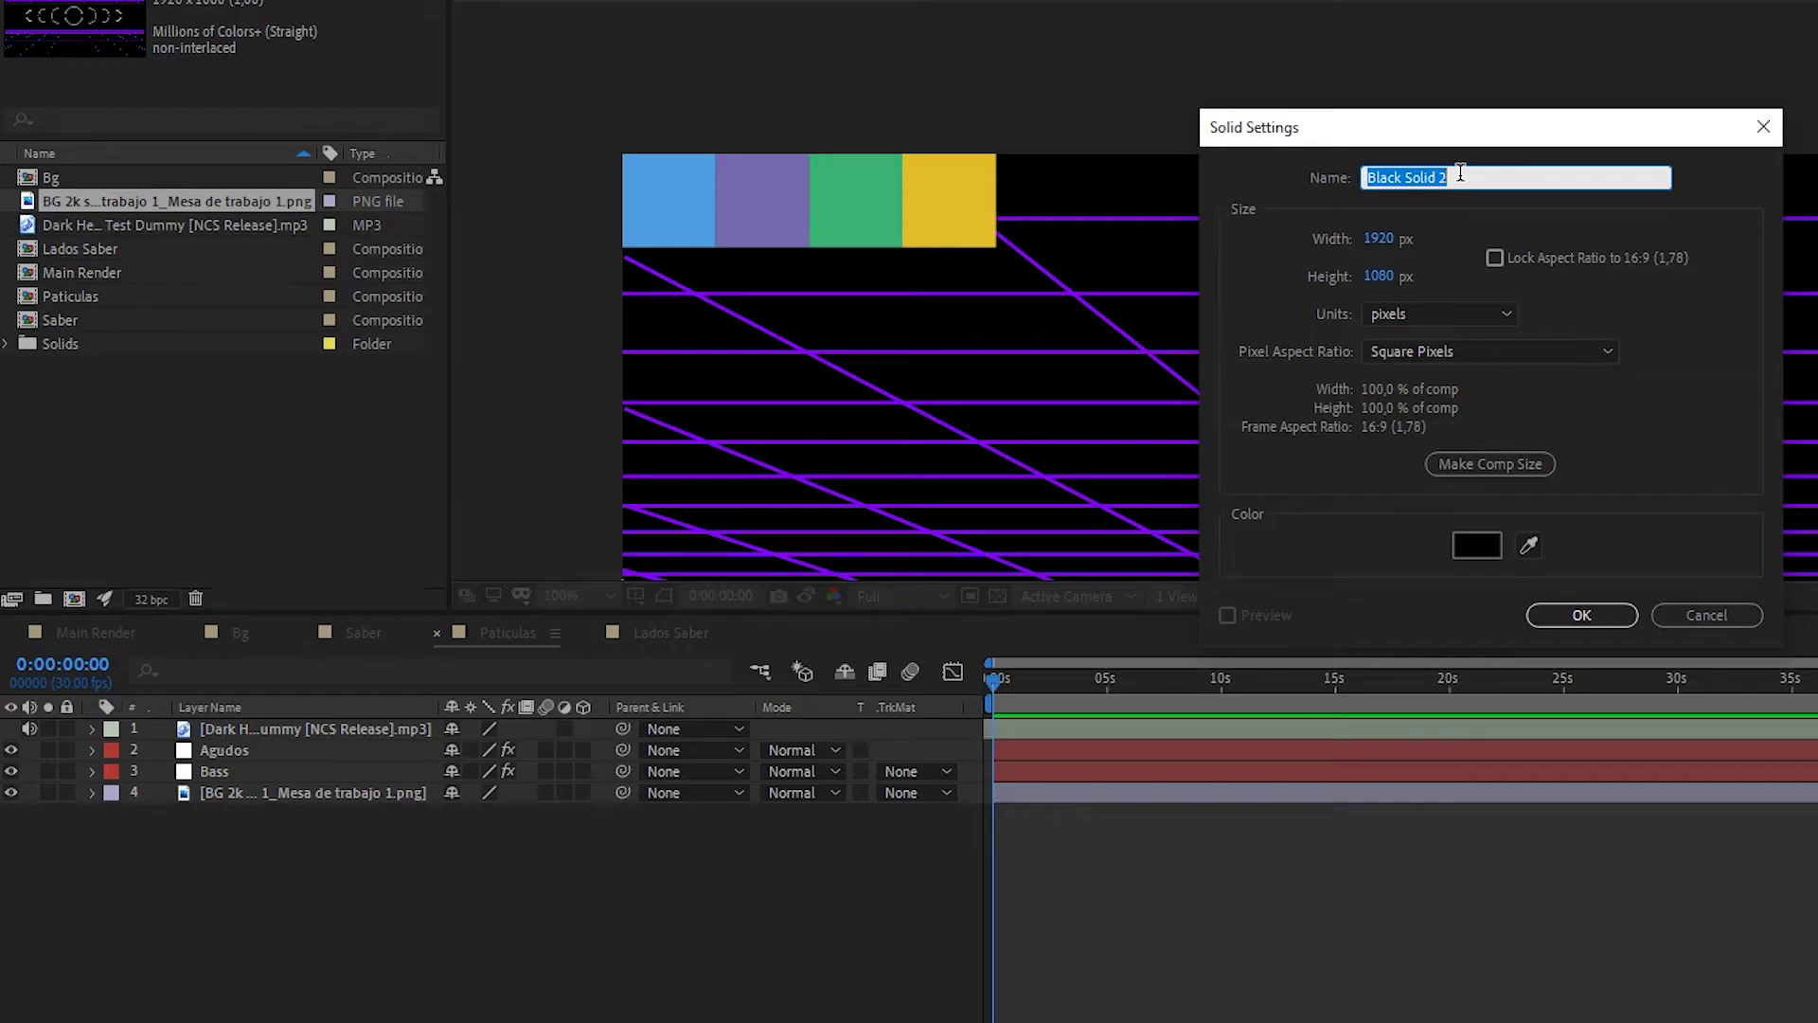
type("Azul")
left_click(1528, 545)
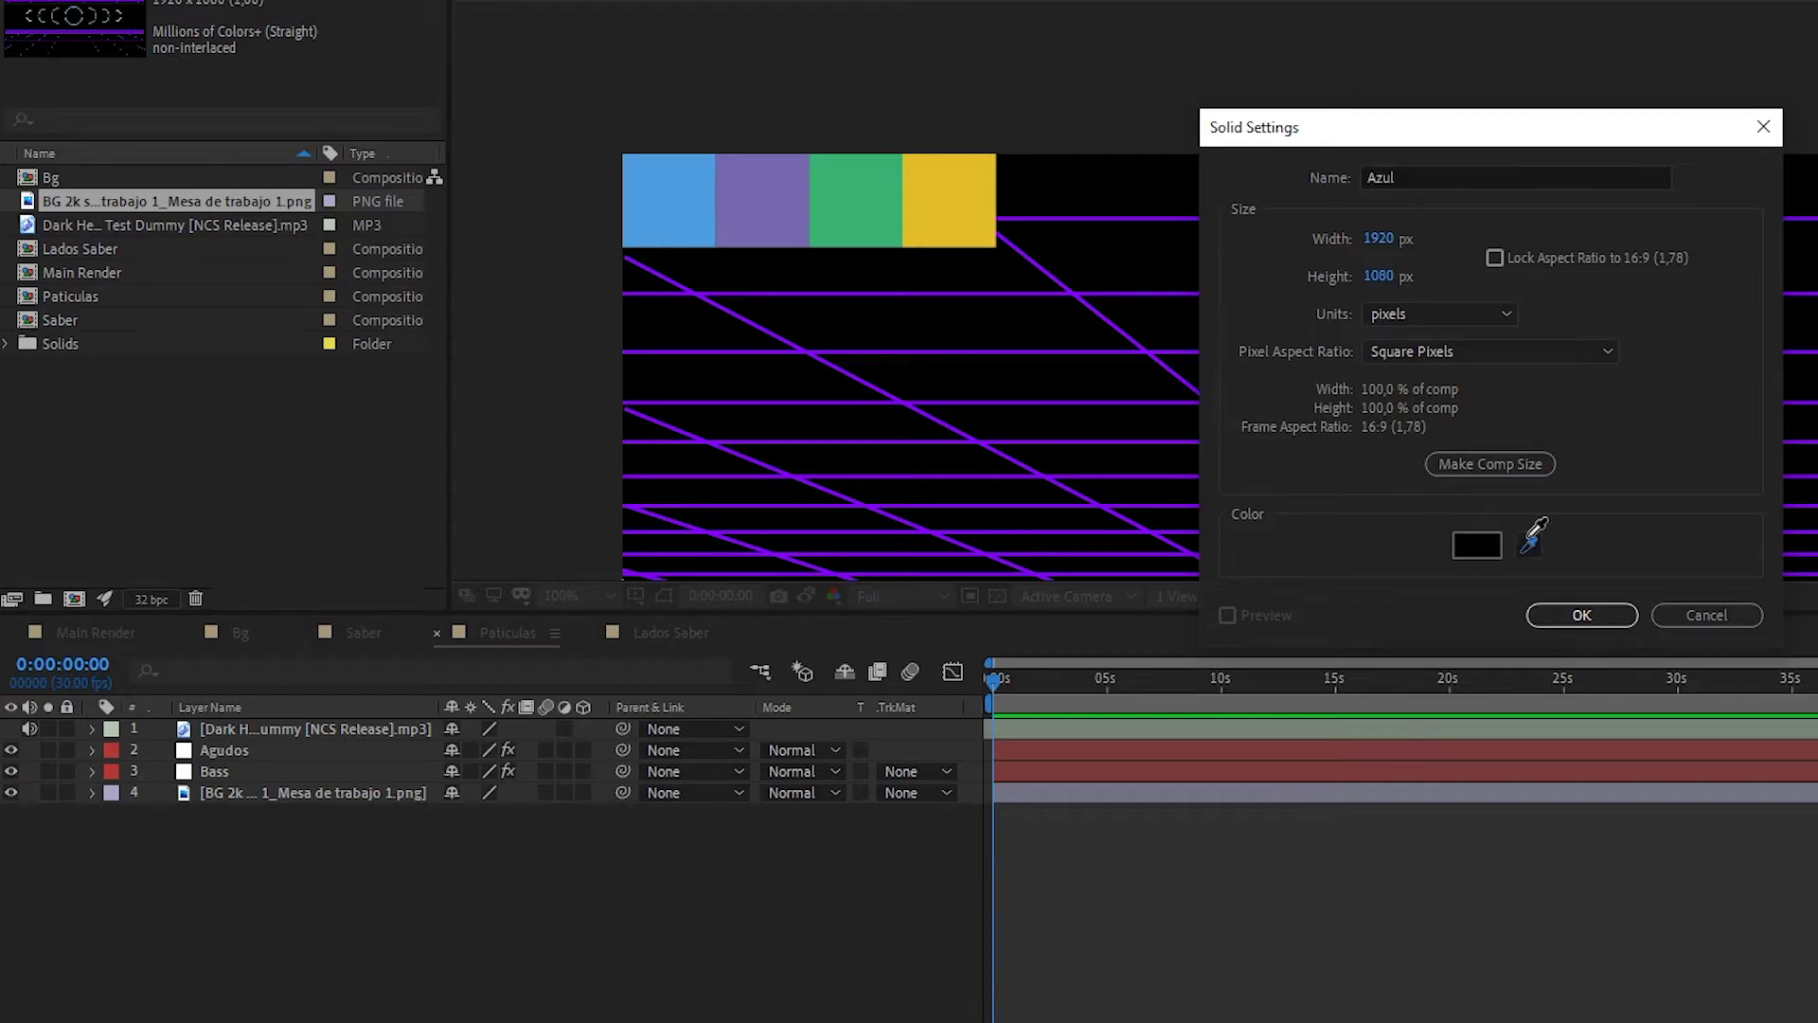
left_click(681, 200)
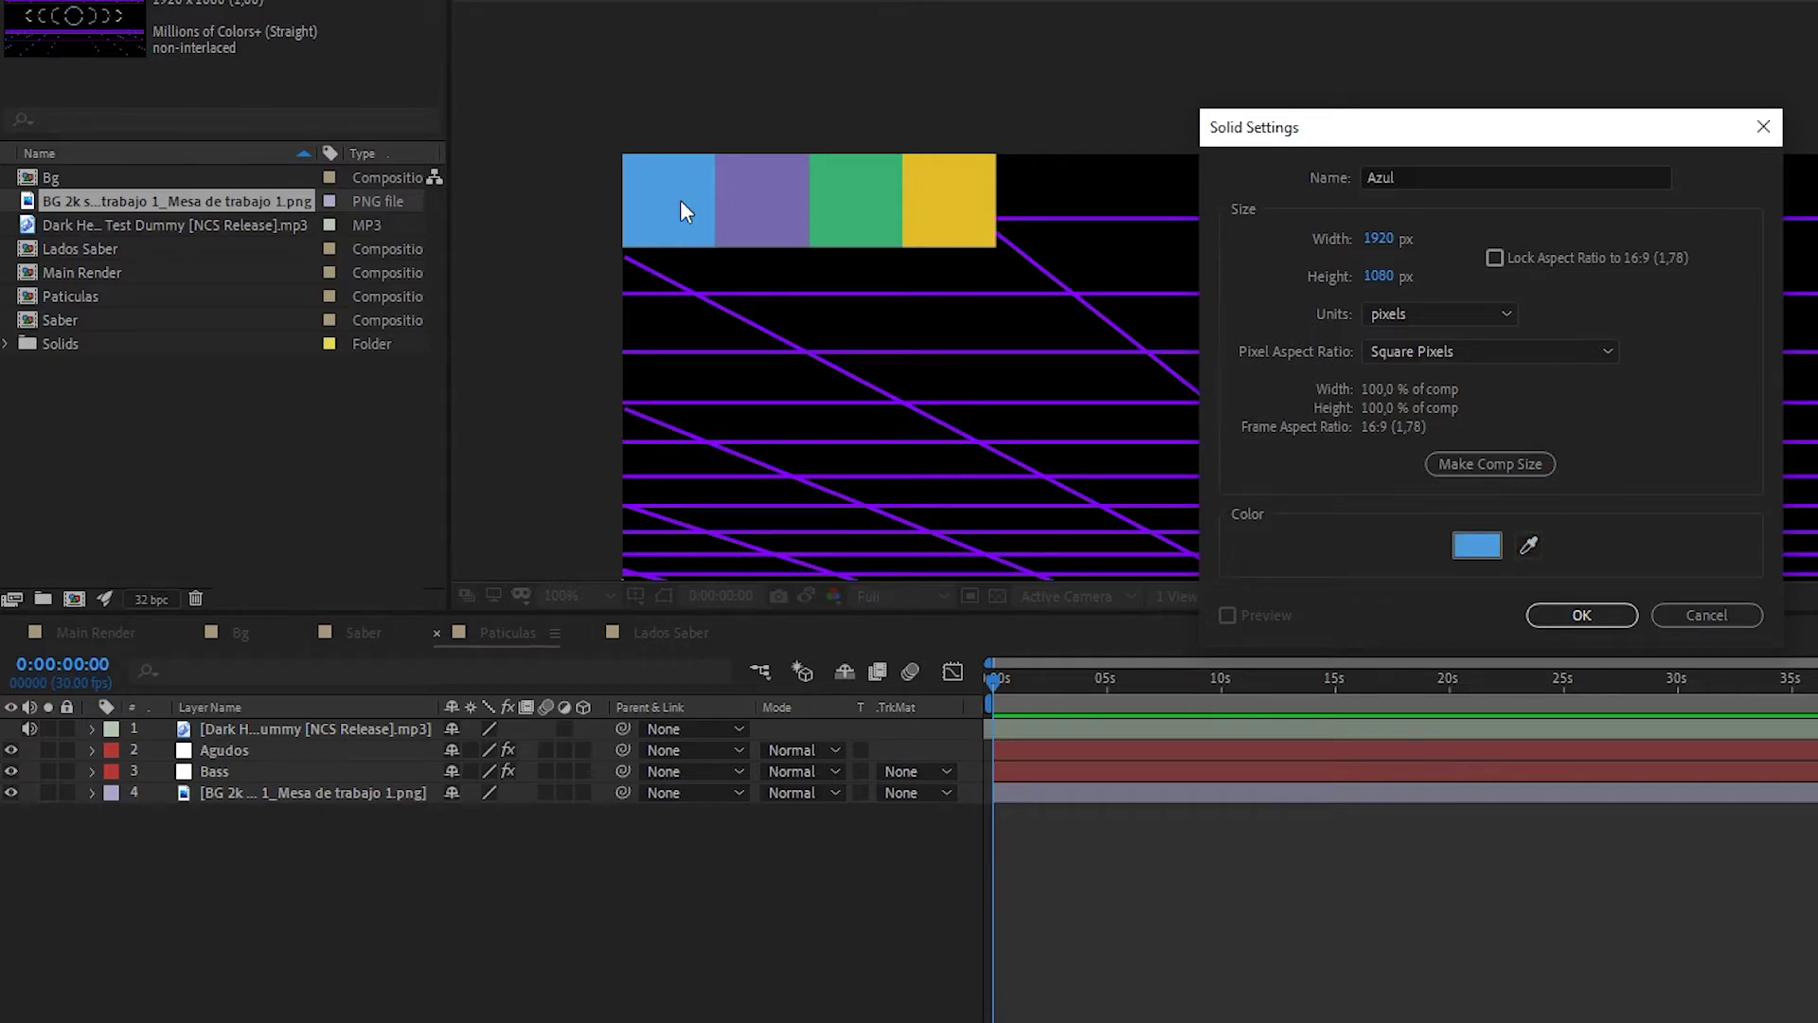
left_click(1585, 615)
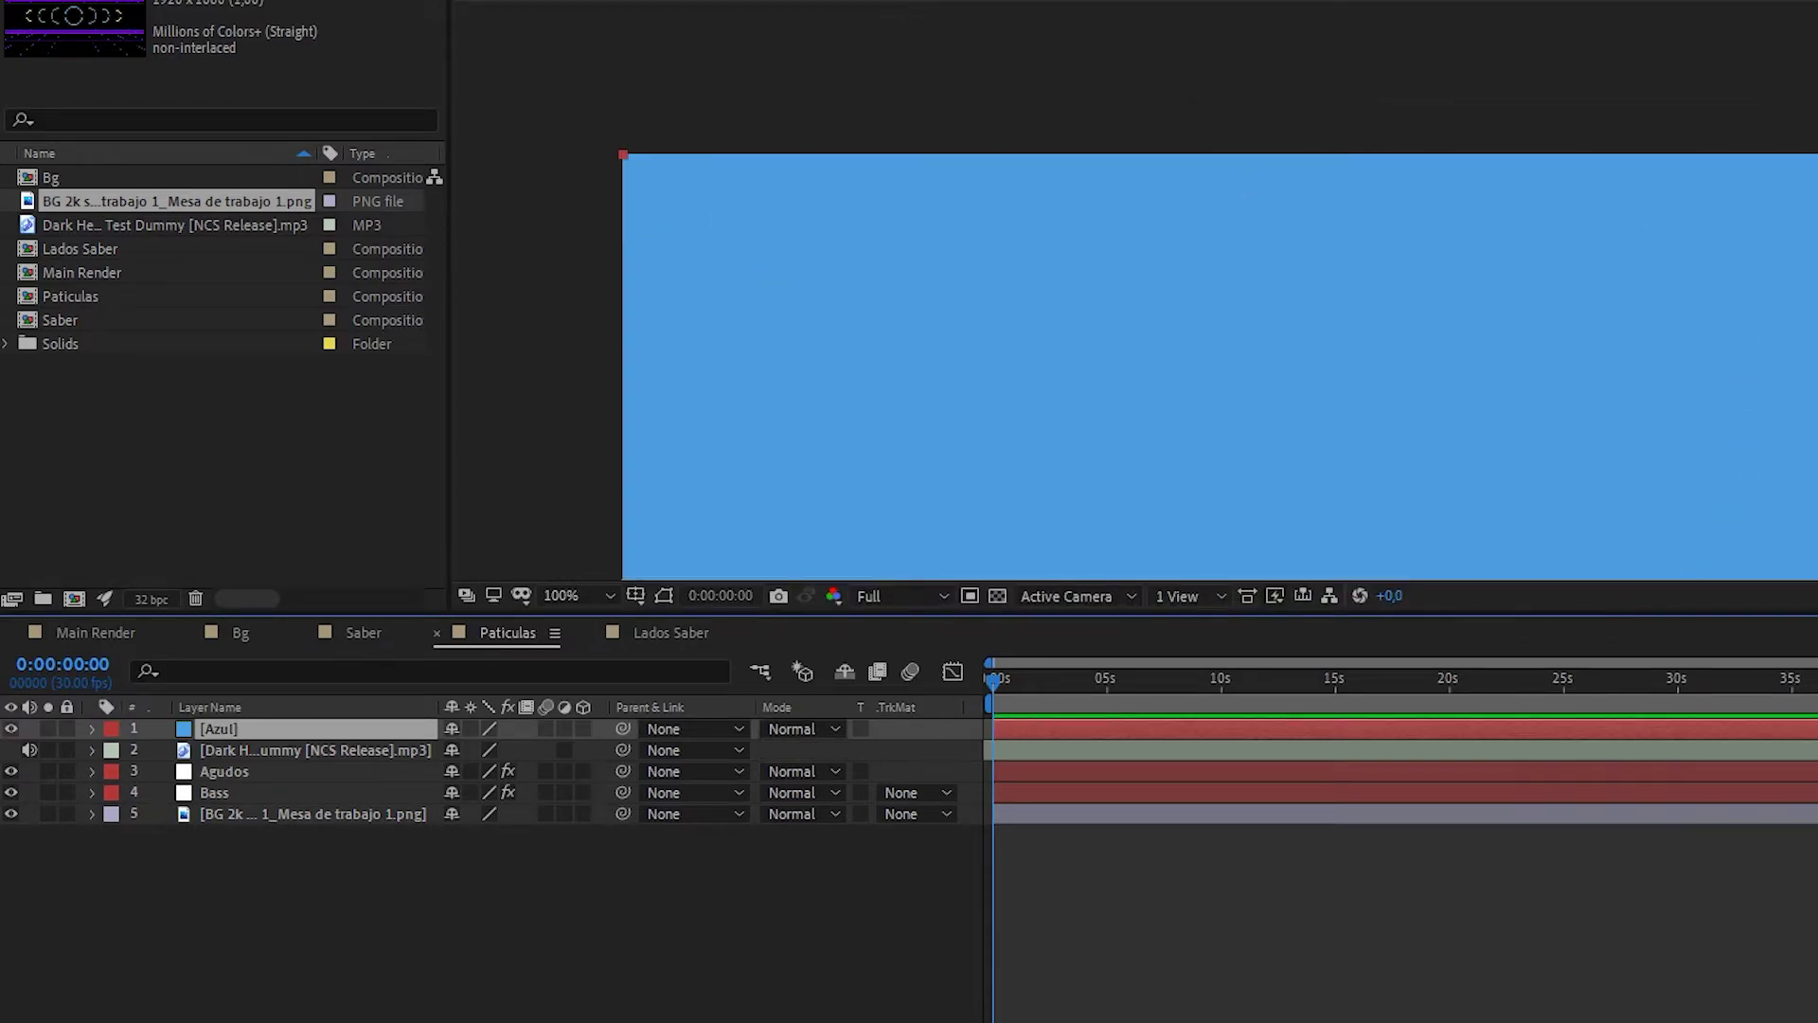
- Apply CC Snowfall to the Azul layer with 'cc snow' and uncheck Composite With Original
left_click(319, 4)
key("ctrl+space")
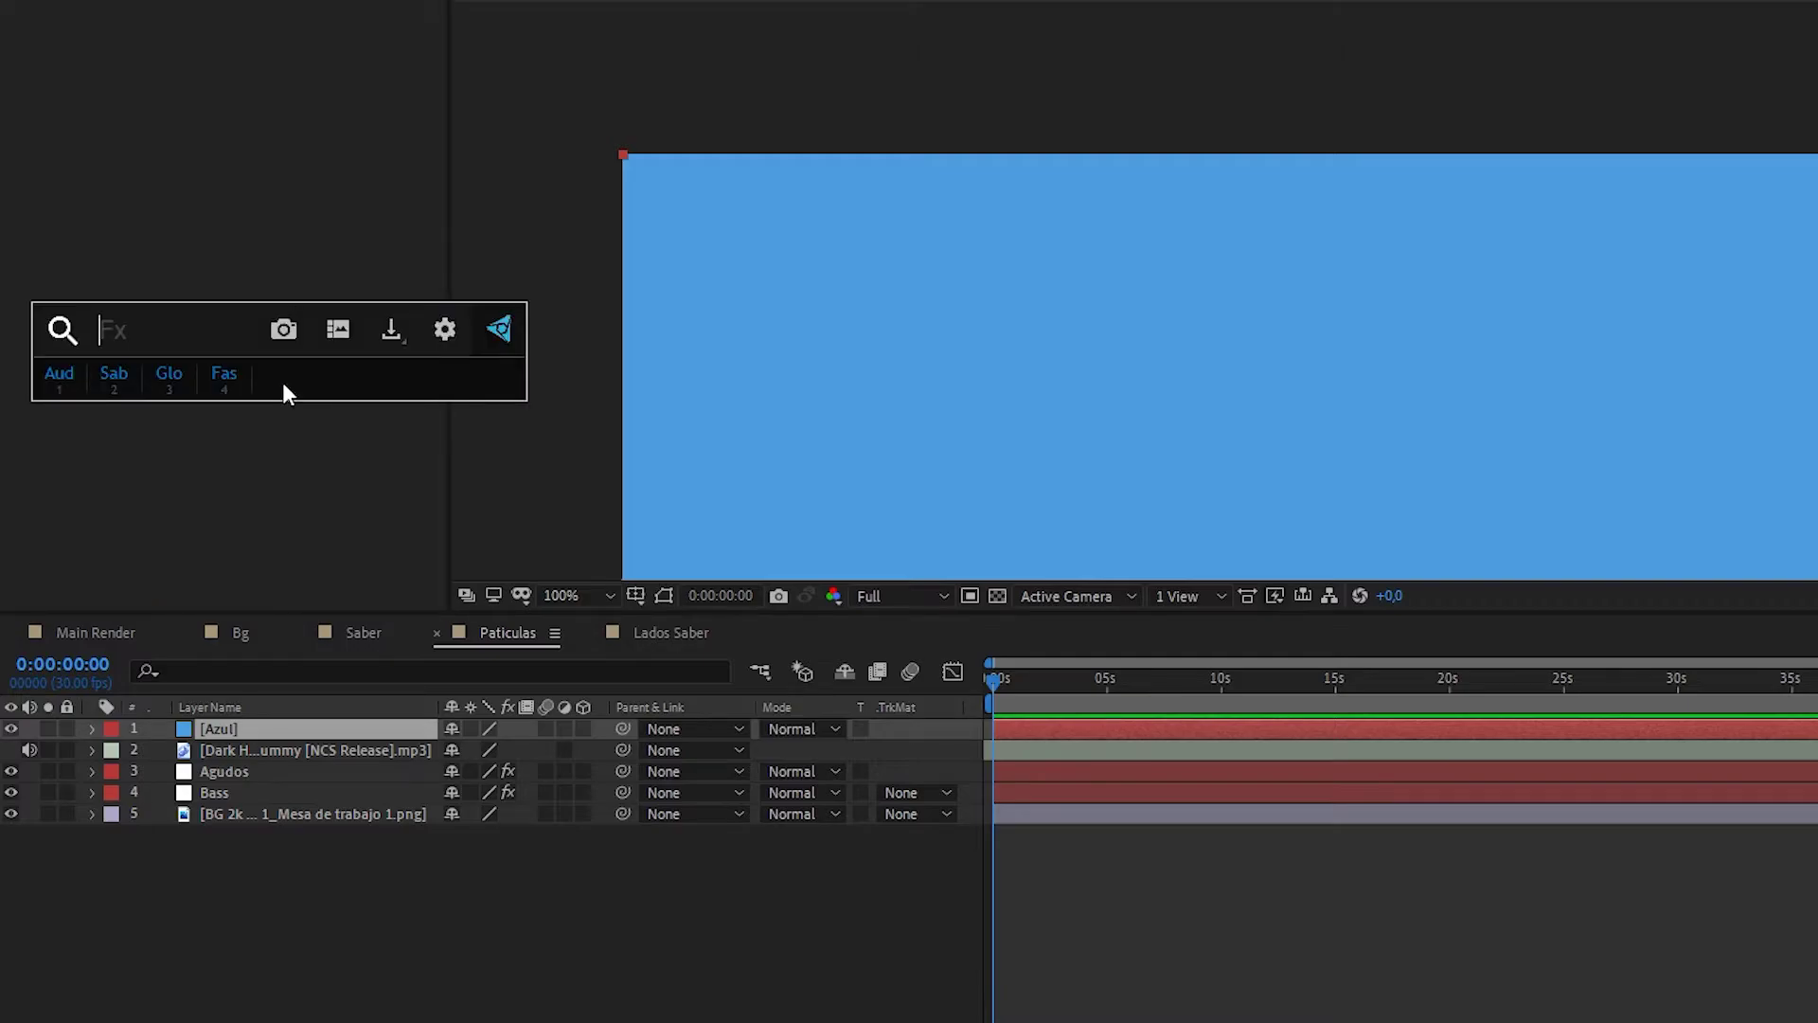
type("cc snow")
key("Return")
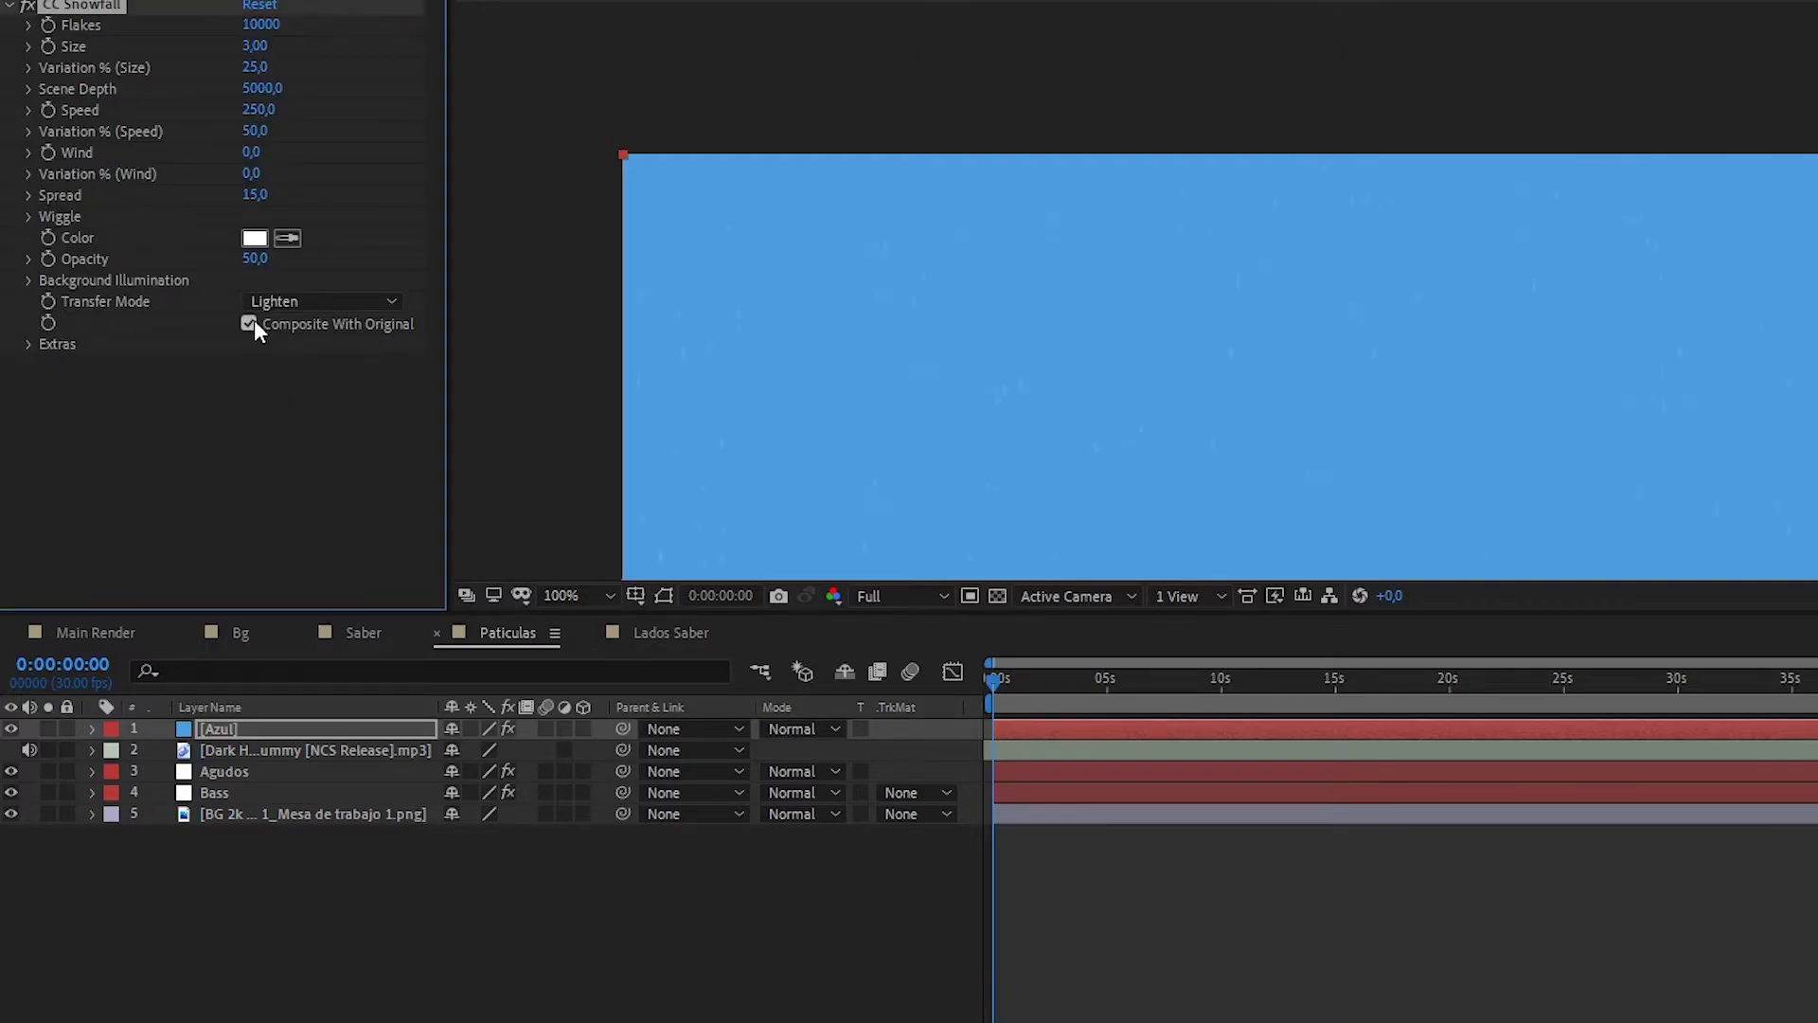
left_click(249, 323)
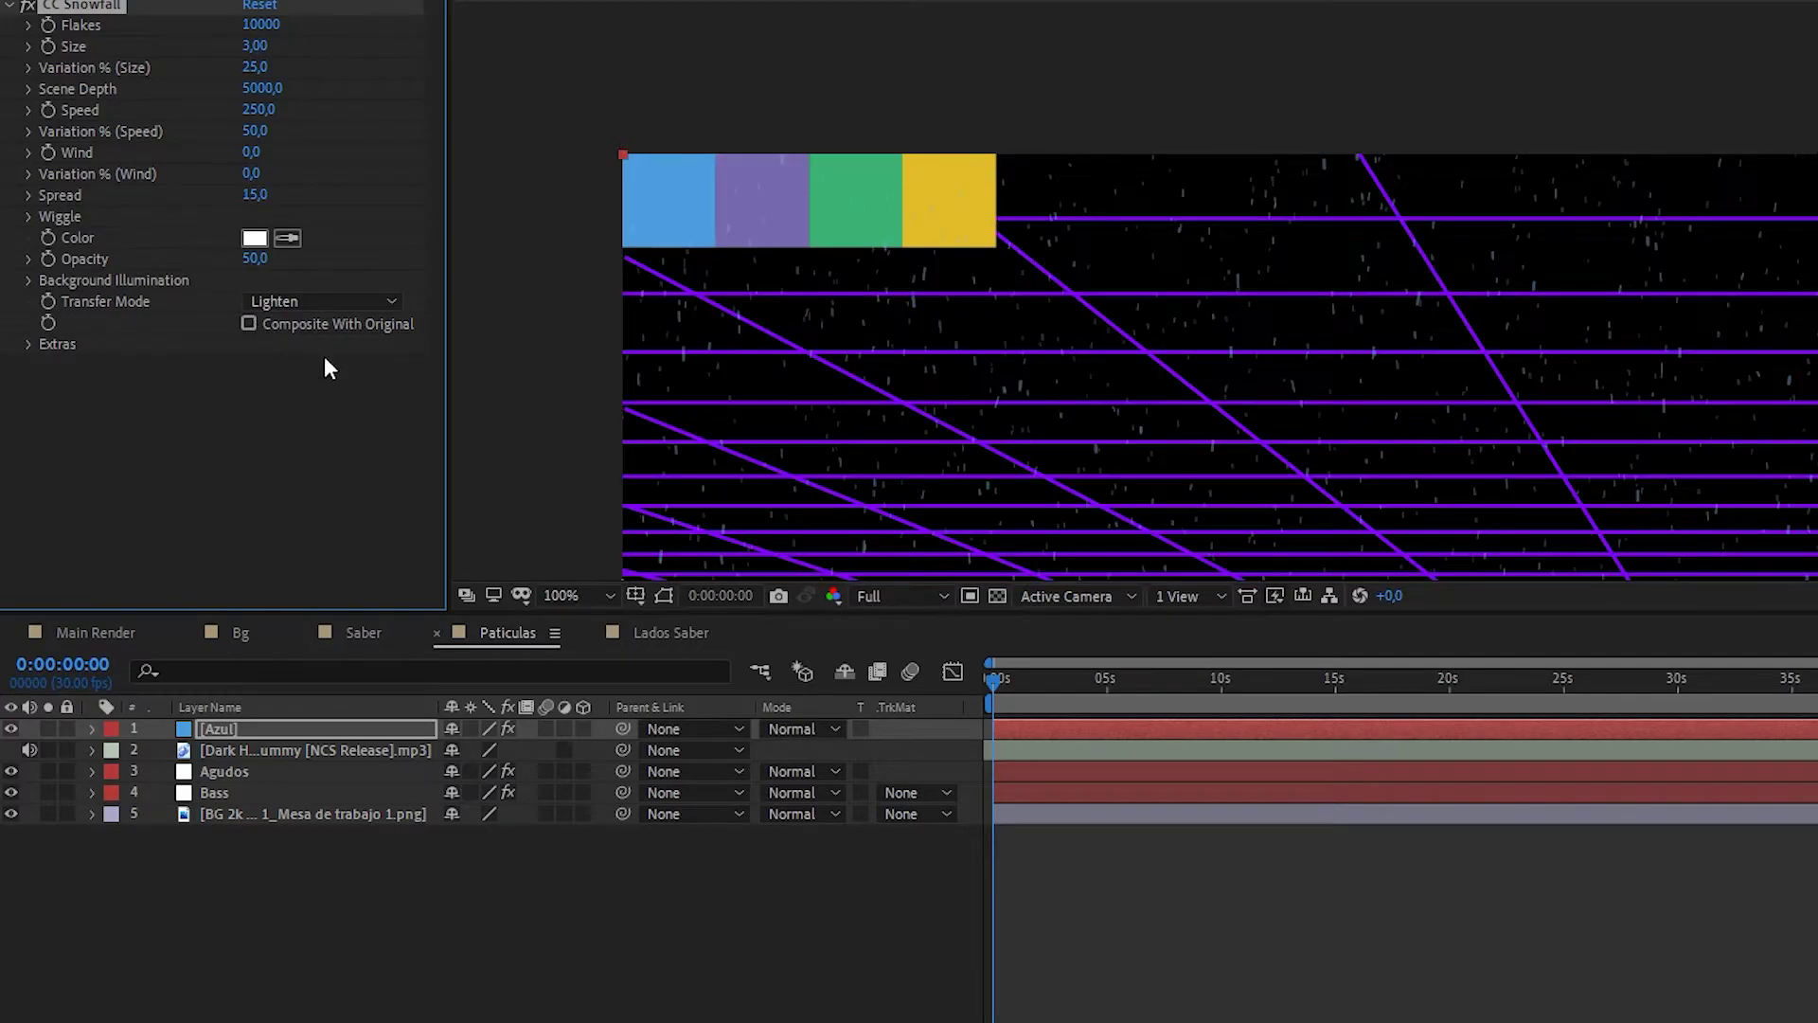
scroll(1284, 327, "down", 2)
scroll(1284, 327, "down", 2)
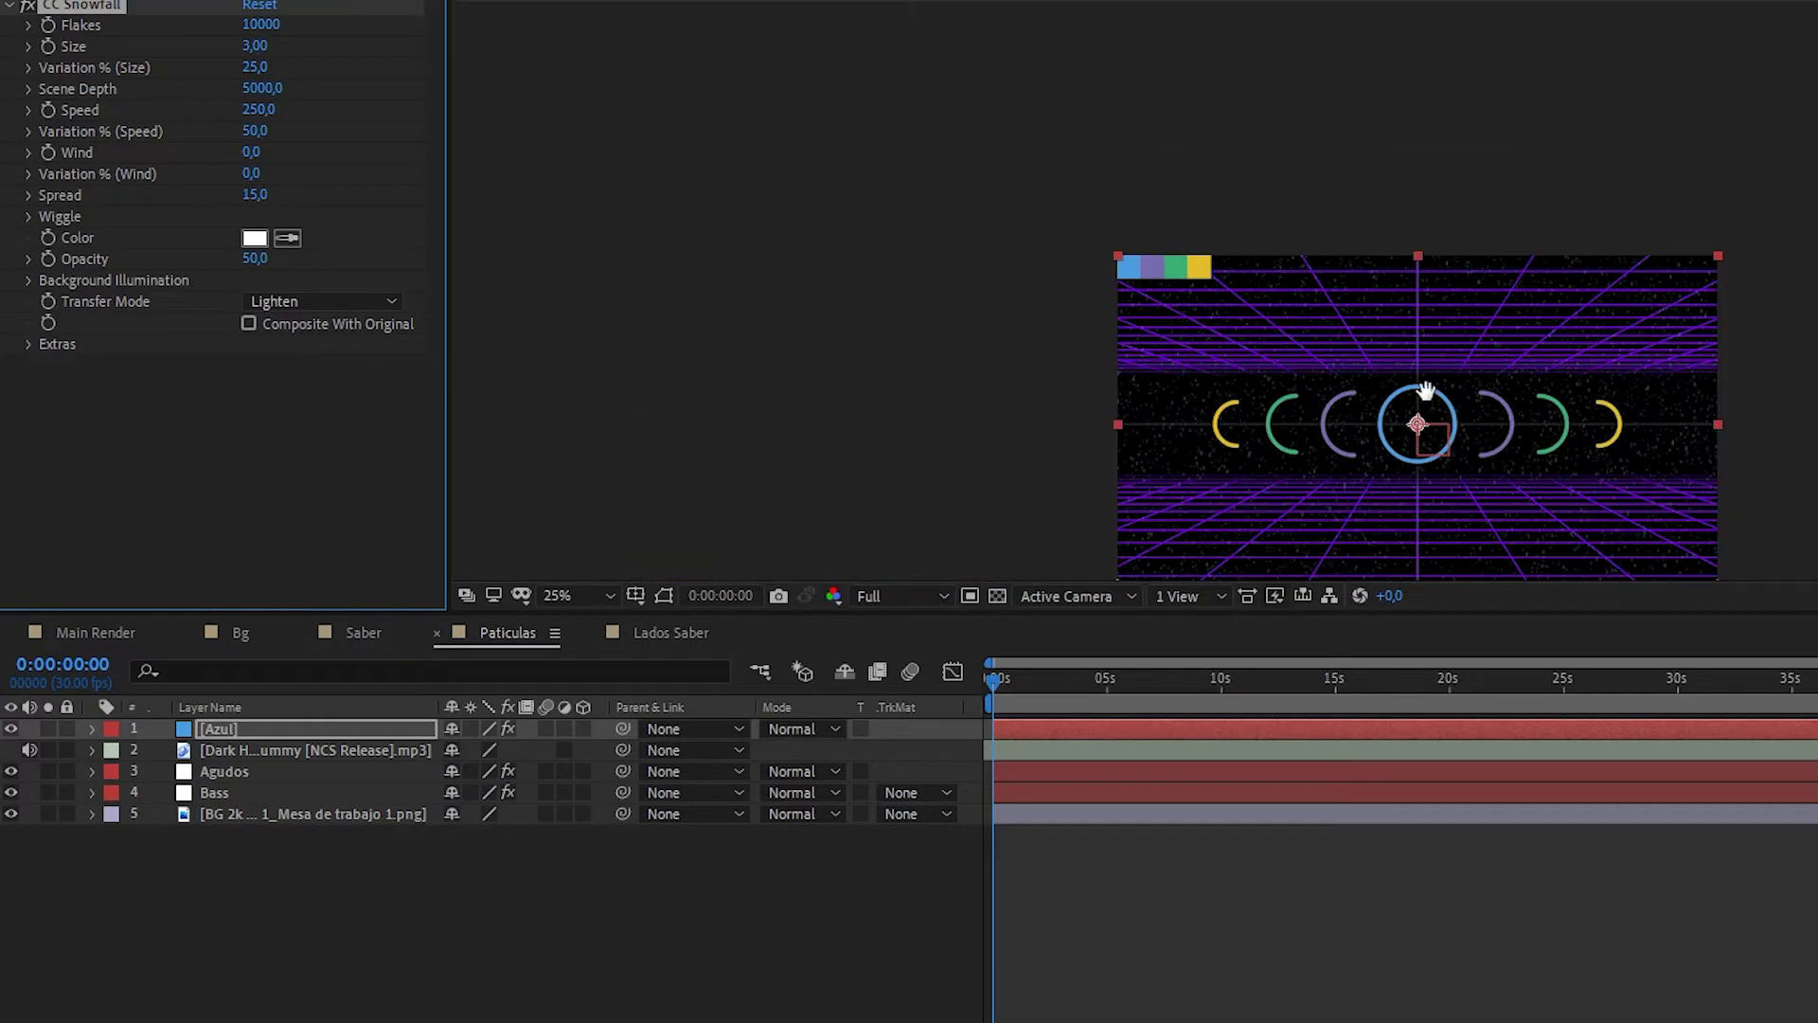
scroll(1274, 186, "up", 2)
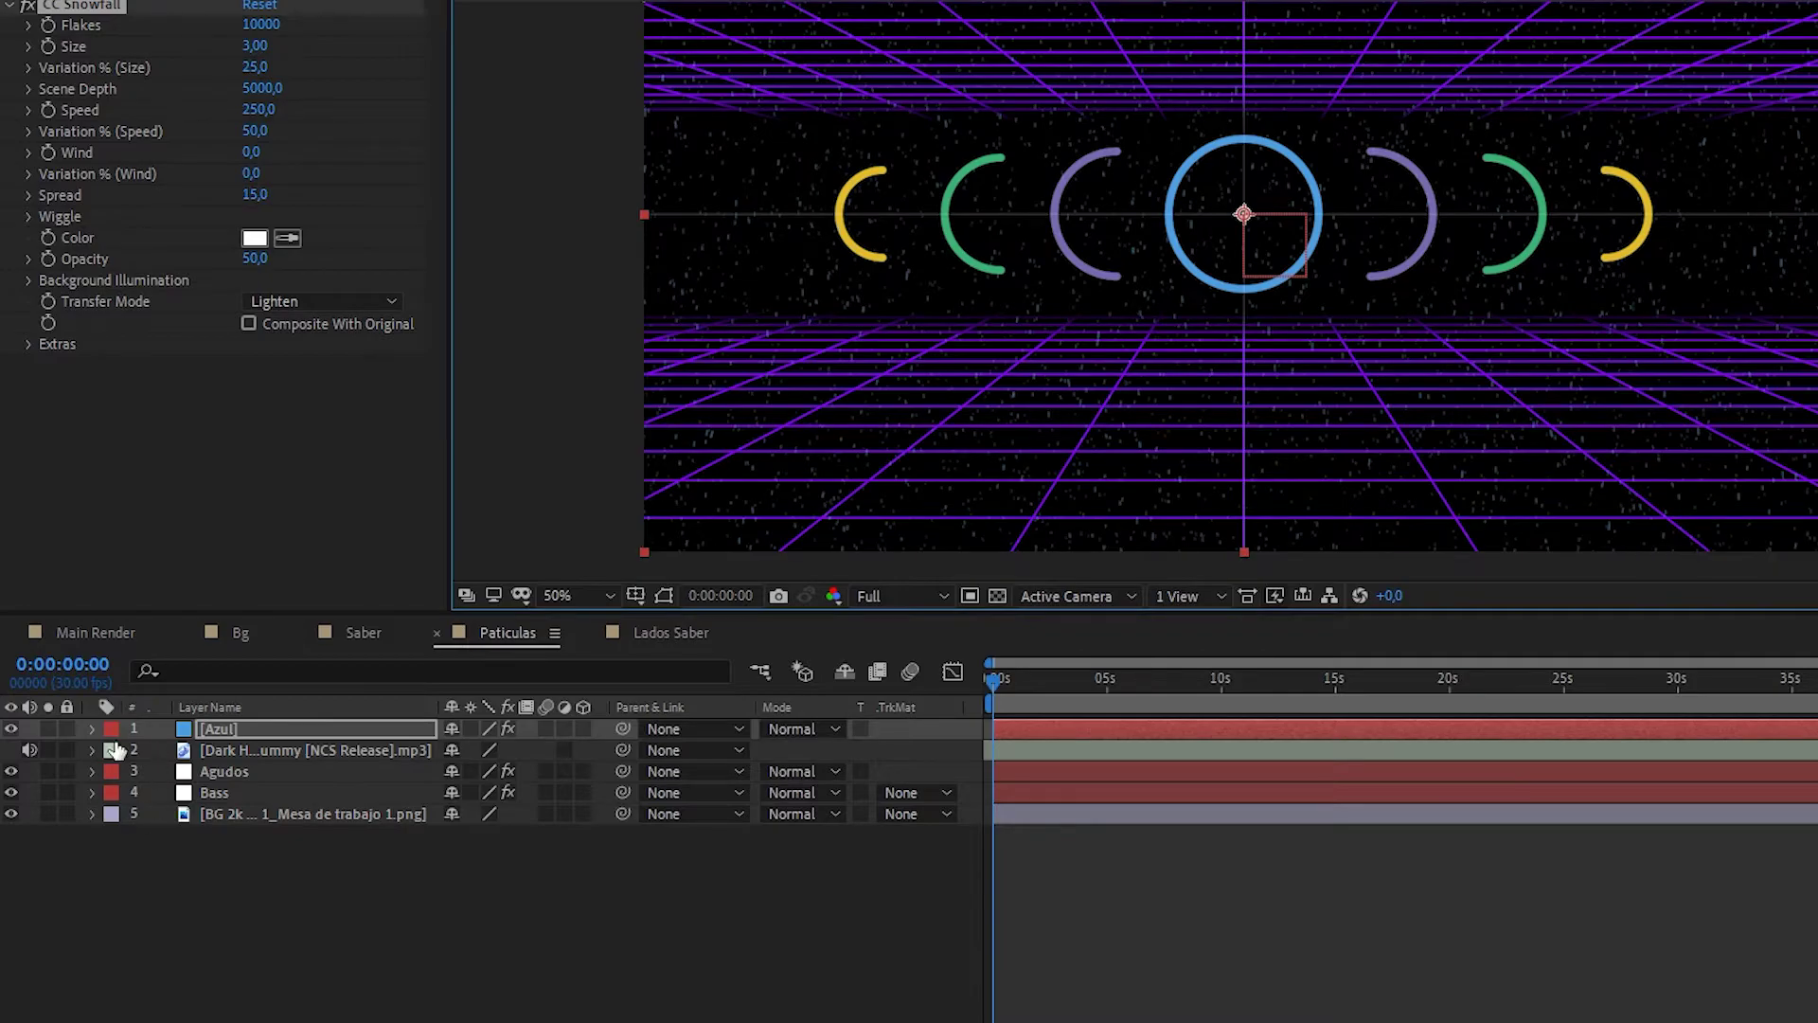
left_click_drag(1043, 179, 1084, 420)
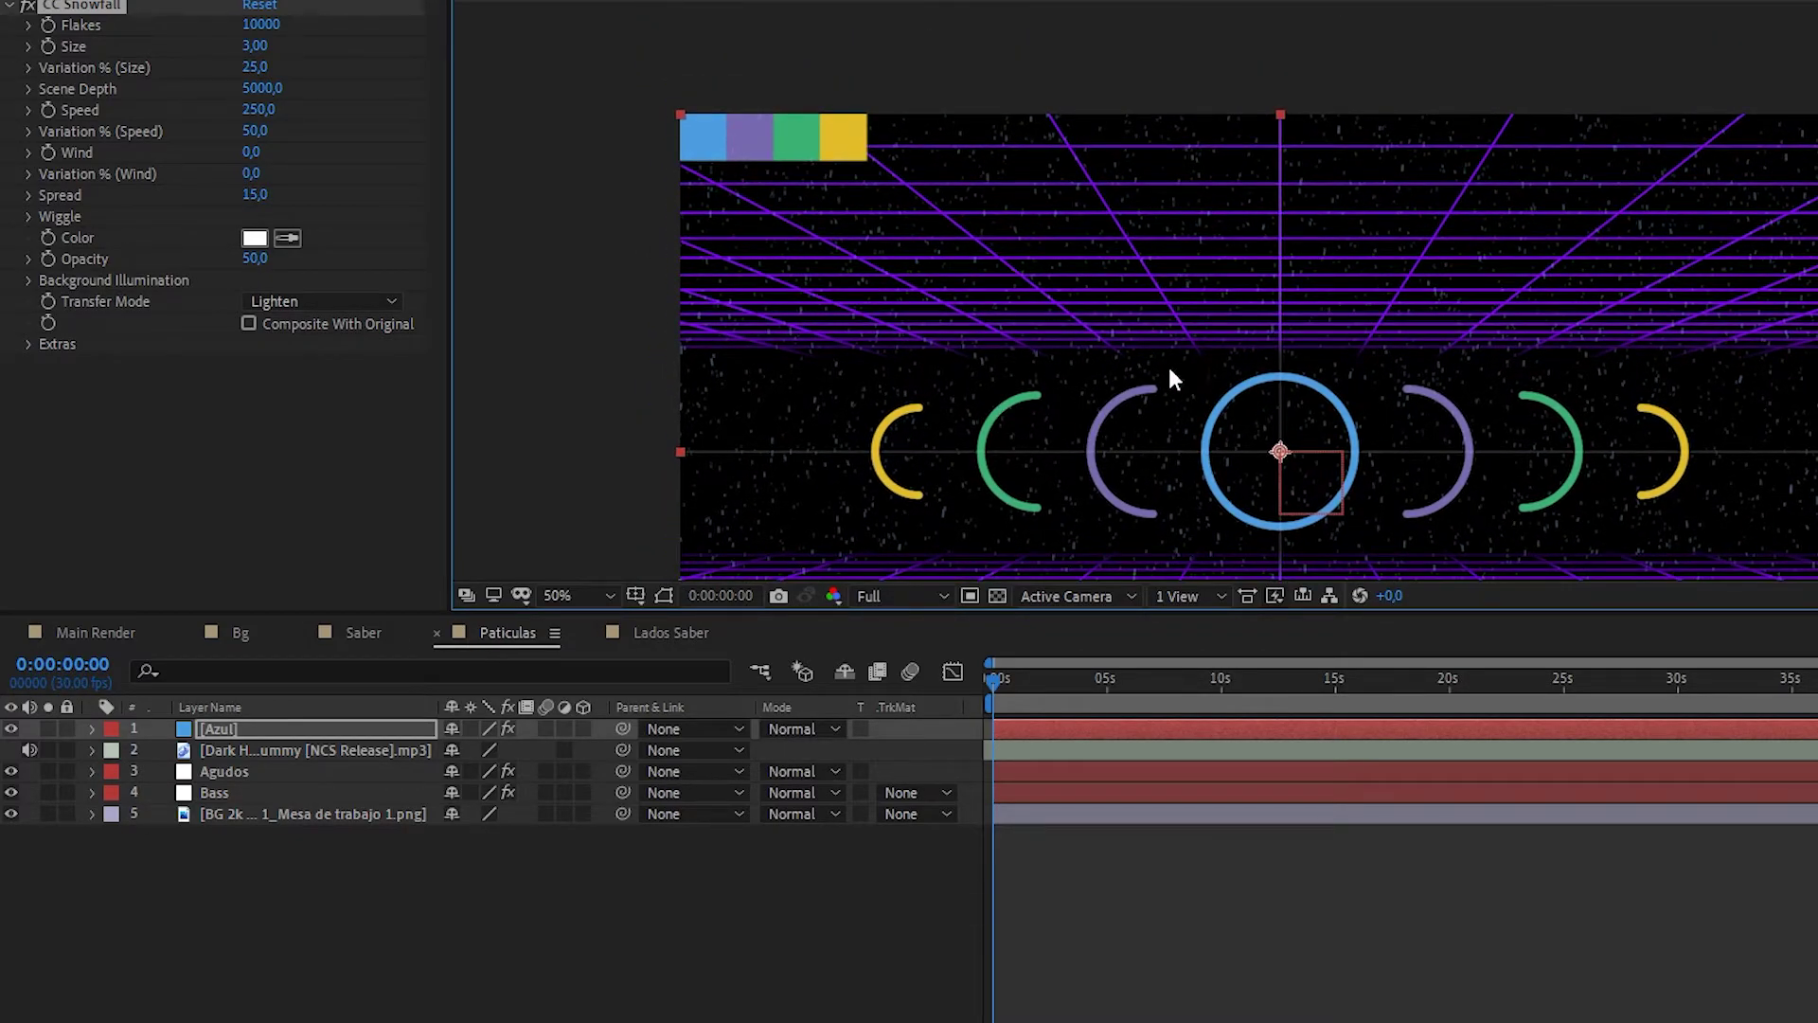
scroll(1221, 268, "down", 2)
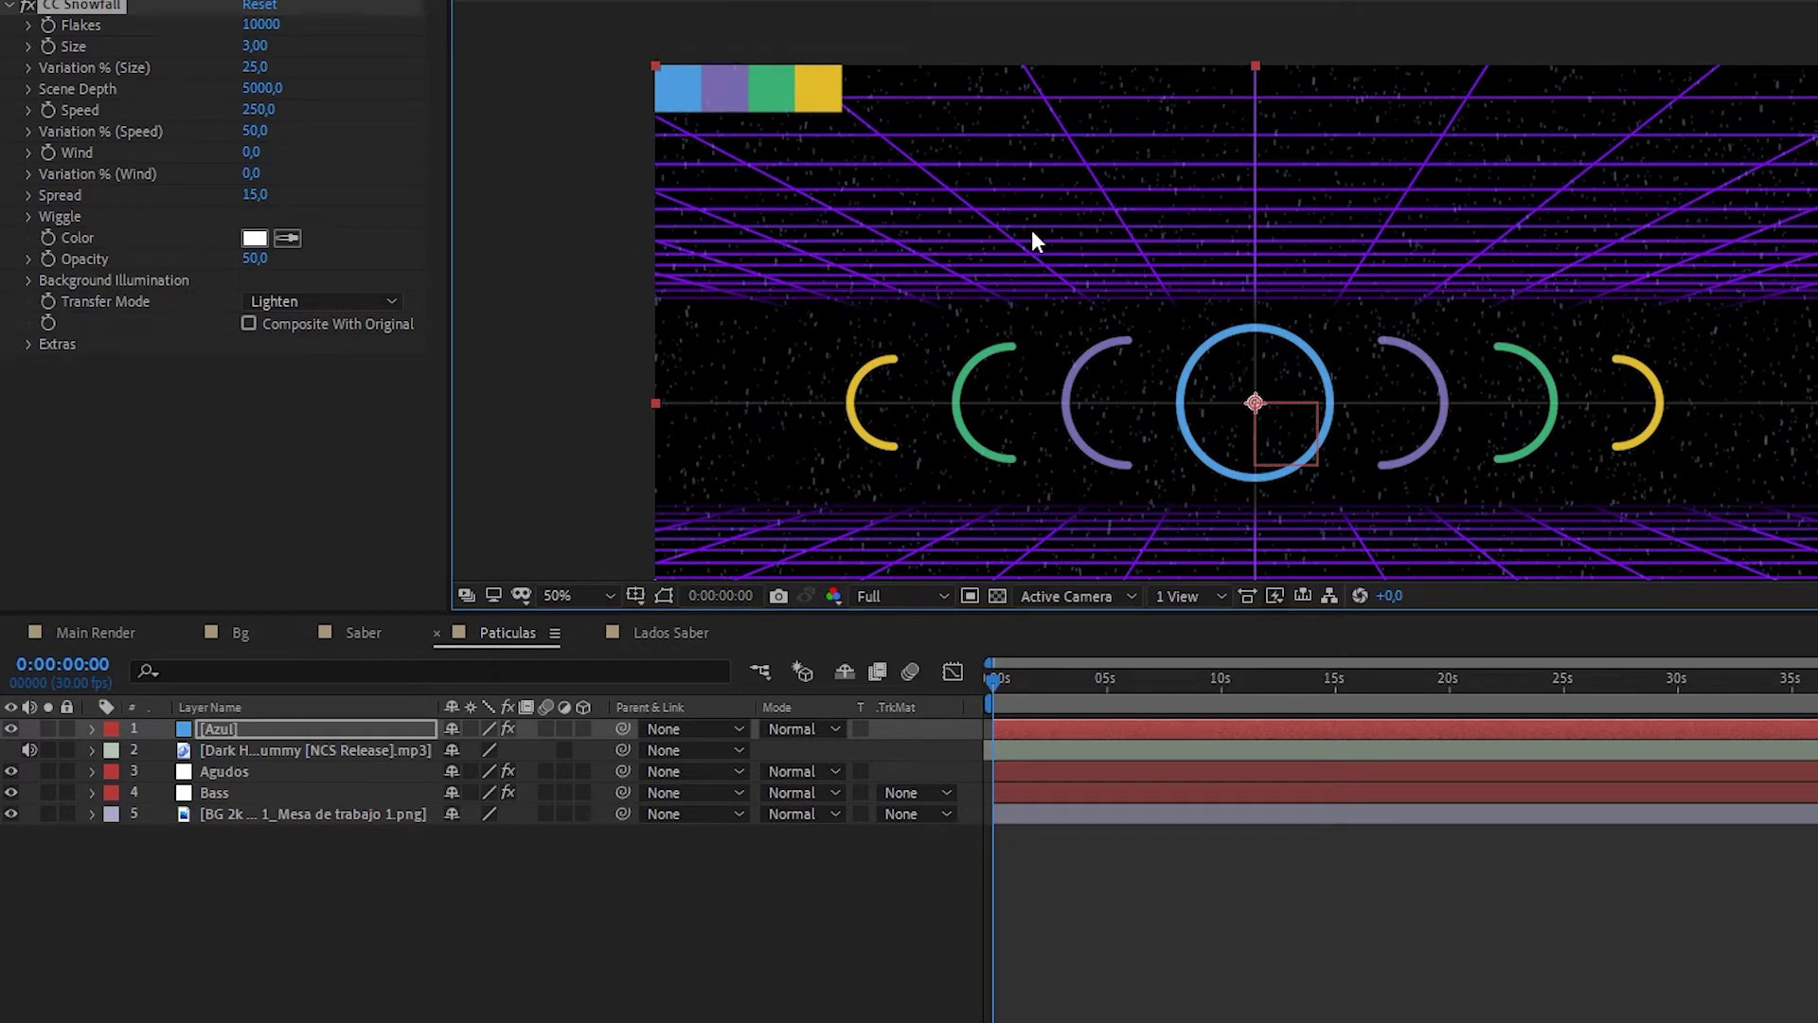
mouse_move(1164, 308)
left_mouse_down()
mouse_move(1177, 244)
mouse_move(1100, 248)
left_mouse_up()
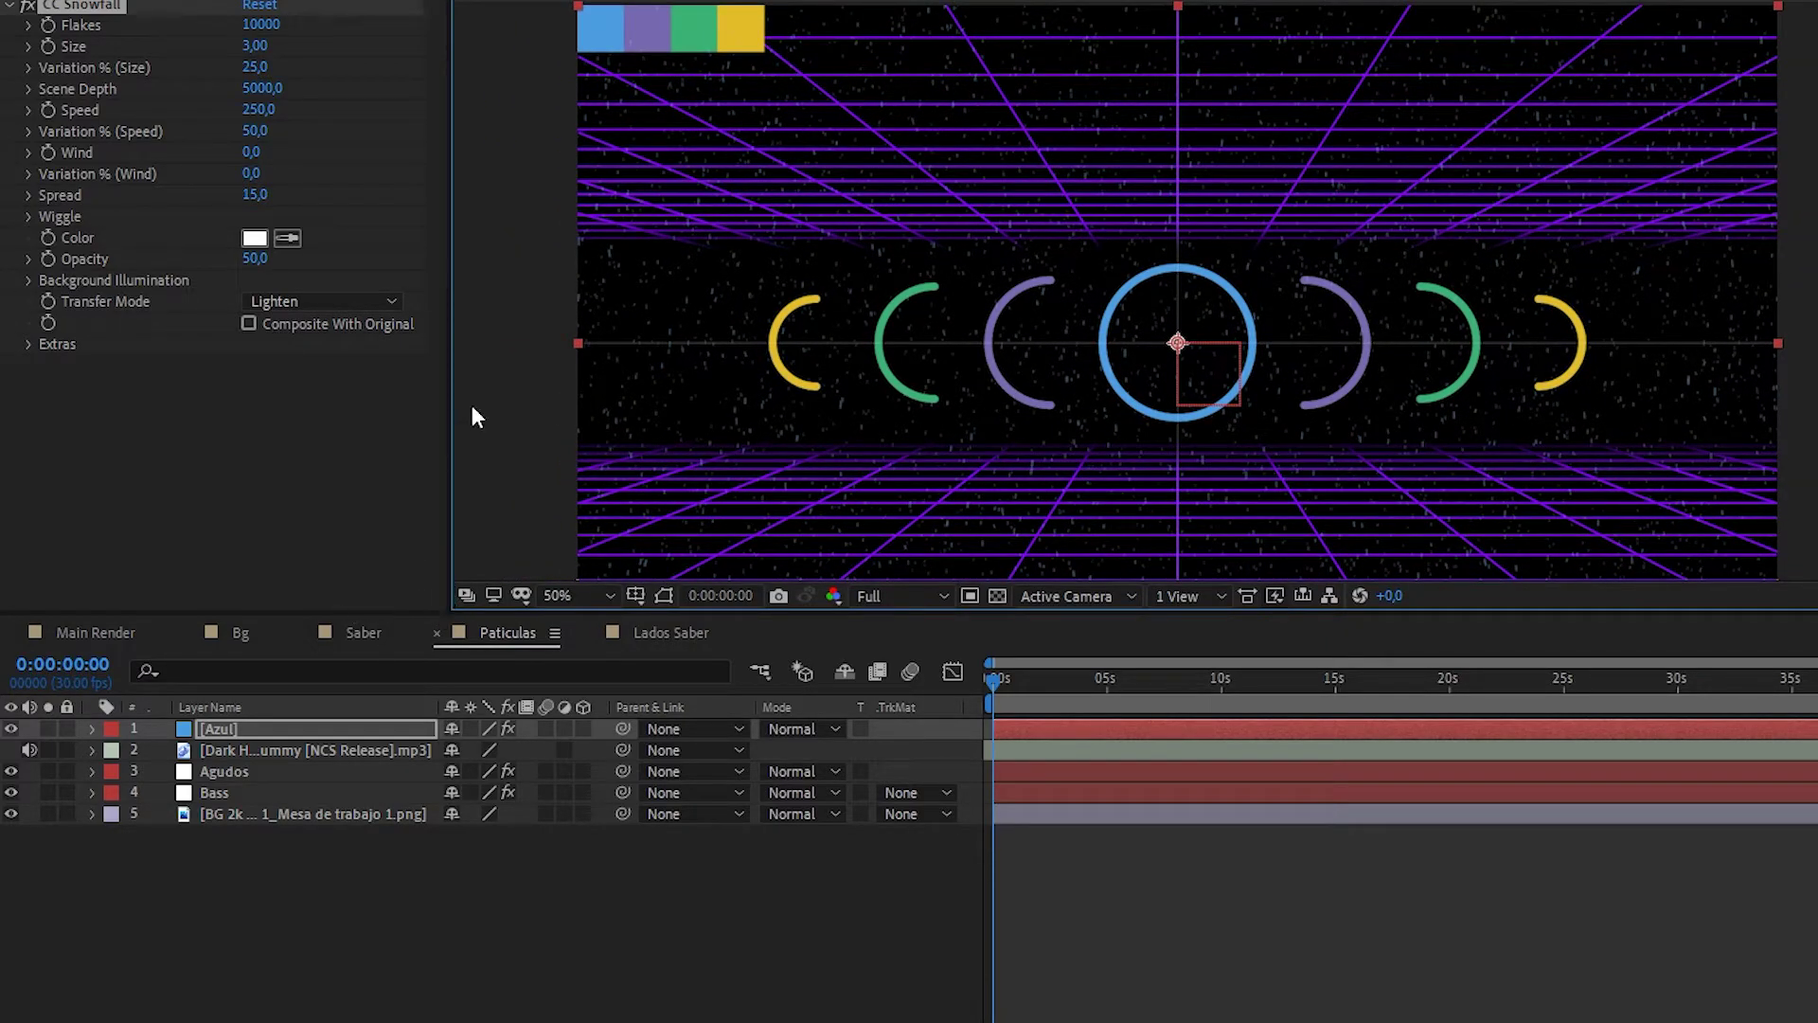
- Set CC Snowfall Flakes to 750, Size to 5 and Spread to 90
left_click(263, 25)
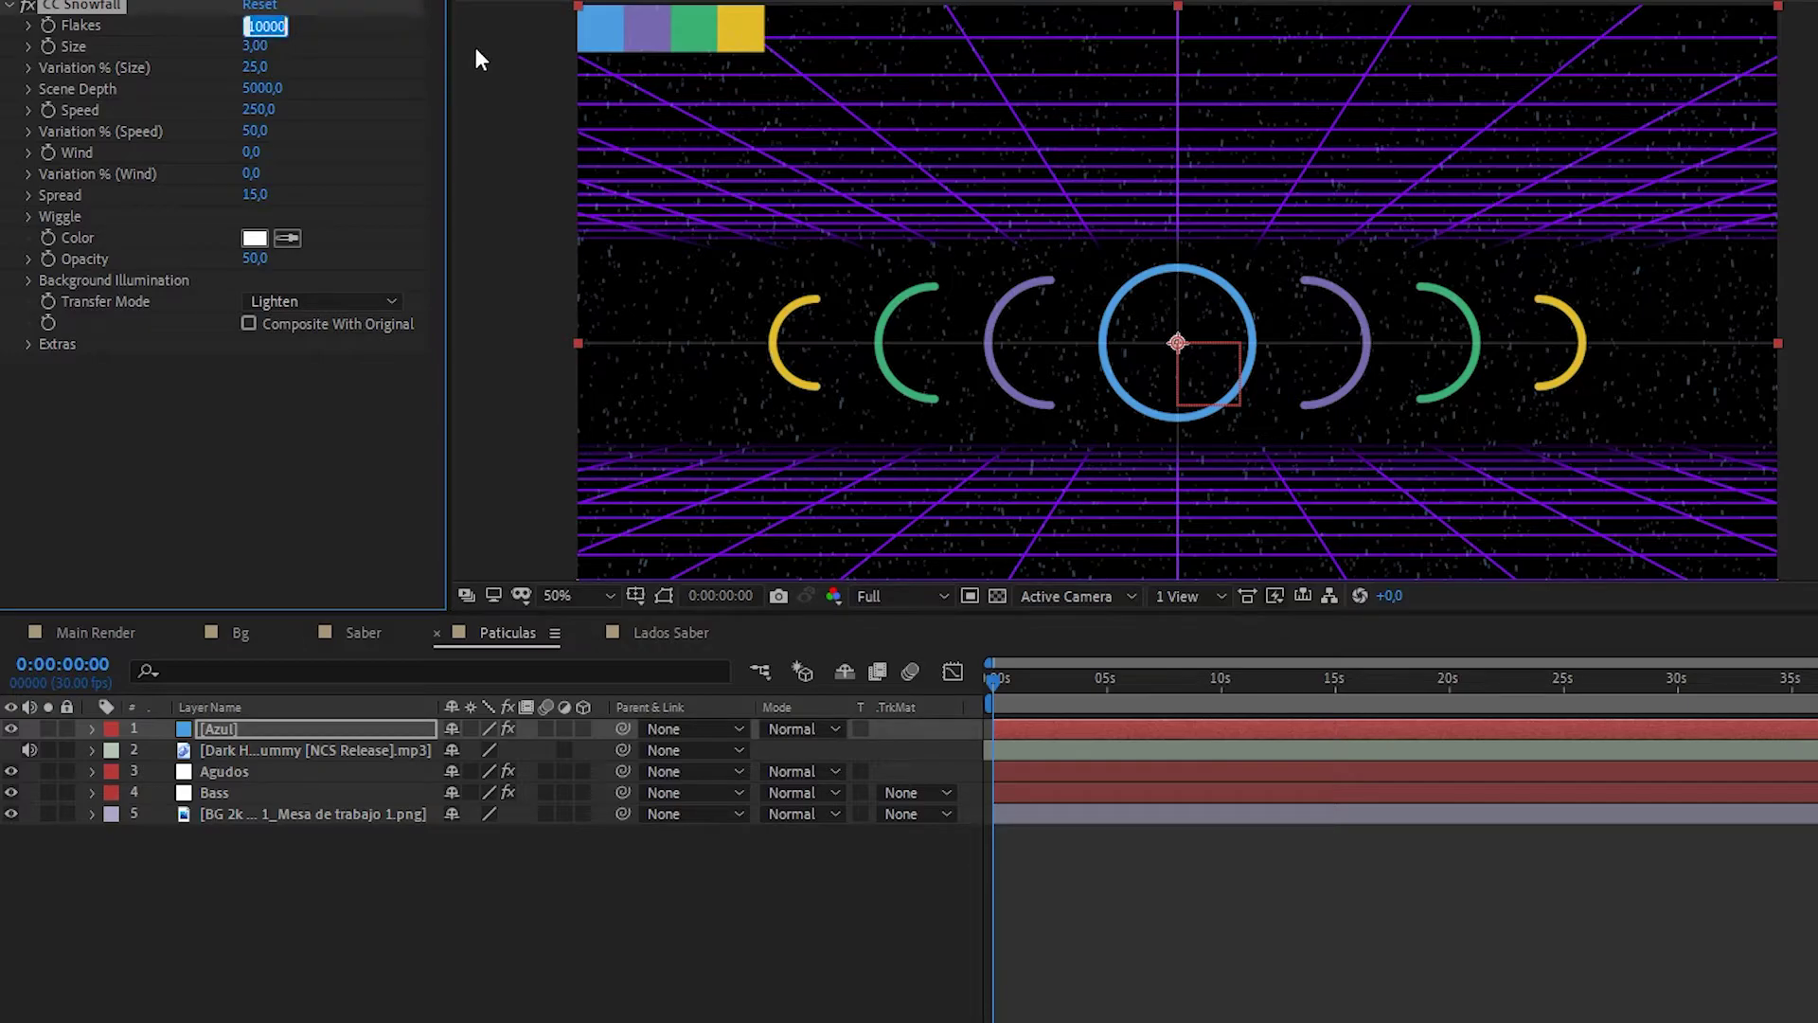
type("750")
key("Return")
left_click(253, 46)
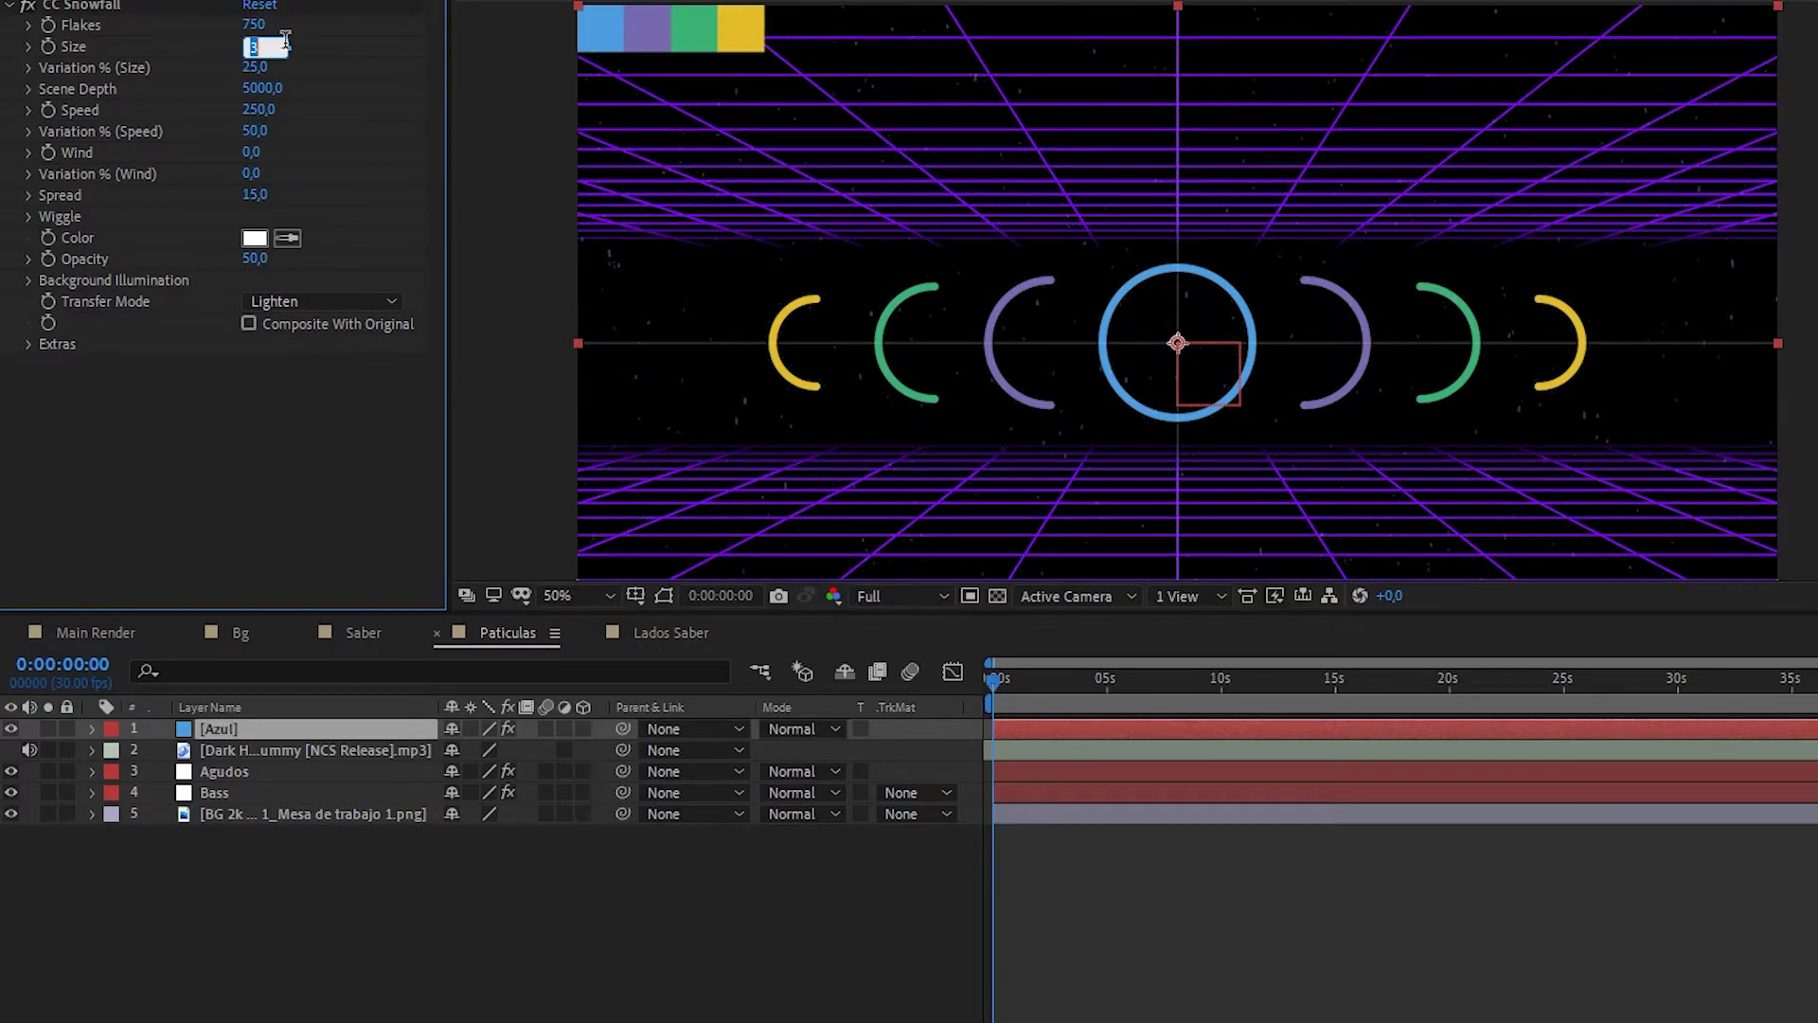
type("5")
key("Return")
left_click(251, 194)
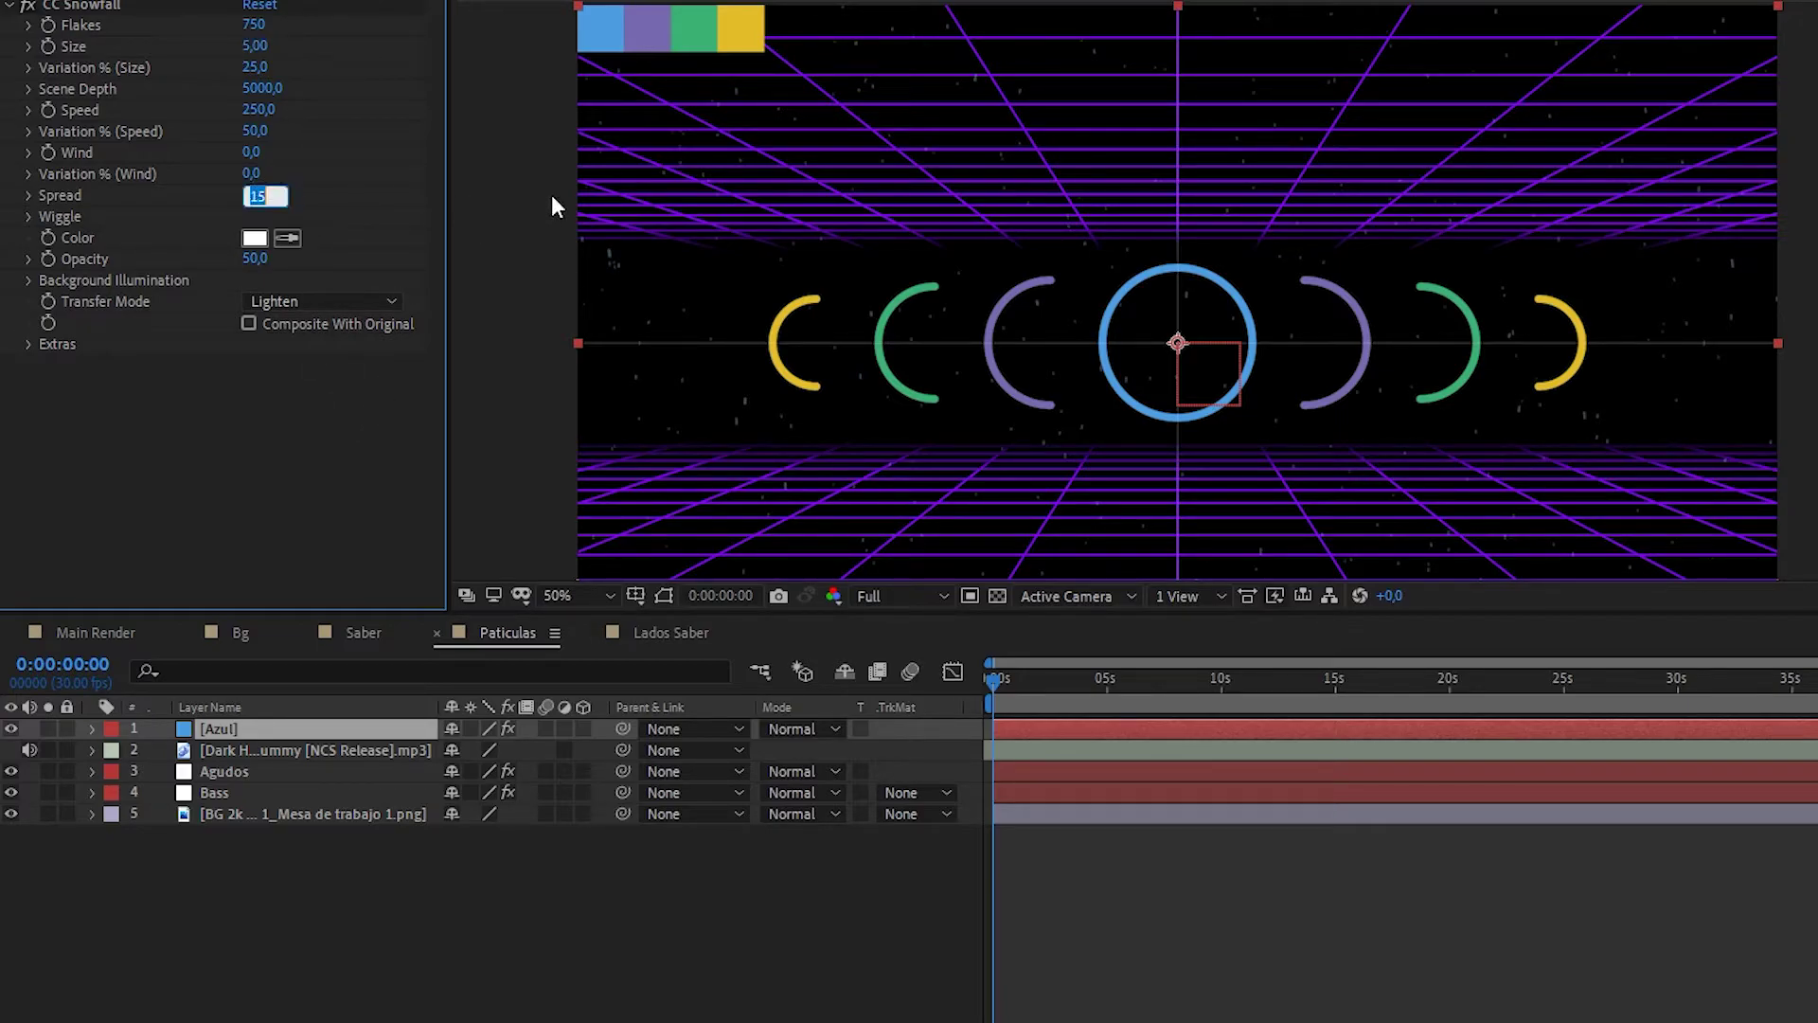
type("90")
key("Return")
left_click_drag(284, 612, 284, 392)
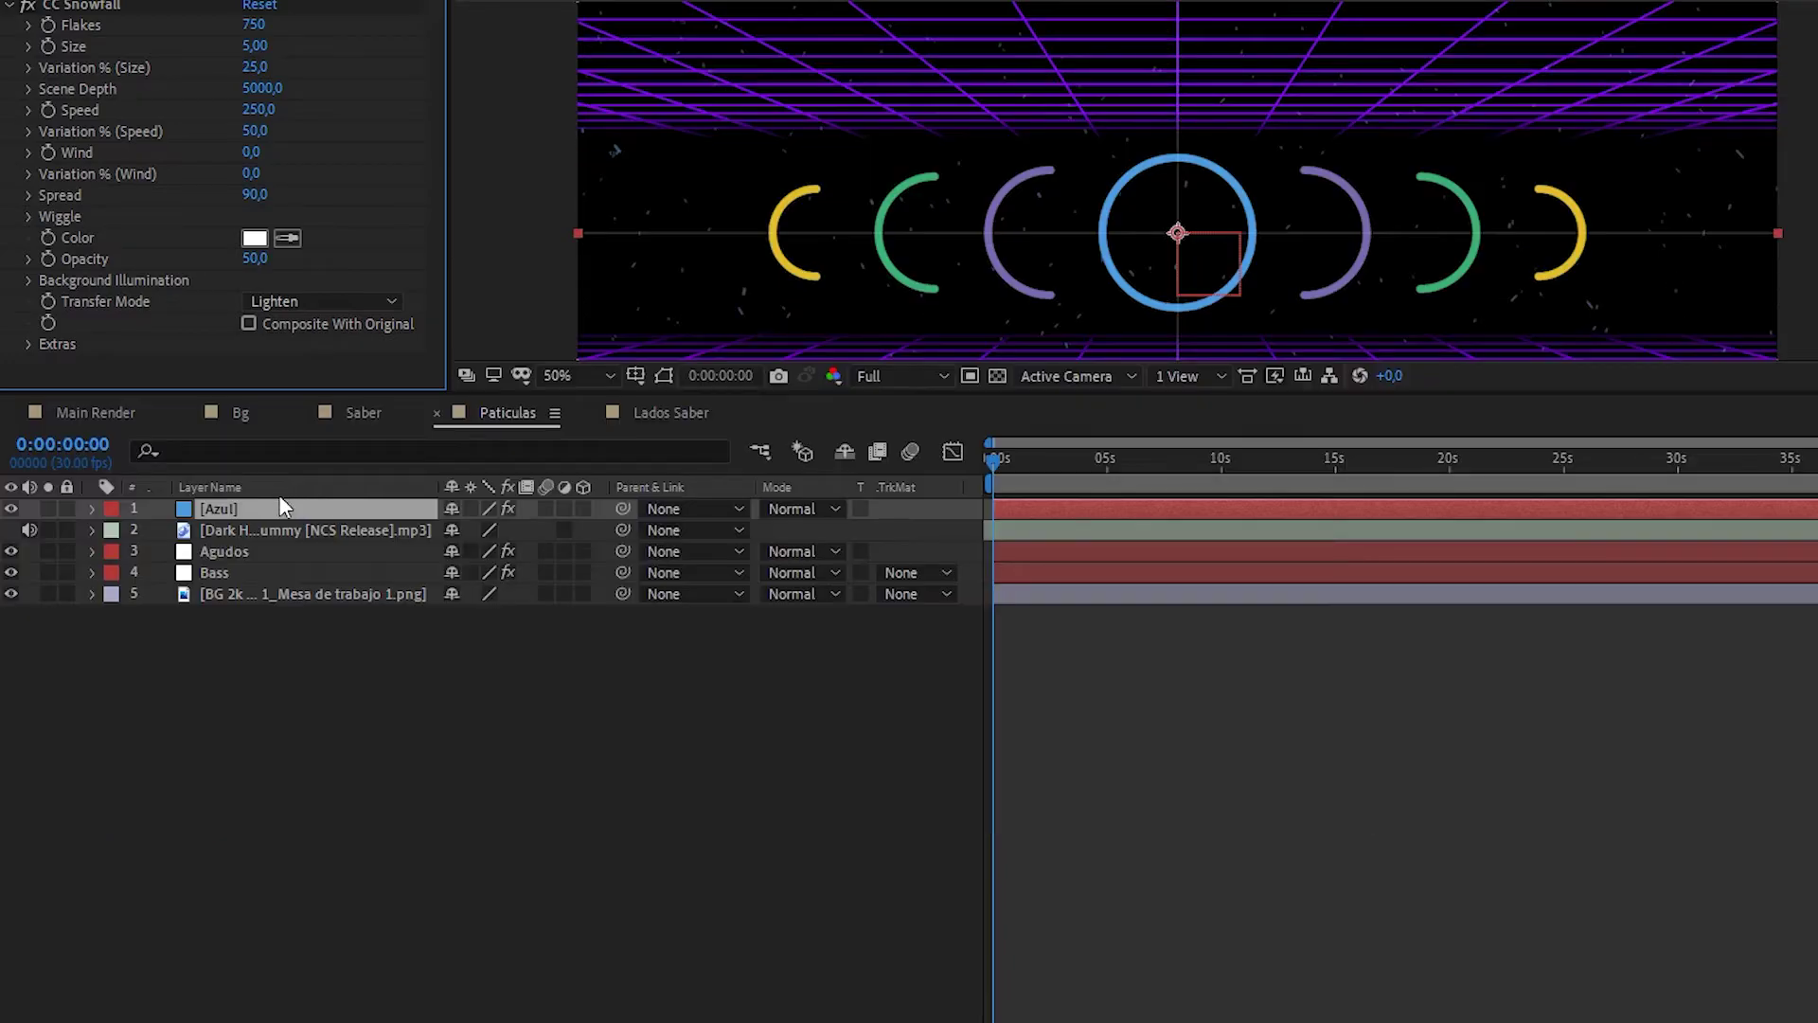
- Move the Bass layer to the top and expand its Slider and Azul's CC Snowfall properties
left_click(252, 560)
mouse_move(256, 574)
left_mouse_down()
mouse_move(299, 536)
mouse_move(290, 500)
left_mouse_up()
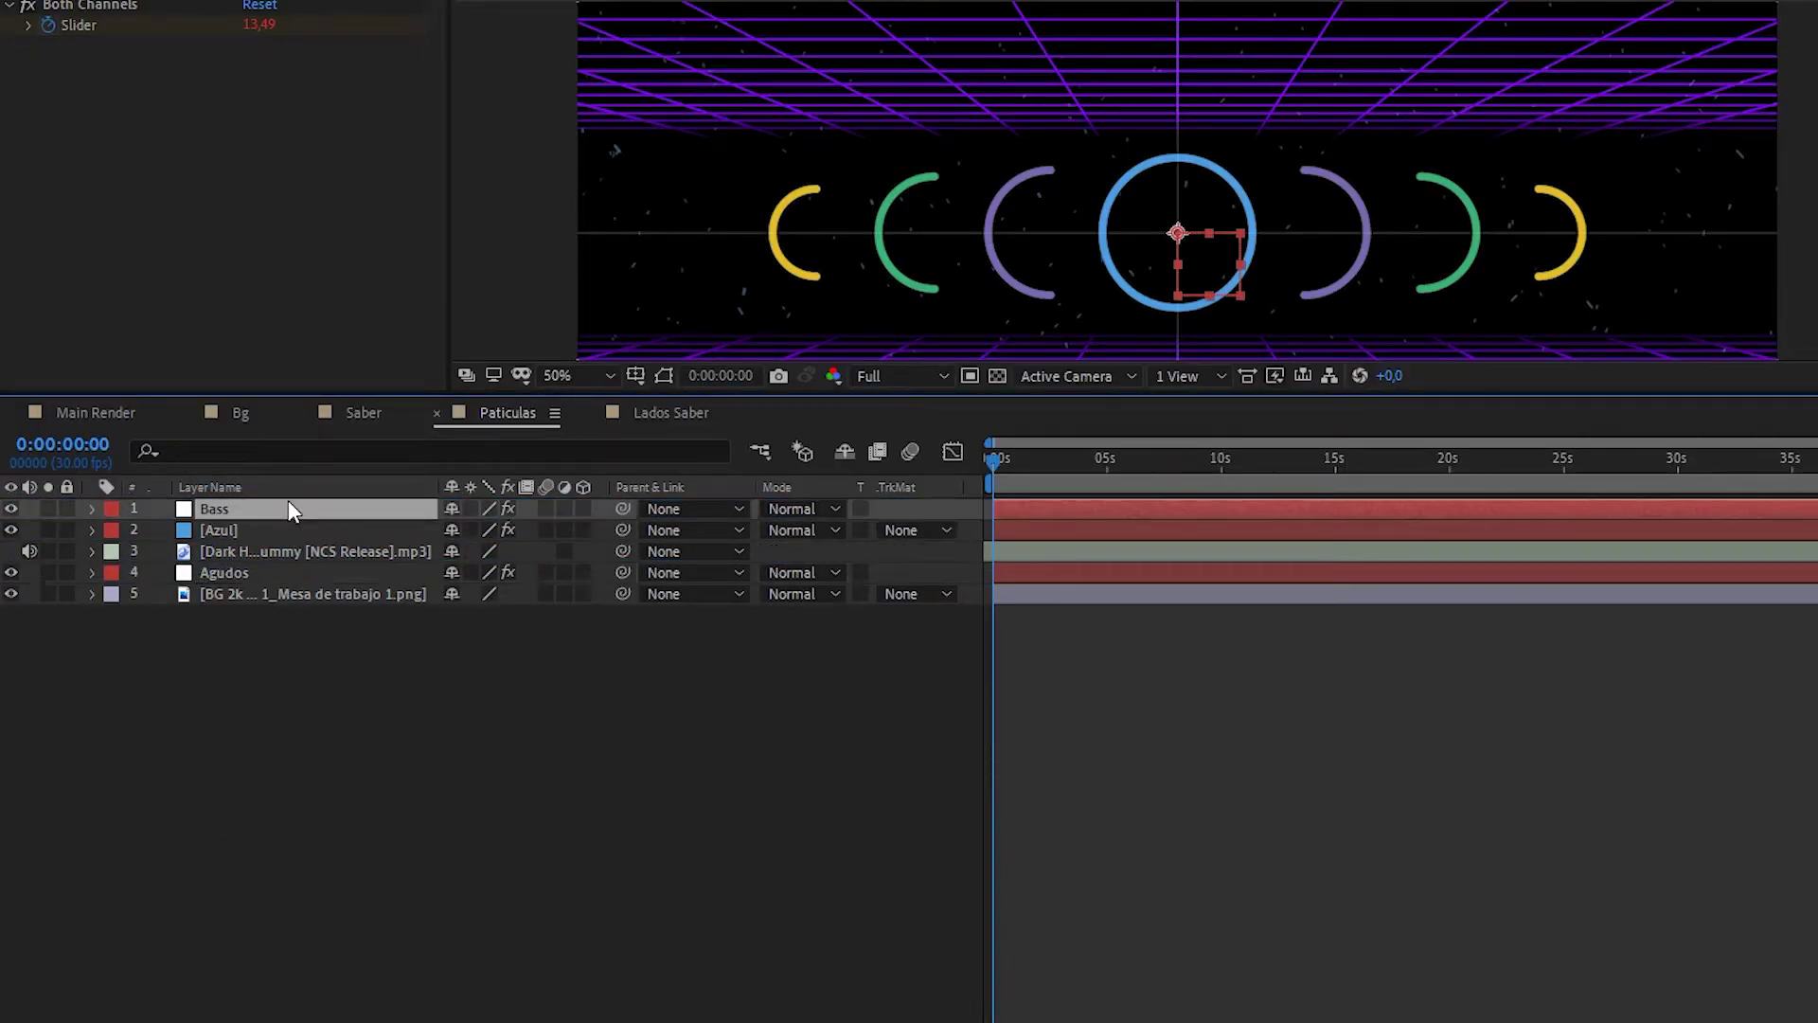
left_click(93, 509)
left_click(114, 531)
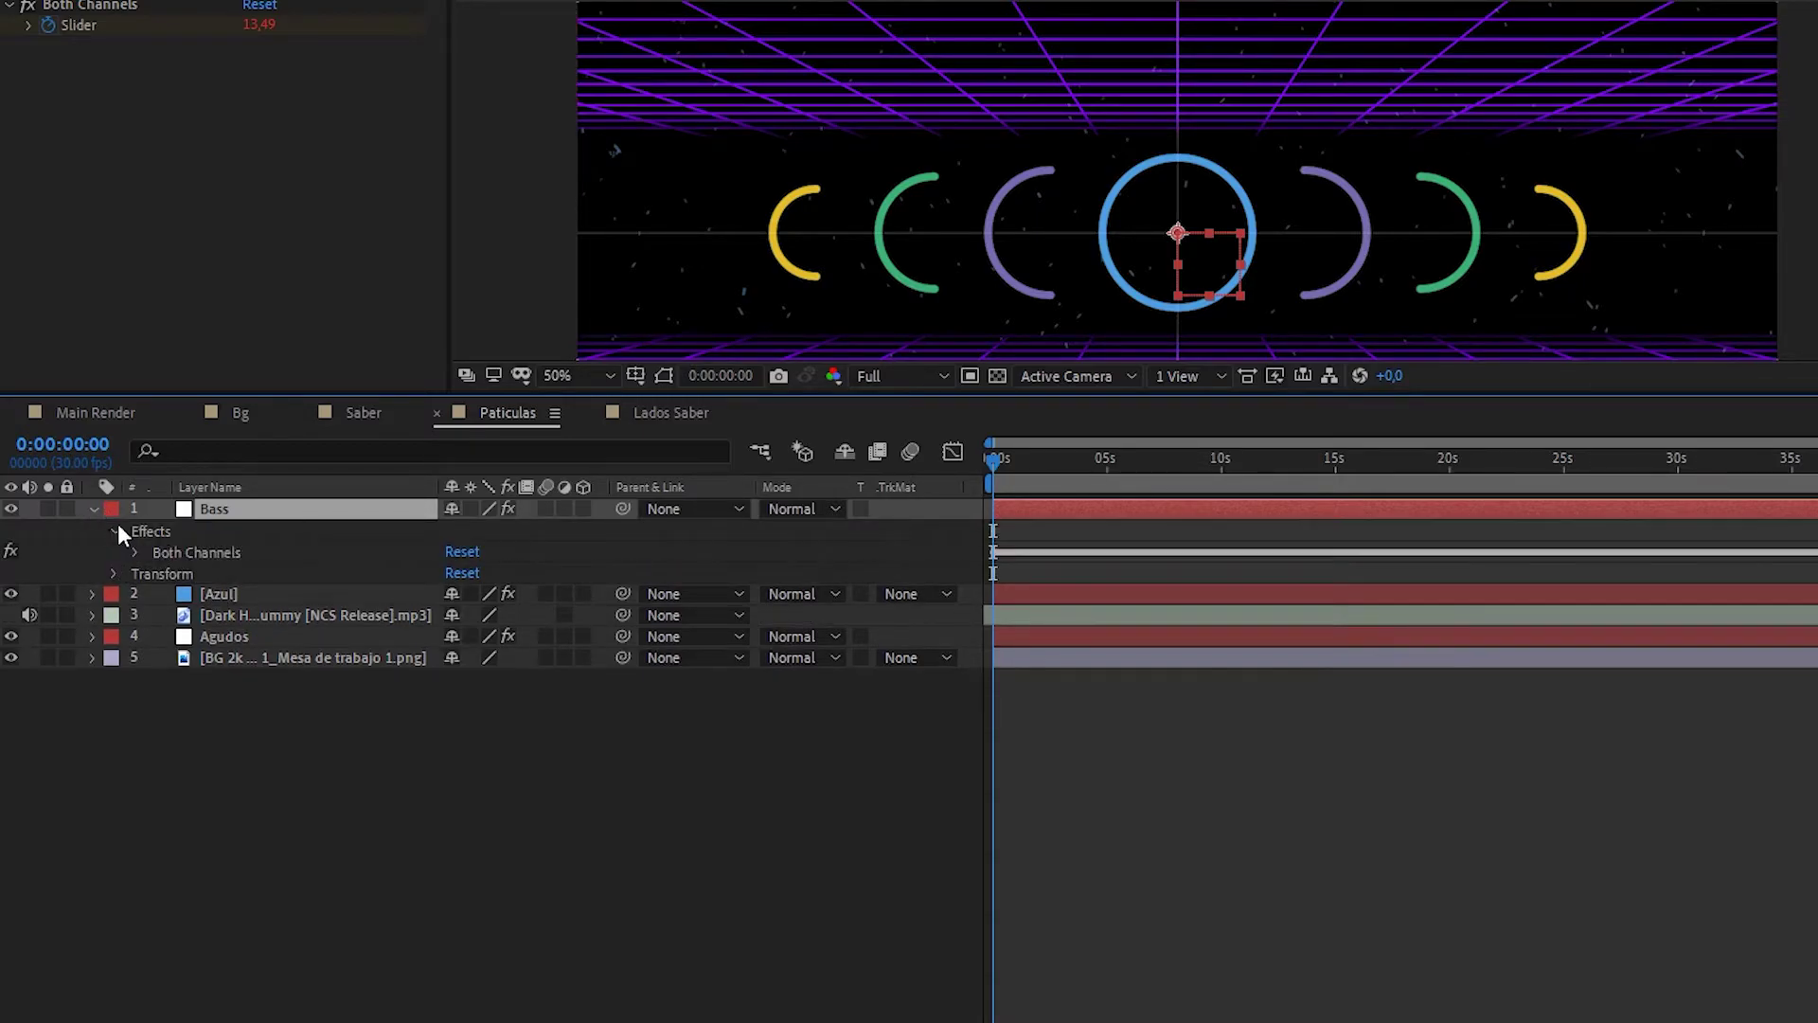
left_click(134, 552)
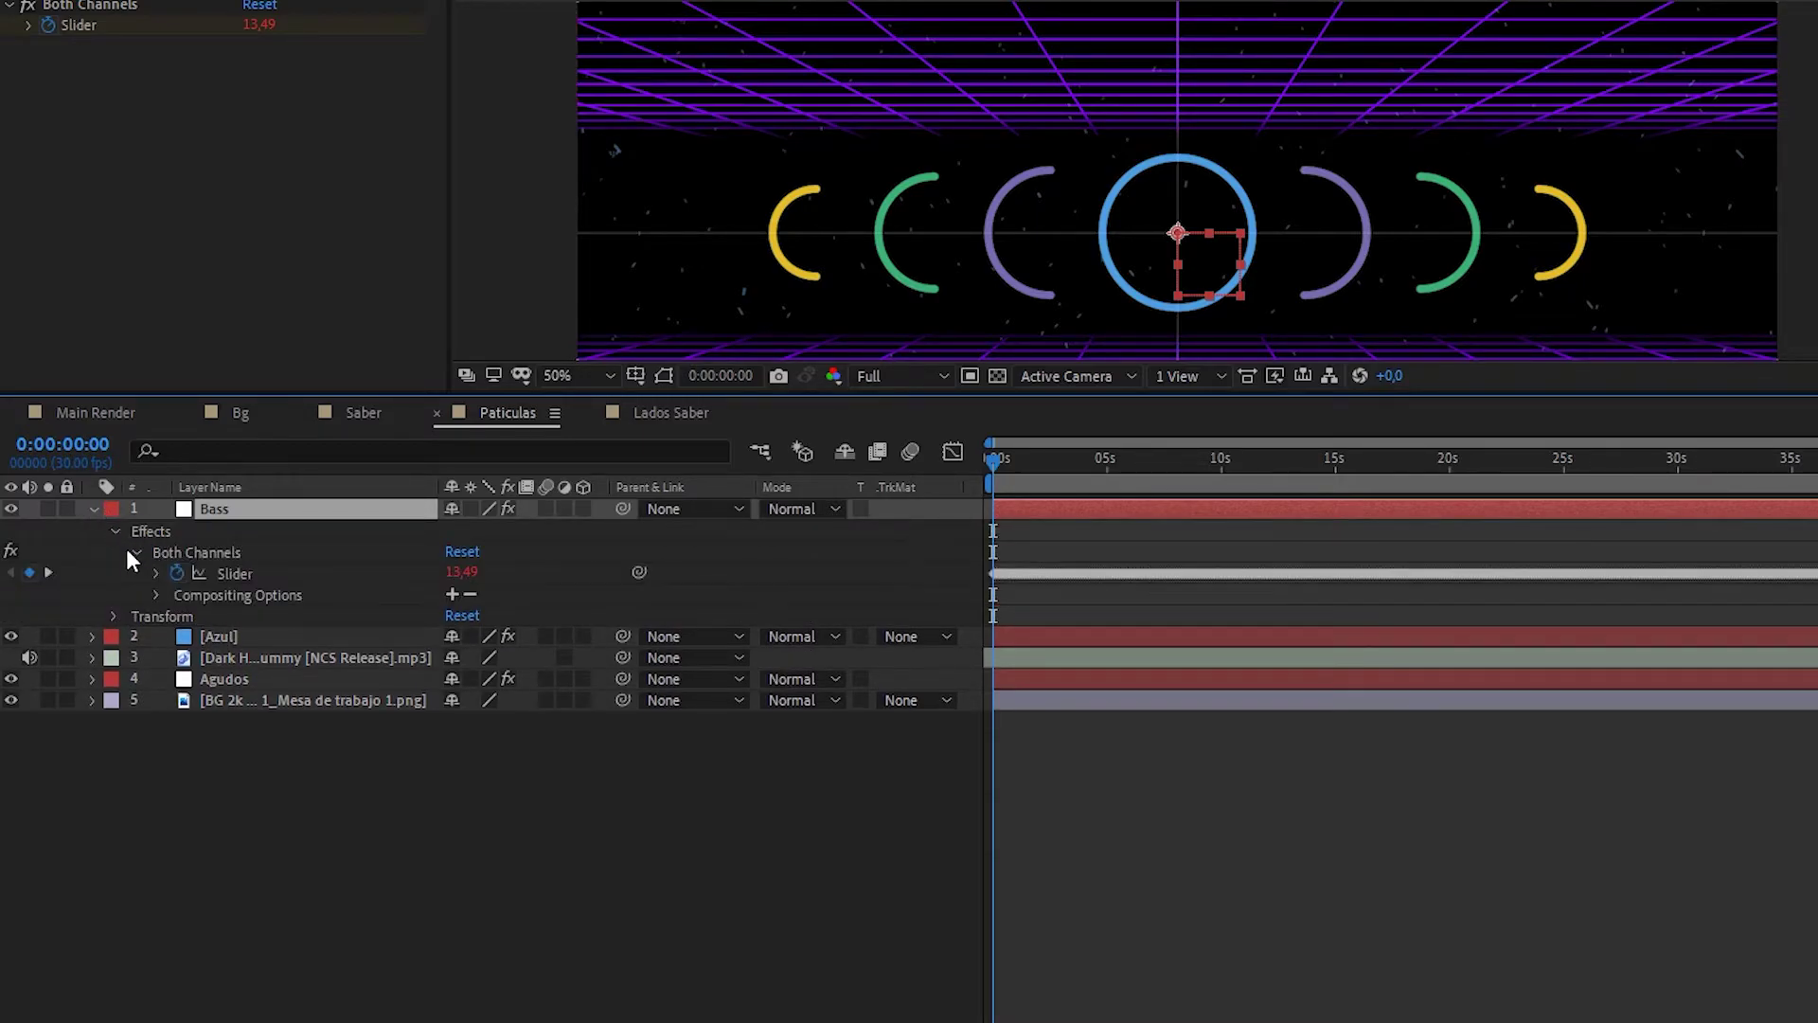
left_click(92, 636)
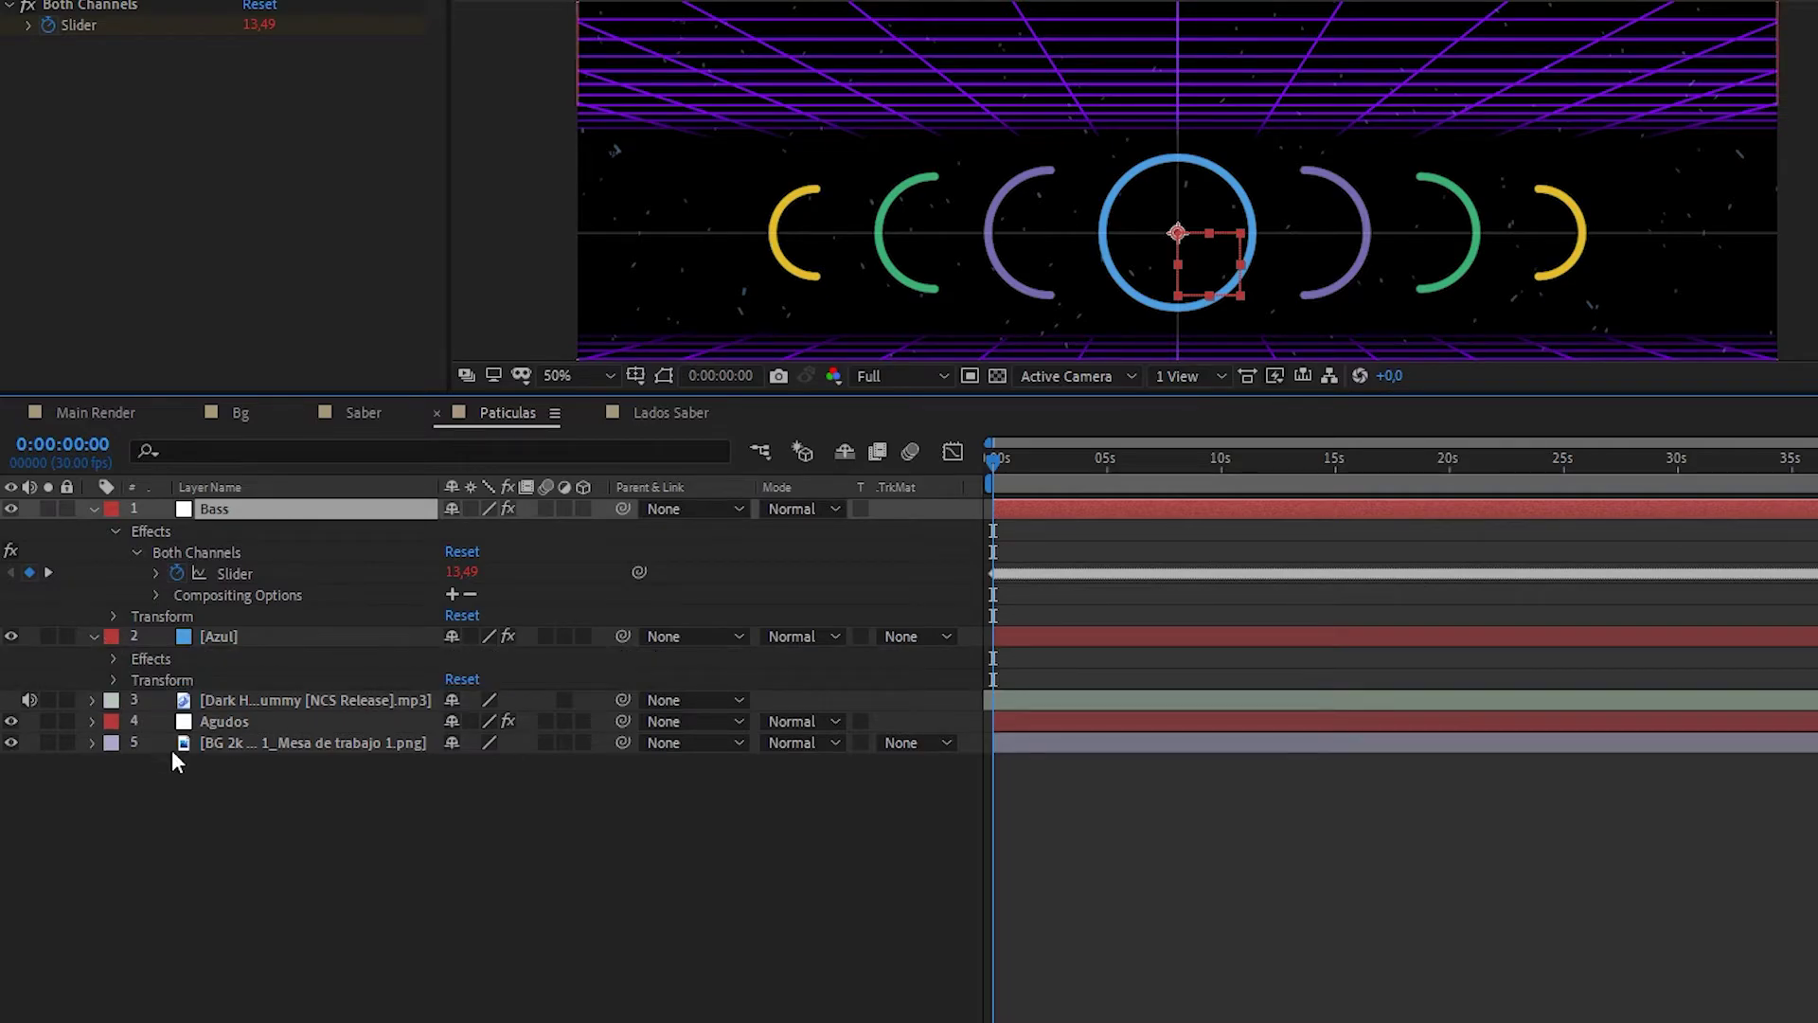
left_click(112, 658)
left_click(130, 679)
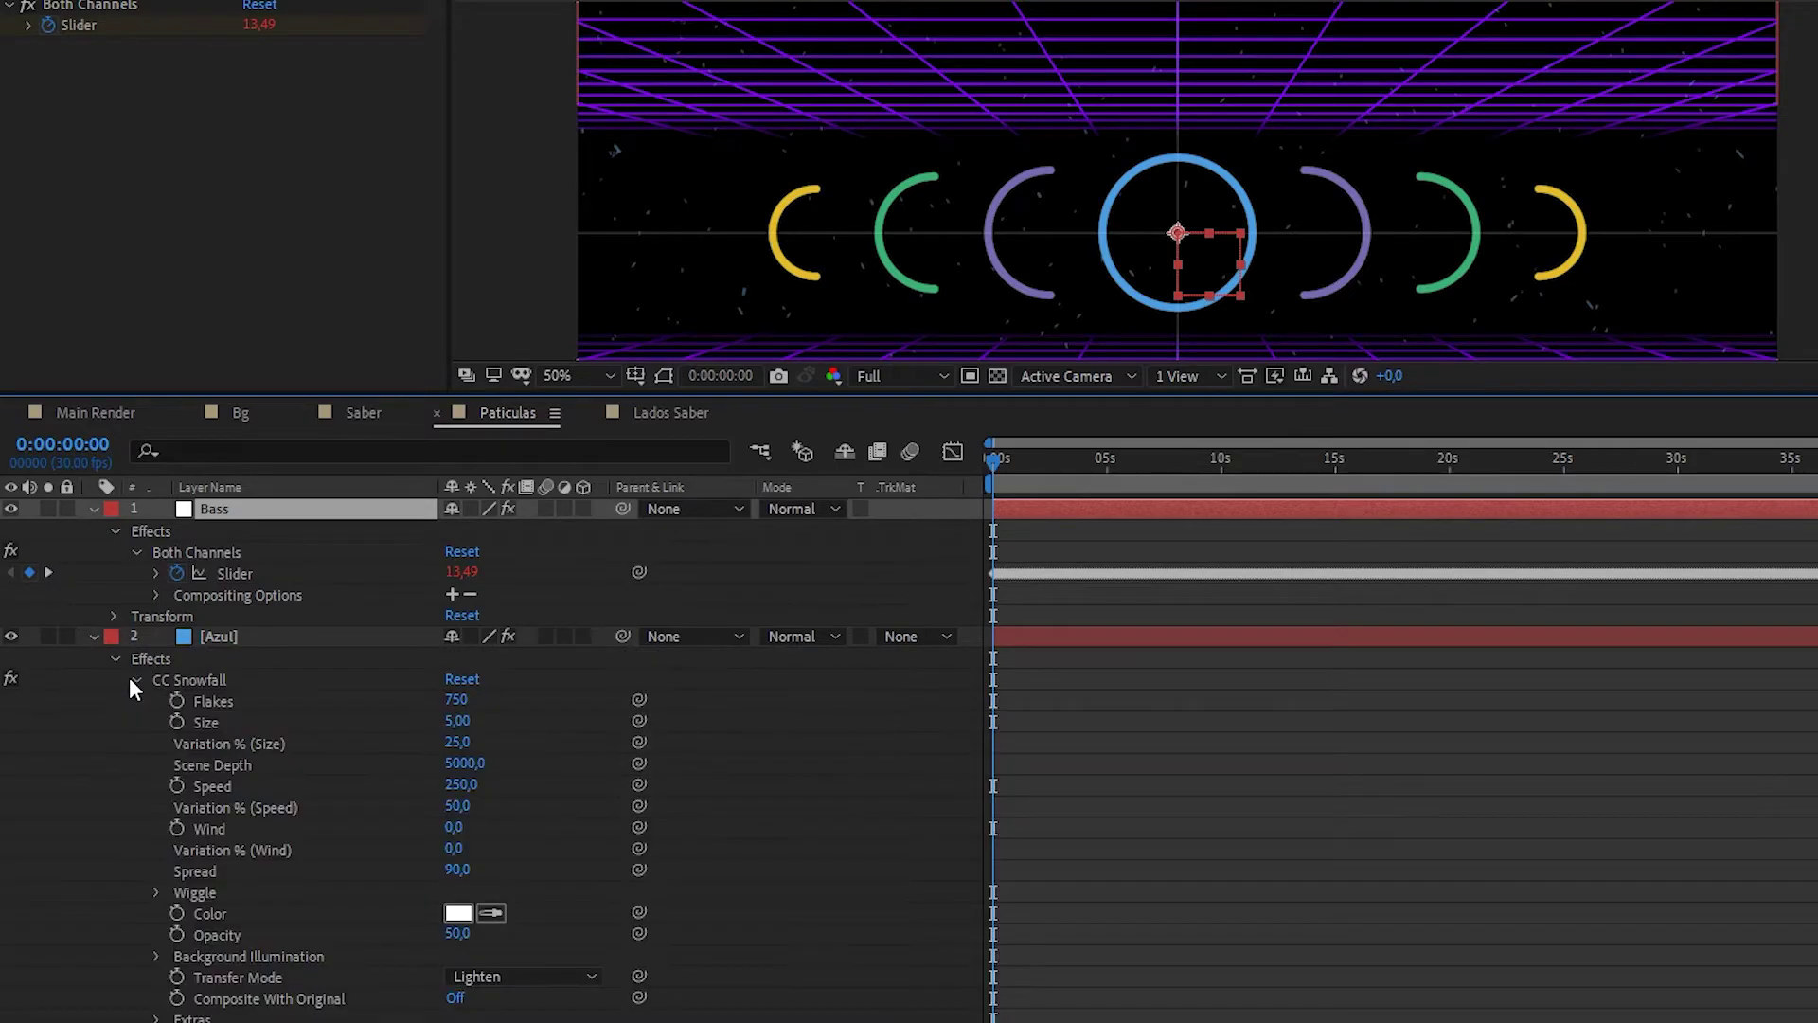
left_click_drag(1153, 393, 1185, 134)
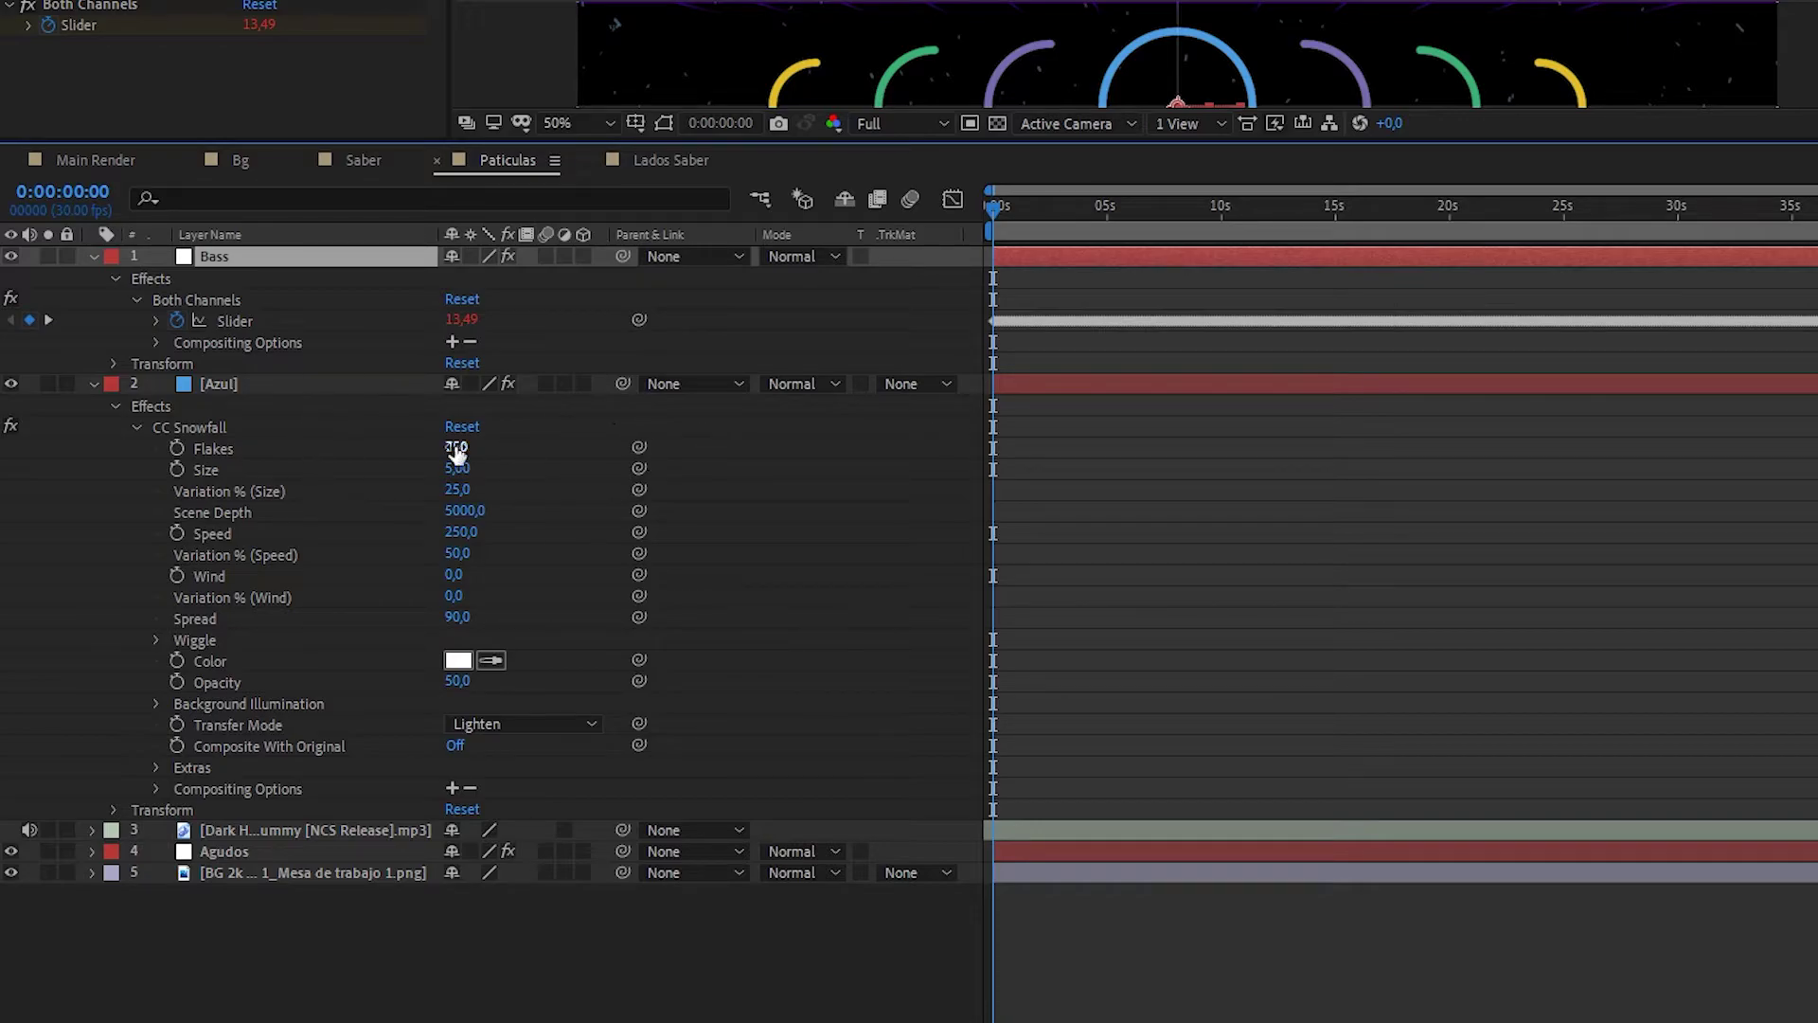
- Link Snowfall Speed to the Bass Slider with the expression linear(o,70,80,100,700)
left_click(176, 533, "alt")
left_click_drag(515, 552, 337, 320)
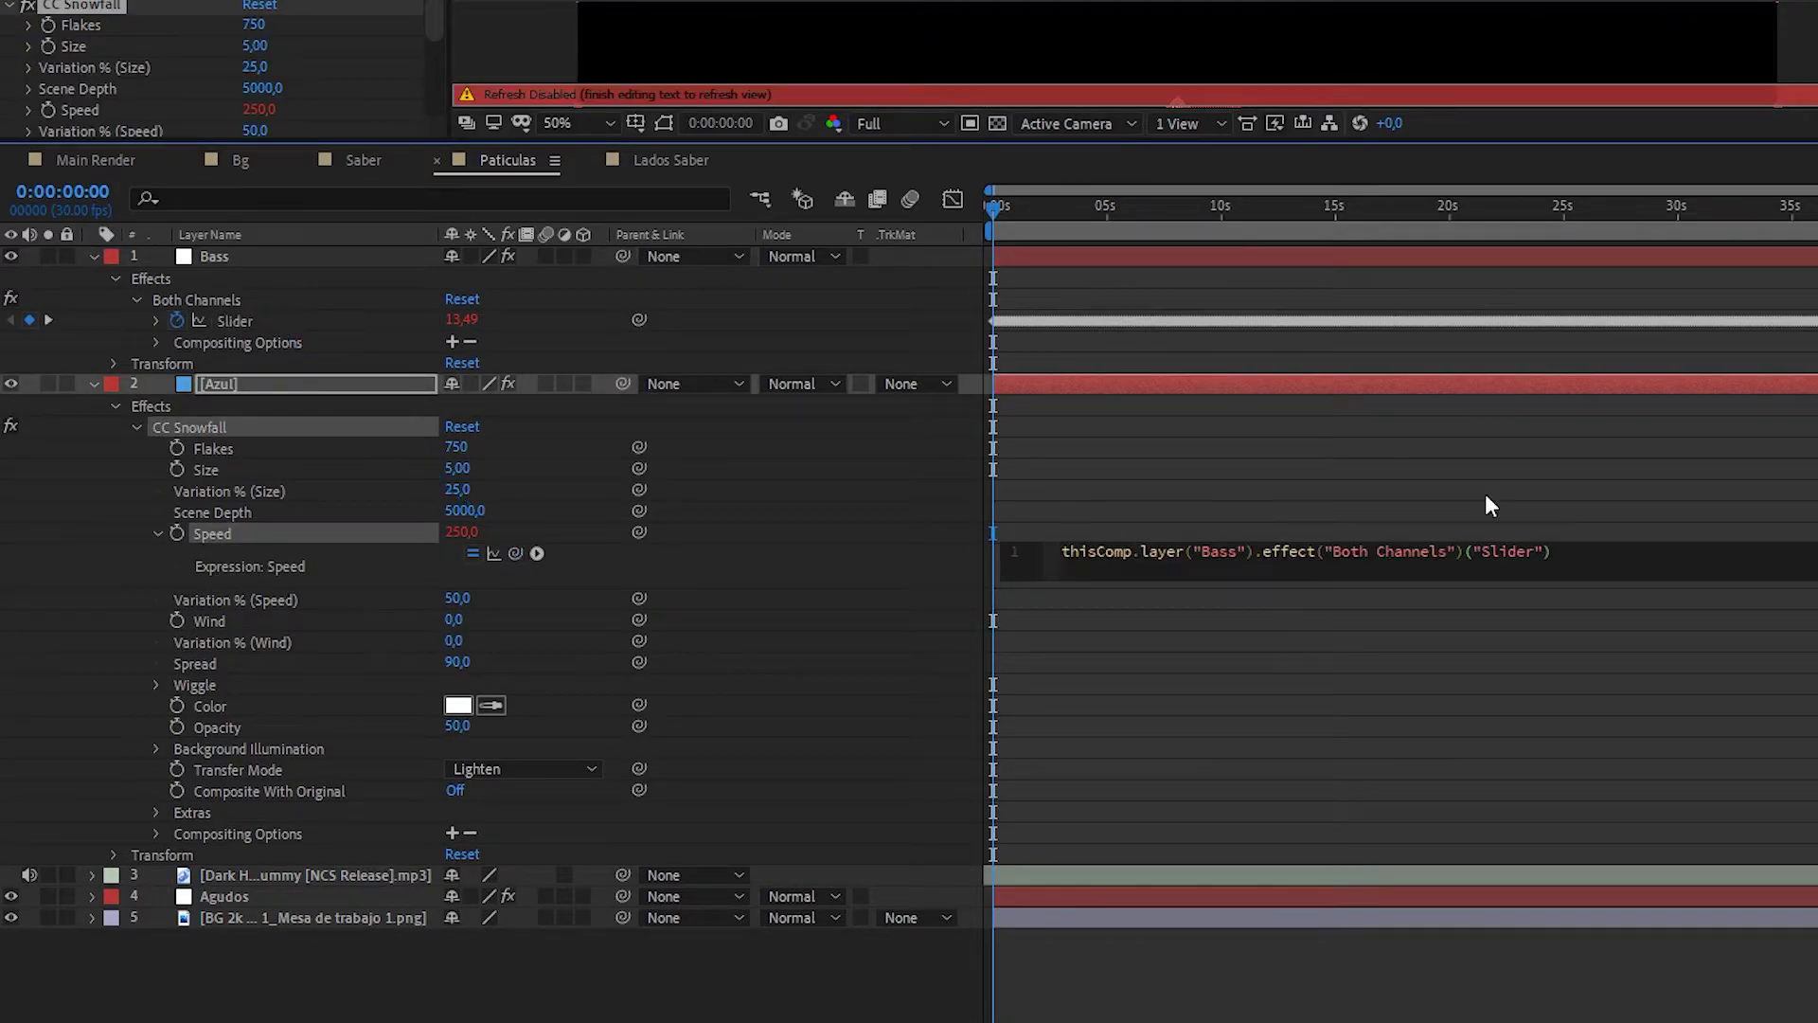
type("var")
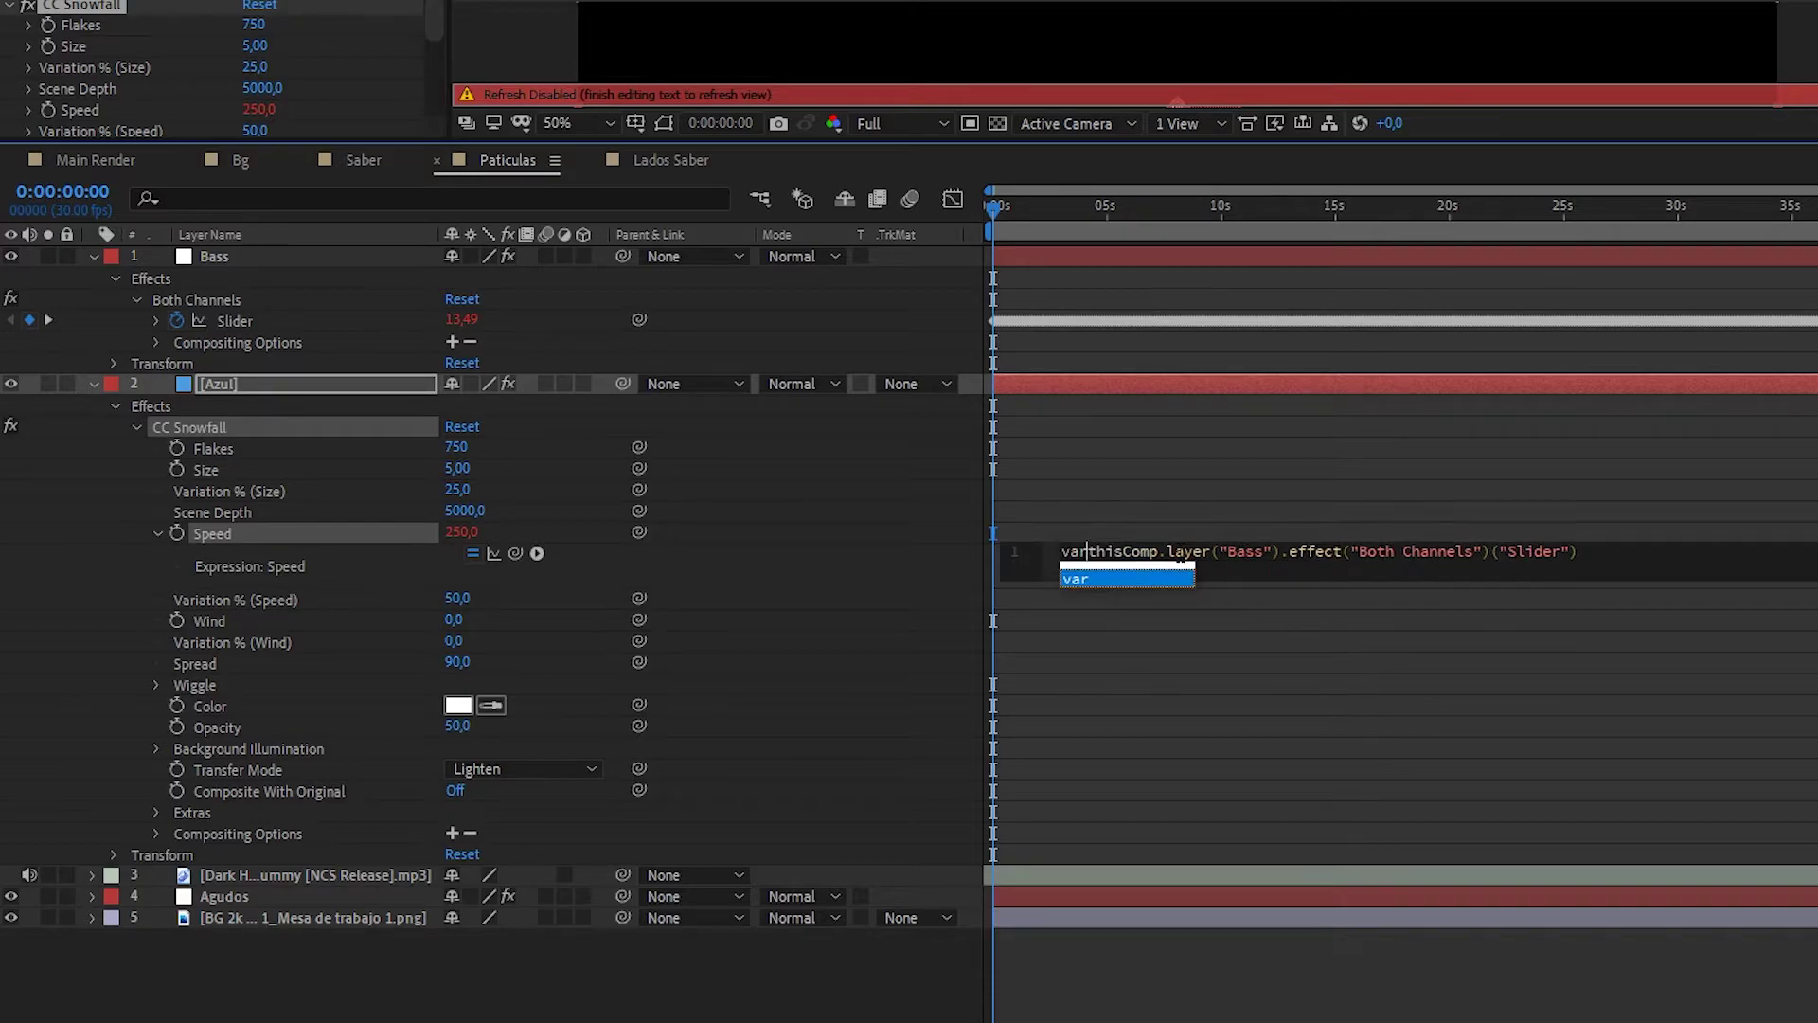
type(" o =")
left_click(1619, 554)
key("Return")
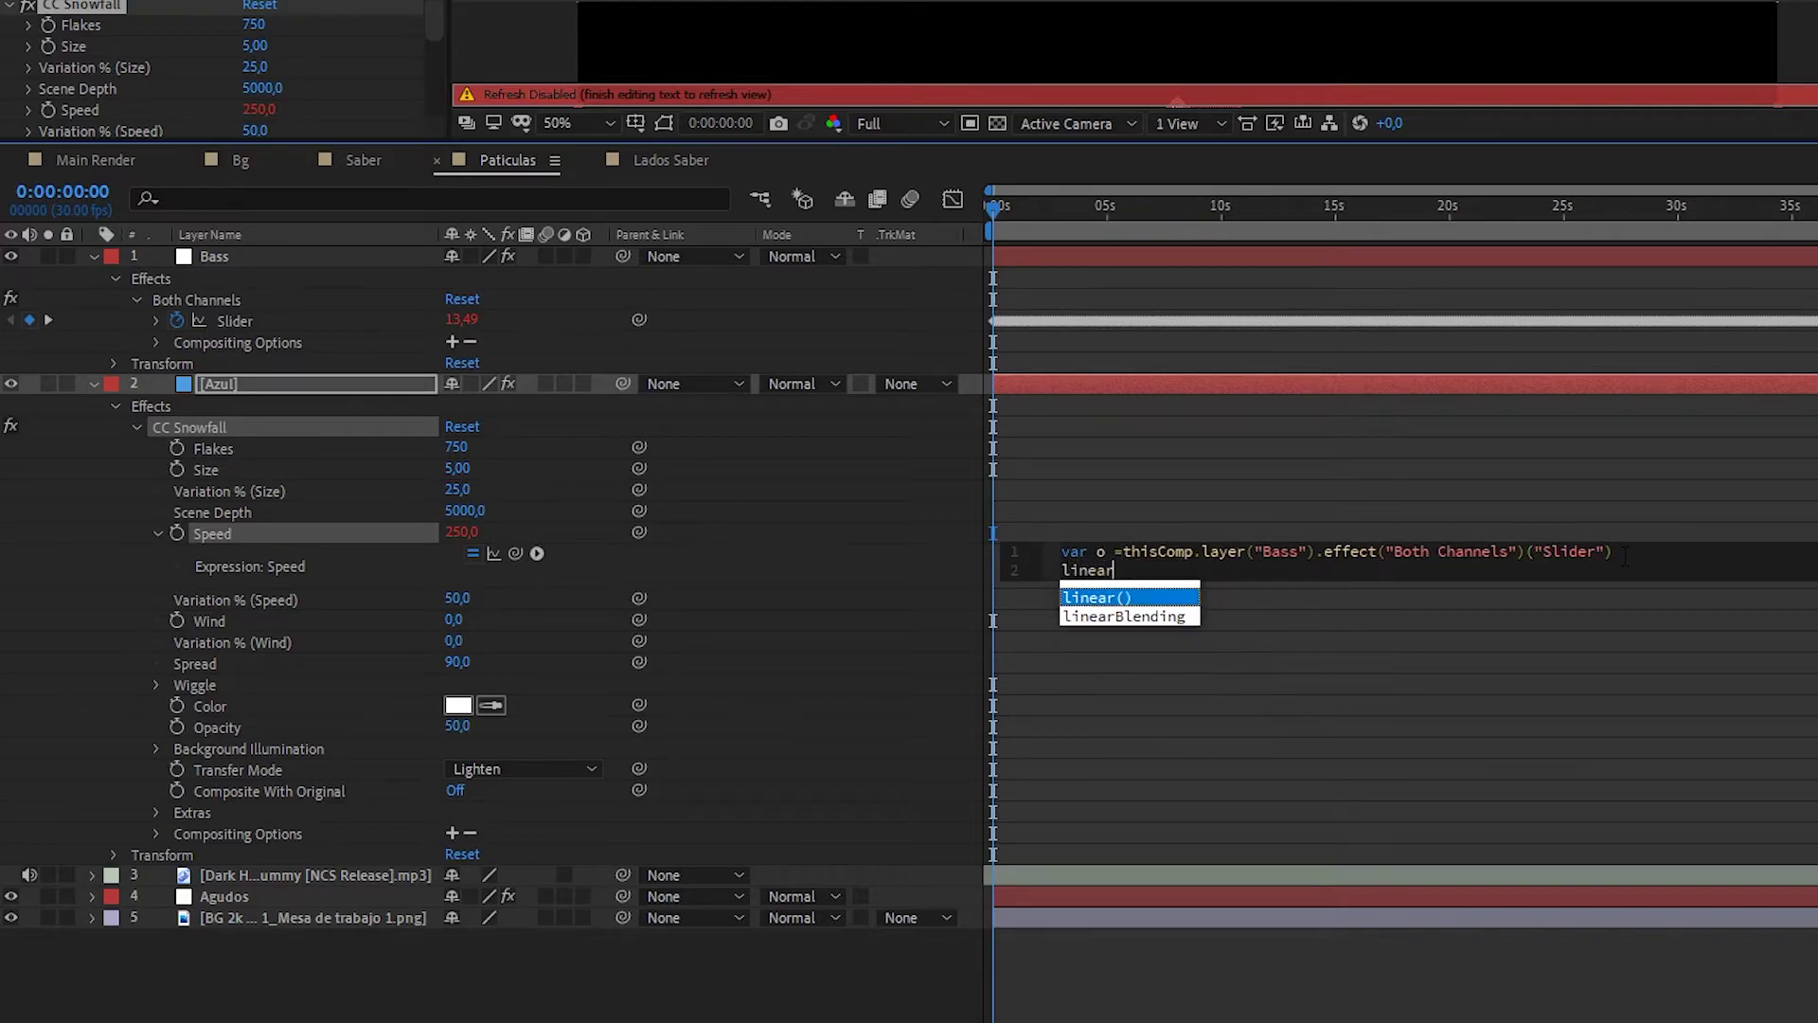
type("linear(o),70,80,")
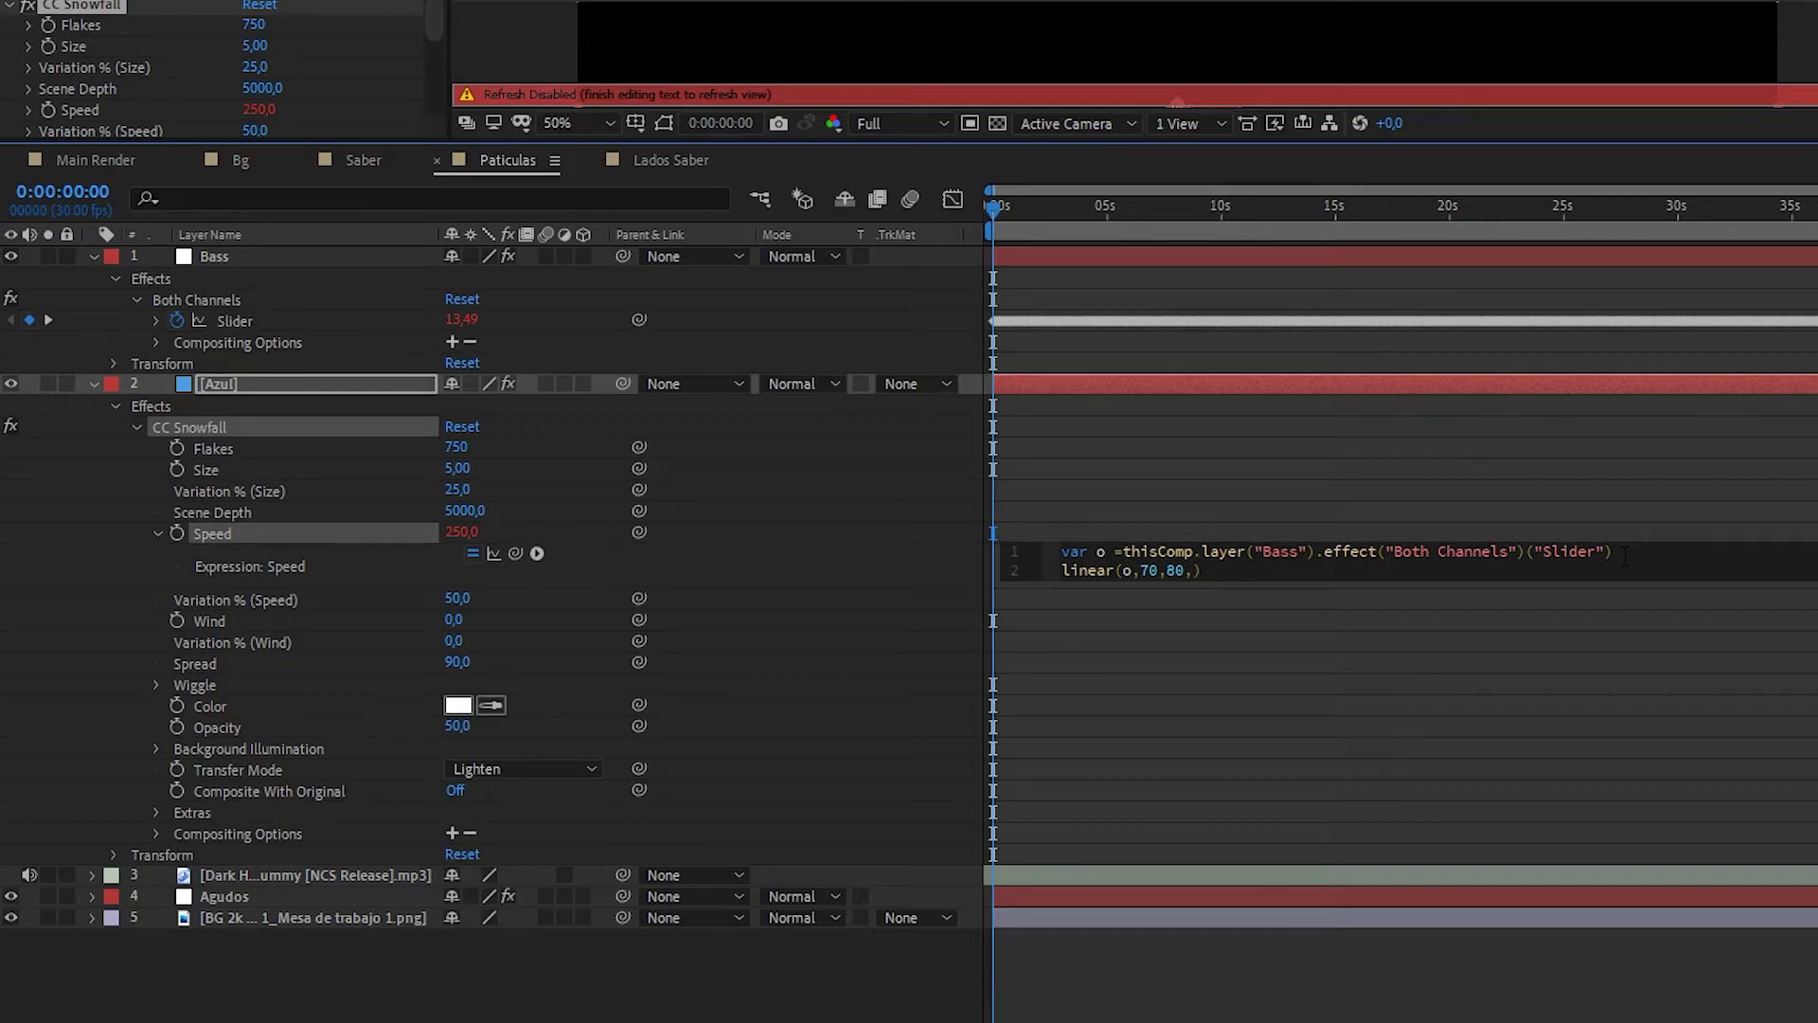
type("100")
type(",")
type("700")
left_click(1201, 648)
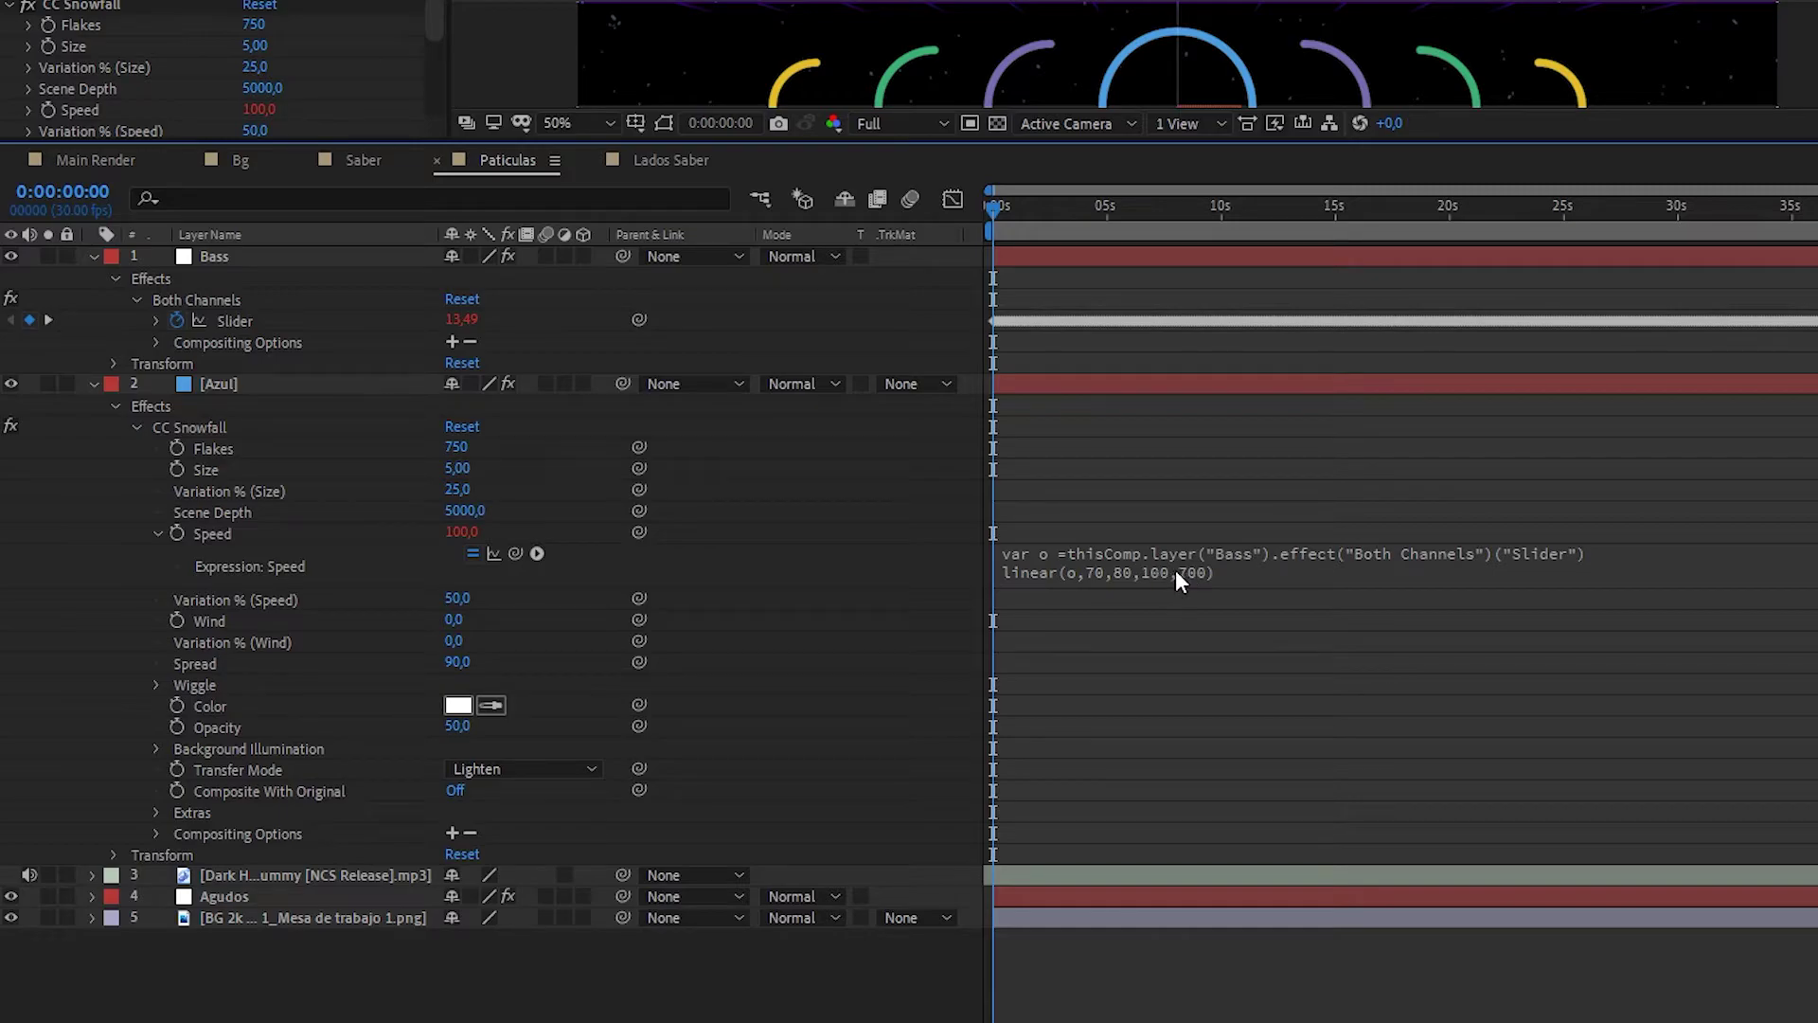
left_click(156, 320)
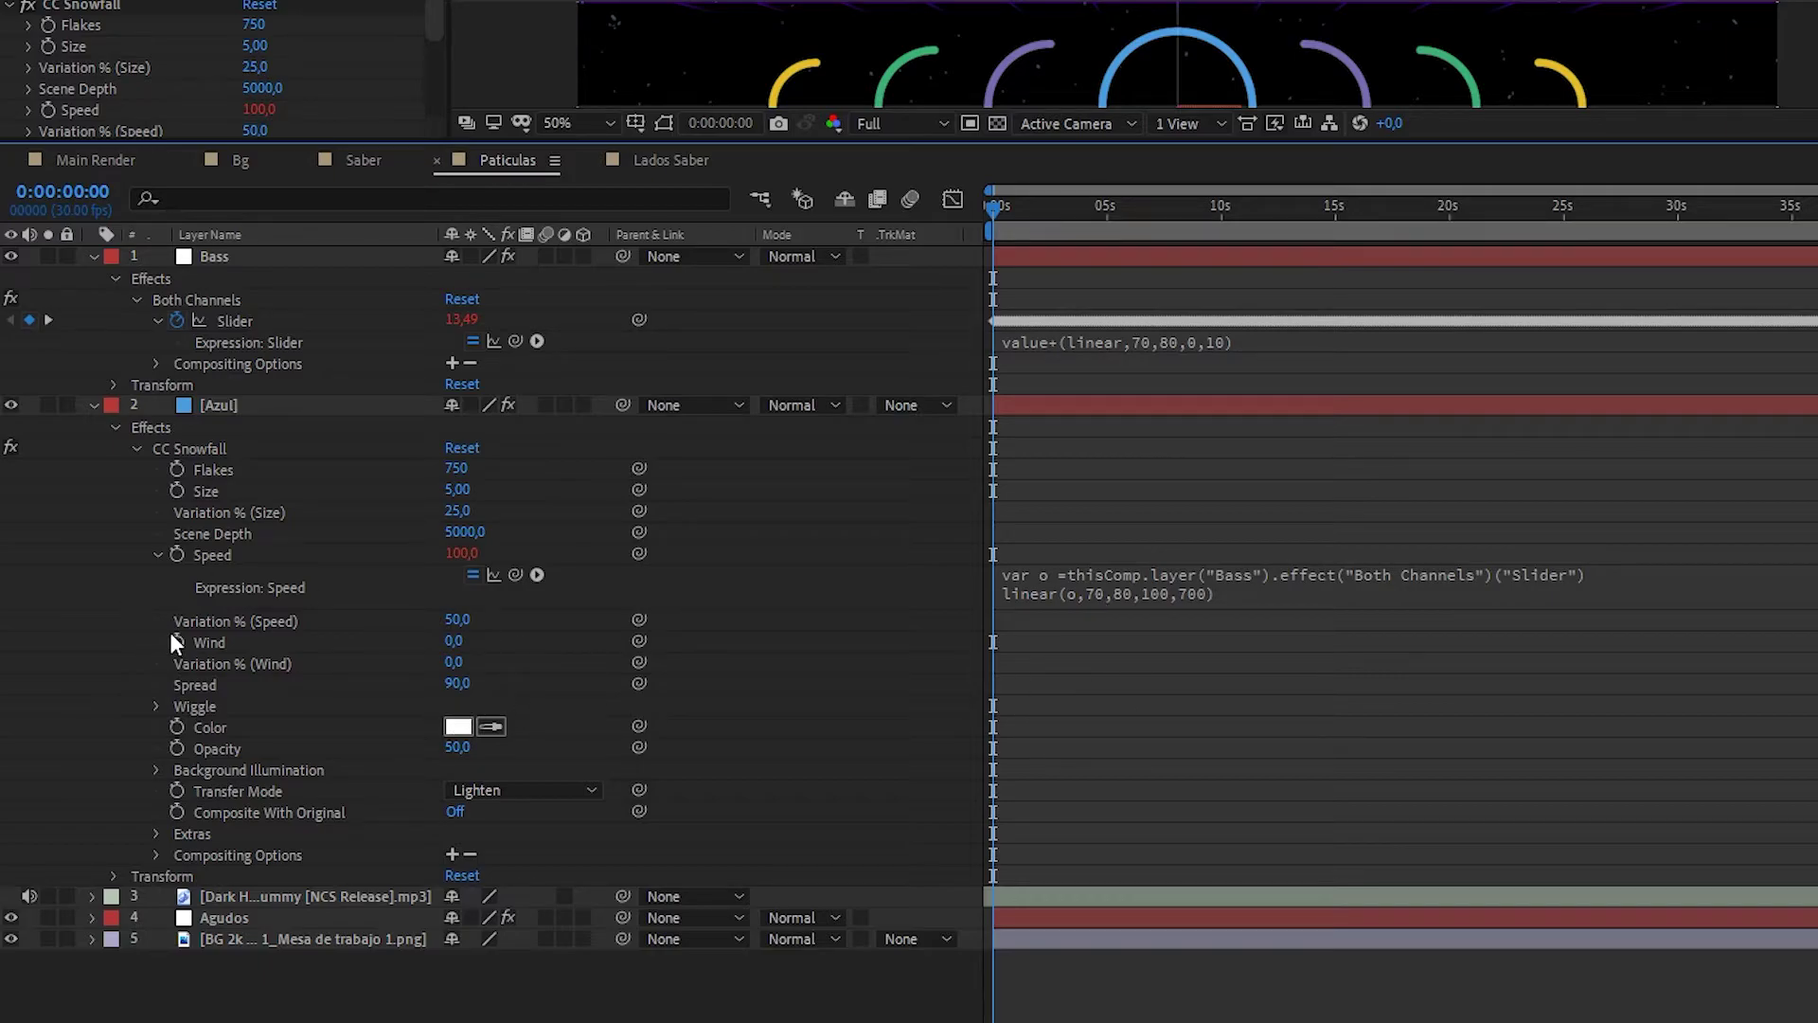
- Copy the Speed expression and apply it to Azul's Wind, linked to the Bass slider
left_click(1105, 587)
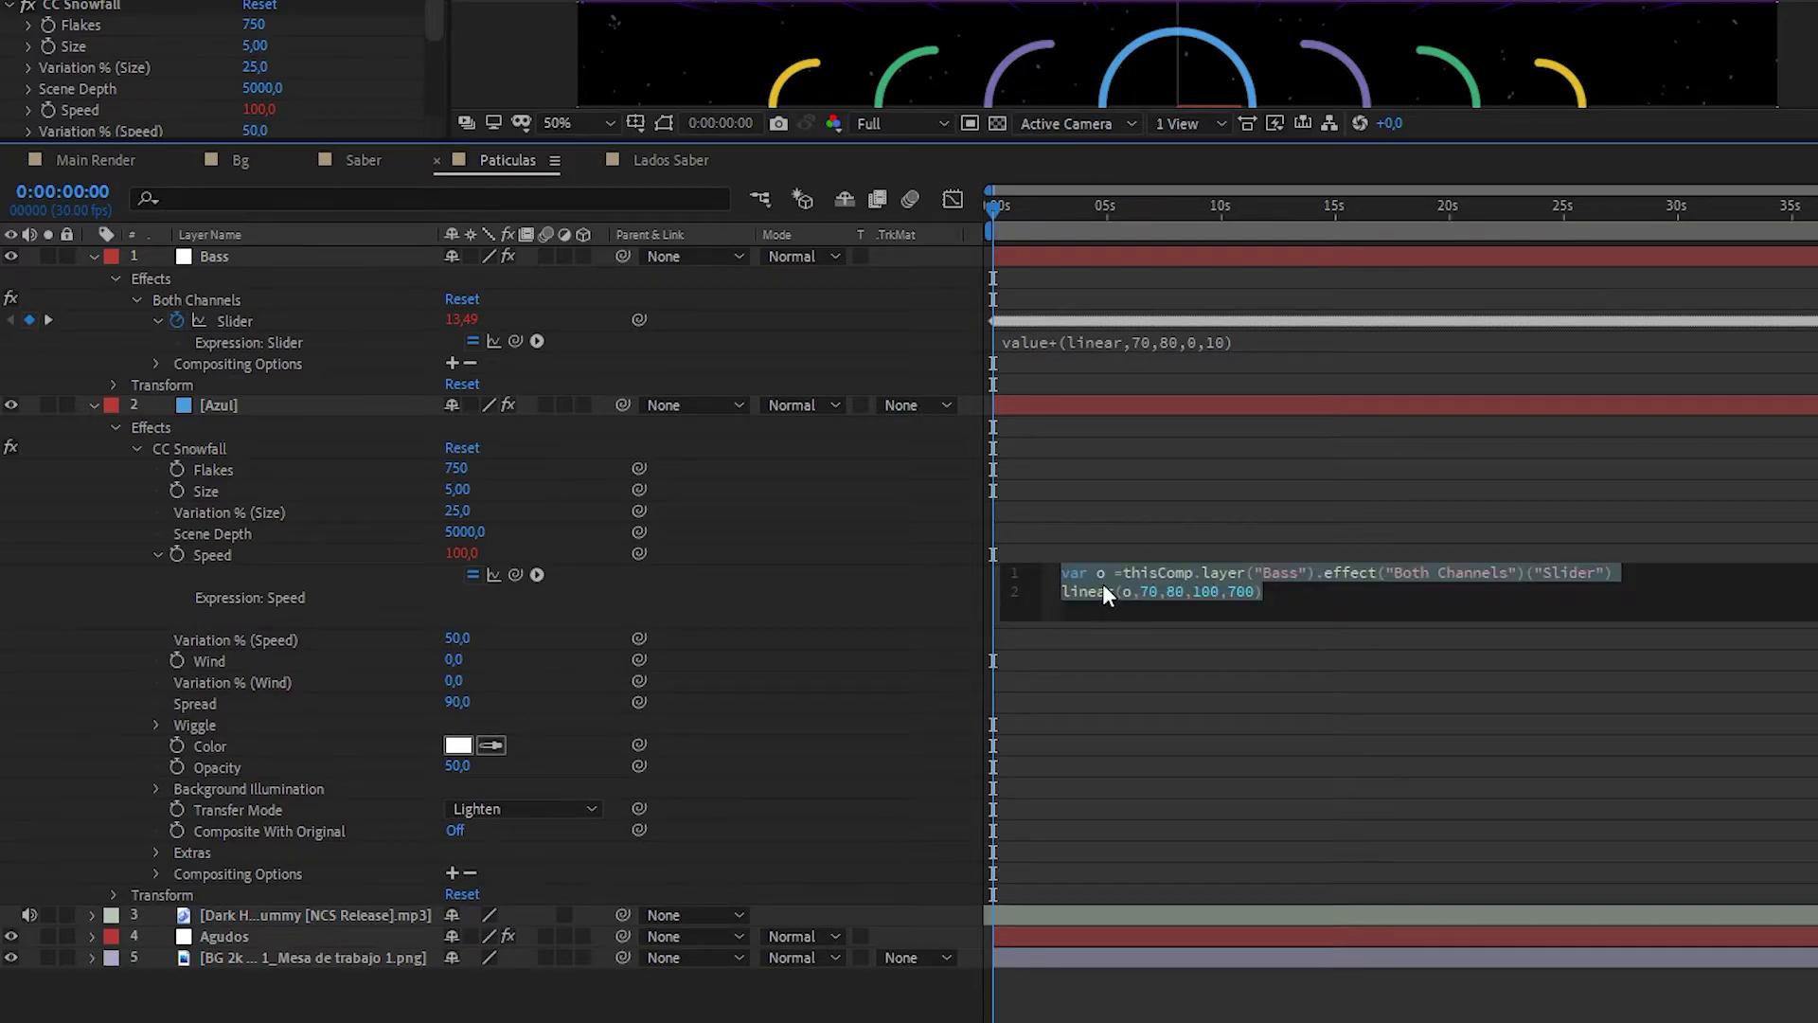
left_click(178, 659, "alt")
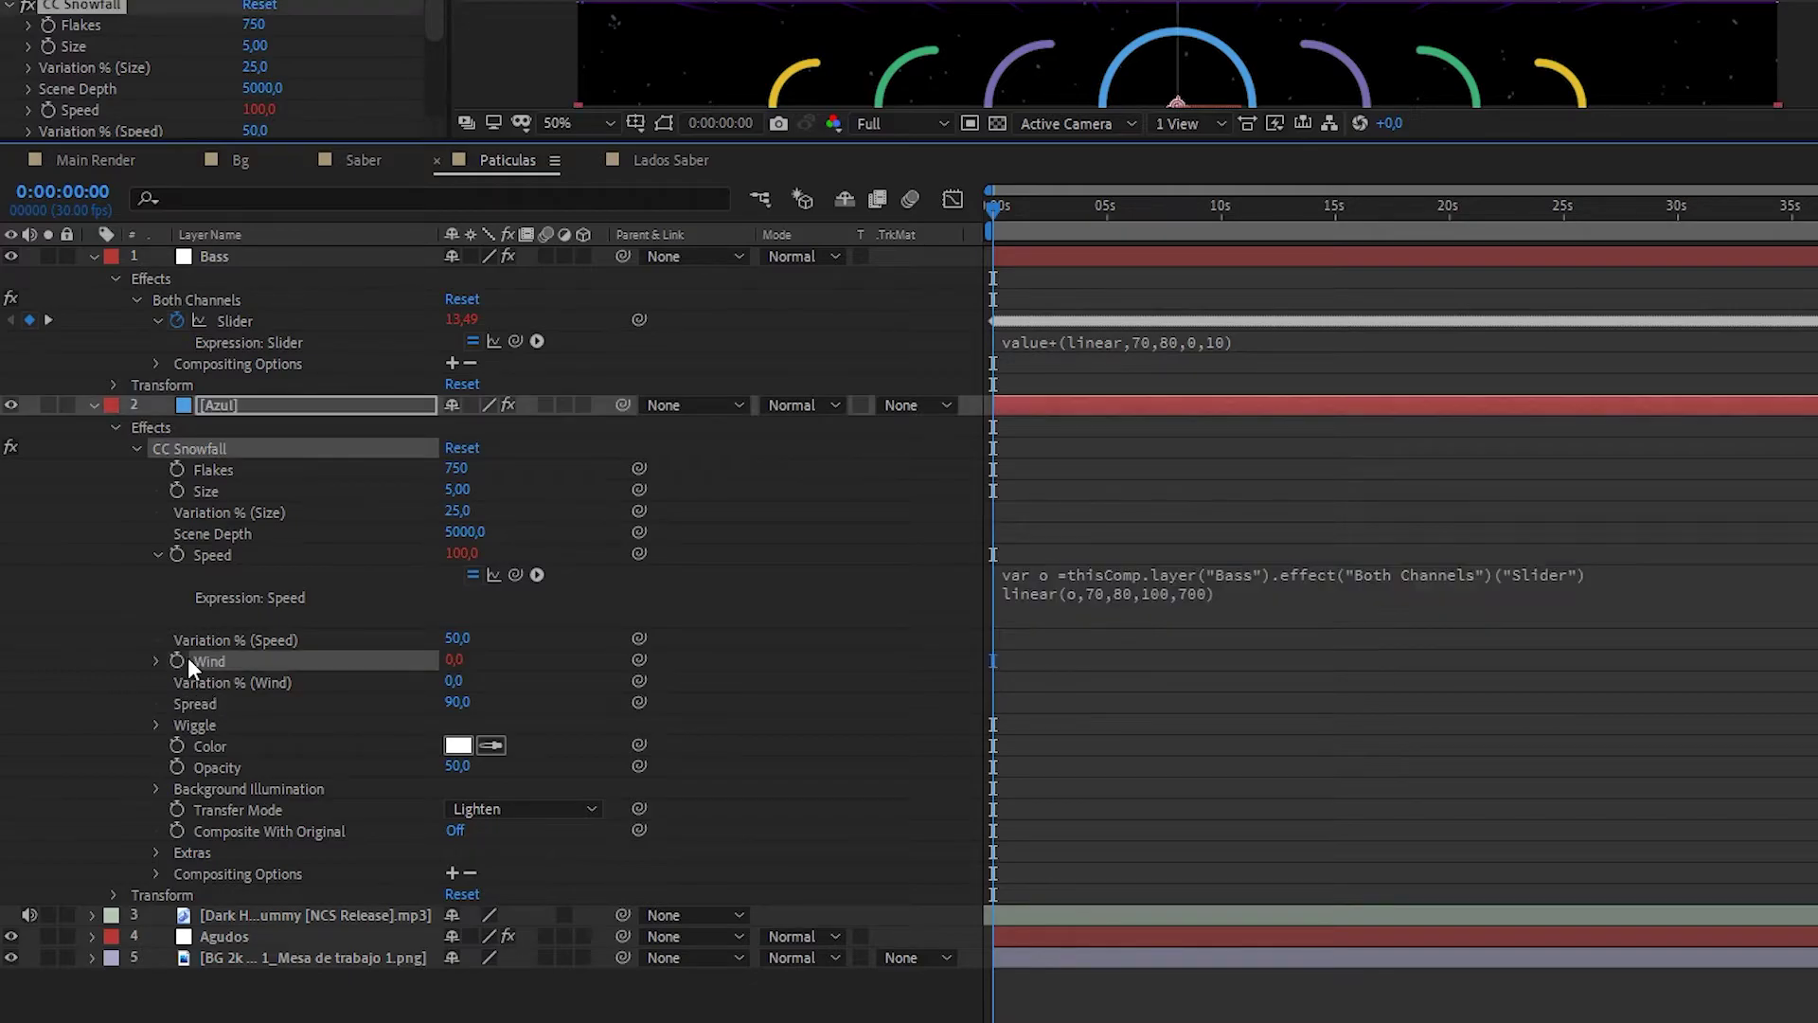
left_click_drag(515, 680, 232, 320)
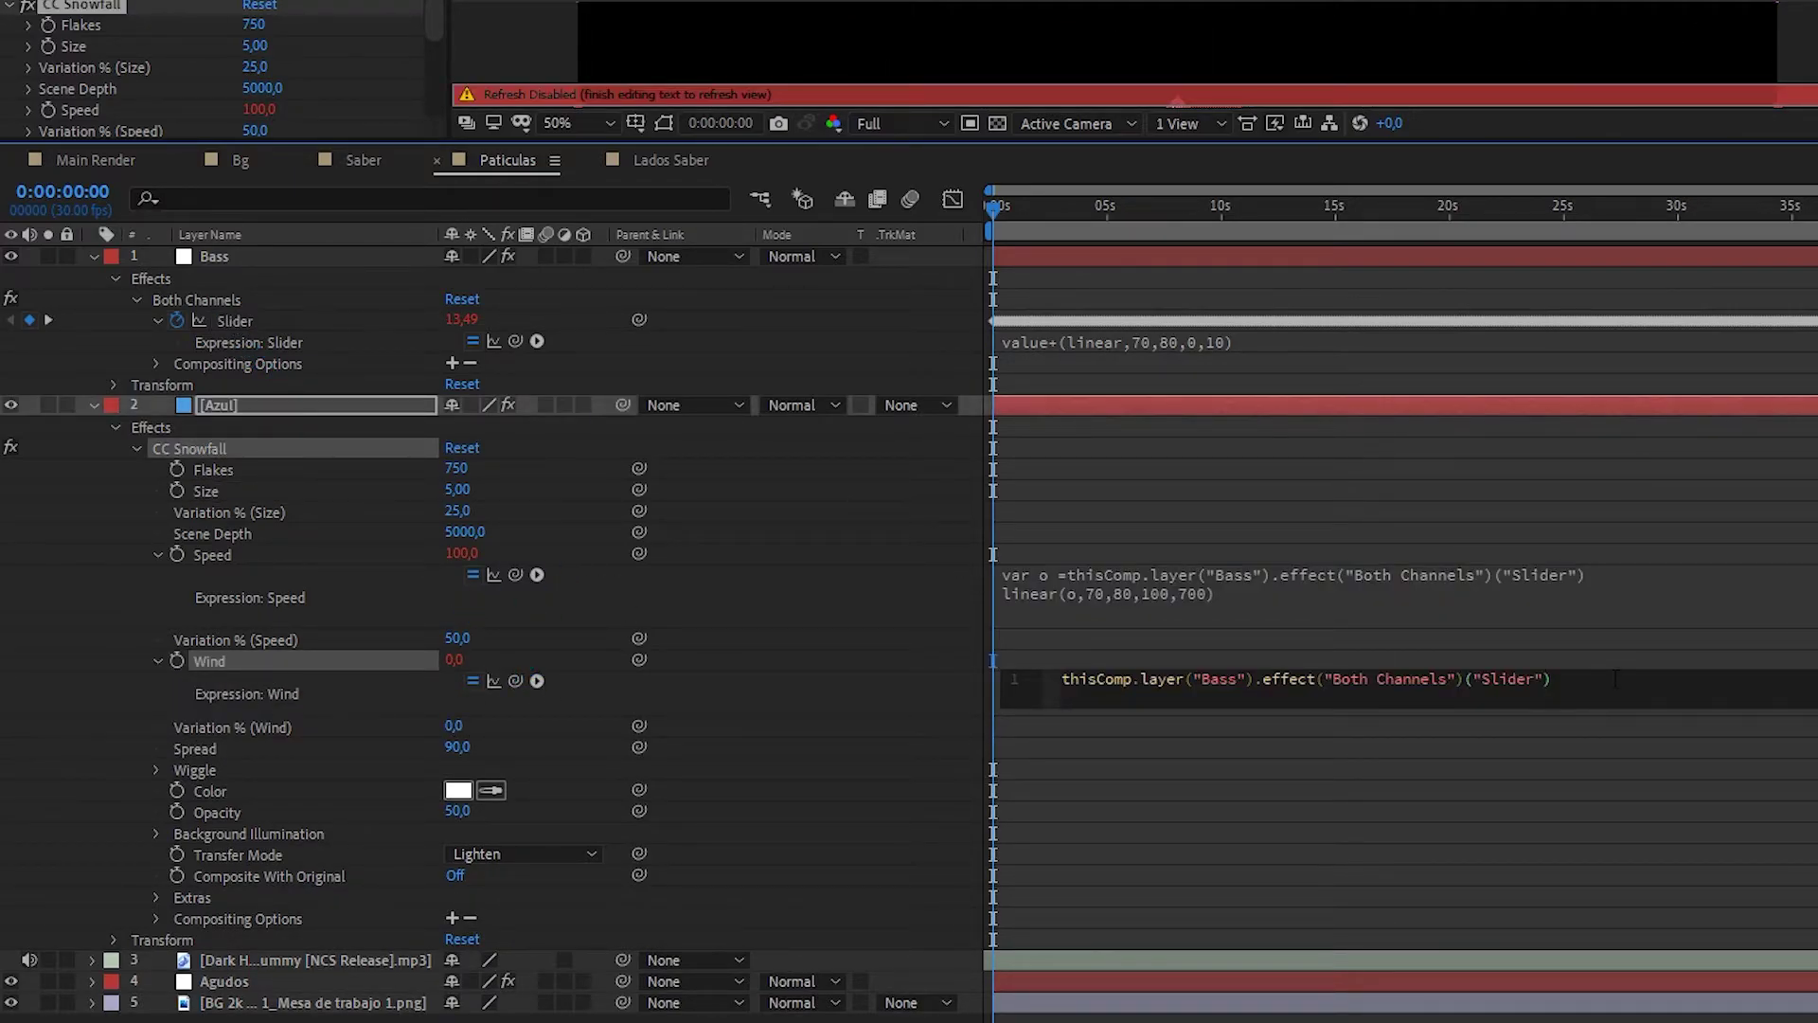
left_click_drag(1553, 679, 1034, 656)
type("var o =thisComp.layer(\"Bass\").effect(\"Both Channels\")(\"Slider\") linear(o,70,80,100,700)")
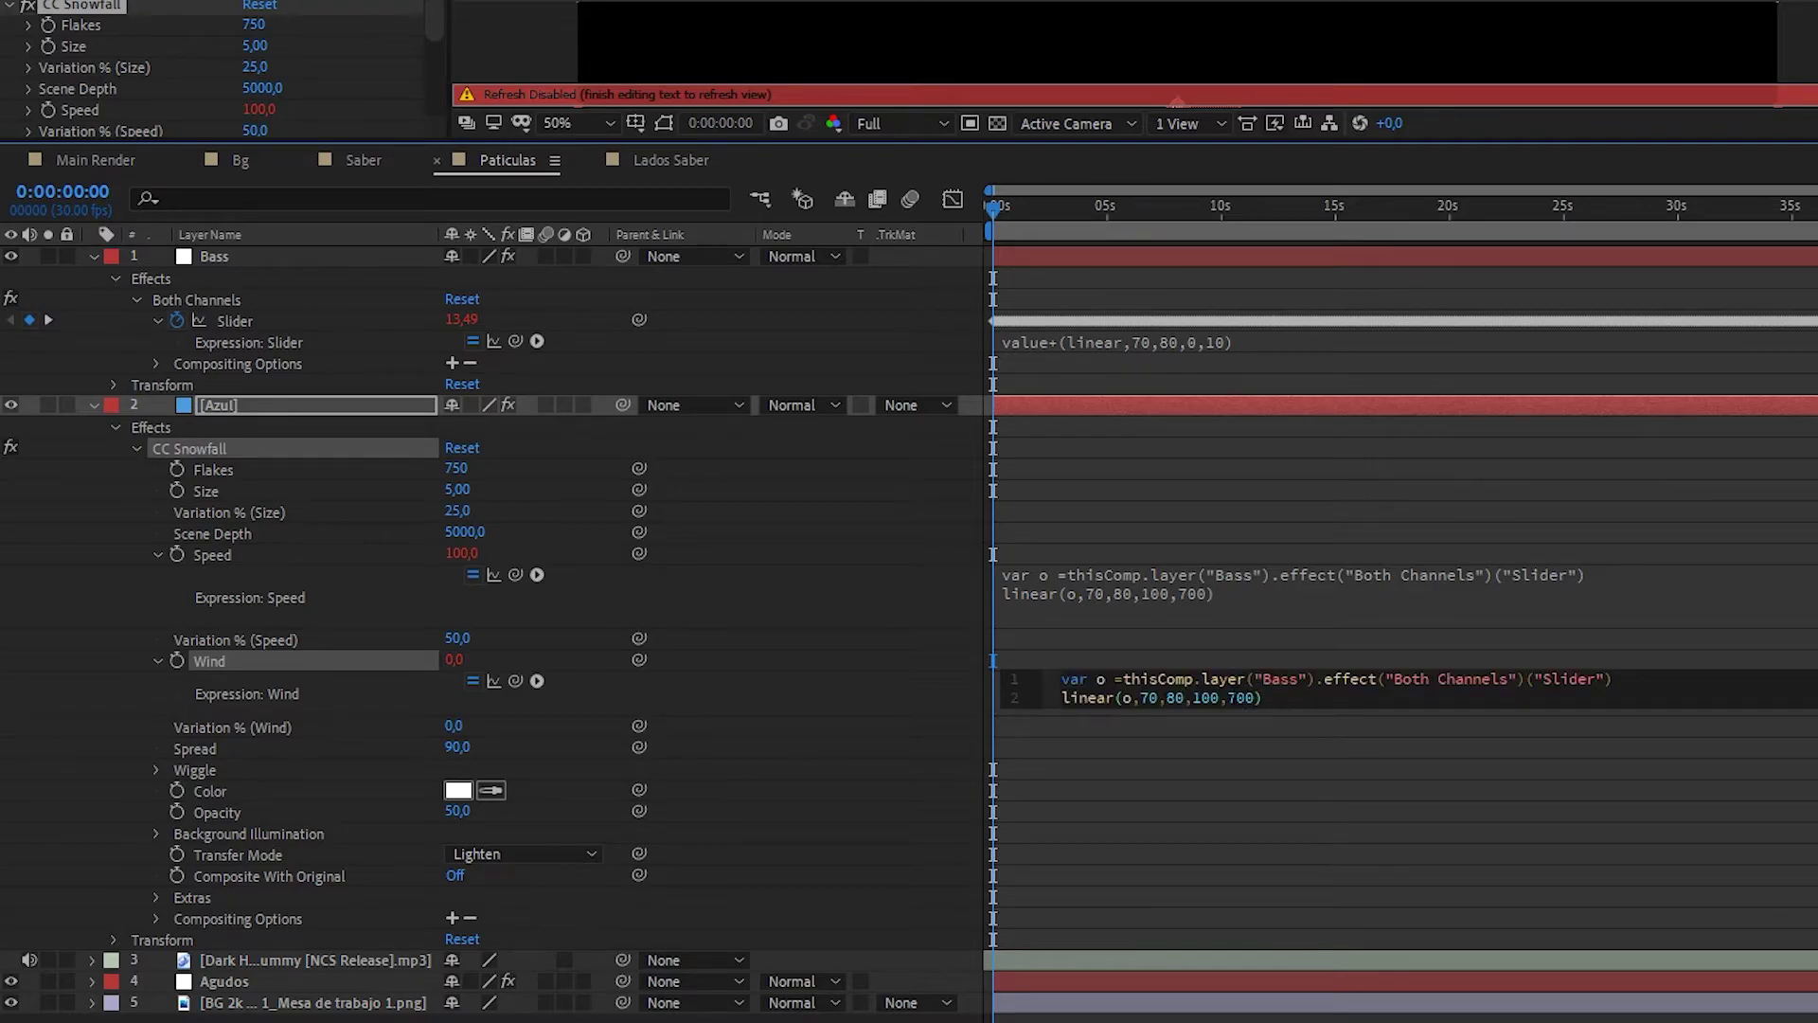
left_click(1232, 737)
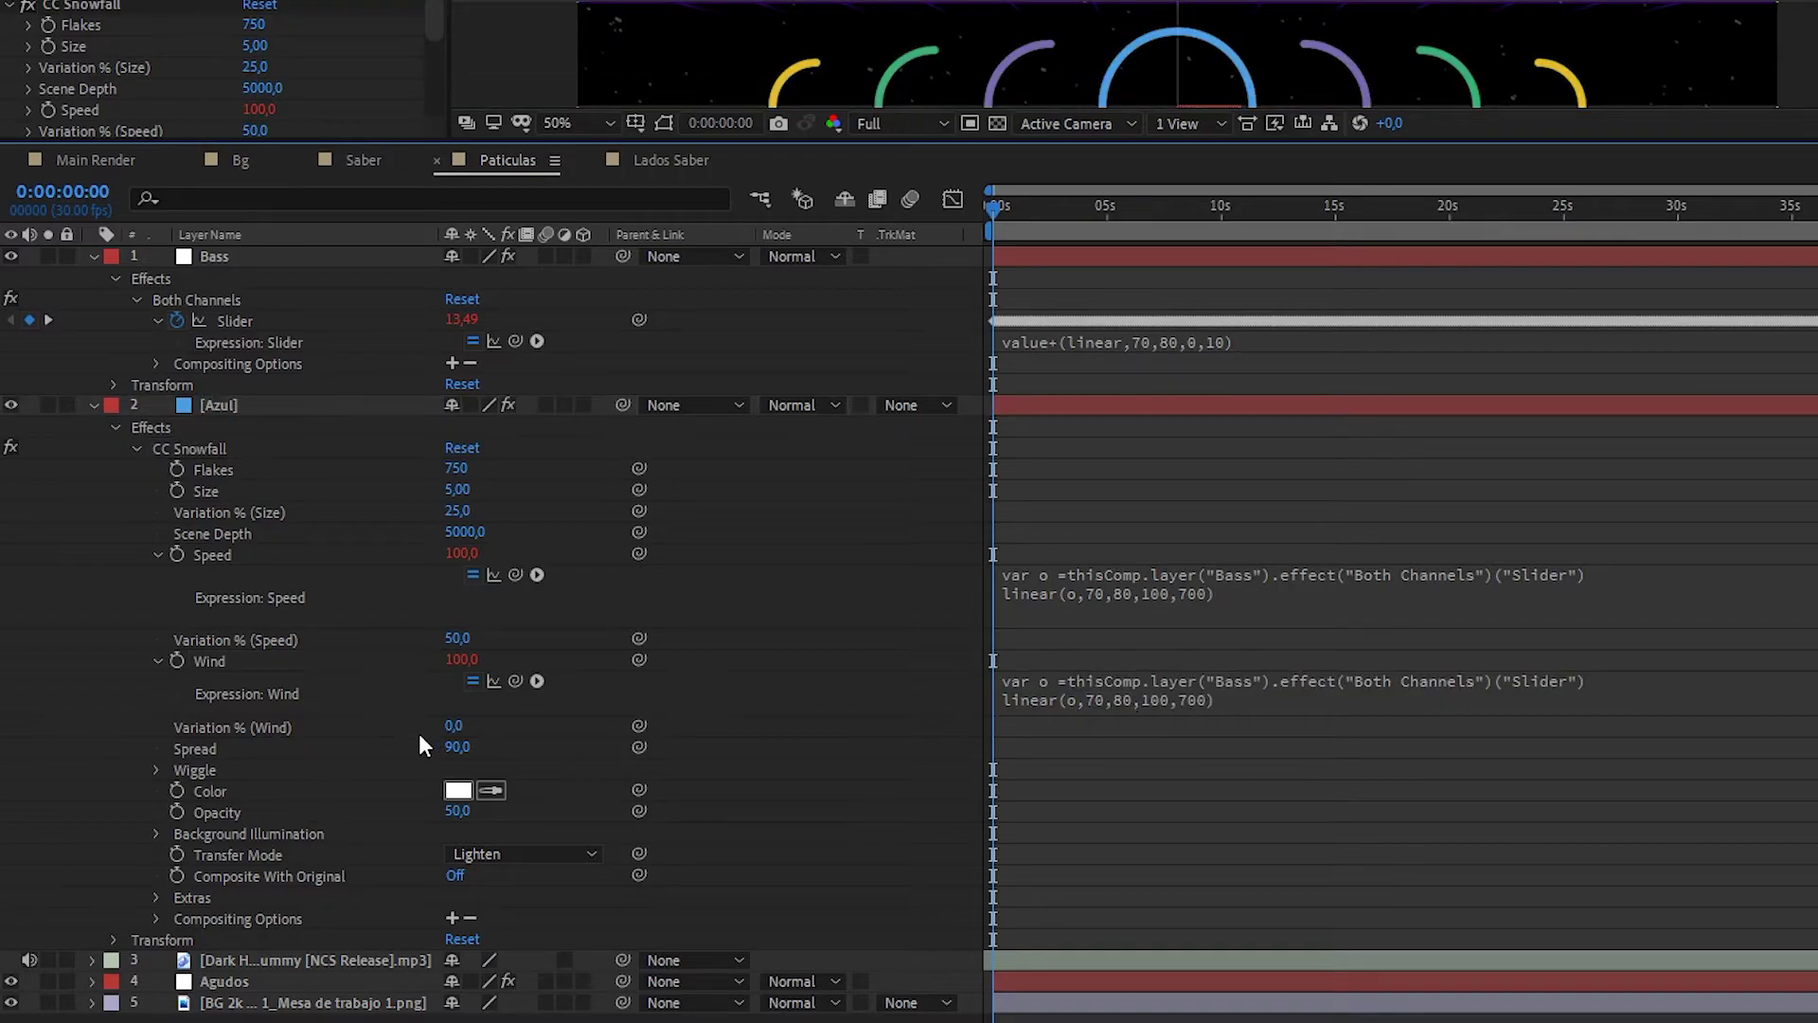
- Link Opacity to the Bass slider with the pasted expression, changing its outputs to 45 and 75
left_click(177, 812, "alt")
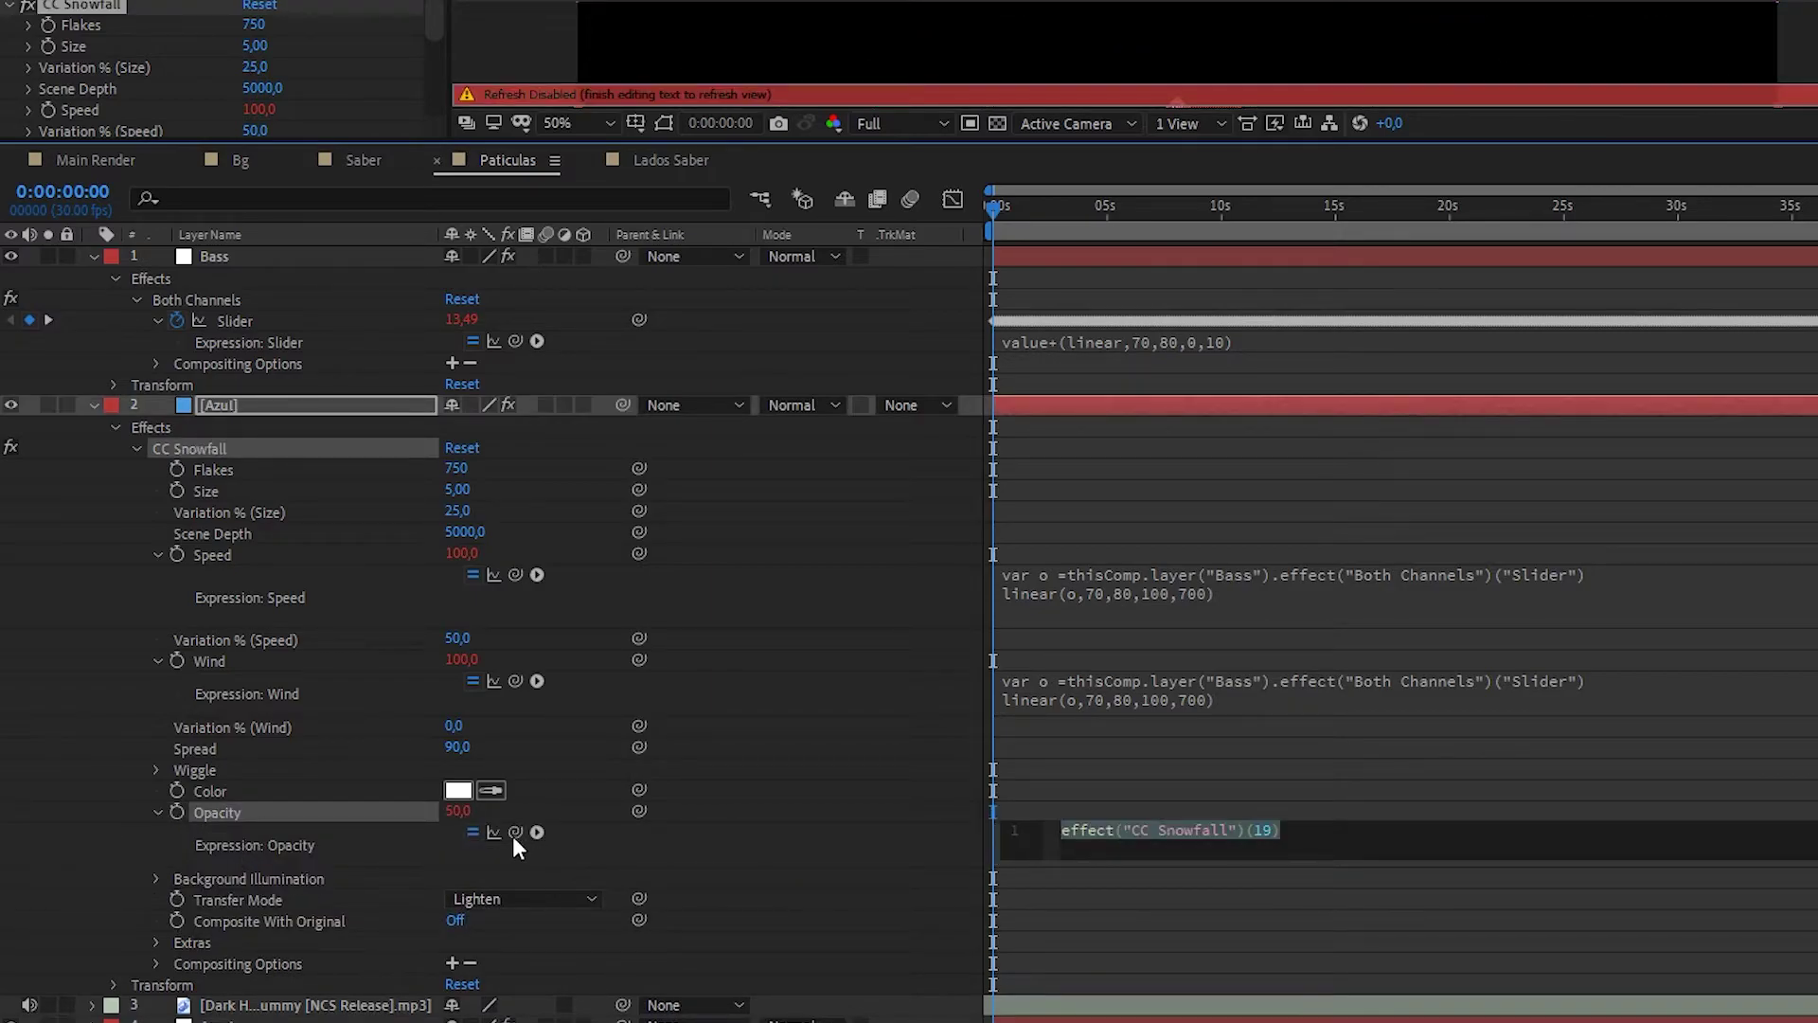
left_click_drag(515, 832, 258, 318)
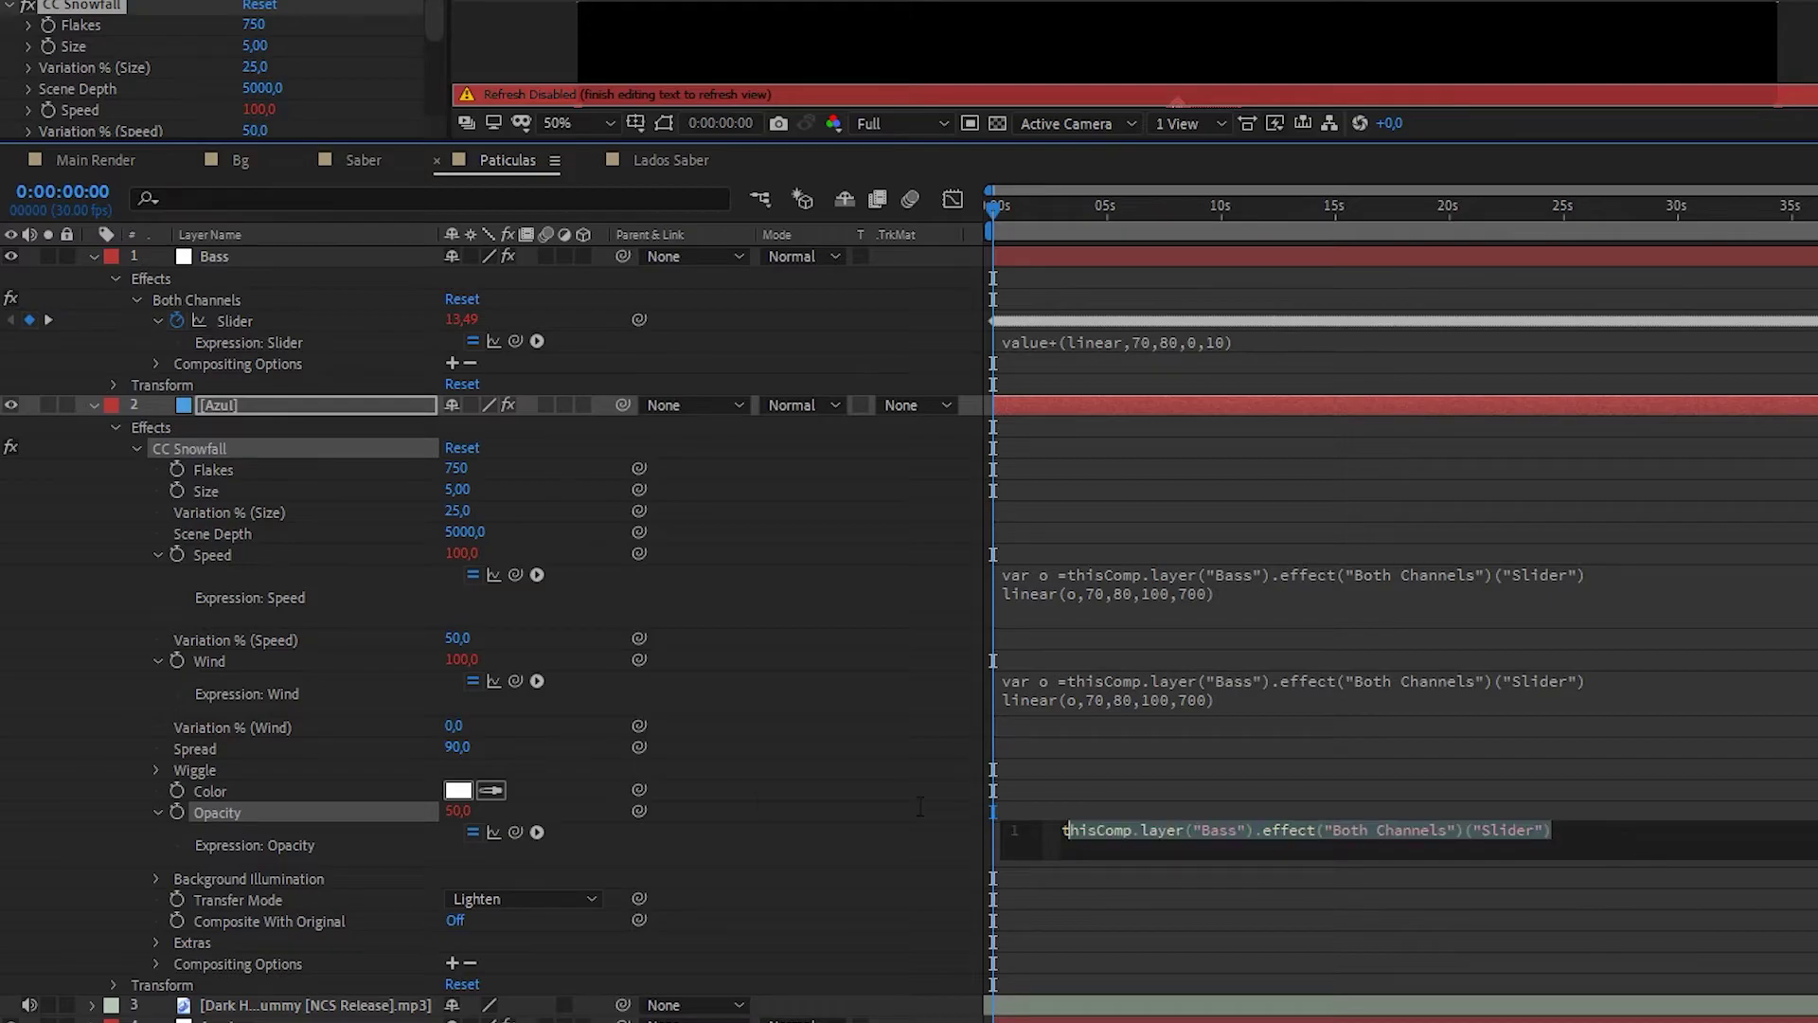
type("var o =thisComp.layer(\"Bass\").effect(\"Both Channels\")(\"Slider\") linear(o,70,80,100,700)")
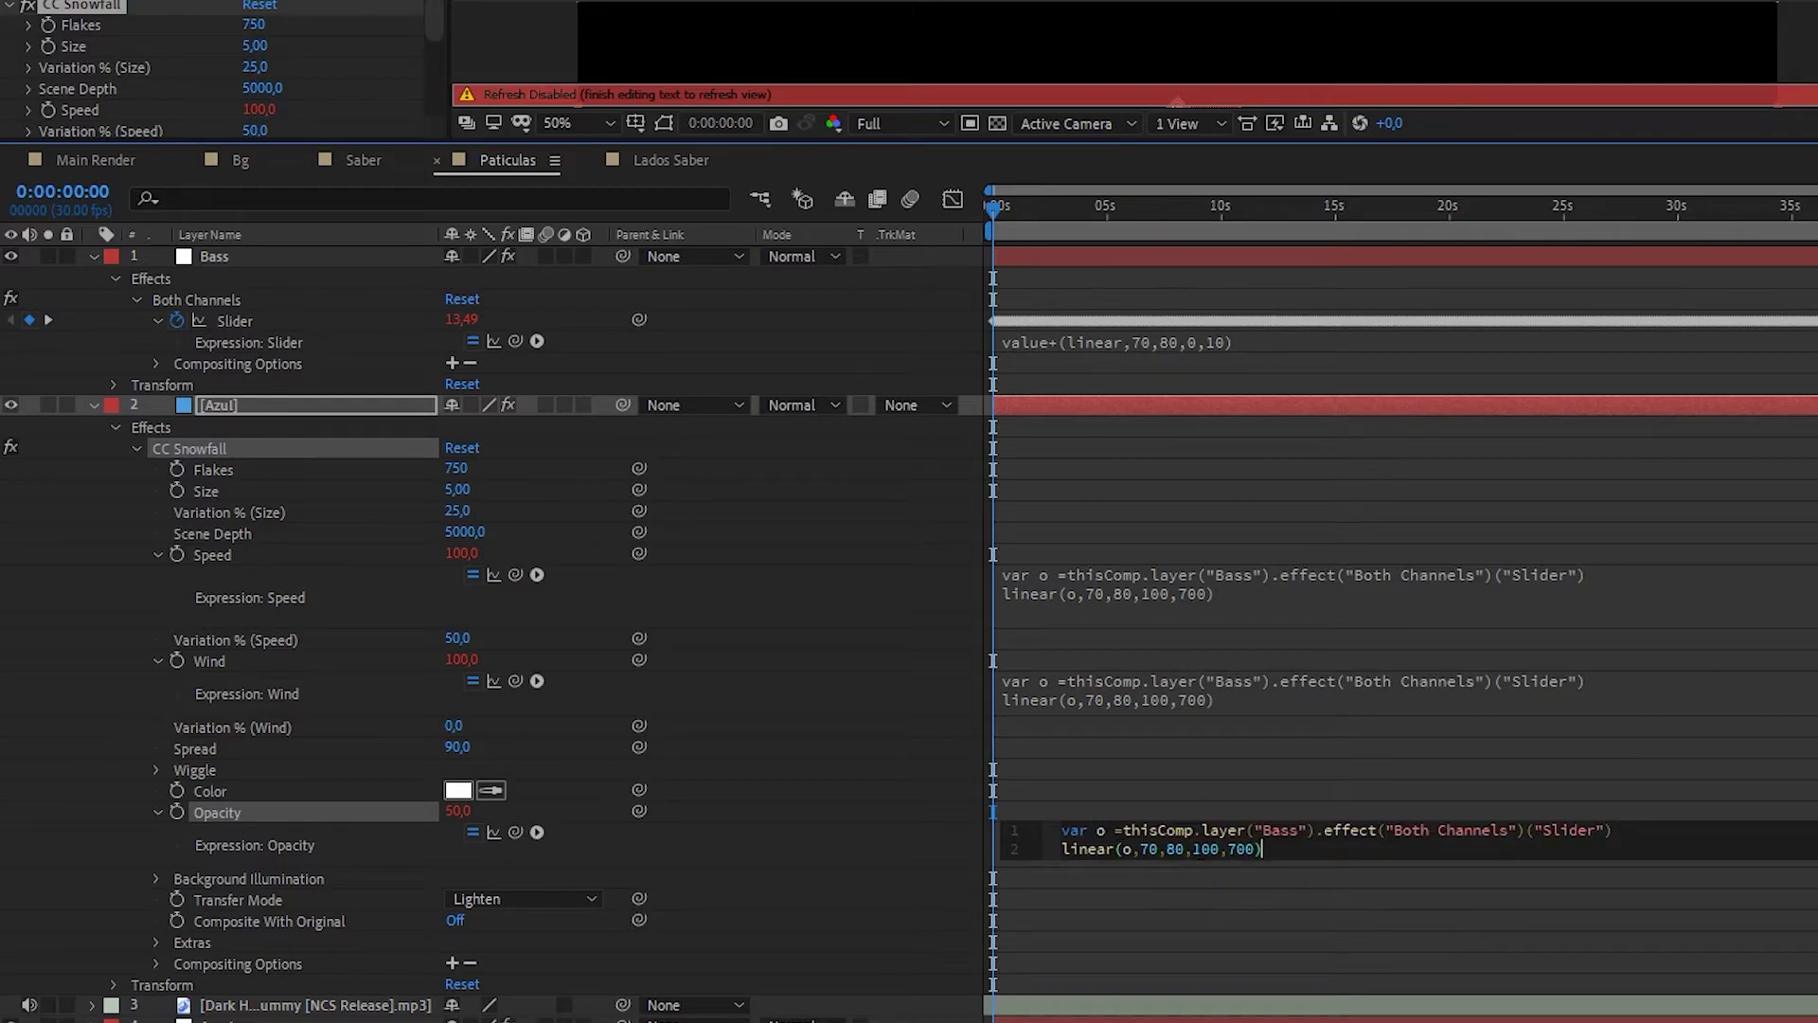
left_click_drag(1192, 850, 1219, 850)
type("45")
left_click_drag(1219, 849, 1246, 849)
type("75")
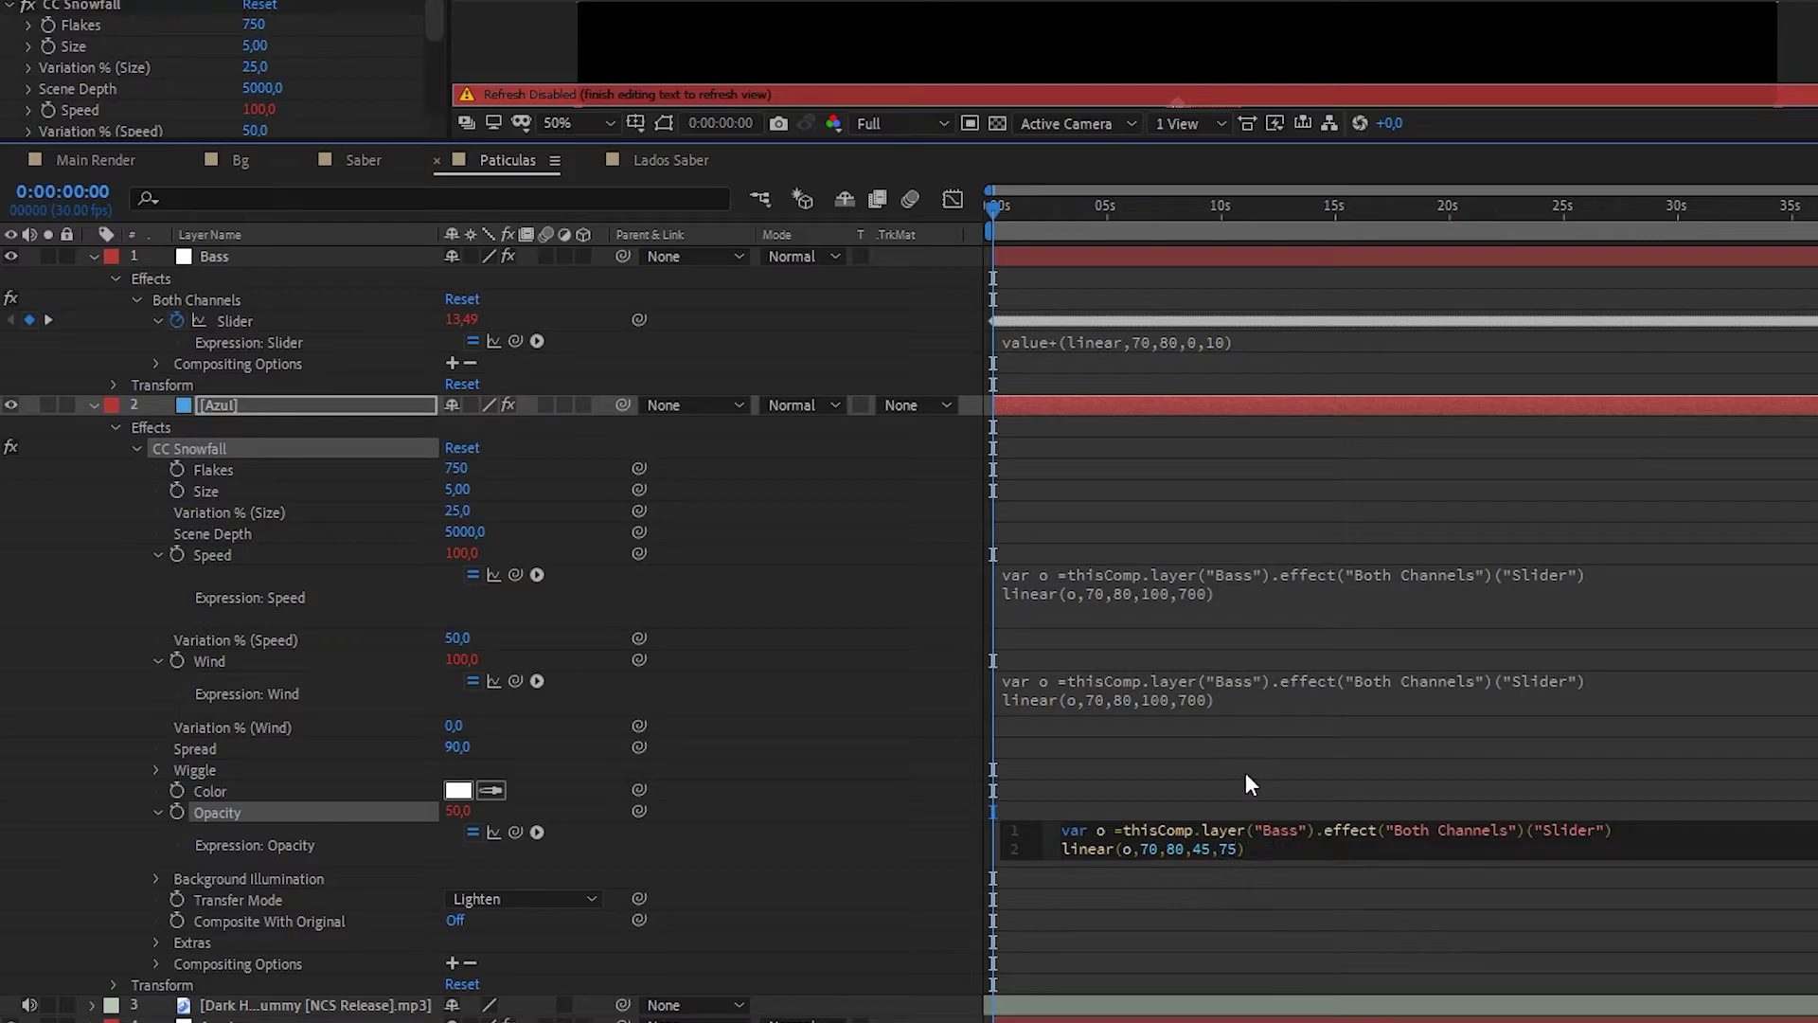
left_click(1246, 771)
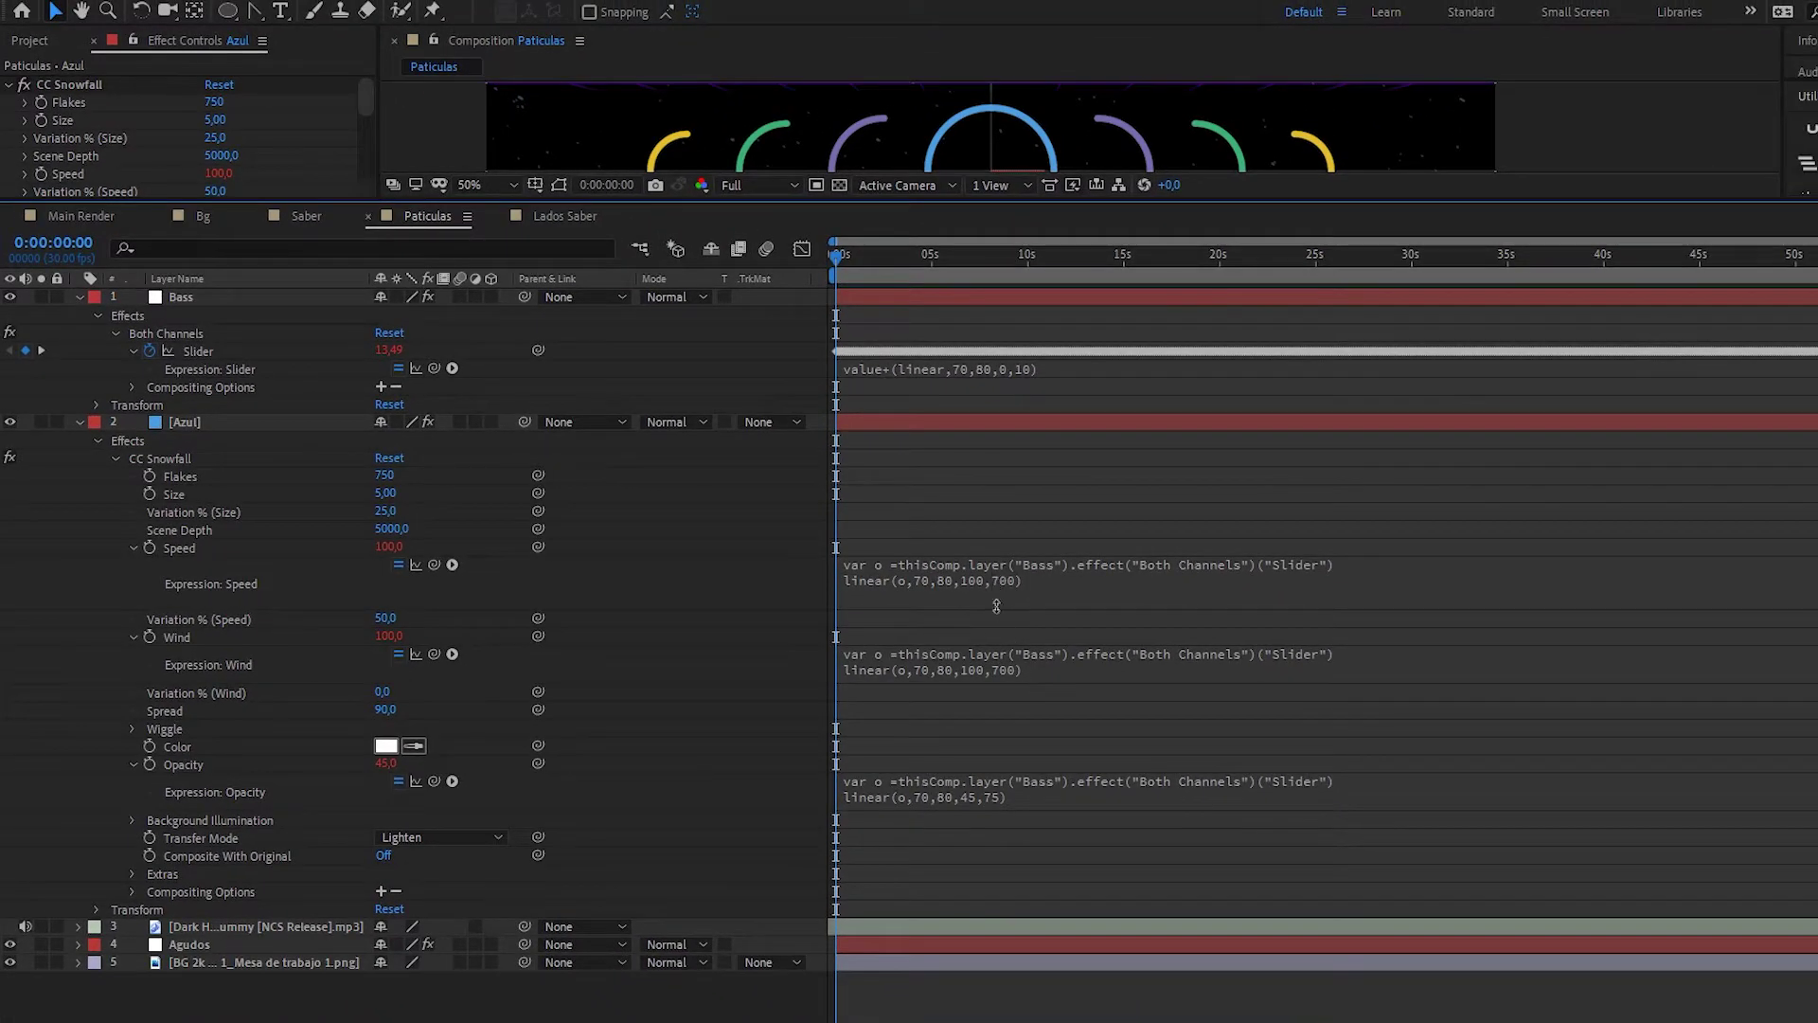
- Hide the background and preview the falling particles at Half resolution
left_click(80, 422)
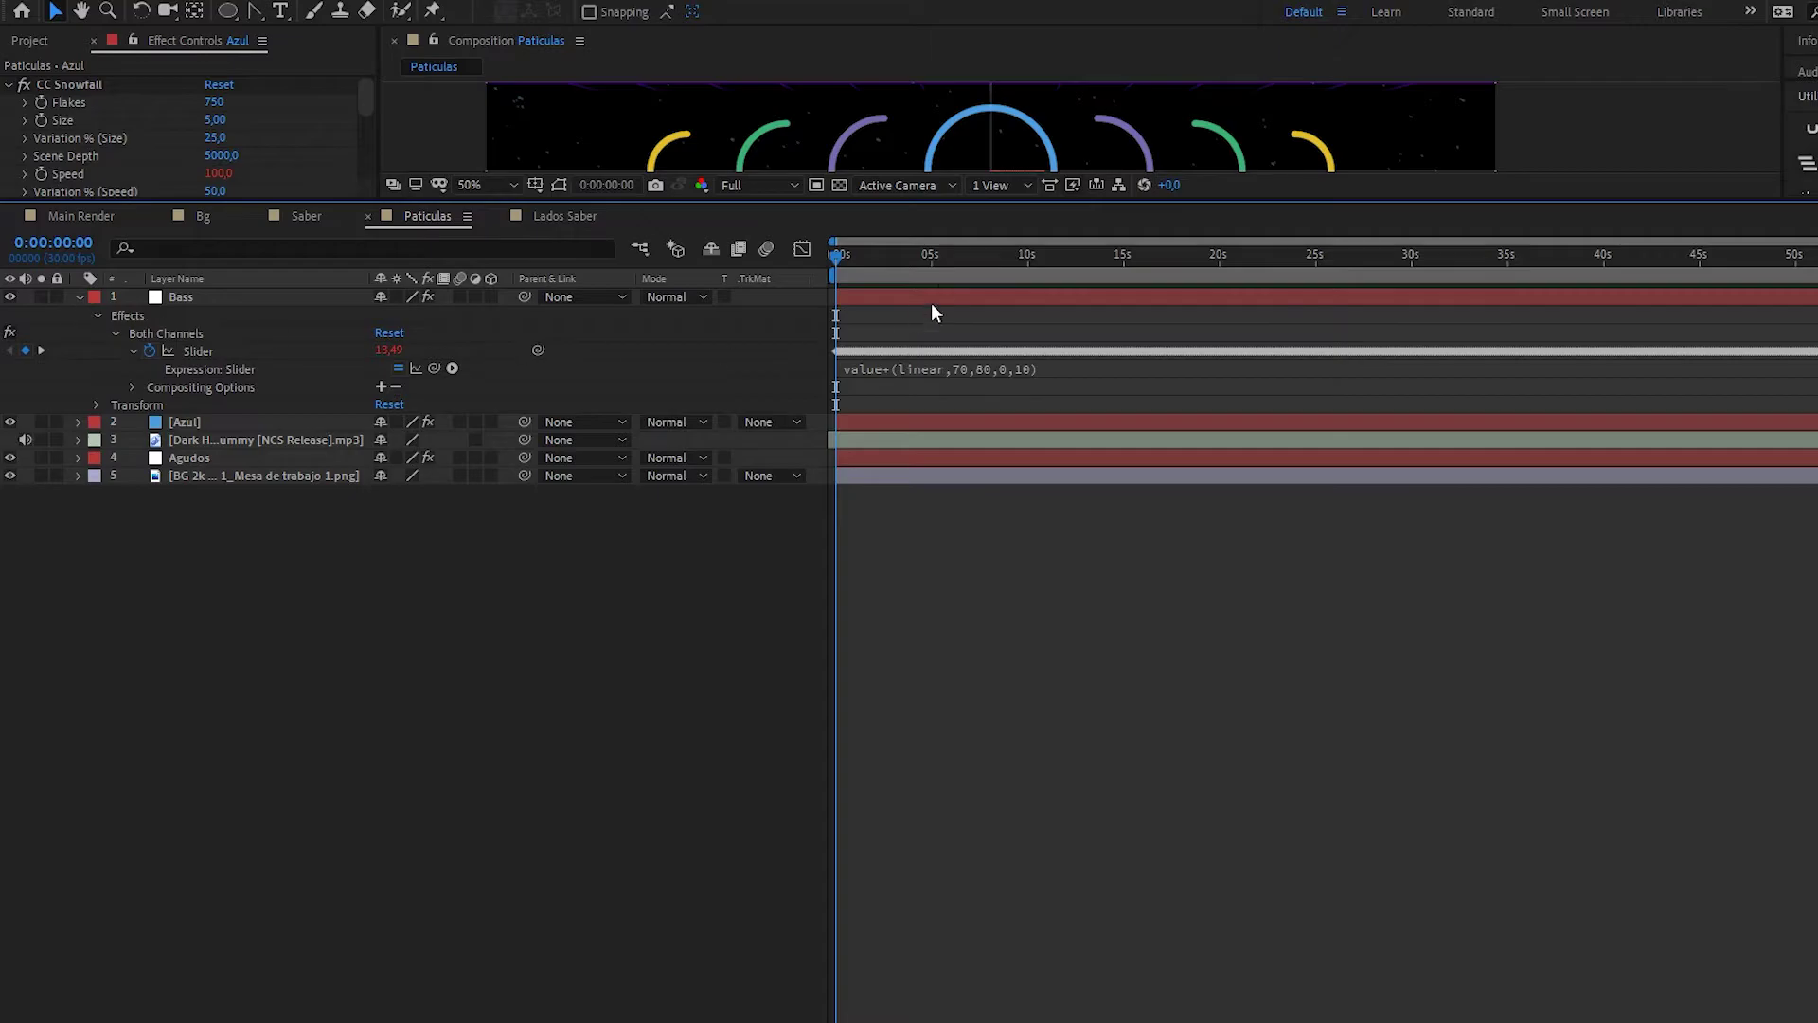
left_click_drag(910, 199, 921, 691)
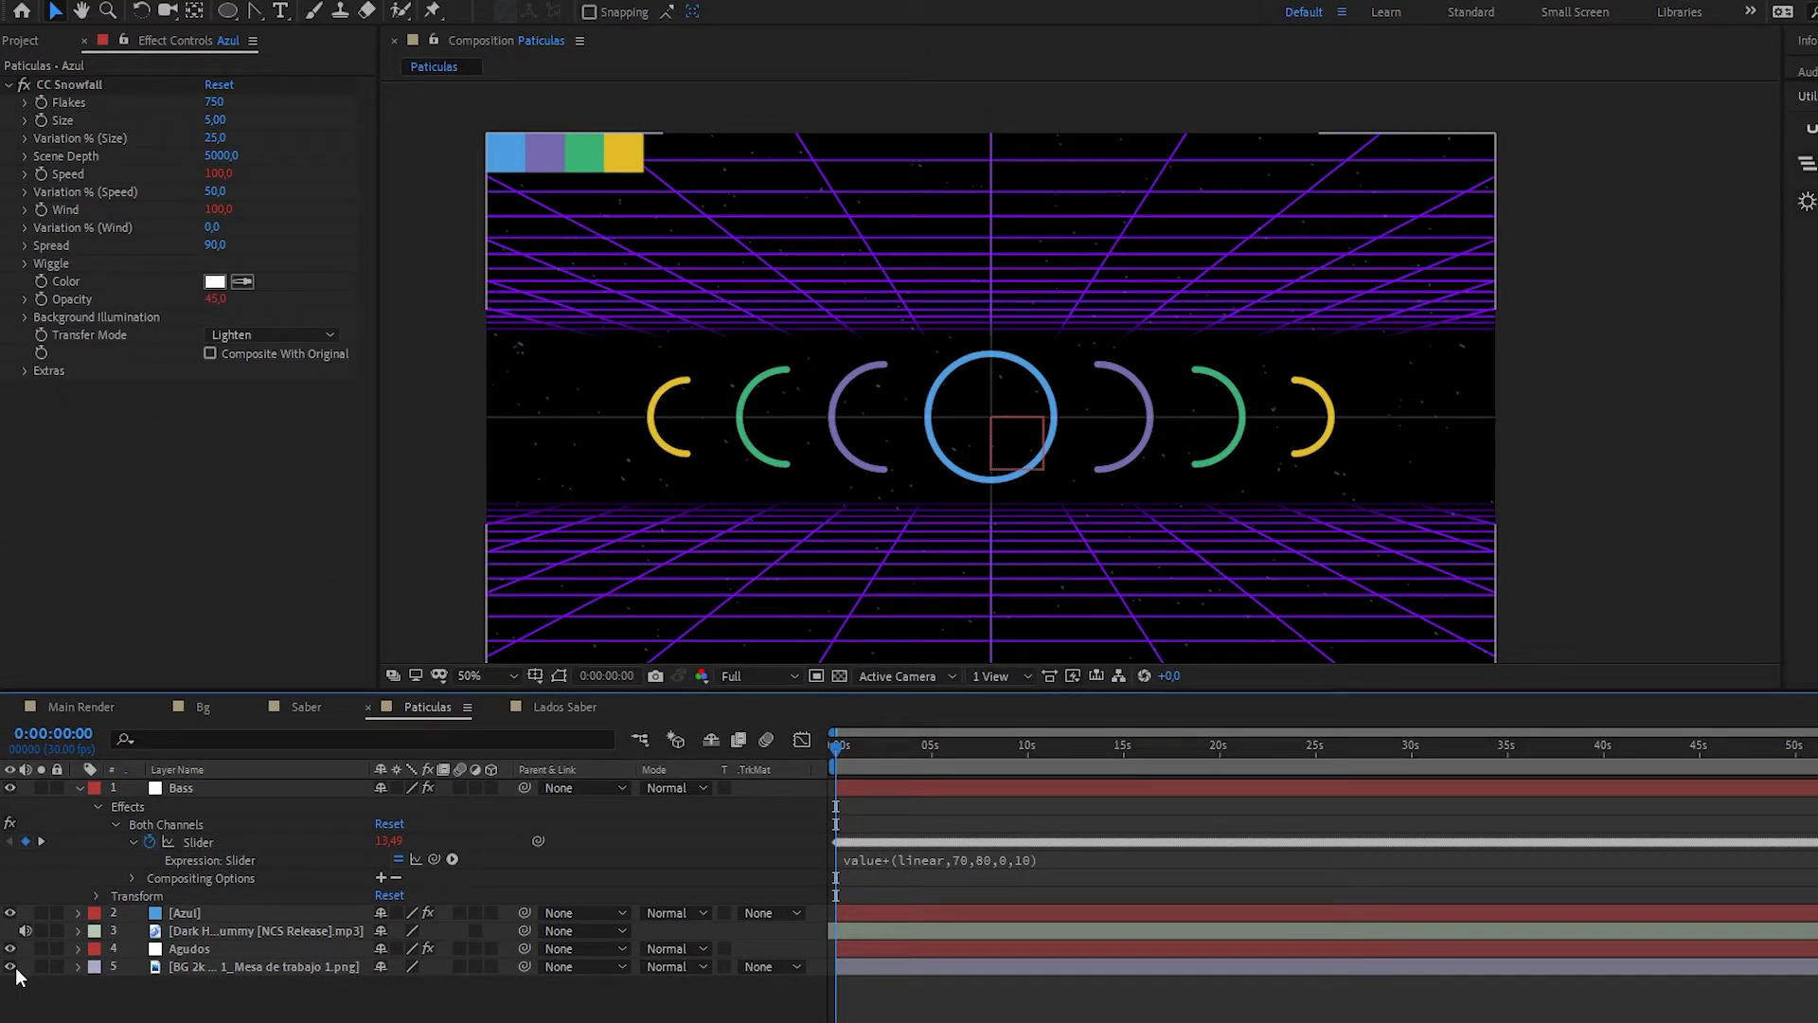
left_click(11, 967)
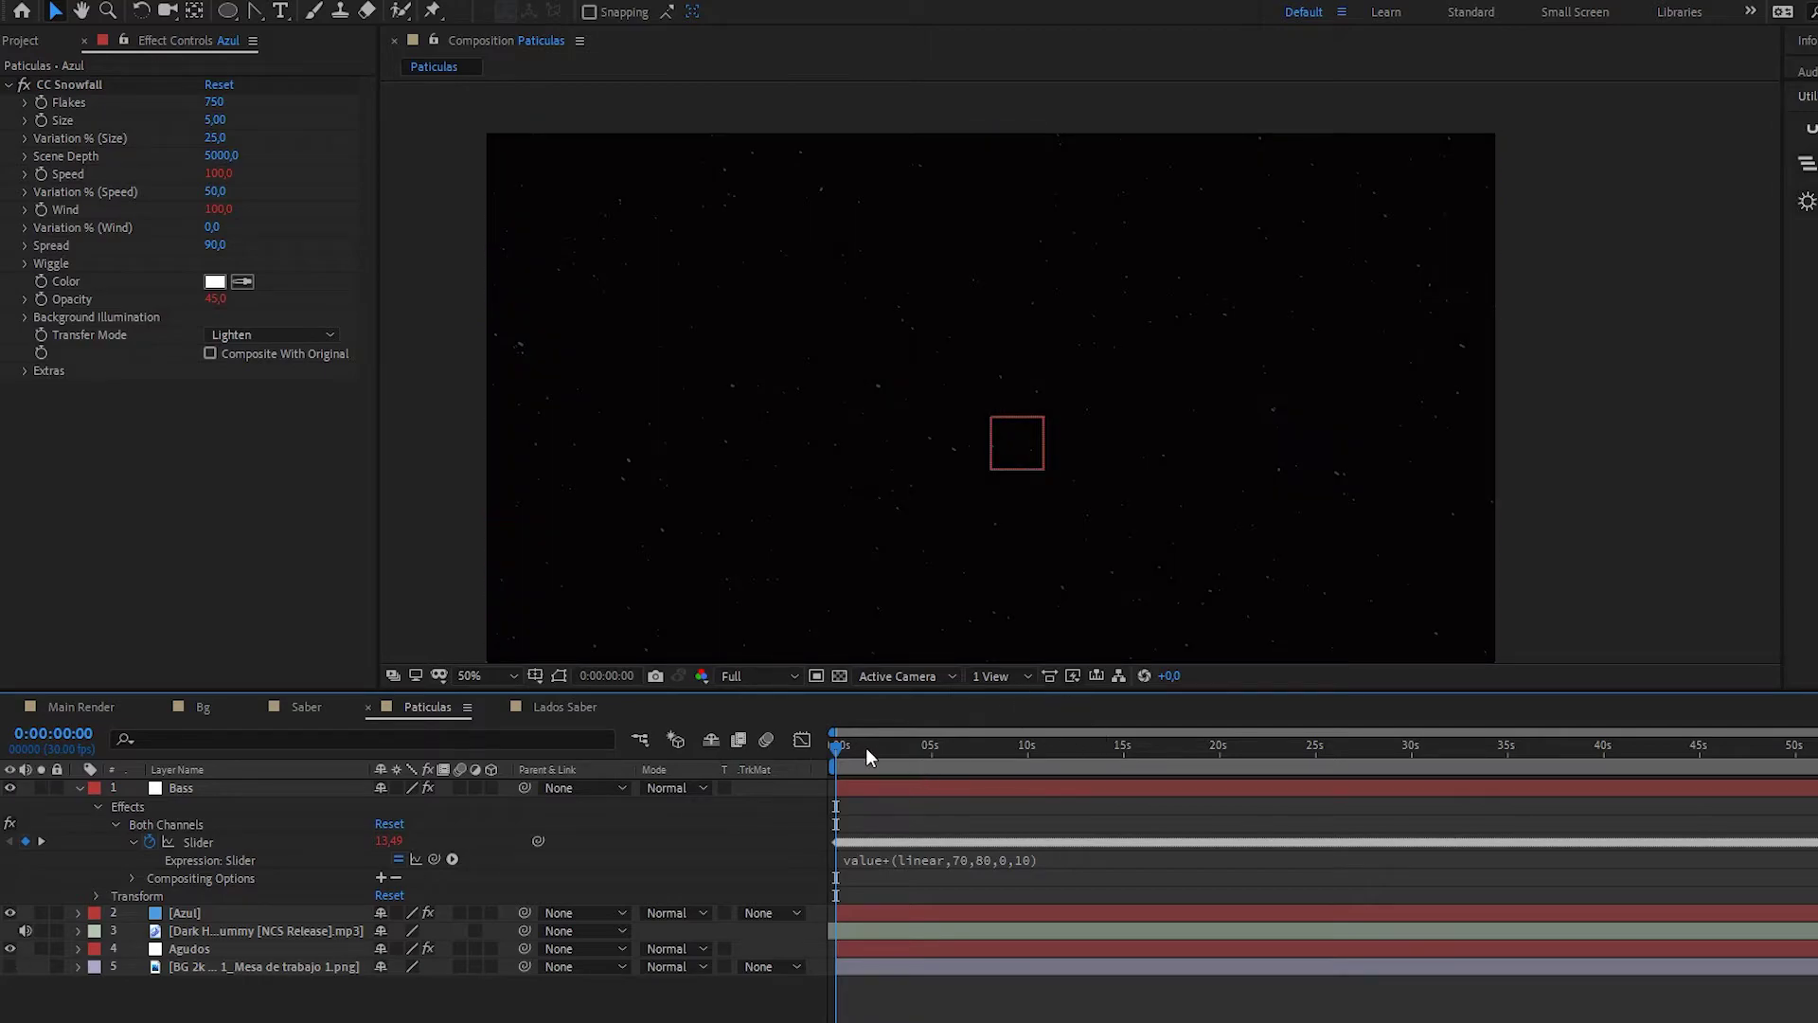
left_click(784, 673)
left_click(764, 758)
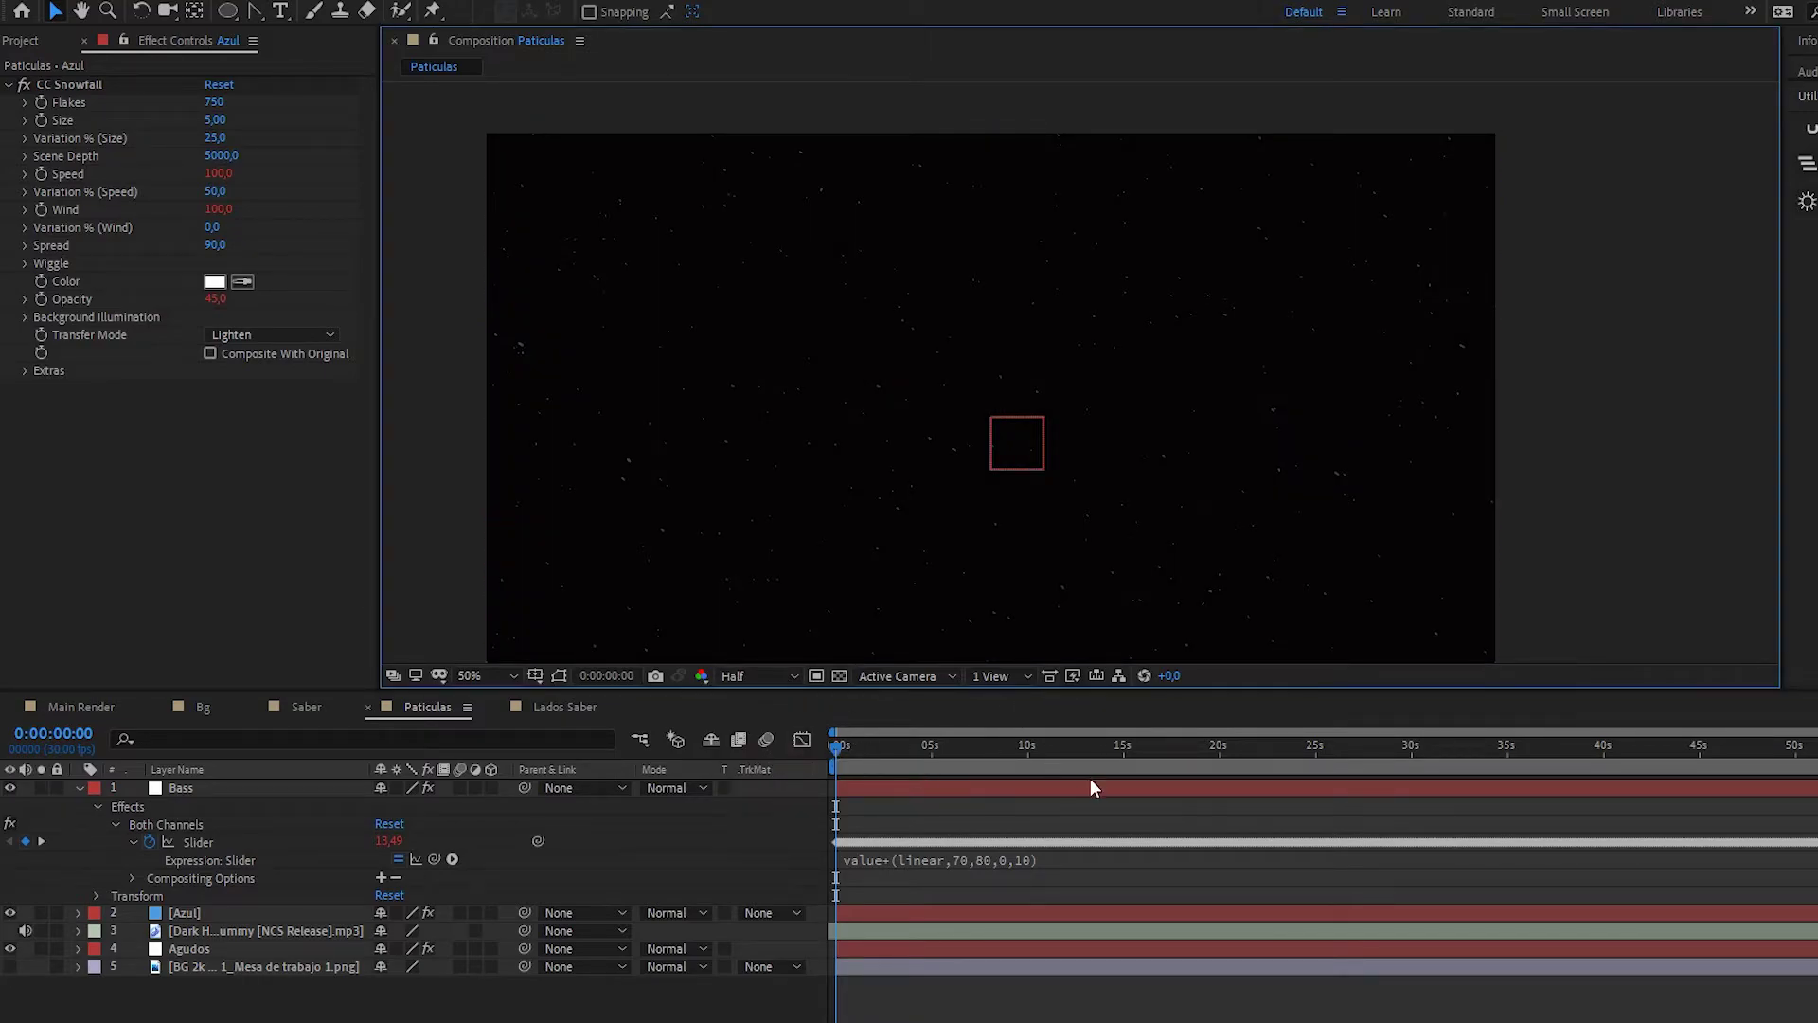
left_click(837, 750)
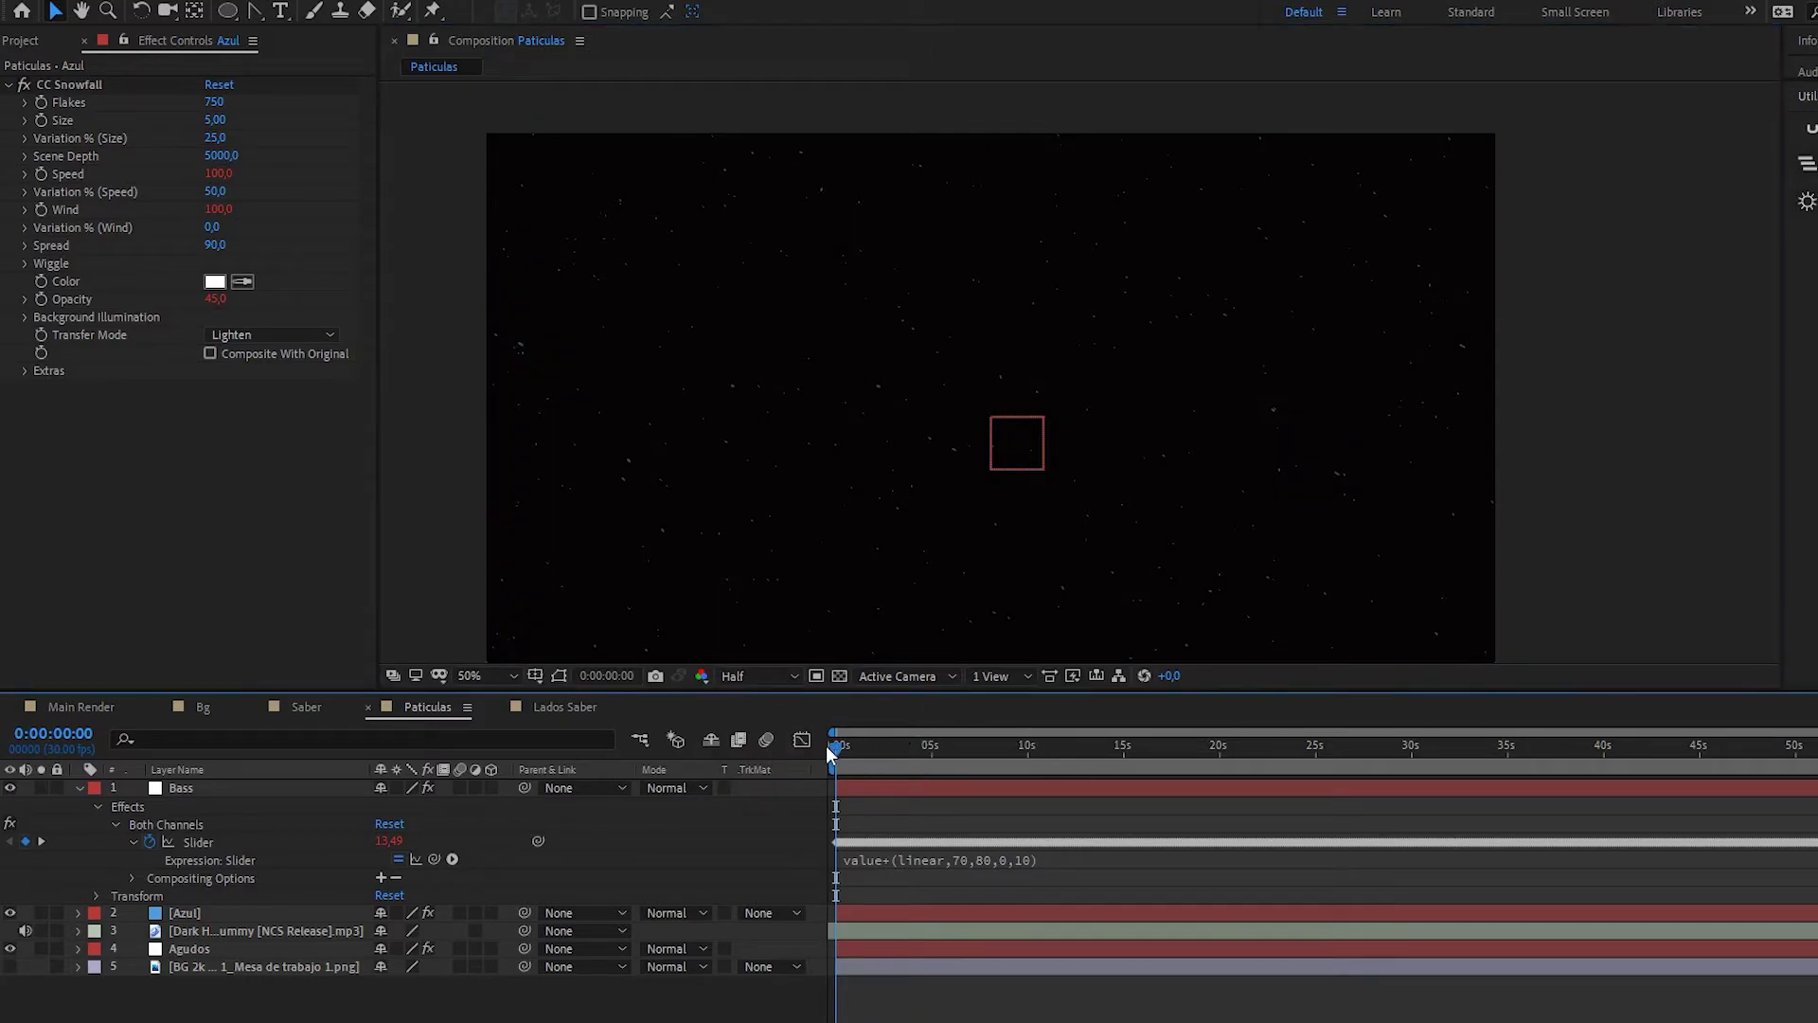
left_click(1053, 782)
key("space")
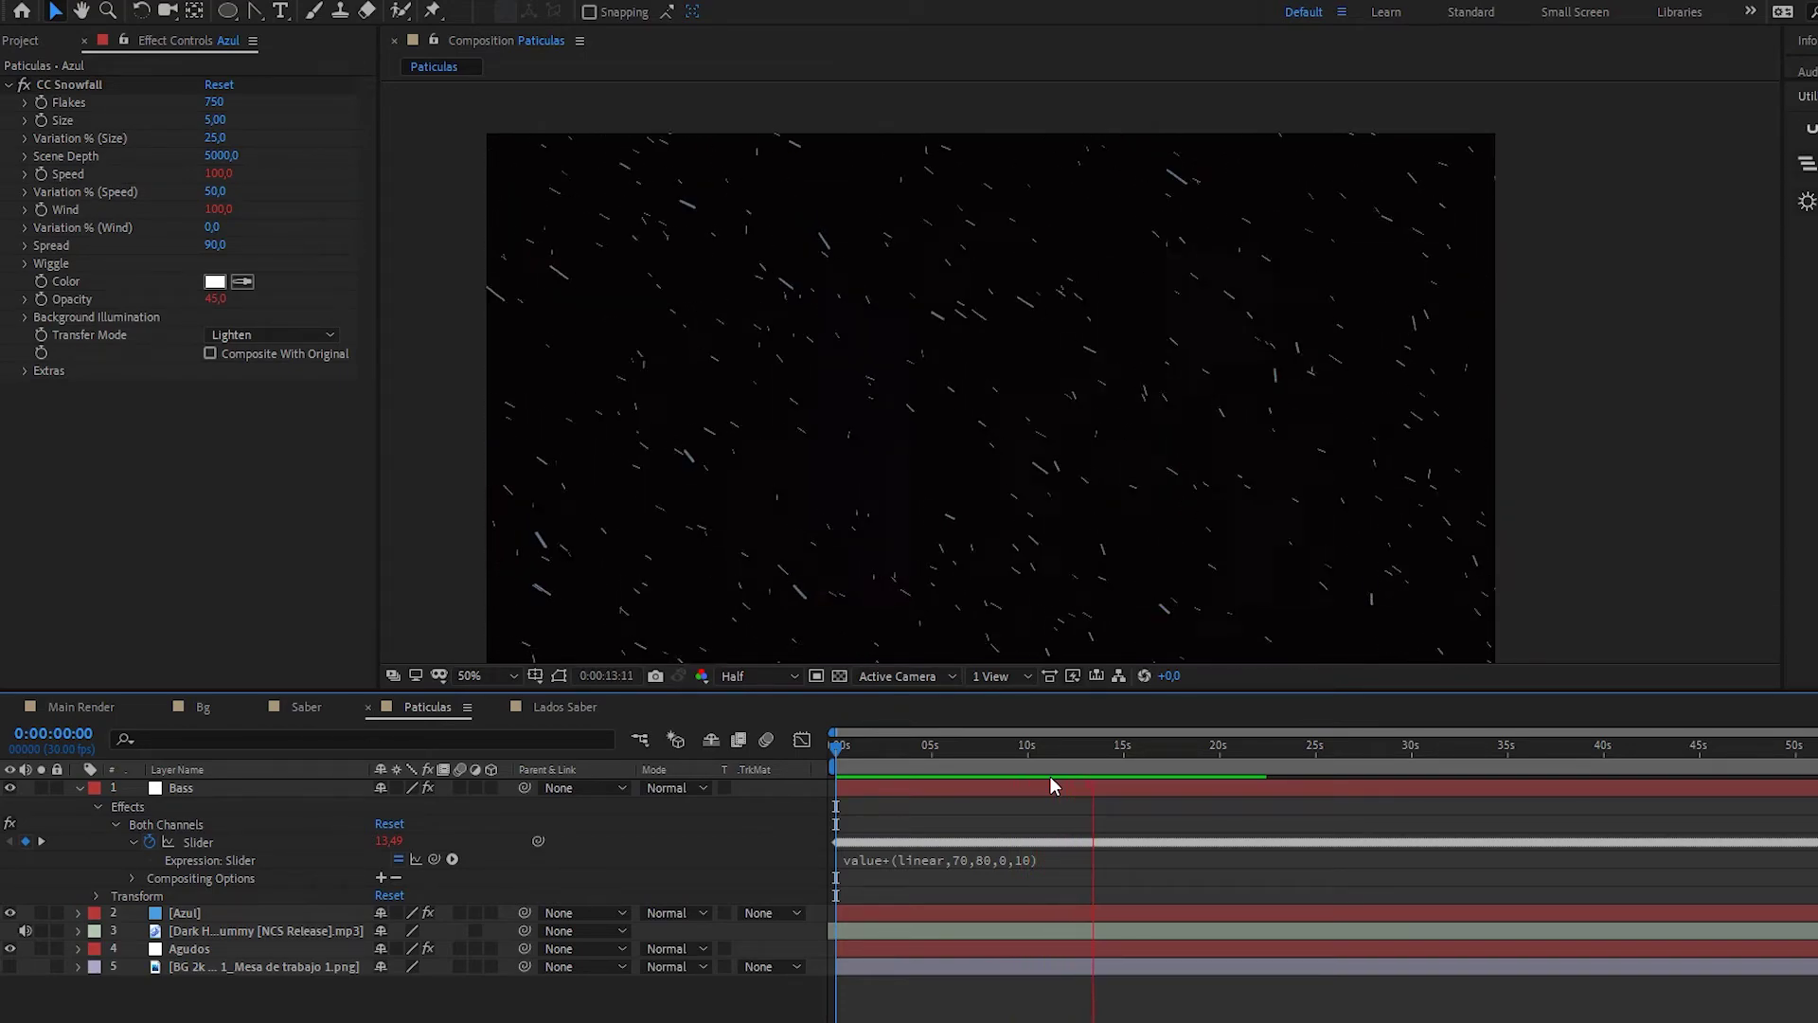
key("space")
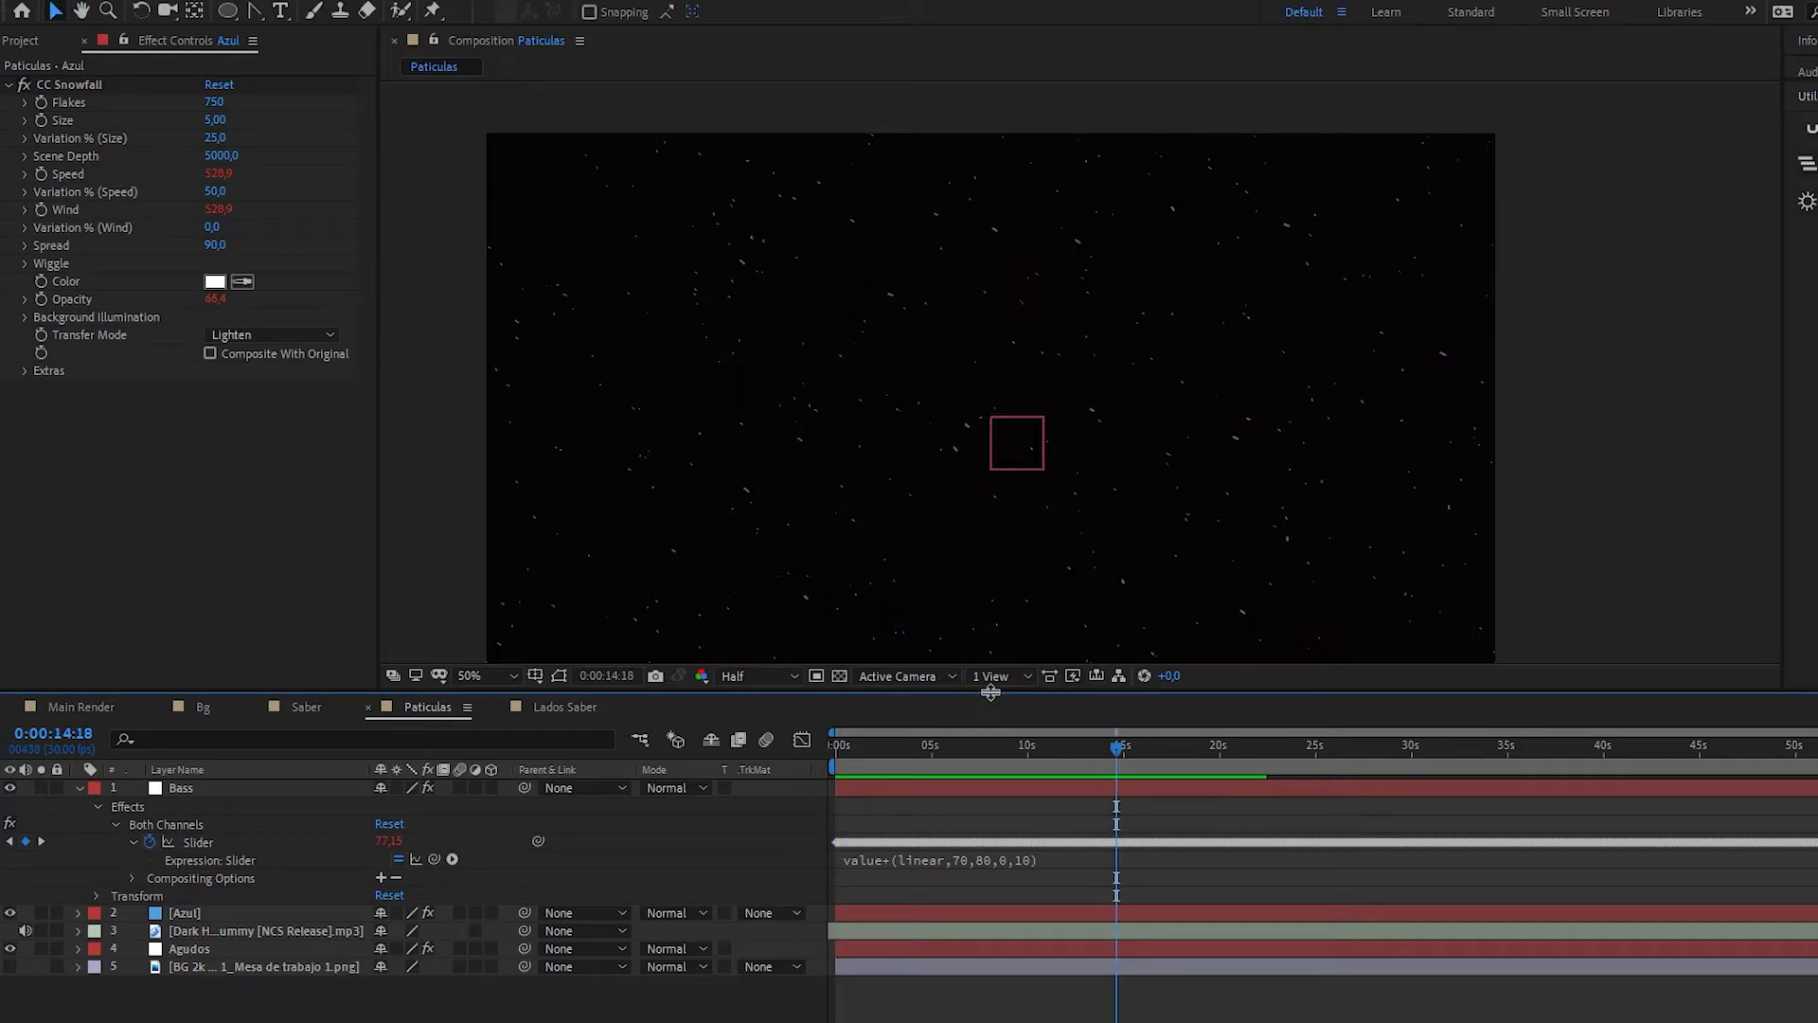
- Move Agudos to the top, hide Bass and Azul, lock Azul, and show the background again
left_click_drag(991, 692, 1030, 247)
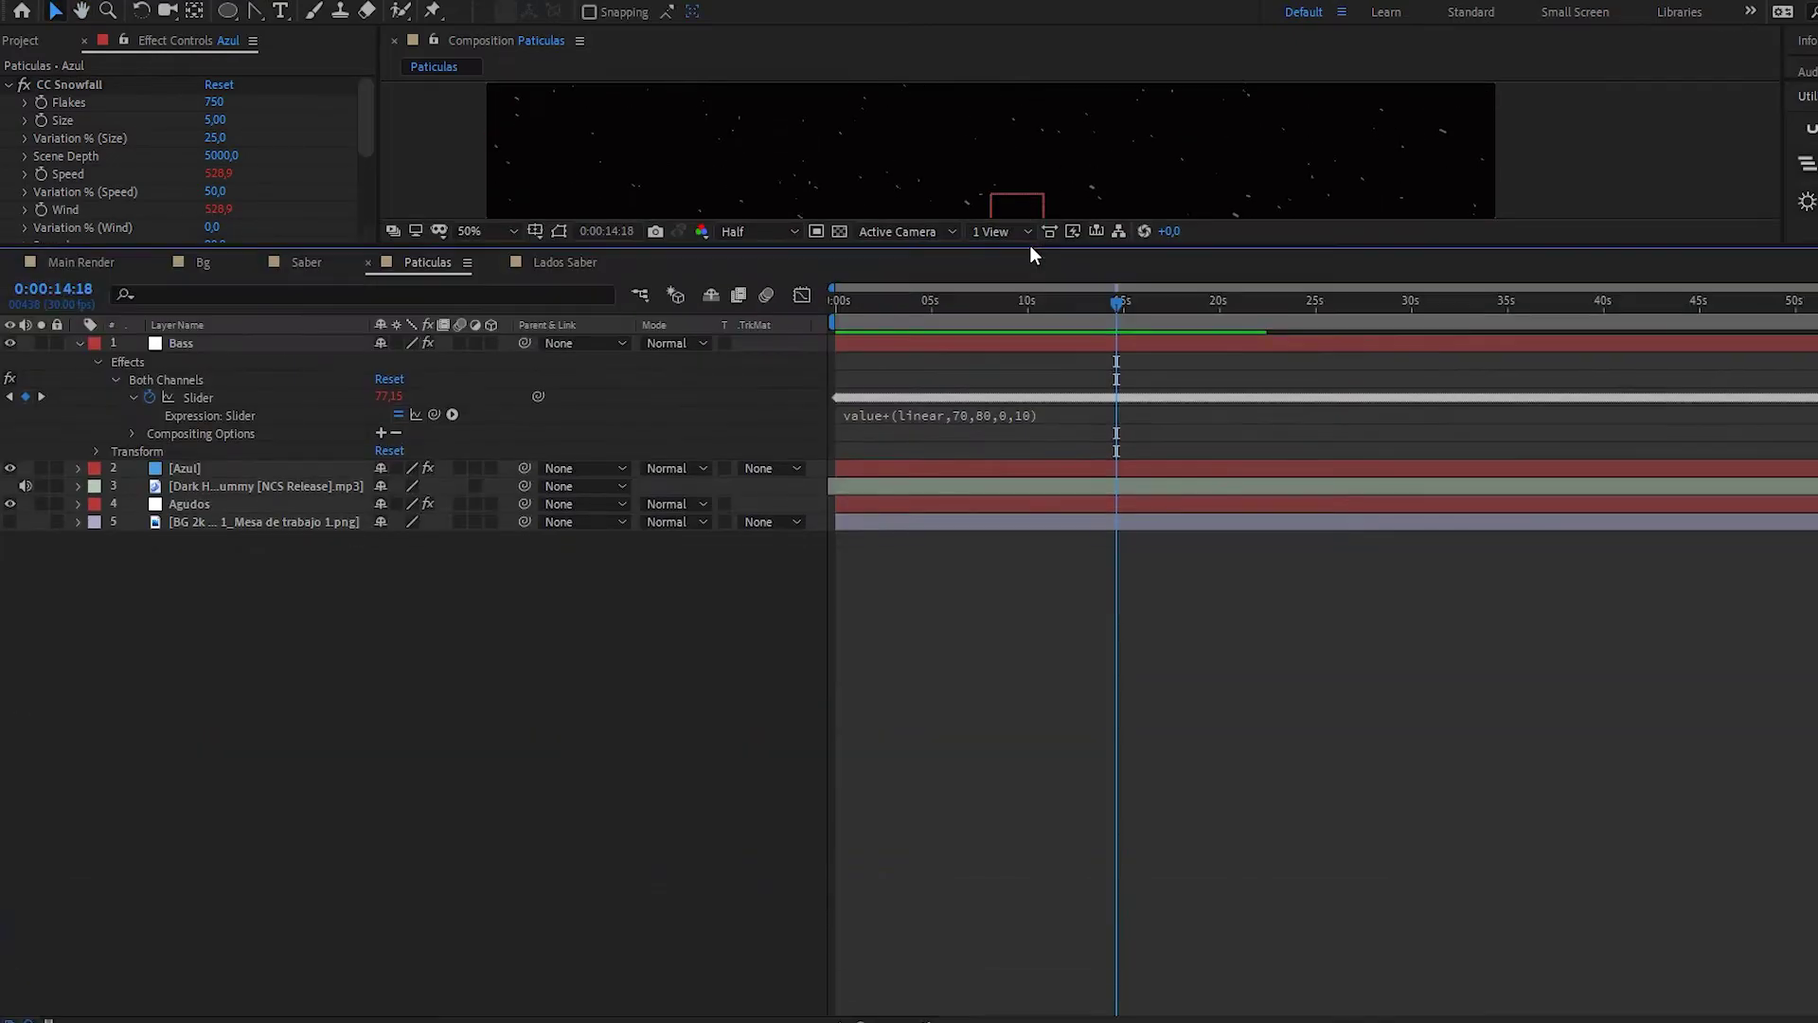
left_click(81, 344)
left_click(254, 400)
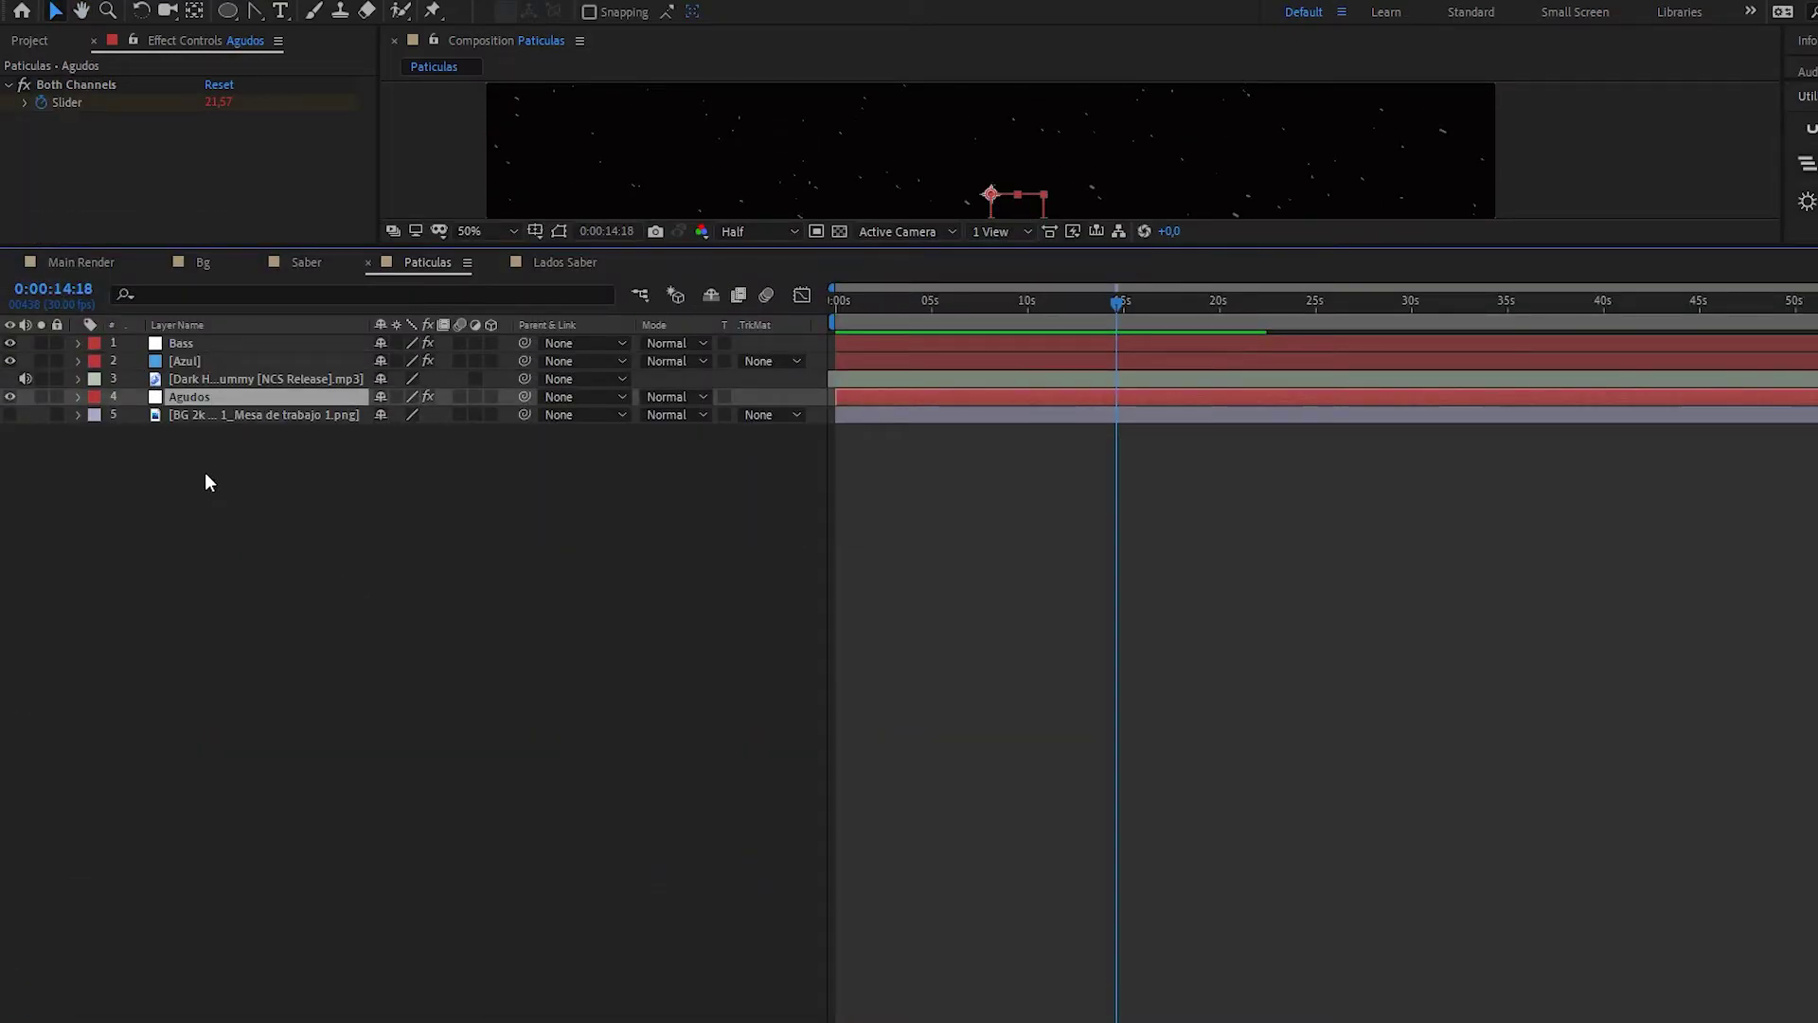
left_click_drag(198, 395, 299, 355)
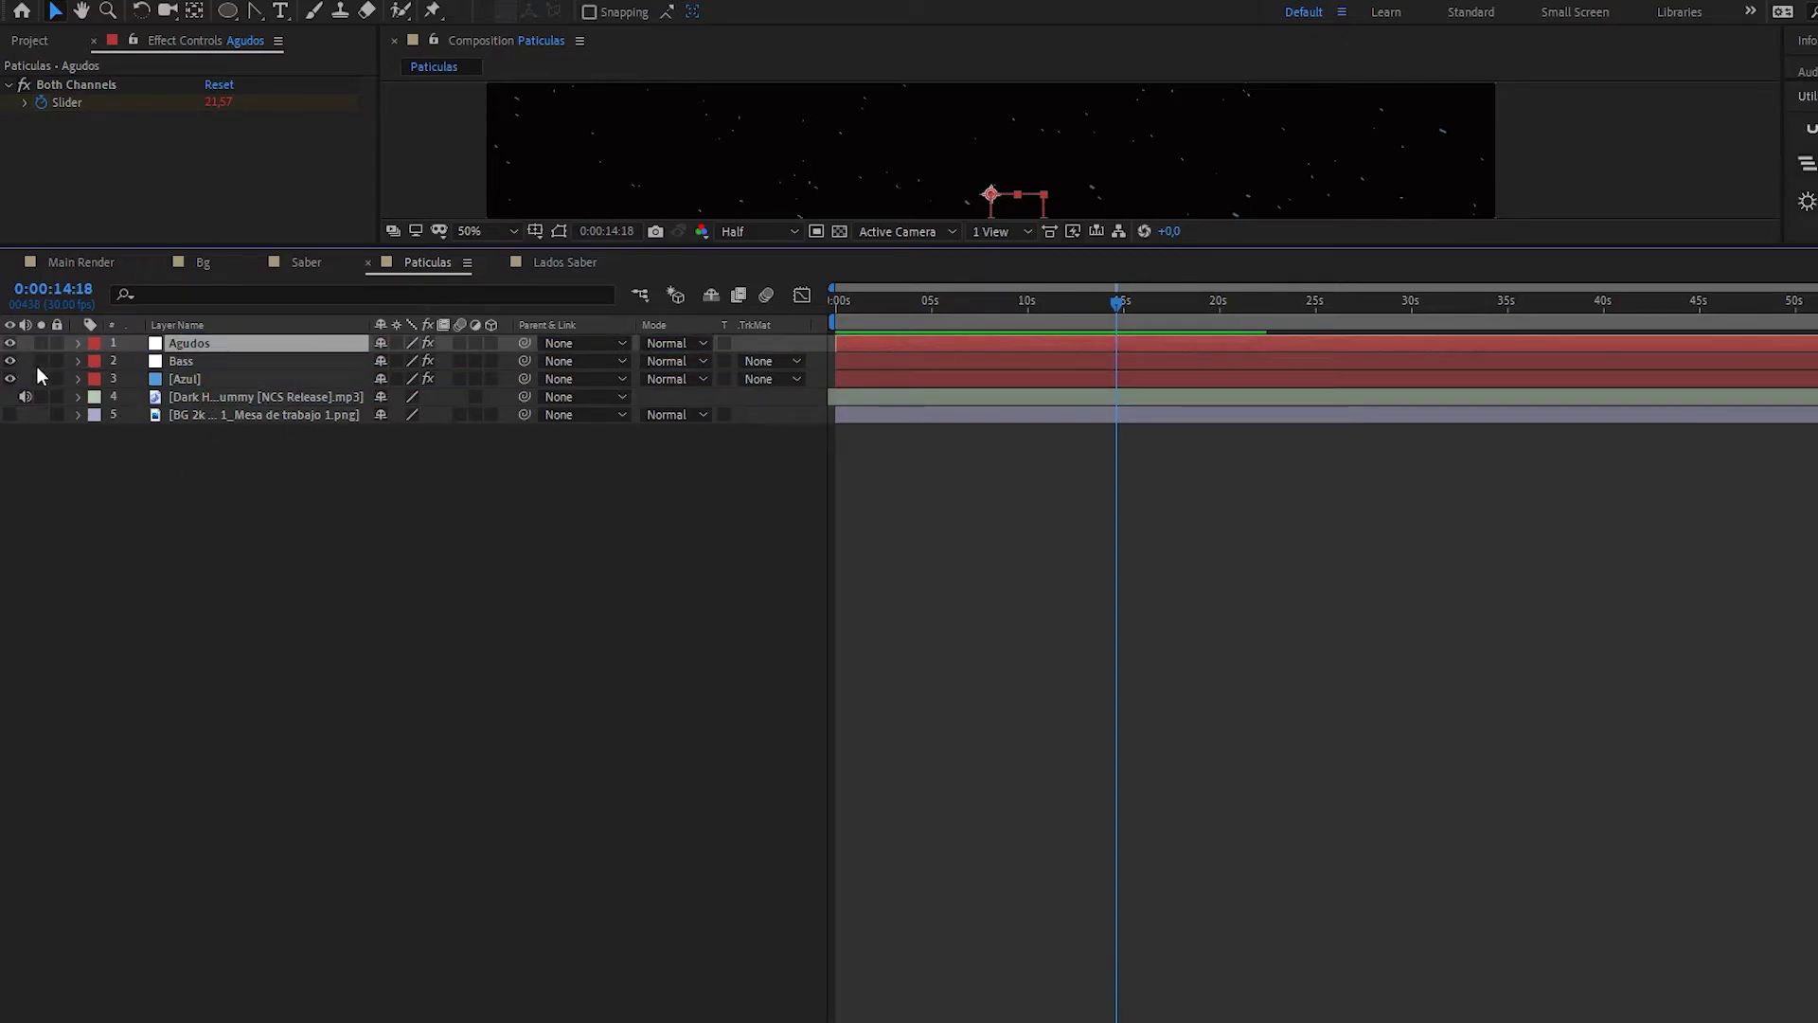
left_click(9, 378)
left_click(10, 361)
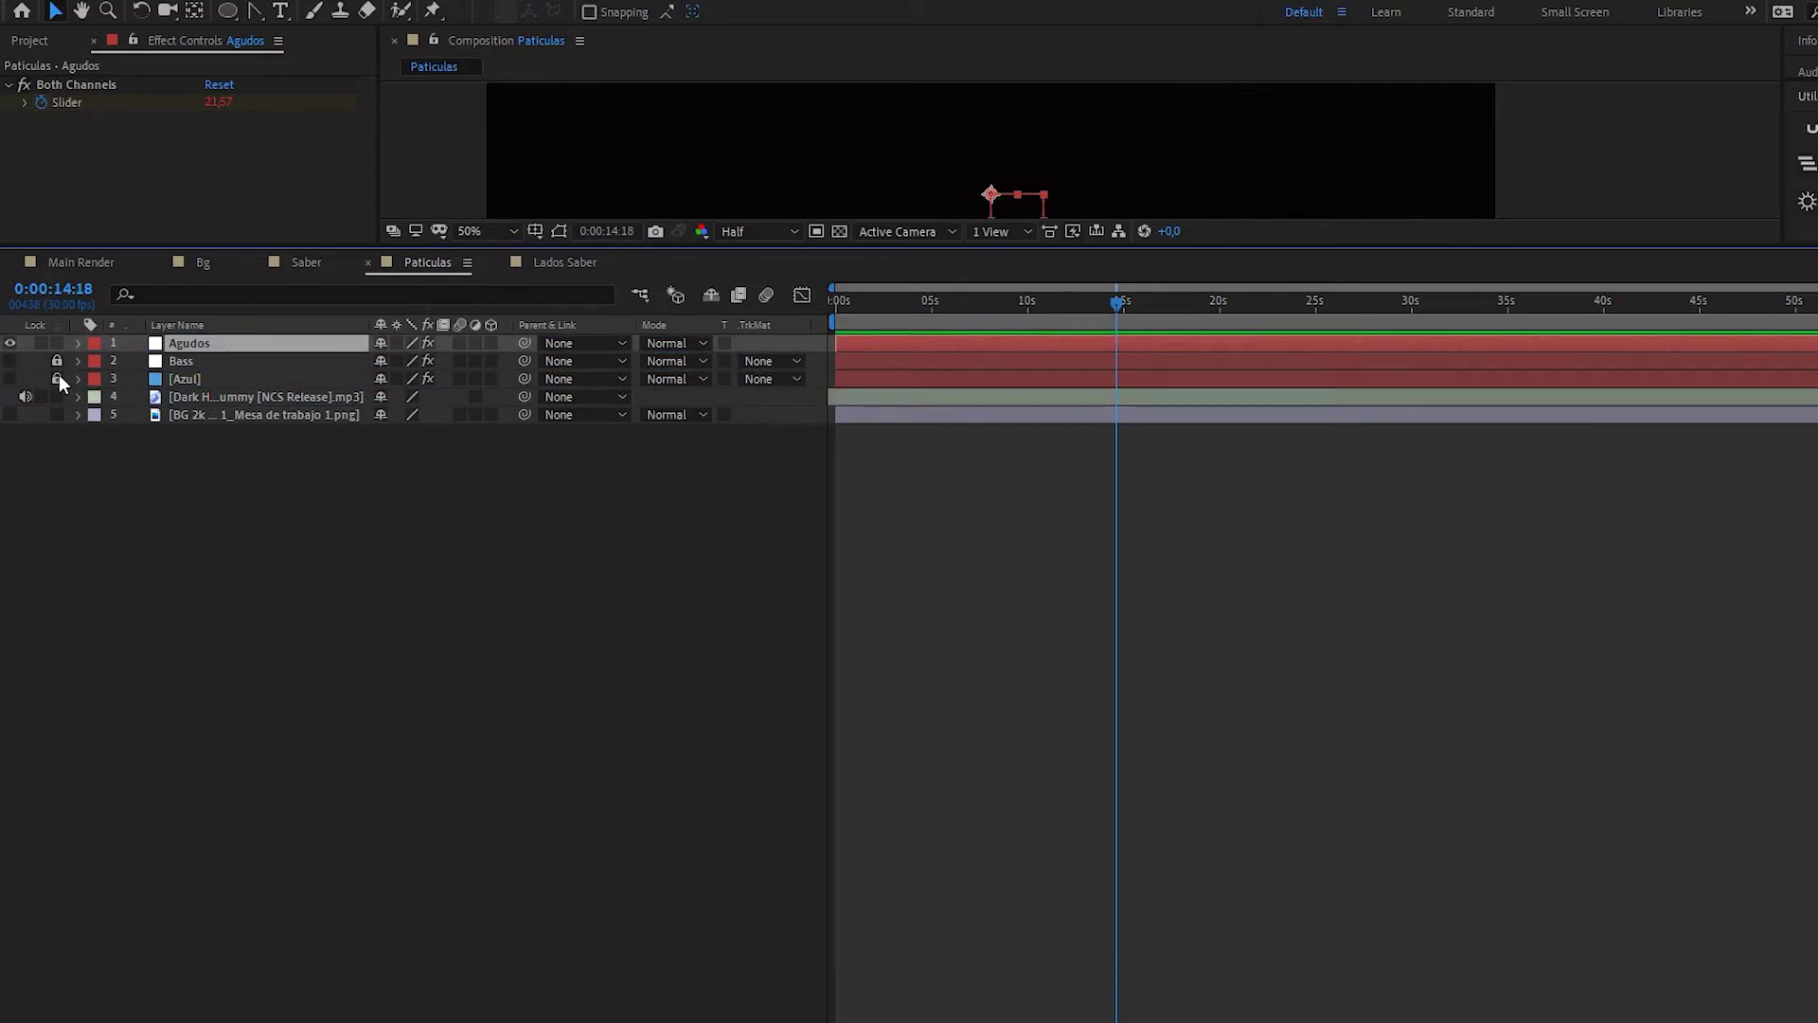
left_click(57, 379)
left_click(7, 416)
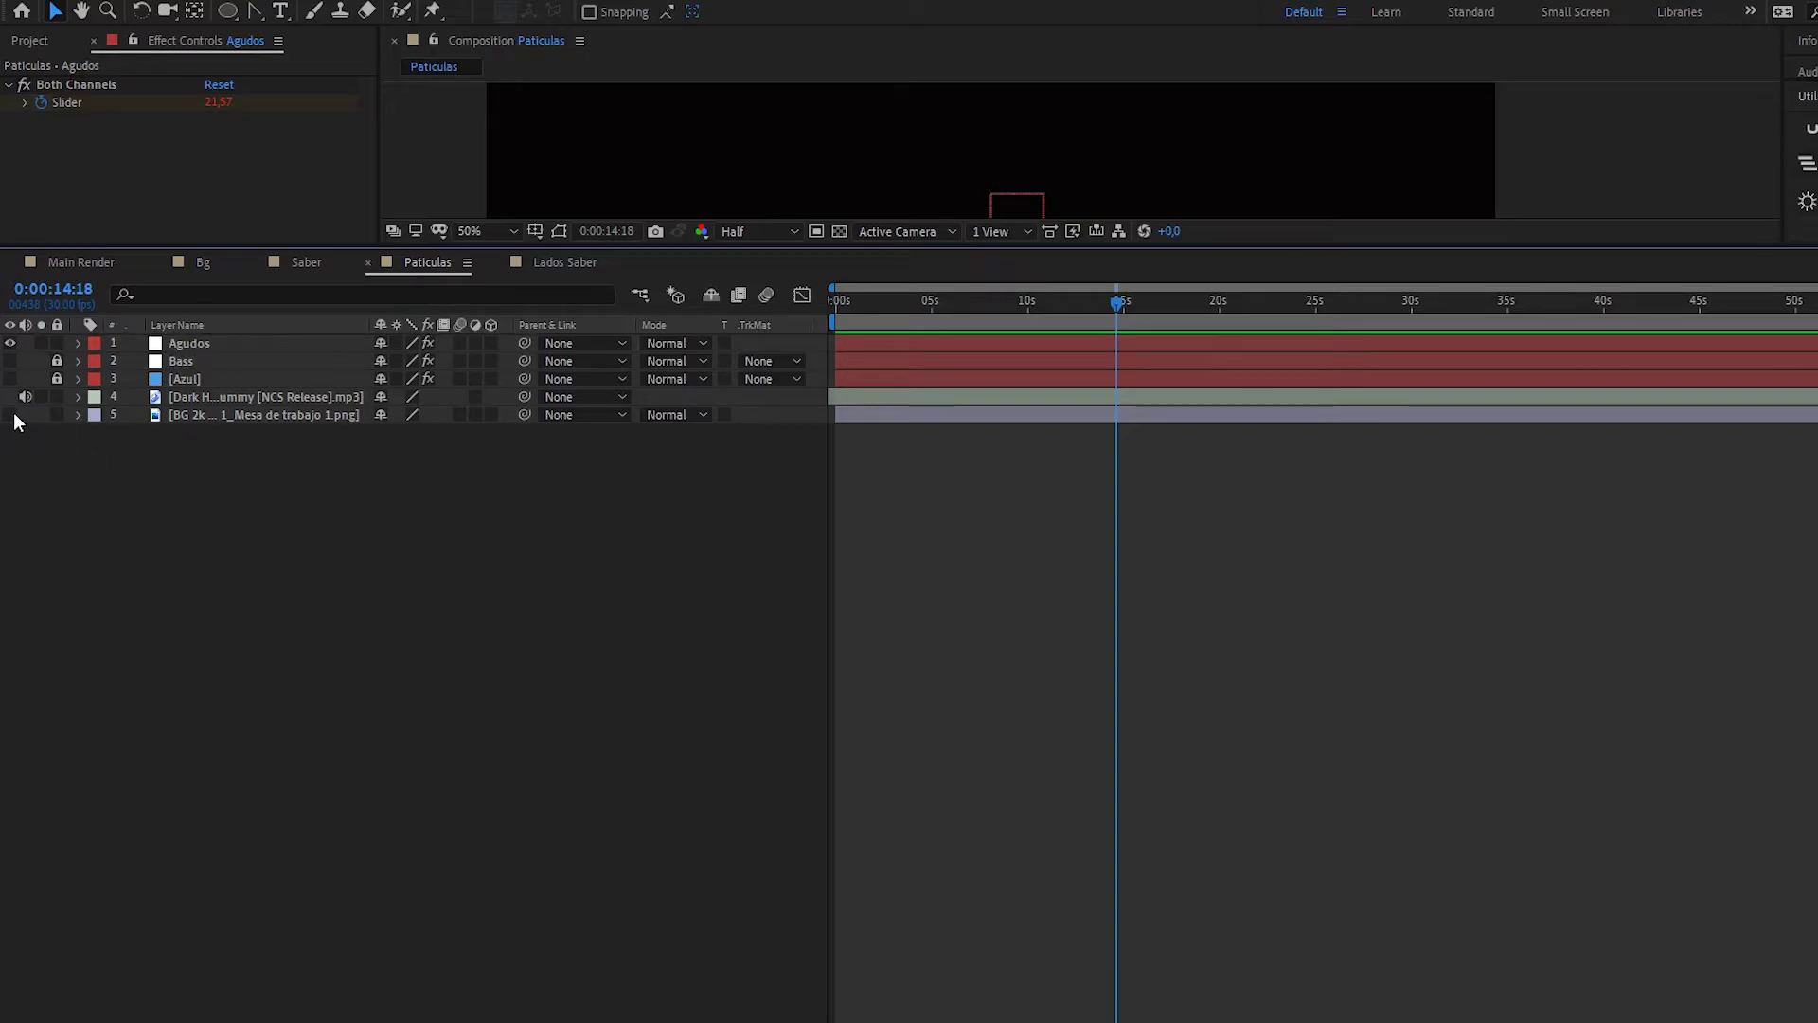
left_click(10, 414)
left_click_drag(936, 249, 928, 439)
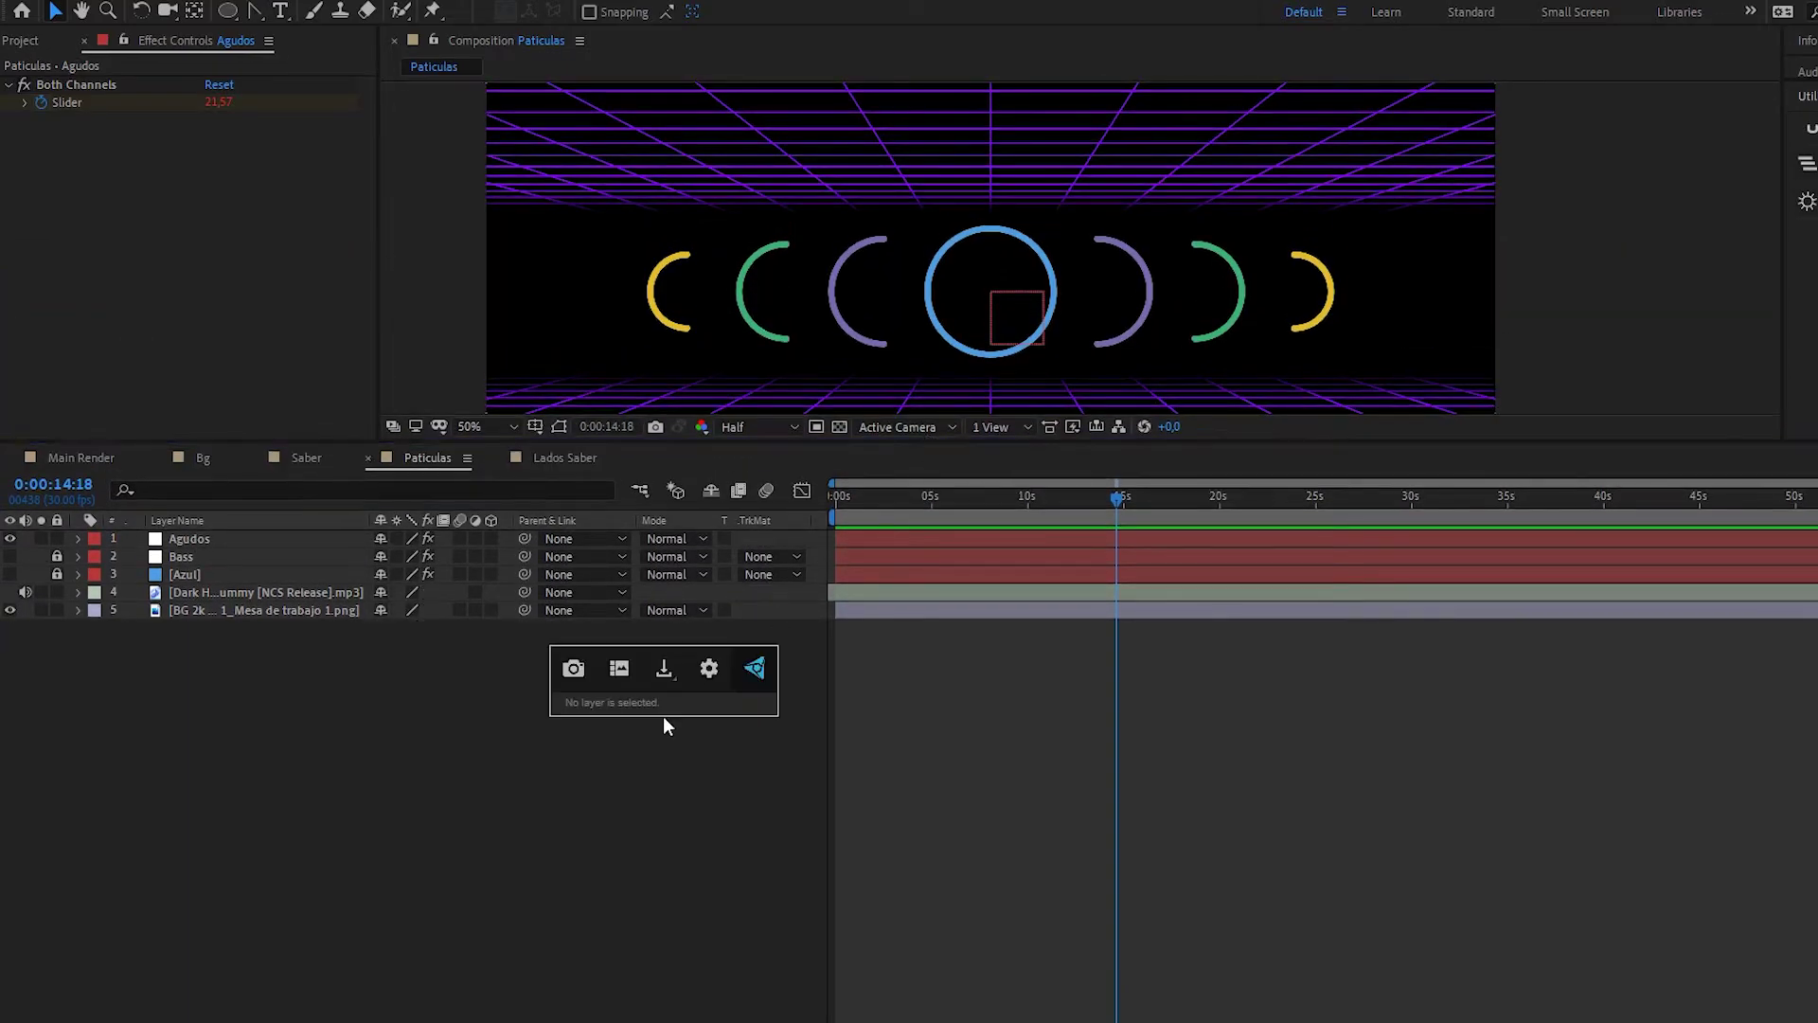
- Start a new solid named Amarillo with a colour sampled from the yellow ring, then cancel it
right_click(581, 764)
mouse_move(751, 775)
left_click(961, 832)
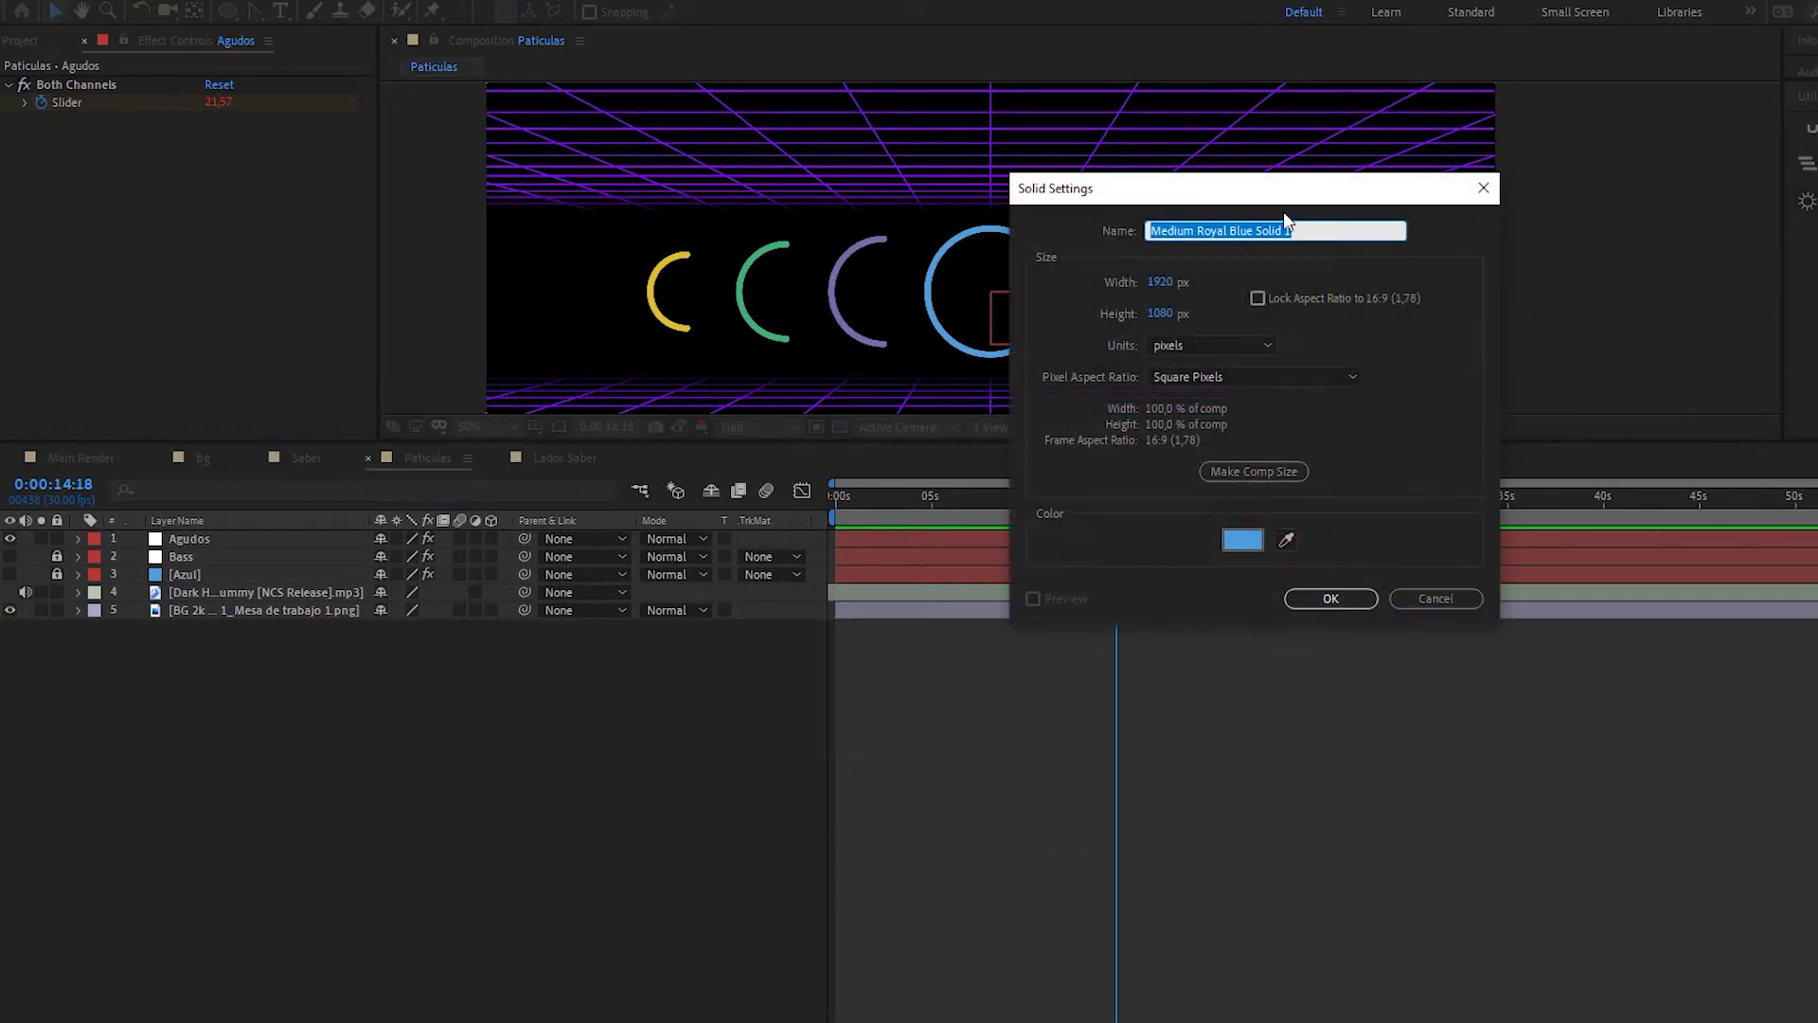
type("Amarillo")
left_click_drag(1274, 190, 720, 200)
left_click(731, 550)
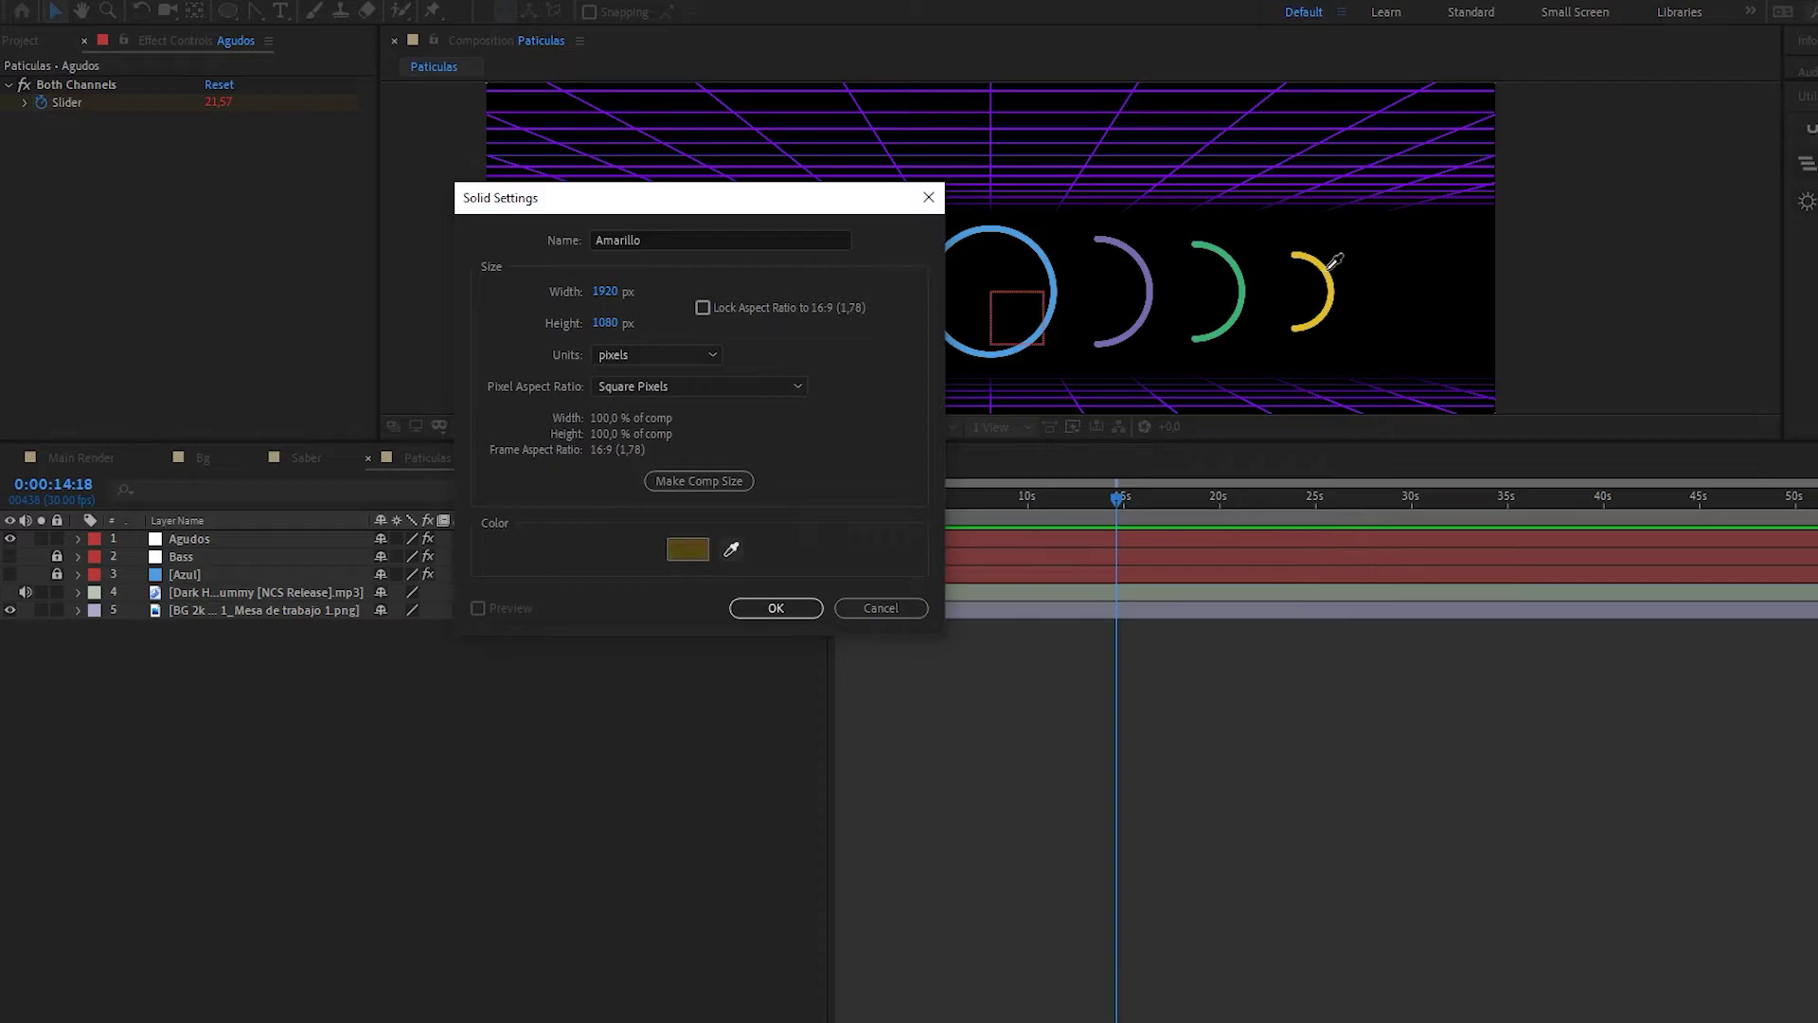
left_click(888, 609)
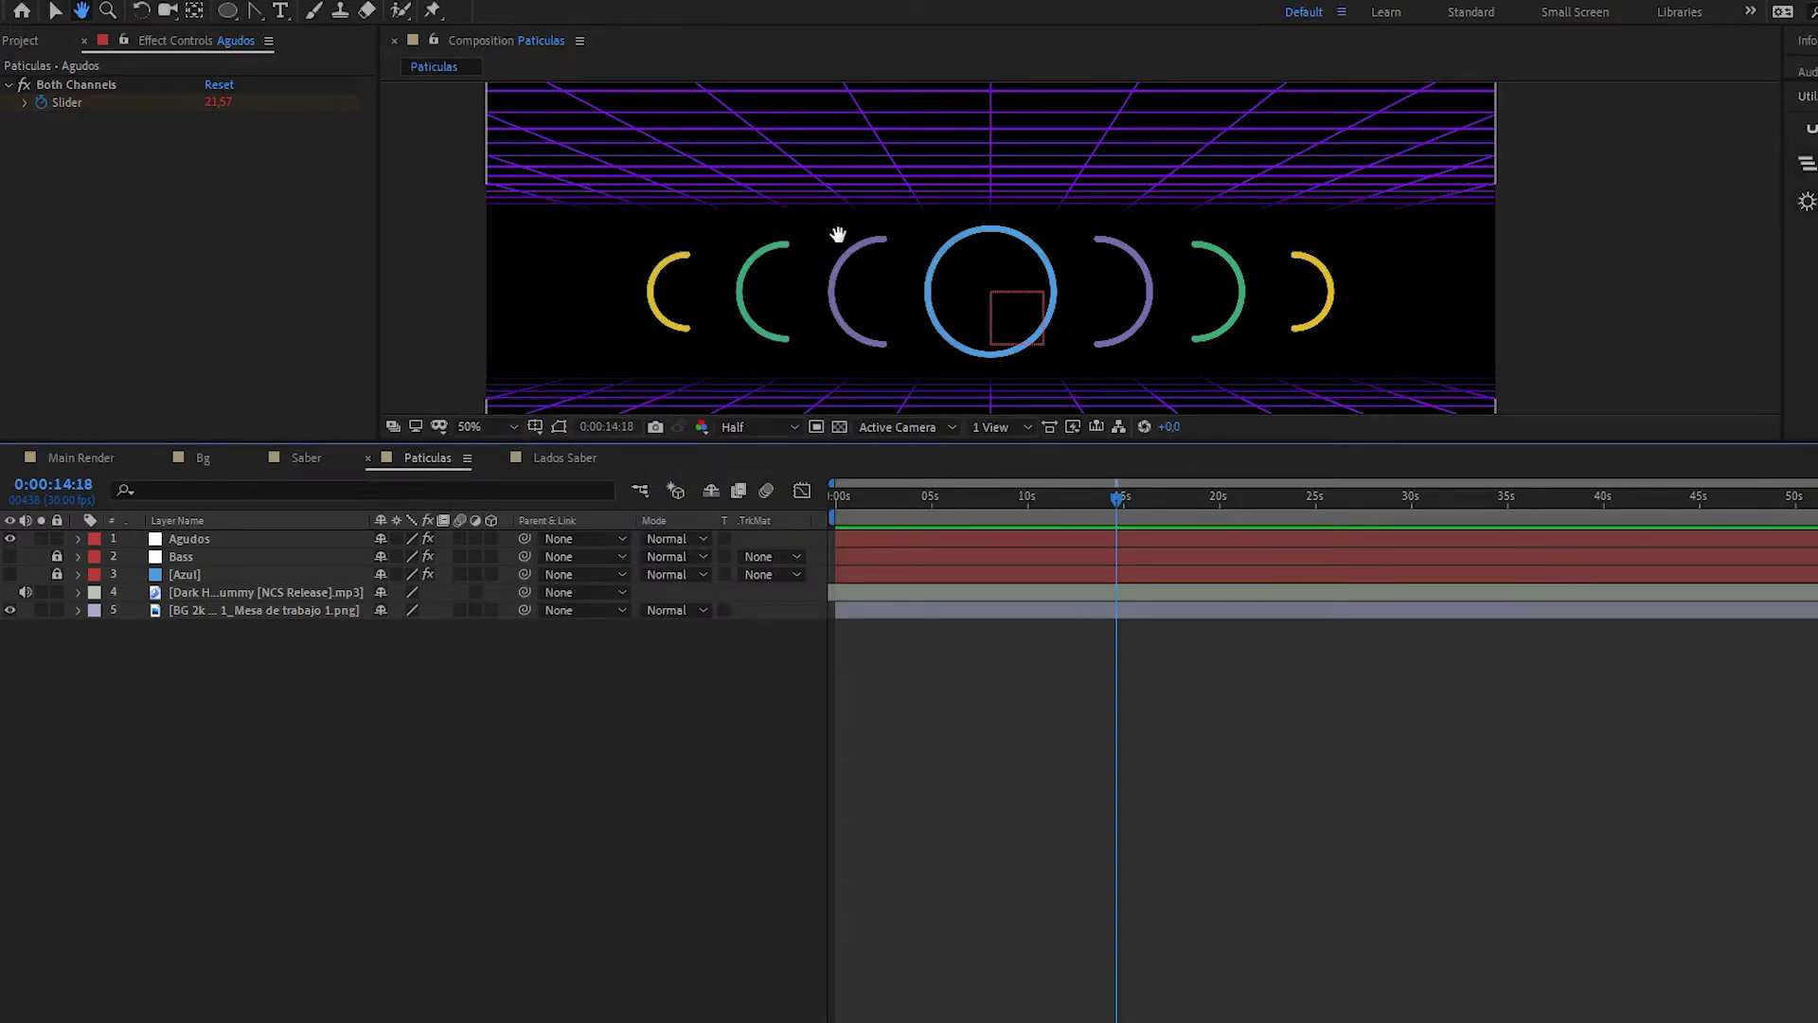
- Create the solid 'amarillo' with its colour sampled from the yellow swatch
left_click_drag(841, 236, 915, 301)
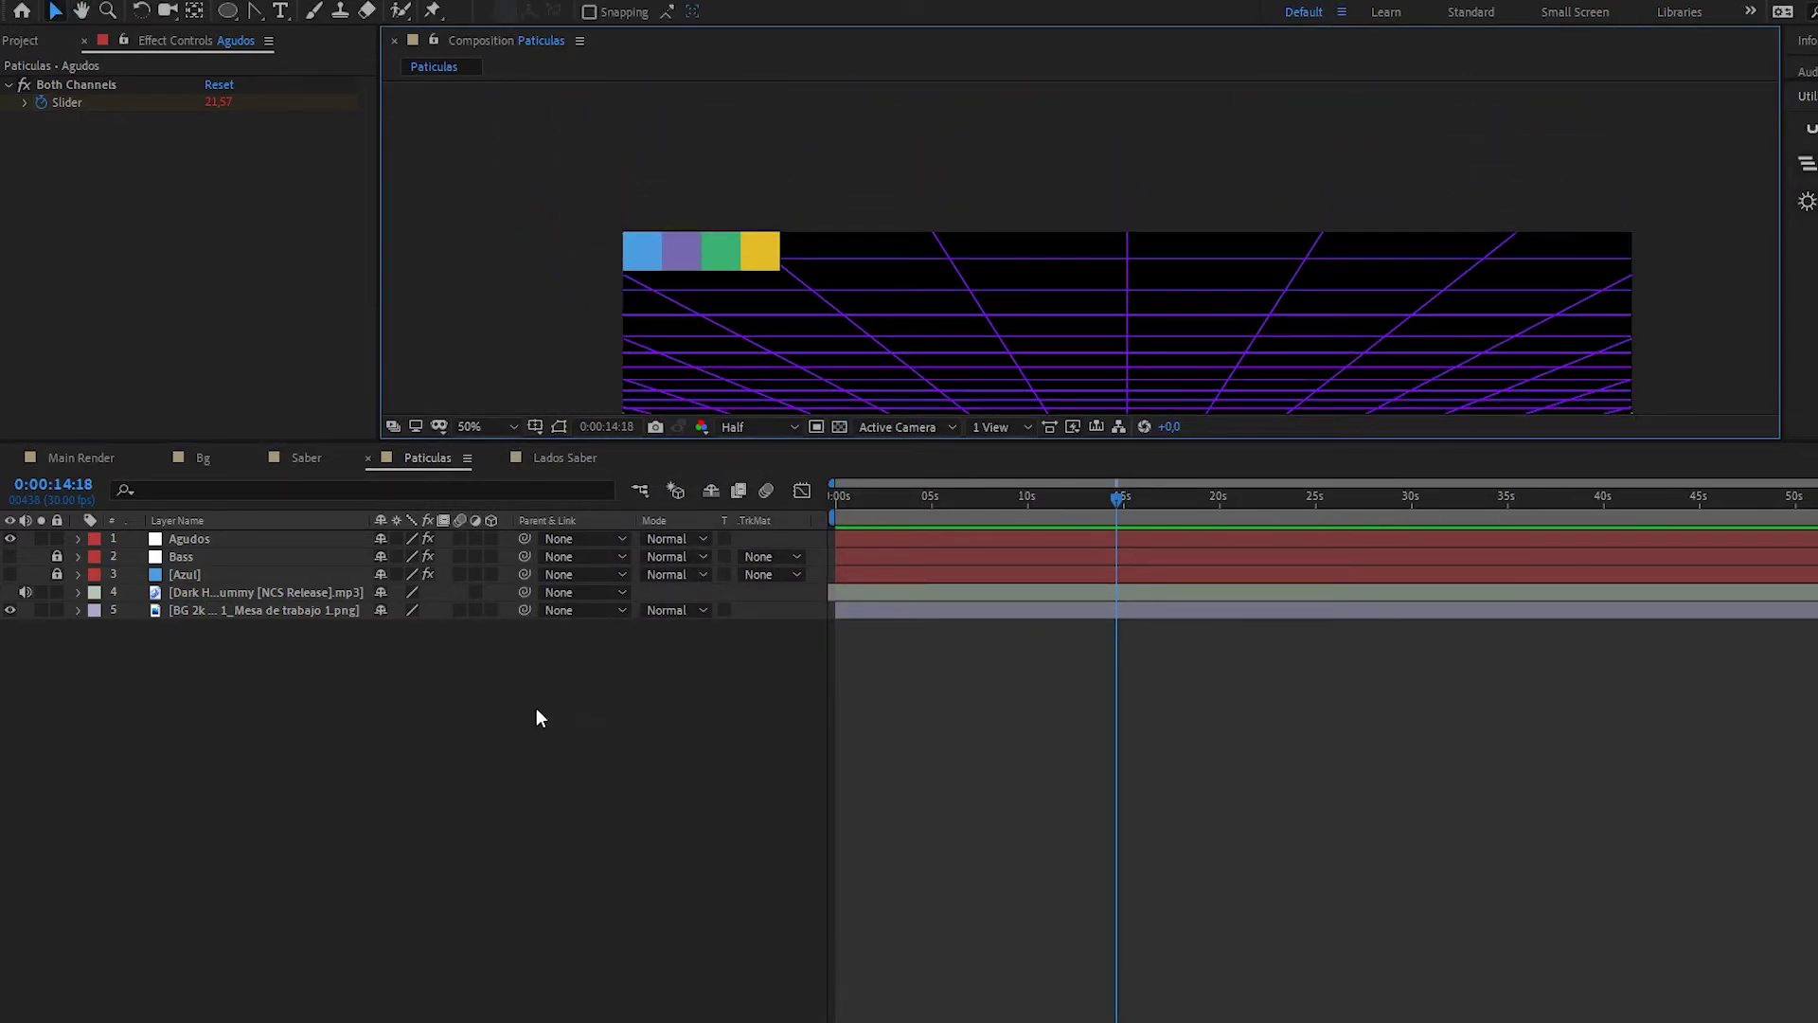
right_click(538, 715)
mouse_move(615, 736)
left_click(864, 790)
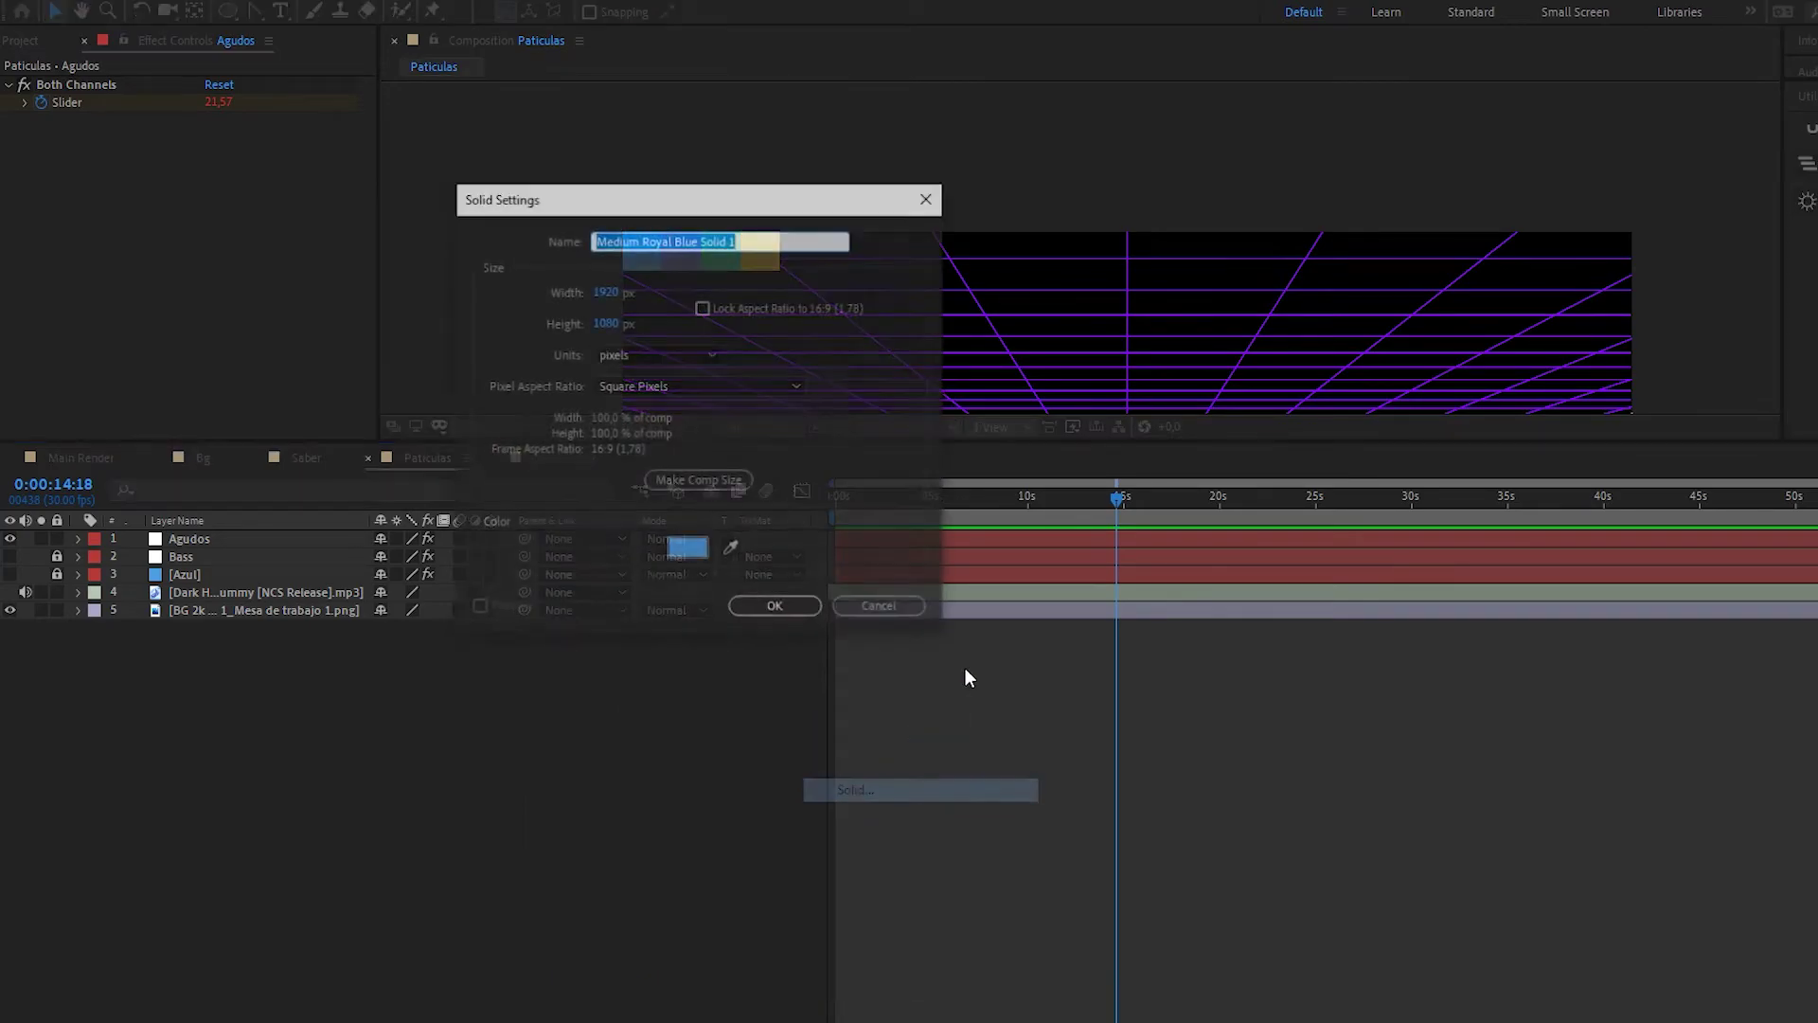
left_click_drag(669, 201, 1064, 362)
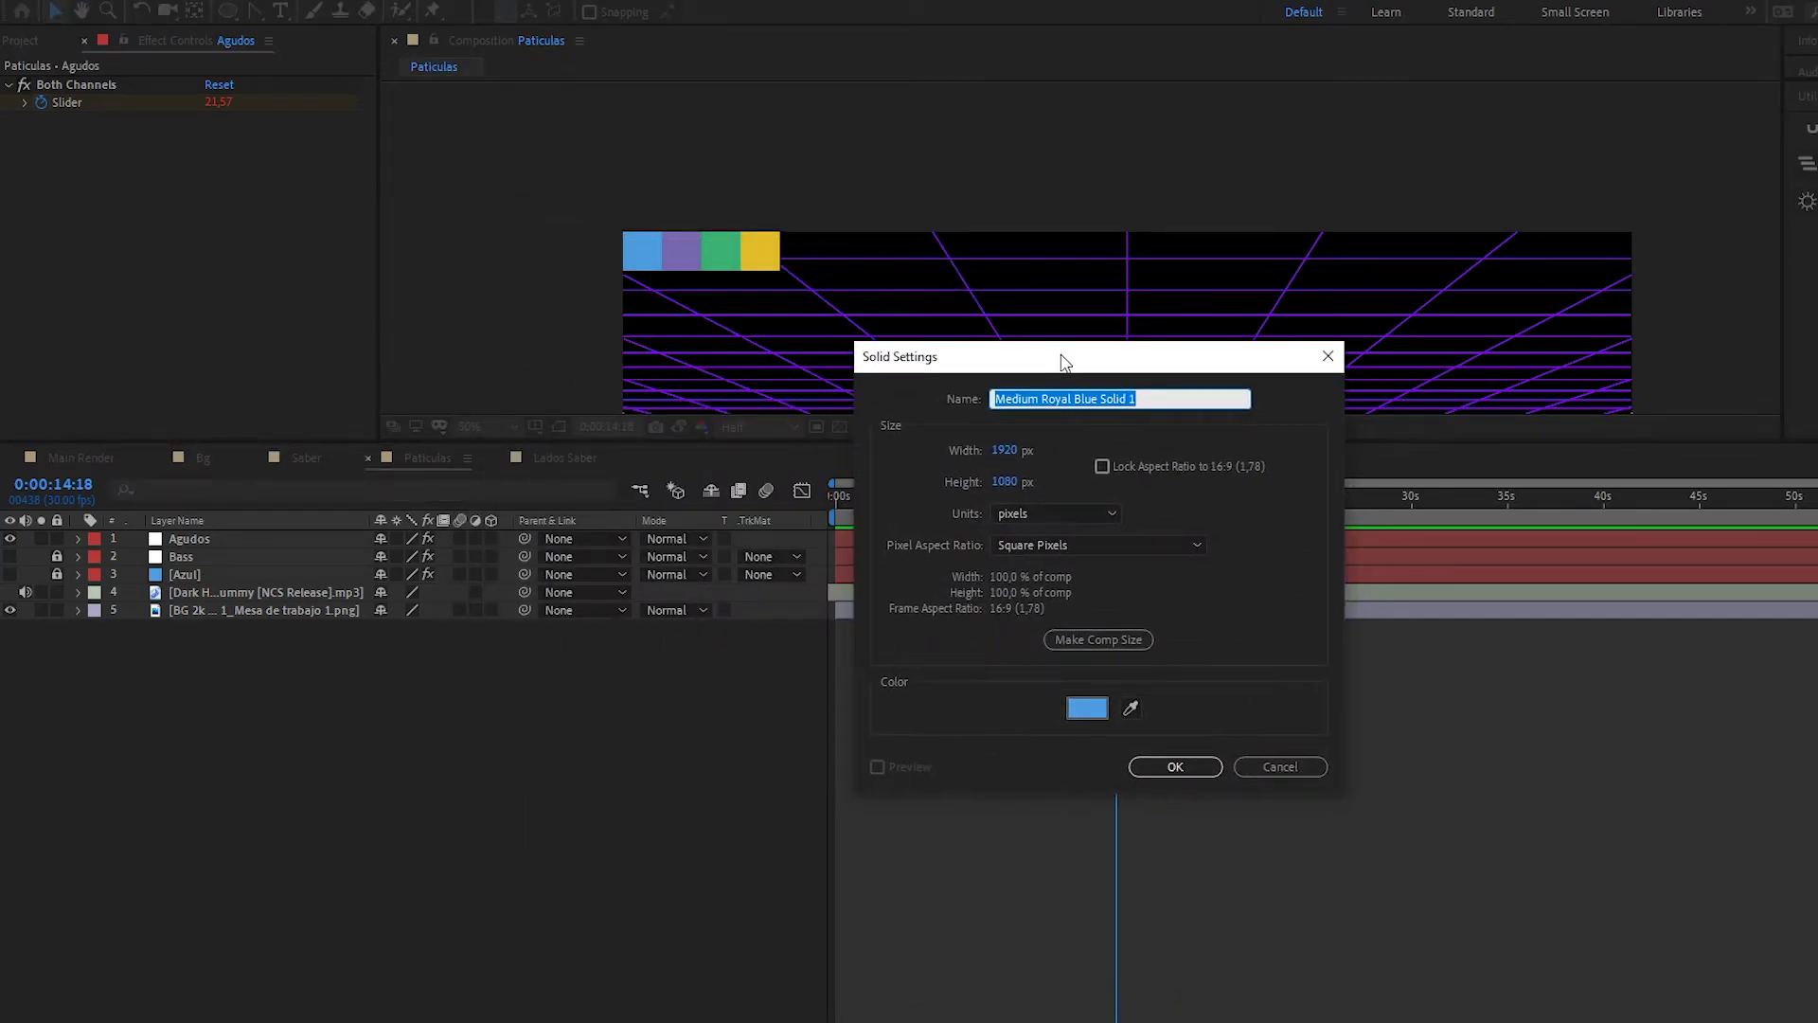
type("amarillo")
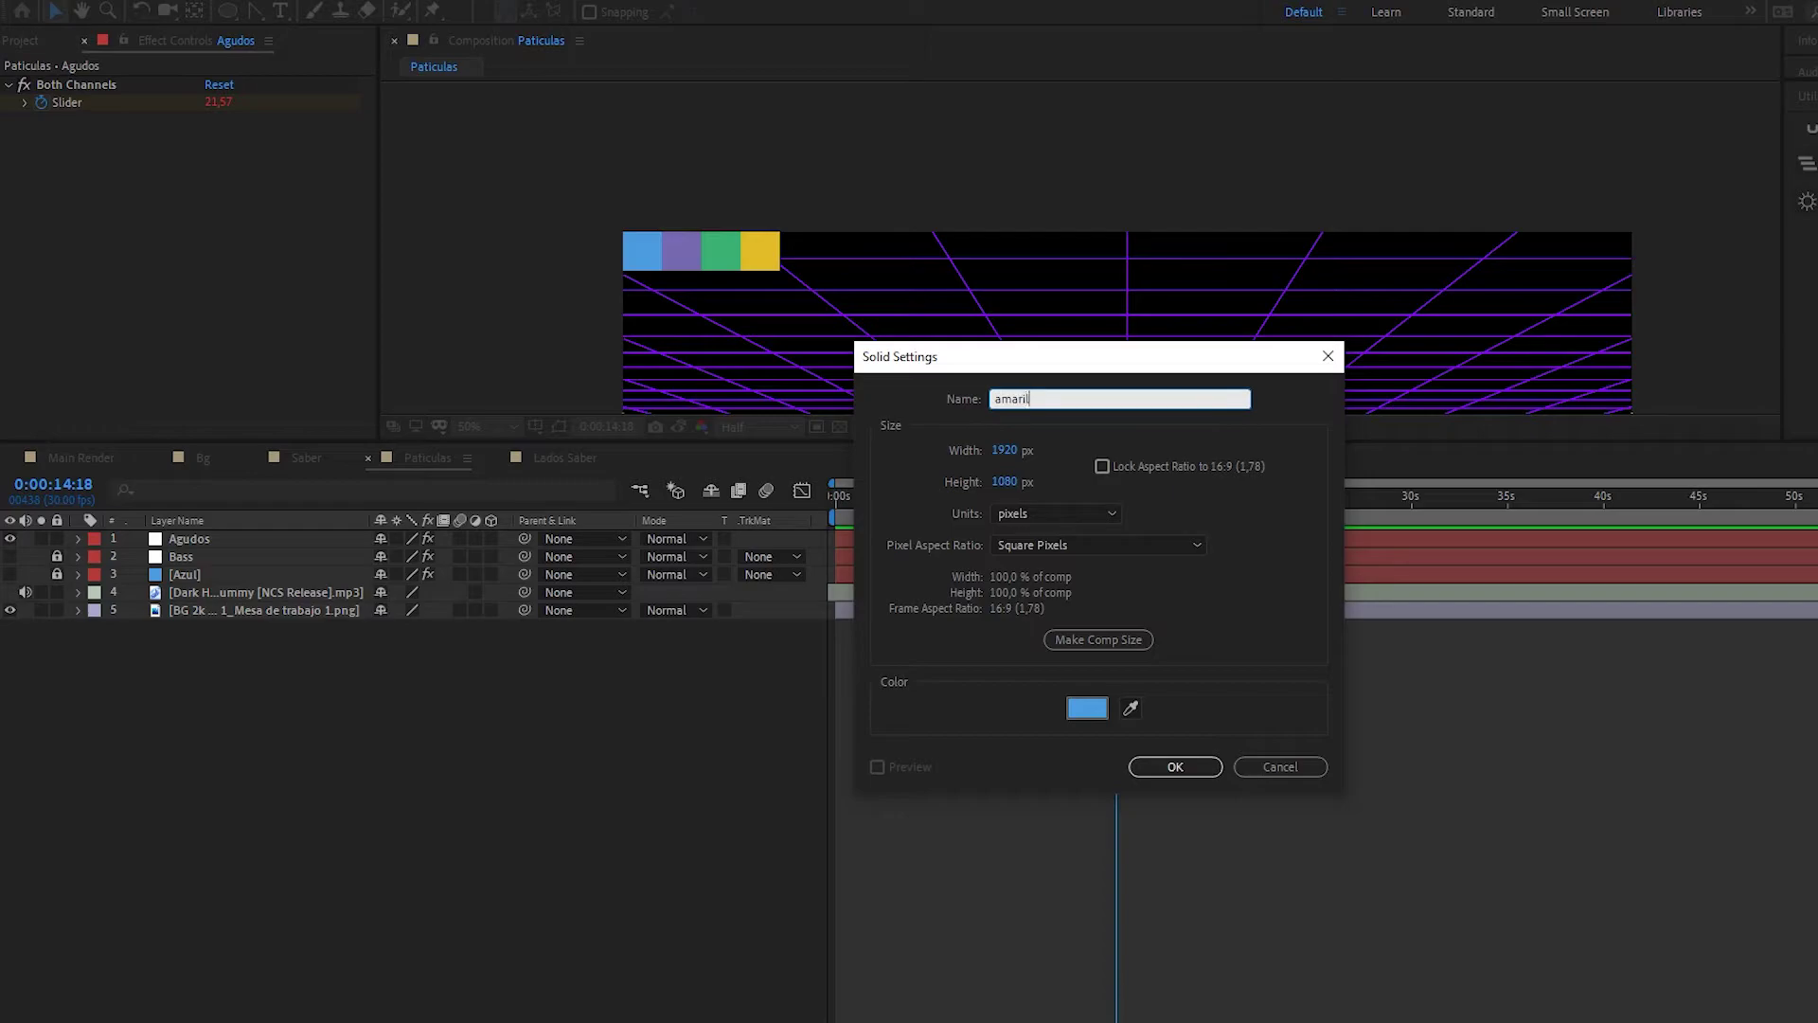
left_click(1130, 709)
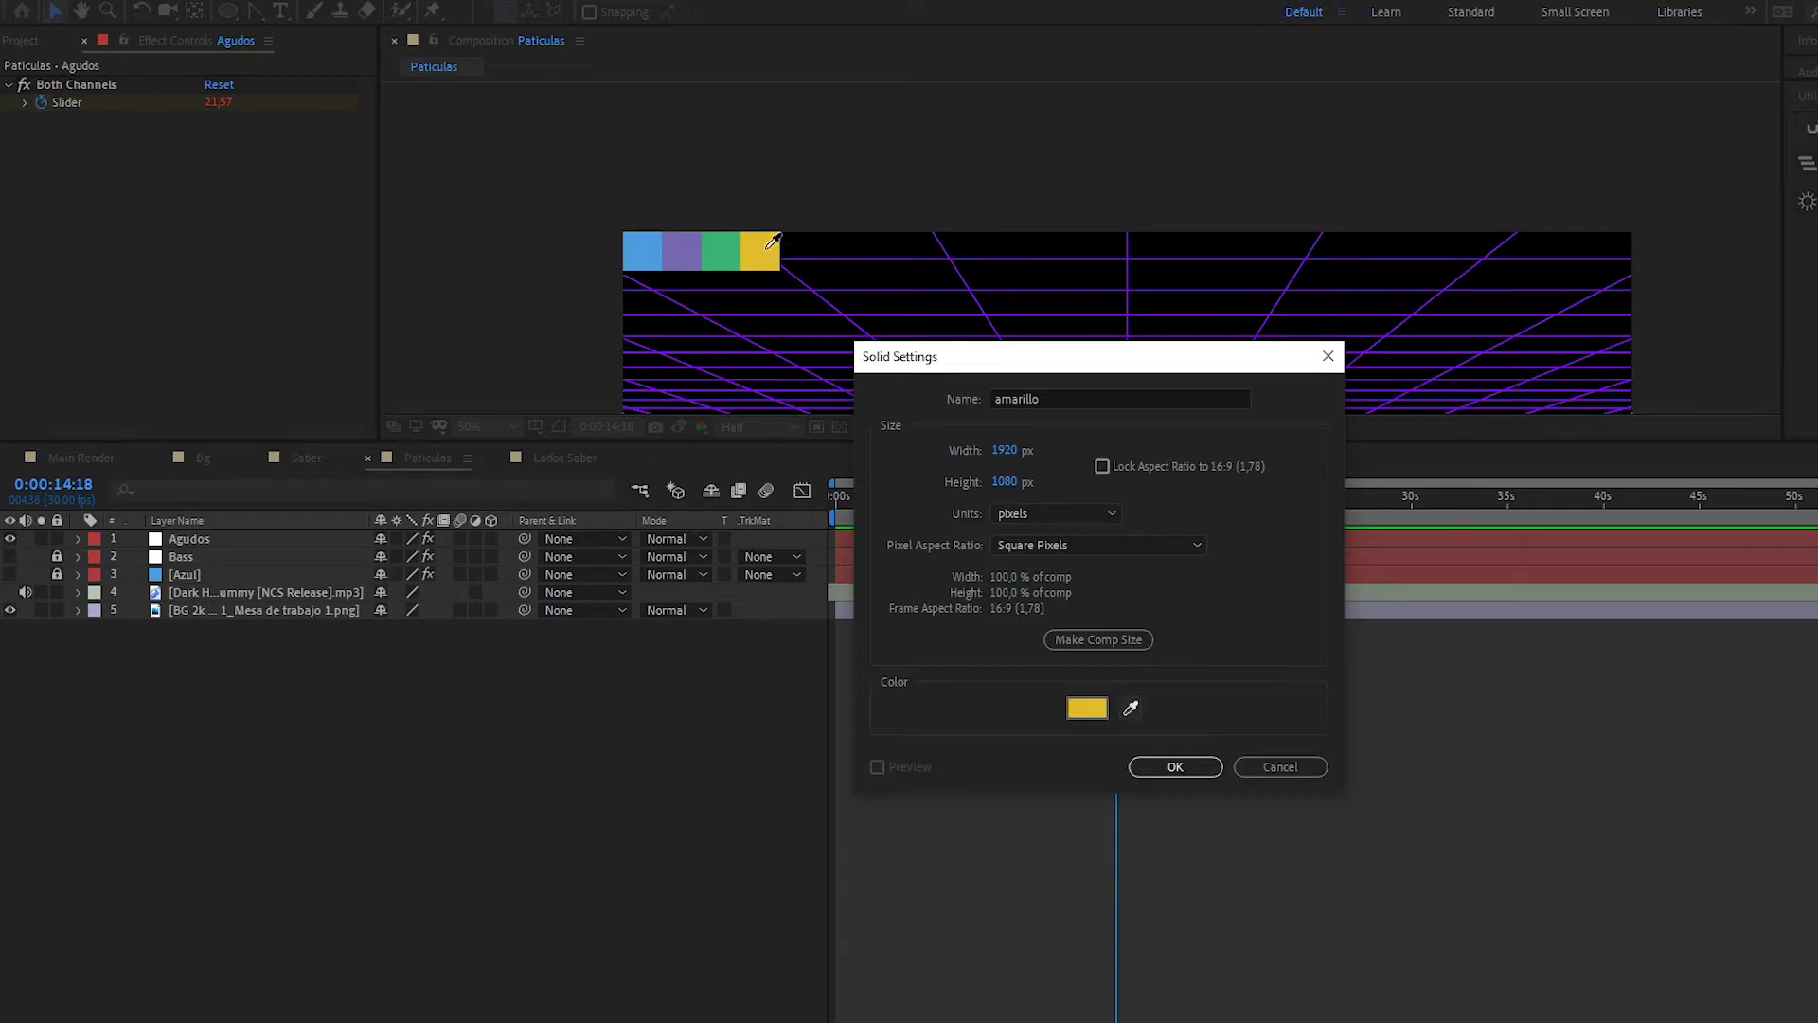
left_click(768, 251)
left_click(1174, 765)
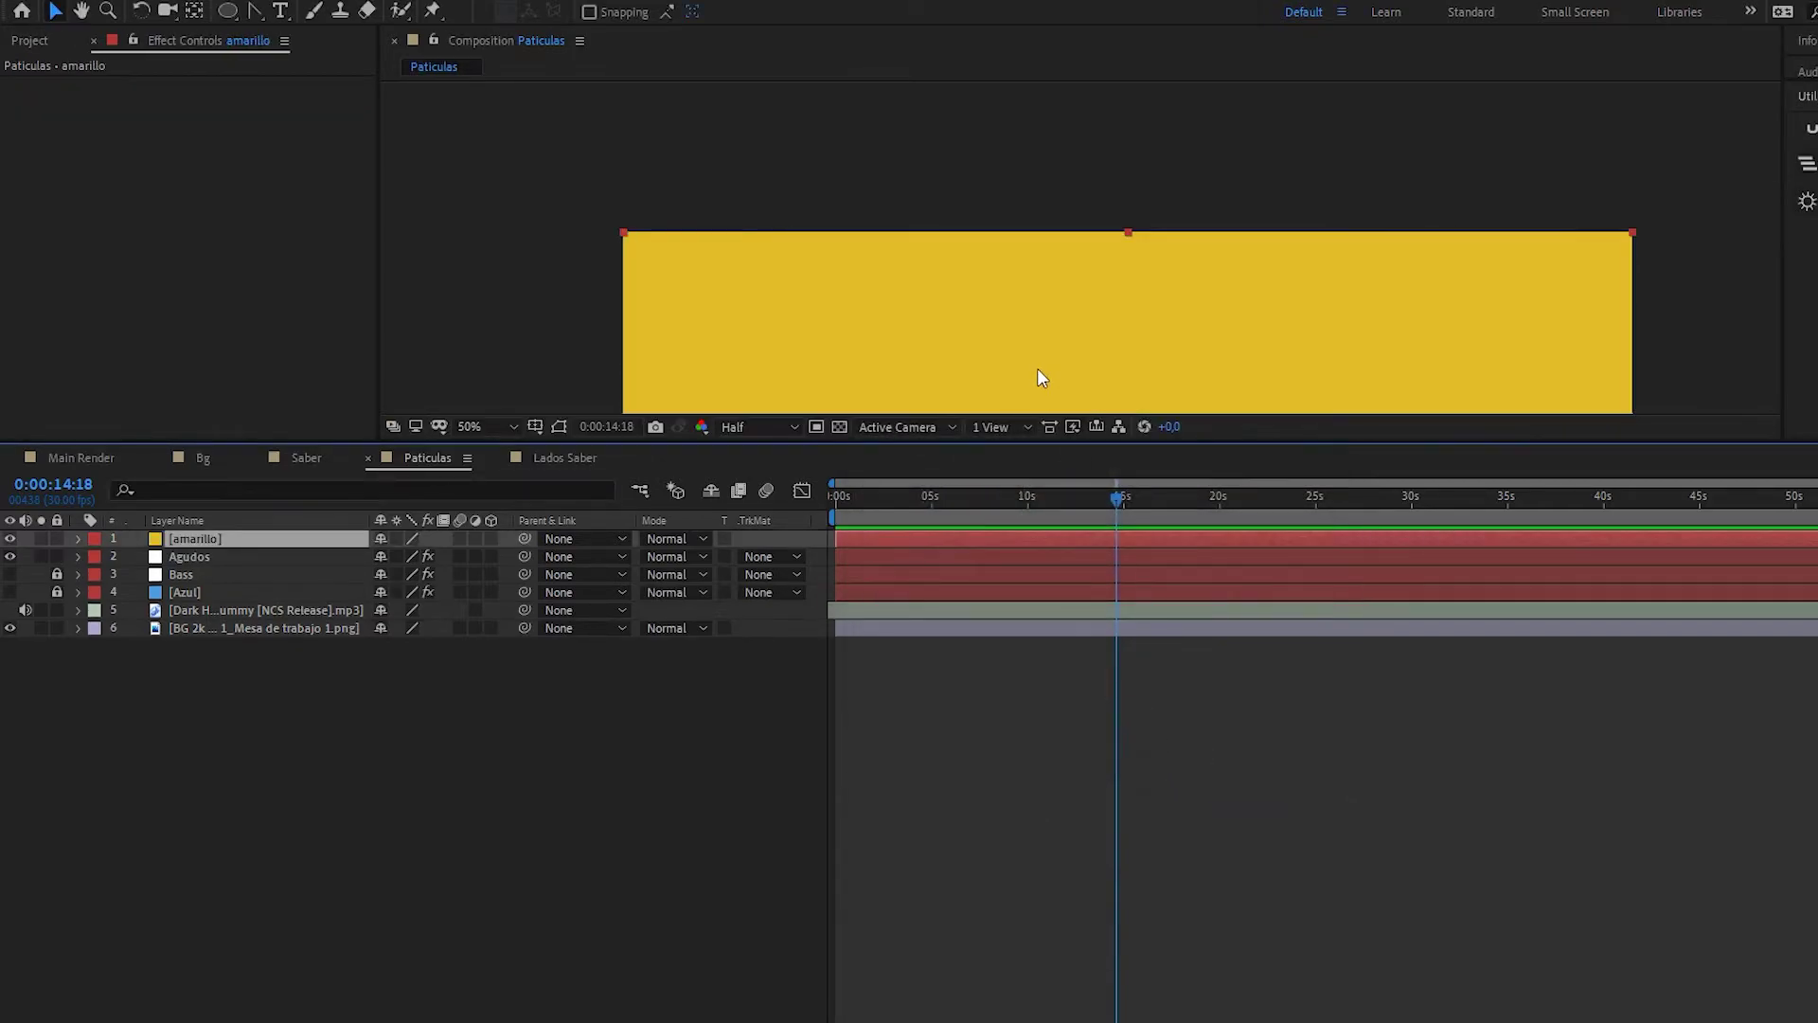
- Apply CC Snowfall with Flakes 750, Size 5, Spread 45, and Composite With Original off
key("ctrl+space")
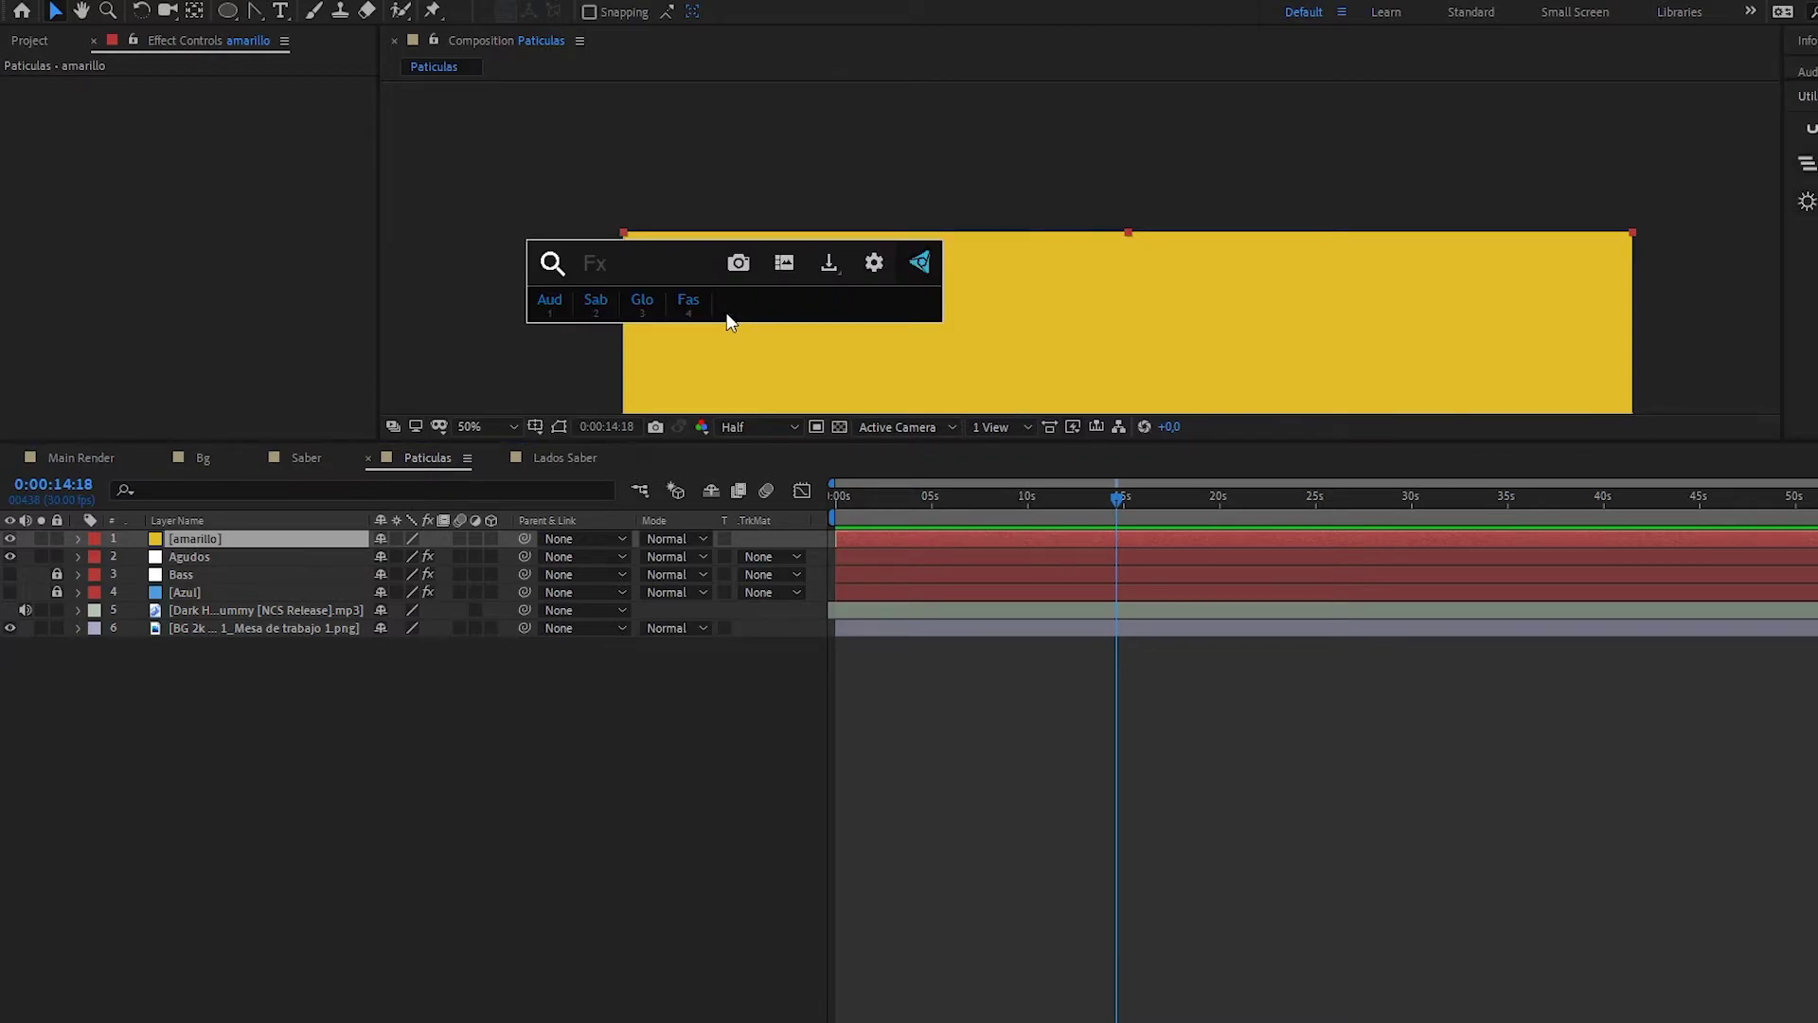
type("cc sn")
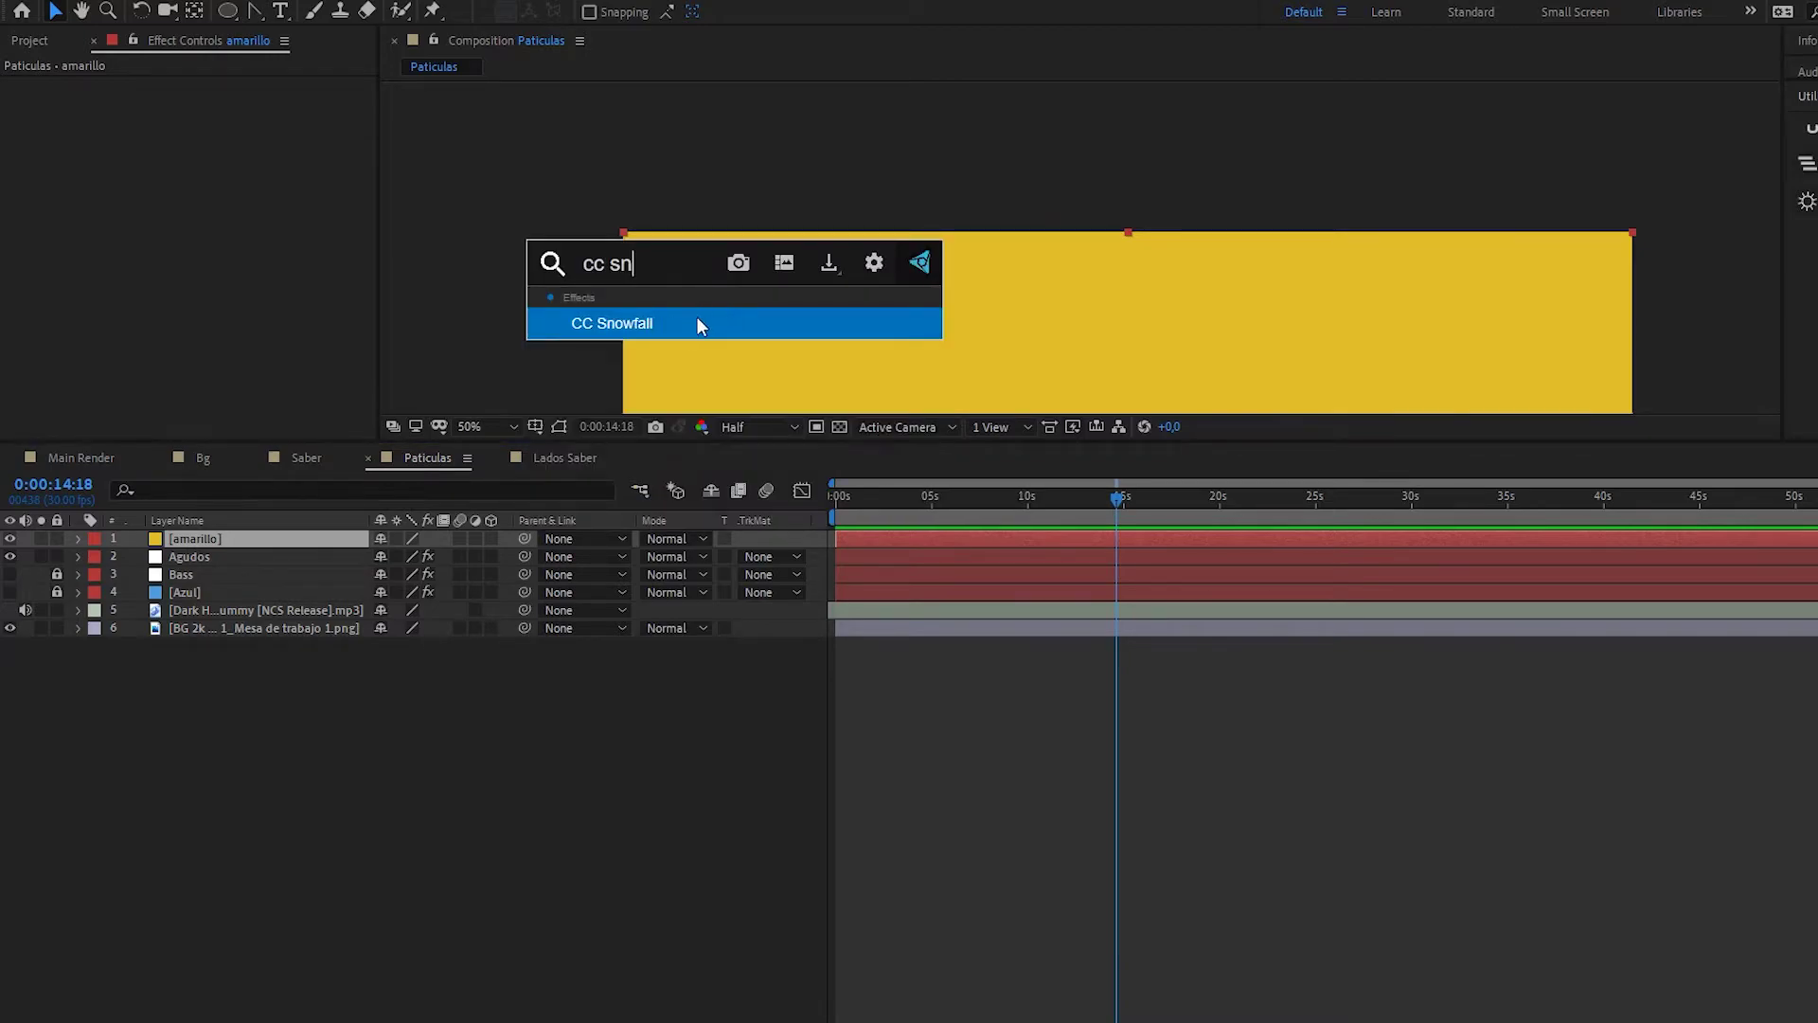
left_click(699, 319)
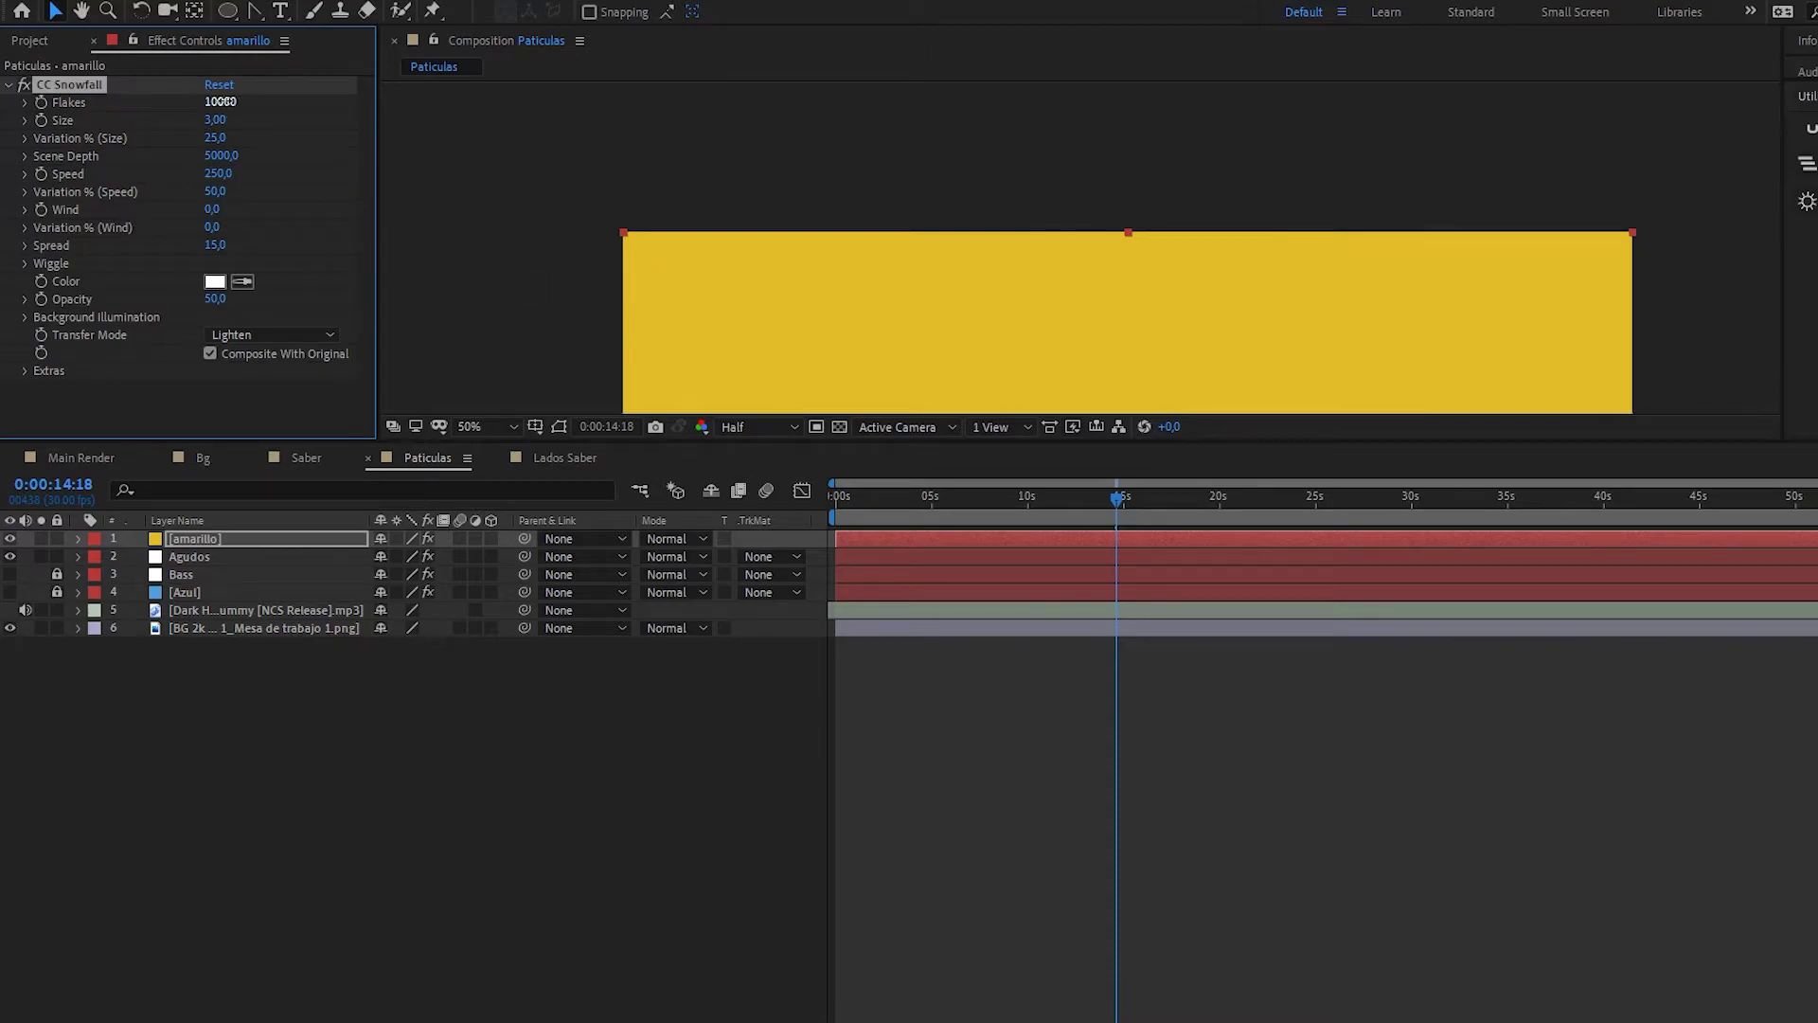
left_click(222, 100)
type("750")
left_click(216, 121)
type("5")
key("Return")
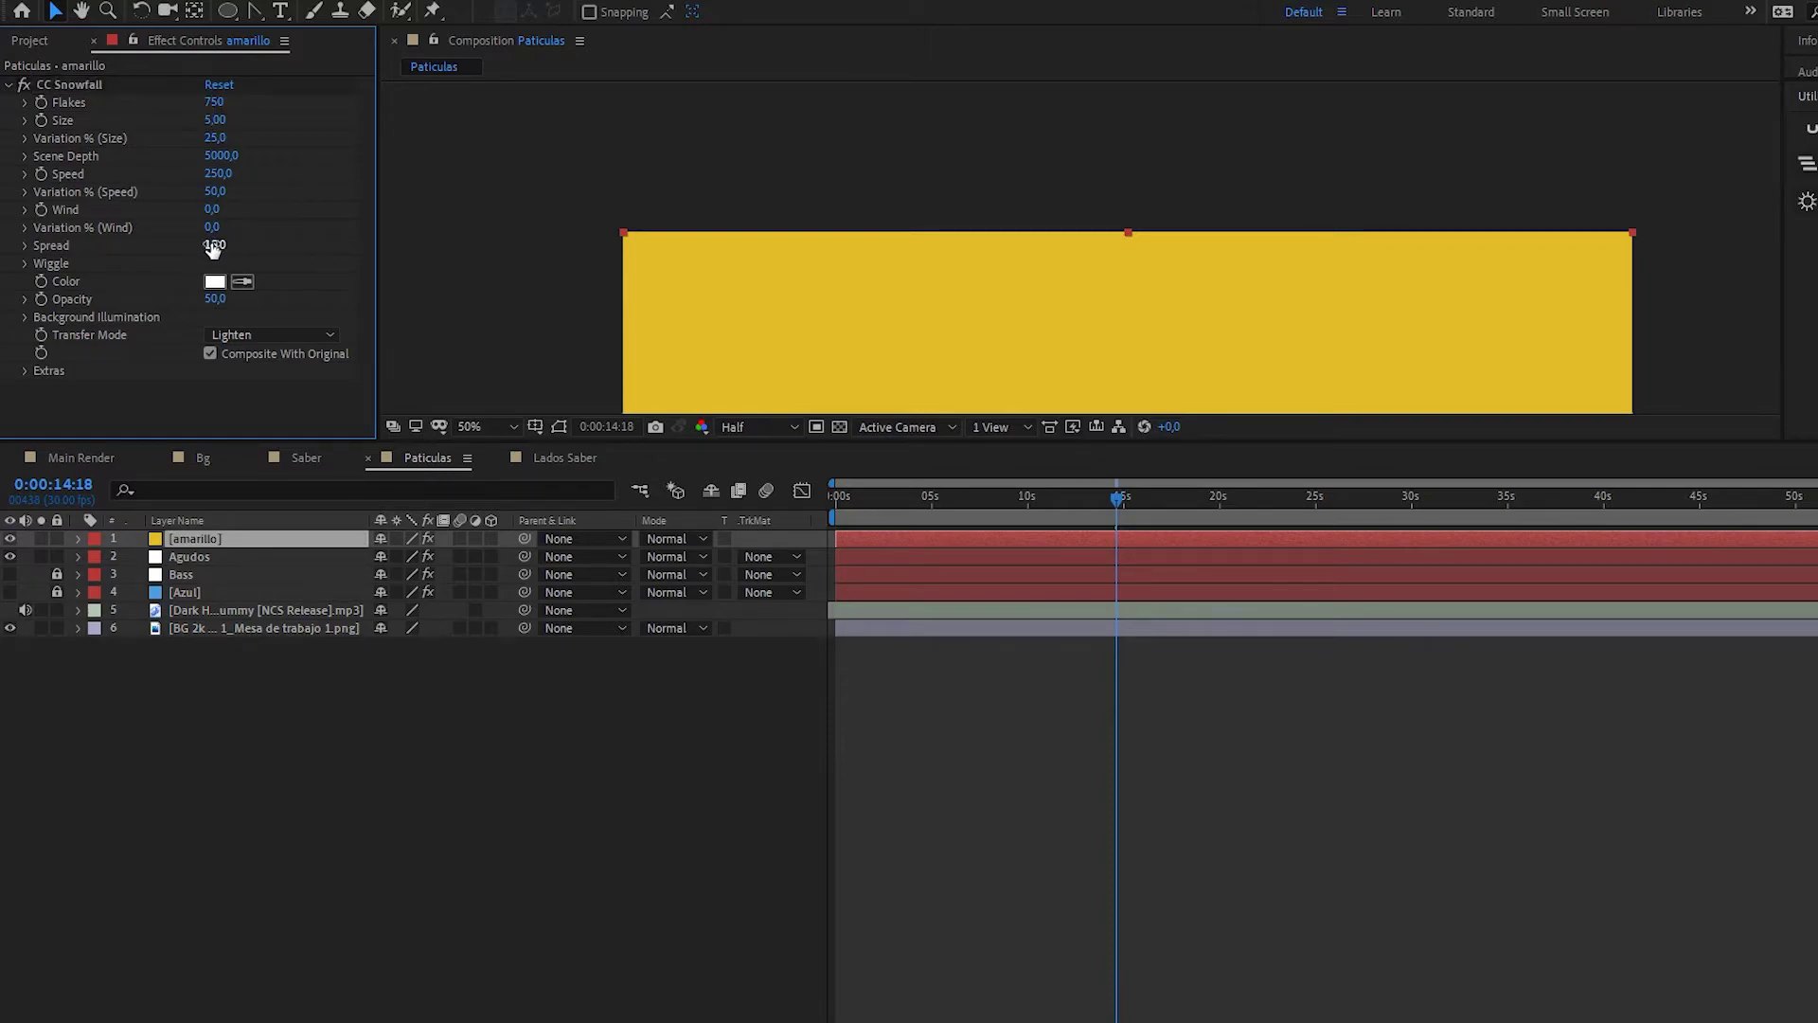
left_click(216, 245)
type("45")
key("Return")
left_click(210, 354)
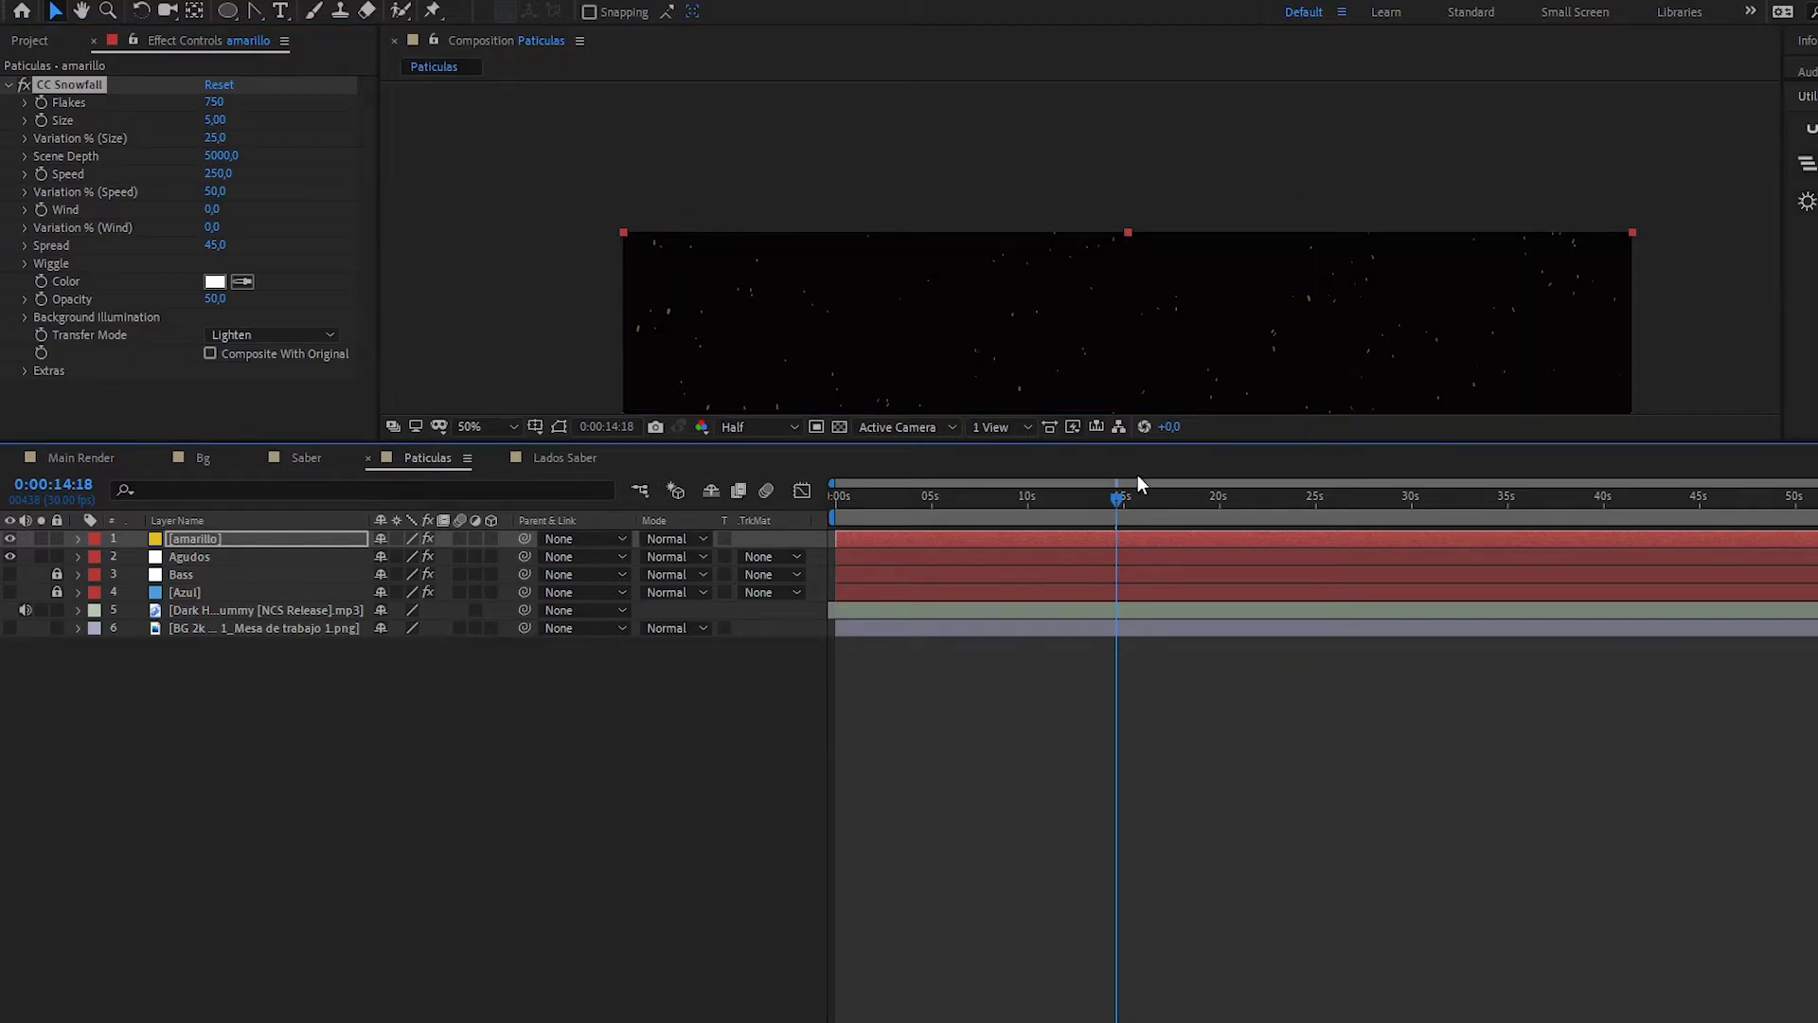
- Move Agudos above amarillo and reveal its Slider and amarillo's CC Snowfall properties
left_click_drag(190, 557, 242, 531)
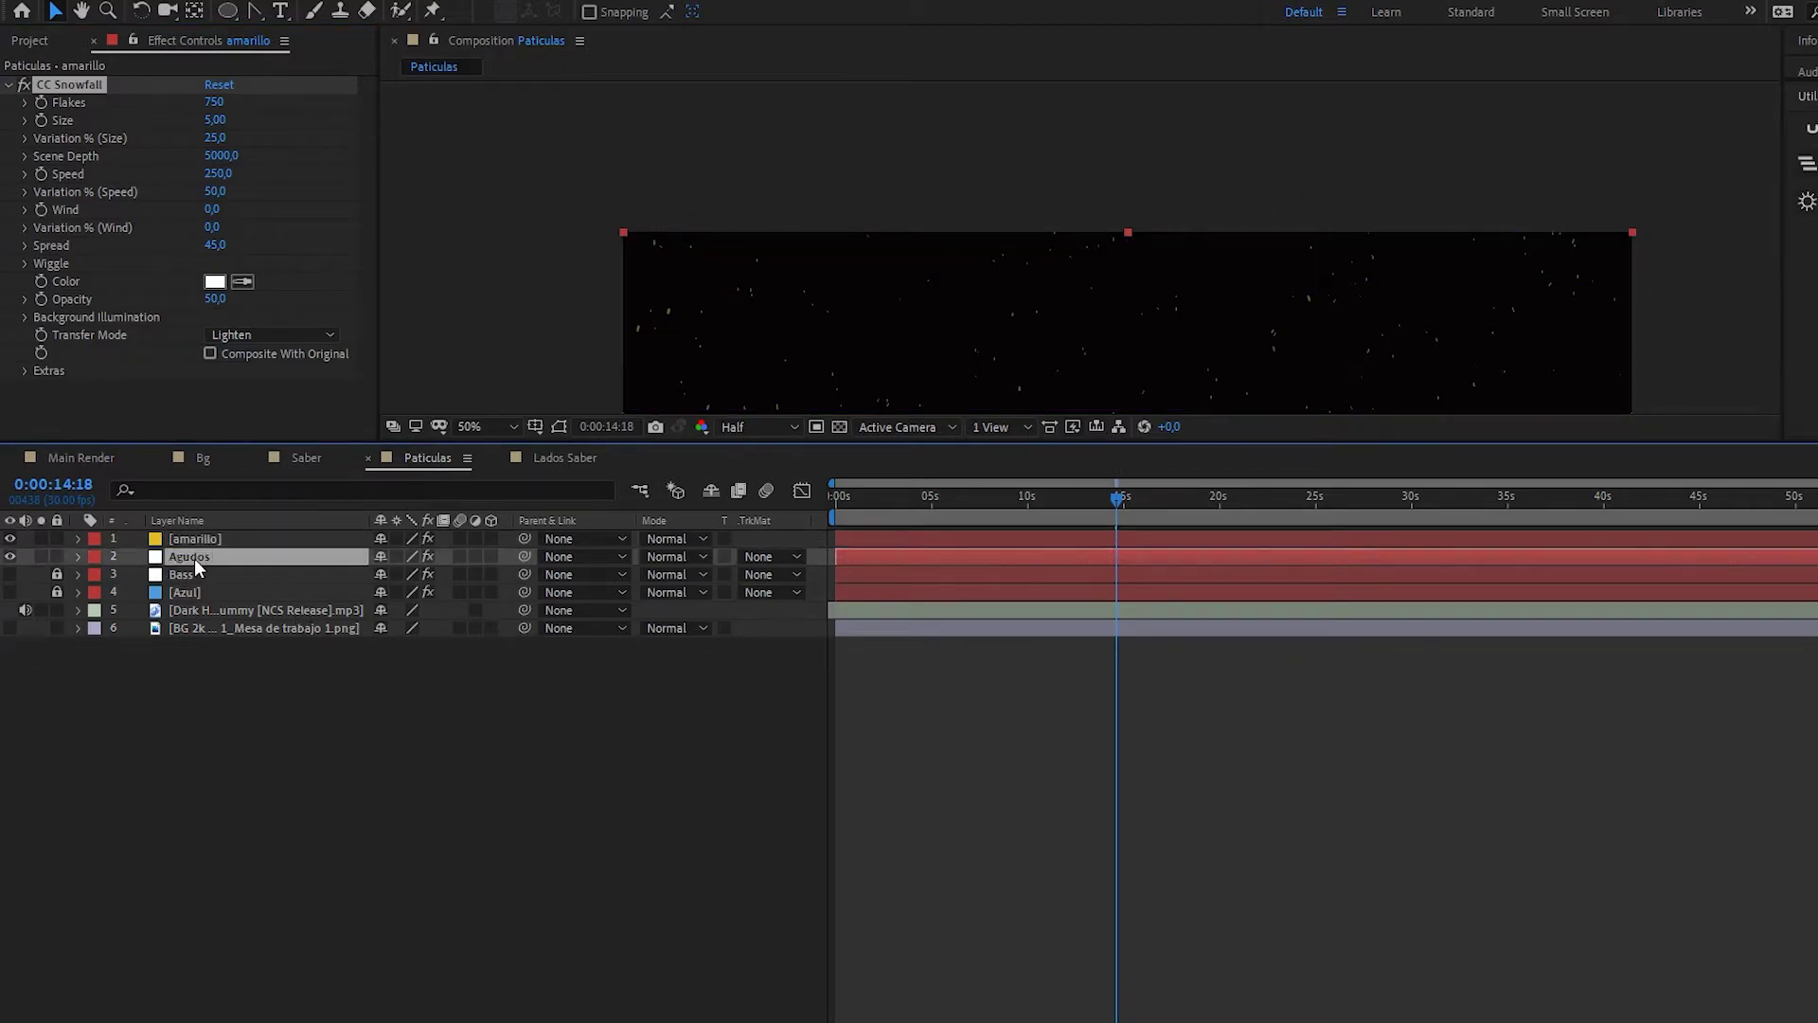
key("ctrl+grave")
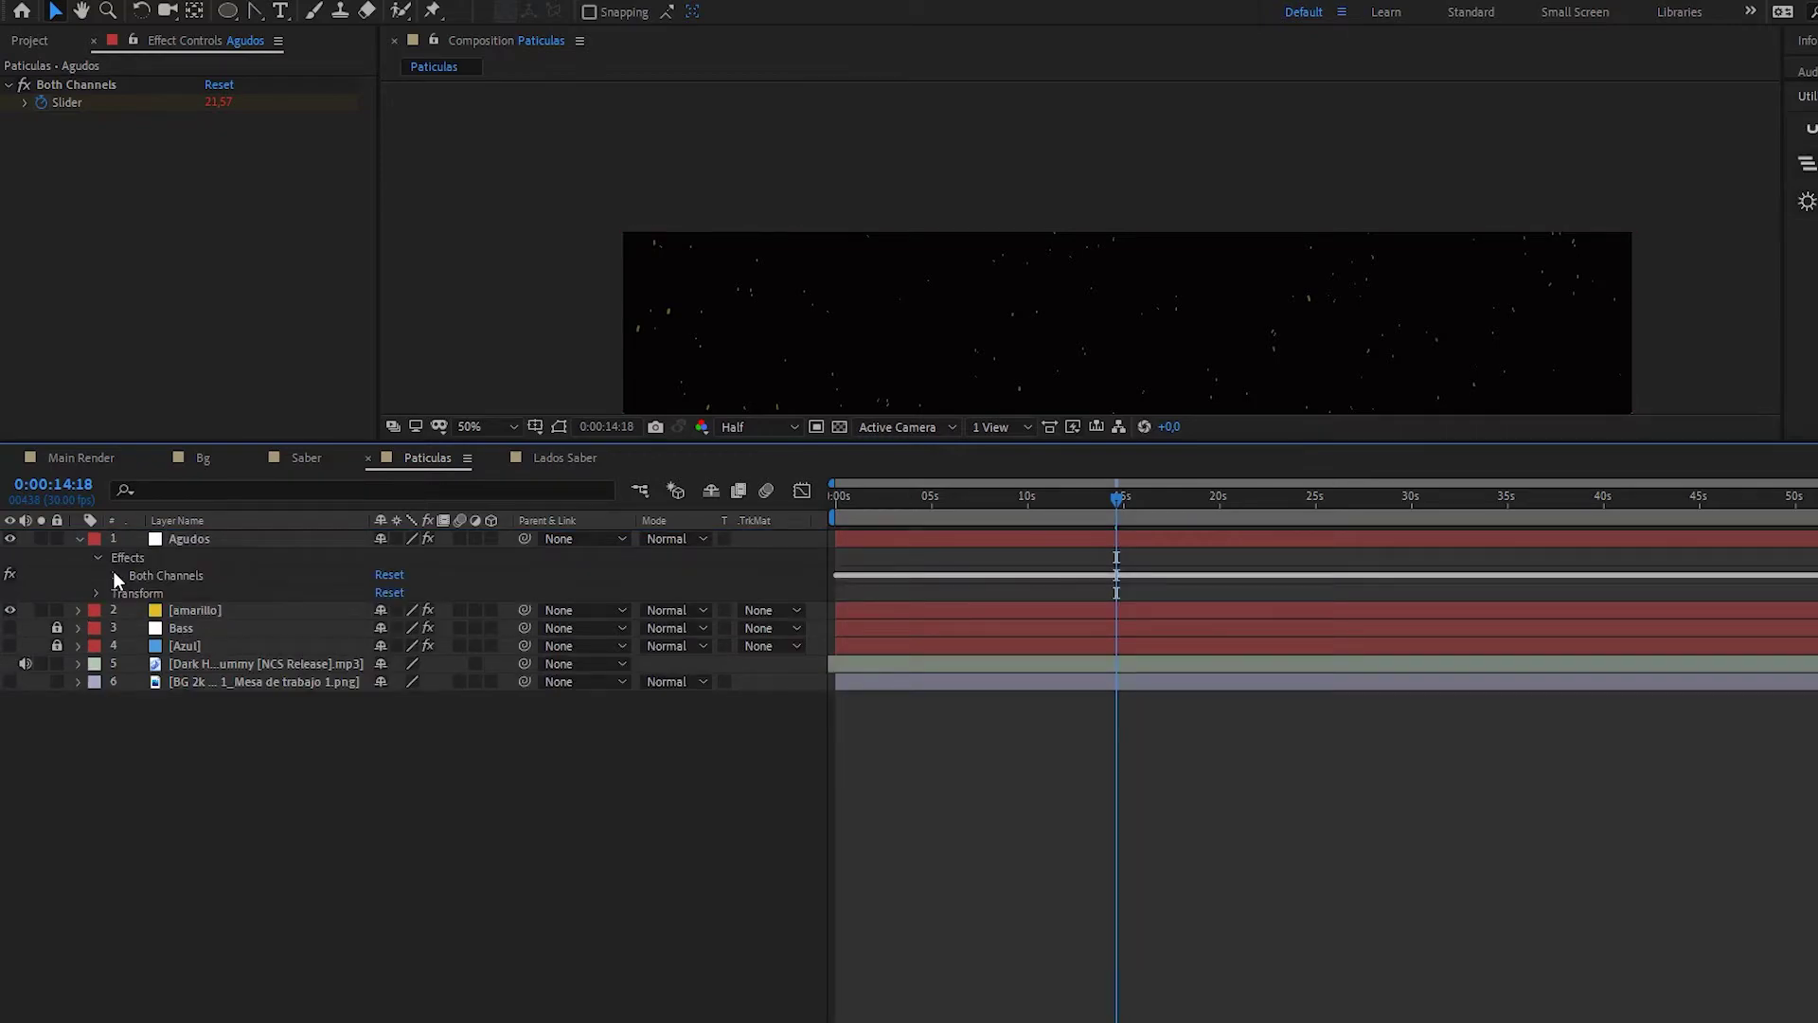
left_click(116, 574)
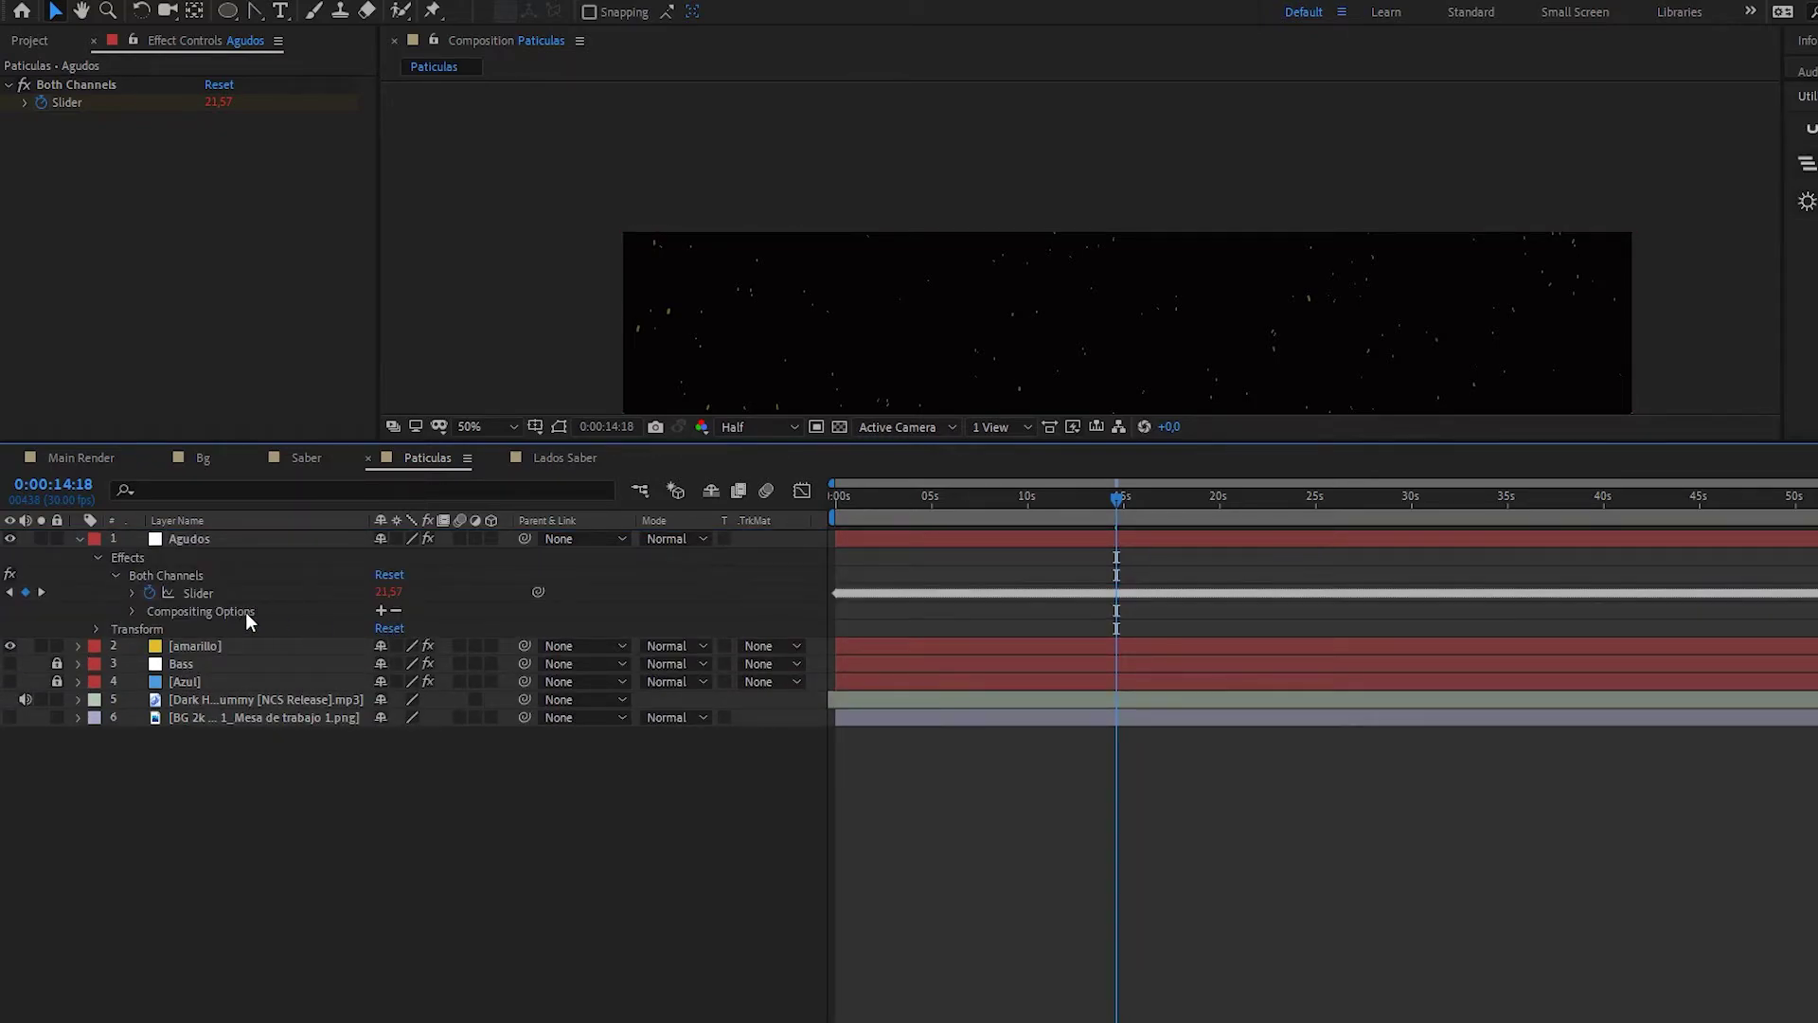
left_click(78, 645)
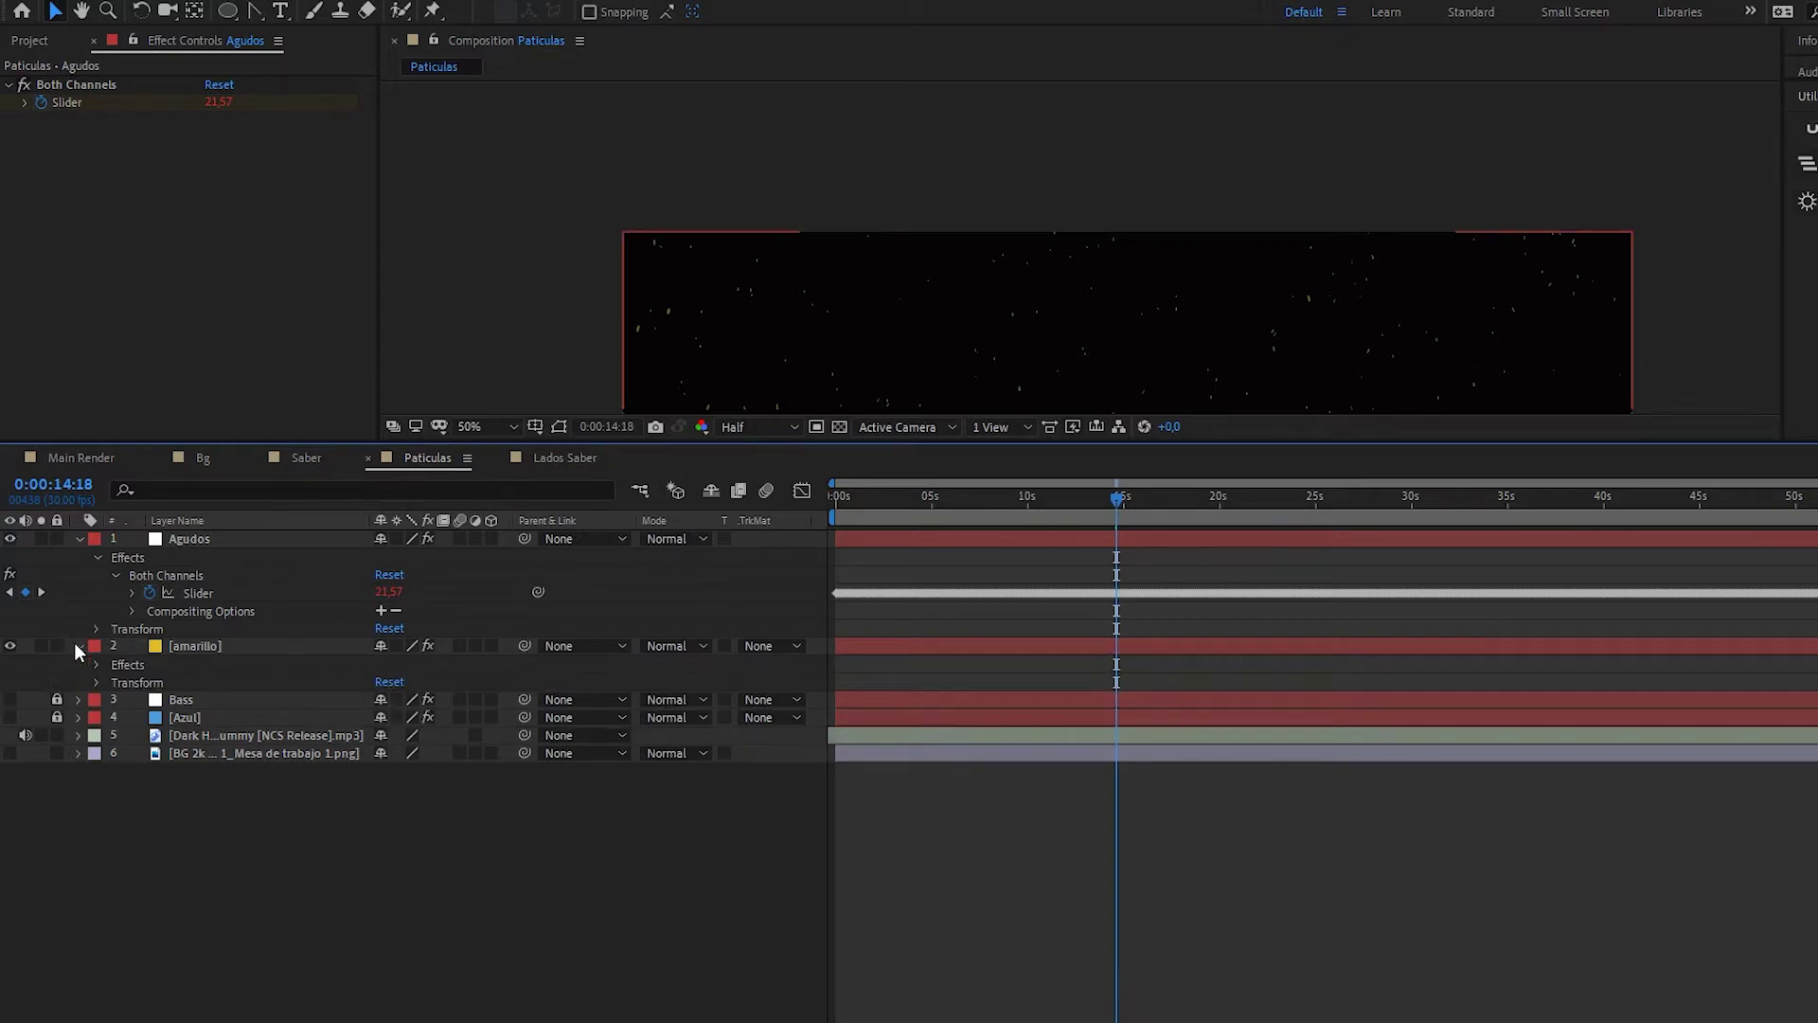
left_click(94, 662)
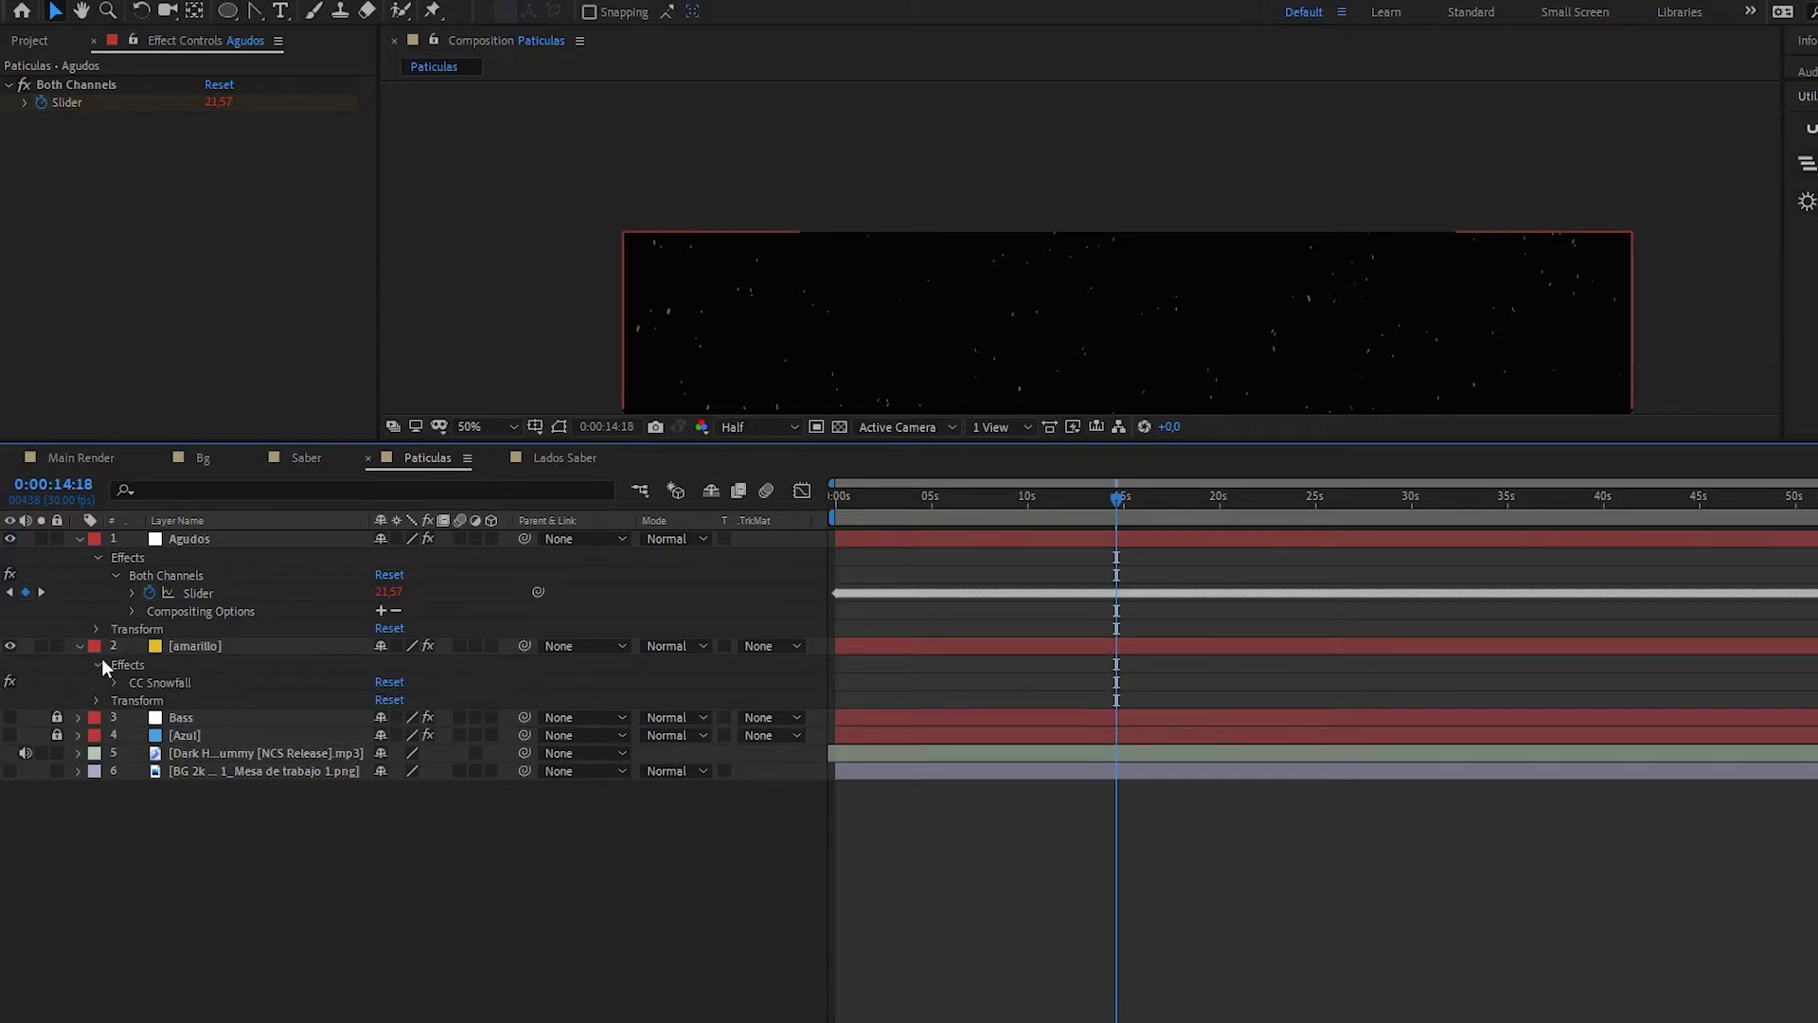
left_click(111, 681)
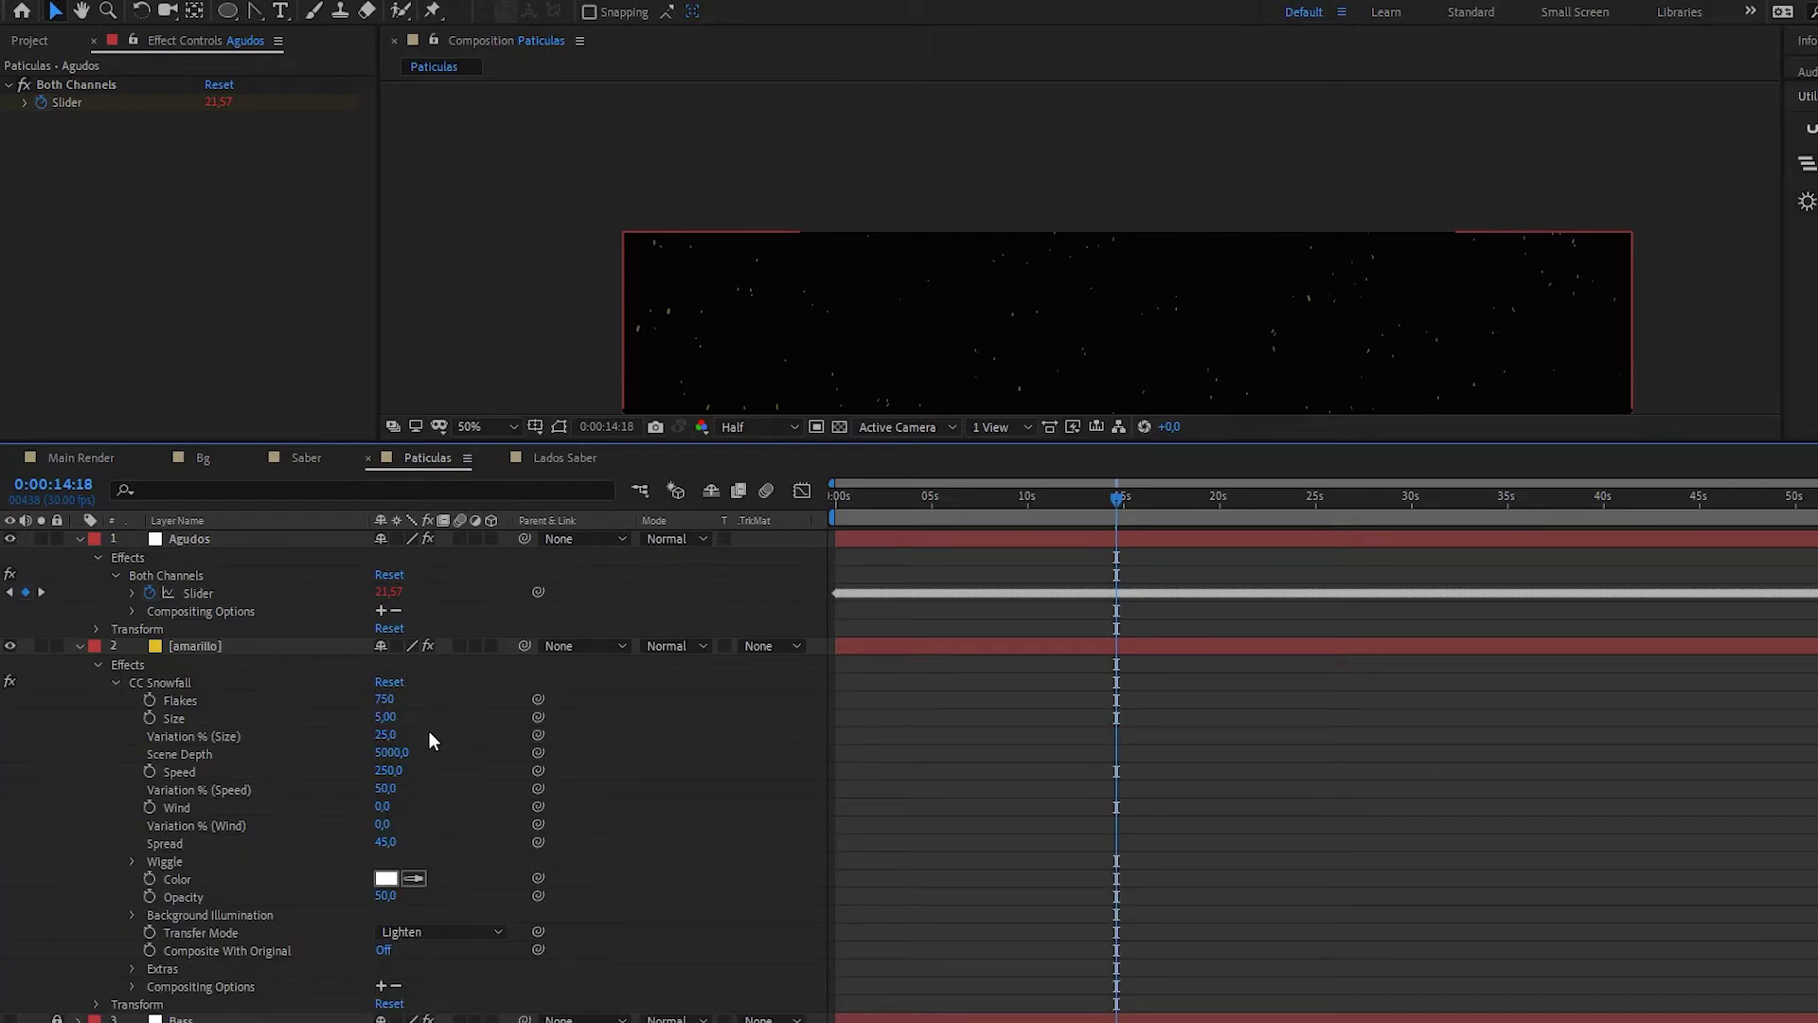
- Drive snowfall Speed from the Agudos slider with linear(o,45,55,100,700) and copy the expression
left_click(149, 770, "alt")
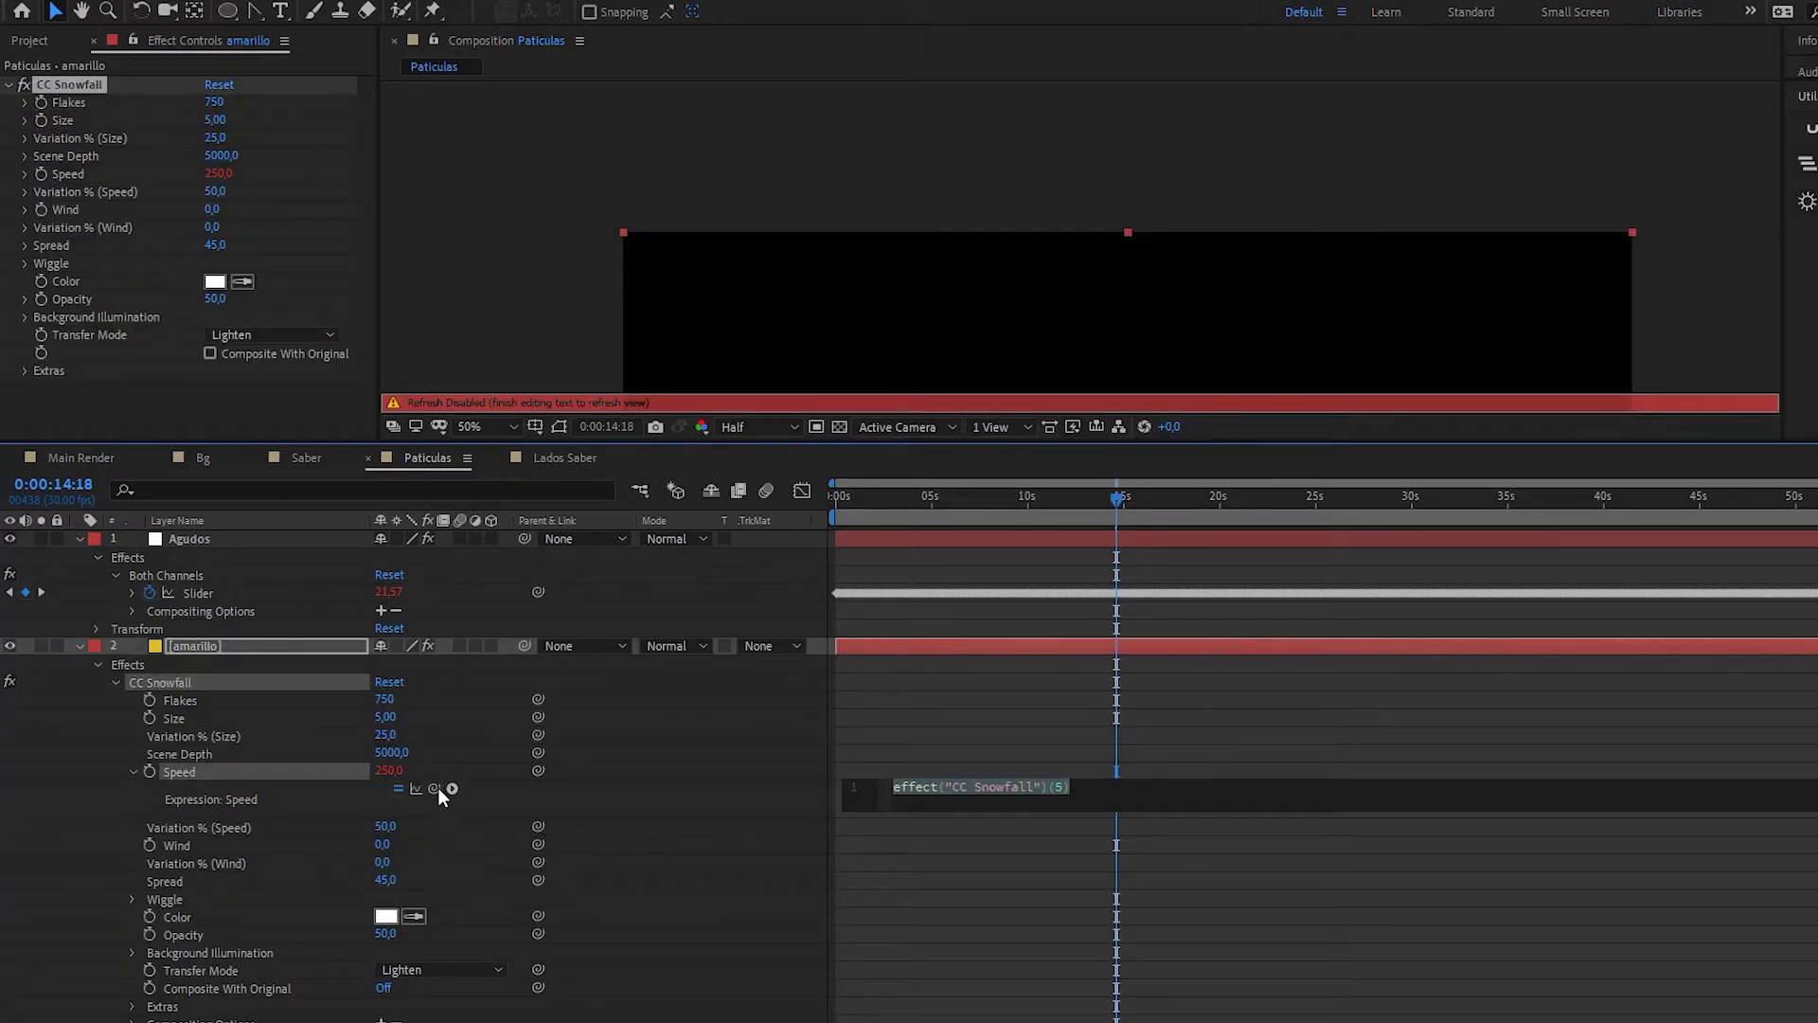
left_click_drag(434, 788, 216, 593)
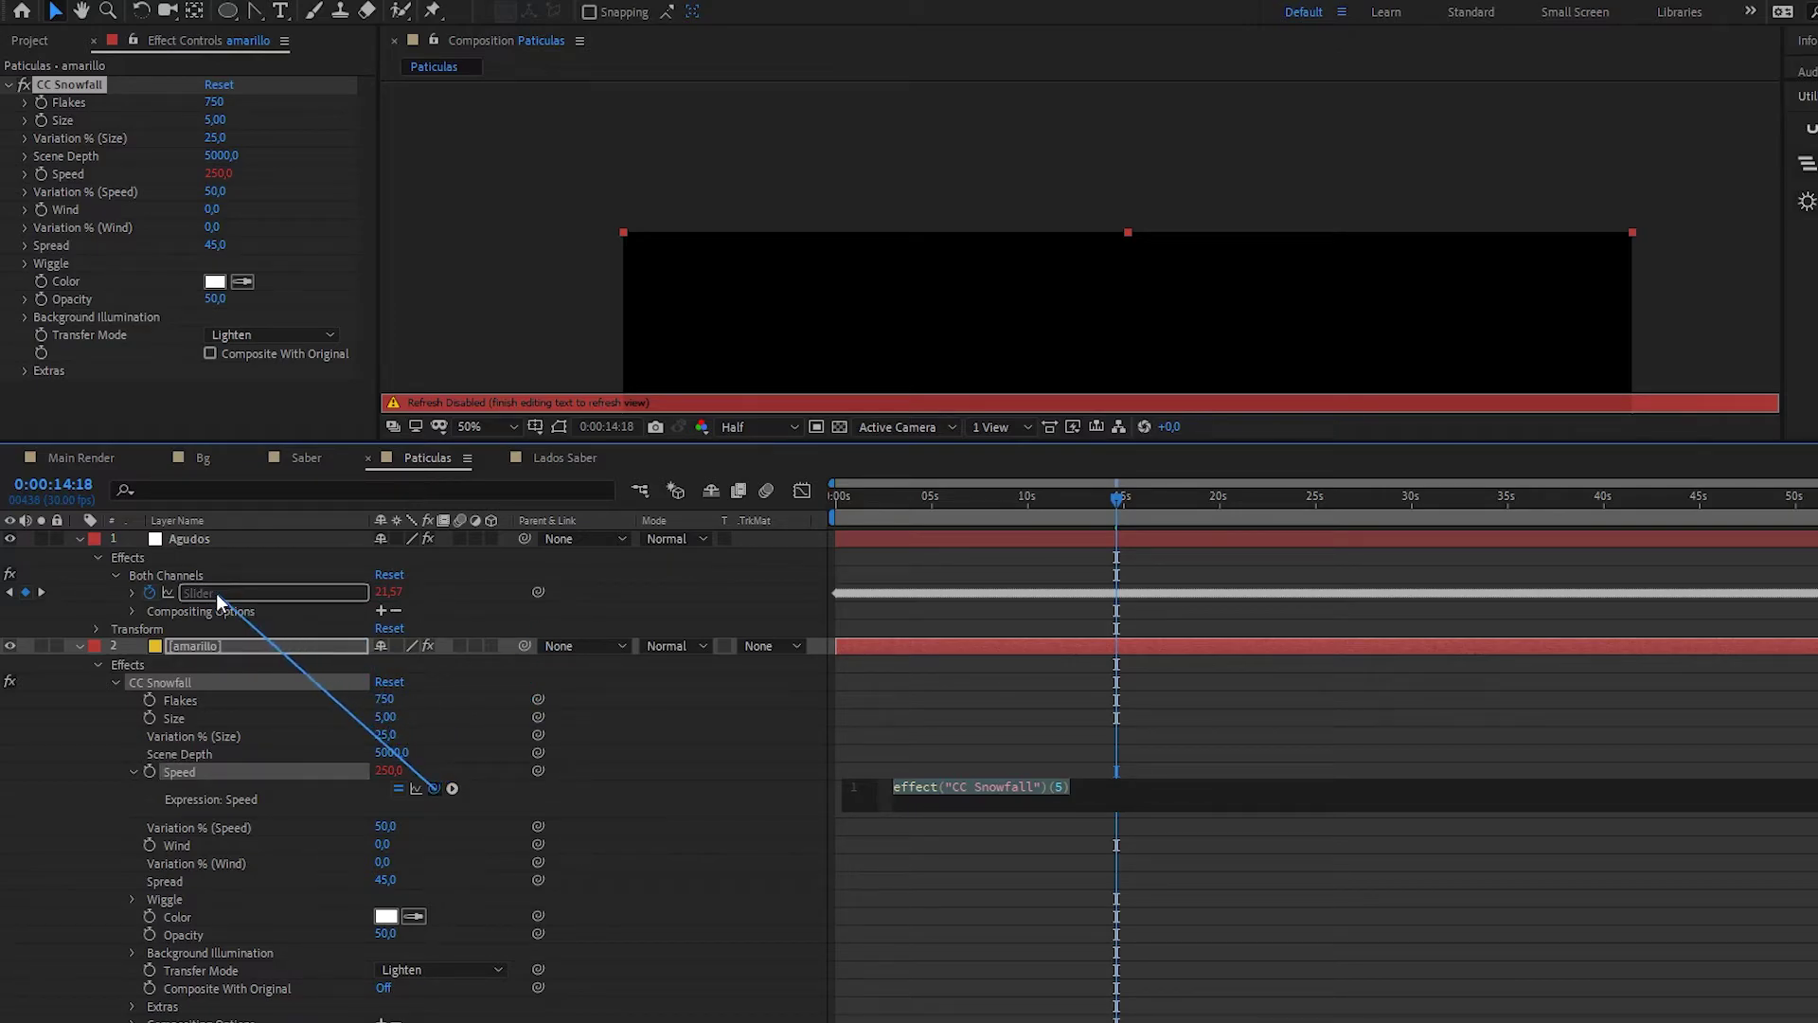
left_click_drag(216, 592, 215, 593)
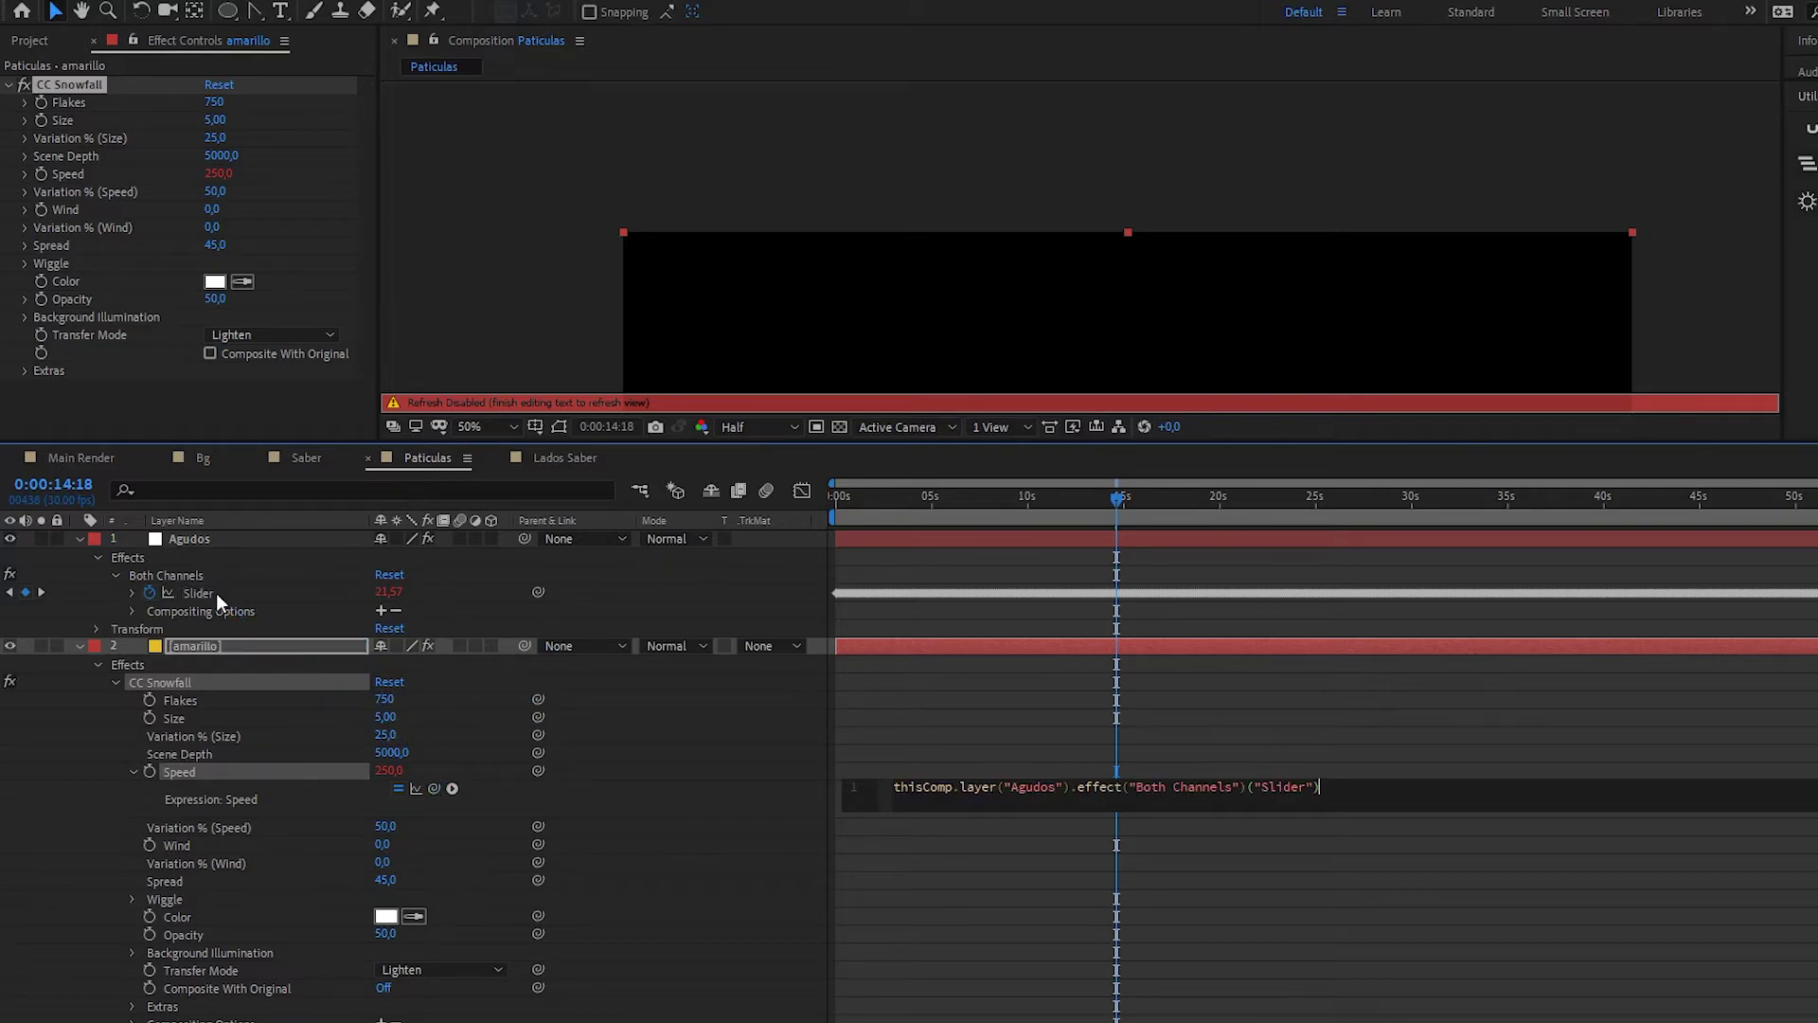
type("var o =")
key("End")
key("Return")
type("linear(o.")
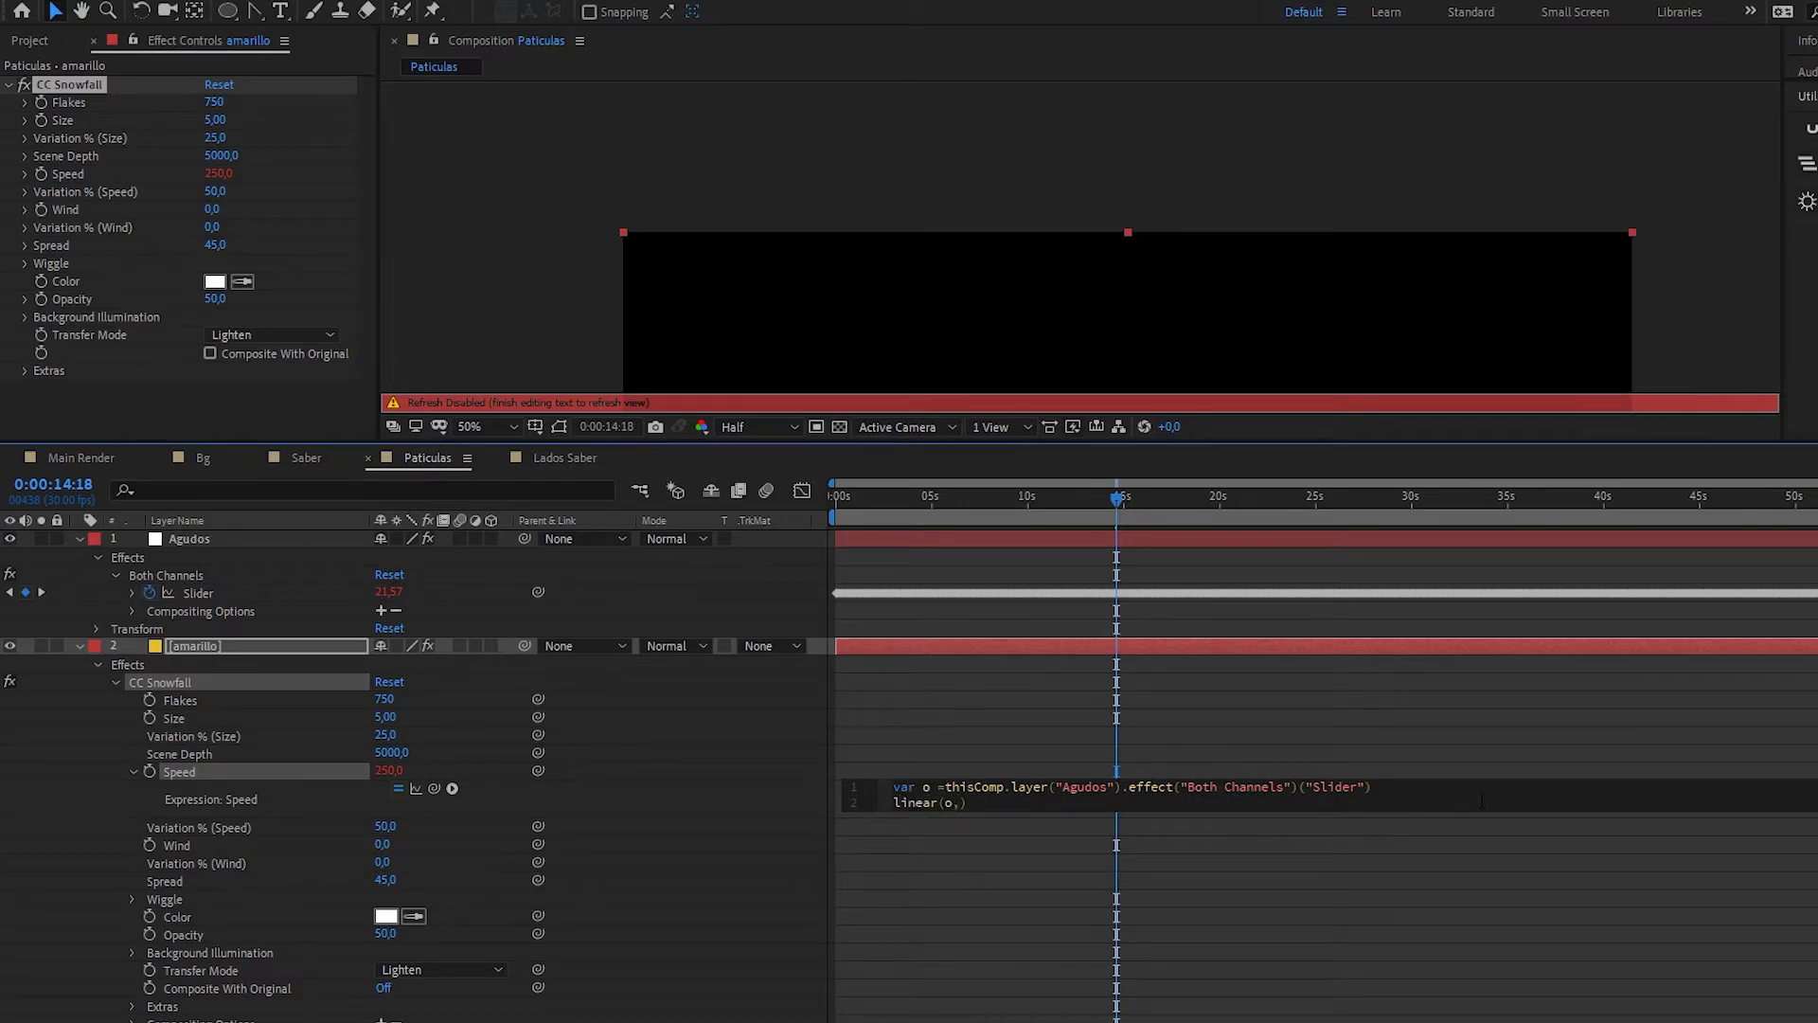
type("45")
type(",")
type("55,")
type("1")
type("00,7")
type("0")
type("0")
left_click(1077, 842)
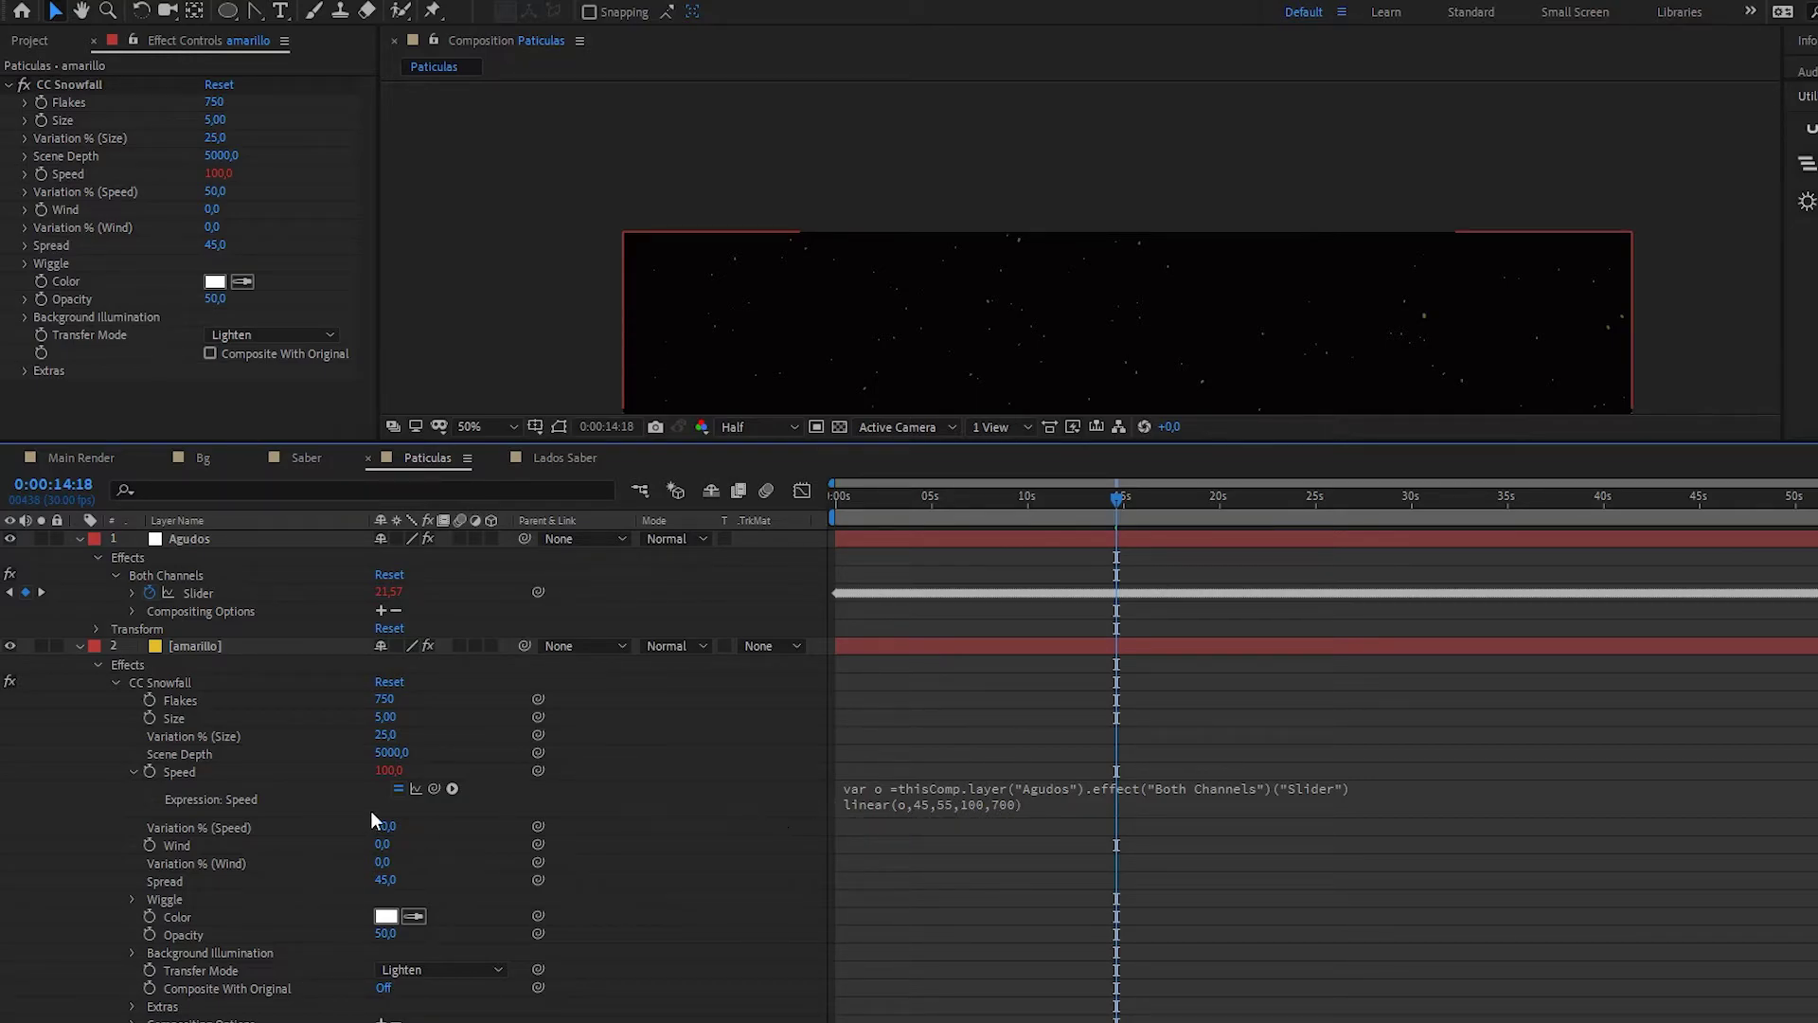
left_click(1006, 800)
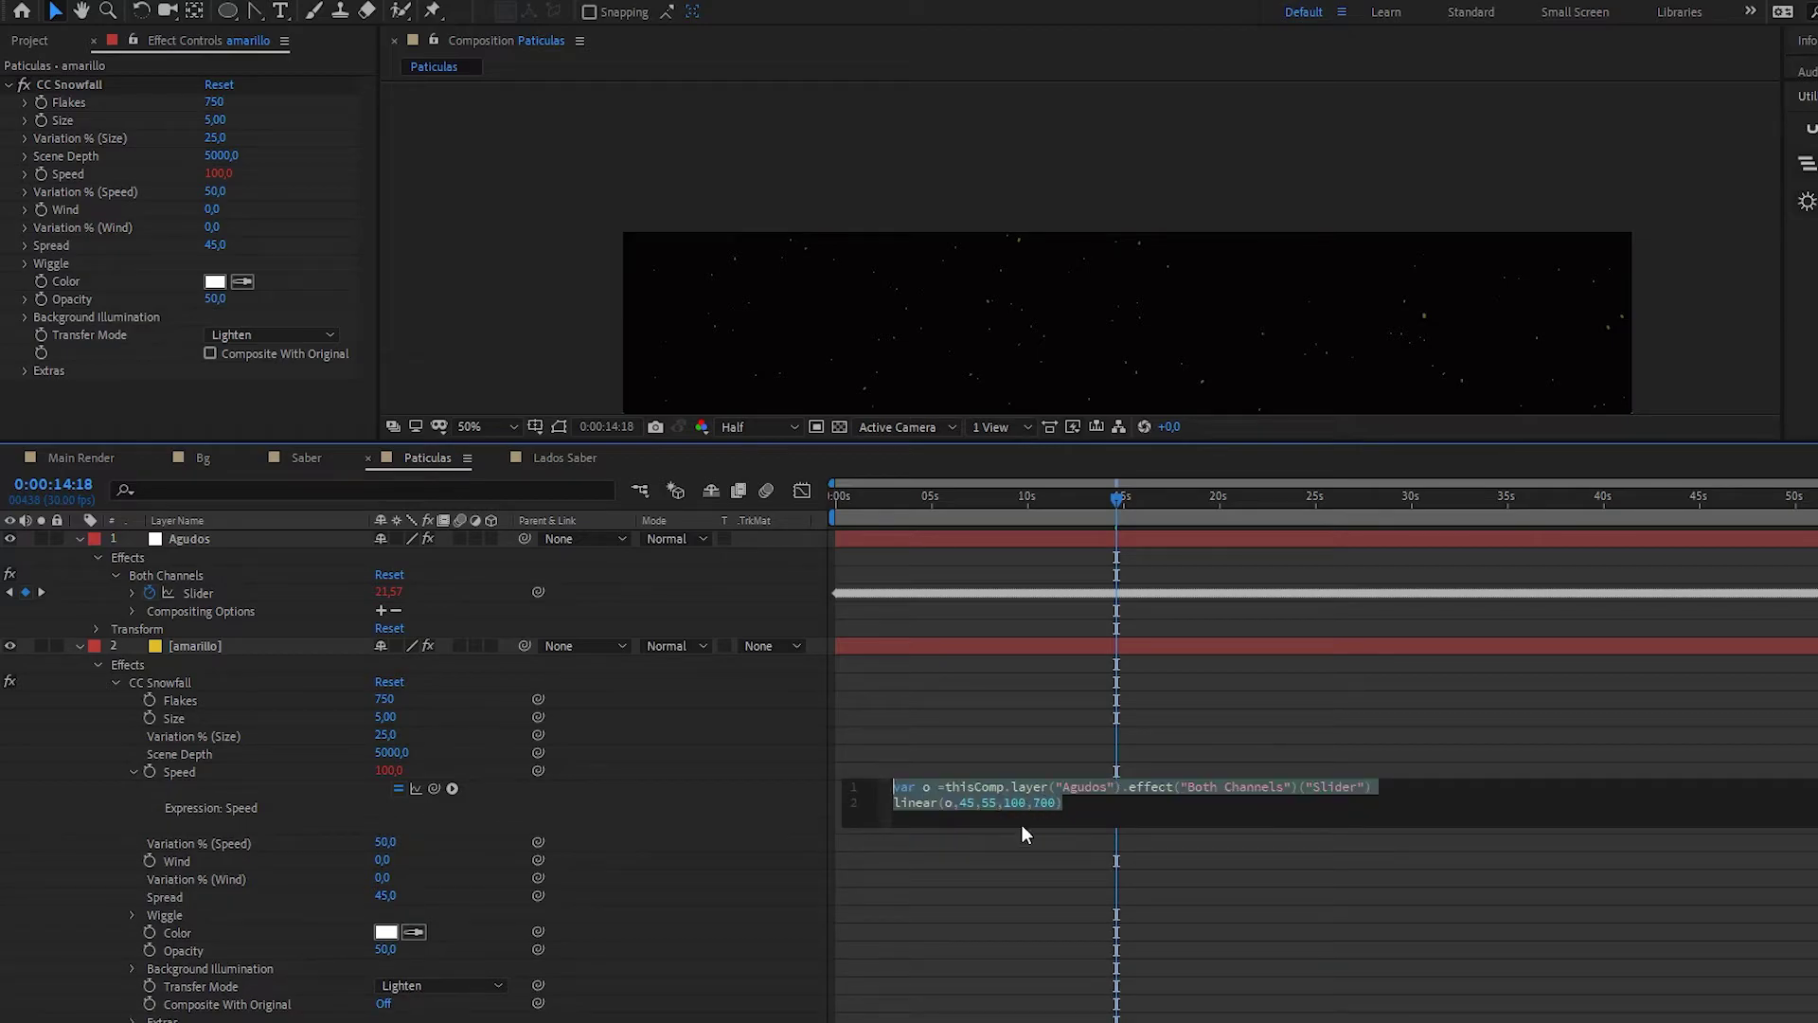
left_click(993, 890)
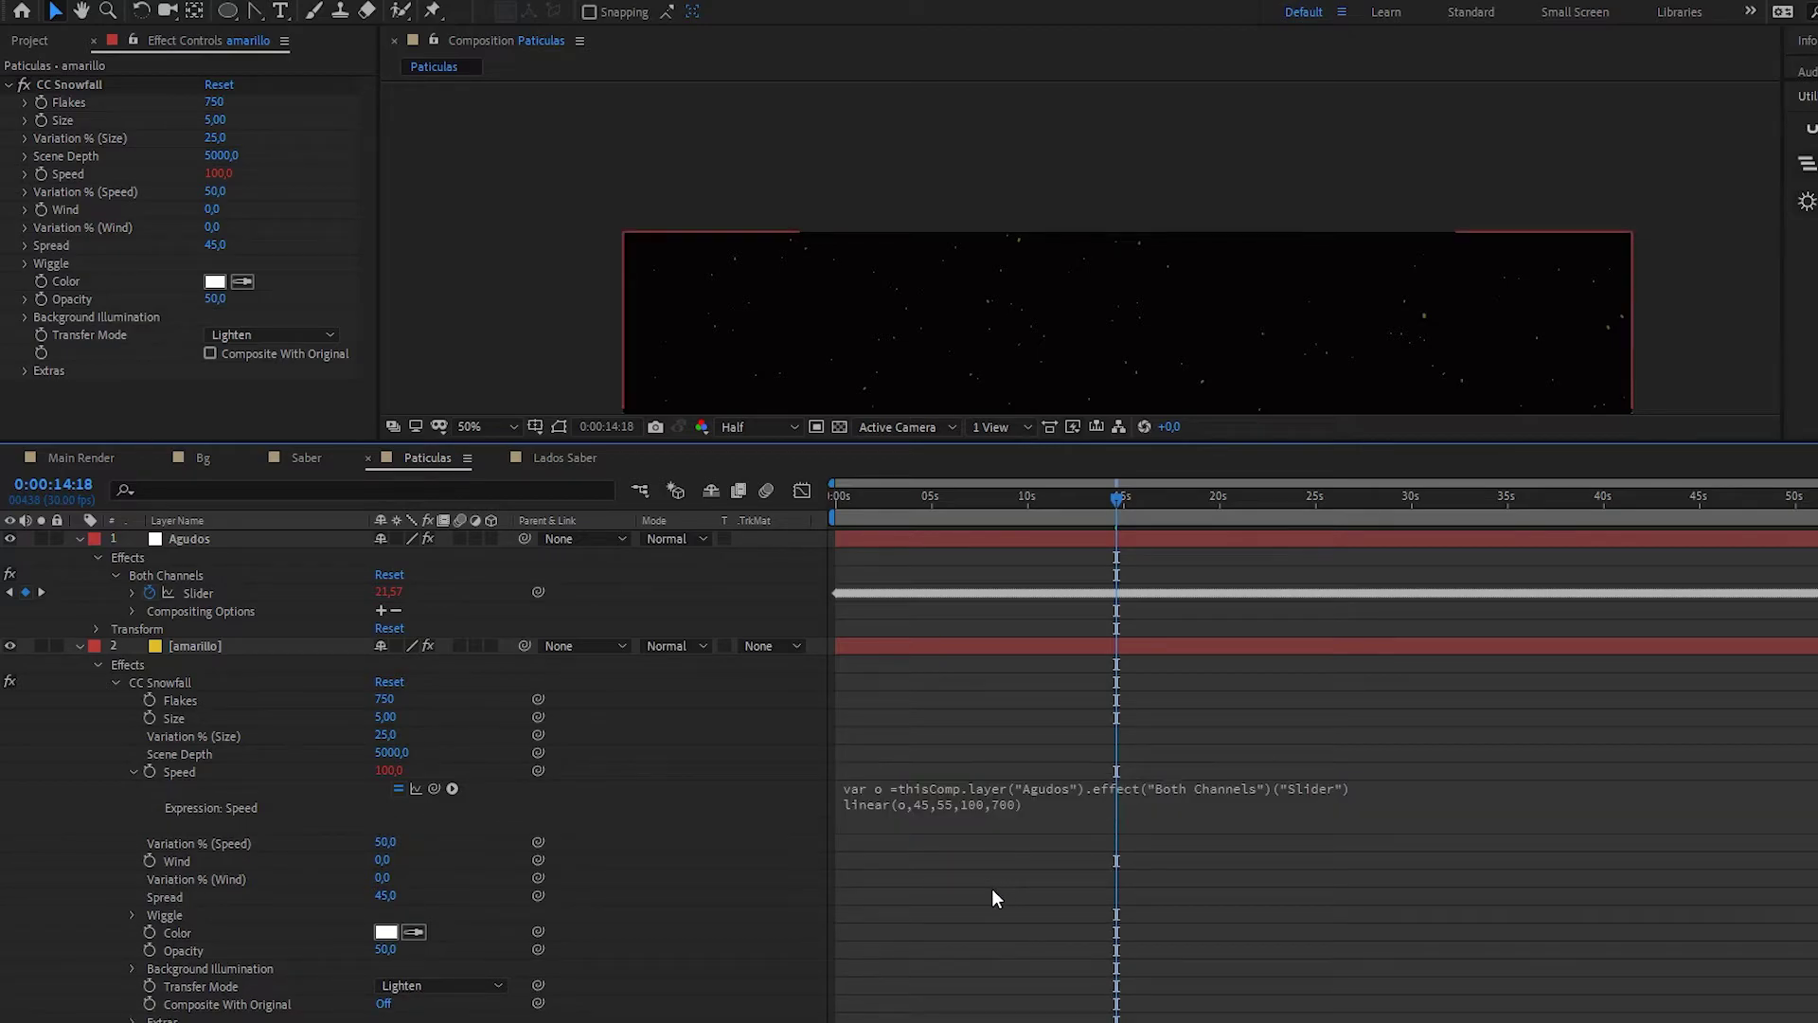
- Link amarillo's snowfall Wind to the Agudos slider using the pasted Speed expression
left_click(150, 858, "alt")
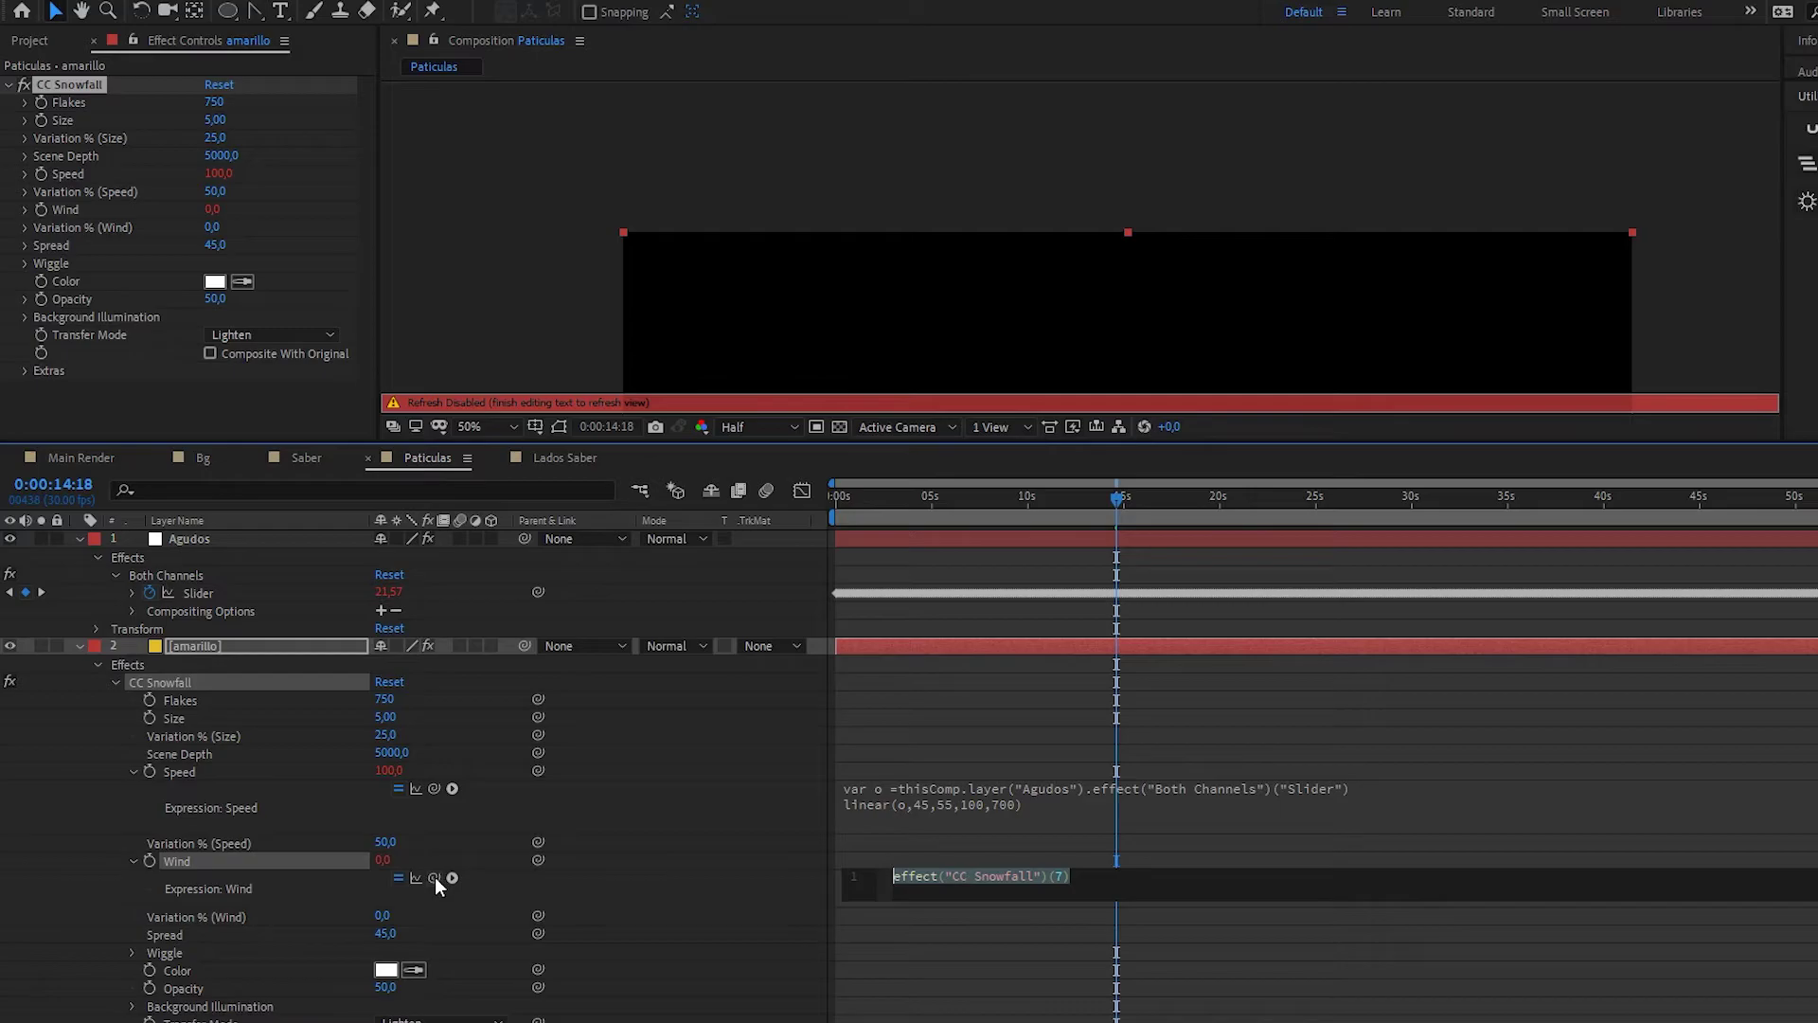
left_click_drag(435, 877, 200, 593)
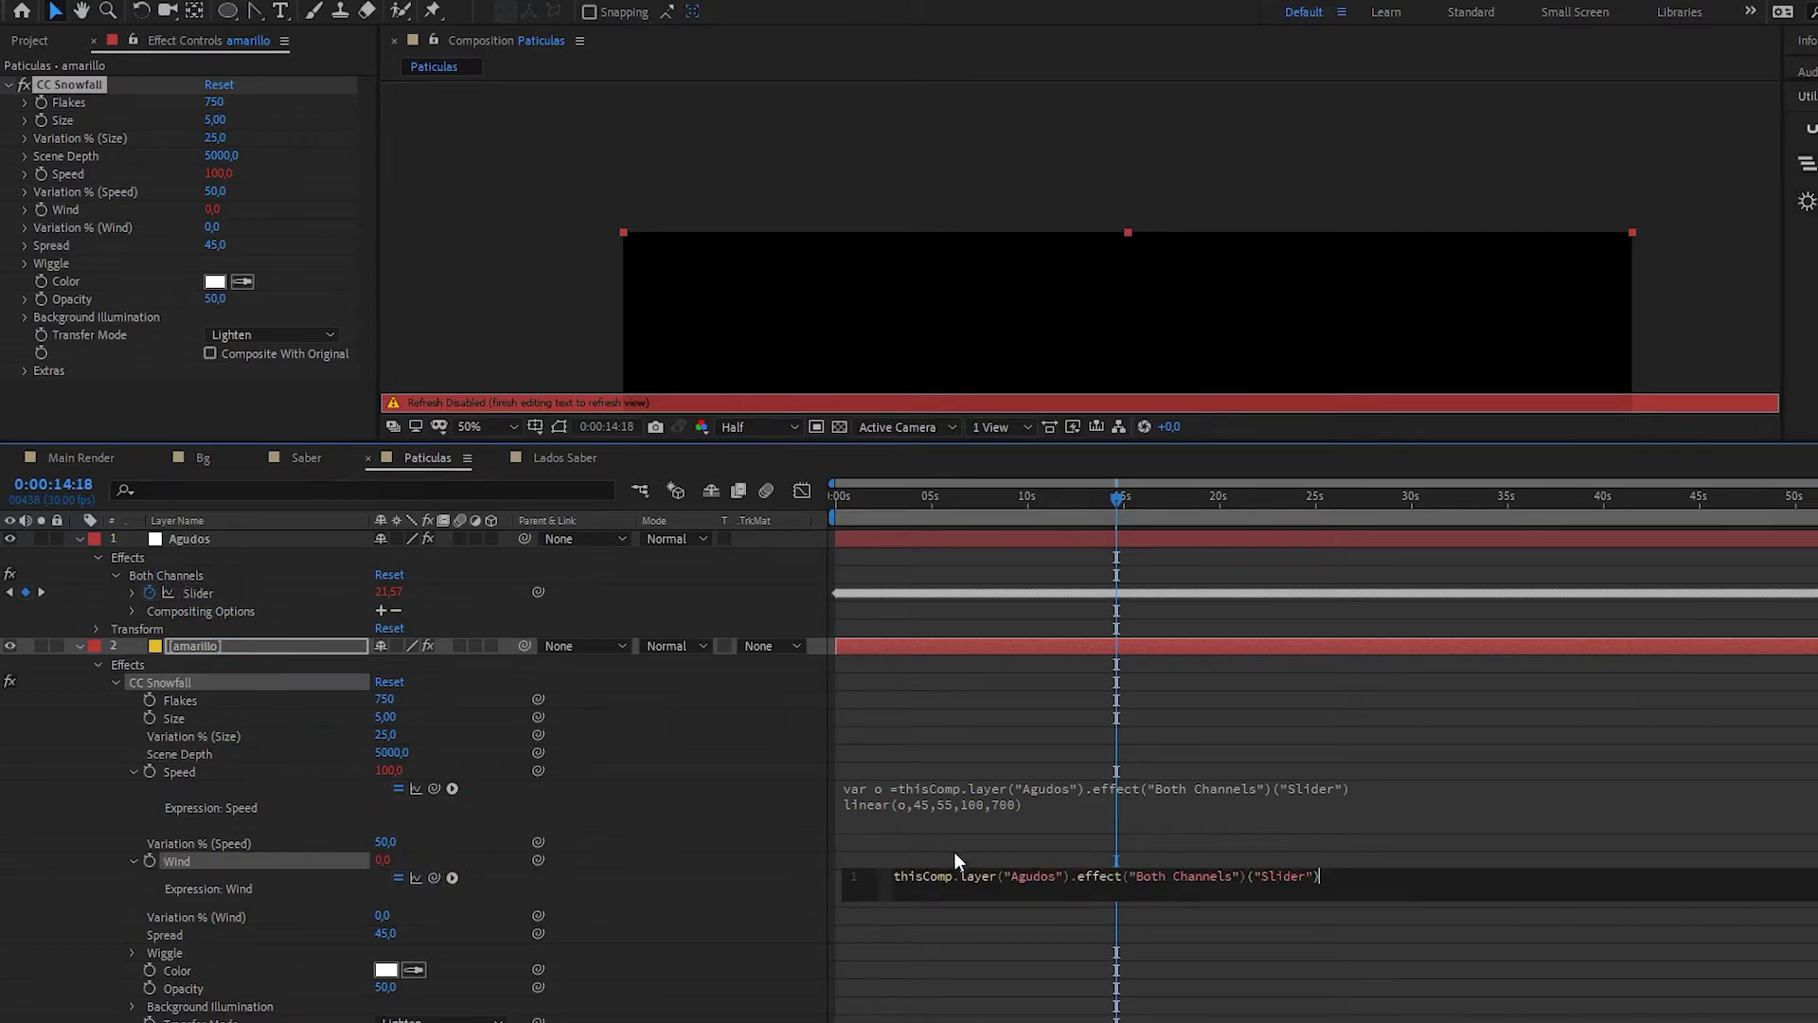
key("ctrl+a")
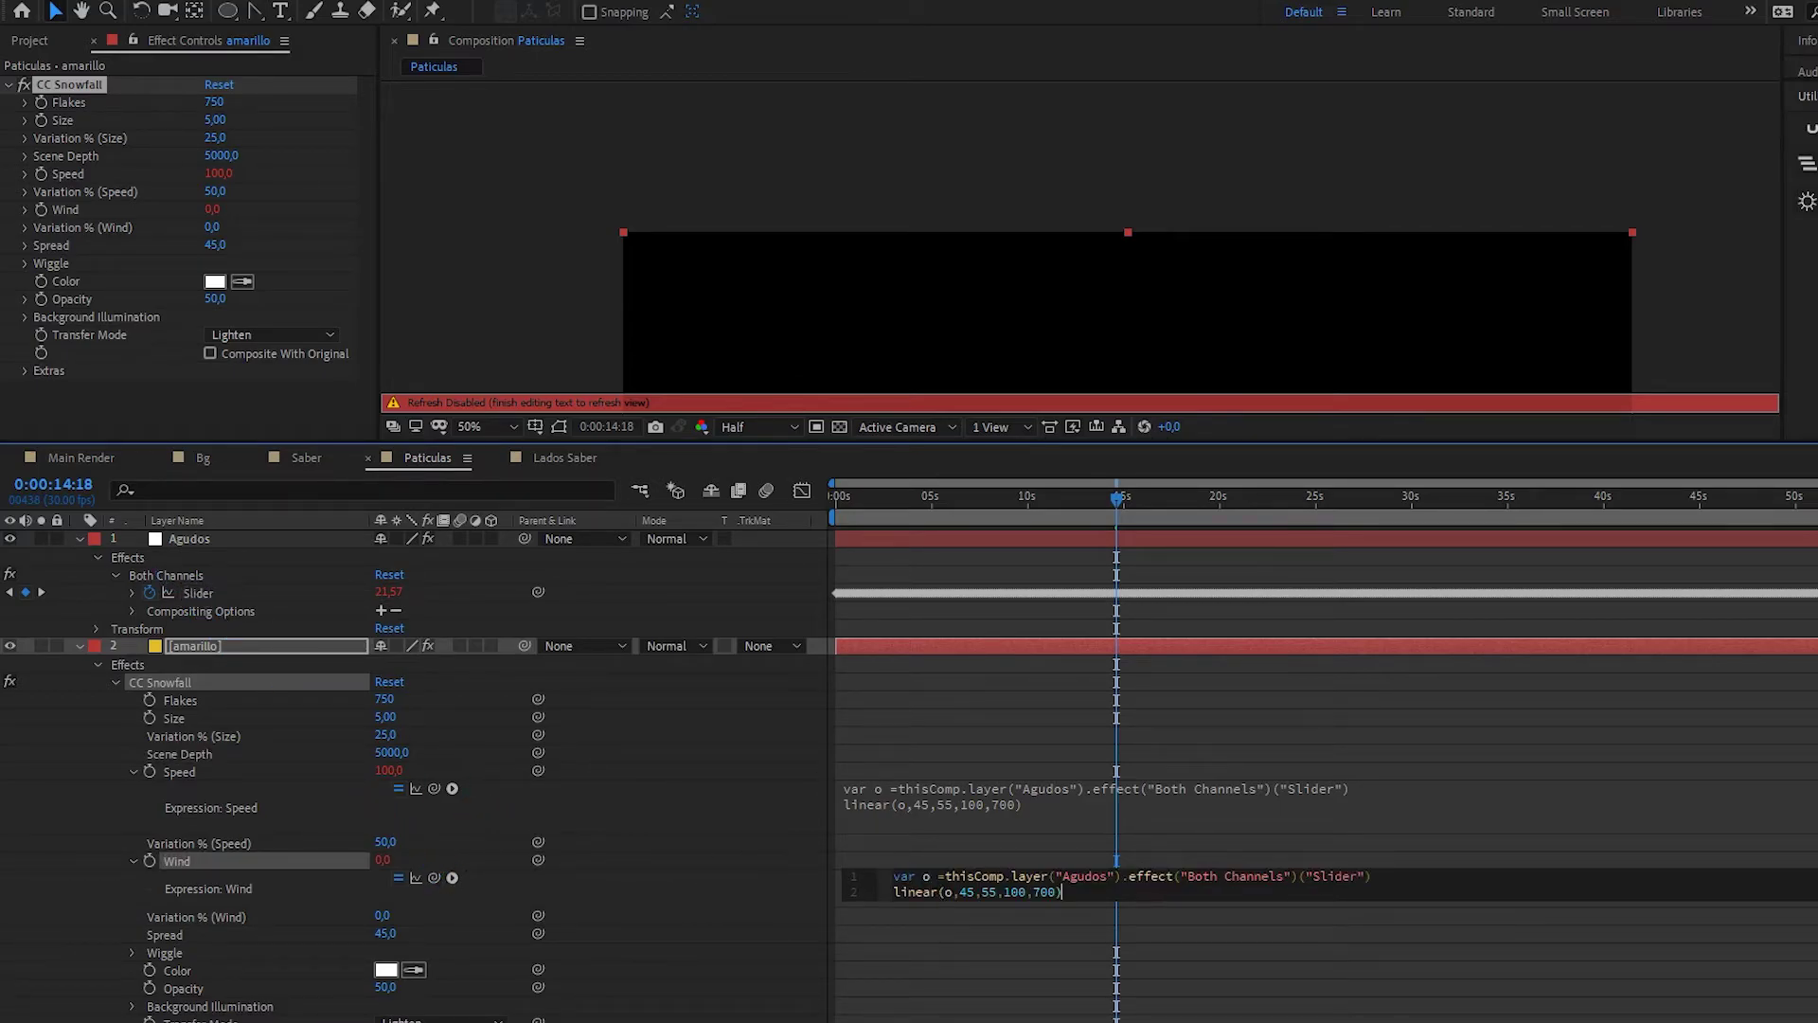
key("ctrl+v")
left_click(1058, 841)
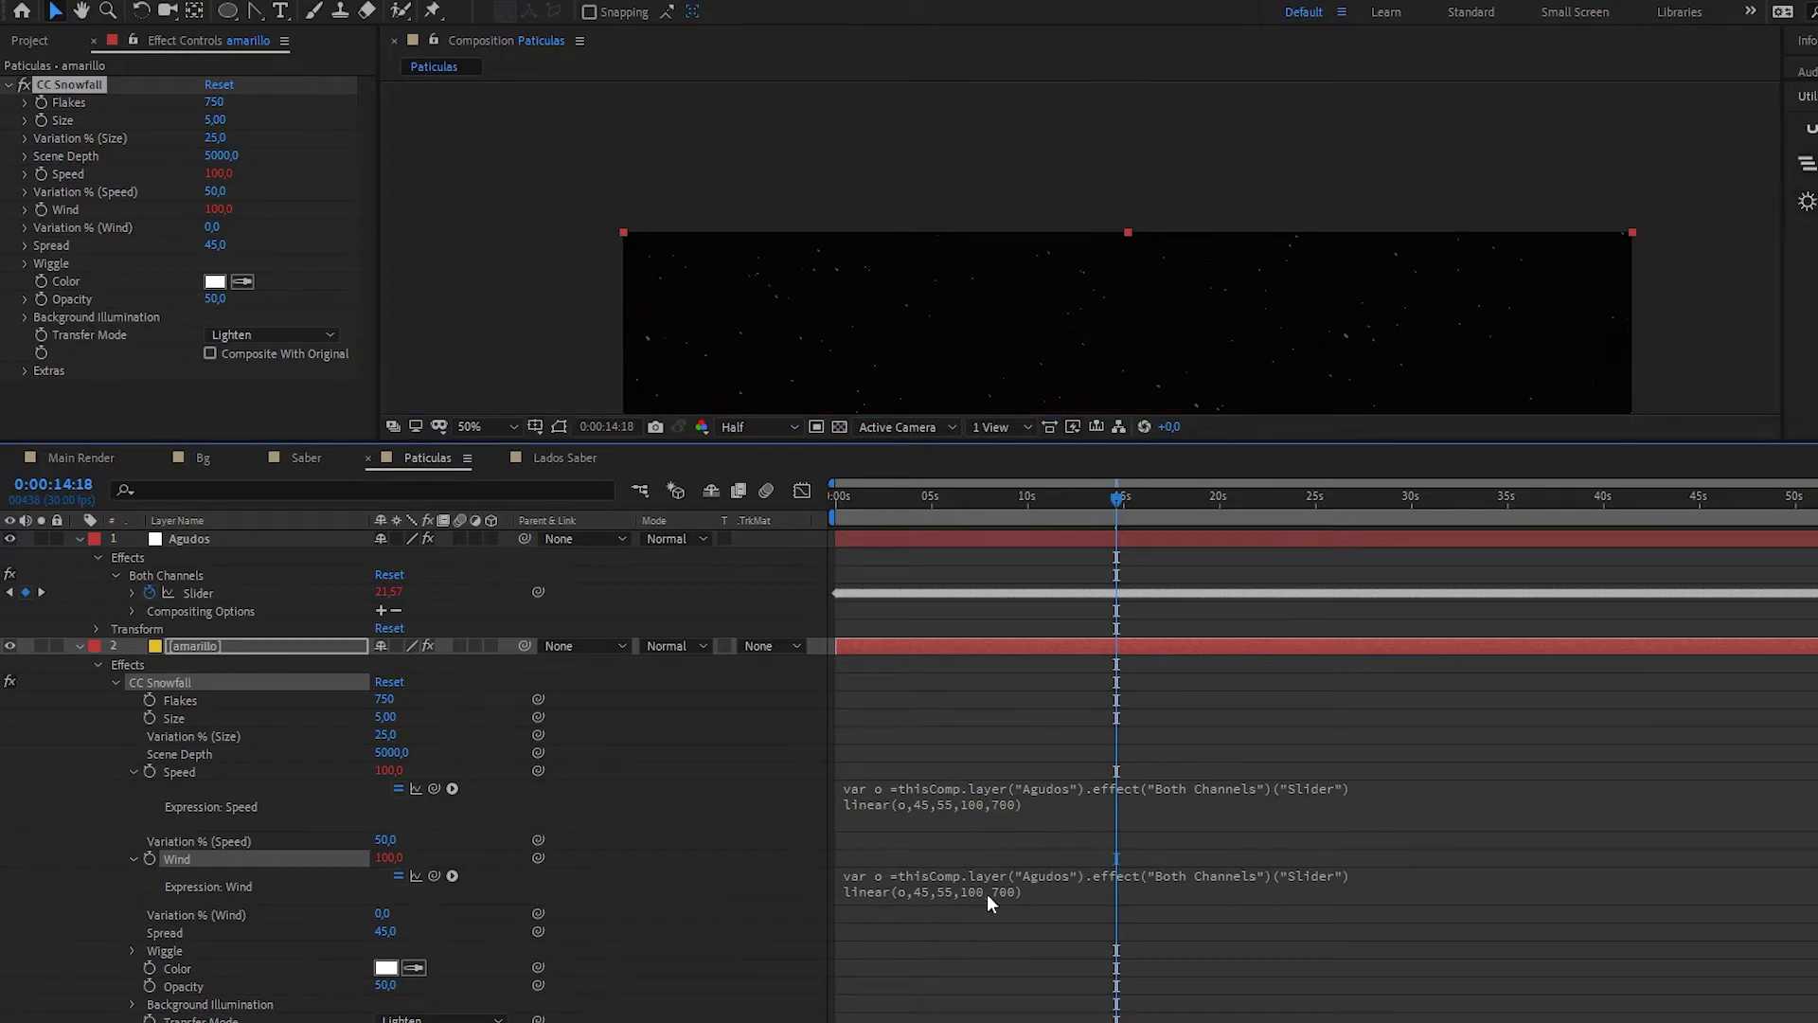
- Give Opacity the same Agudos-slider expression with outputs changed to 45 and 75
scroll(388, 814, "down", 3)
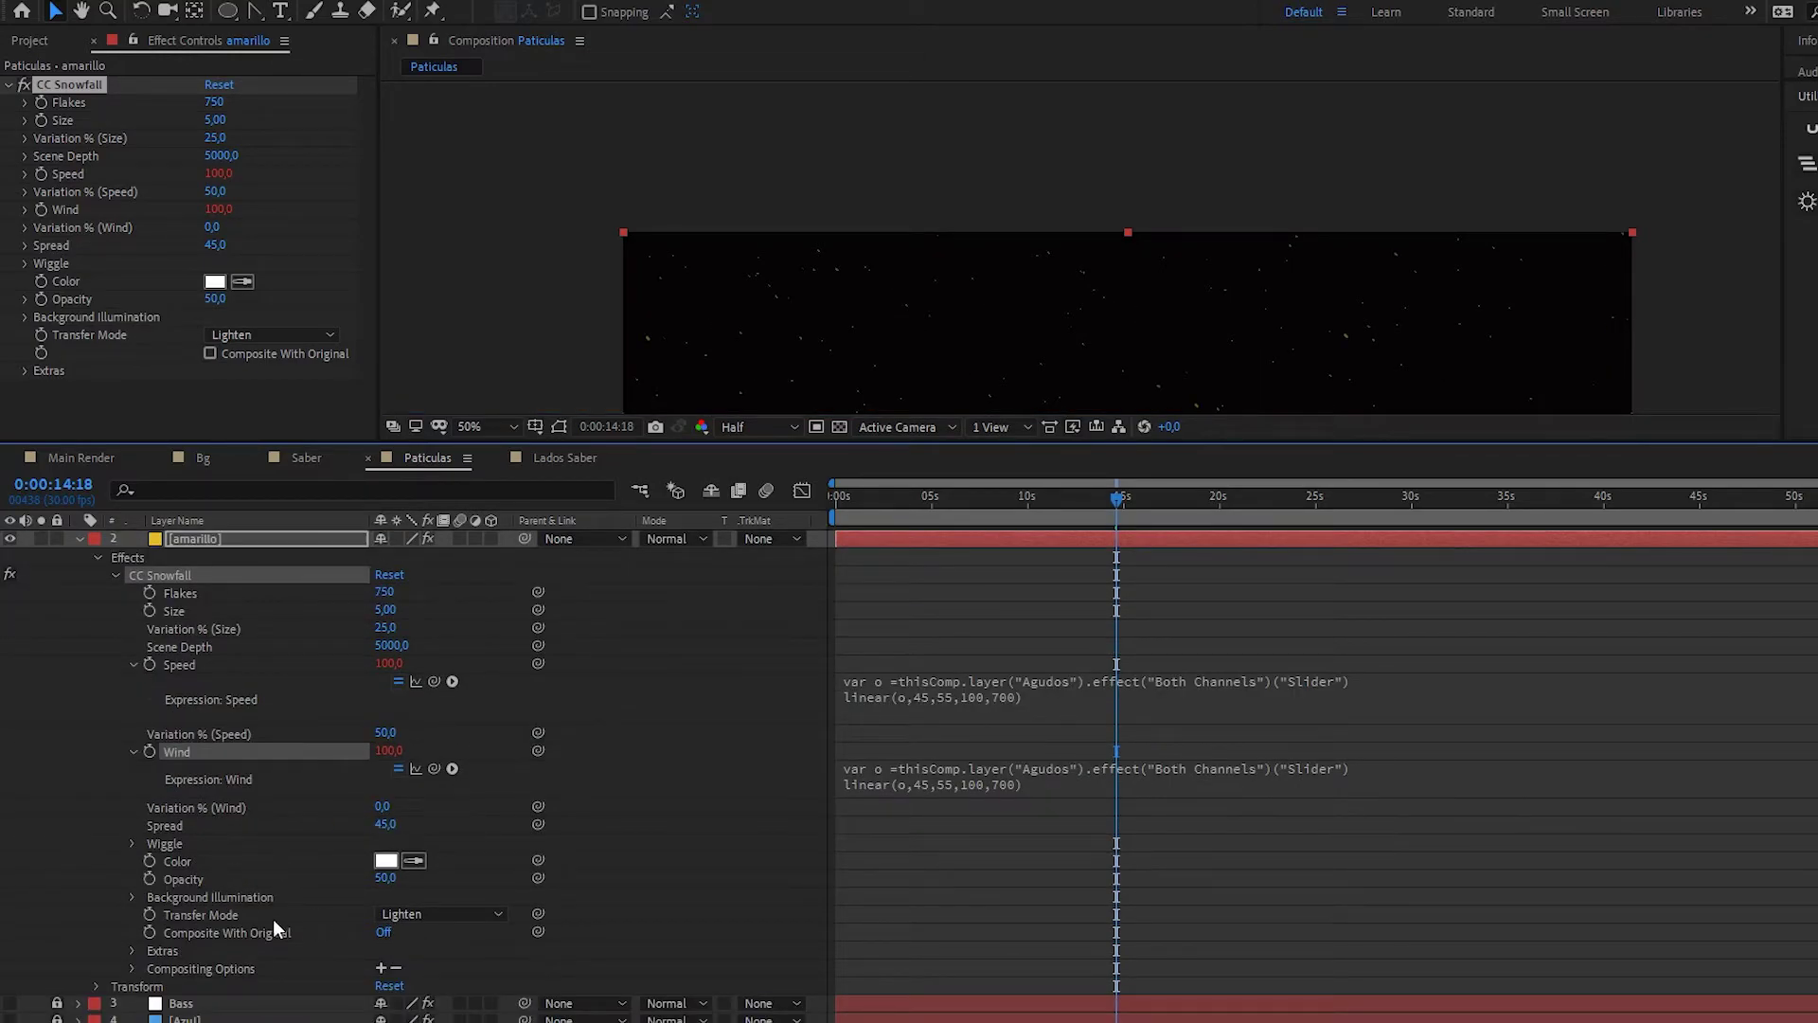
left_click(148, 879, "alt")
scroll(431, 875, "up", 2)
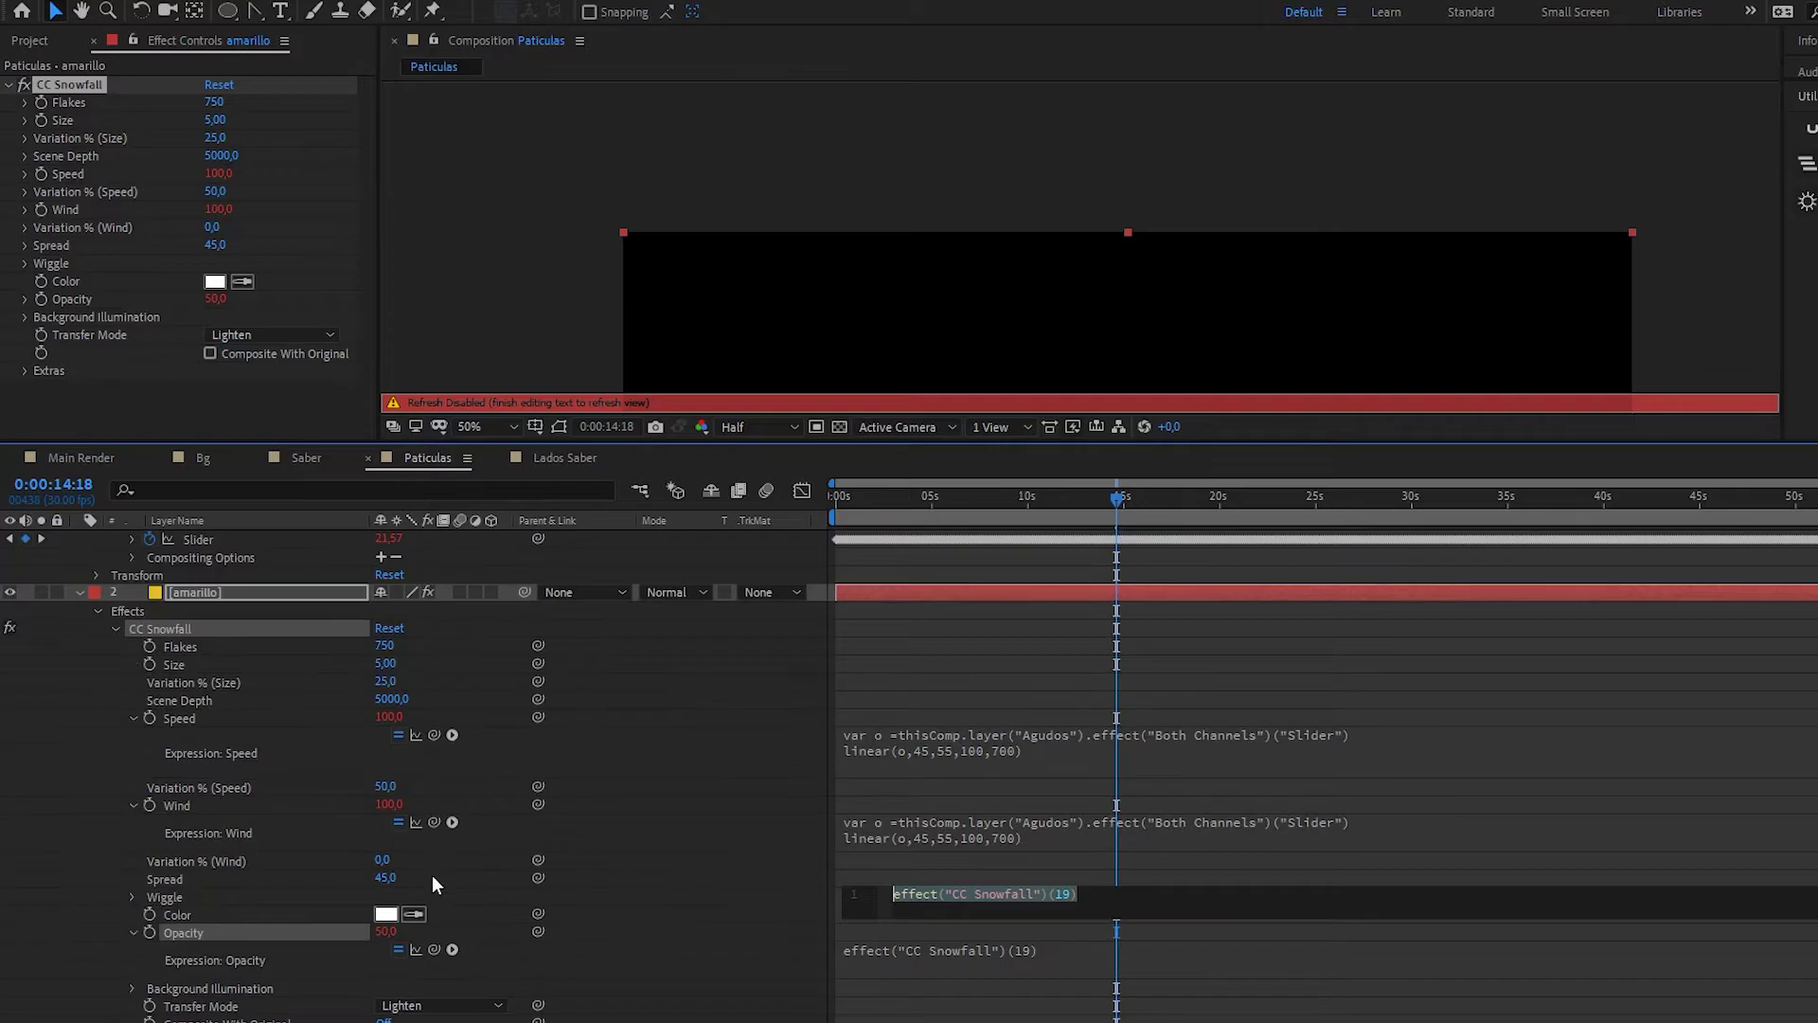
scroll(454, 876, "up", 1)
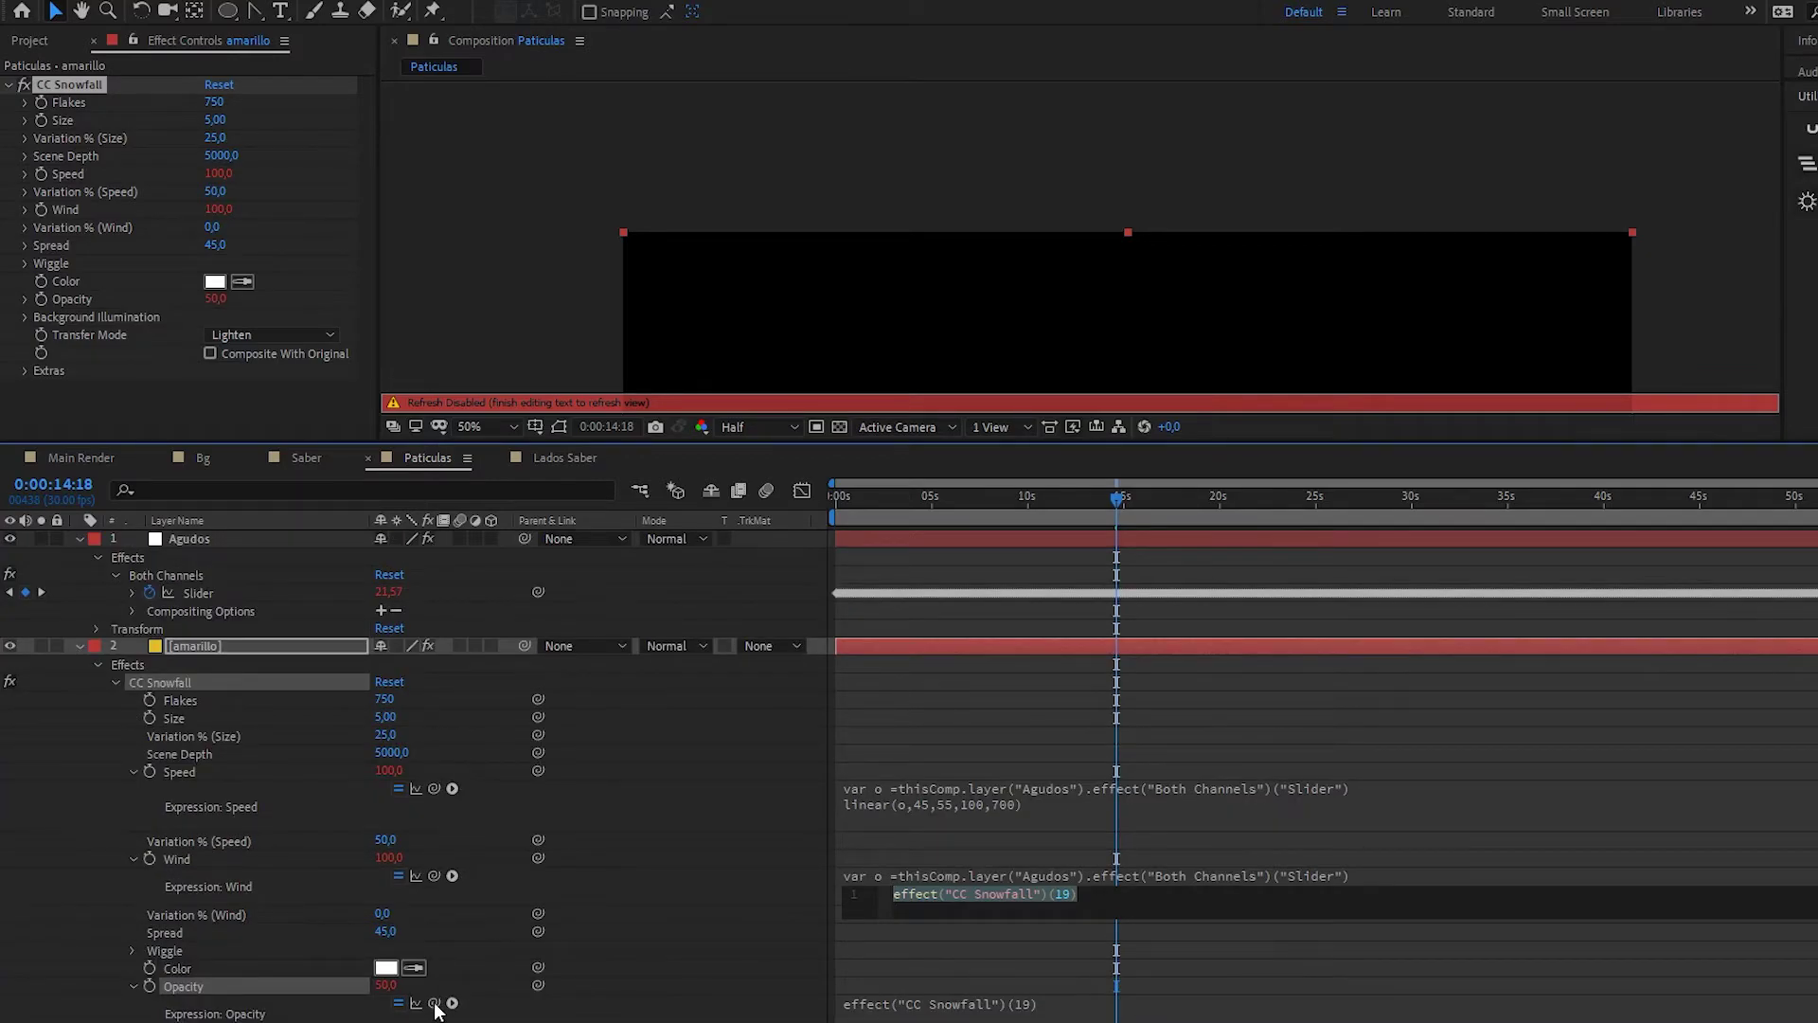
mouse_move(434, 1002)
left_mouse_down()
mouse_move(566, 868)
mouse_move(201, 593)
left_mouse_up()
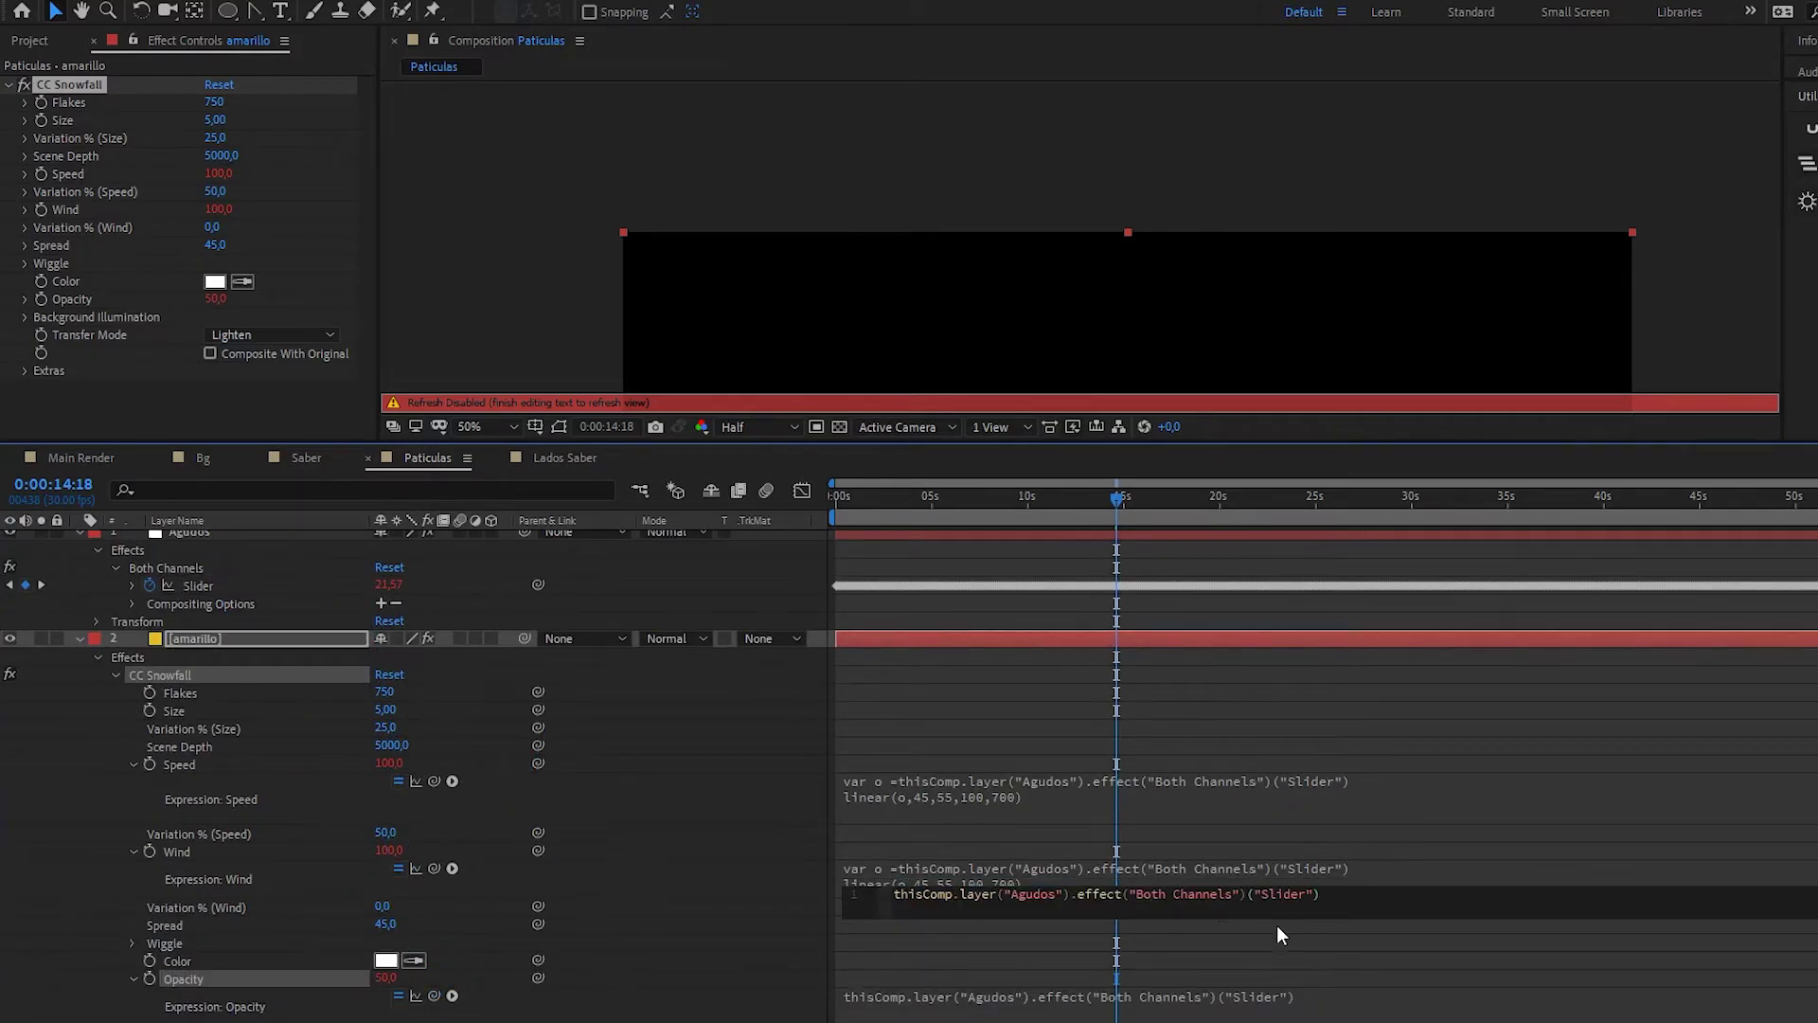
key("ctrl+a")
type("var o =thisComp.layer(\"Agudos\").effect(\"Both Channels\")(\"Slider\") linear(o,45,55,100,700)")
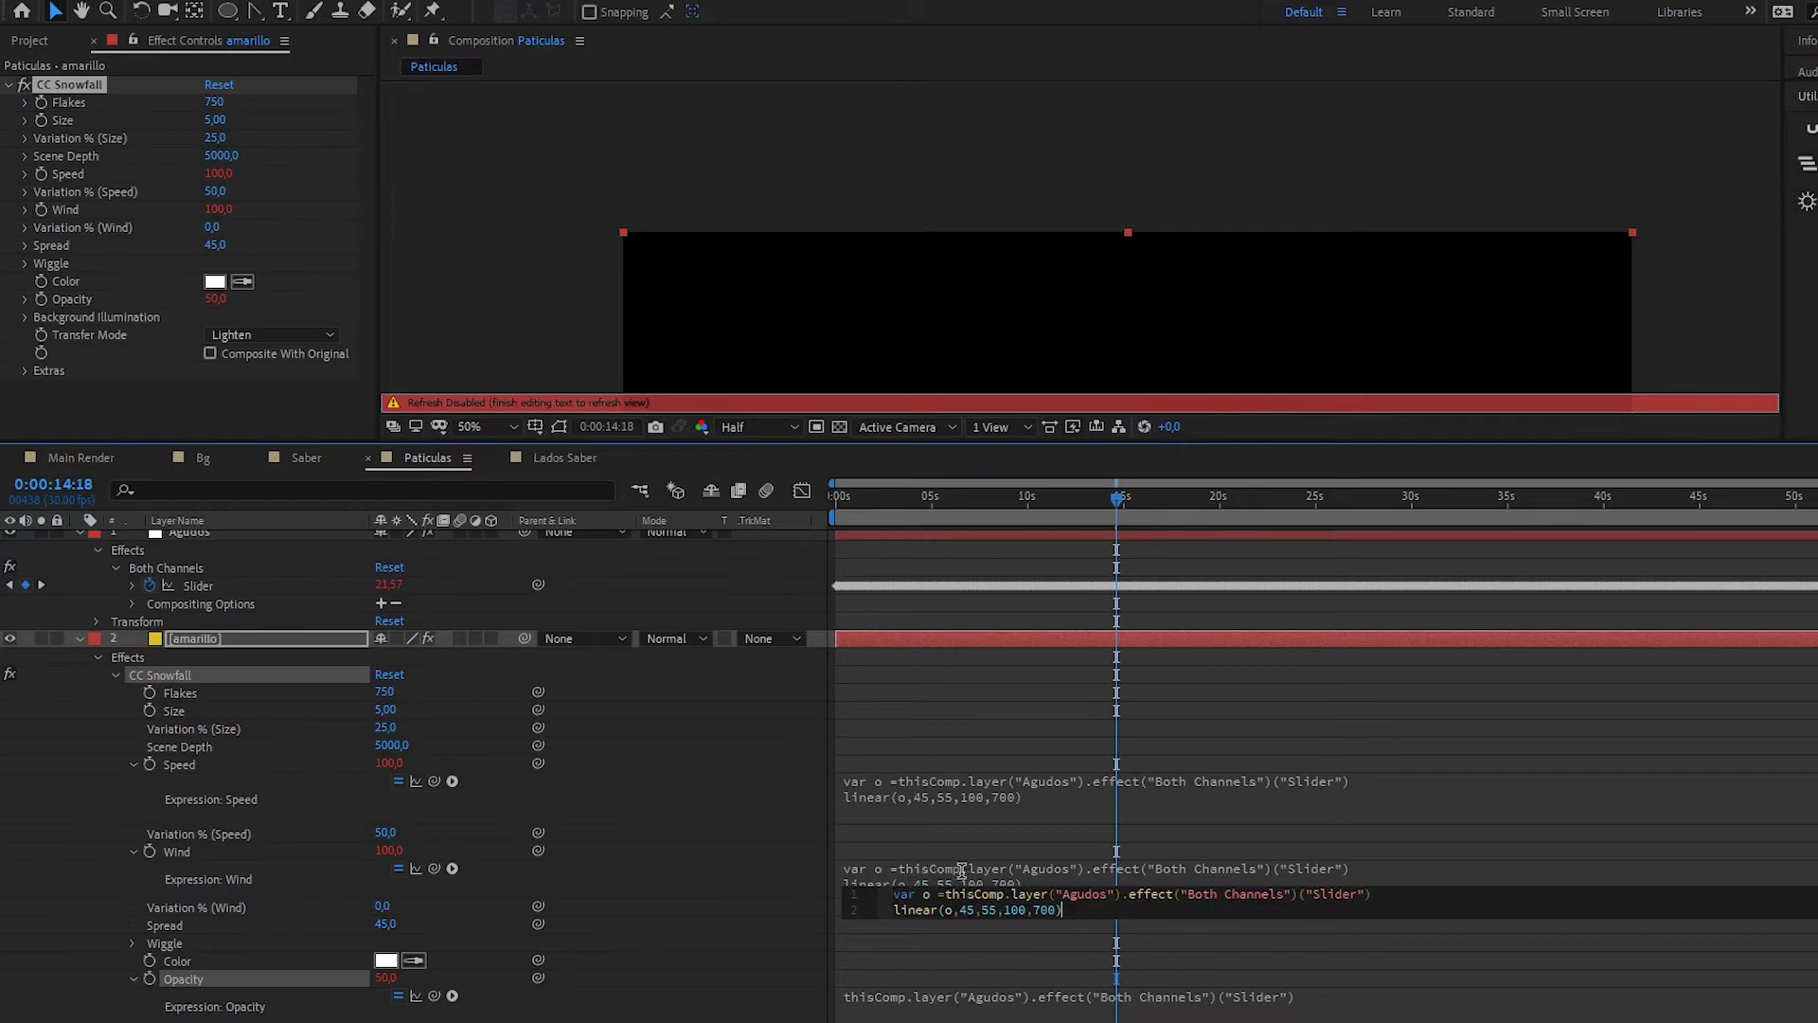
double_click(1014, 910)
type("45")
double_click(1034, 910)
type("75")
left_click(1075, 849)
left_click(1041, 638)
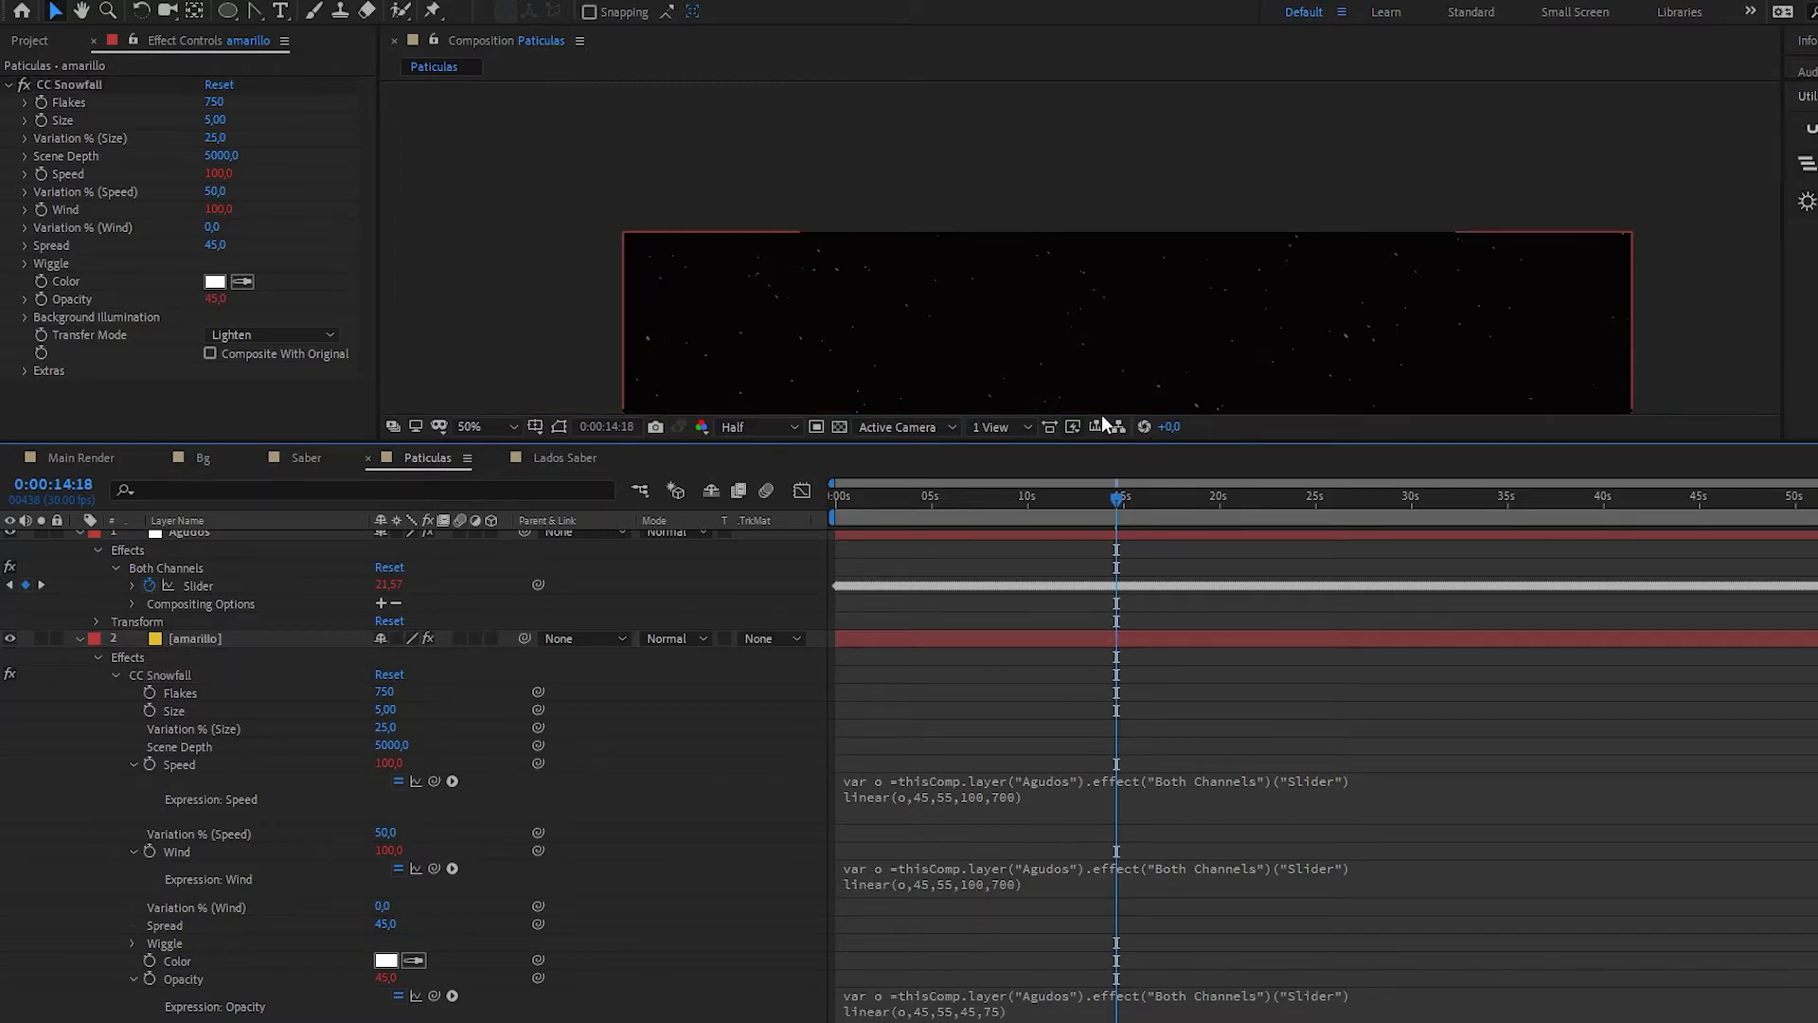
key("ctrl+v")
- Preview the particle animation from the start of the composition
left_click_drag(1028, 443, 1030, 860)
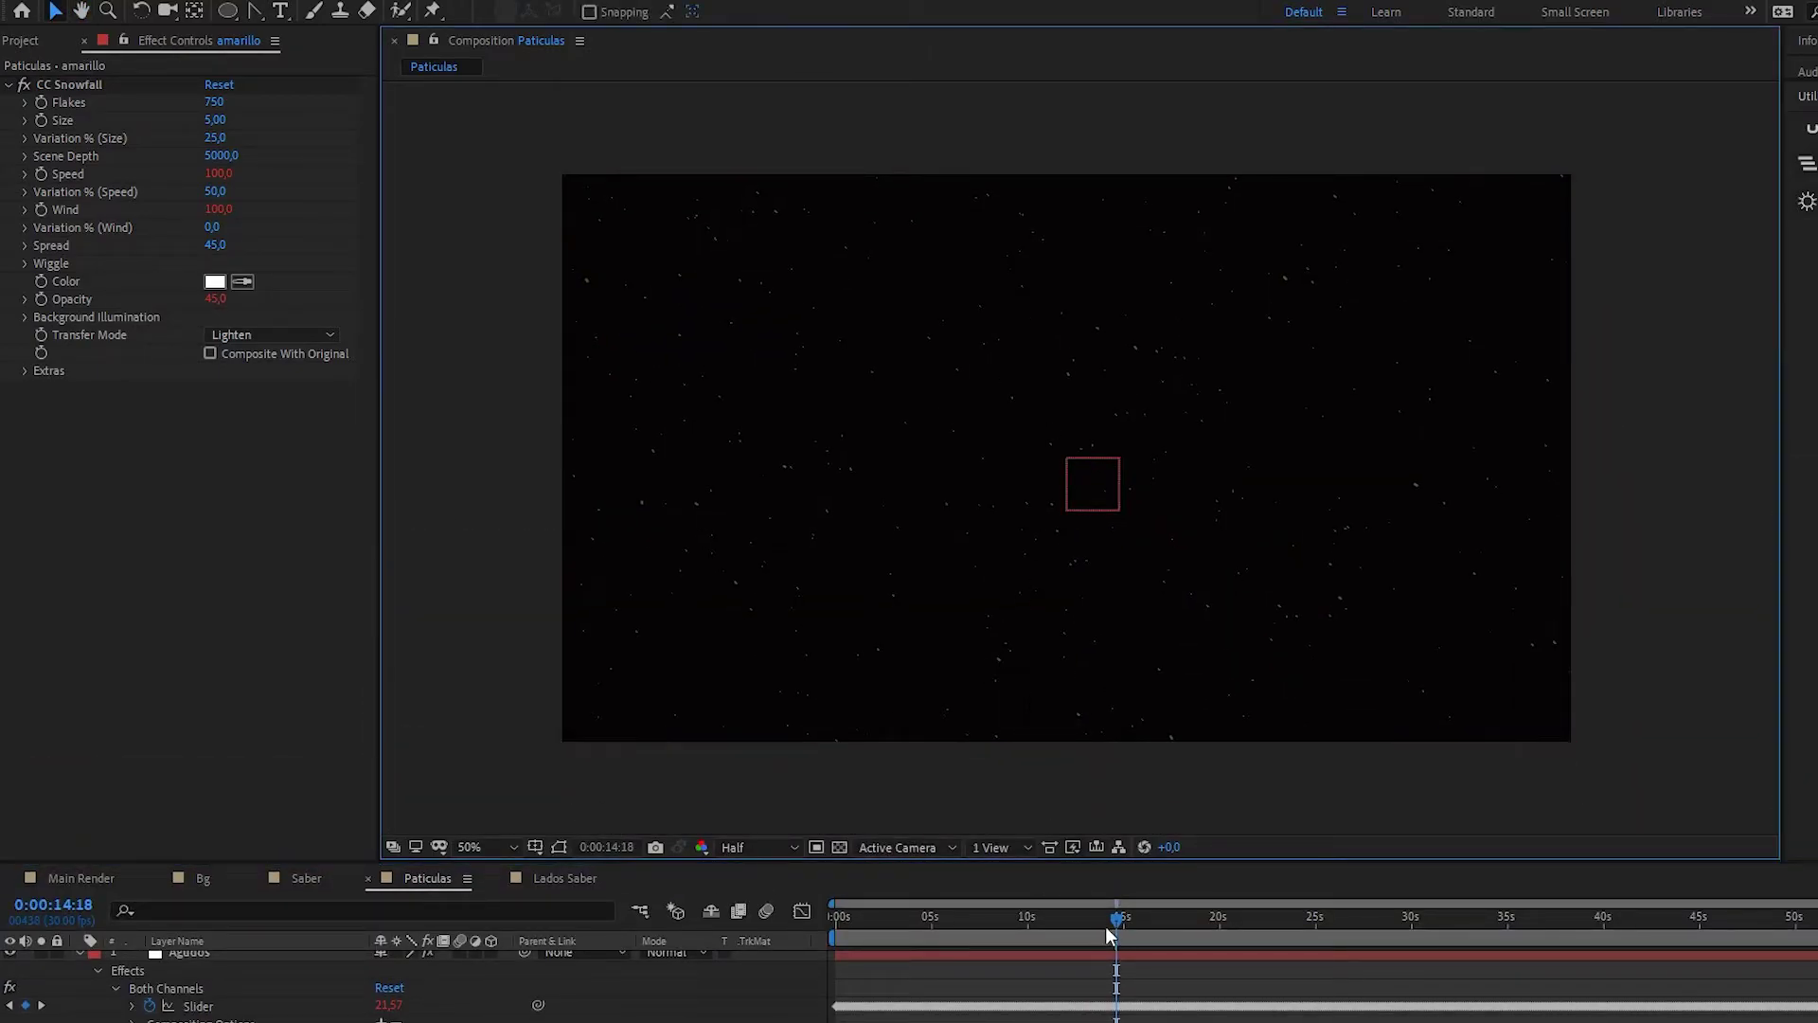
left_click_drag(1118, 917, 742, 917)
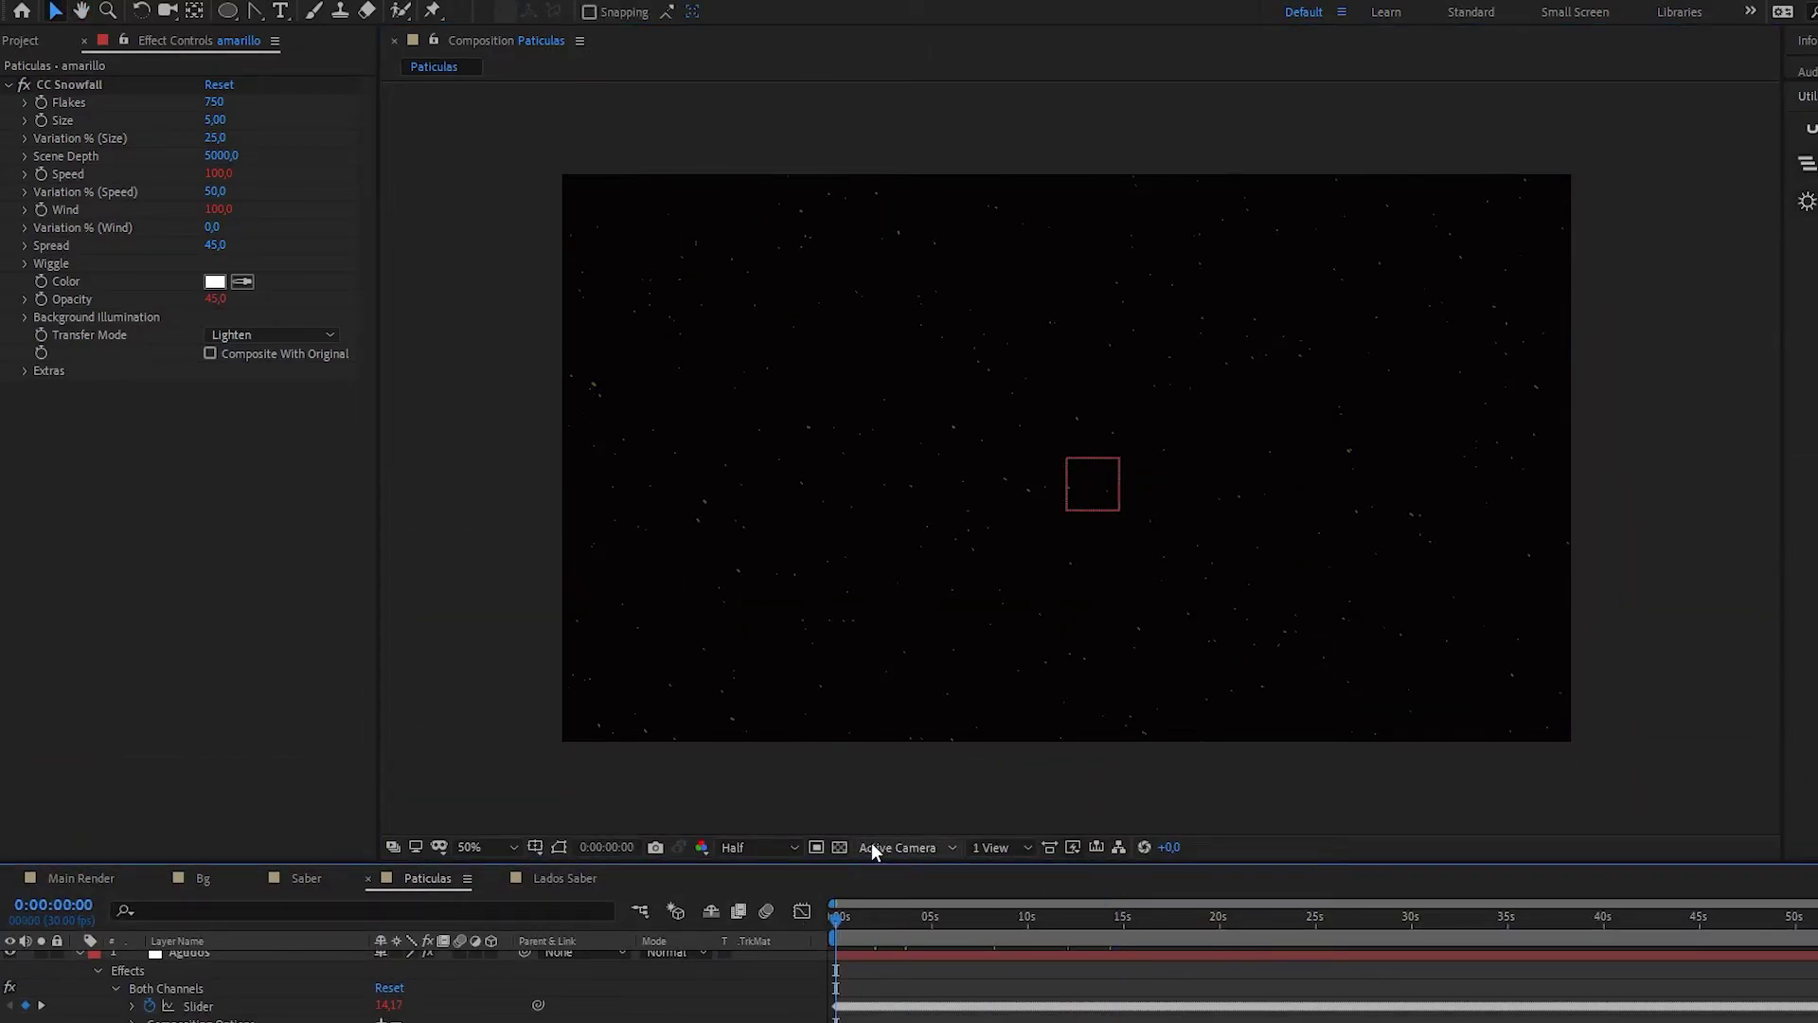
key("space")
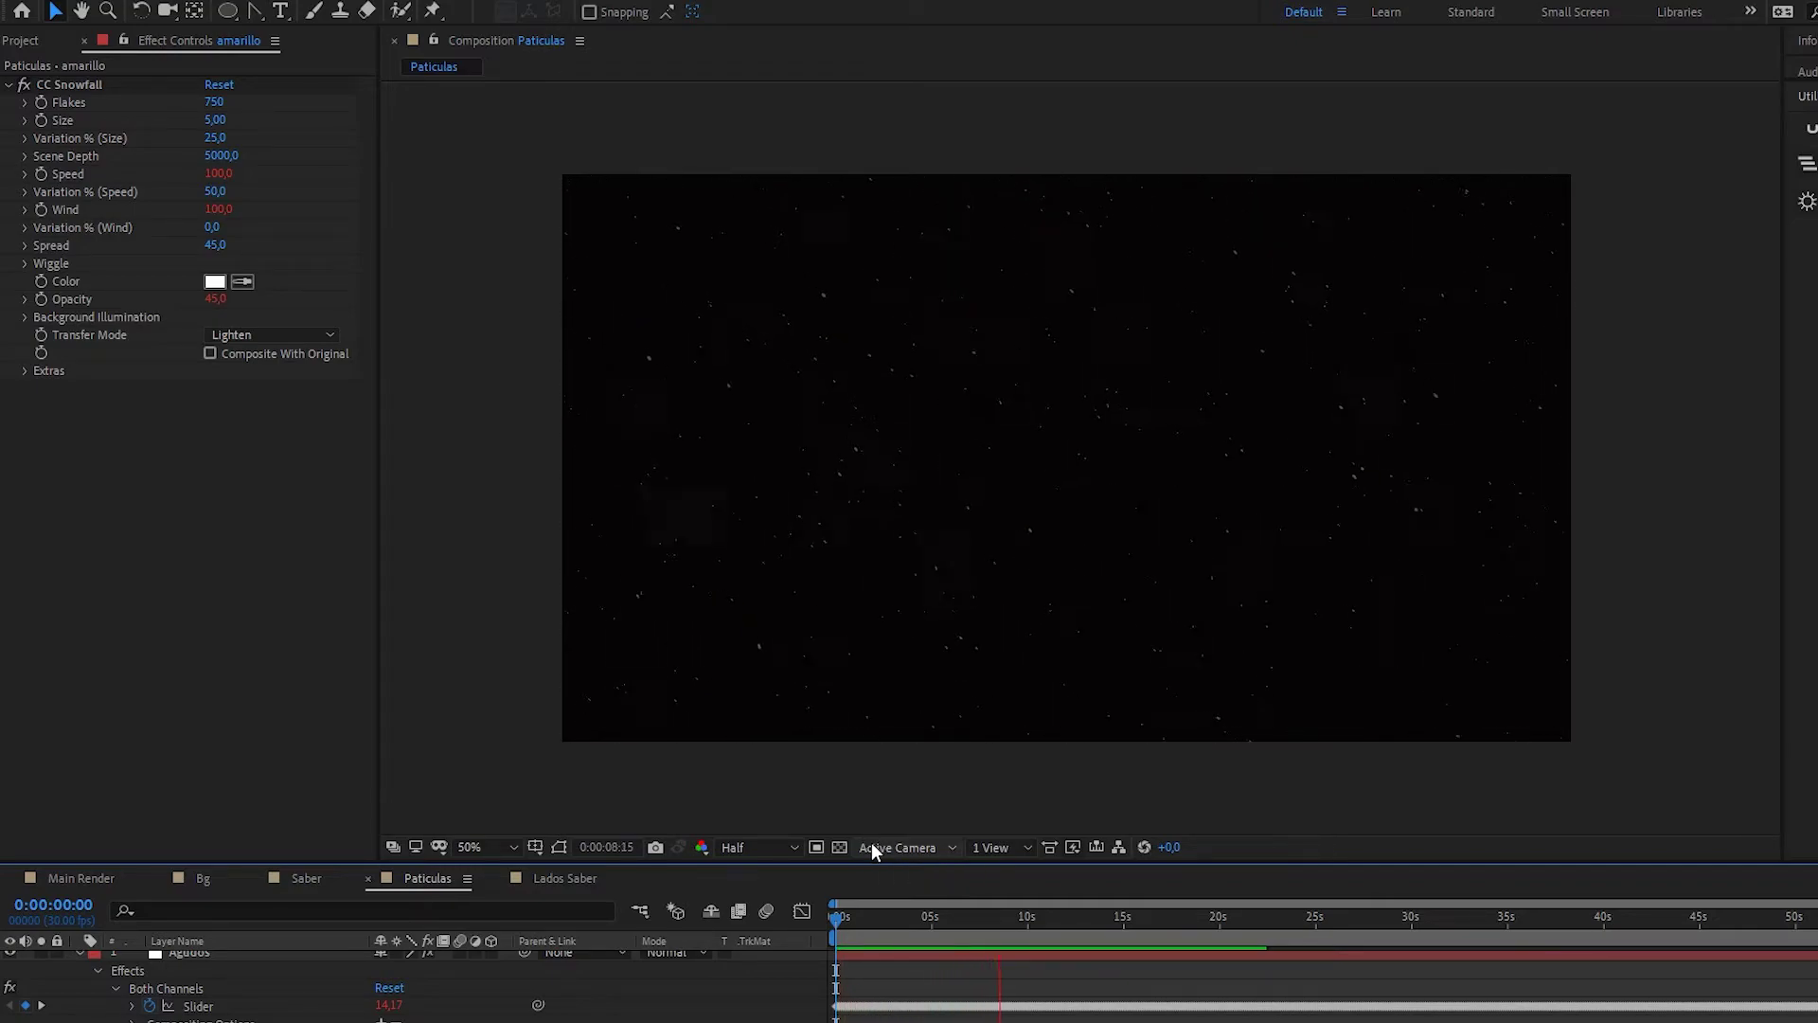
key("space")
- Hide Bass and Azul, collapse CC Snowfall, and show the purple-grid background
left_click_drag(1240, 864, 1241, 602)
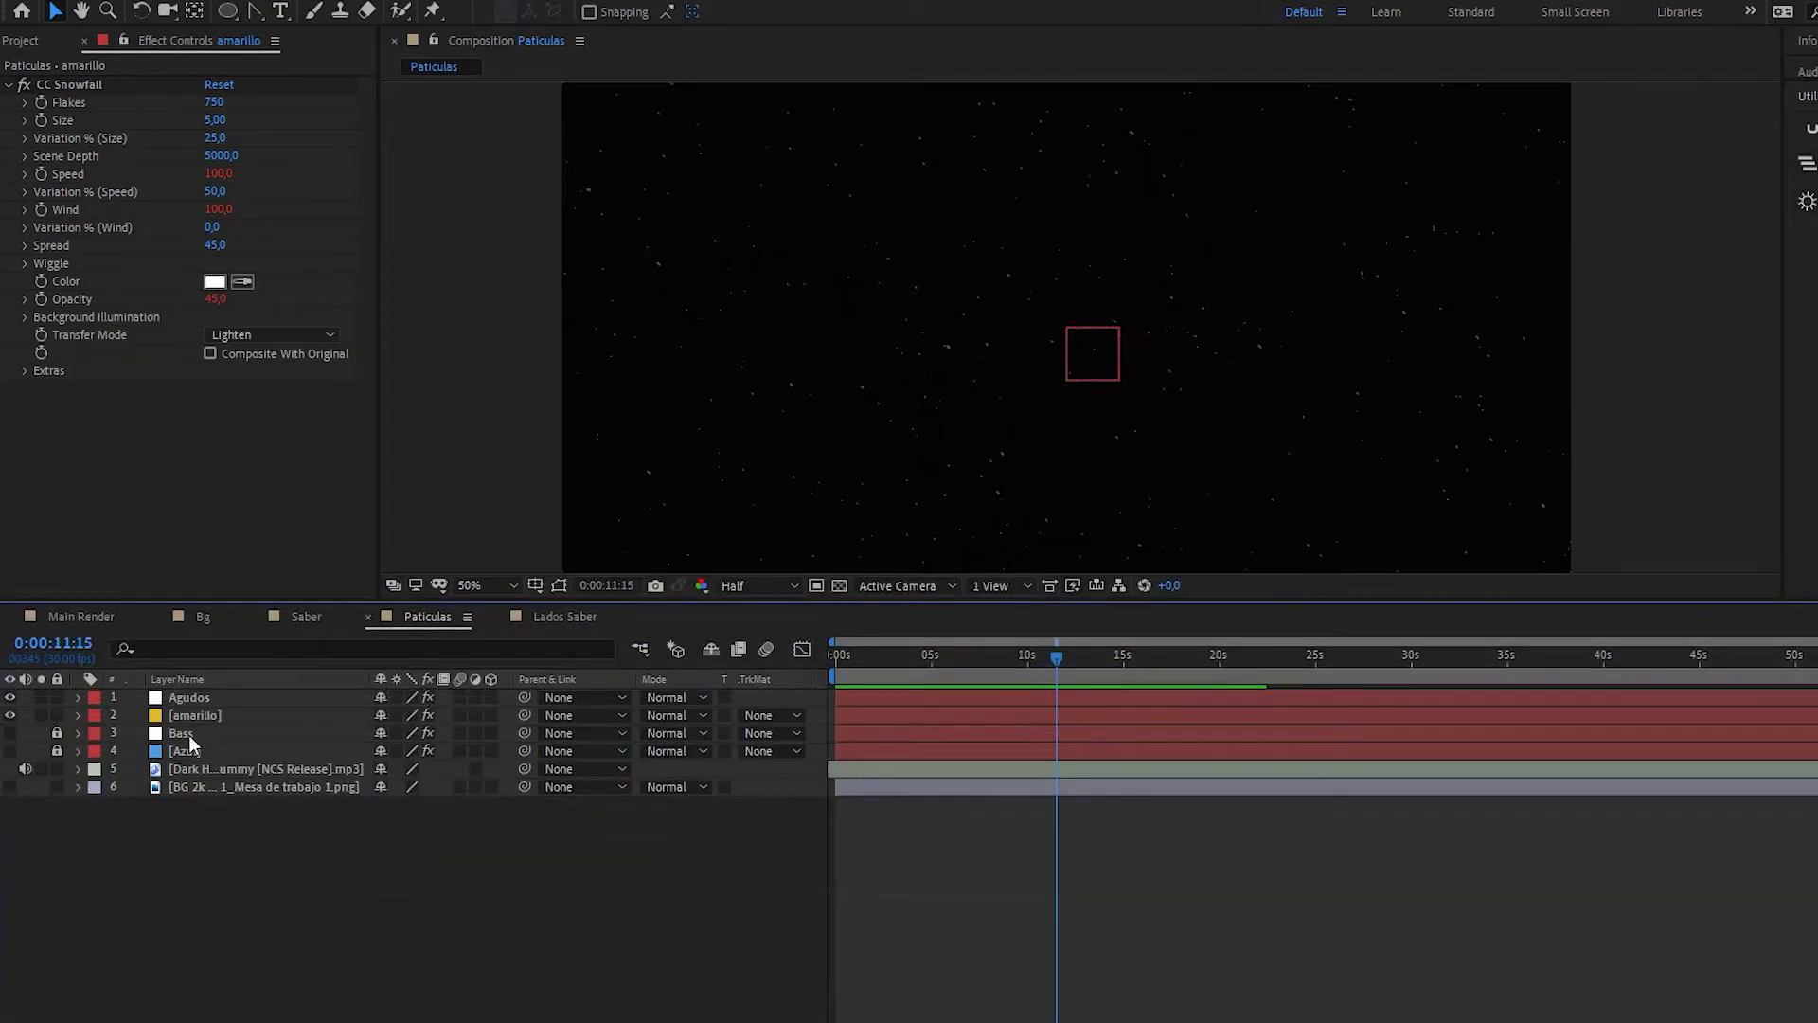
left_click_drag(9, 750, 9, 733)
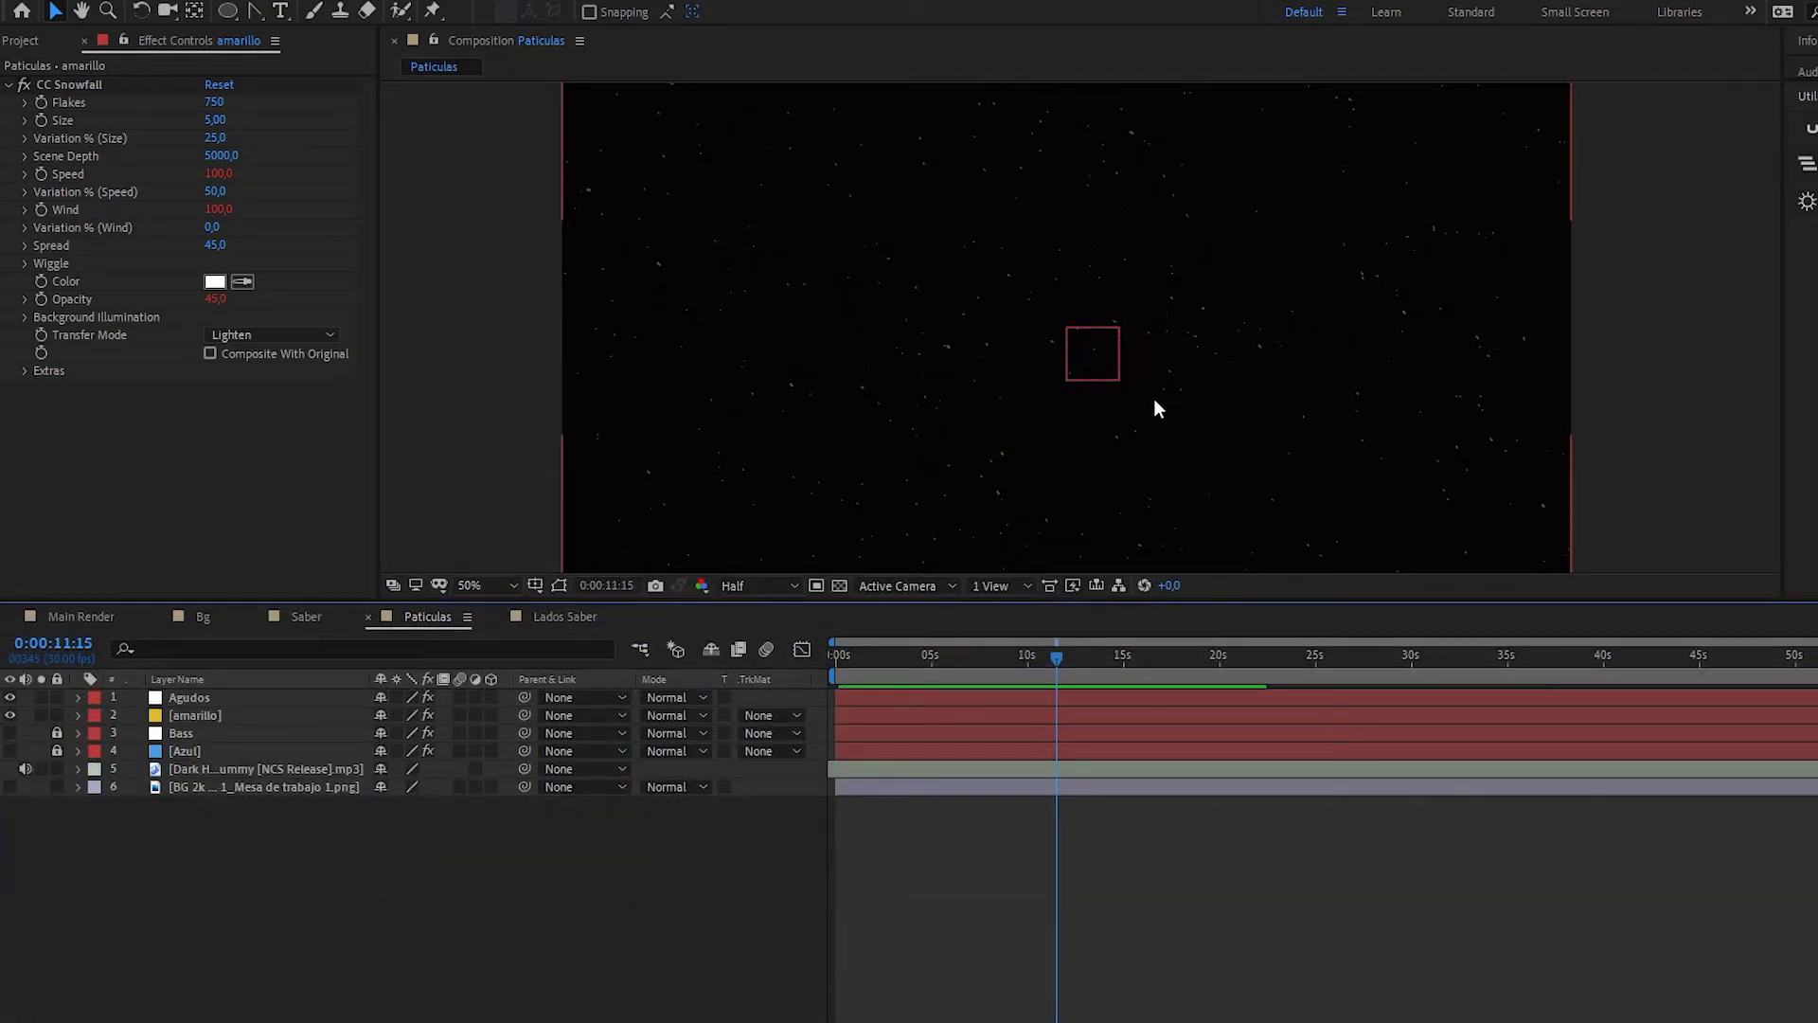
left_click(9, 84)
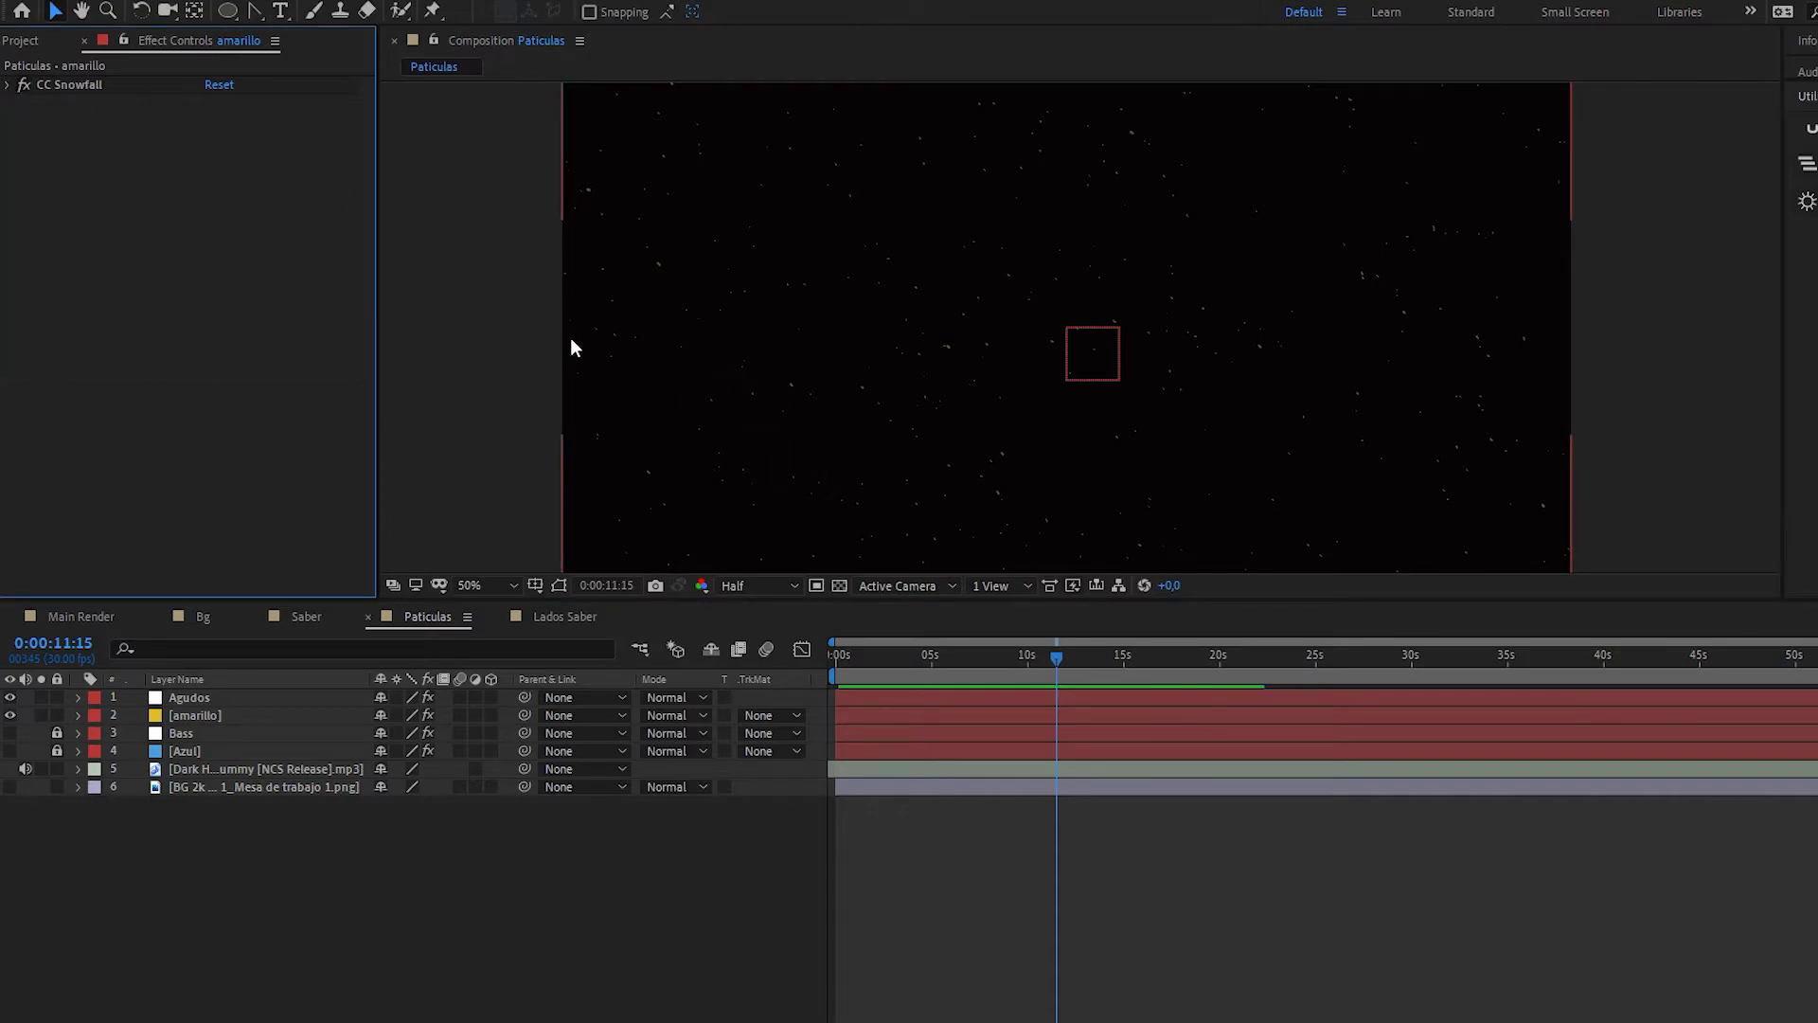
left_click(9, 787)
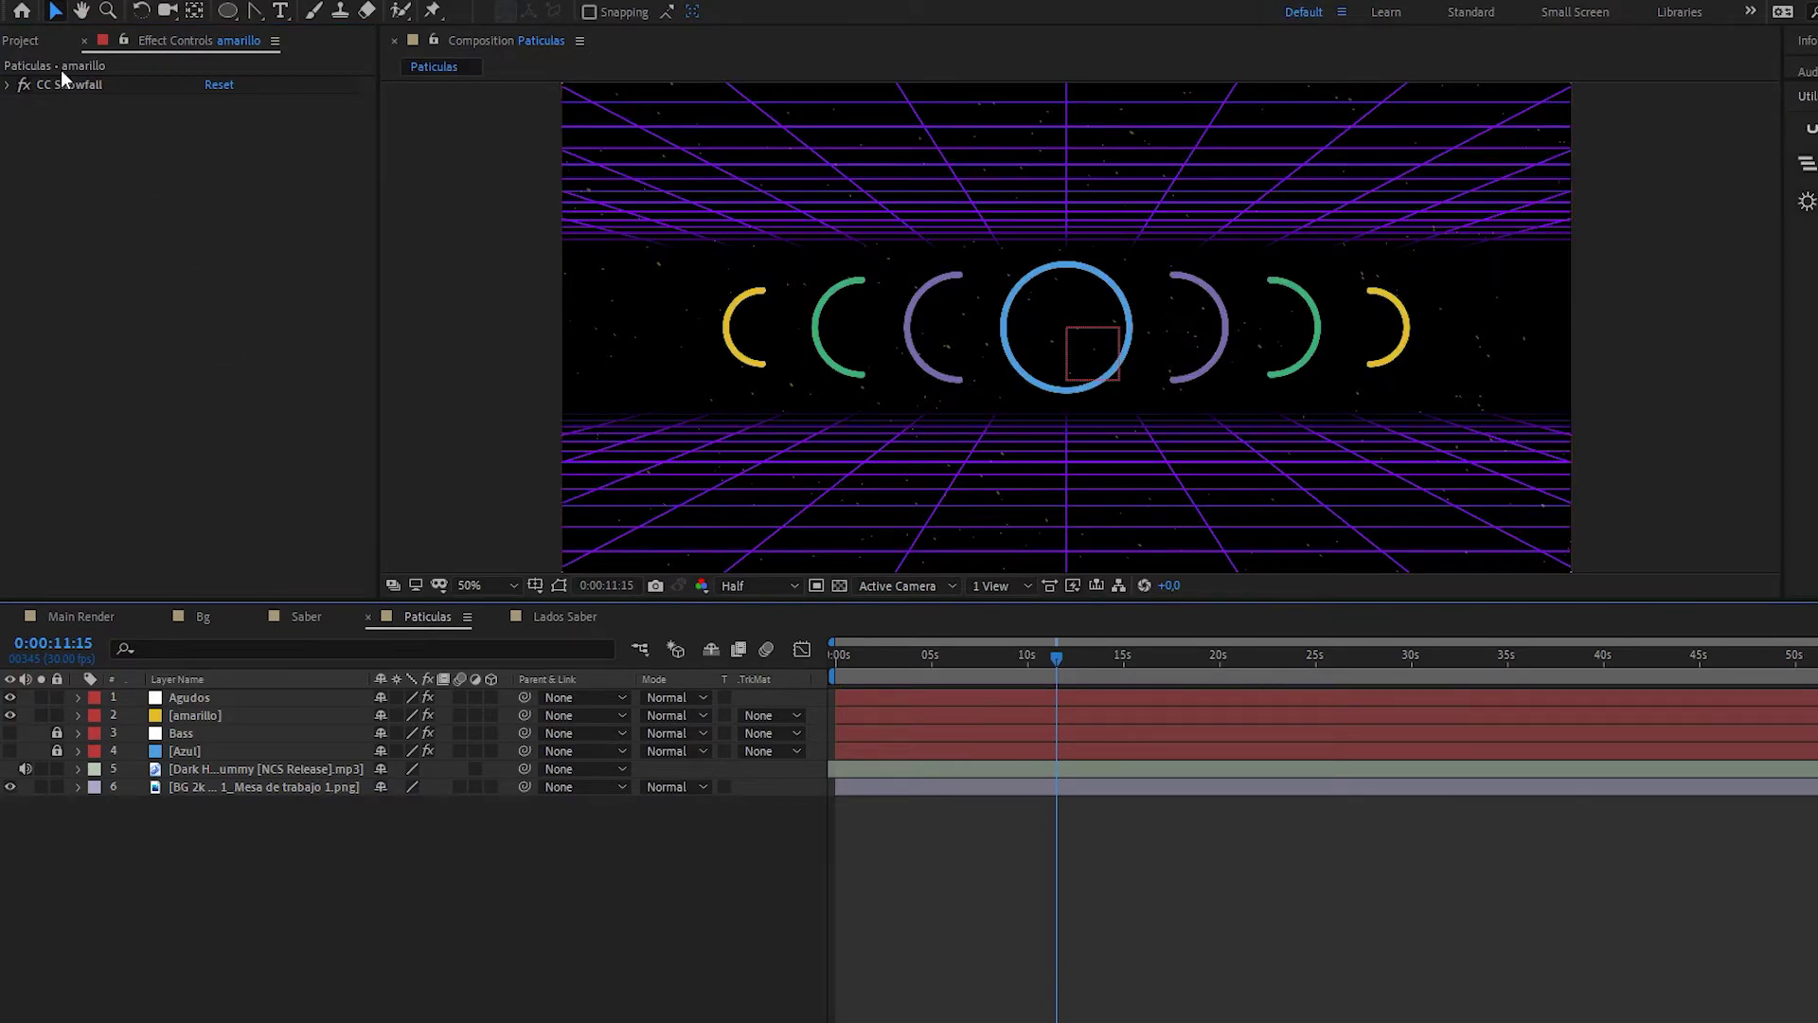
- Apply VC Color Vibrance to amarillo with its Color sampled from the yellow swatch
left_click(180, 717)
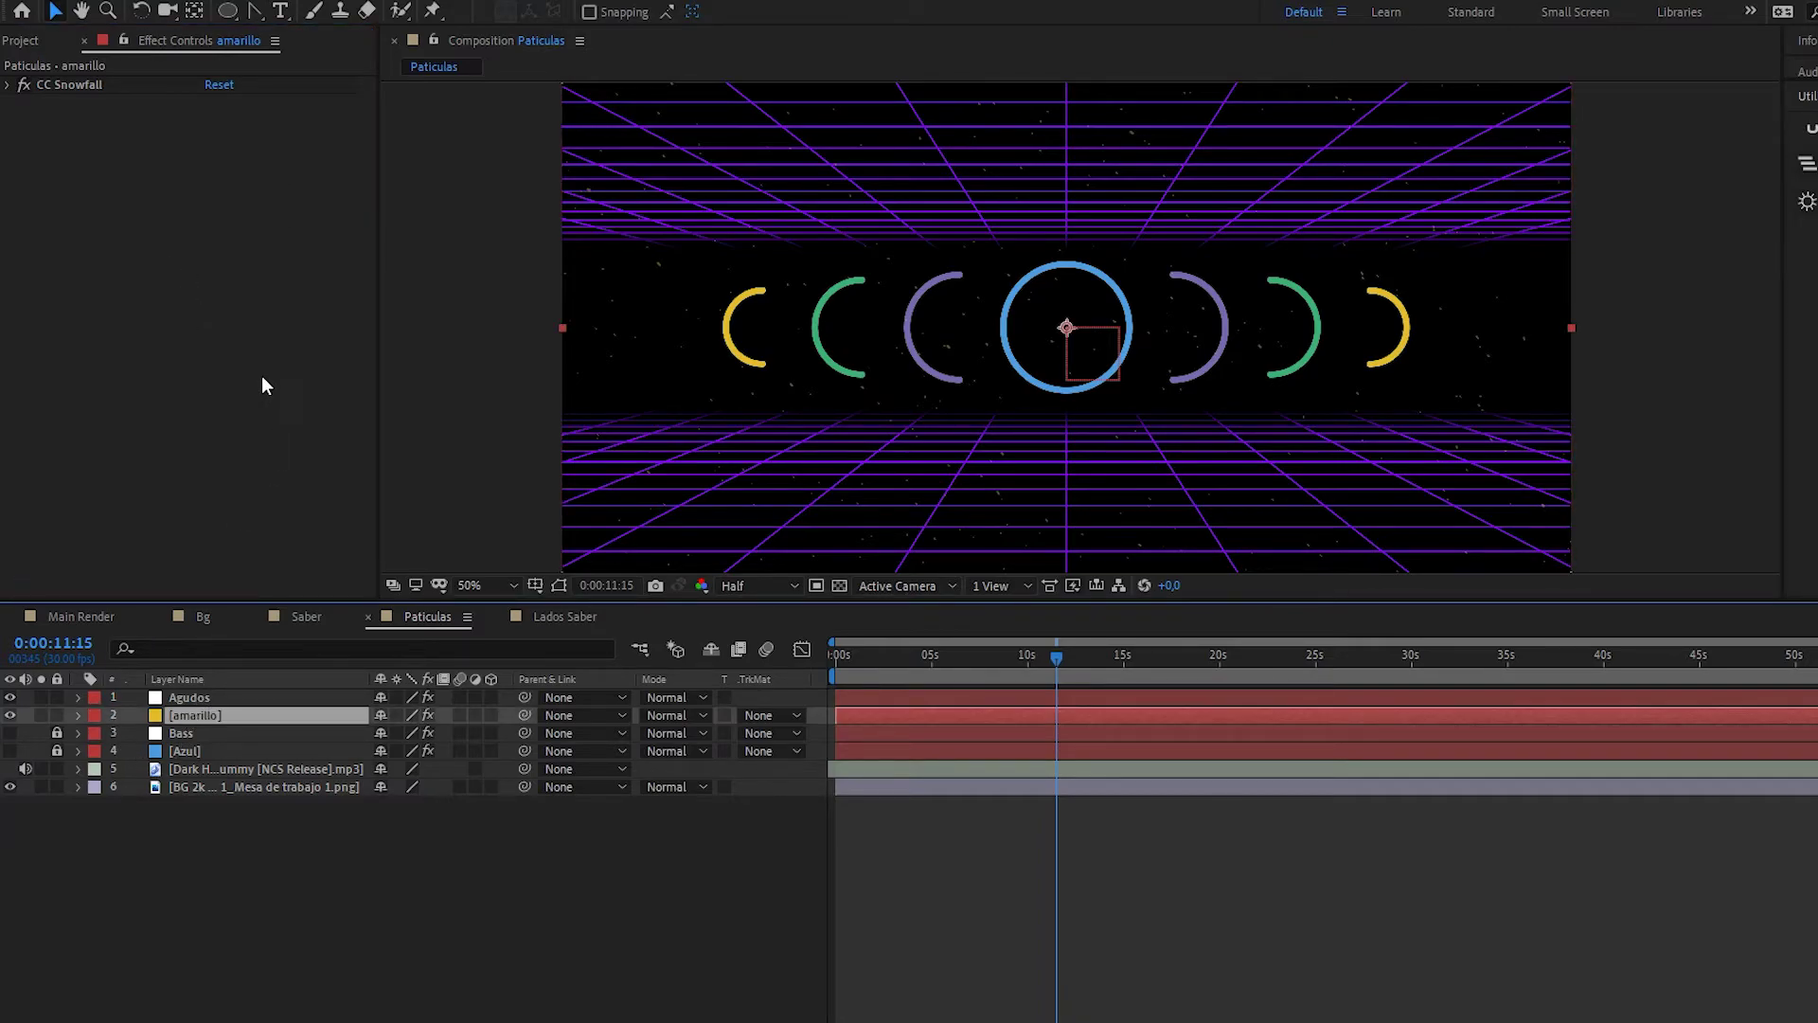
key("ctrl+v")
left_click_drag(865, 338, 649, 264)
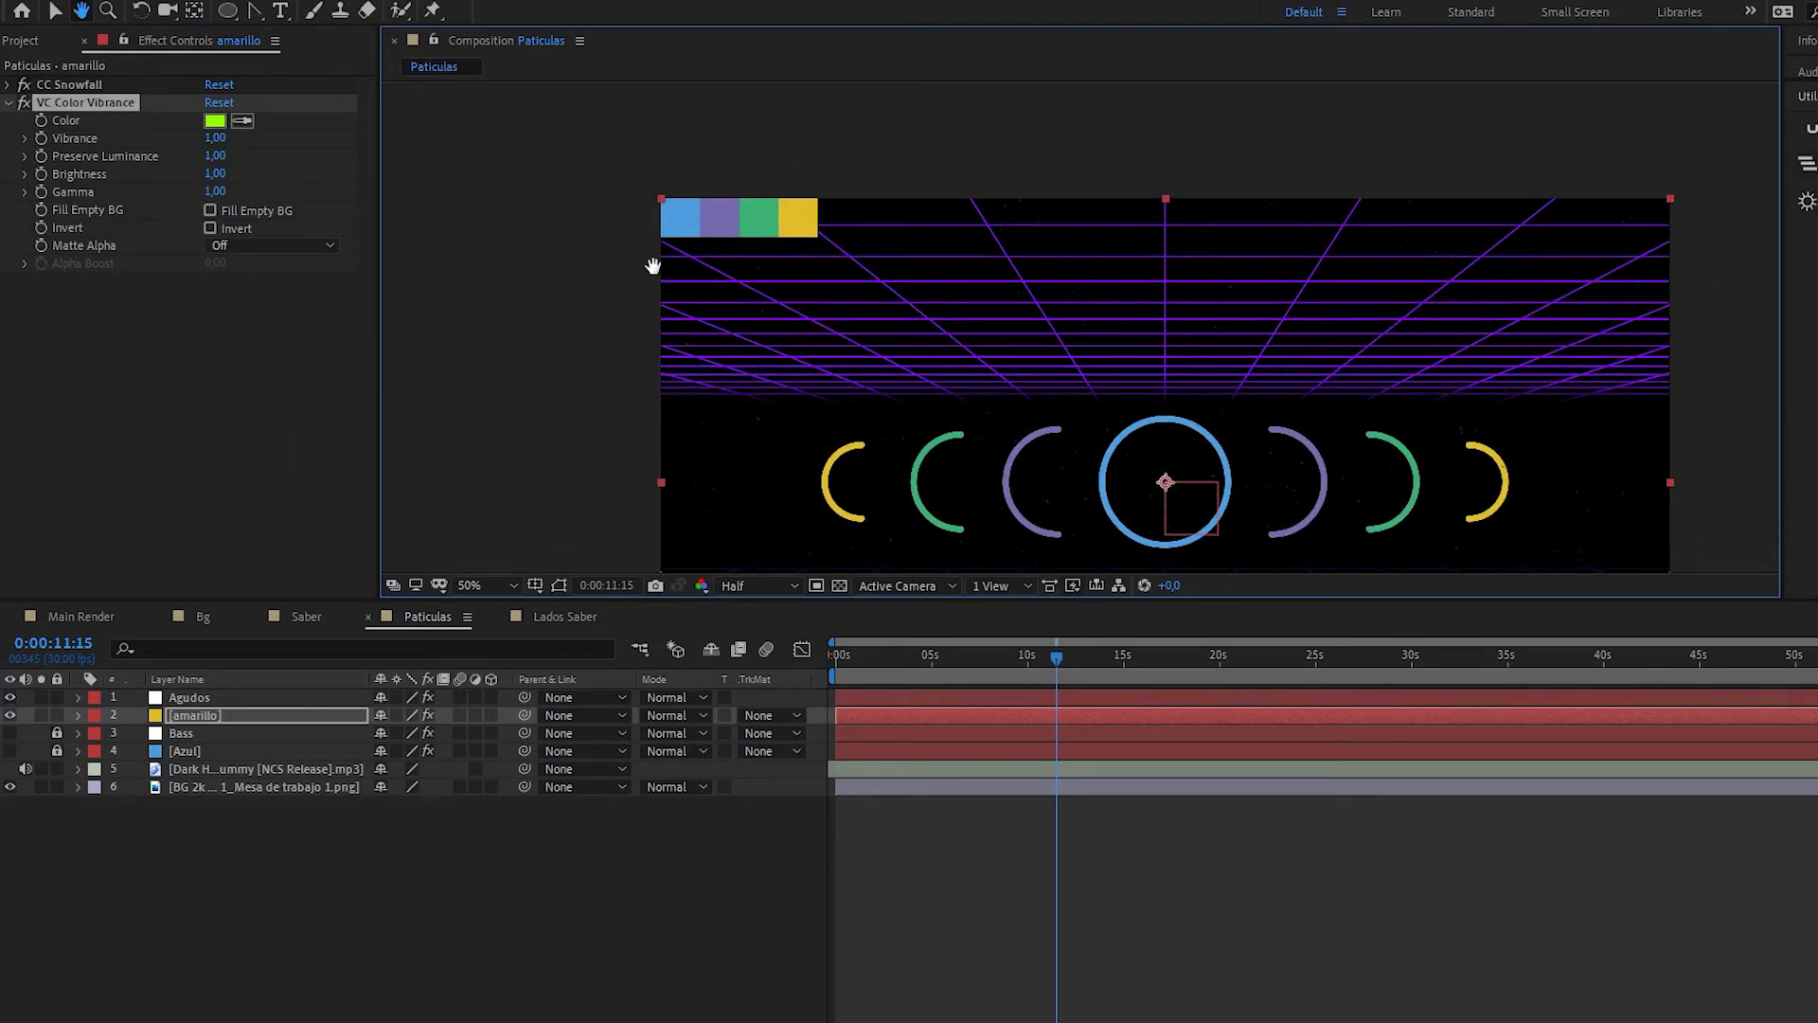
left_click(244, 121)
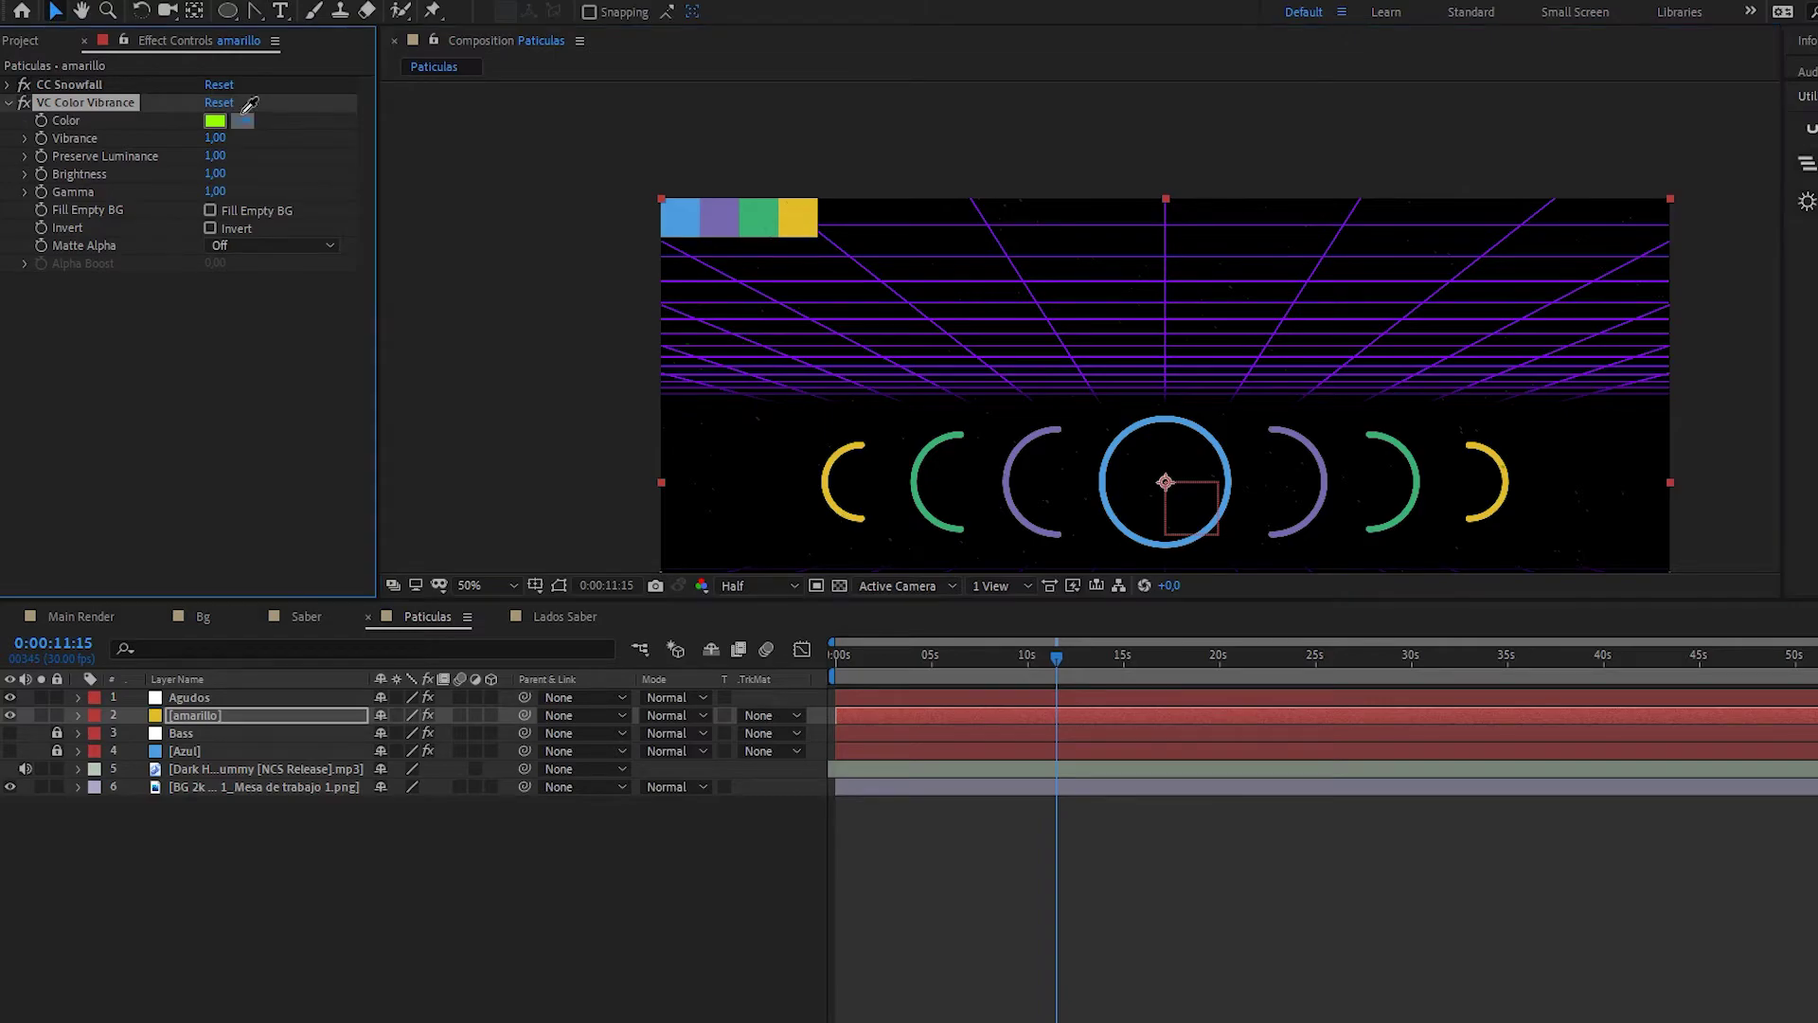
left_click(797, 218)
left_click_drag(1066, 423, 854, 266)
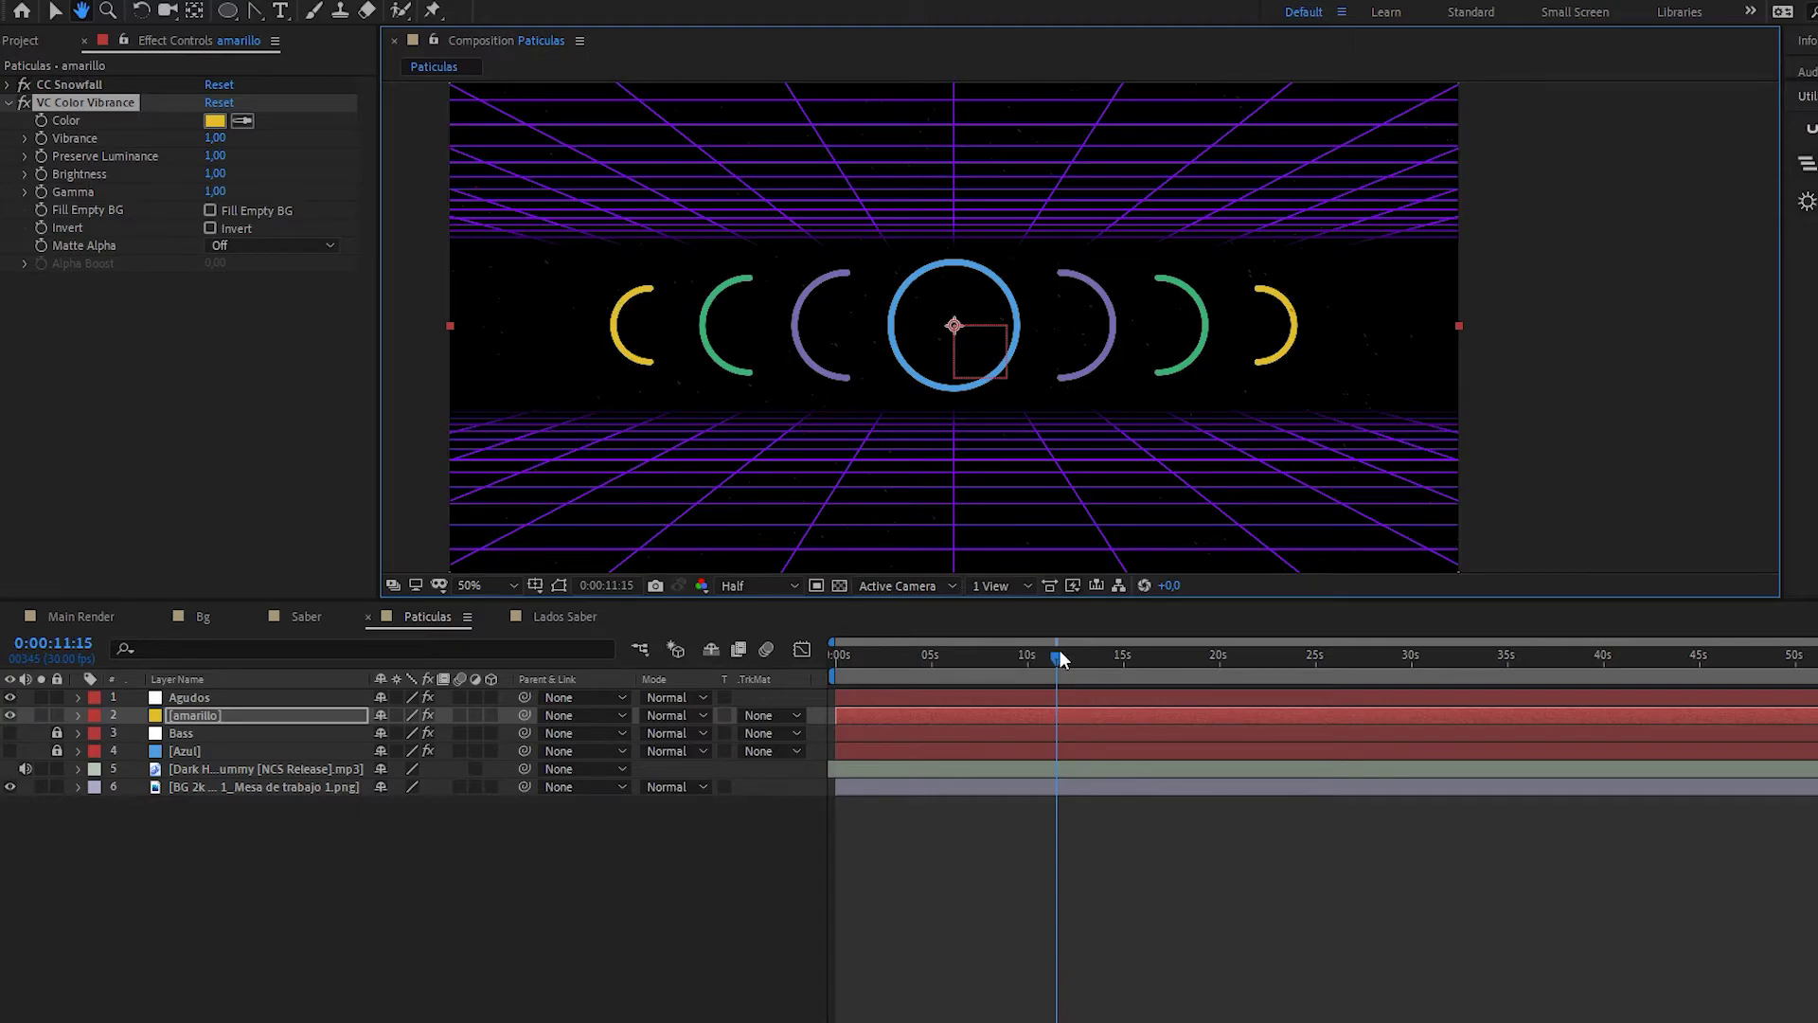
left_click_drag(1058, 661, 1050, 666)
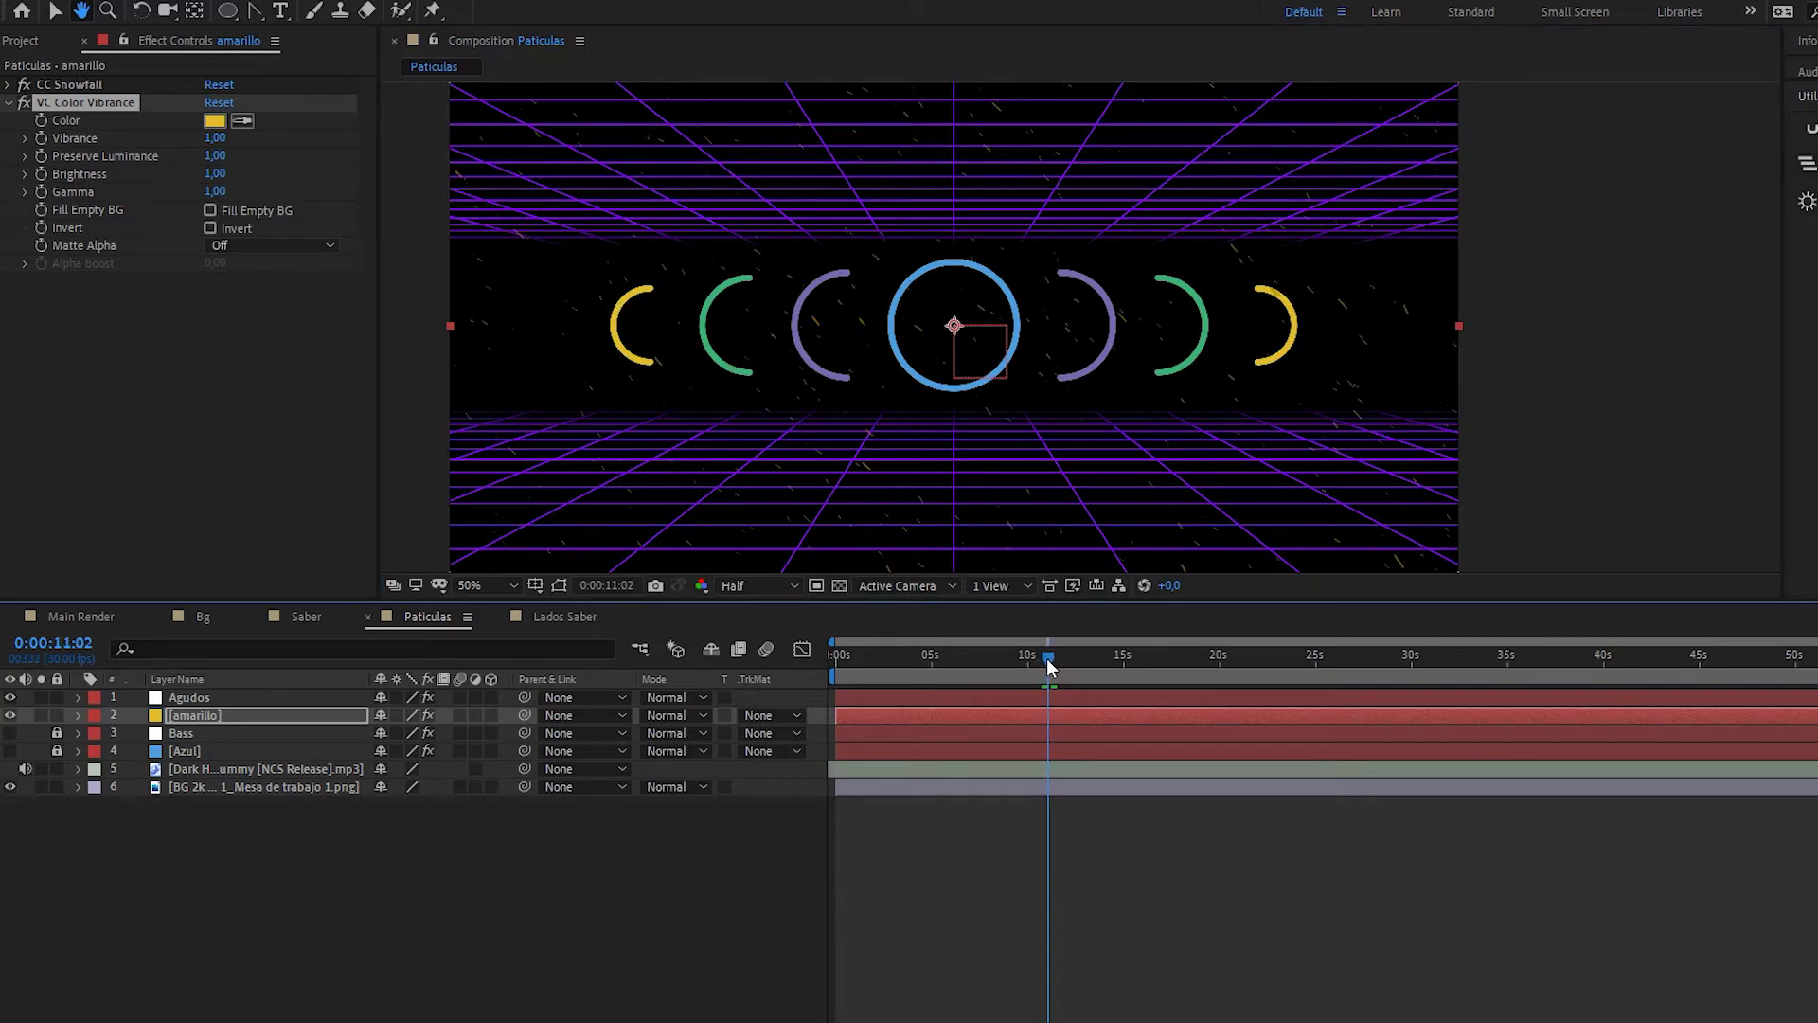
left_click_drag(1050, 666, 1048, 665)
key("v")
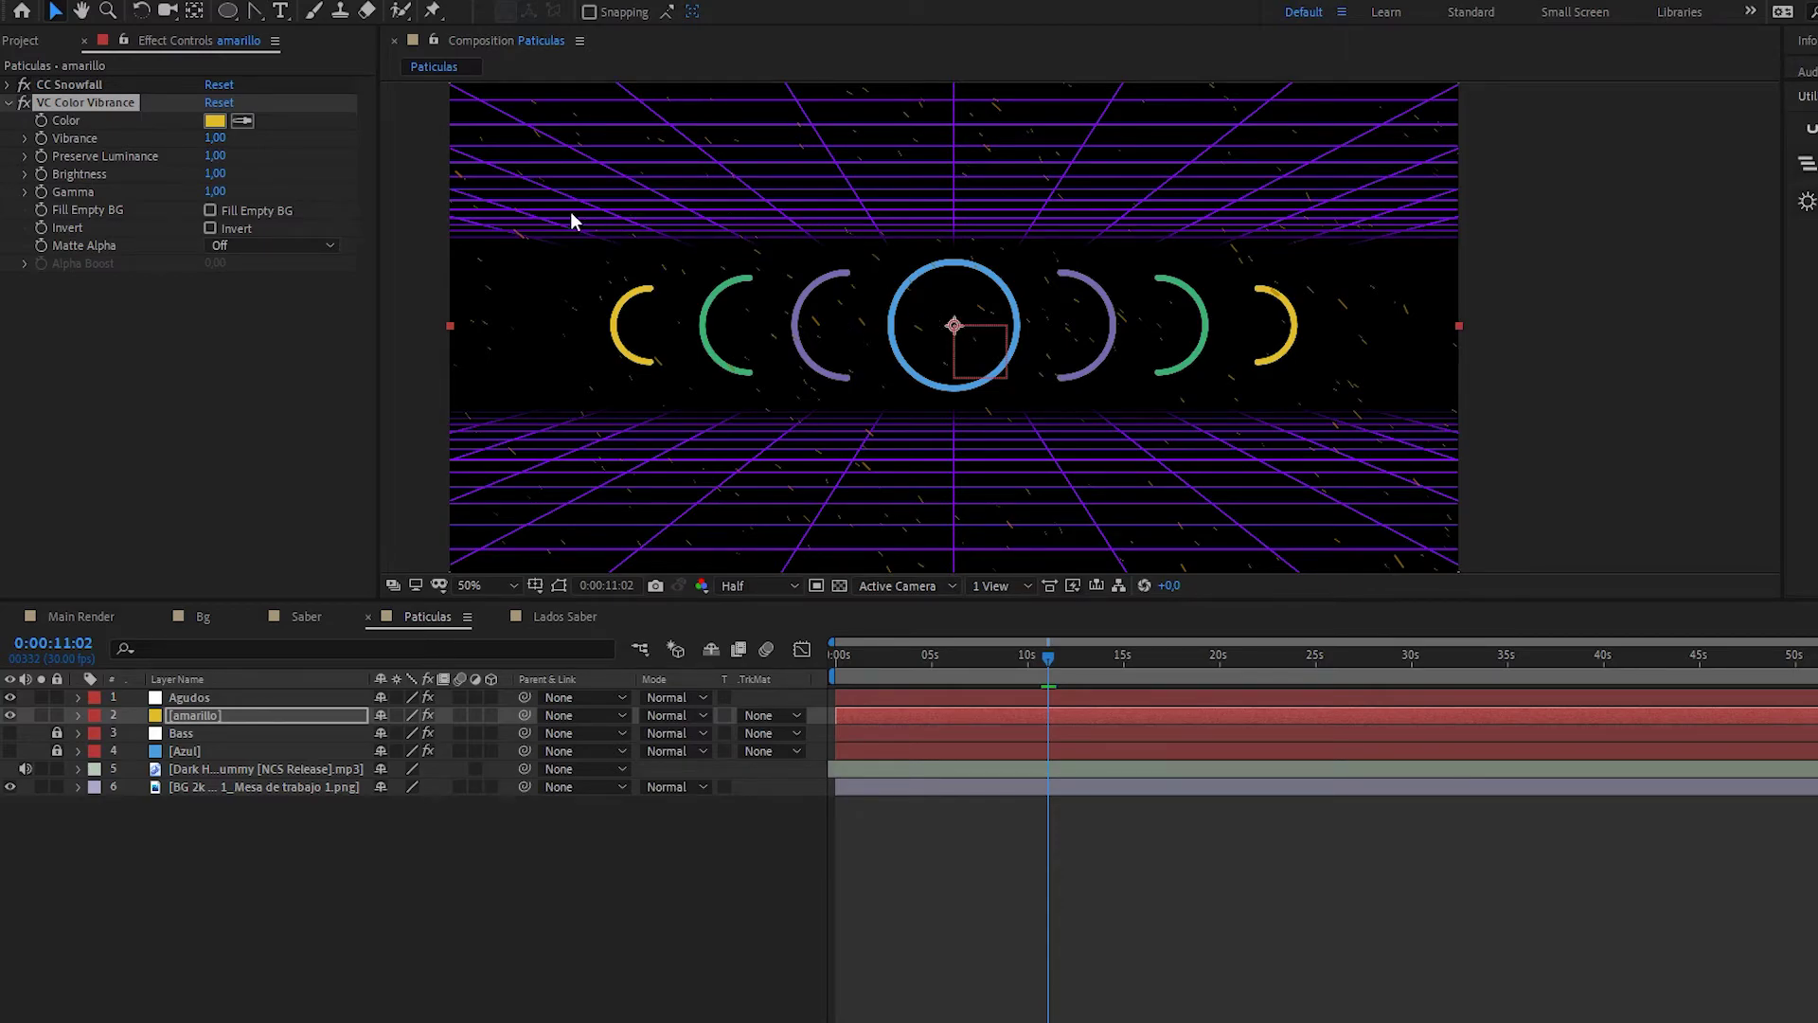
- Lower the tint's Gamma and raise Vibrance to 1,30, then collapse the effect
left_click(229, 191)
mouse_move(229, 191)
left_mouse_down()
mouse_move(185, 199)
mouse_move(222, 202)
left_mouse_up()
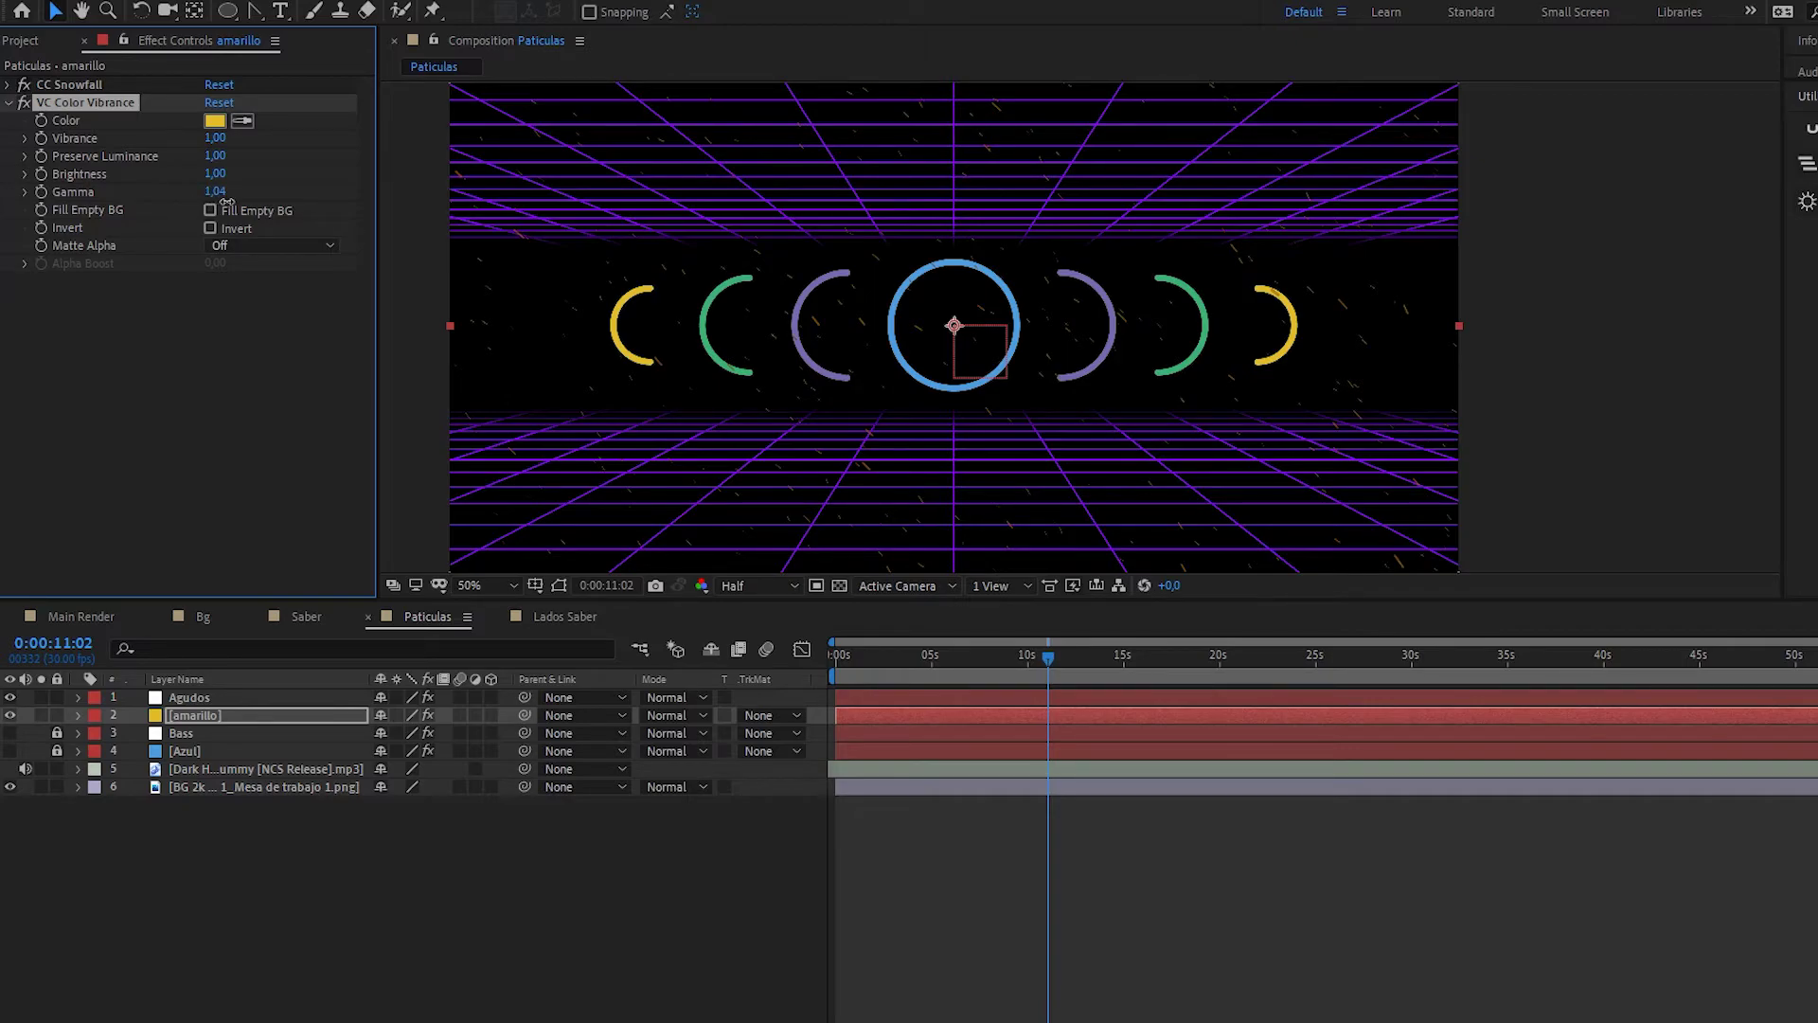
mouse_move(216, 138)
left_mouse_down()
mouse_move(246, 139)
mouse_move(9, 140)
mouse_move(363, 154)
left_mouse_up()
left_click(10, 102)
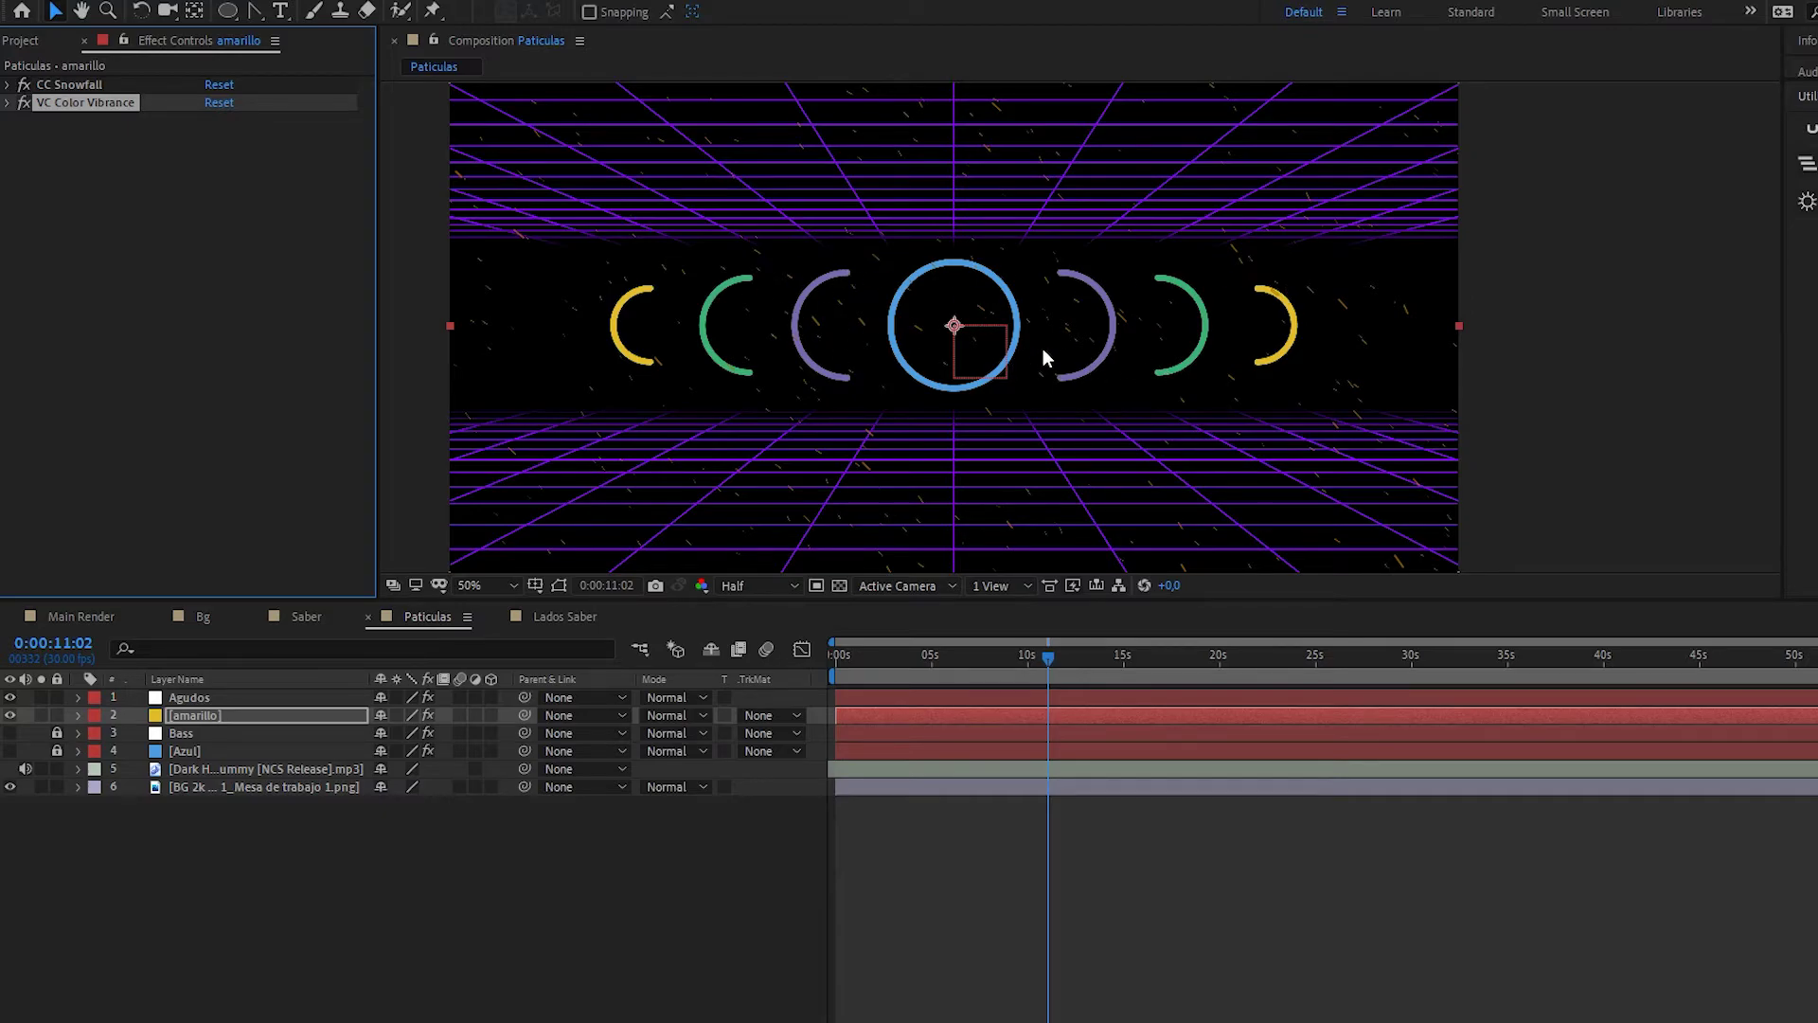
- Unlock and show the Azul layer while hiding amarillo
left_click(188, 754)
left_click(56, 750)
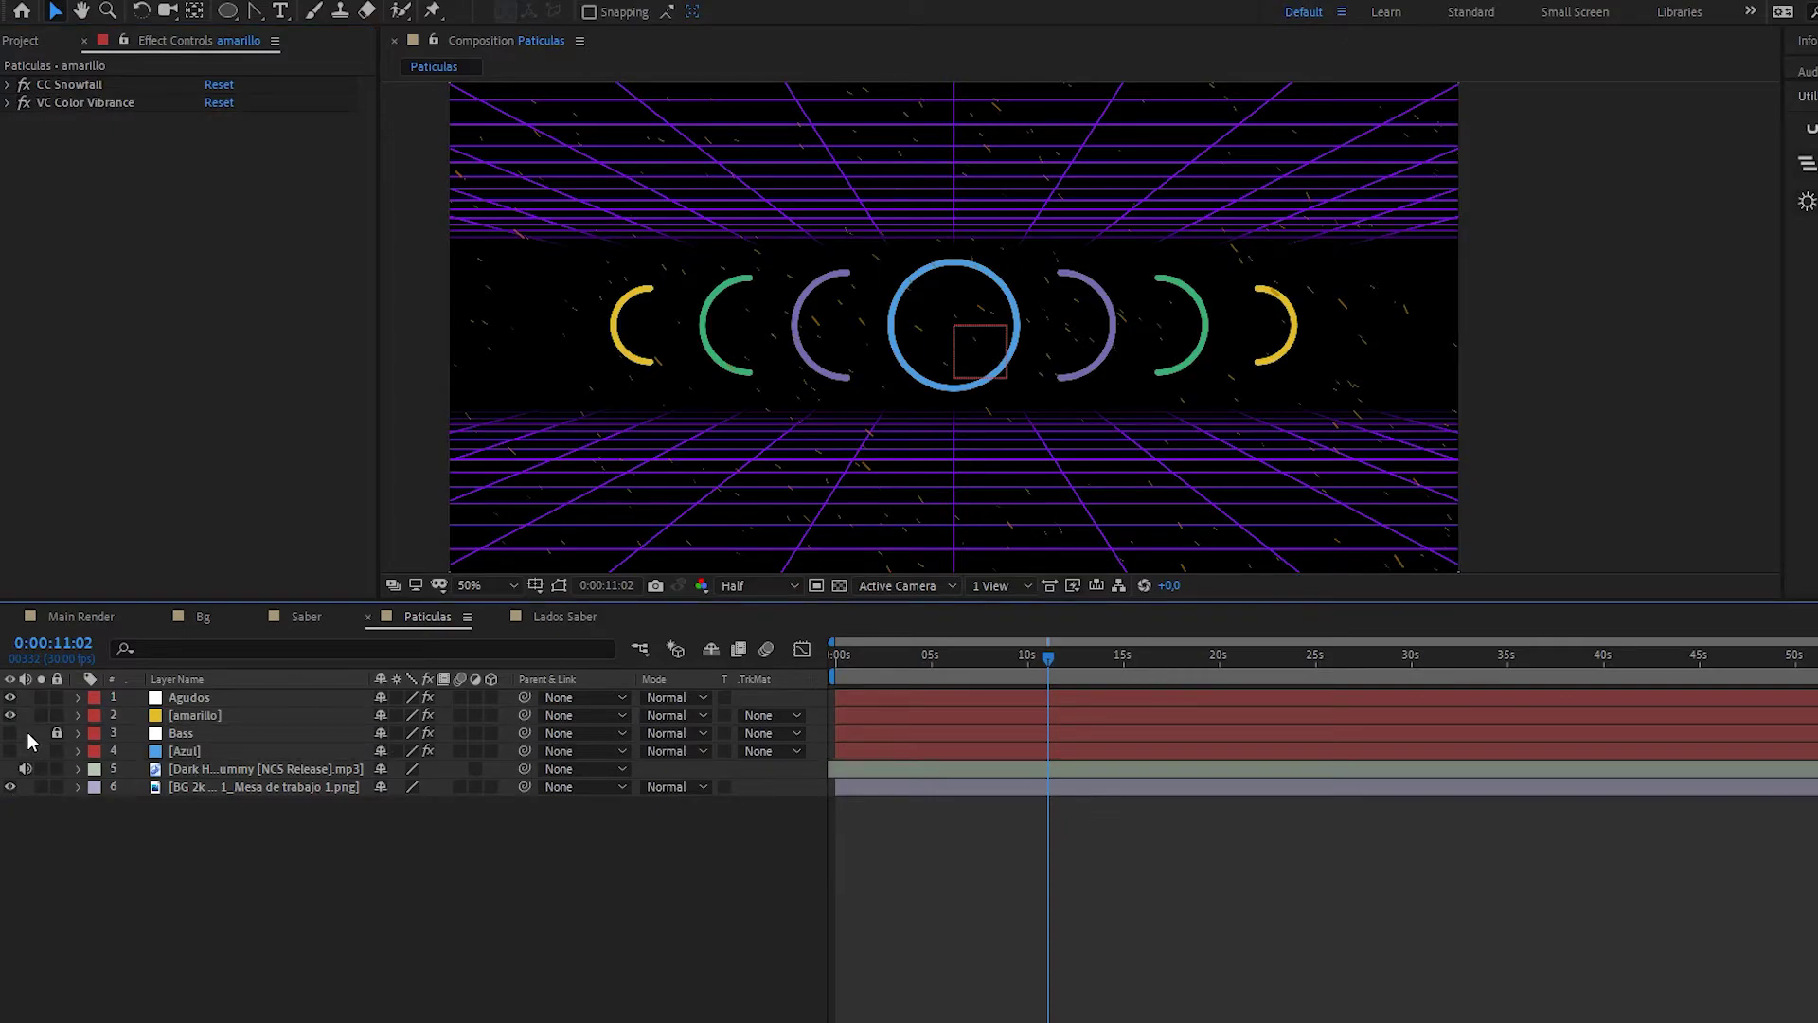
left_click(11, 751)
left_click(10, 715)
left_click_drag(525, 271, 636, 366)
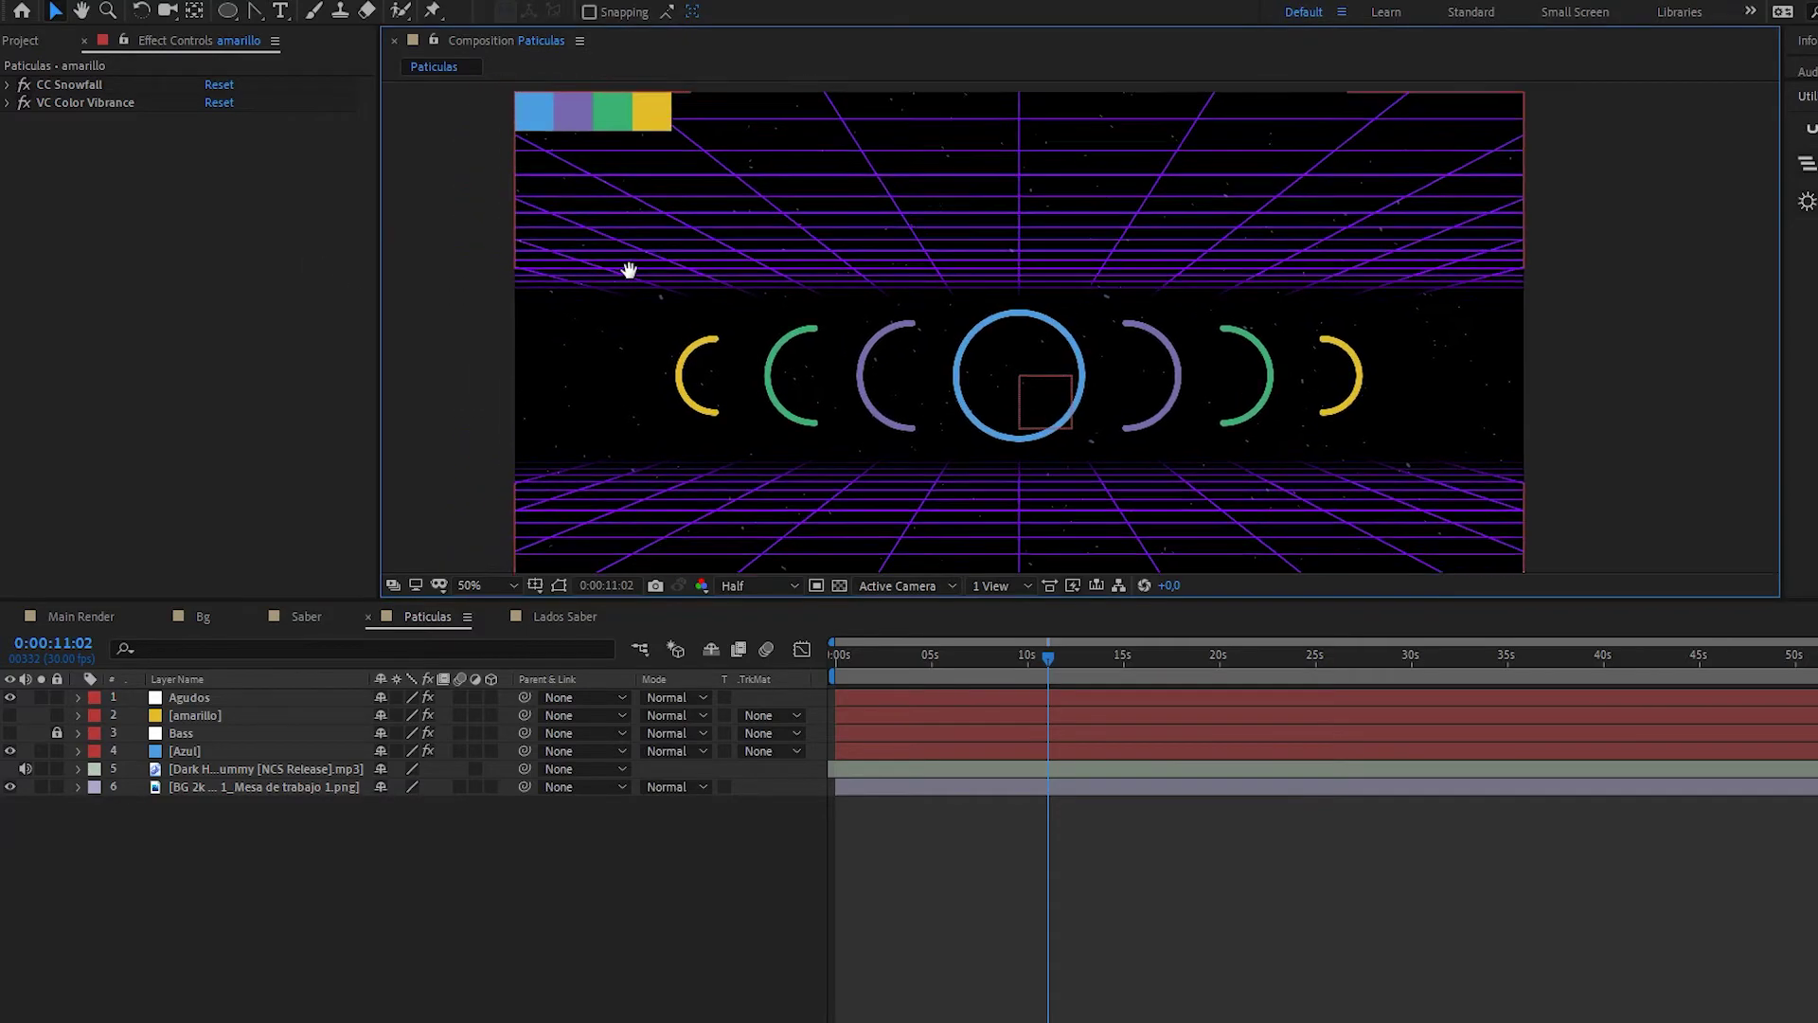
- Add VC Color Vibrance to the Azul layer and collapse its effects
left_click(186, 752)
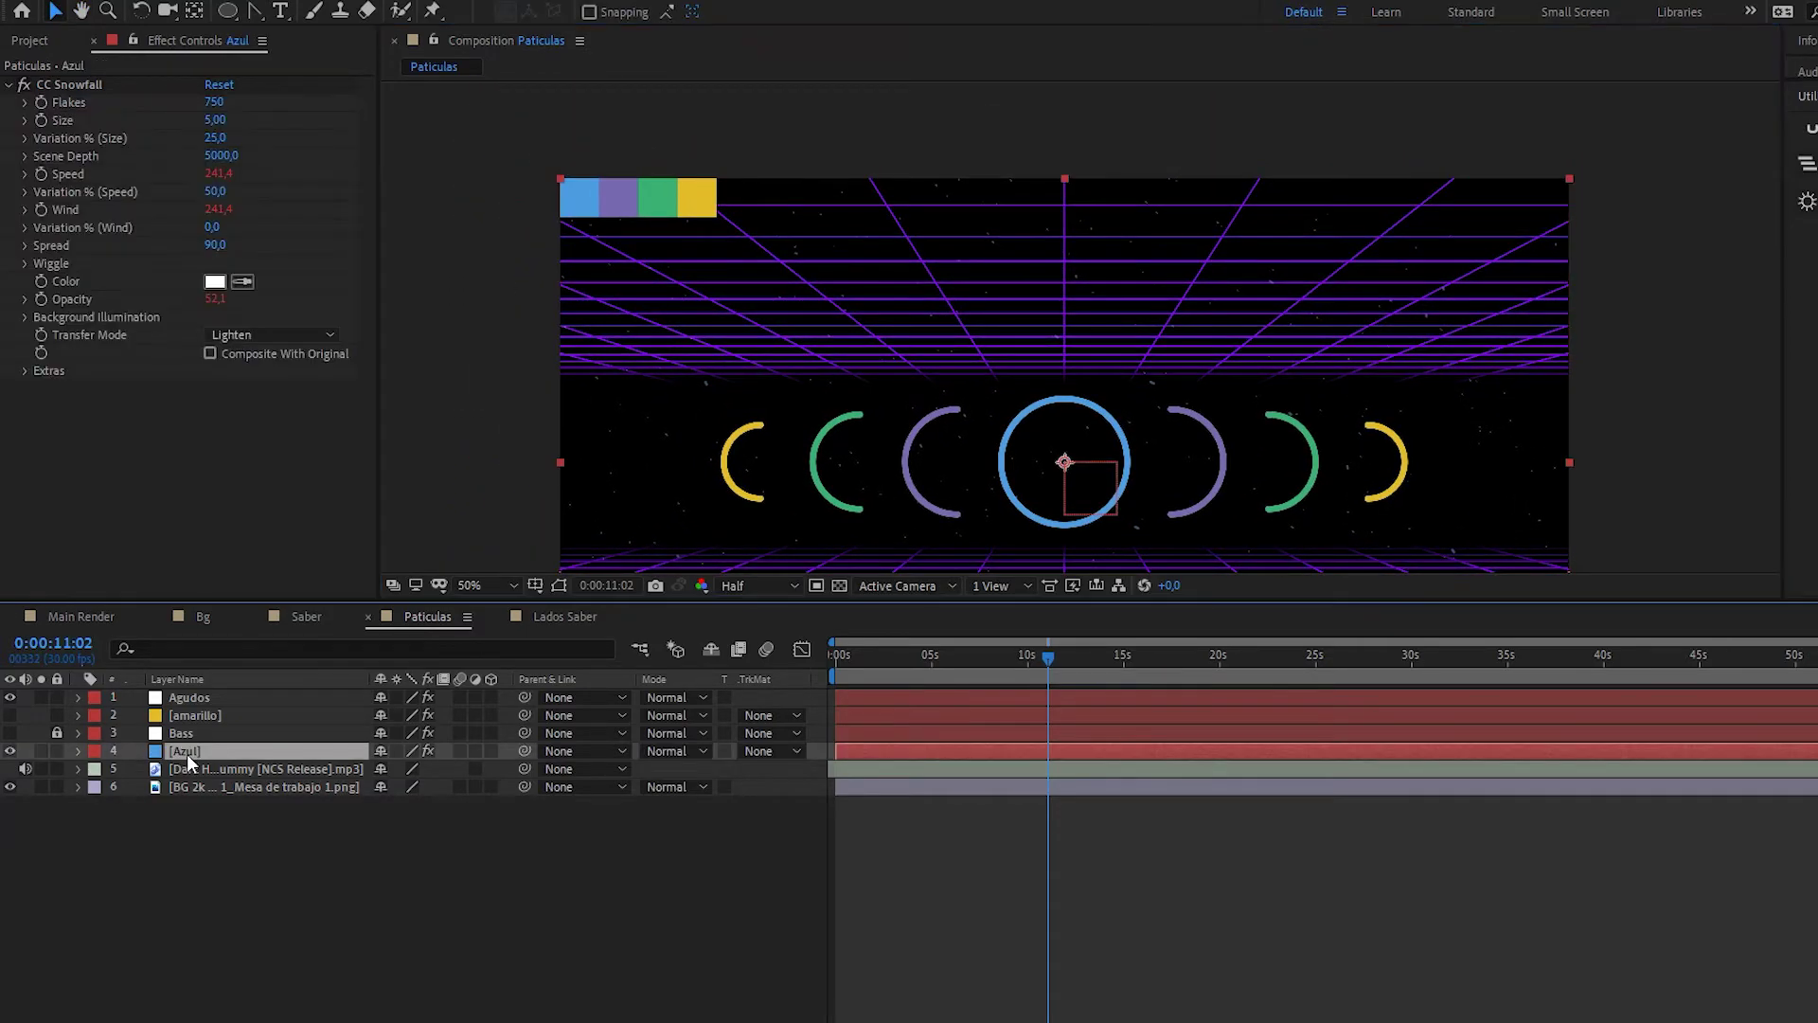
key("ctrl+space")
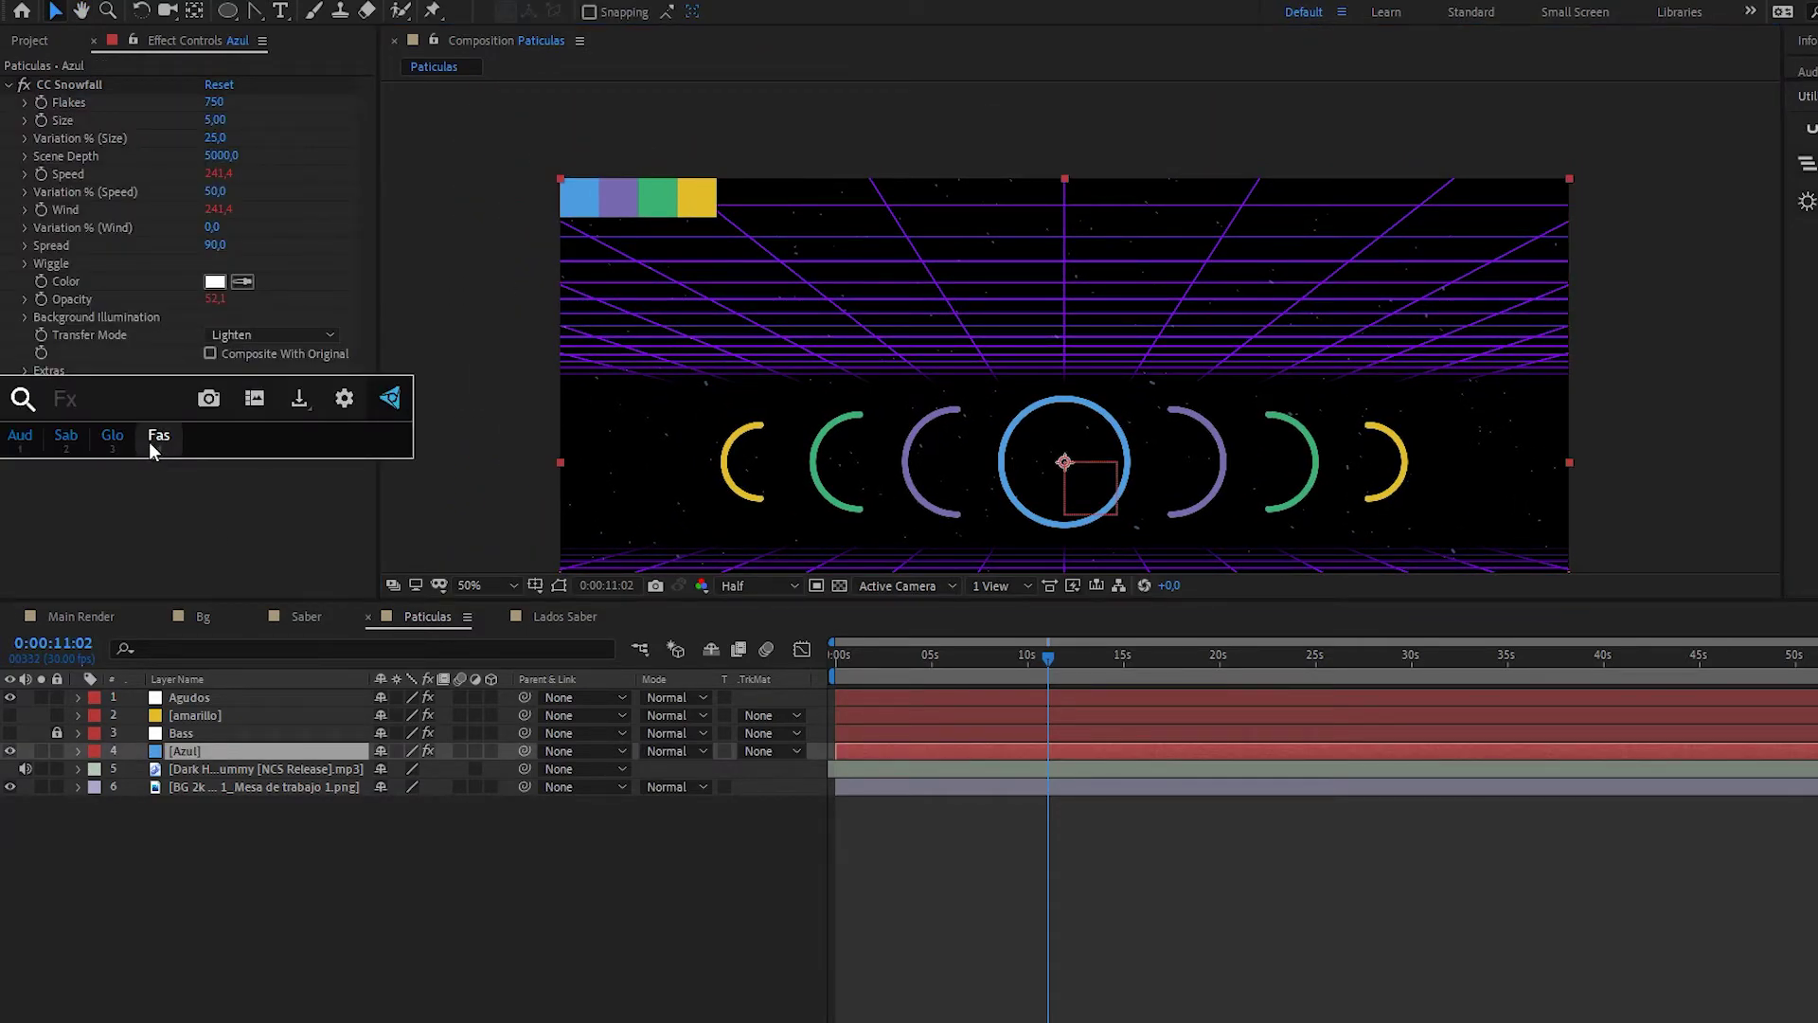
type("vc")
key("Return")
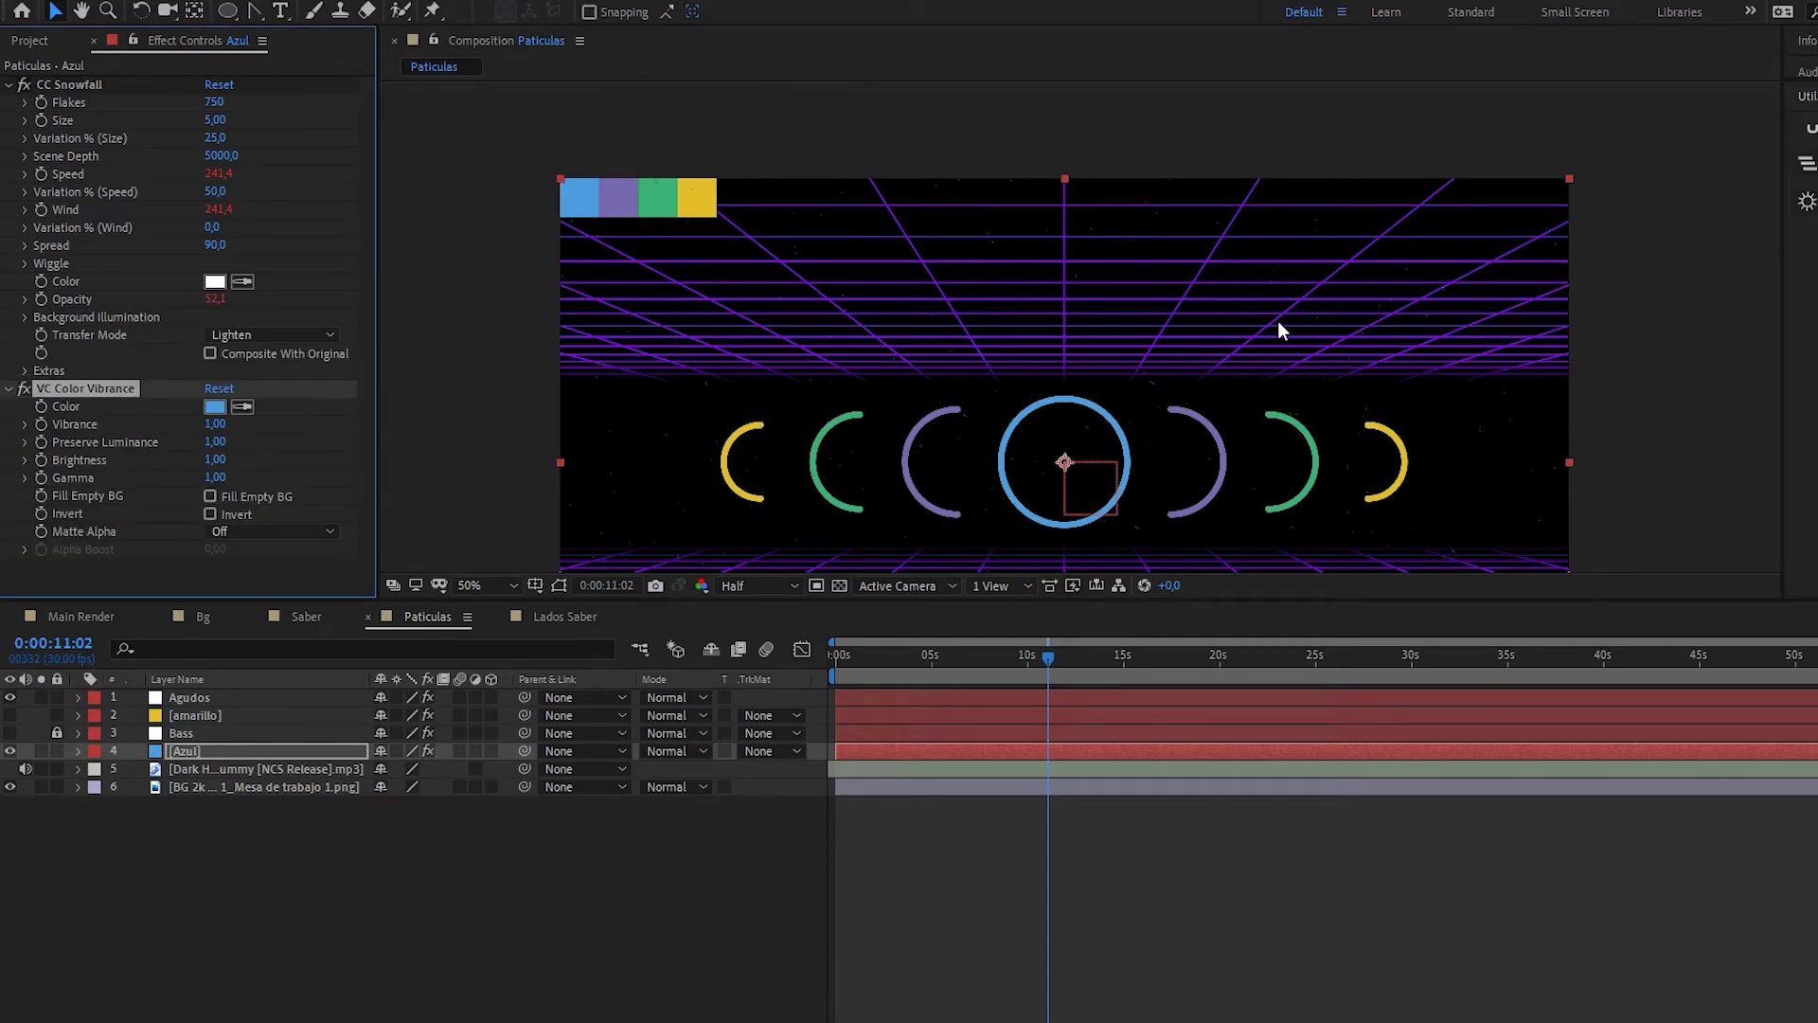
left_click(9, 388, "ctrl")
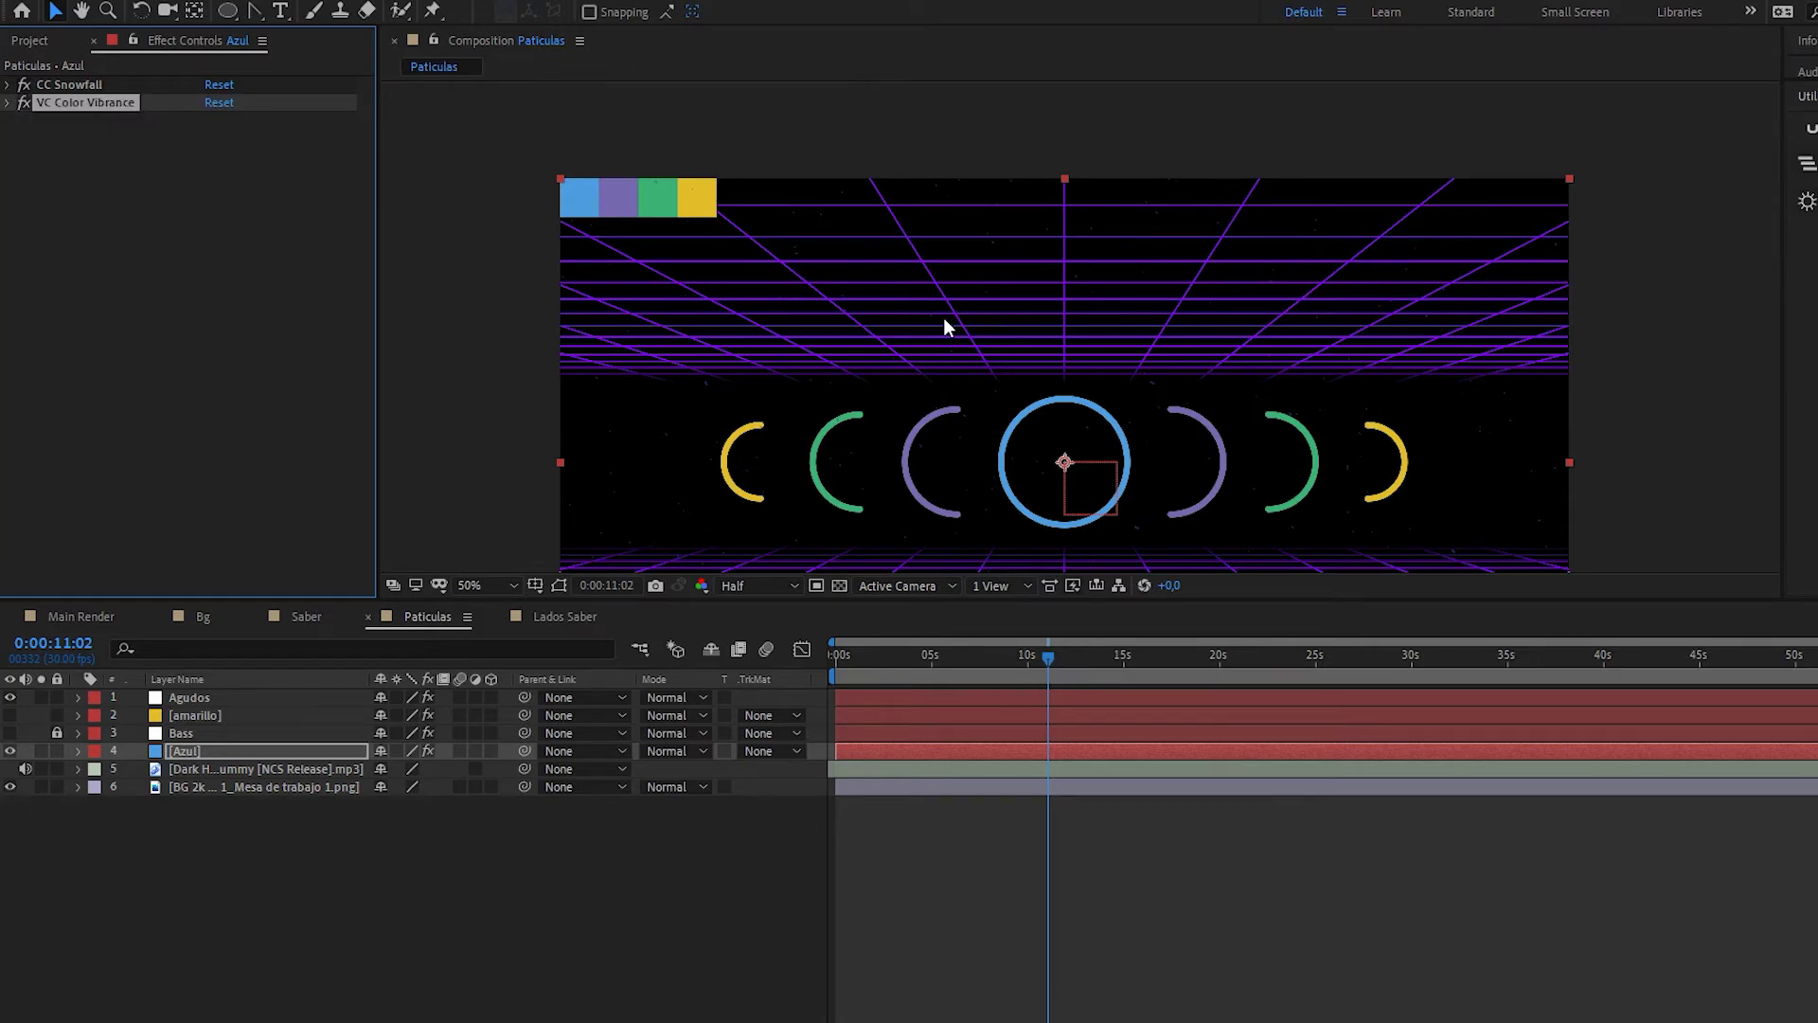
key("h")
left_click_drag(975, 353, 988, 333)
key("v")
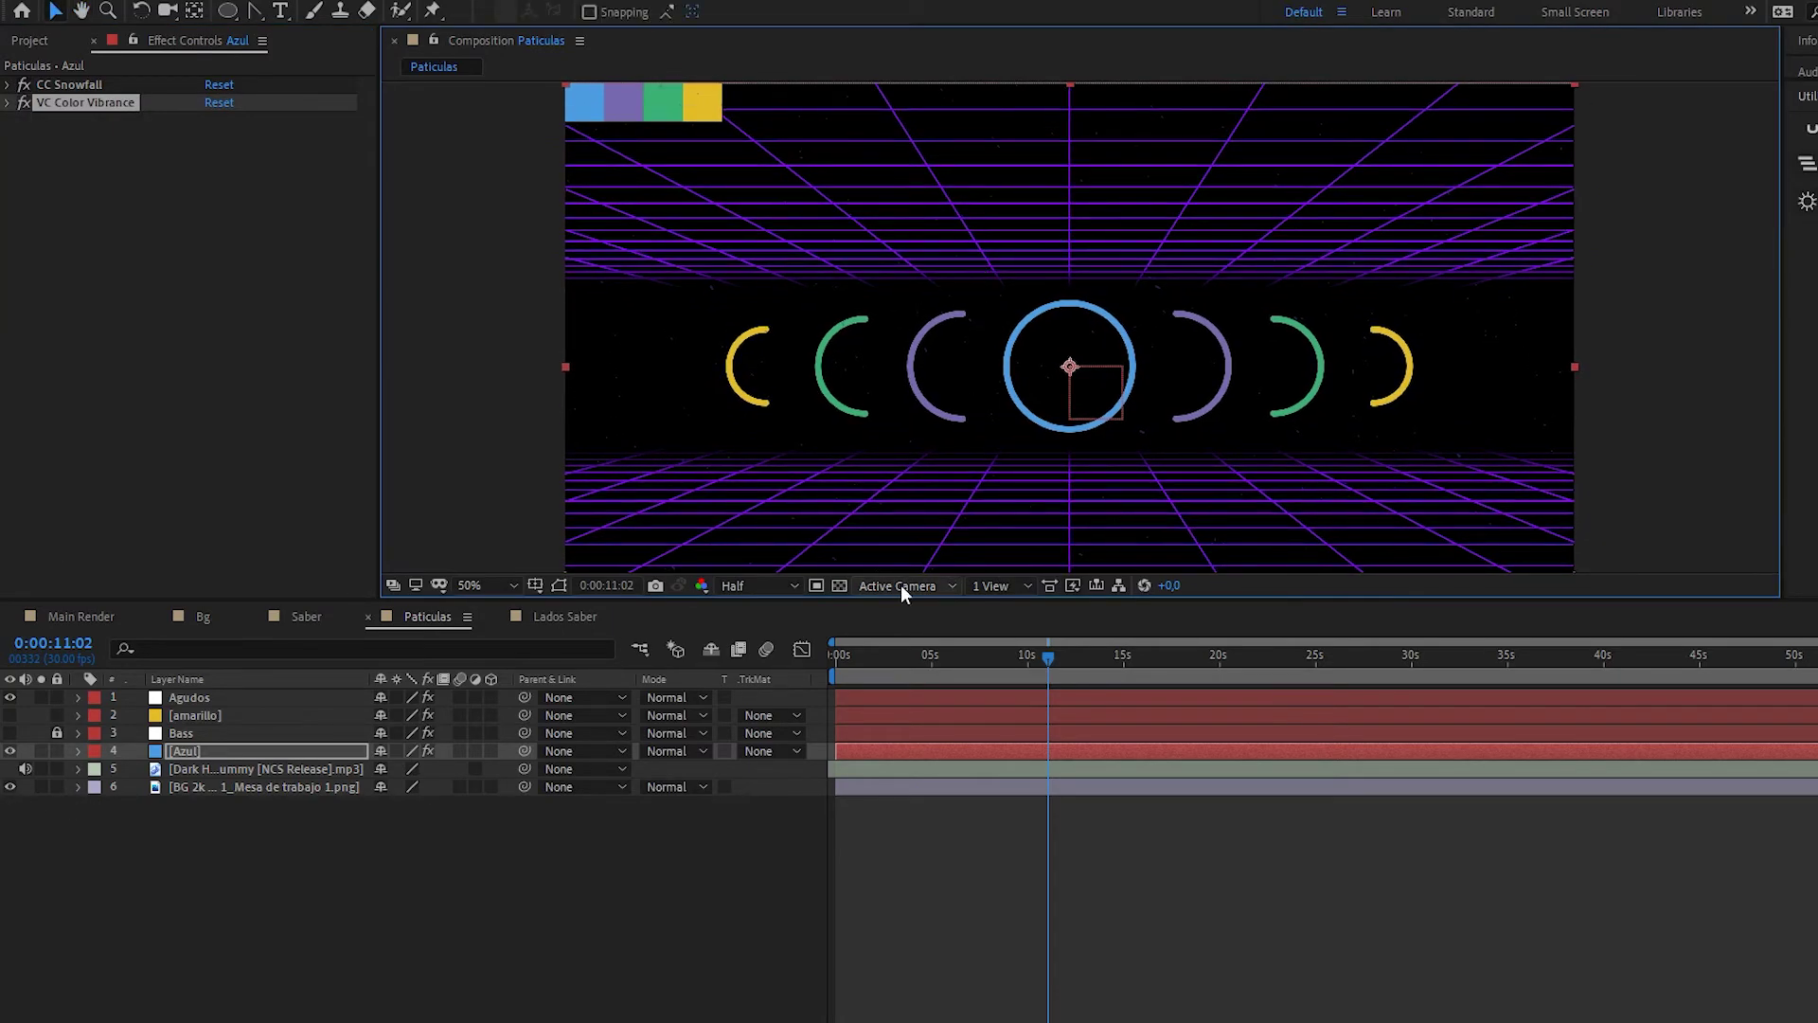
left_click_drag(899, 600, 909, 774)
scroll(961, 606, "down", 2)
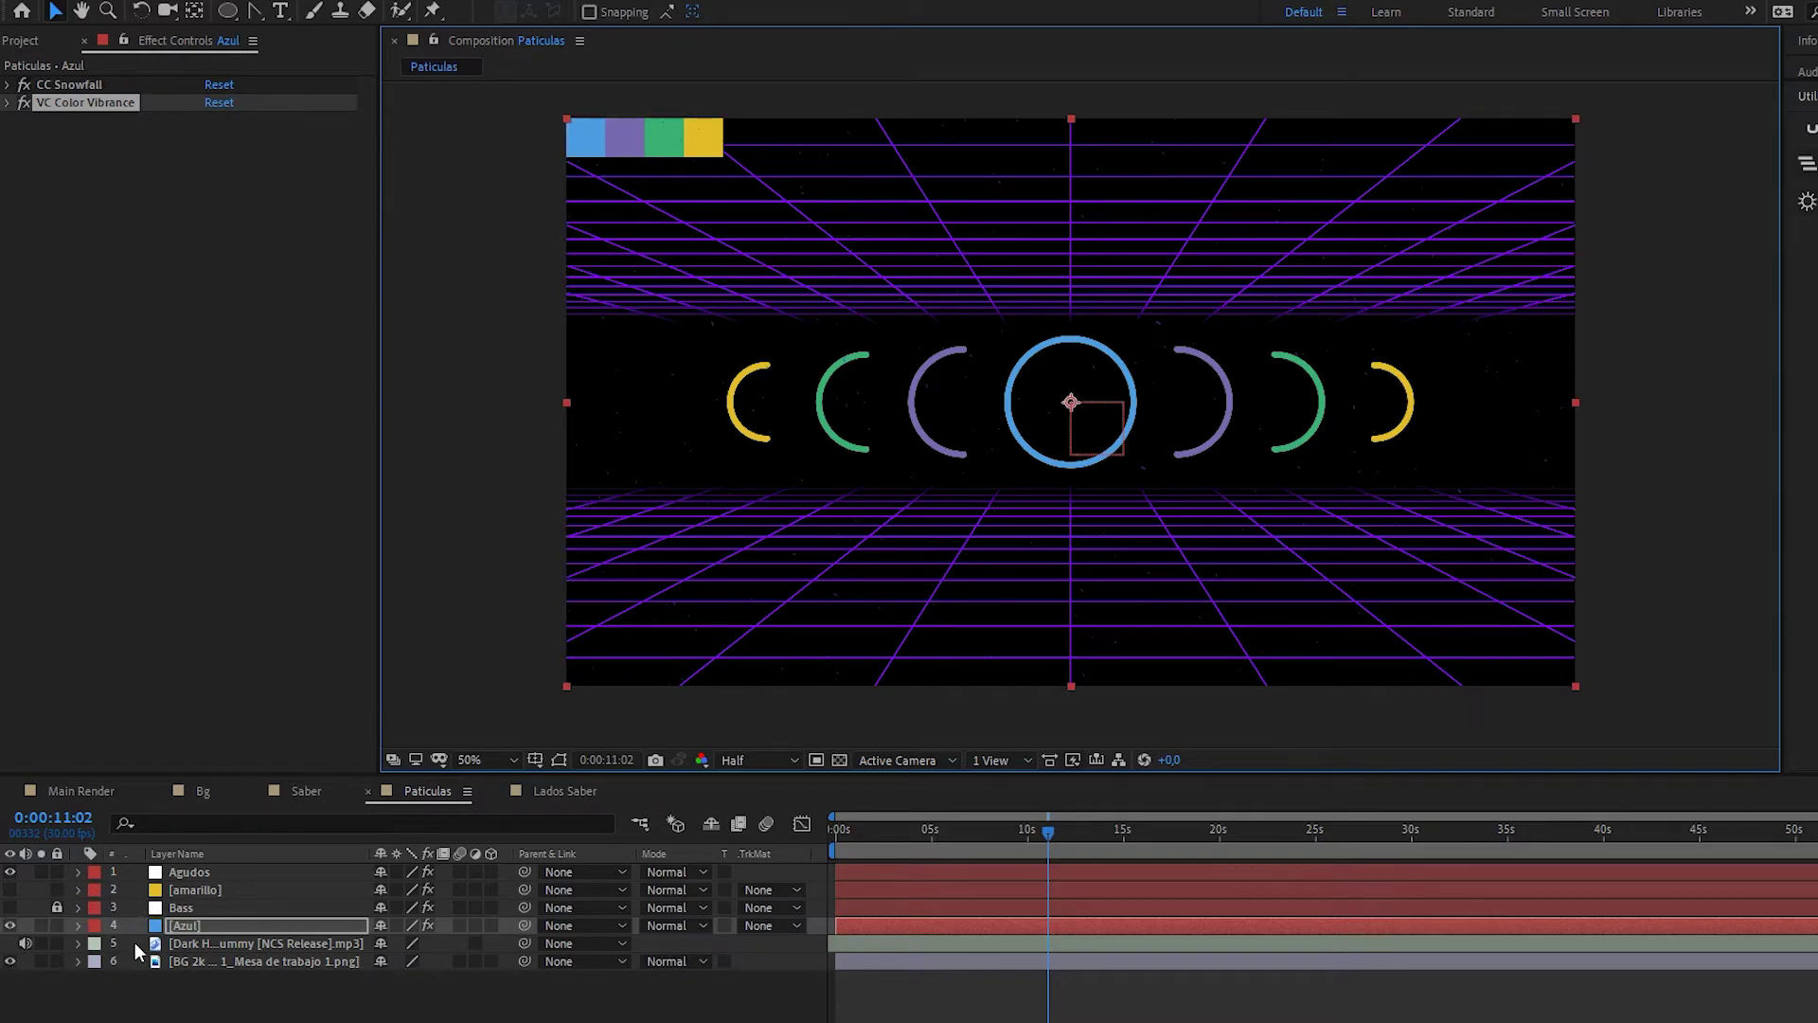
- Rotate the Azul layer 90° and slide its Position to 1442,0, 540,0
left_click(237, 925)
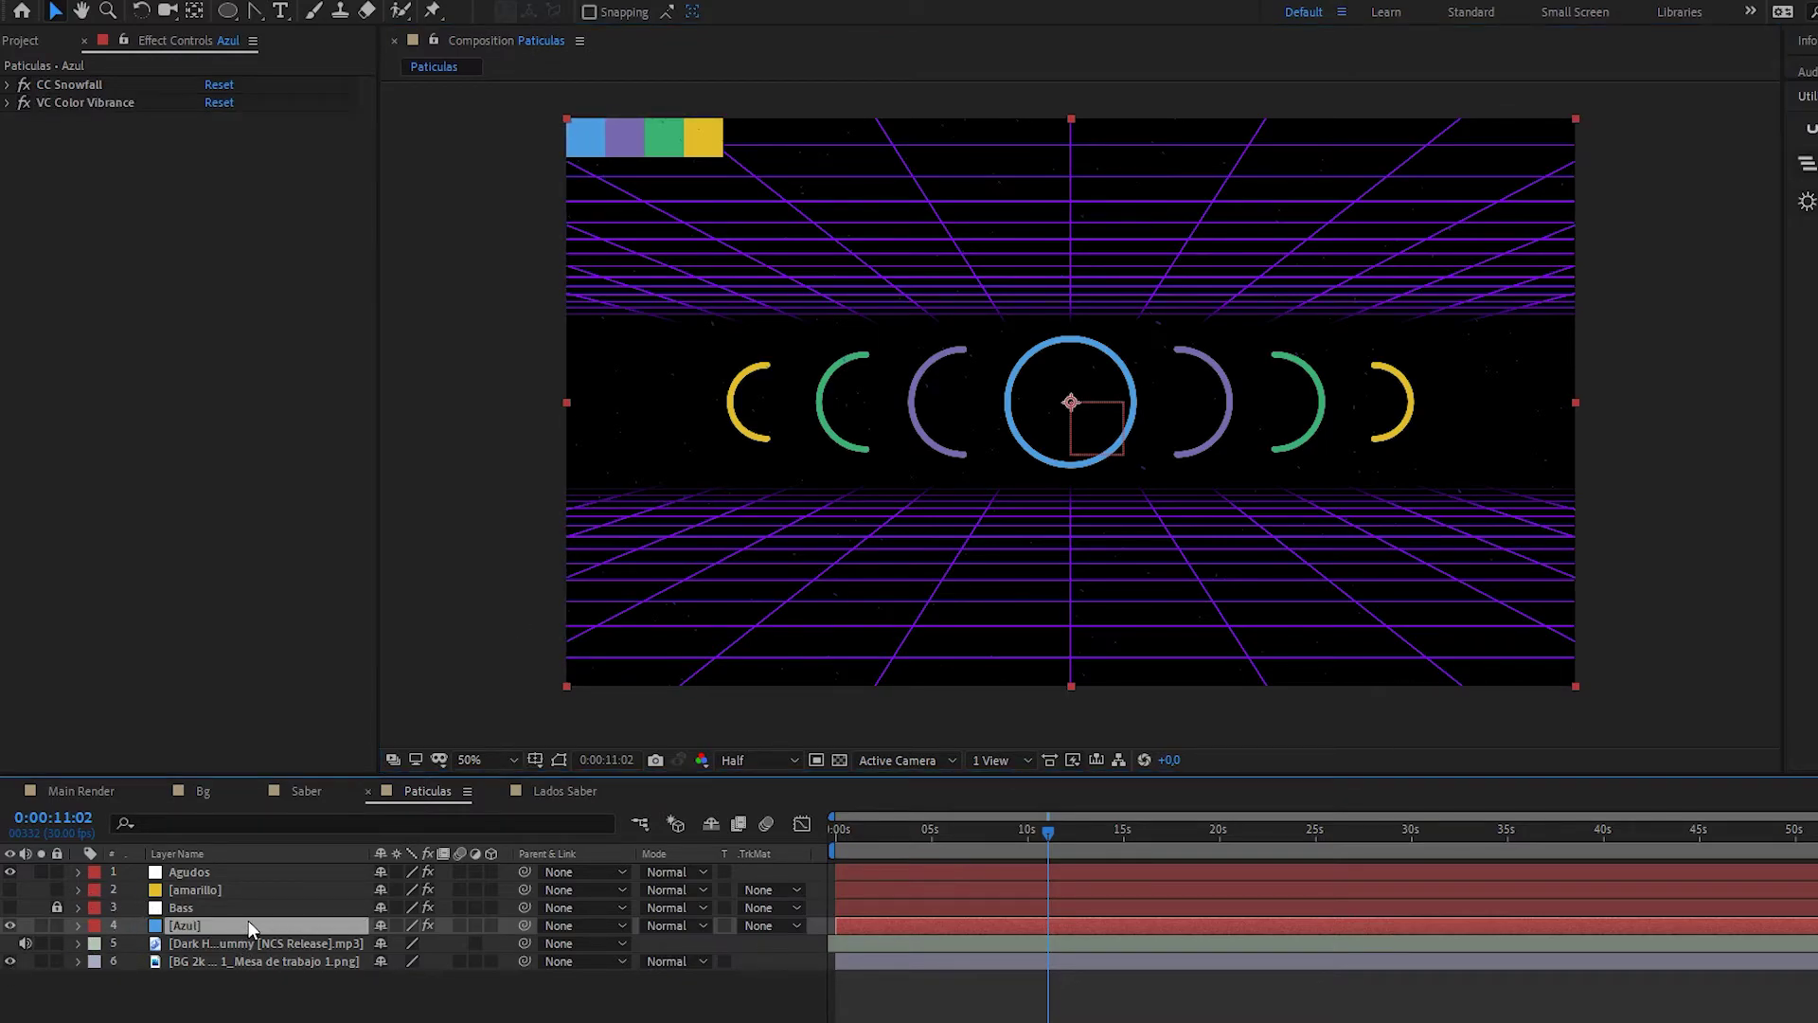
key("r")
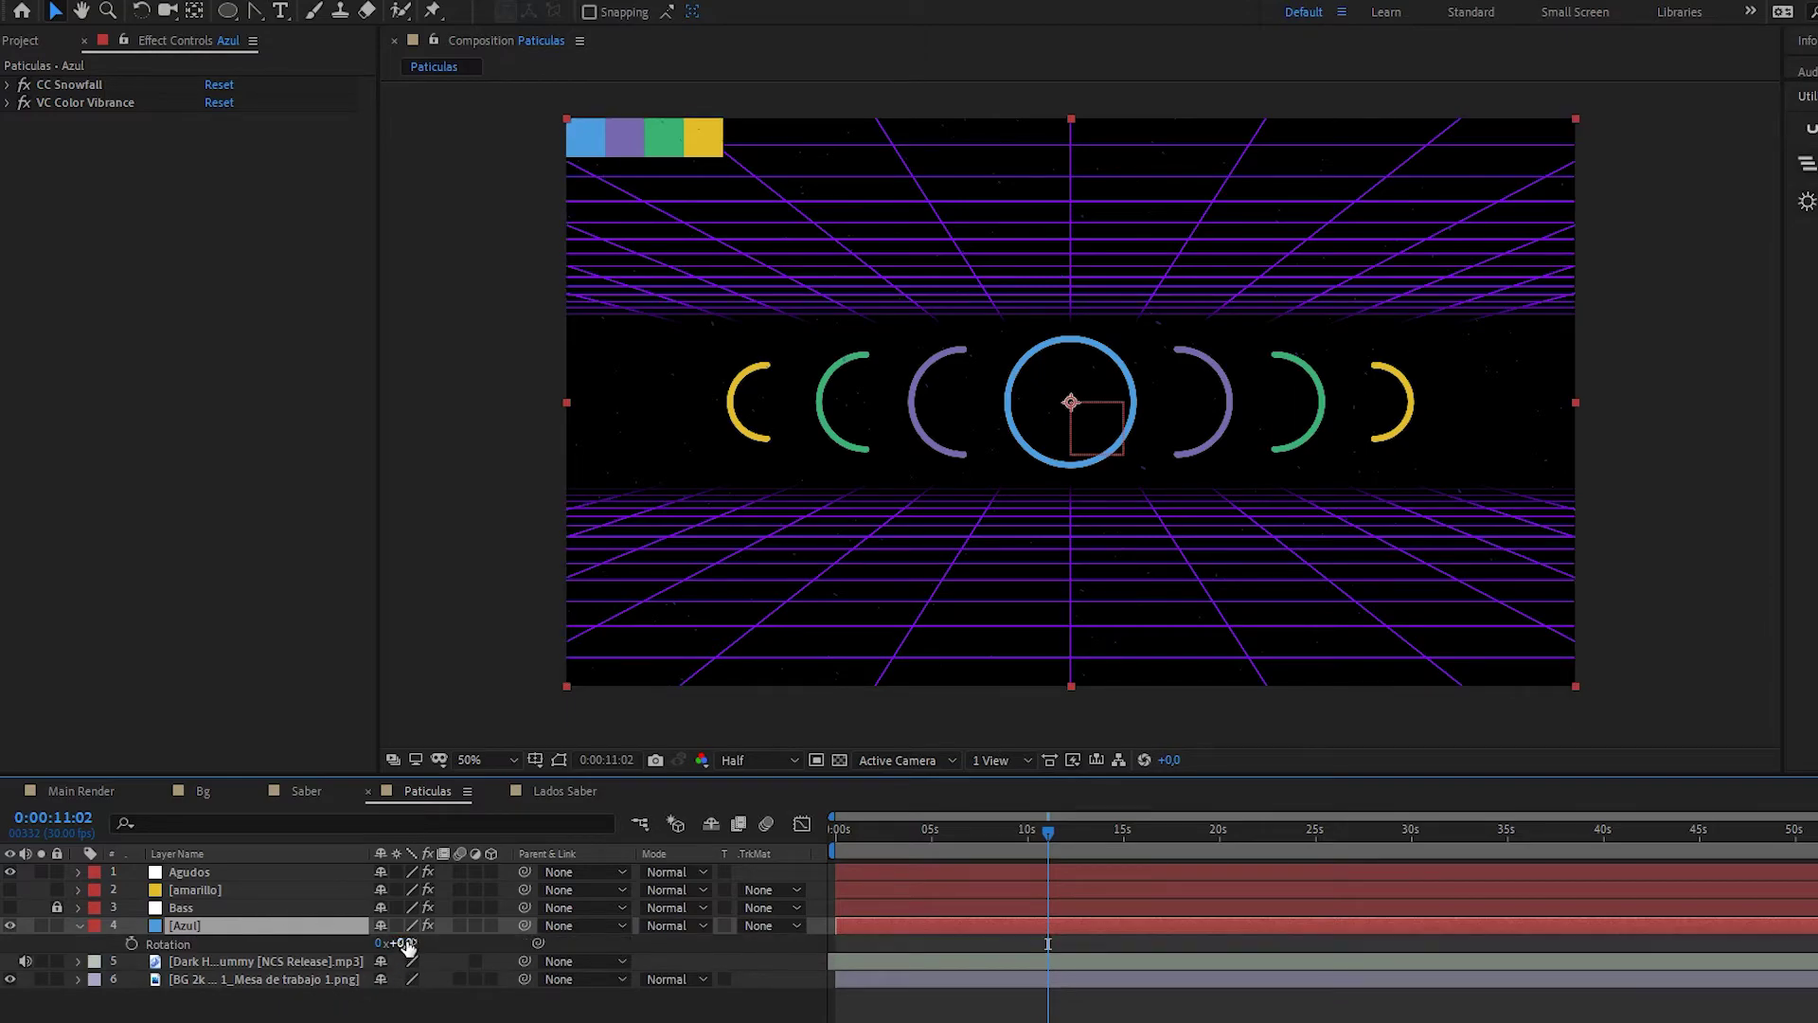
left_click(407, 943)
type("90")
key("Return")
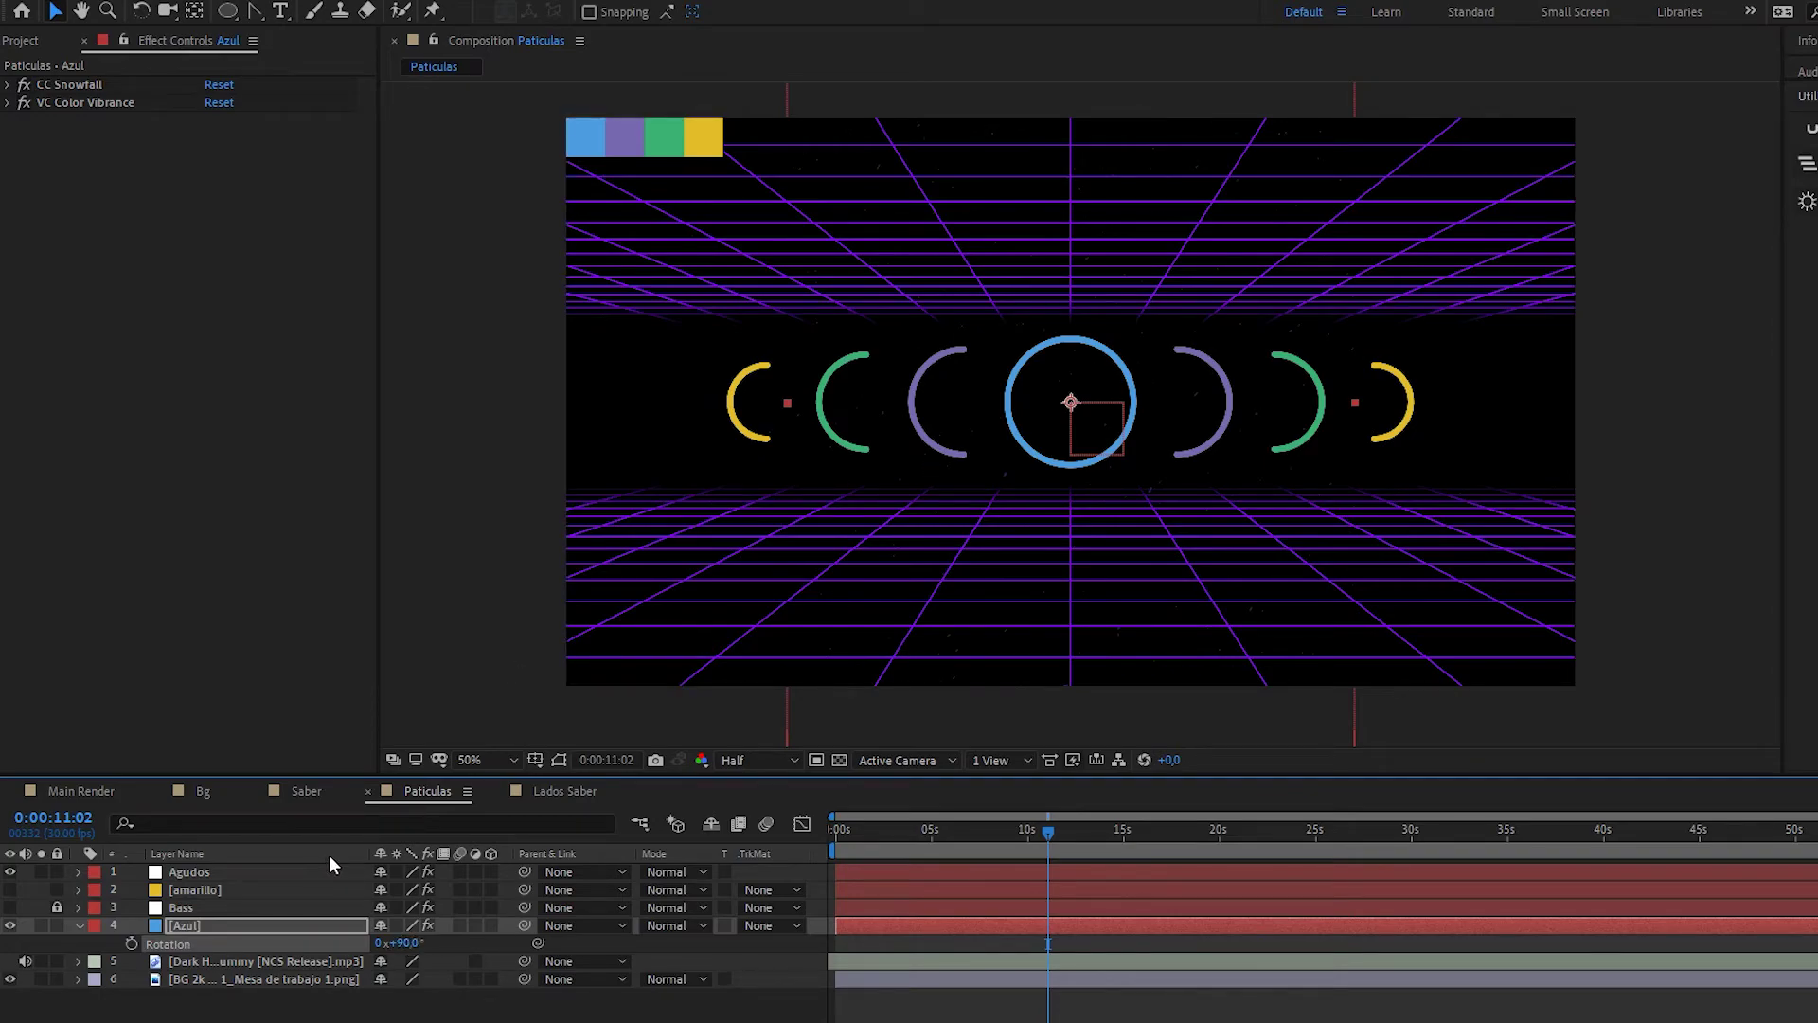
key("p")
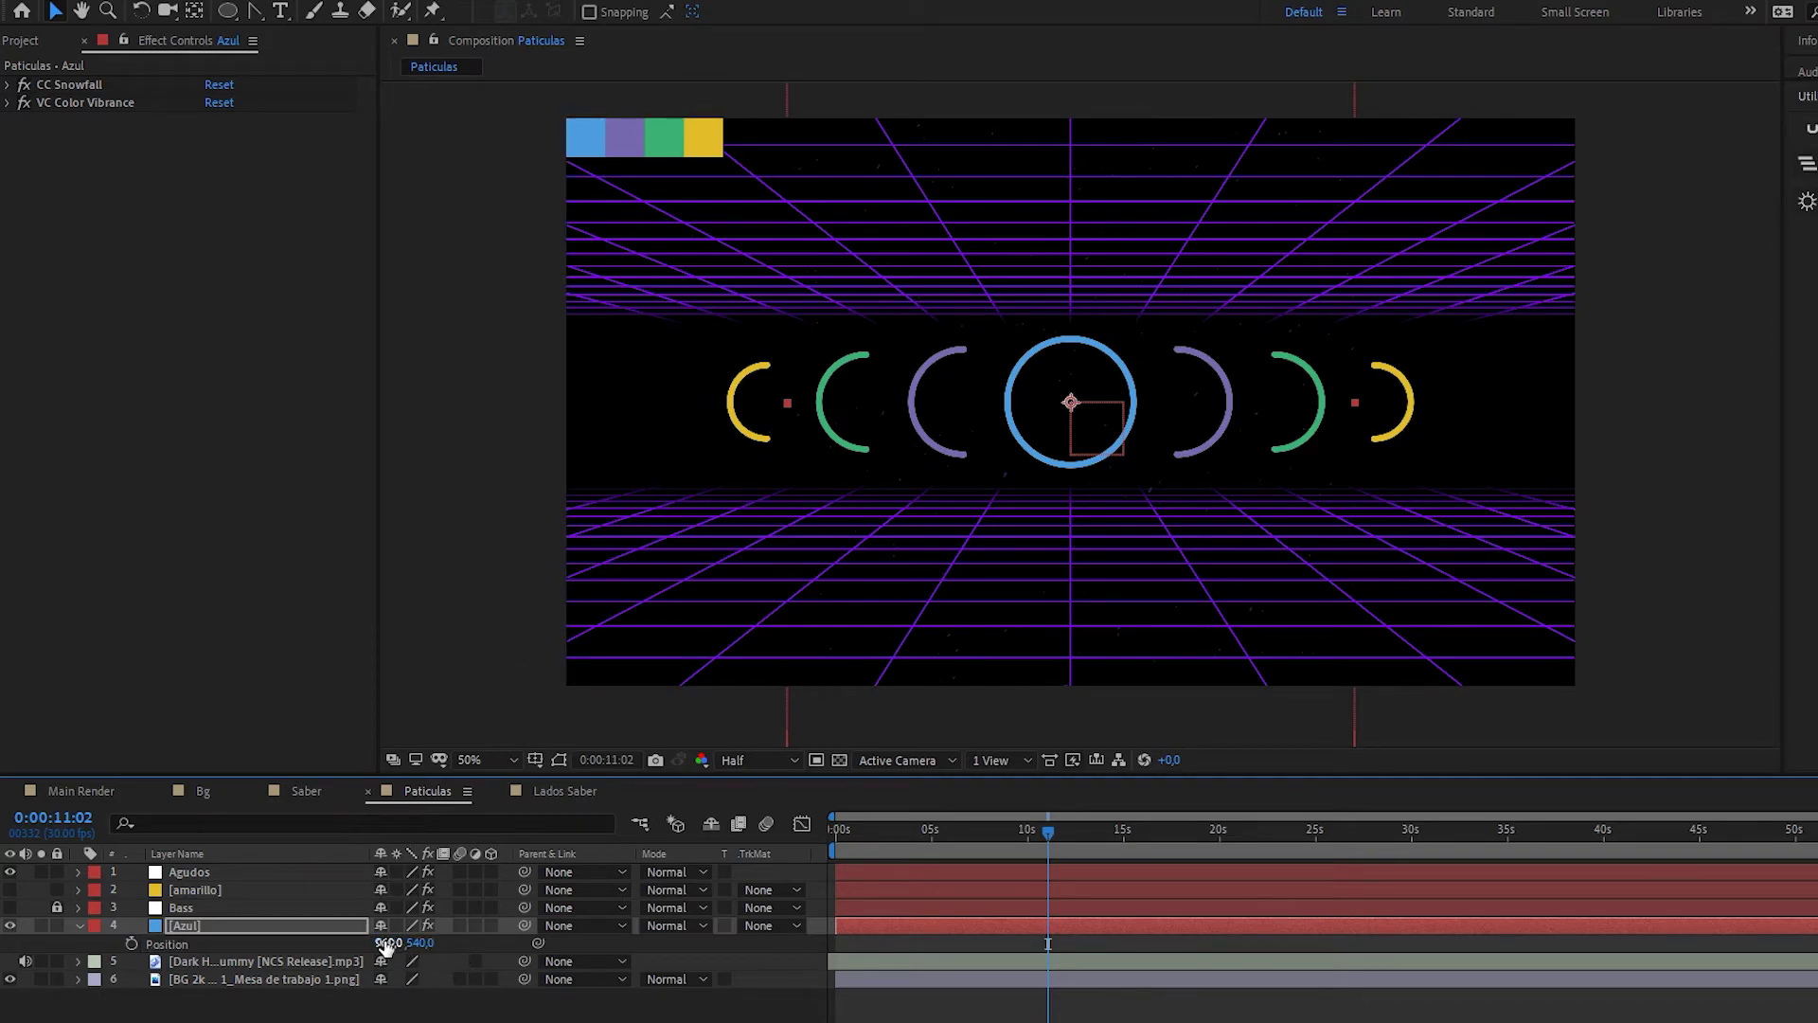
mouse_move(386, 944)
left_mouse_down()
mouse_move(963, 954)
mouse_move(855, 956)
mouse_move(906, 956)
left_mouse_up()
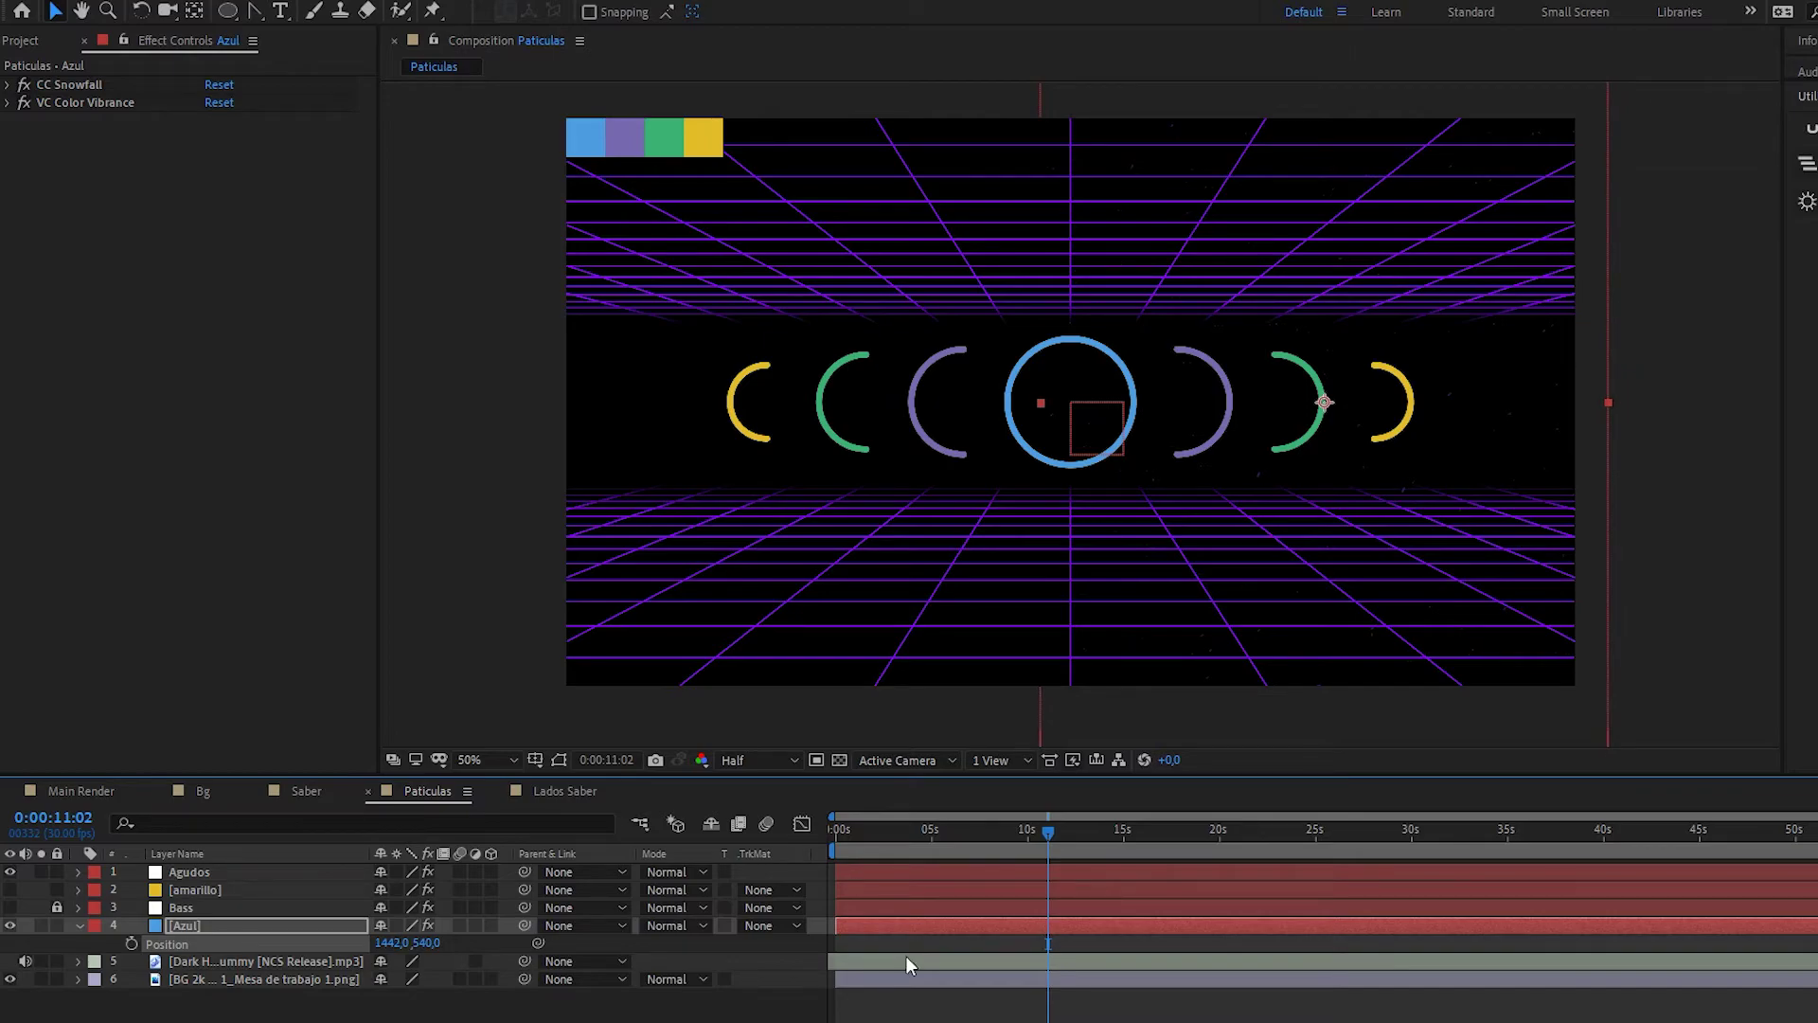
- Hide the grid background layer and preview the particles
left_click(81, 924)
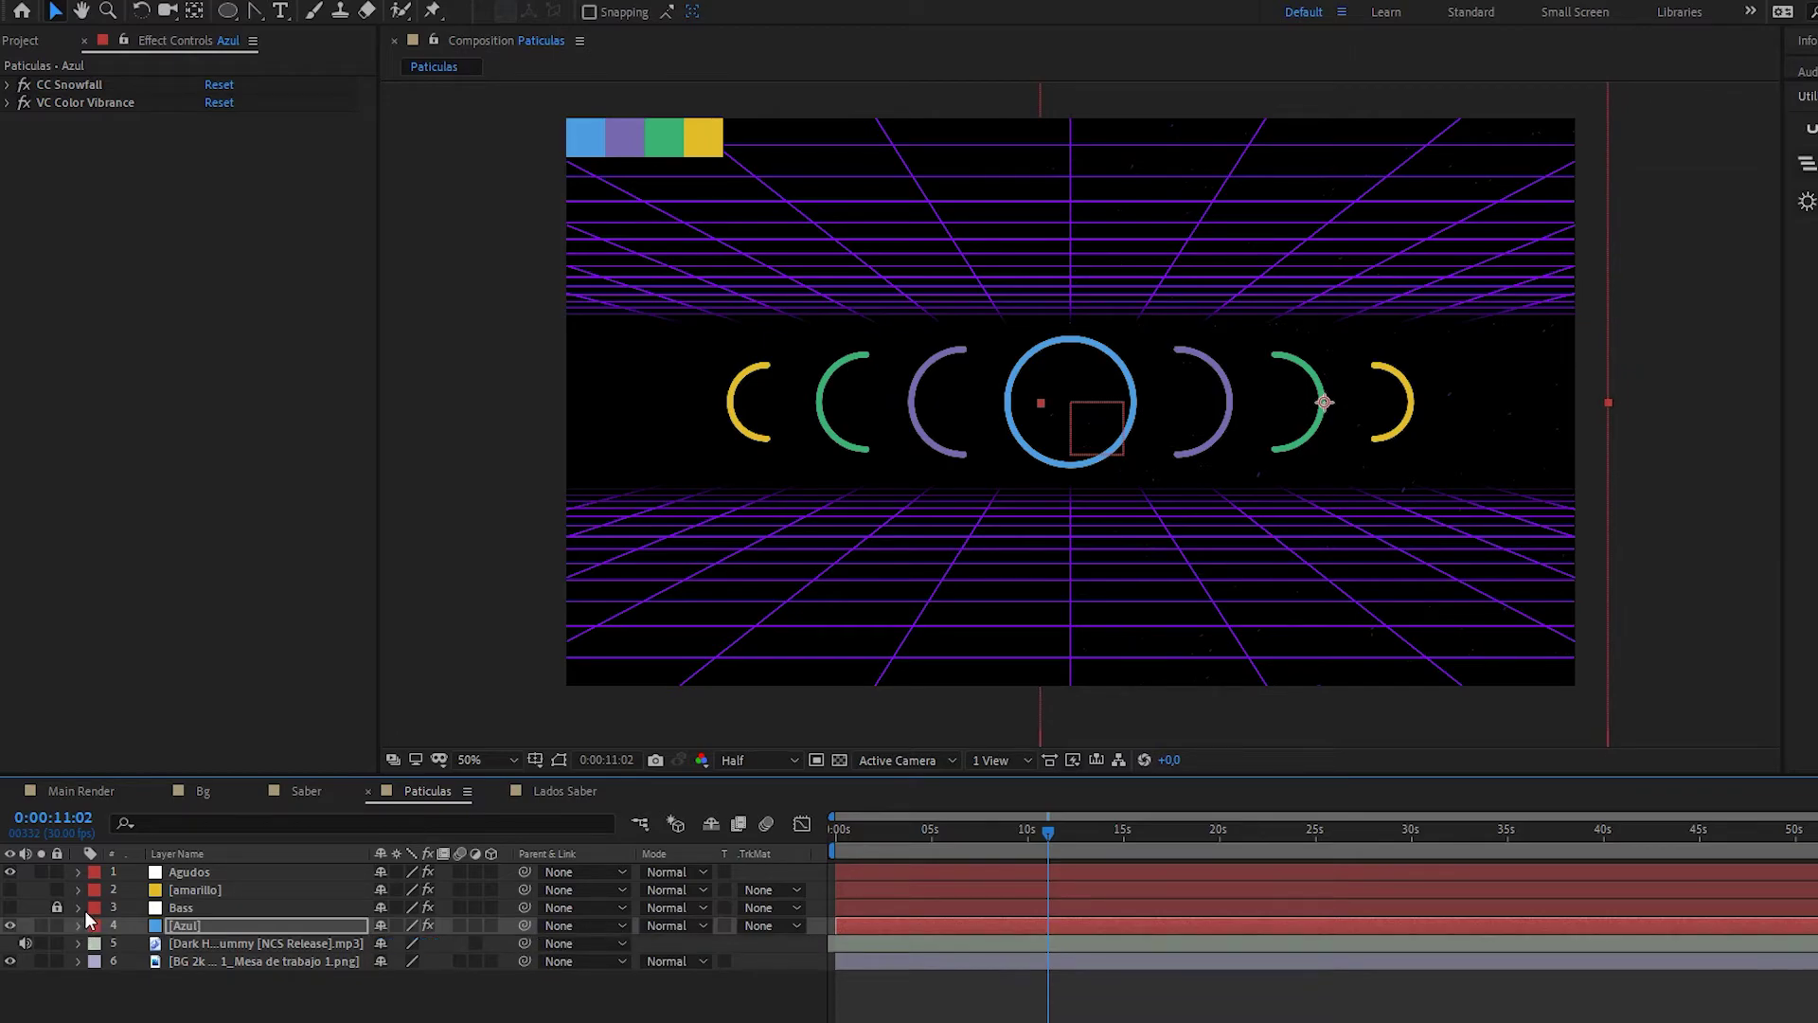
left_click(11, 961)
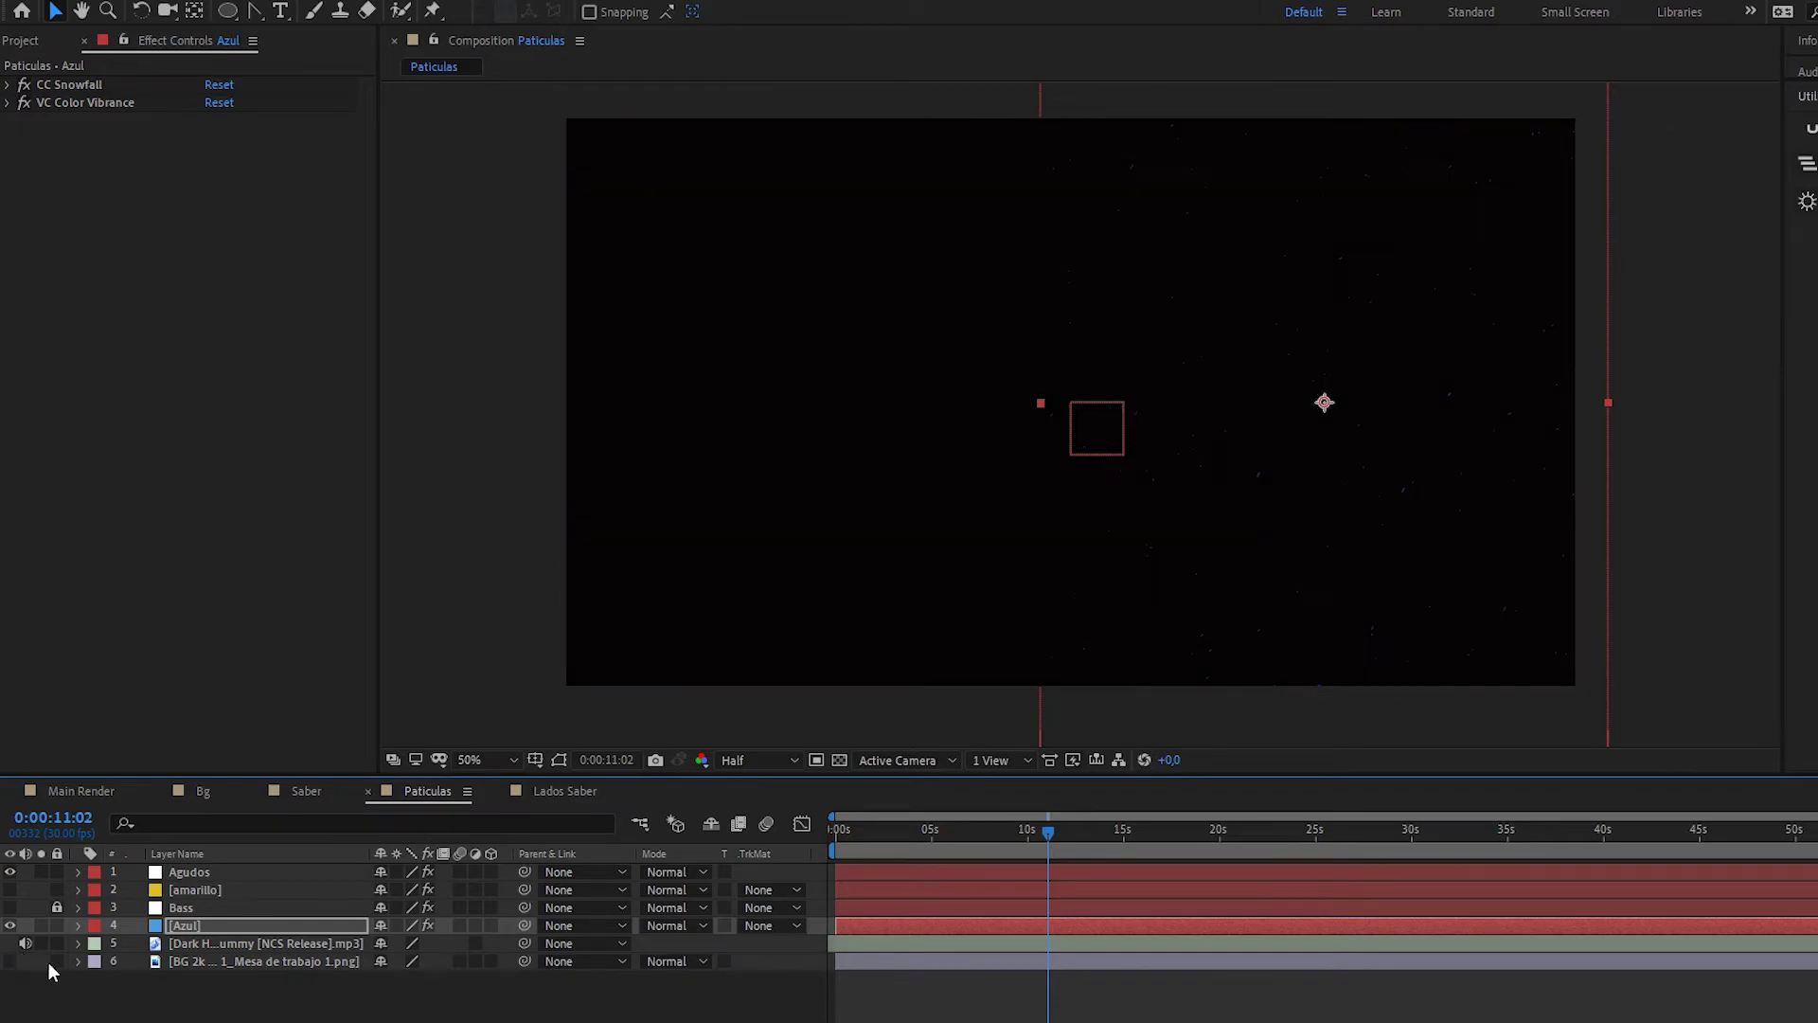
key("space")
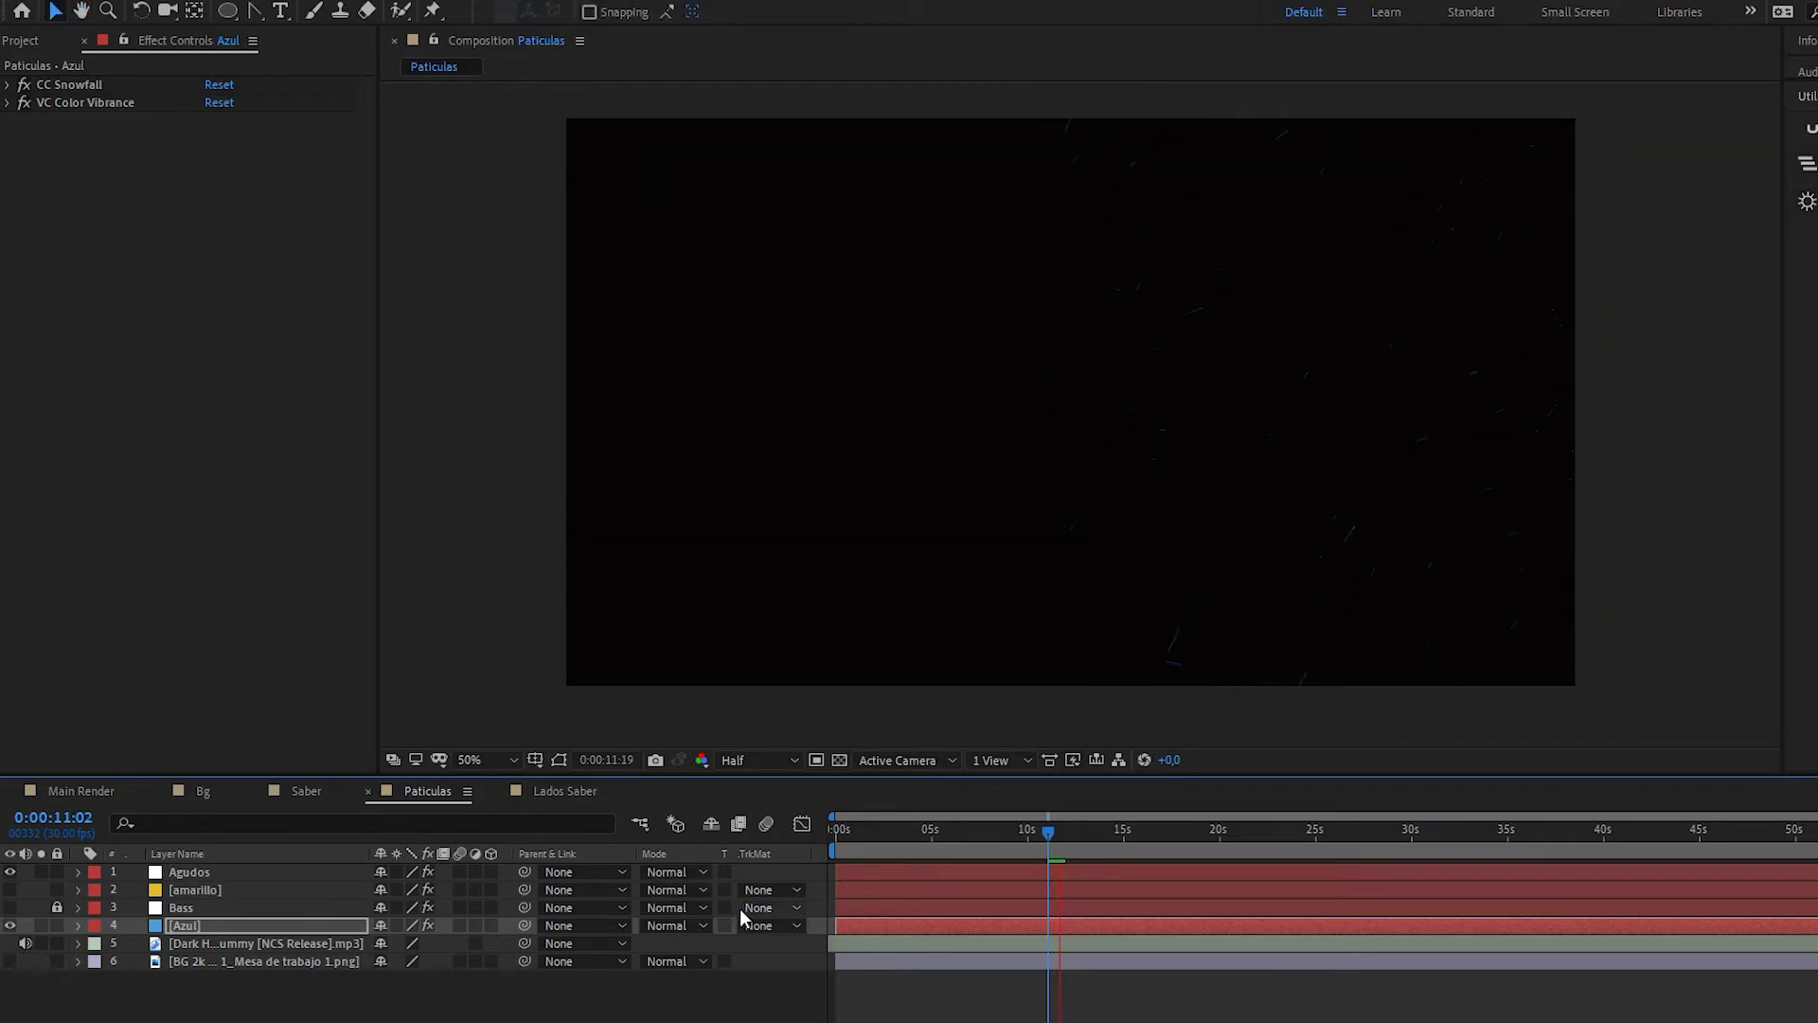
key("space")
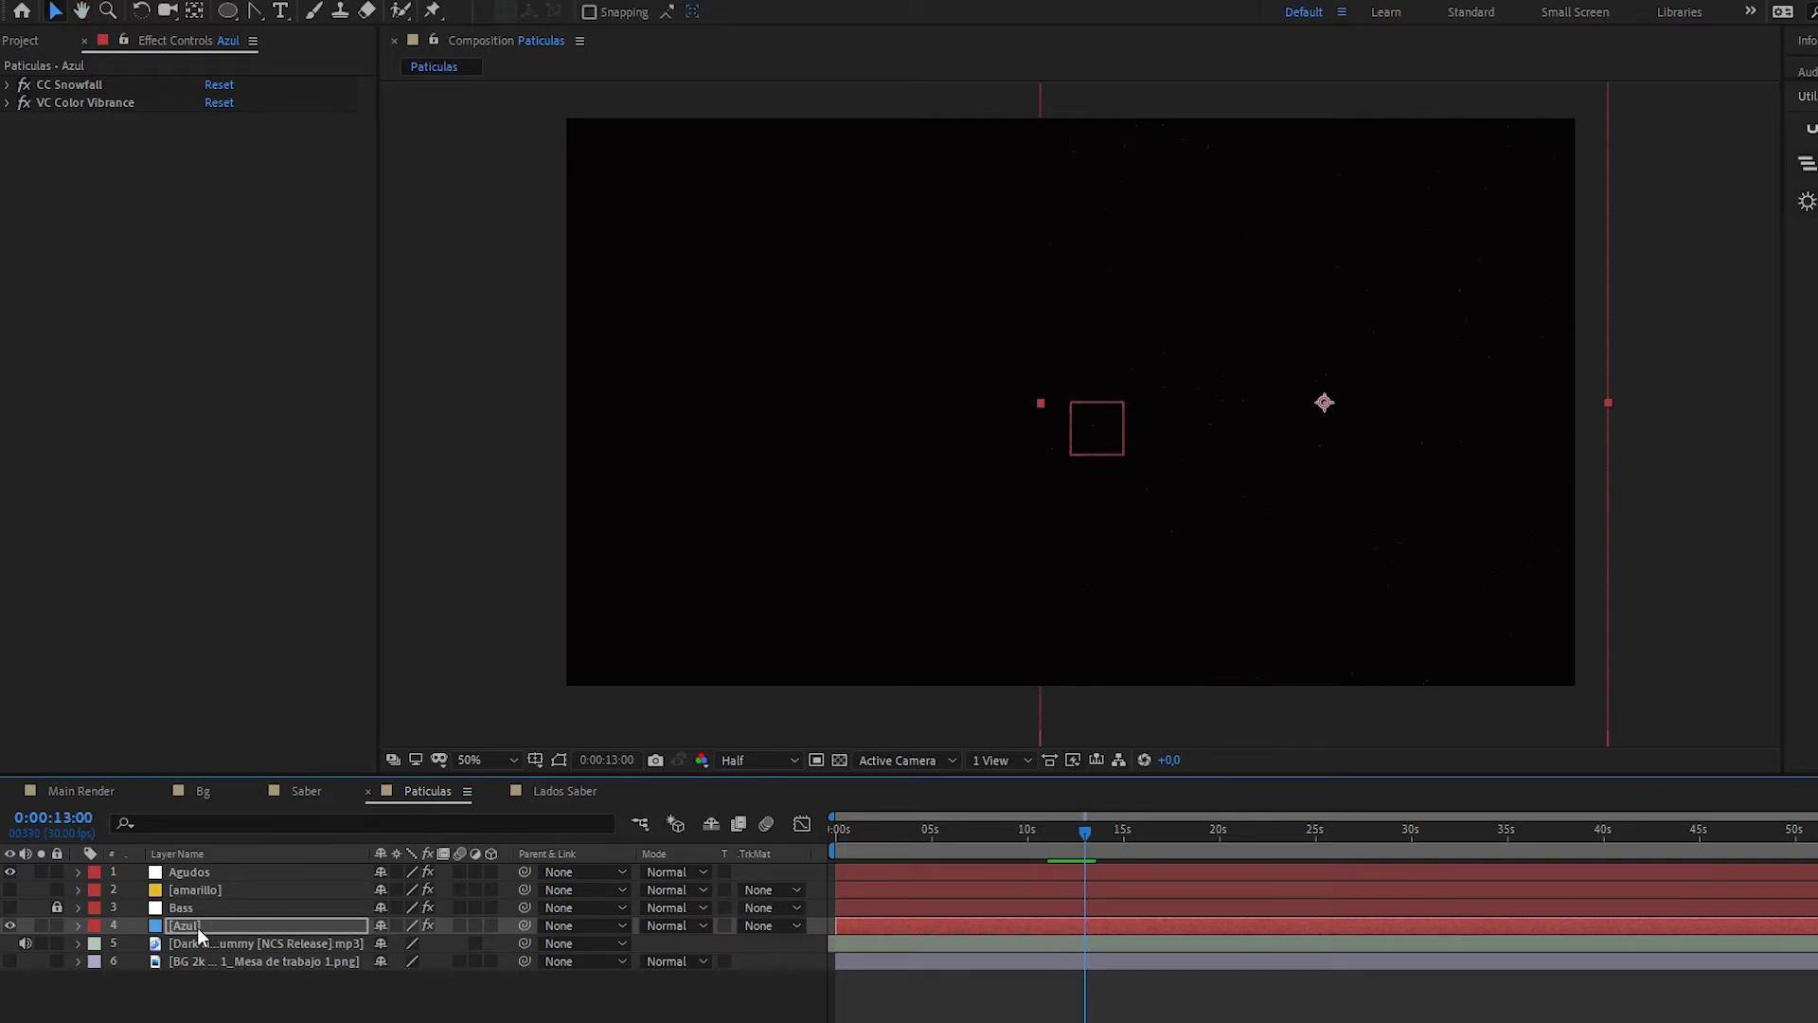
- Flip the Azul particle layer horizontally and preview the result
right_click(218, 930)
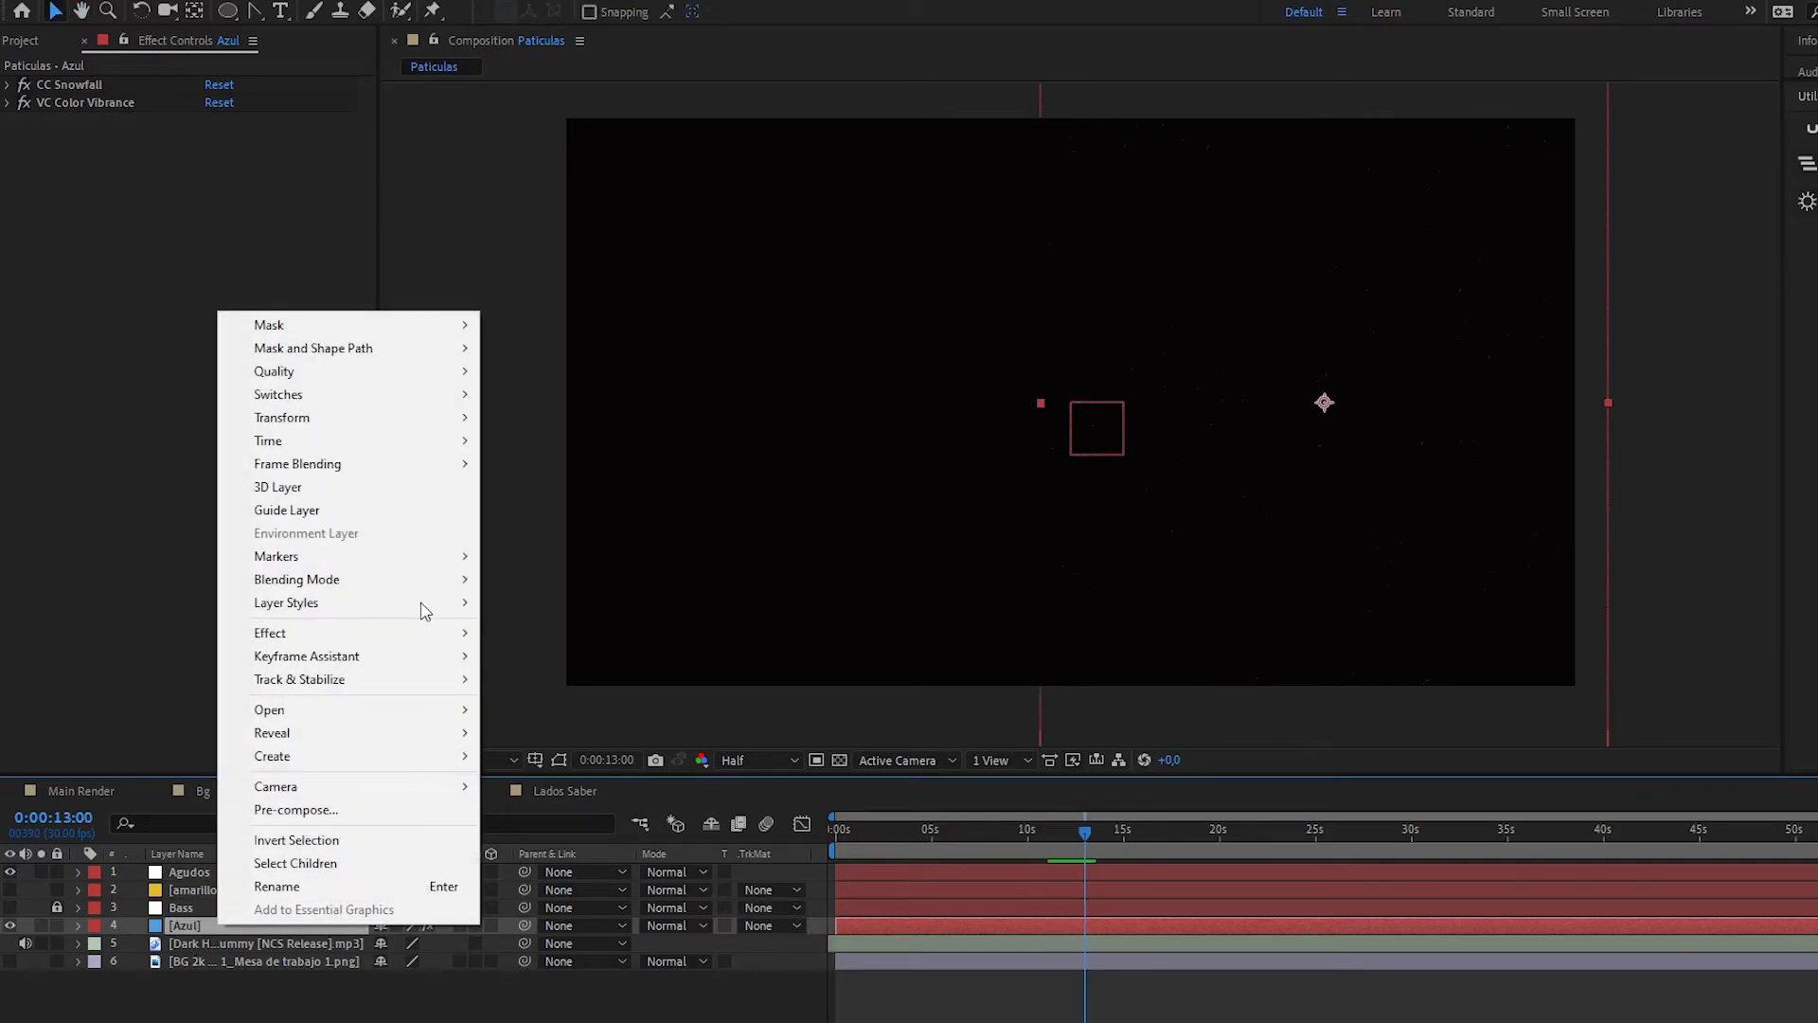
mouse_move(435, 418)
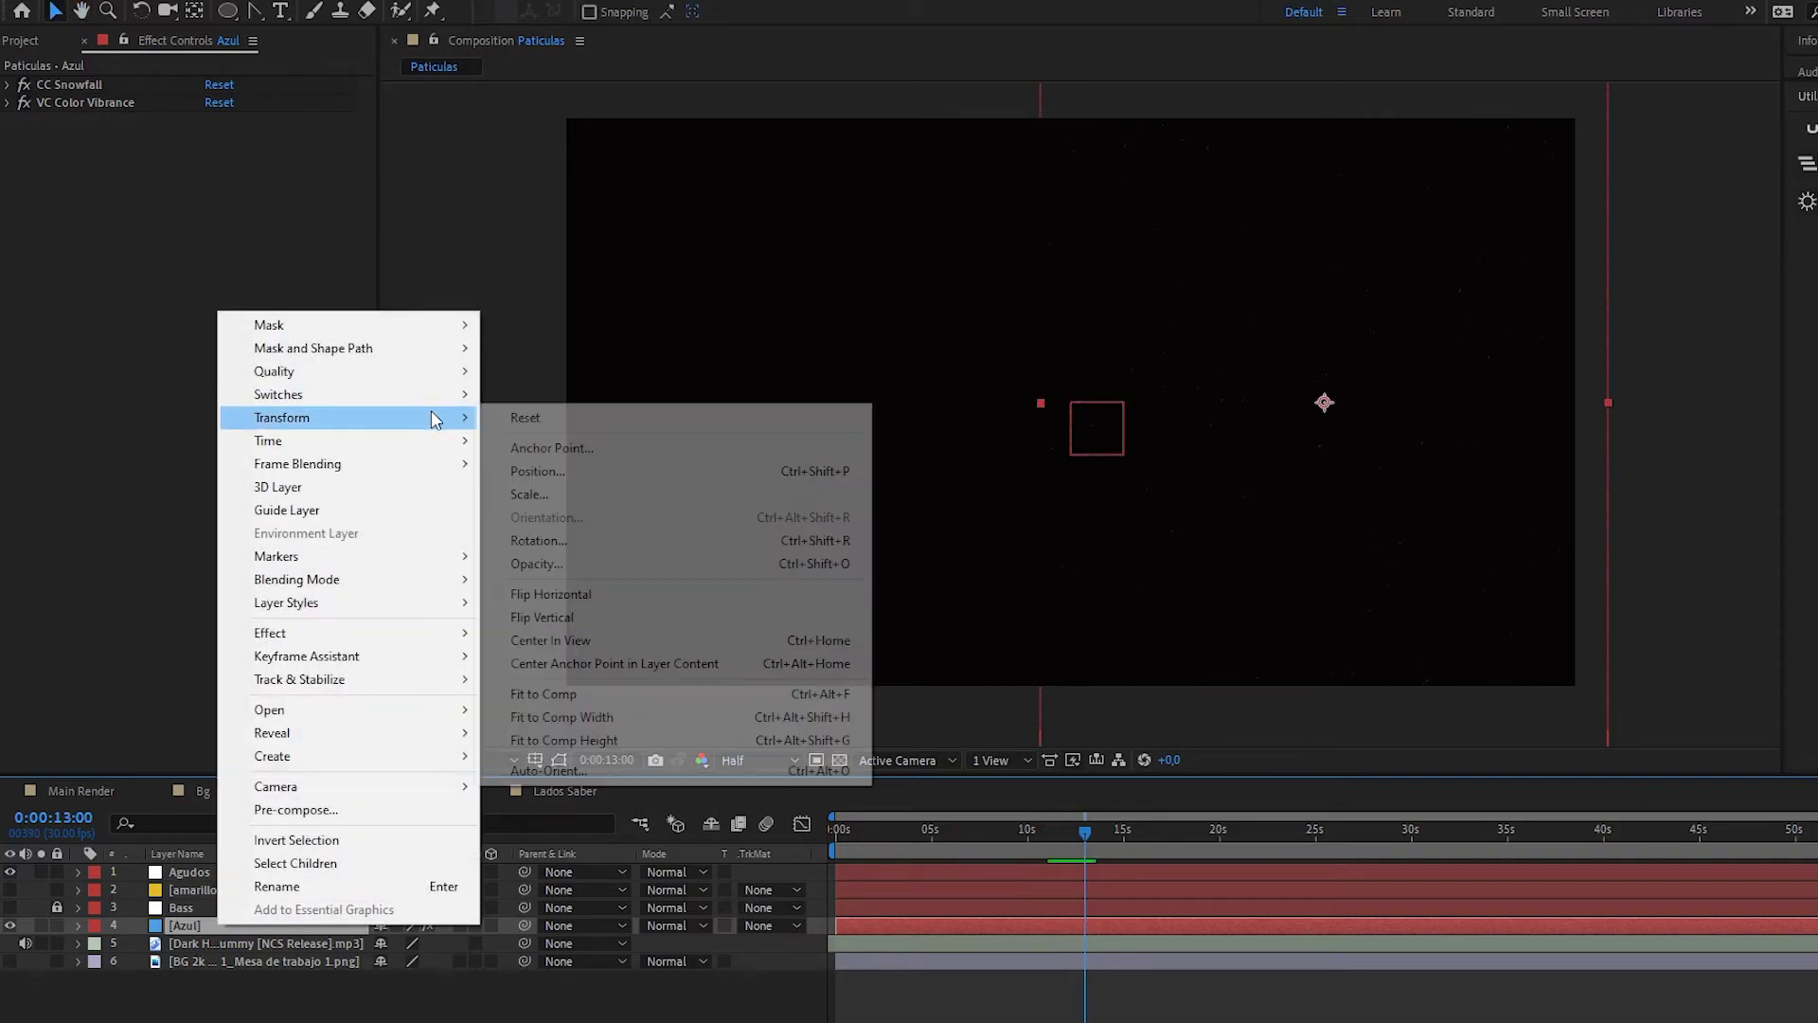
left_click(582, 594)
key("space")
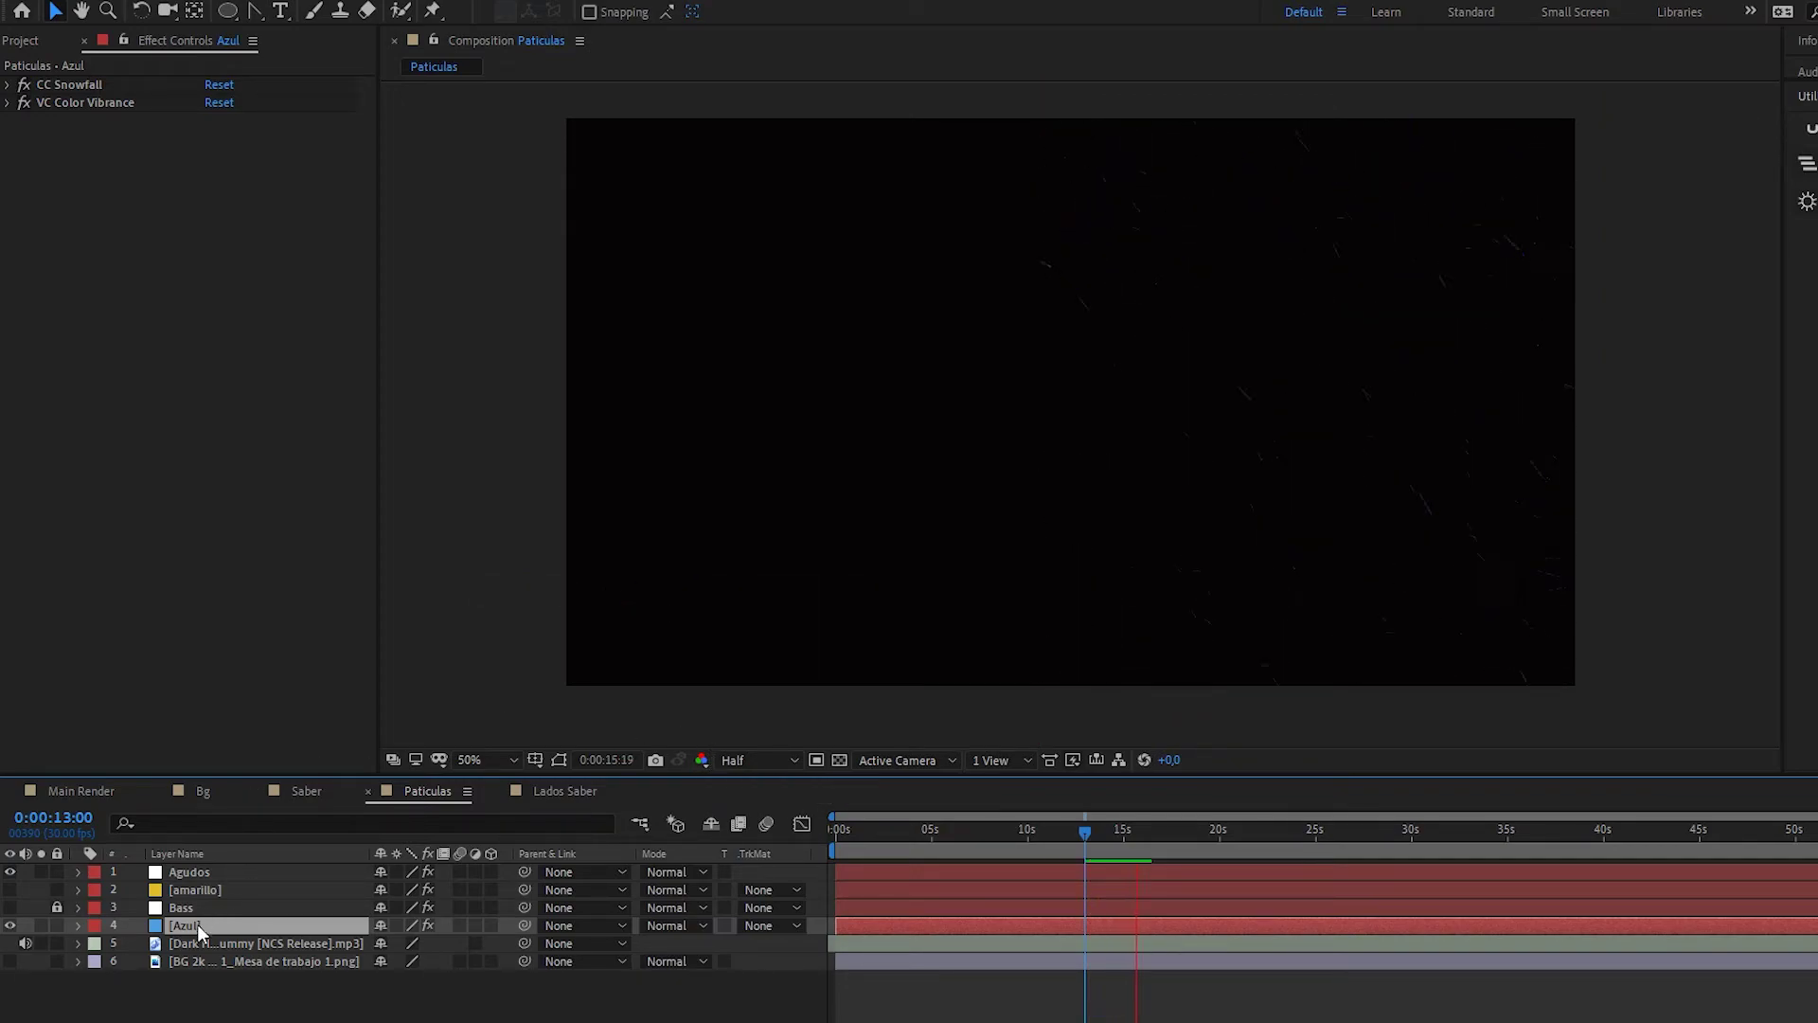
key("space")
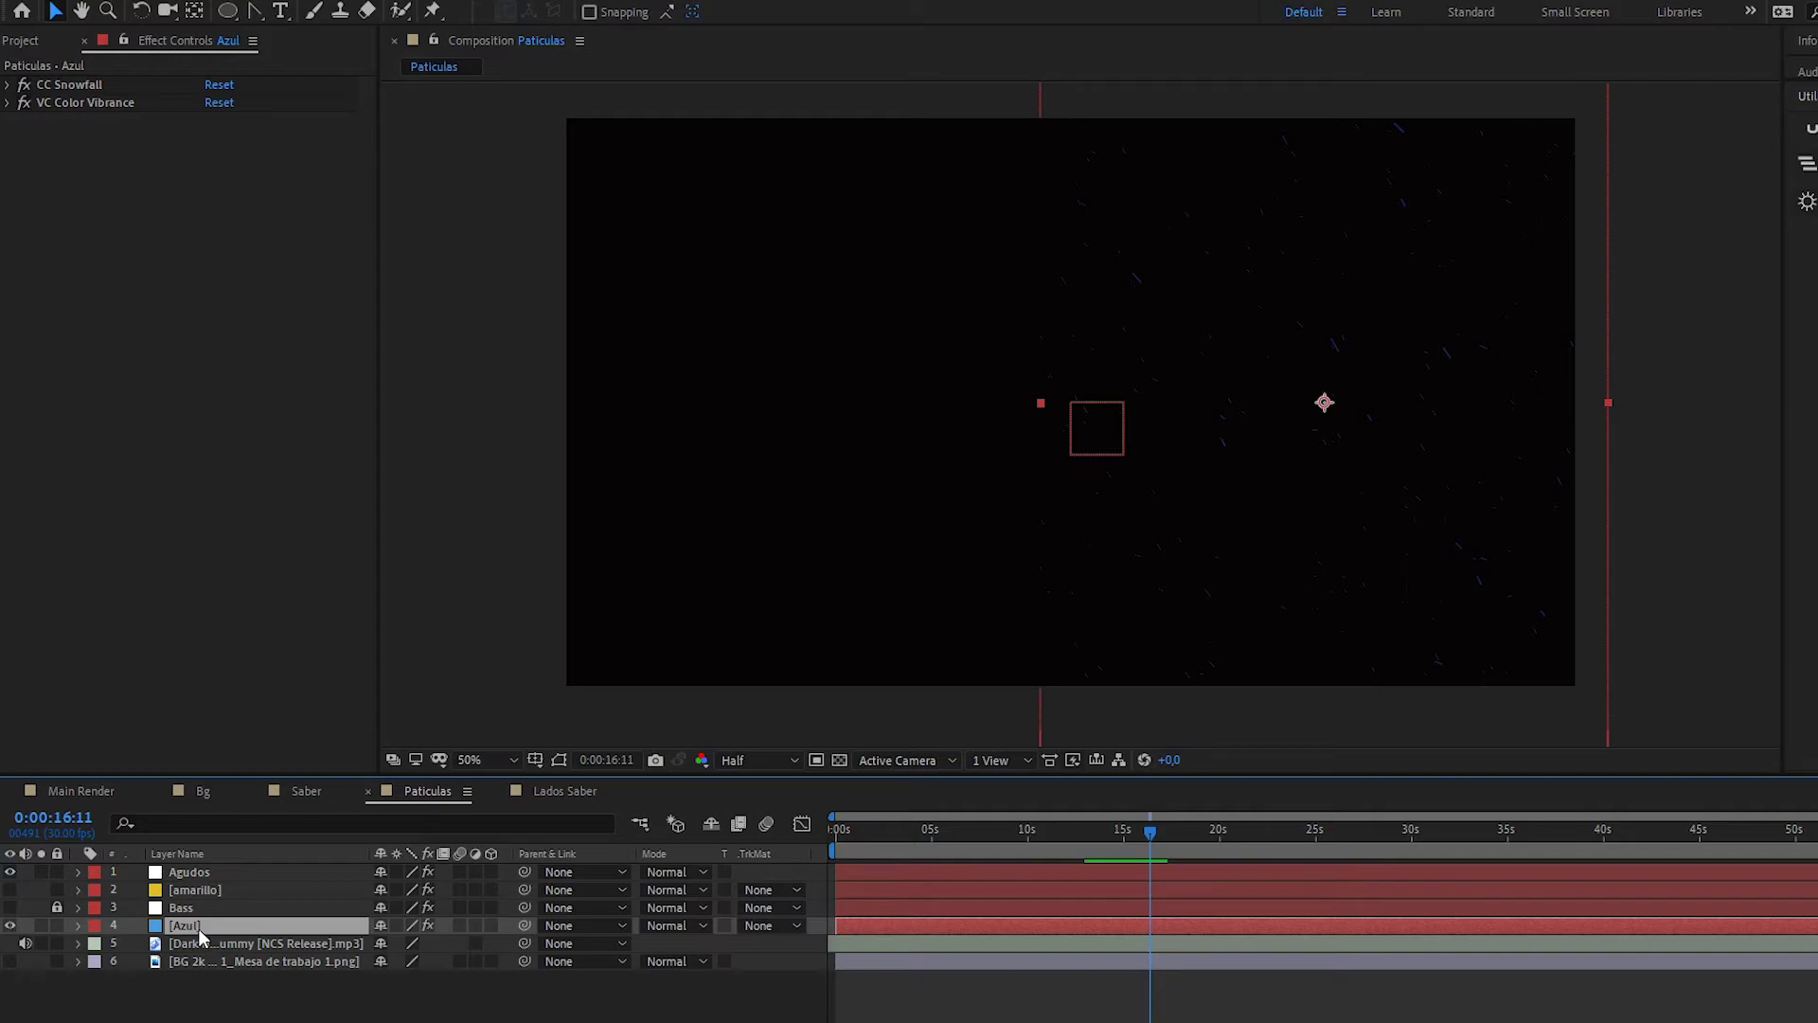
- Make the amarillo particle layer visible and hide the Agudos layer
right_click(197, 928)
mouse_move(343, 435)
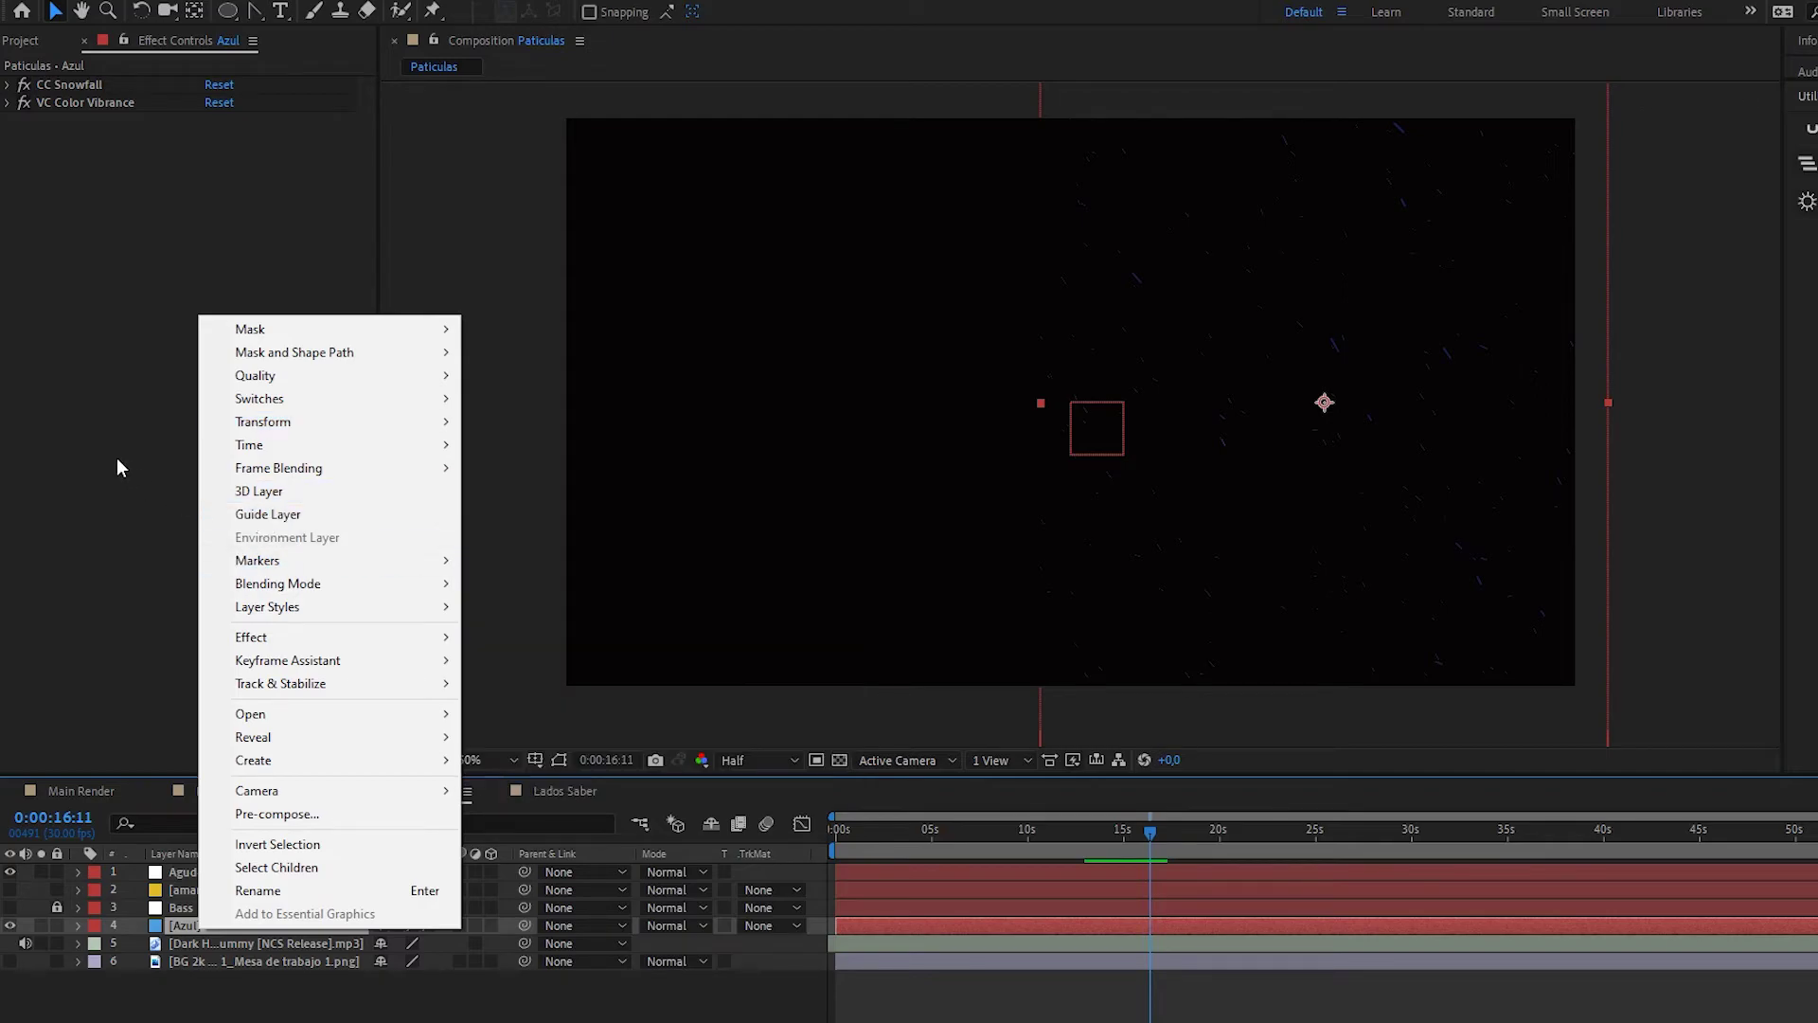
left_click(116, 458)
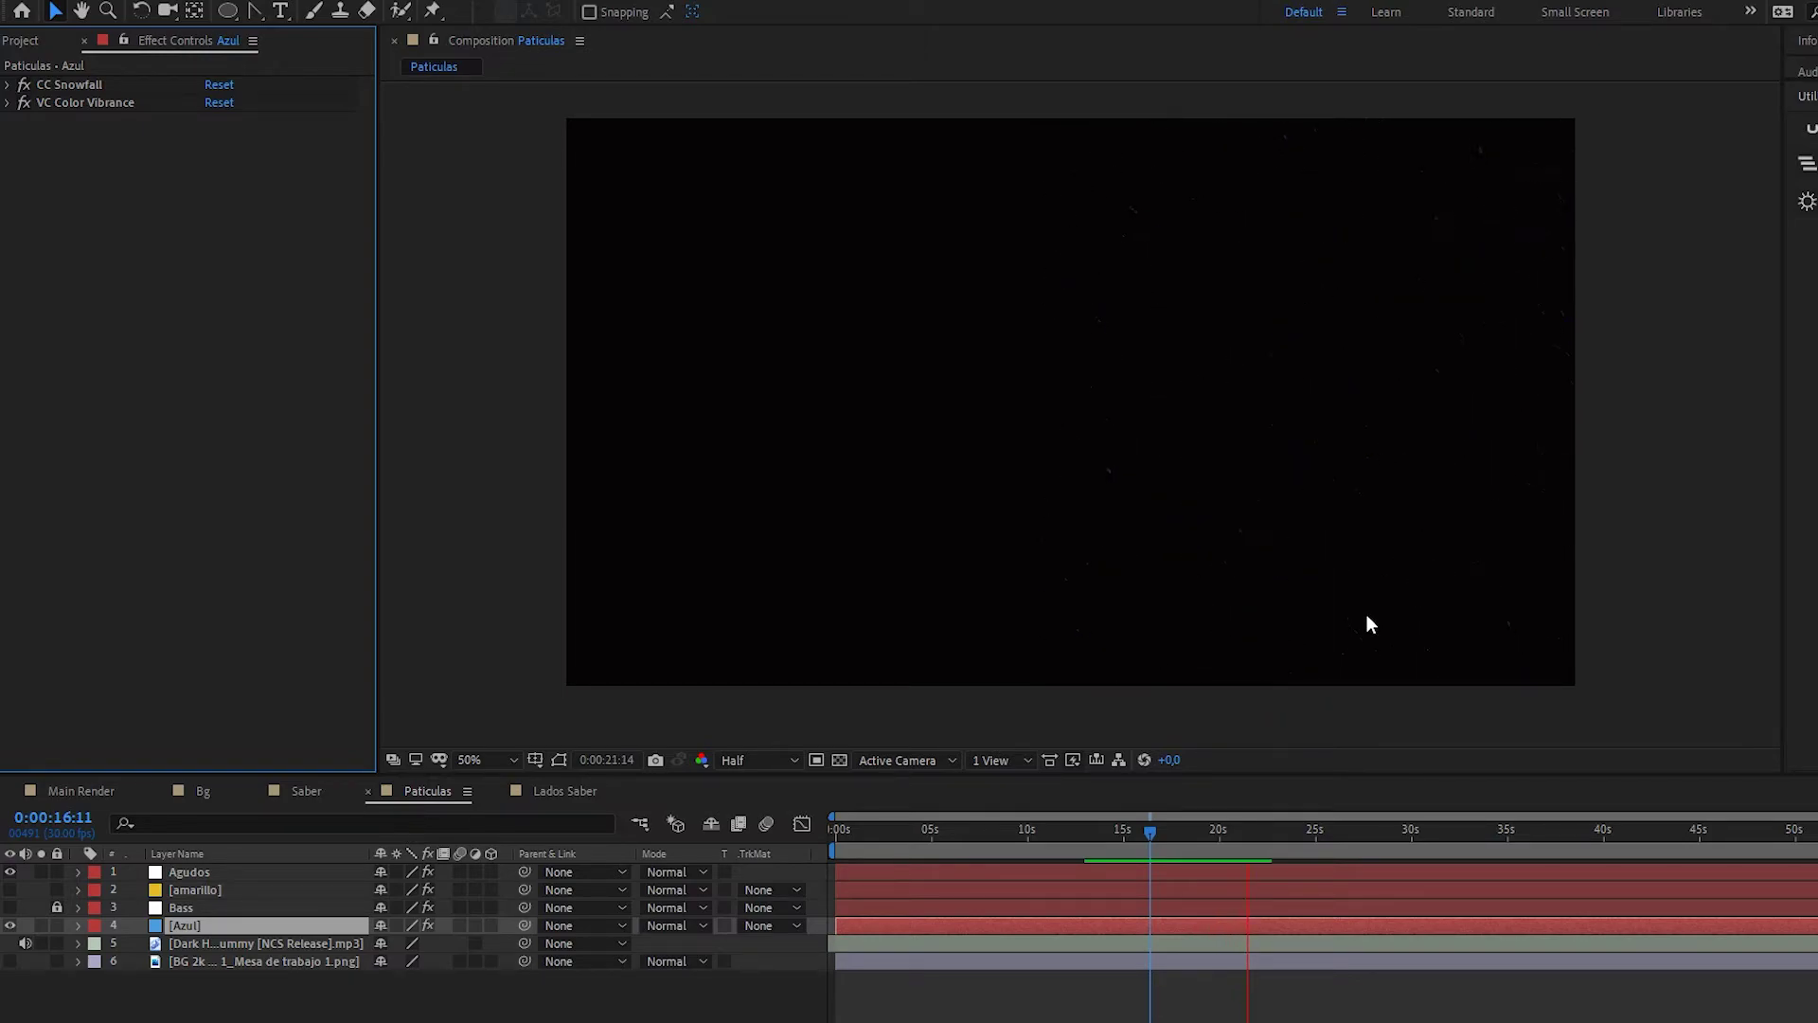
key("space")
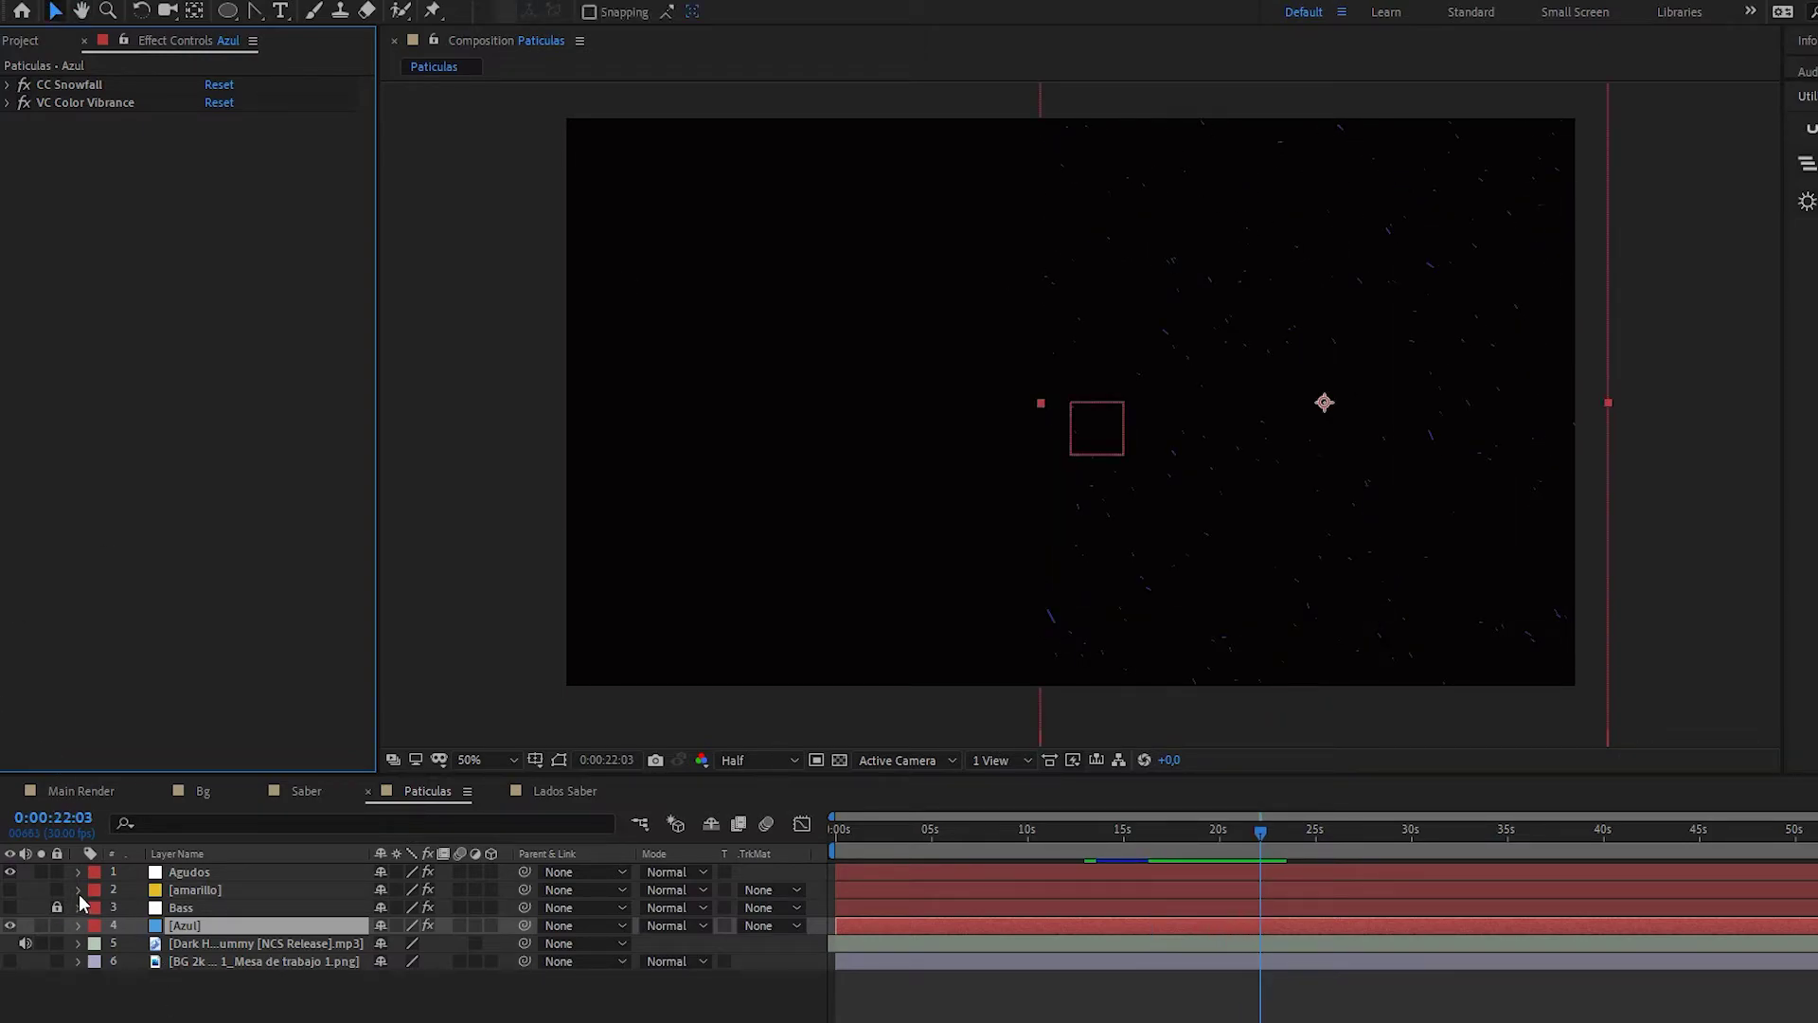
left_click(10, 889)
left_click(10, 871)
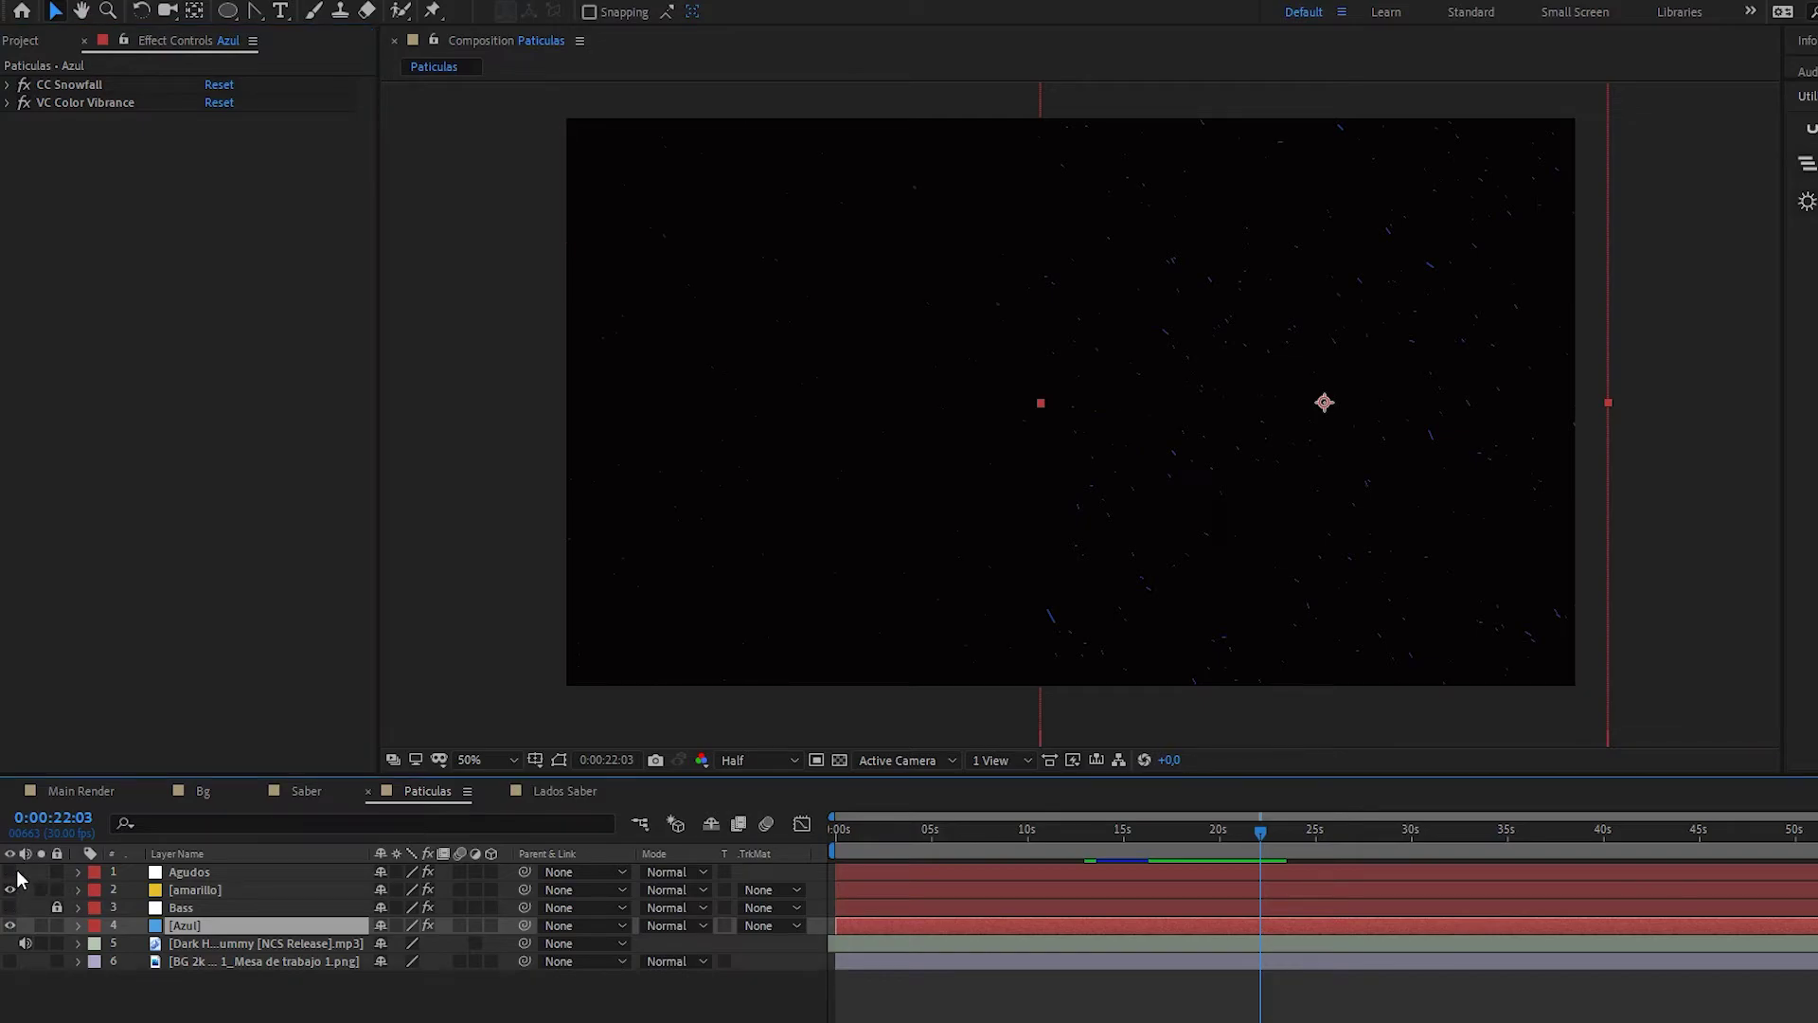
- Hide Azul and rotate the amarillo particle layer to 90°
left_click(208, 890)
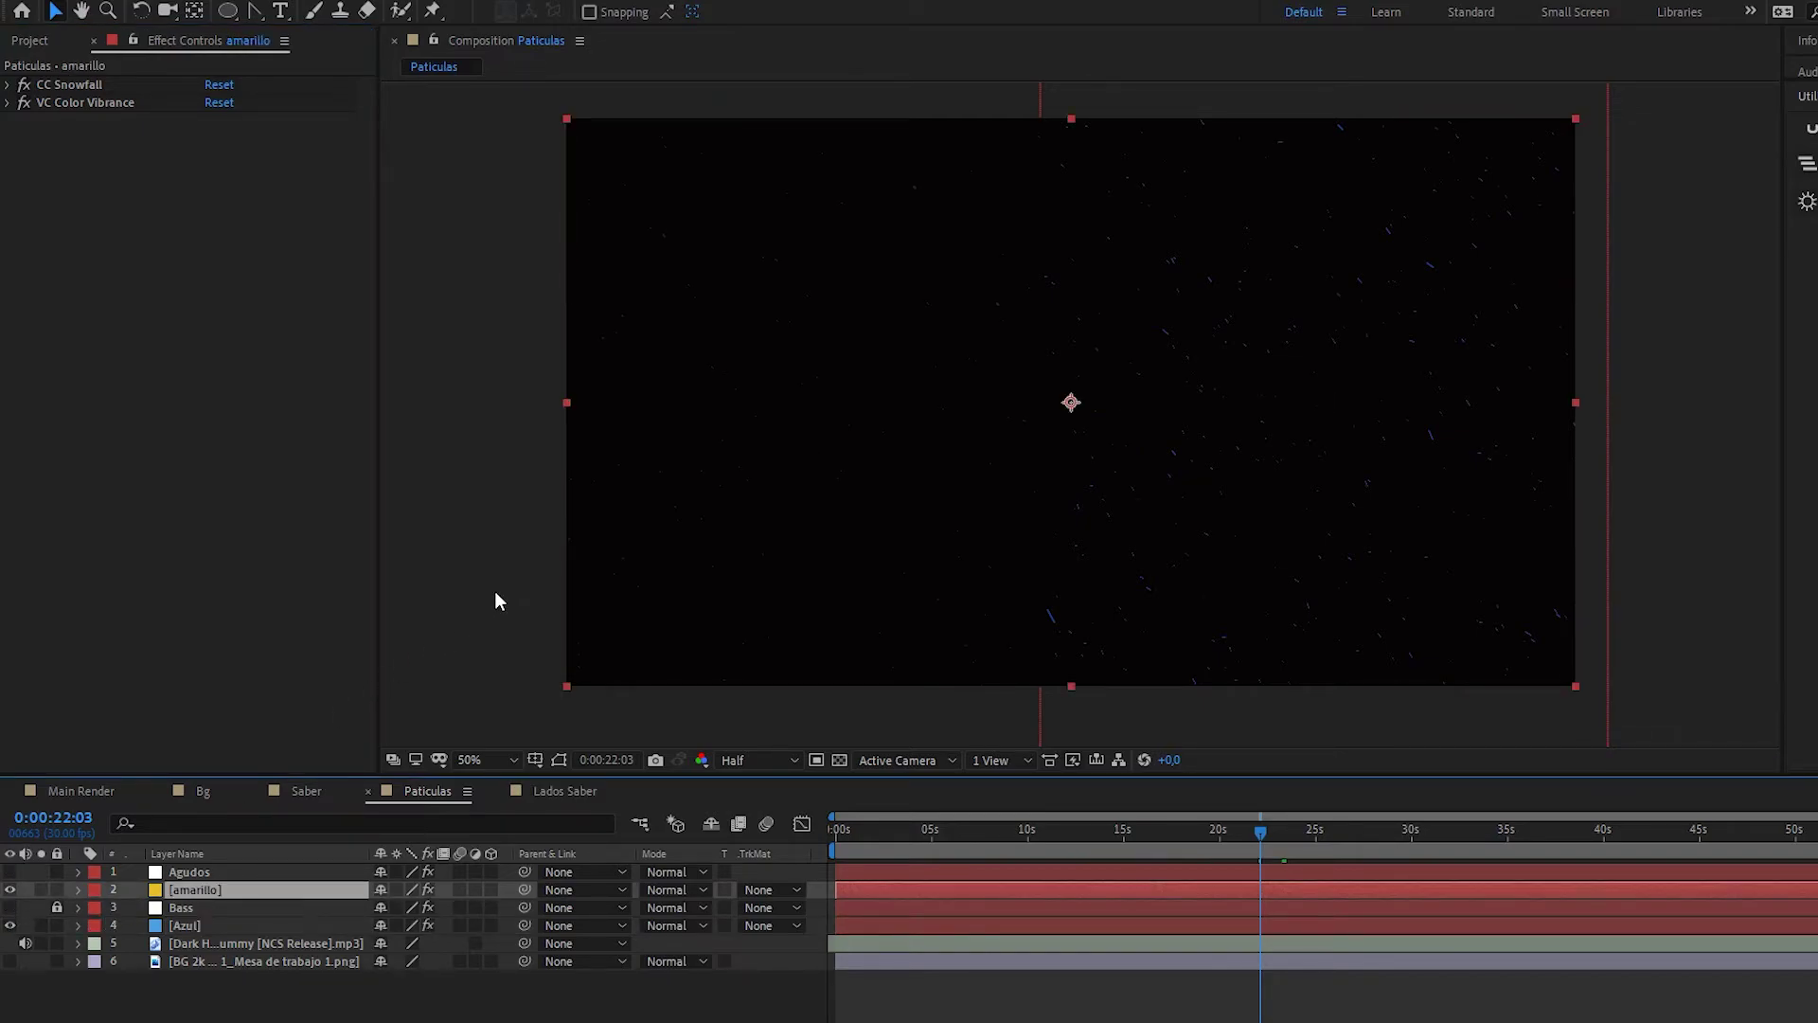
left_click(8, 925)
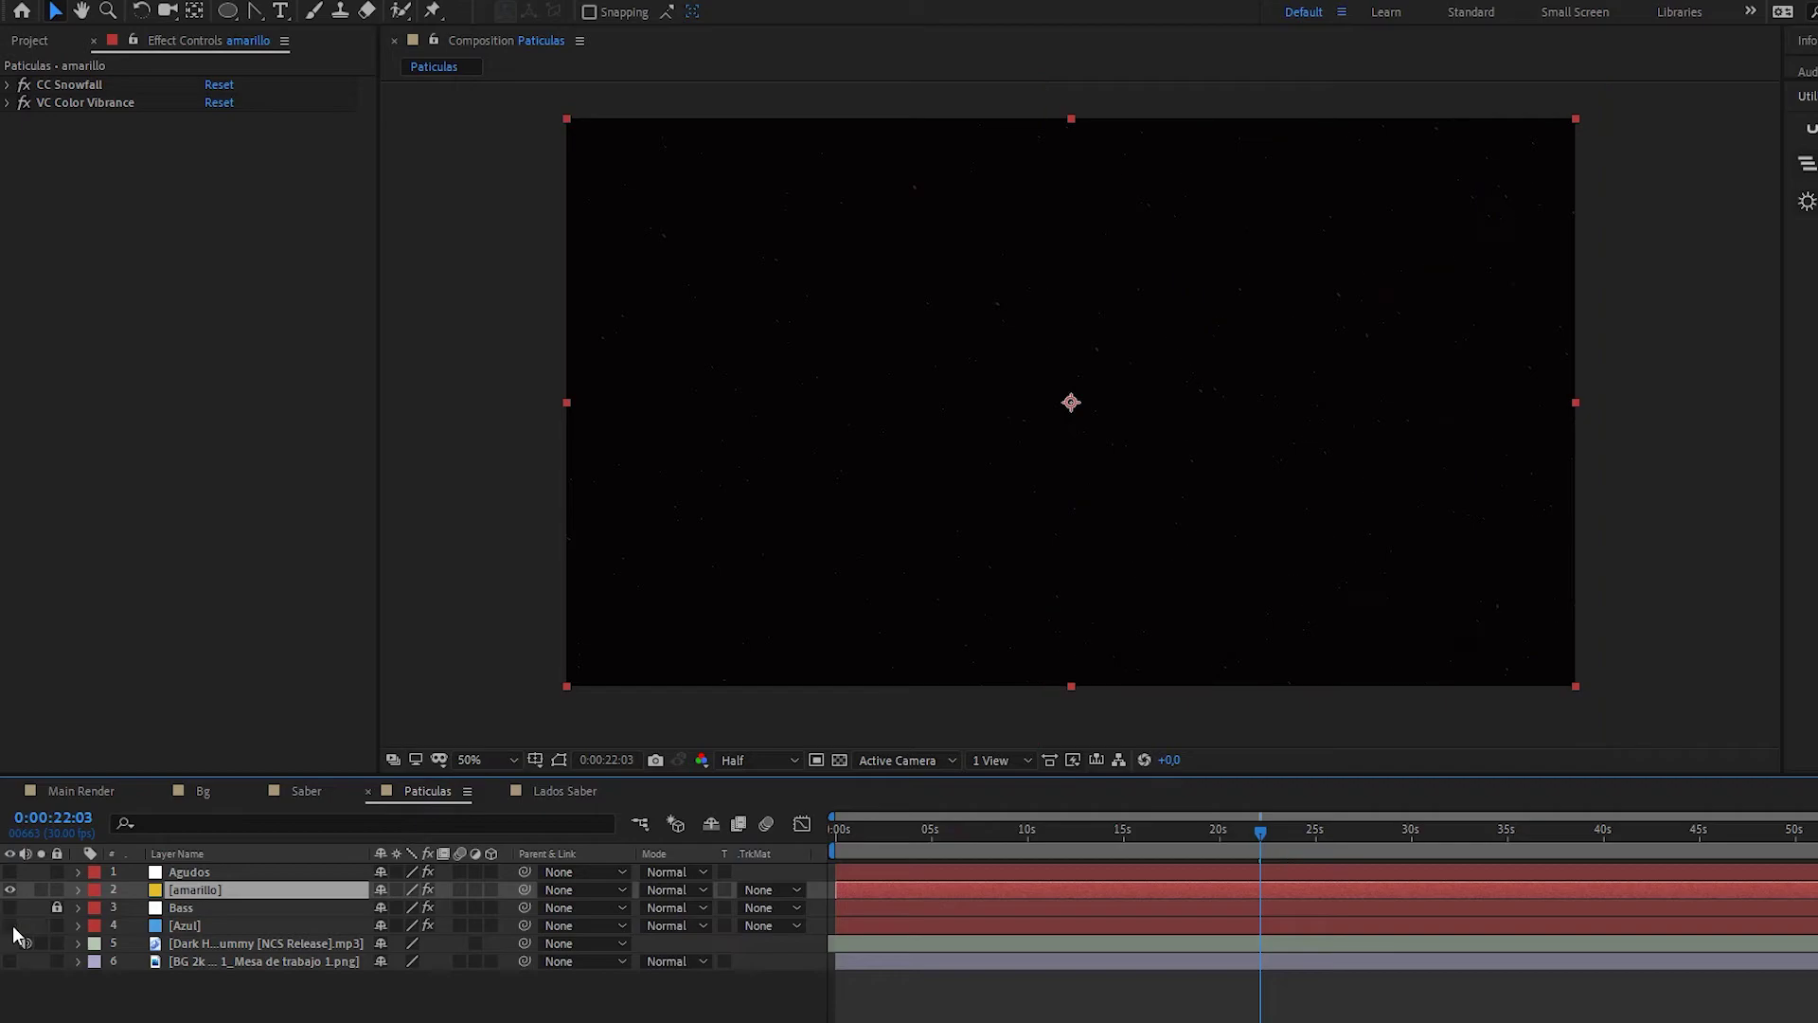
key("space")
key("r")
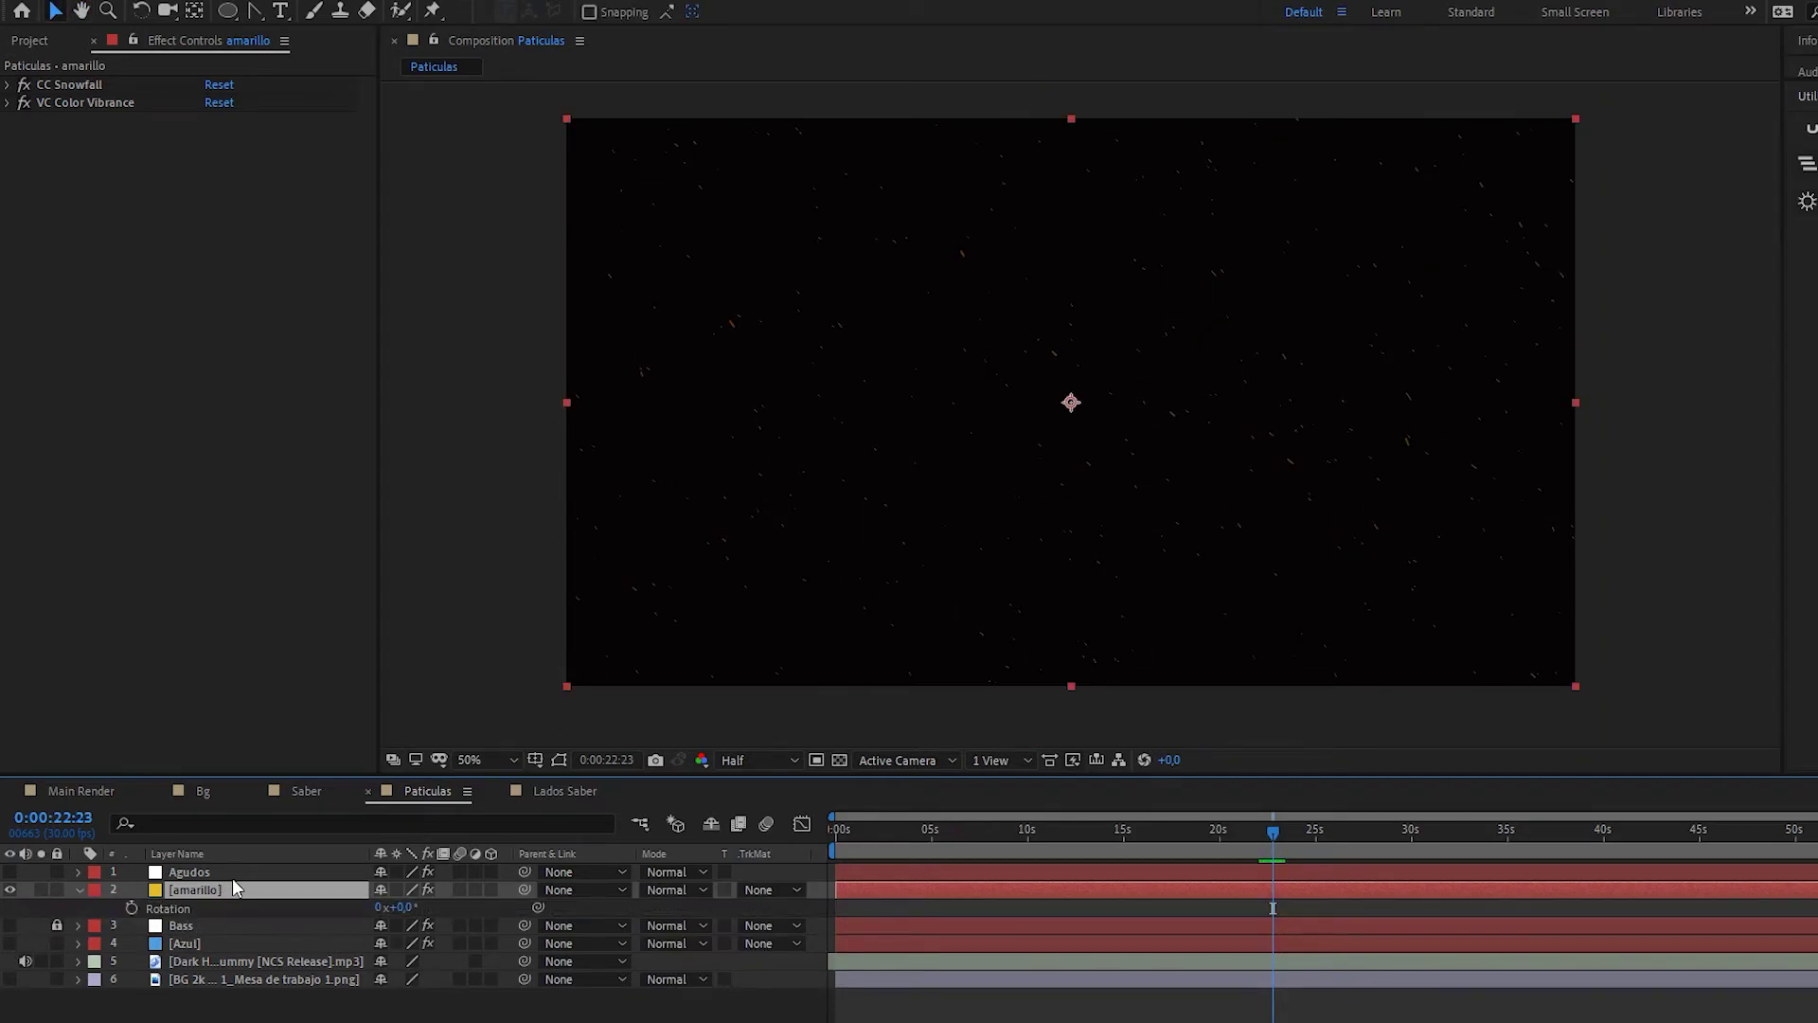
left_click(403, 907)
type("90")
key("Return")
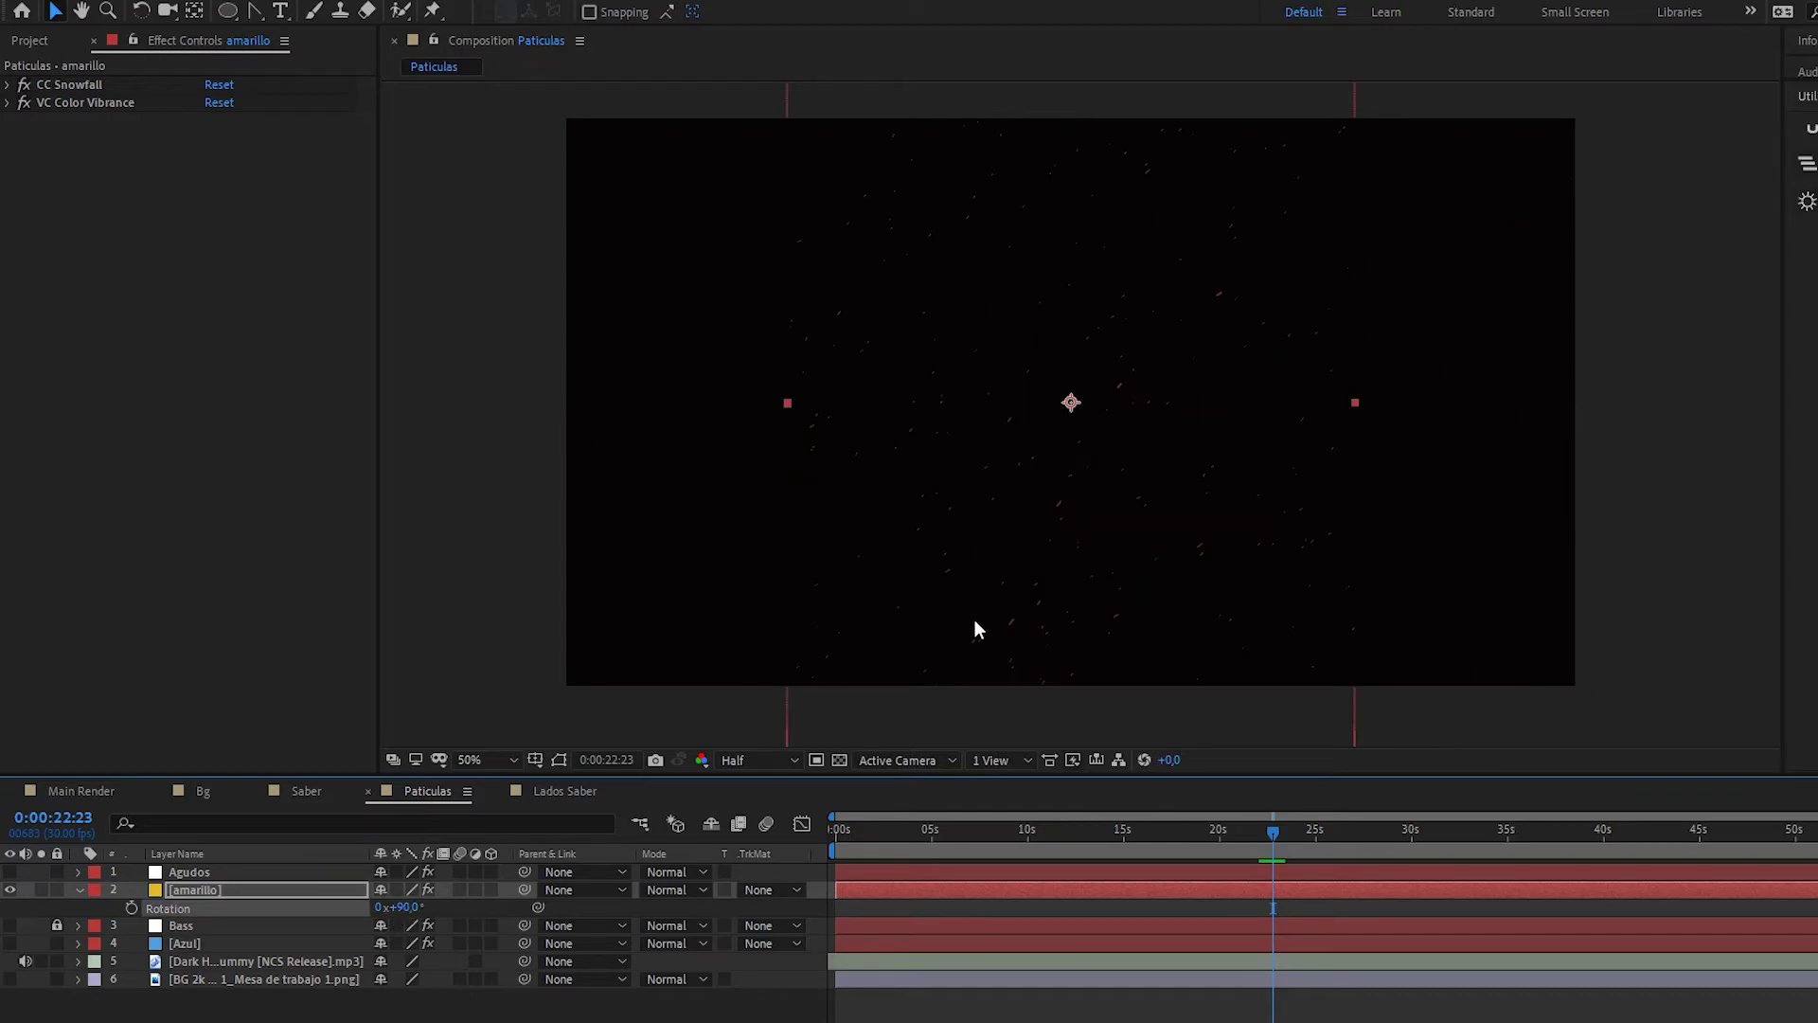
- Move the amarillo layer left to Position X 456, checking it against the grid background
key("p")
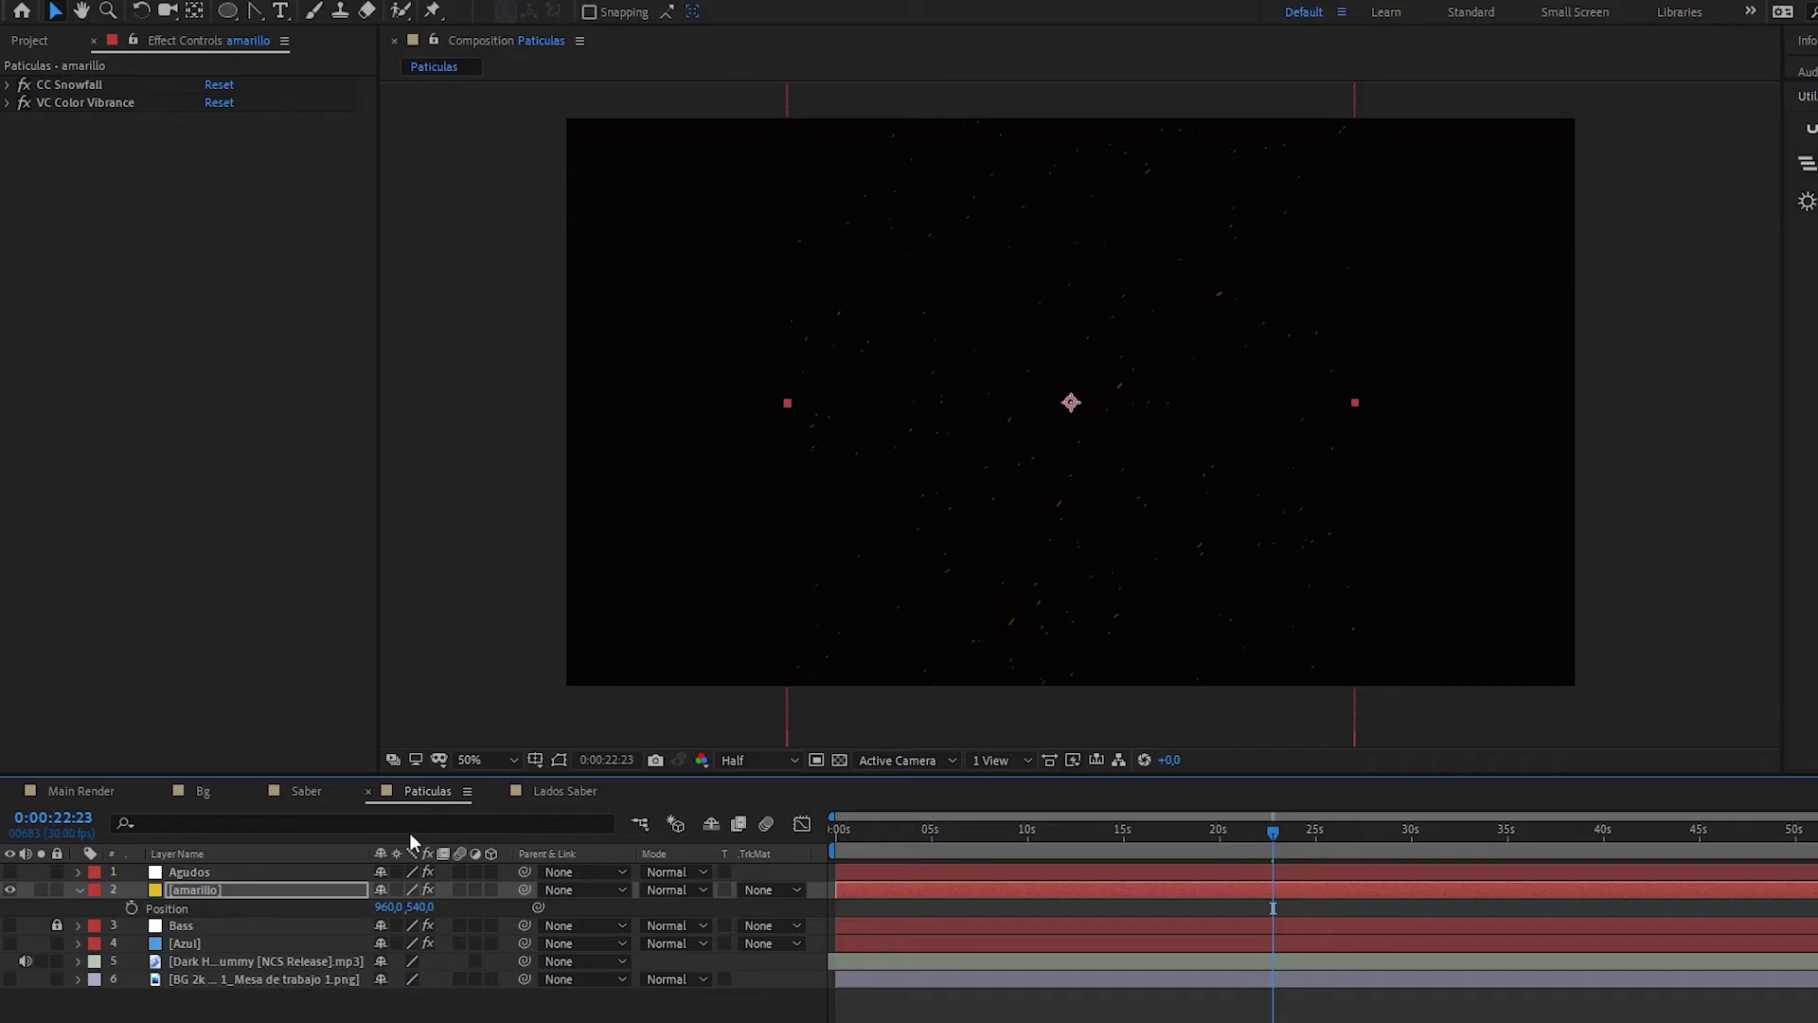
left_click_drag(399, 911, 84, 994)
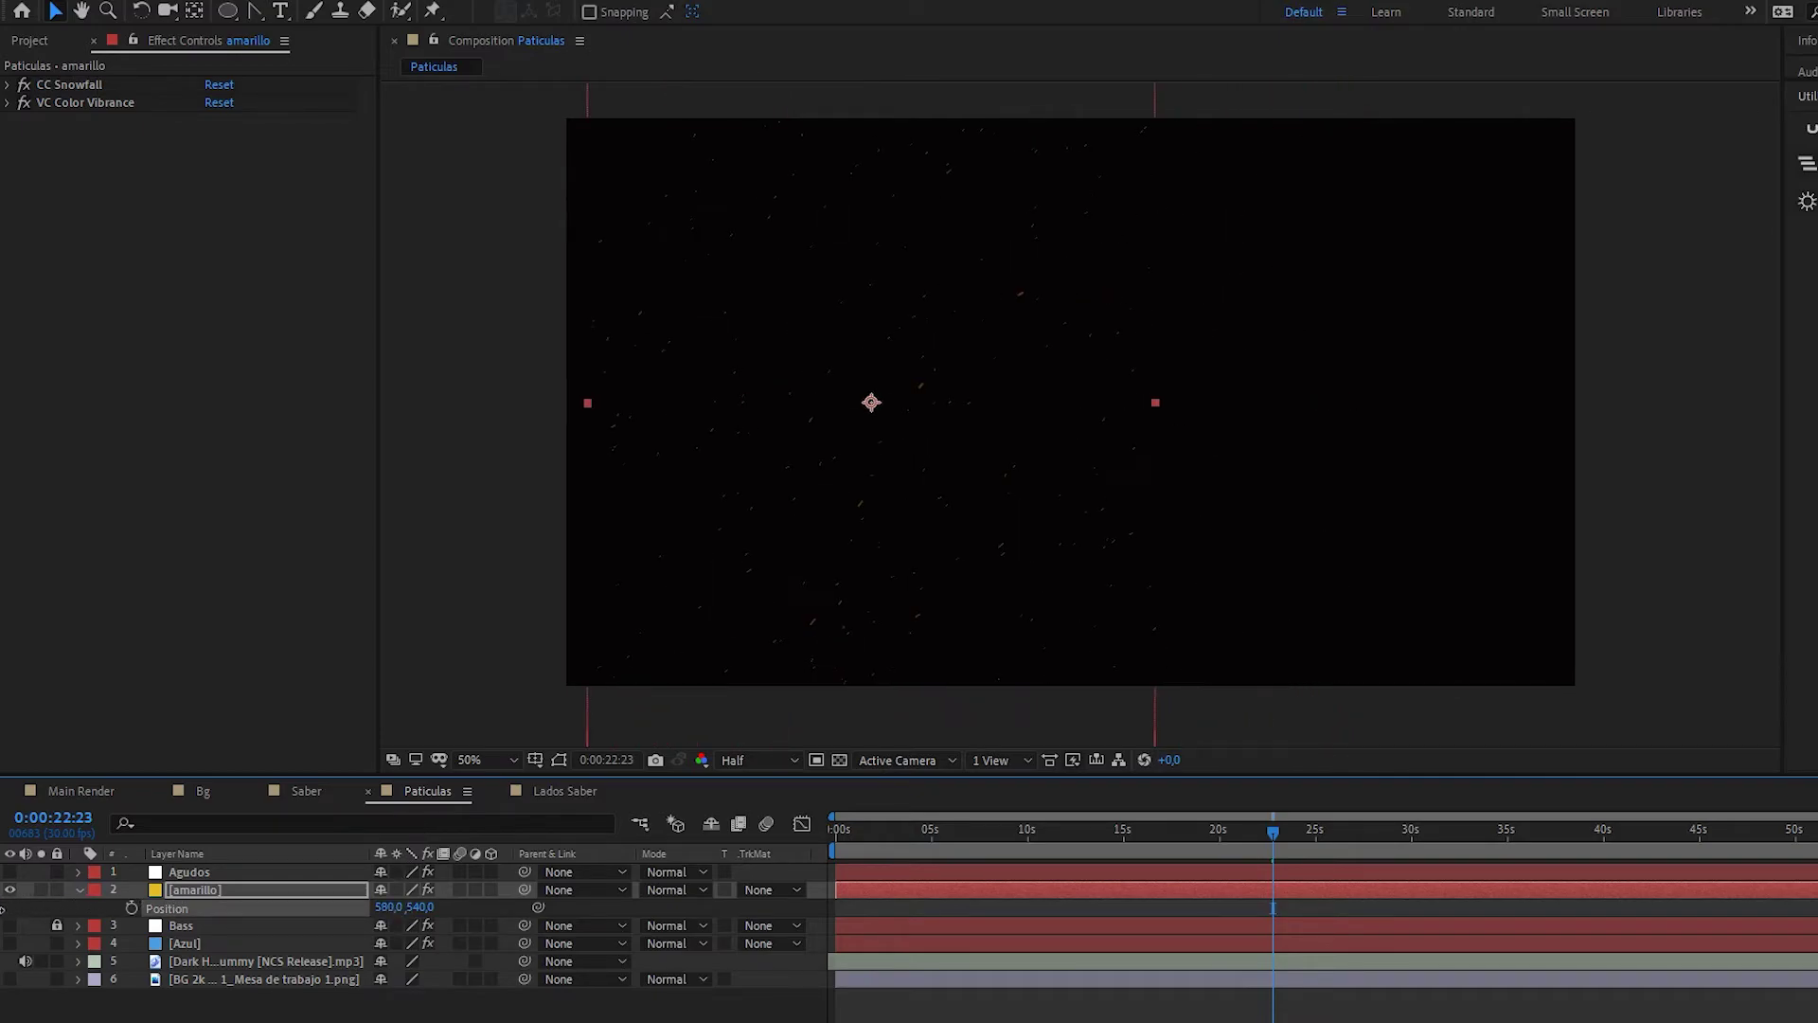
left_click(9, 979)
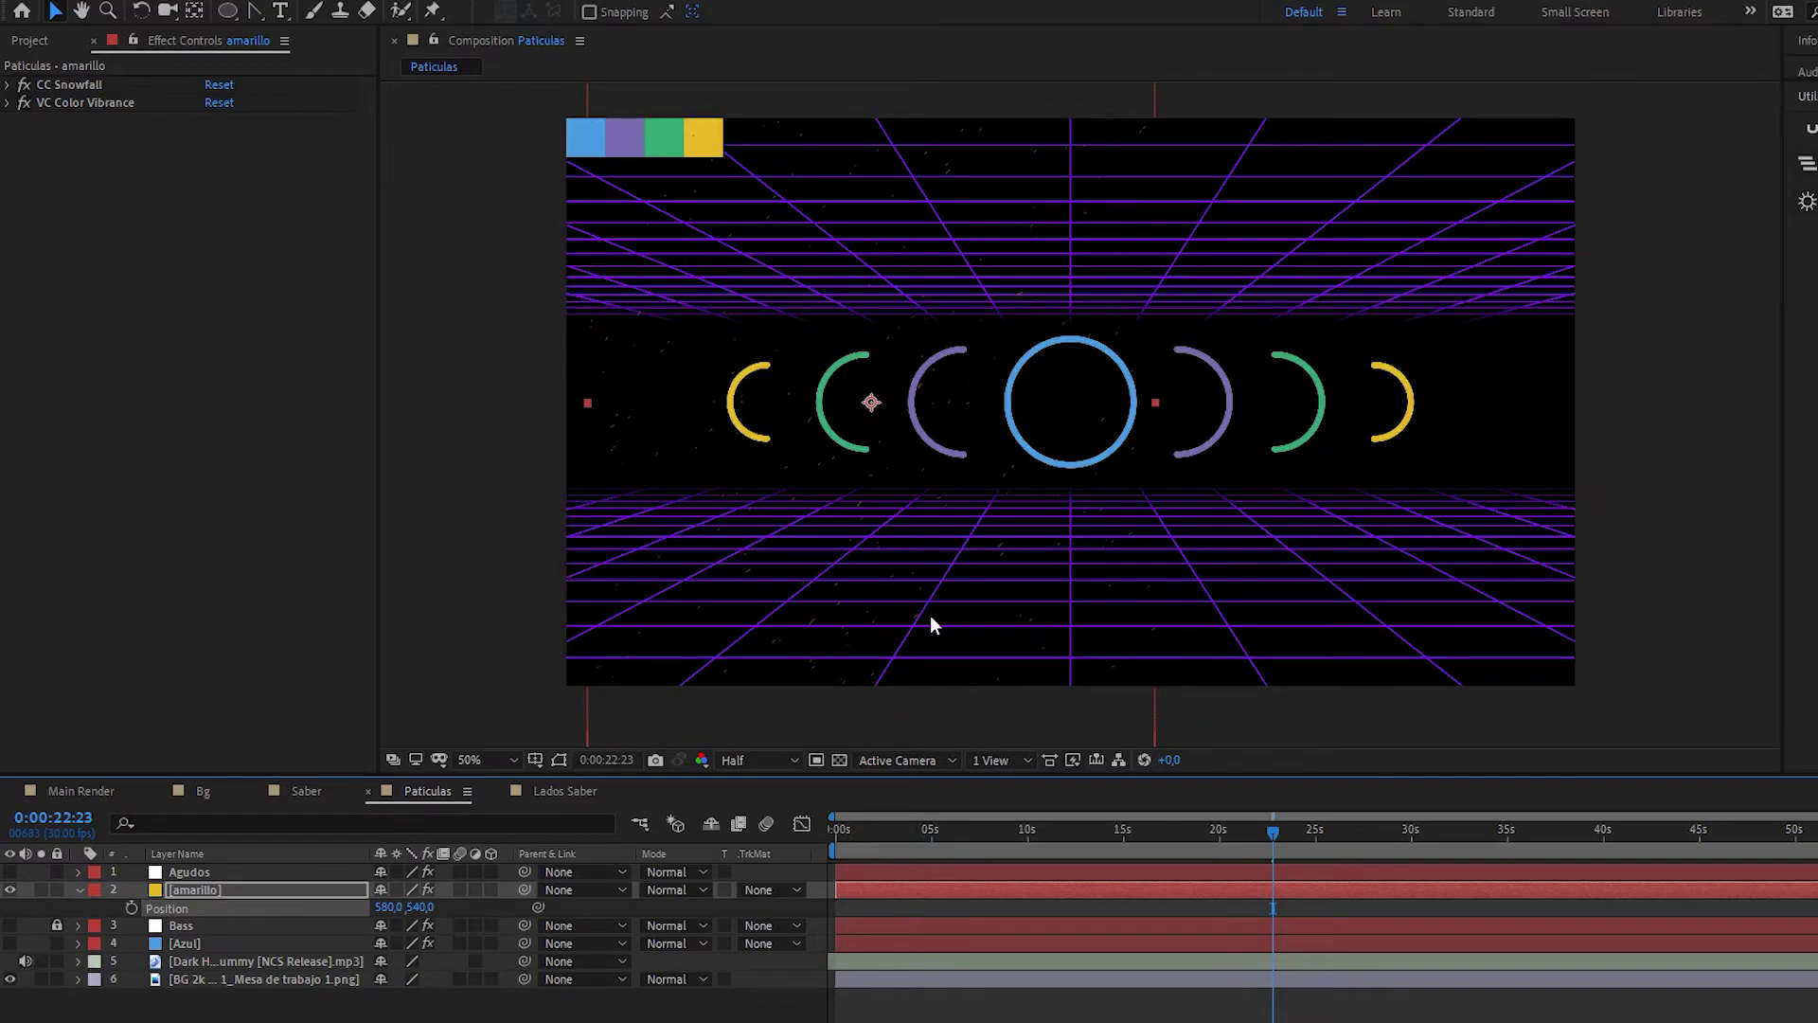
left_click_drag(402, 907, 253, 907)
left_click(9, 980)
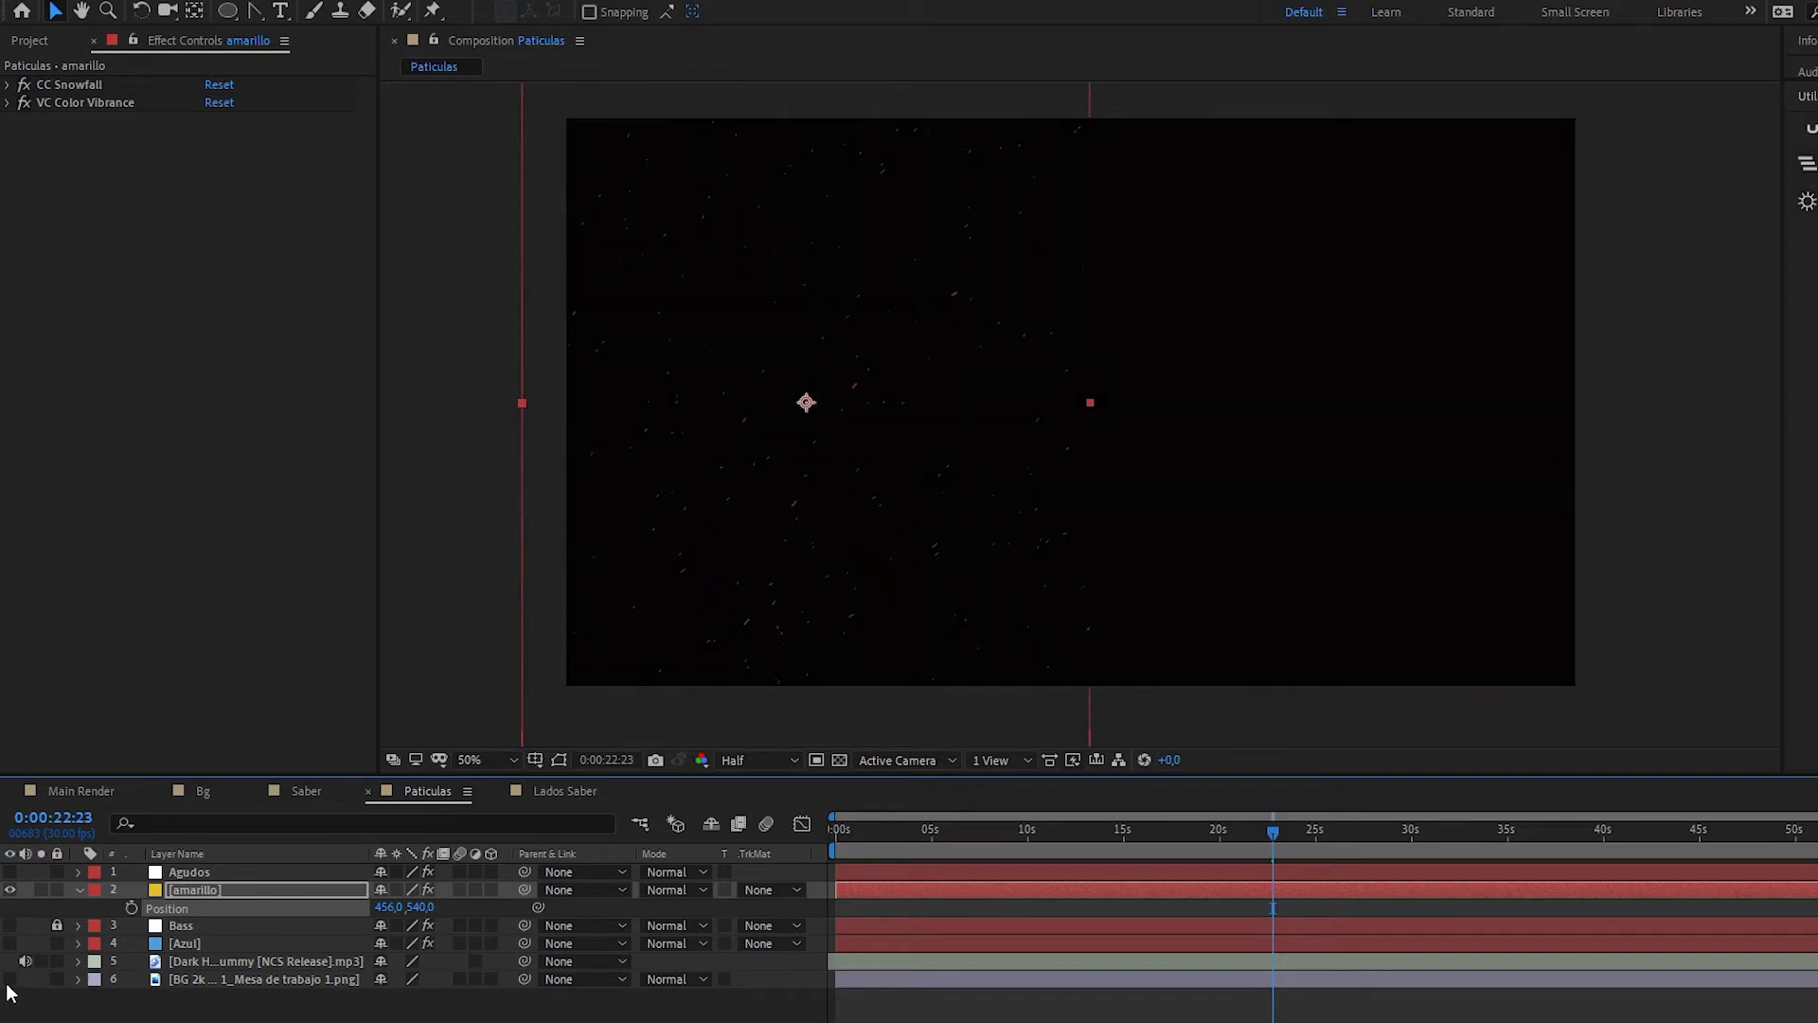
key("space")
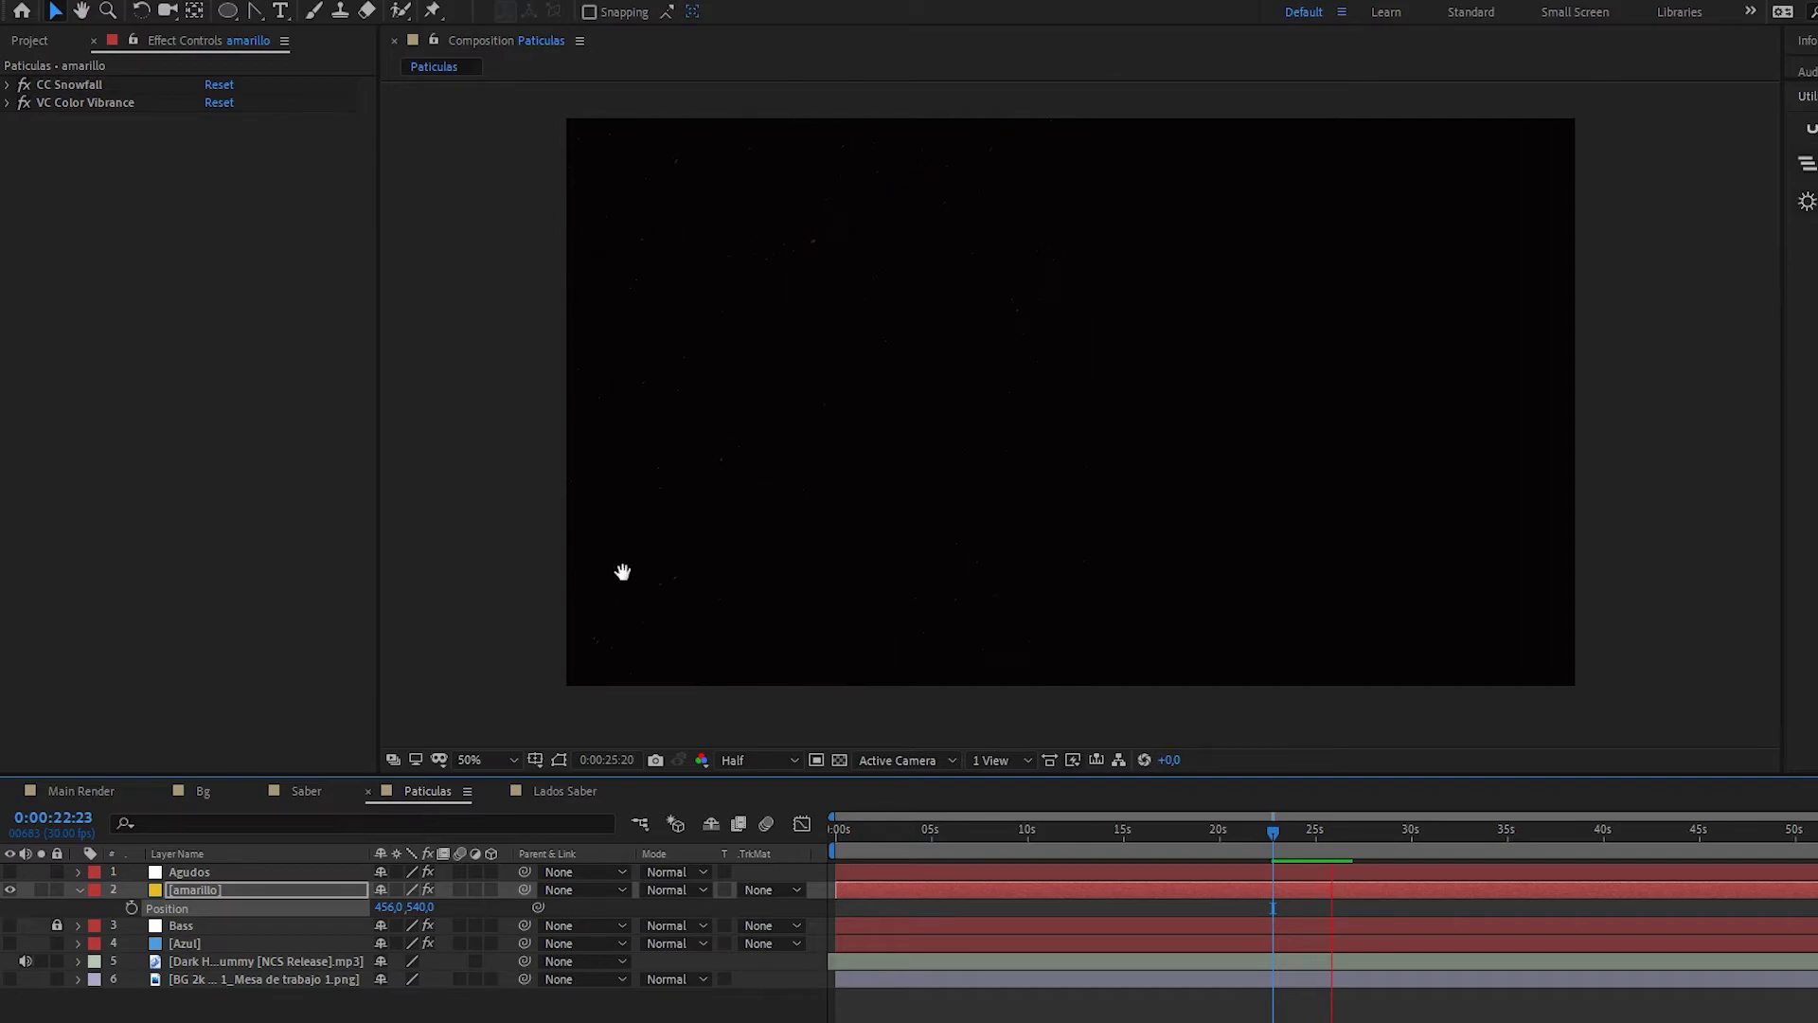
- Flip the amarillo particles horizontally and preview them
key("space")
right_click(216, 890)
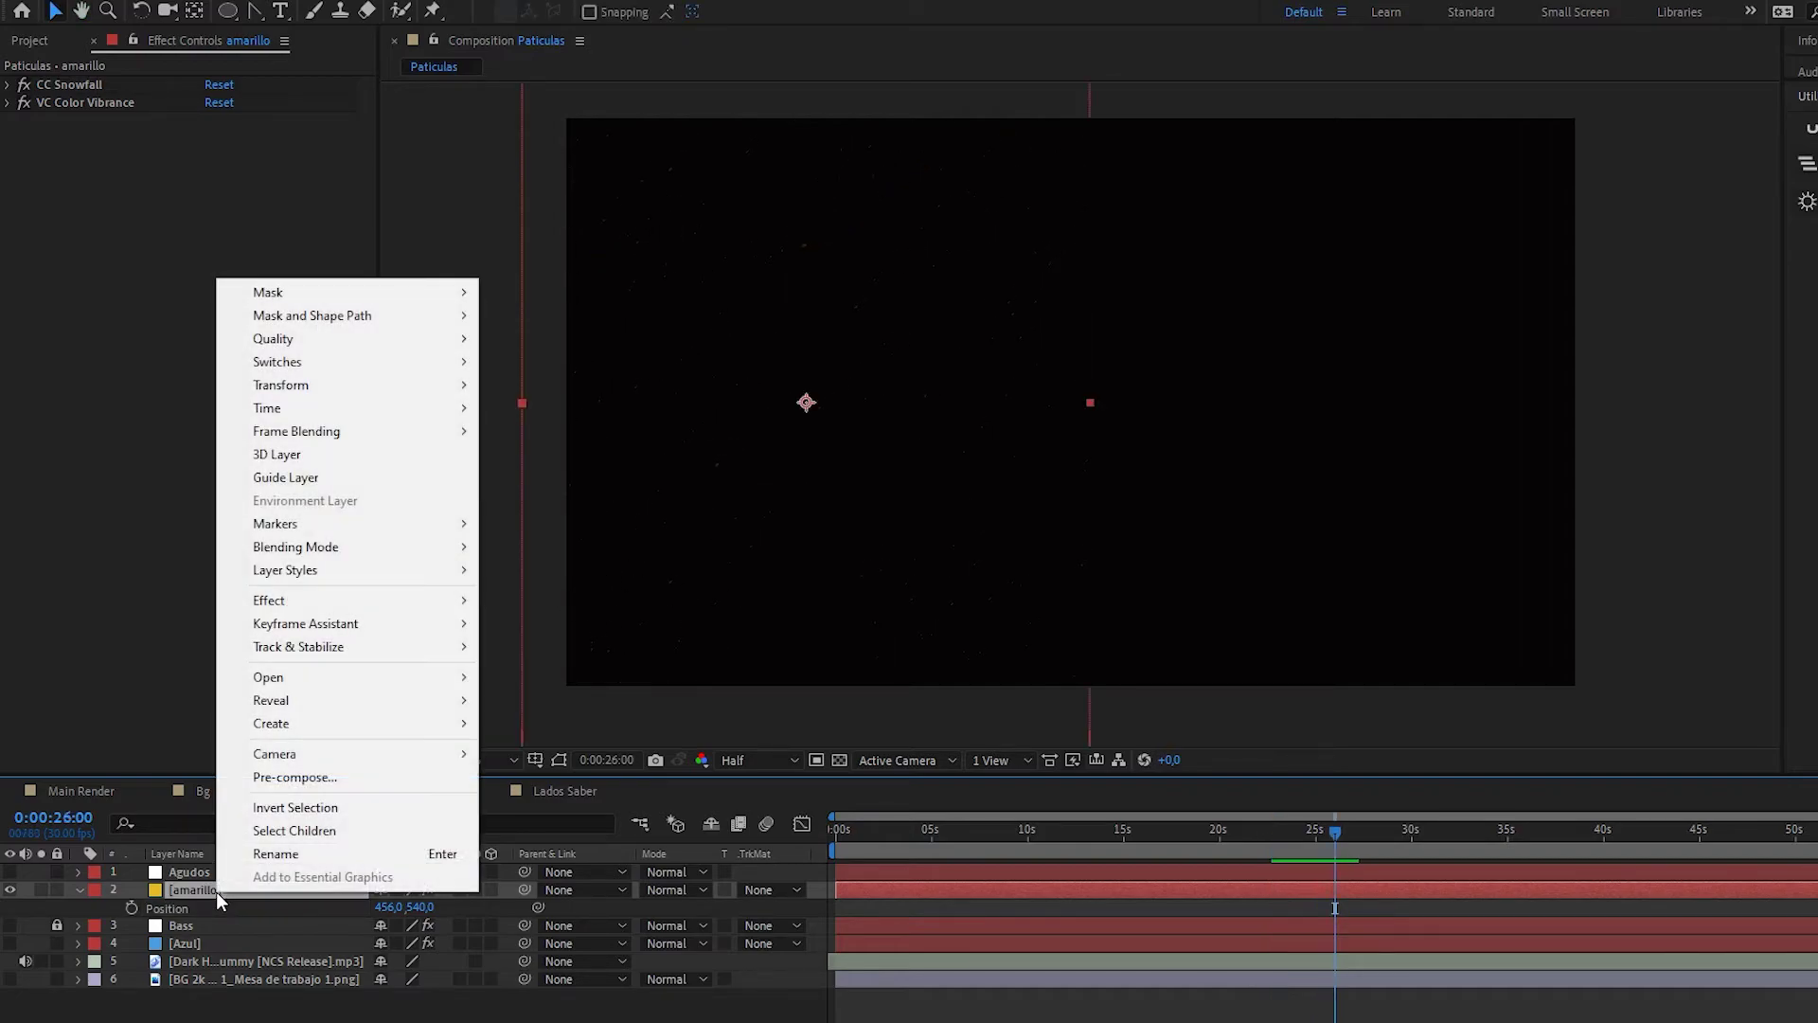
mouse_move(383, 396)
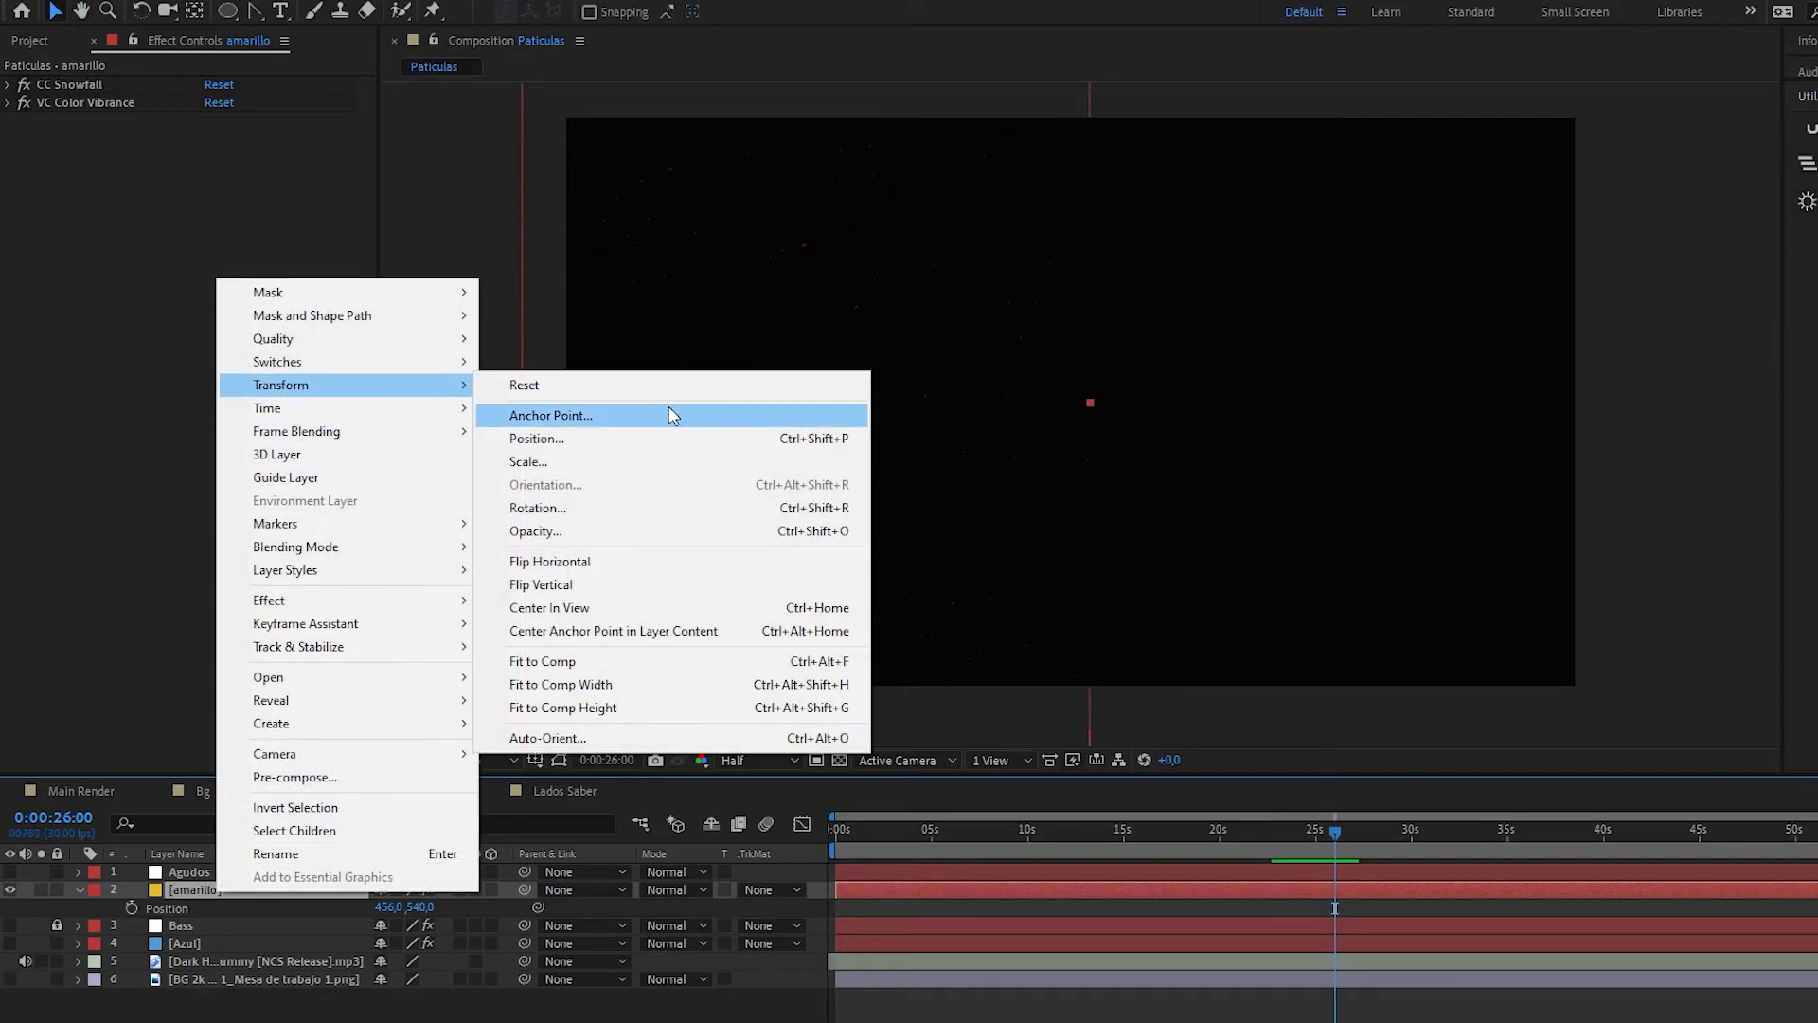
left_click(622, 561)
key("space")
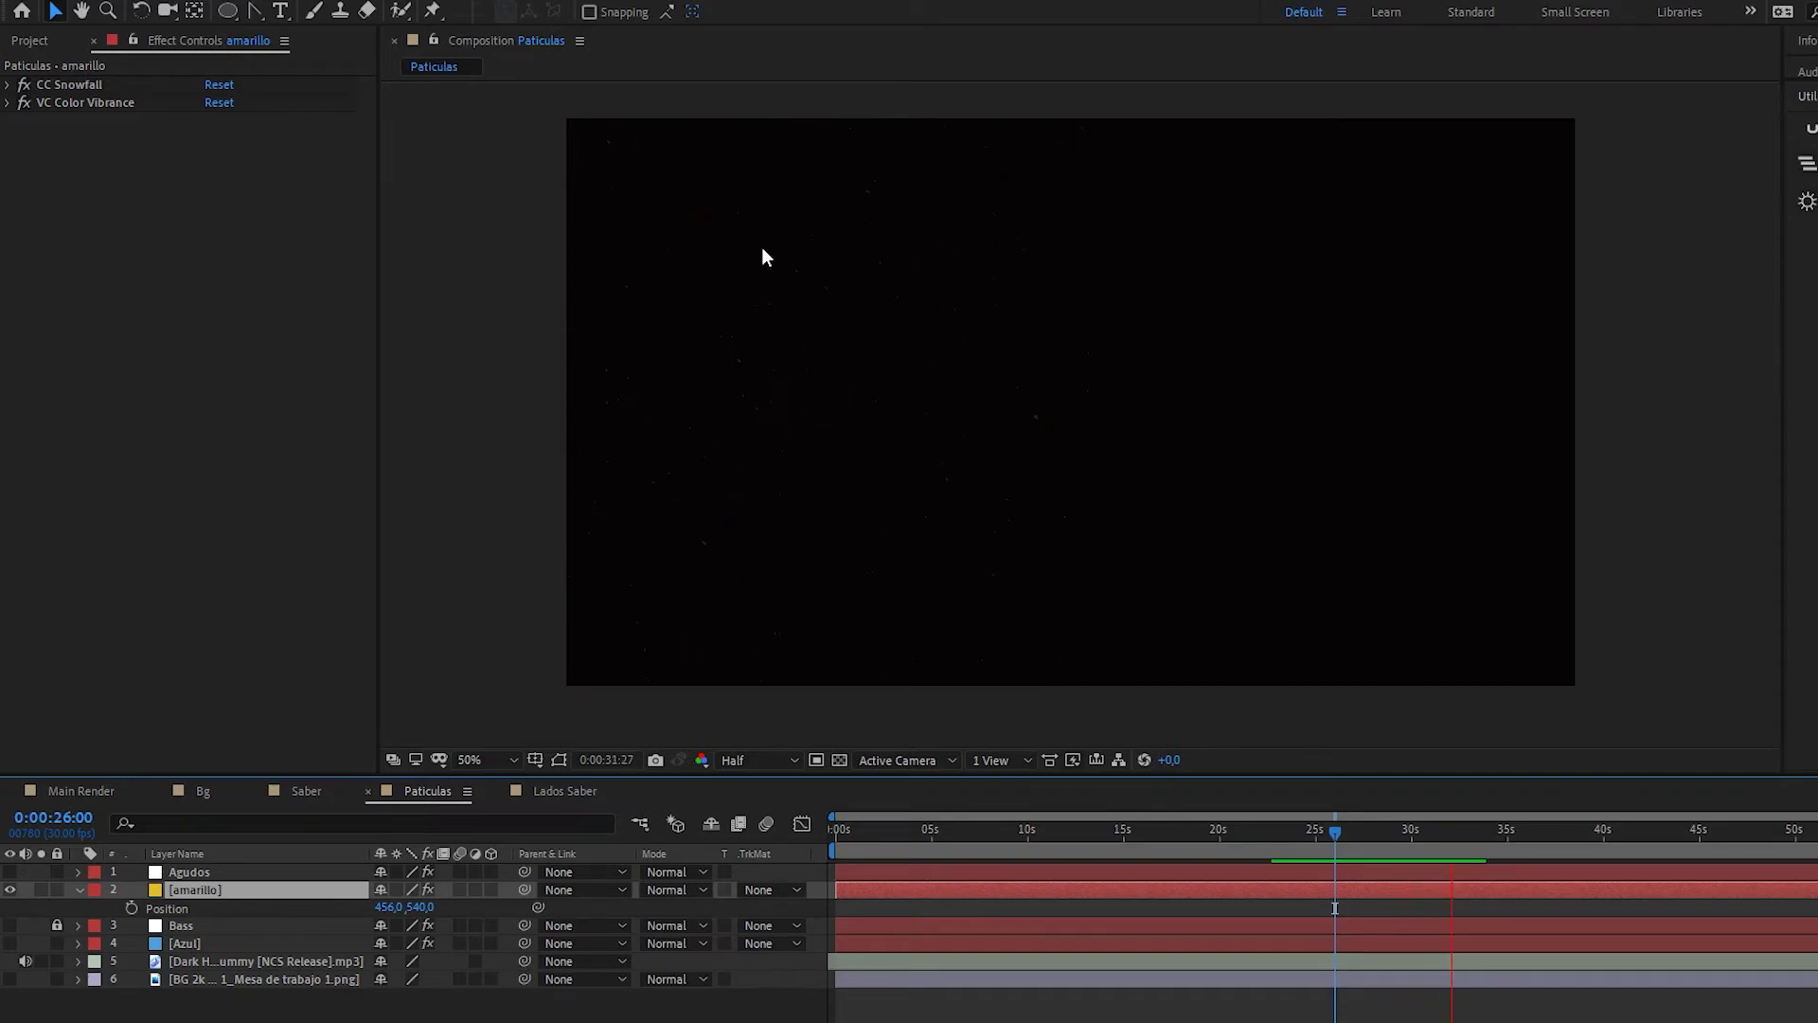
key("space")
- Flip amarillo vertically and turn the Azul particle layer back on
right_click(225, 889)
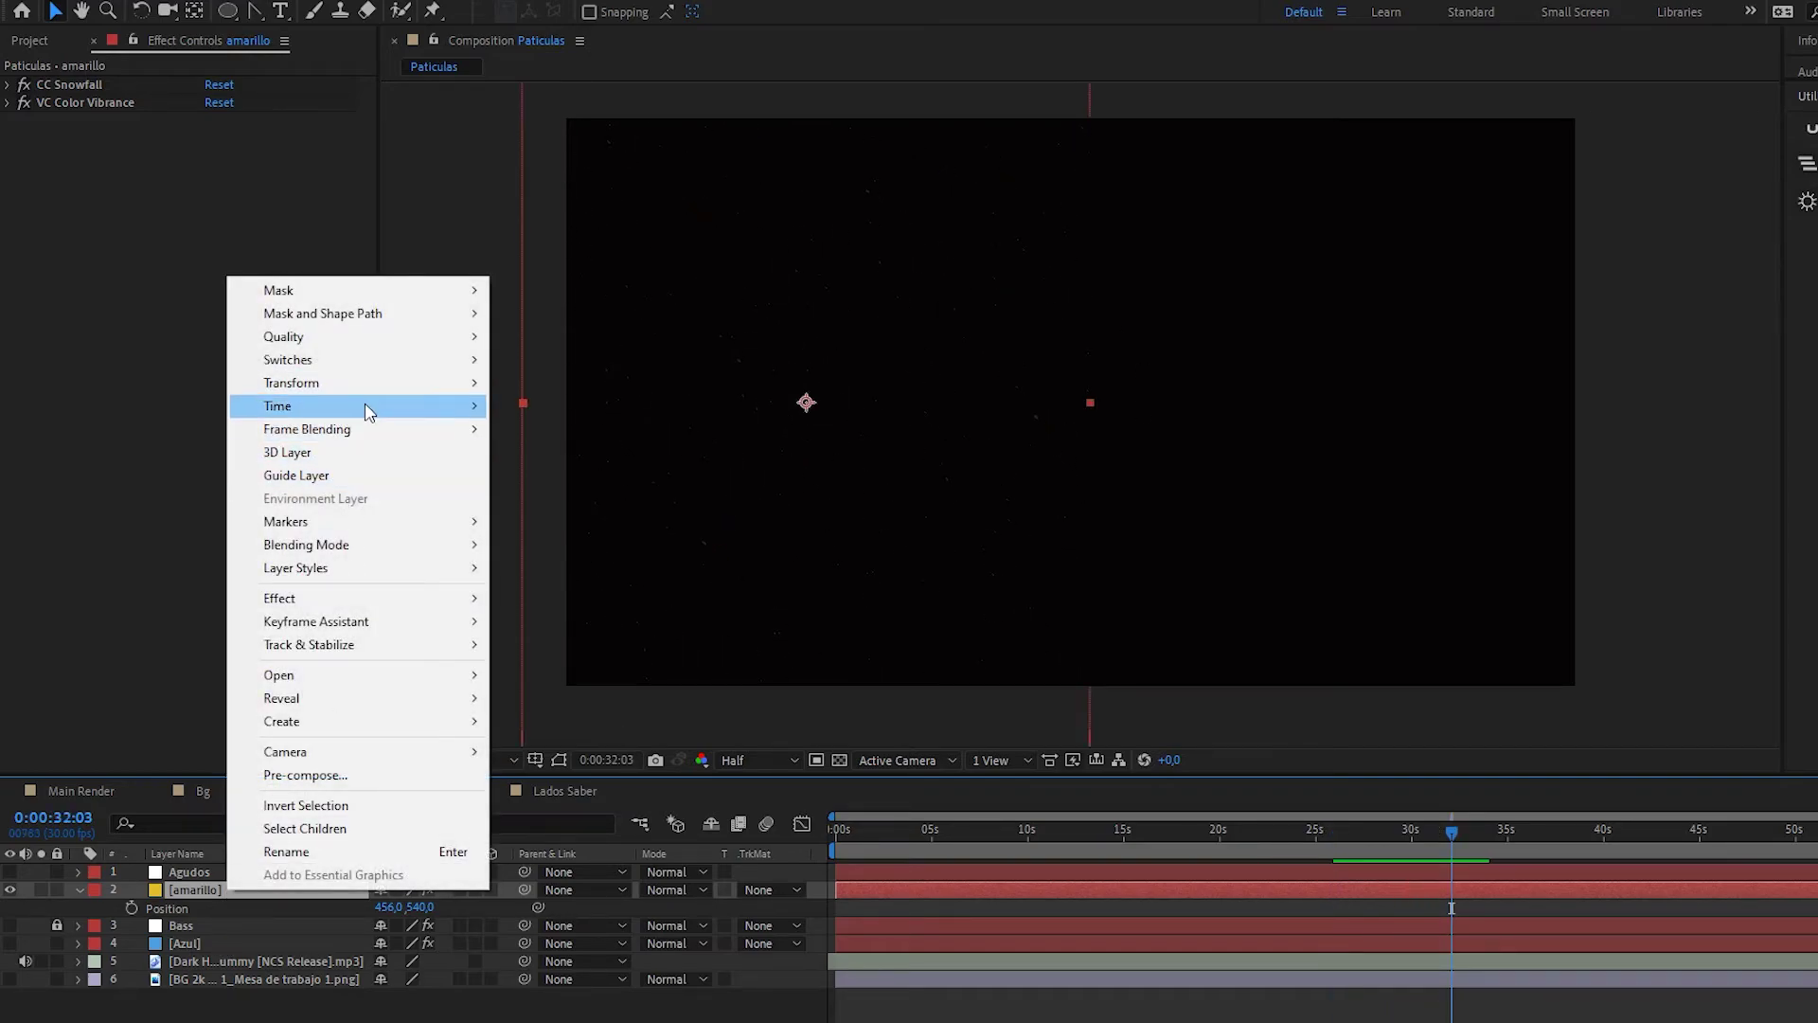
mouse_move(390, 386)
left_click(599, 578)
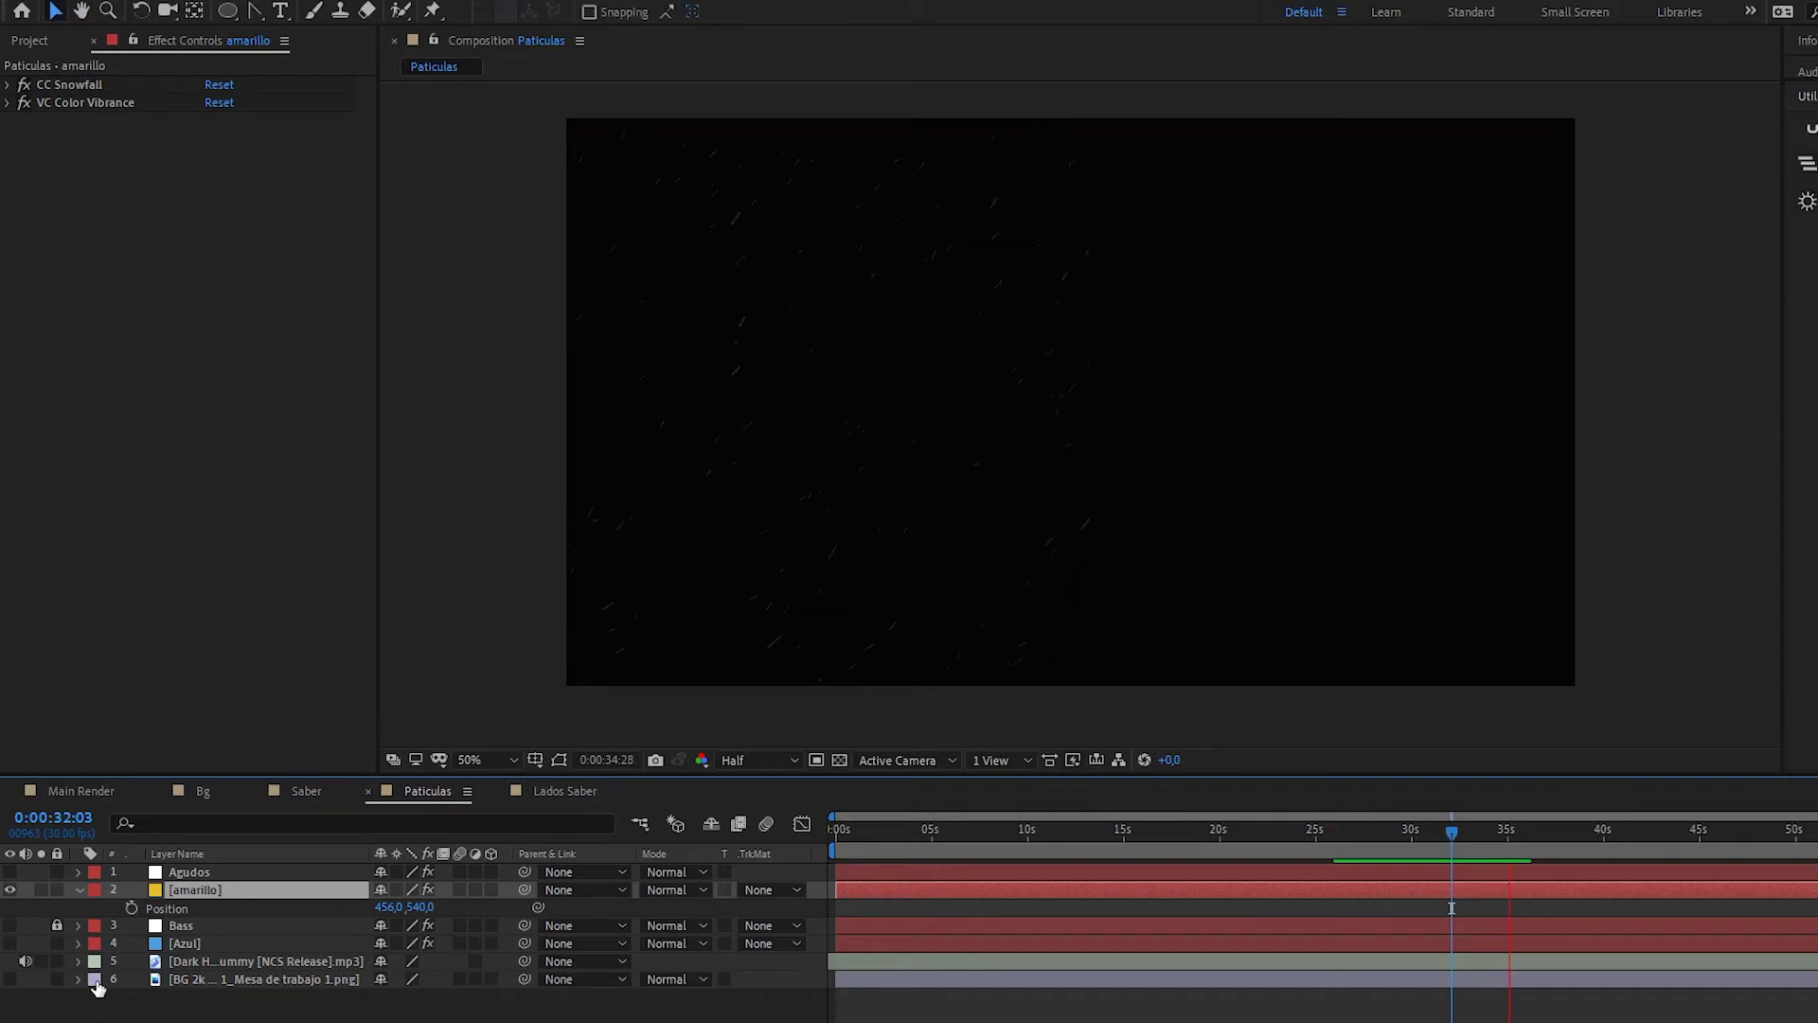
left_click(10, 943)
key("space")
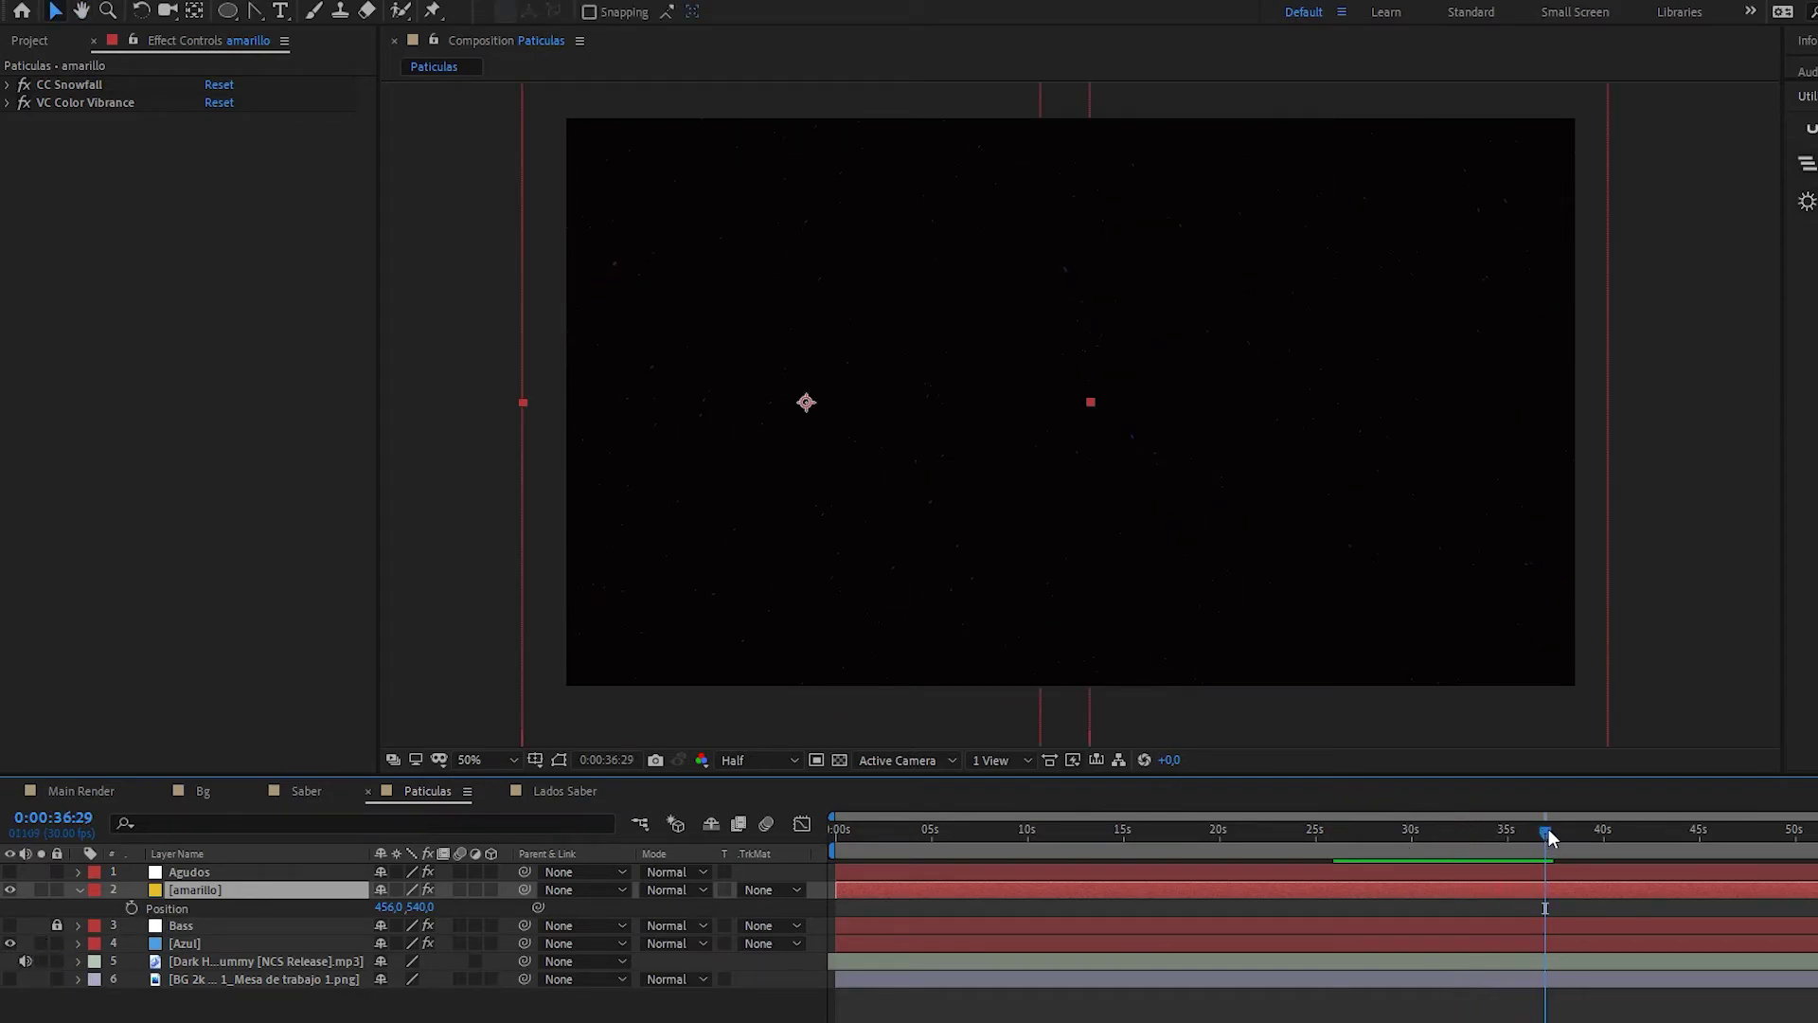
- Preview the particles around 48 seconds, then enable the Agudos, amarillo and Bass layers
left_click_drag(1549, 835, 803, 832)
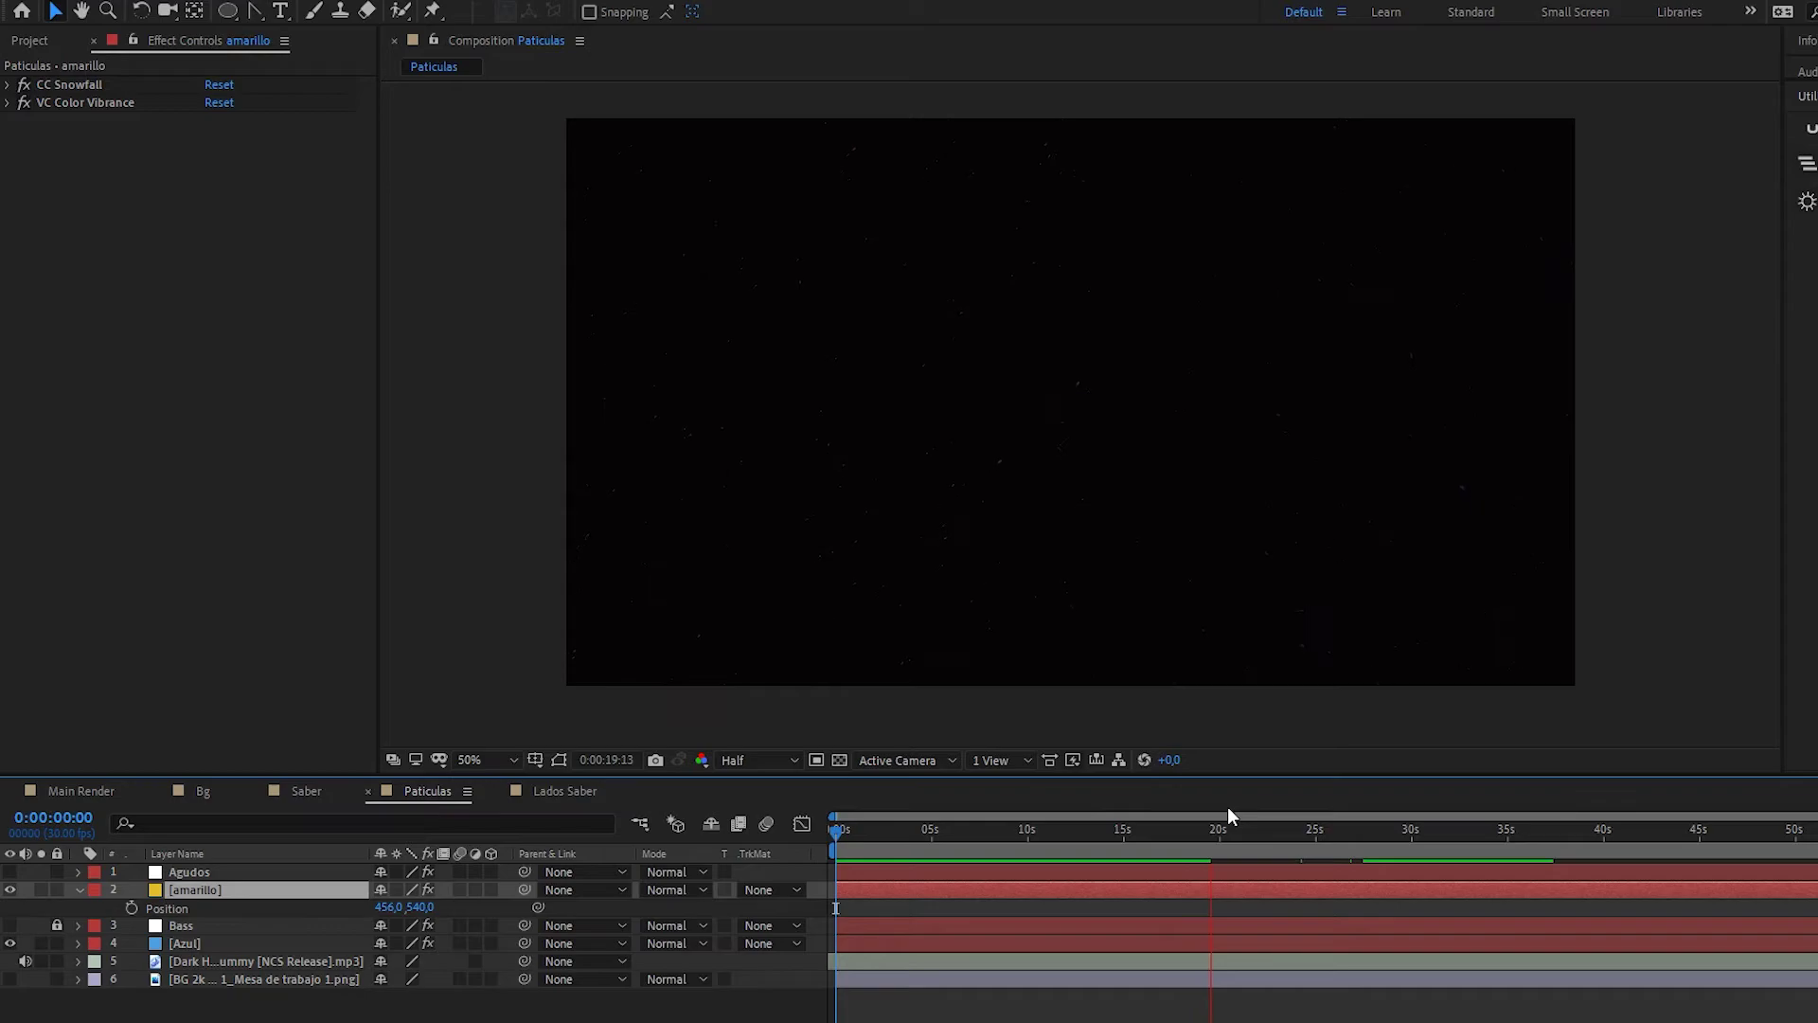
key("space")
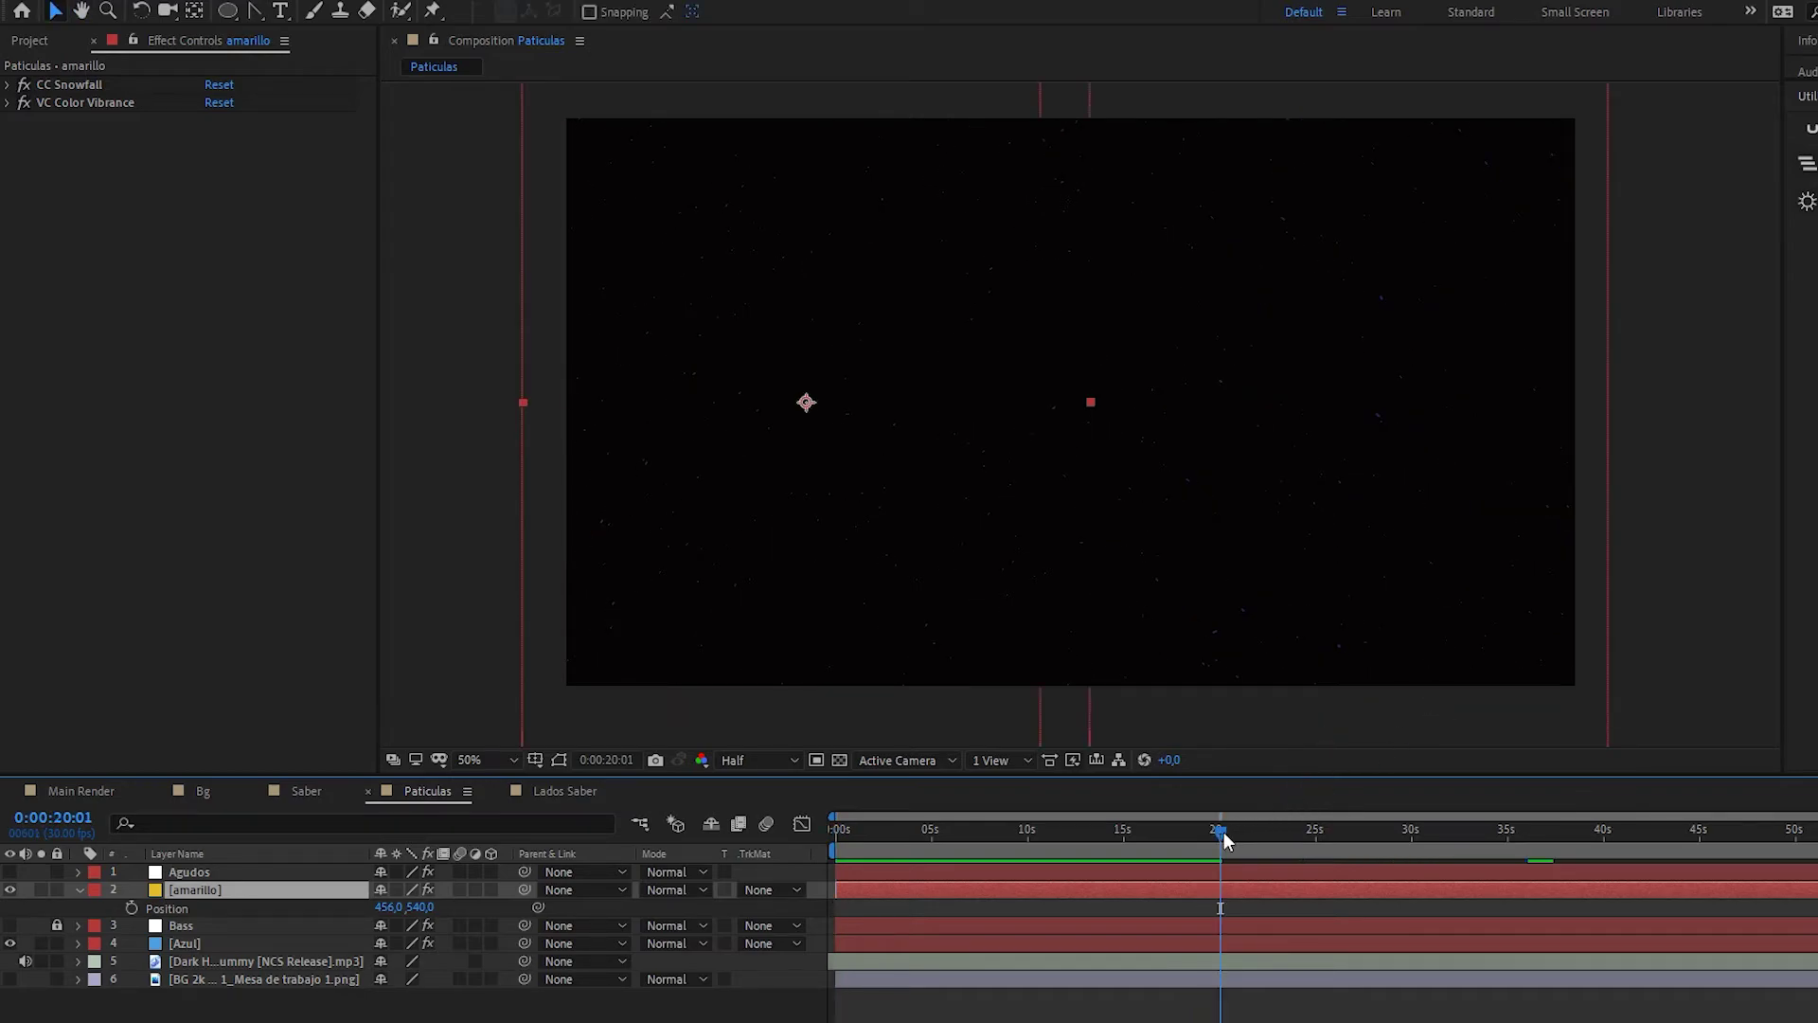
left_click_drag(1222, 831, 1780, 871)
key("ctrl+shift+h")
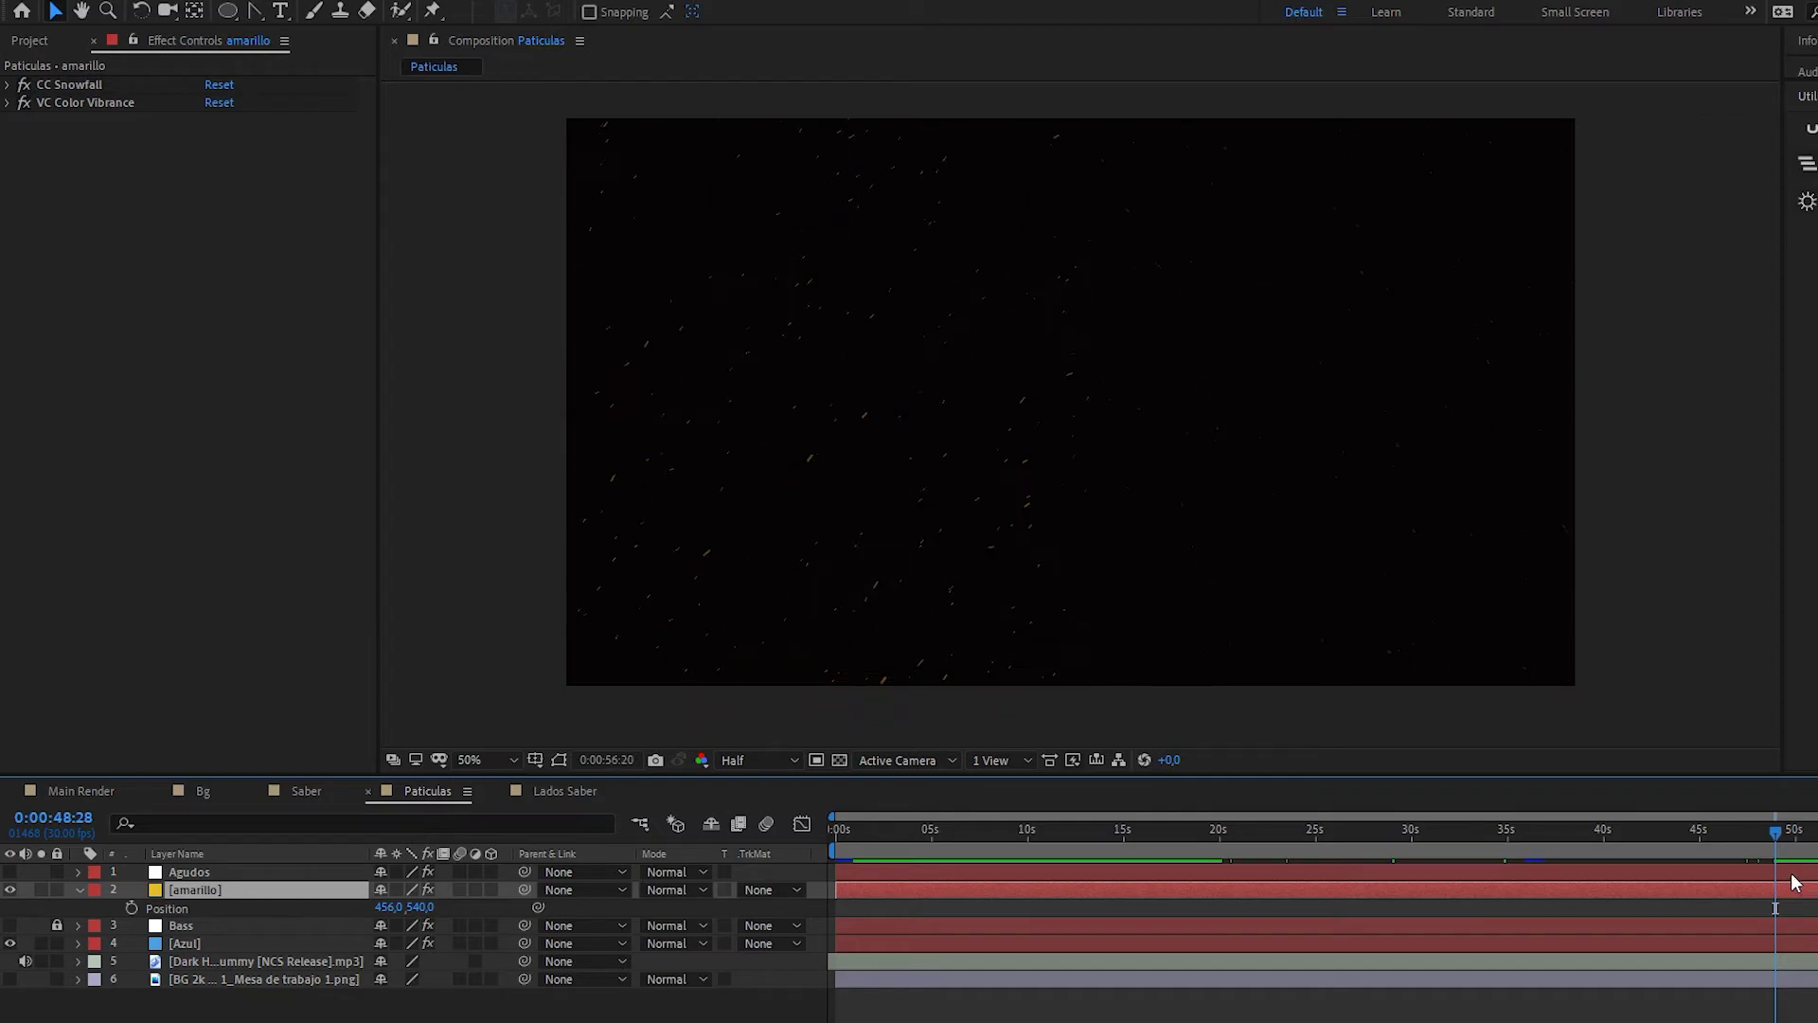
key("space")
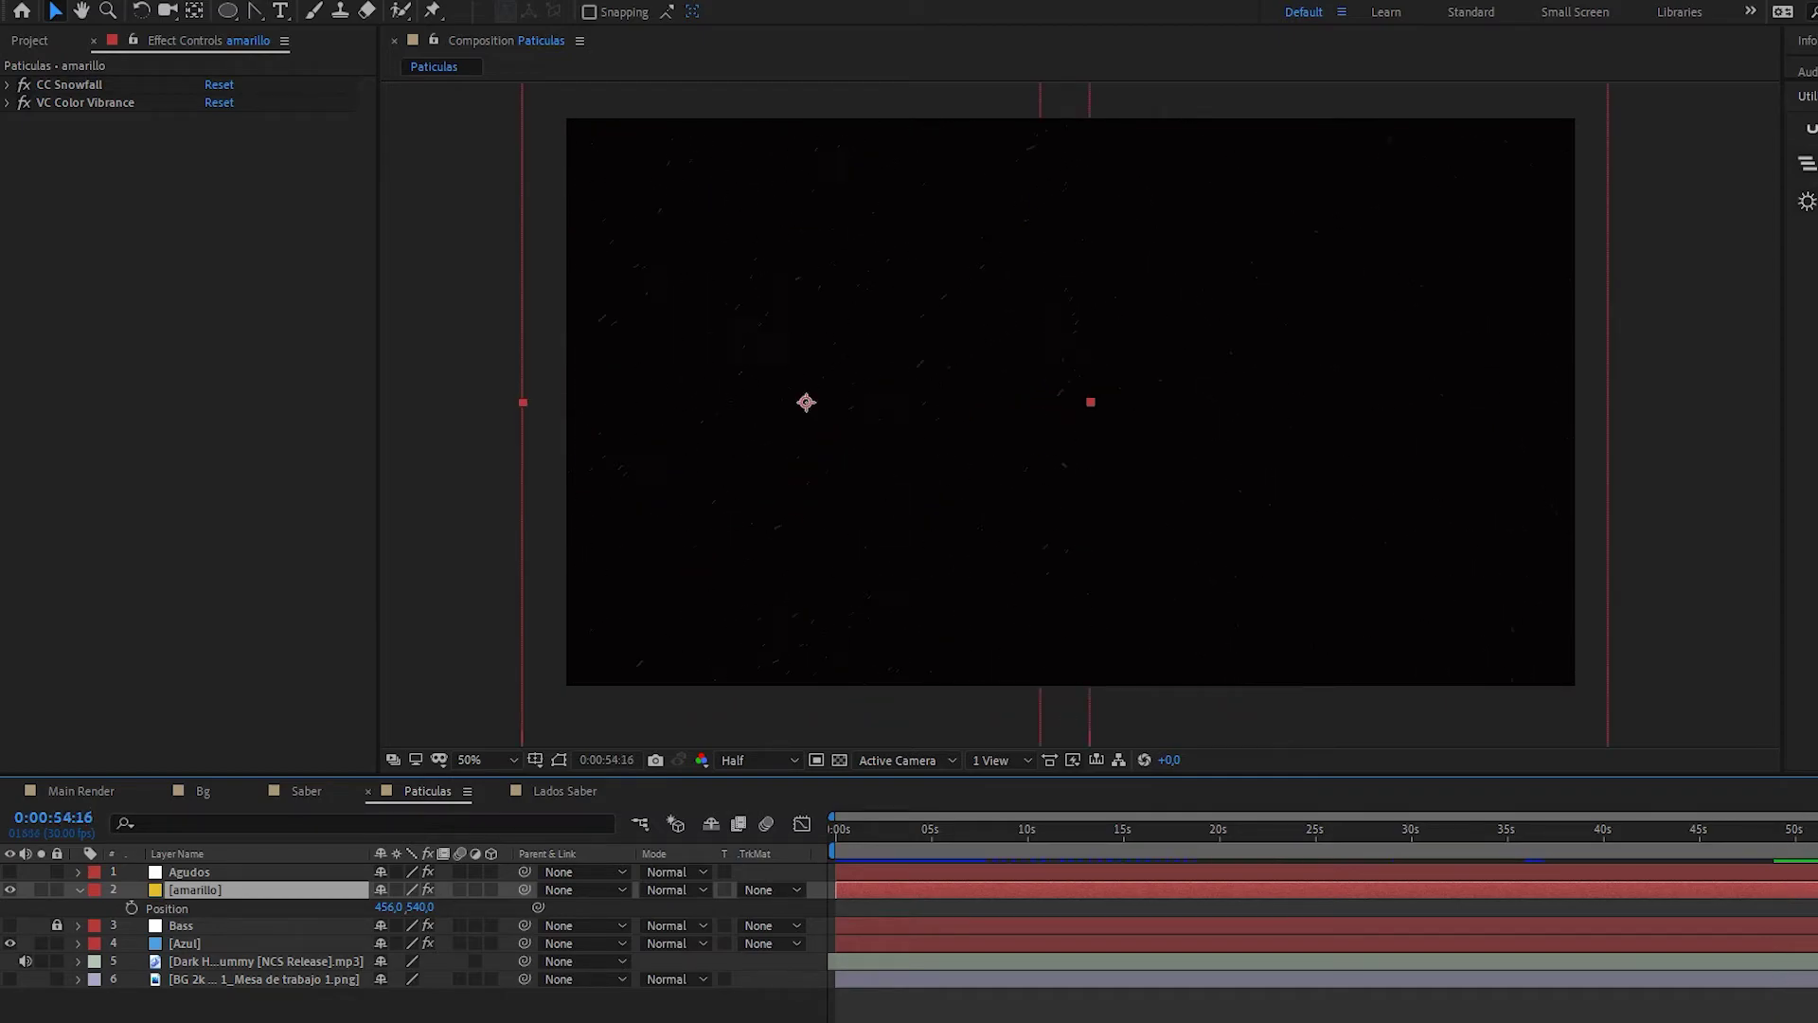
key("Page_Up")
key("Page_Up")
key("Page_Up")
left_click_drag(8, 889, 9, 925)
- Show Main Render at Third preview resolution with Fit magnification
left_click(95, 791)
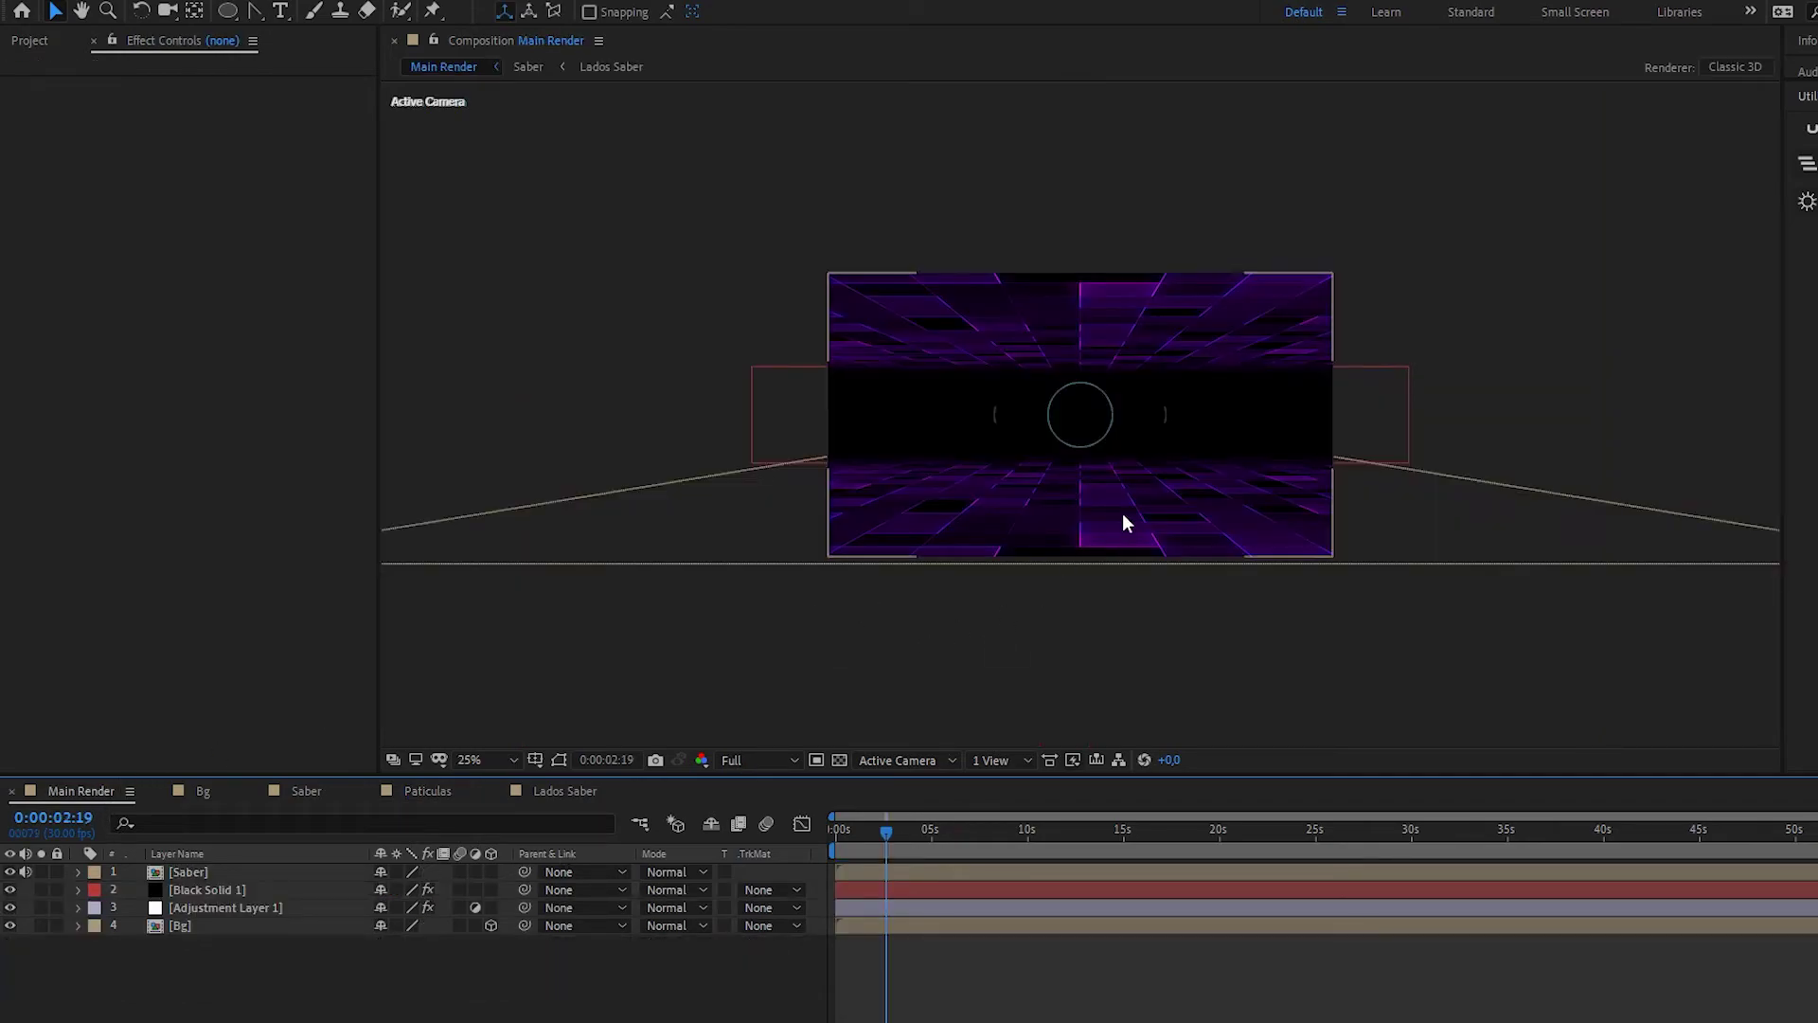
left_click(747, 760)
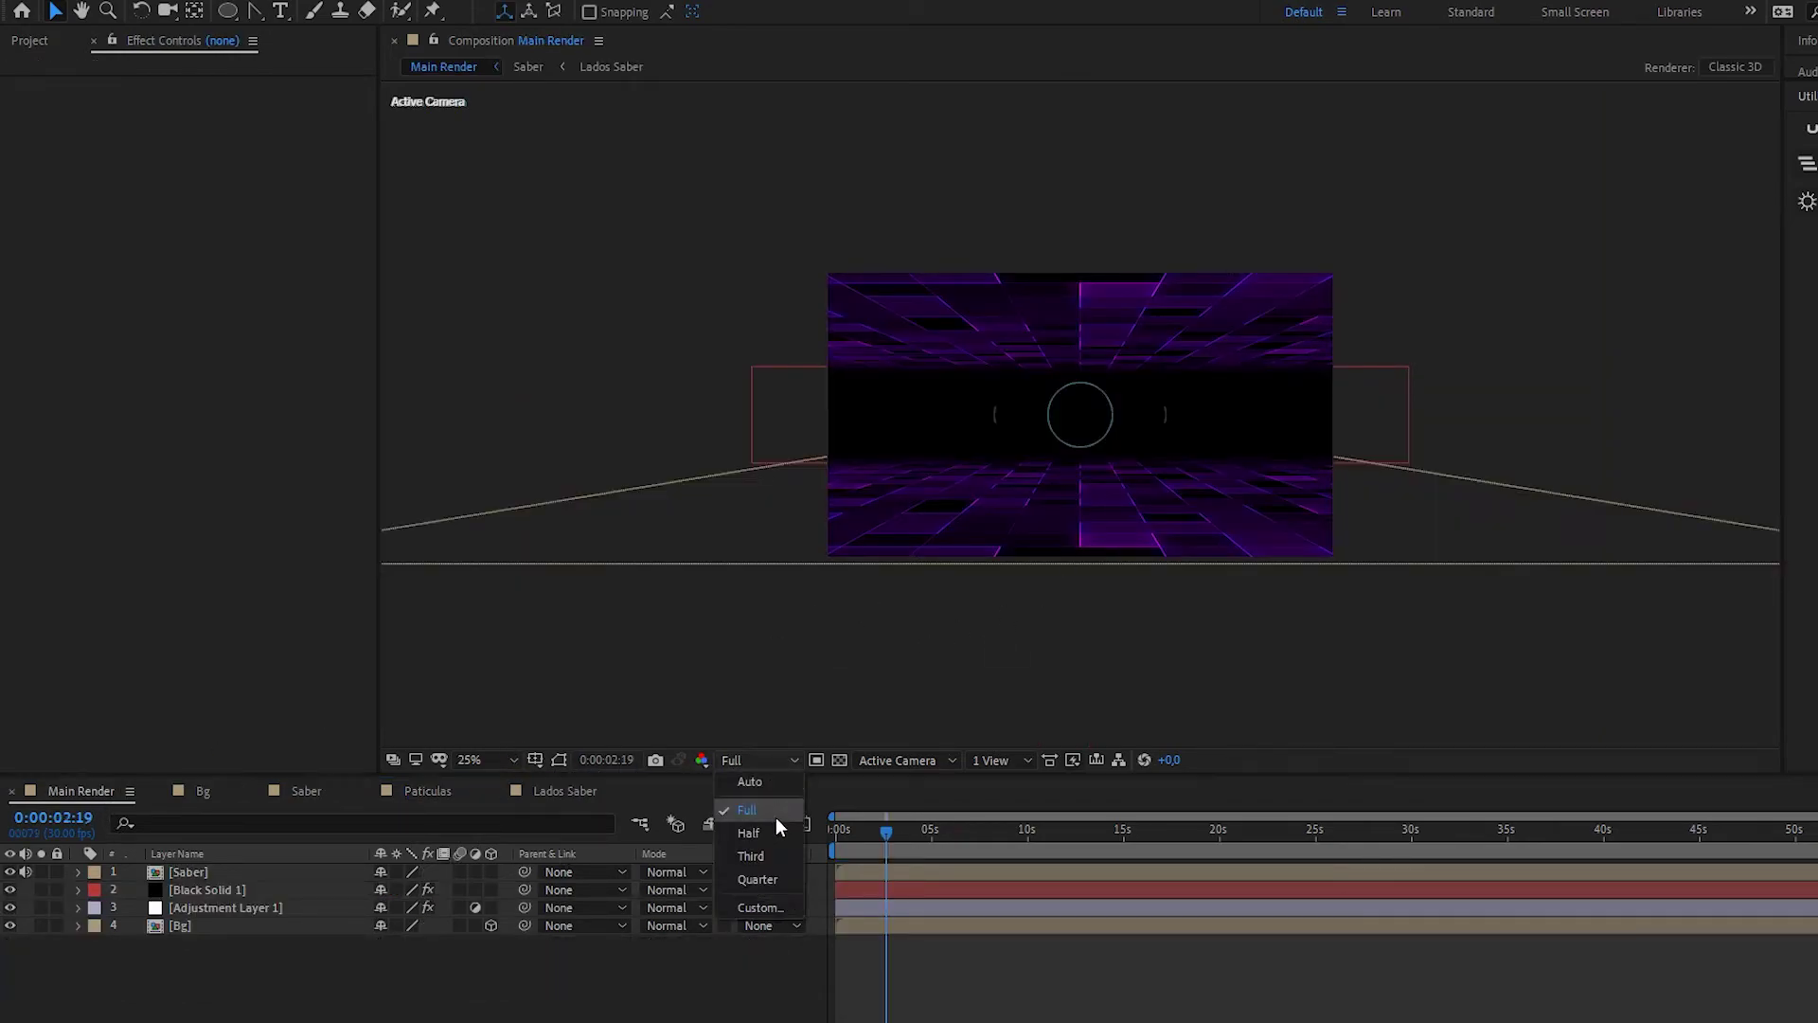
left_click(780, 841)
left_click(508, 763)
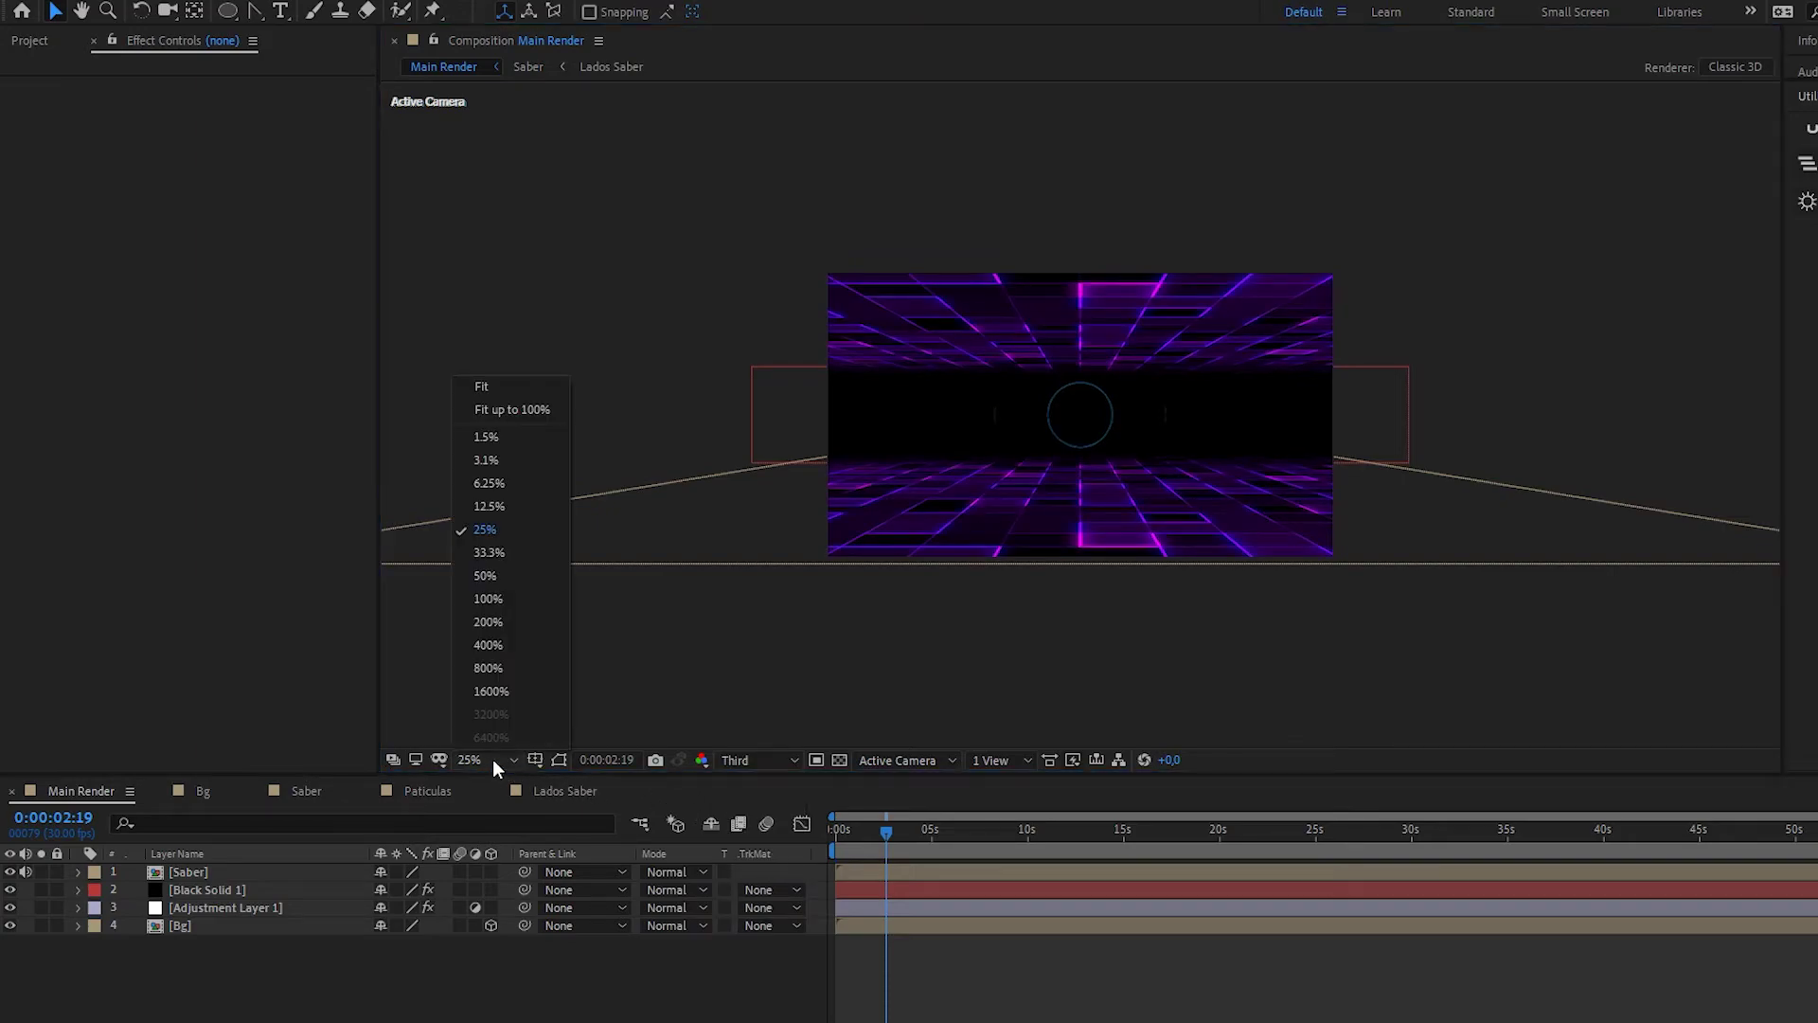
left_click(488, 410)
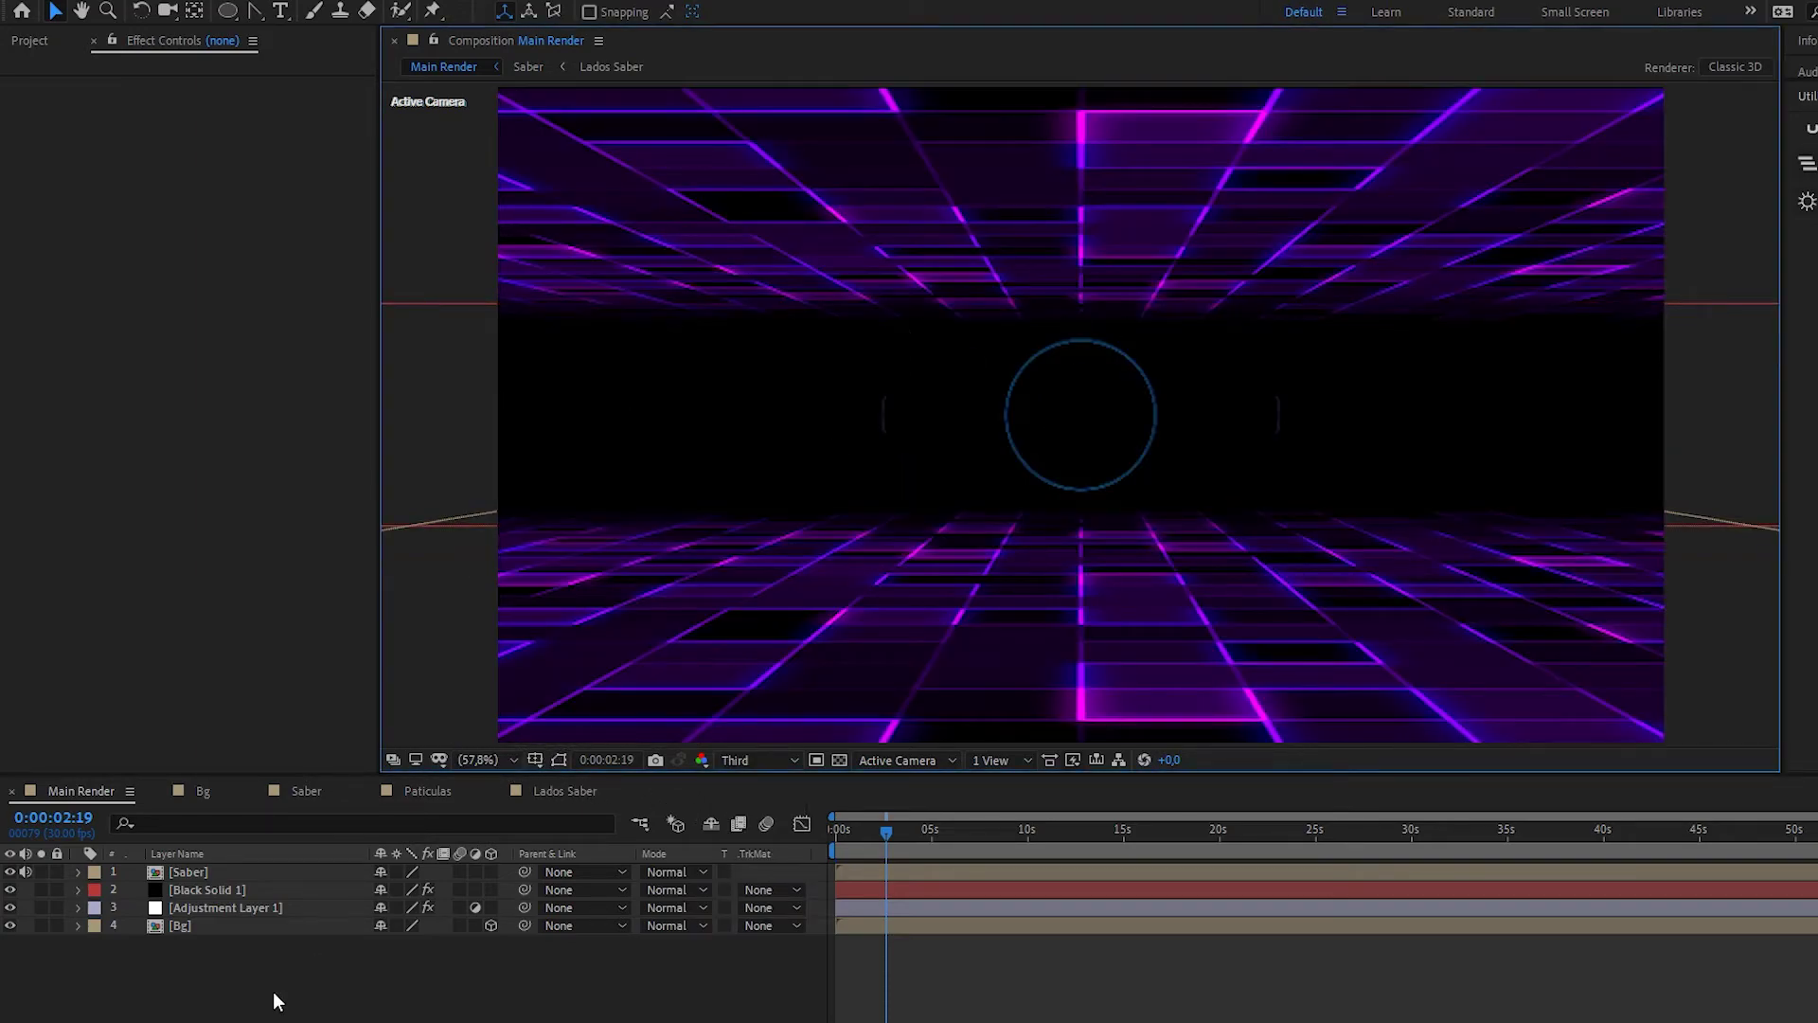
left_click(30, 42)
- Drag the Paticulas composition into Main Render directly below the Saber layer
left_click(85, 389)
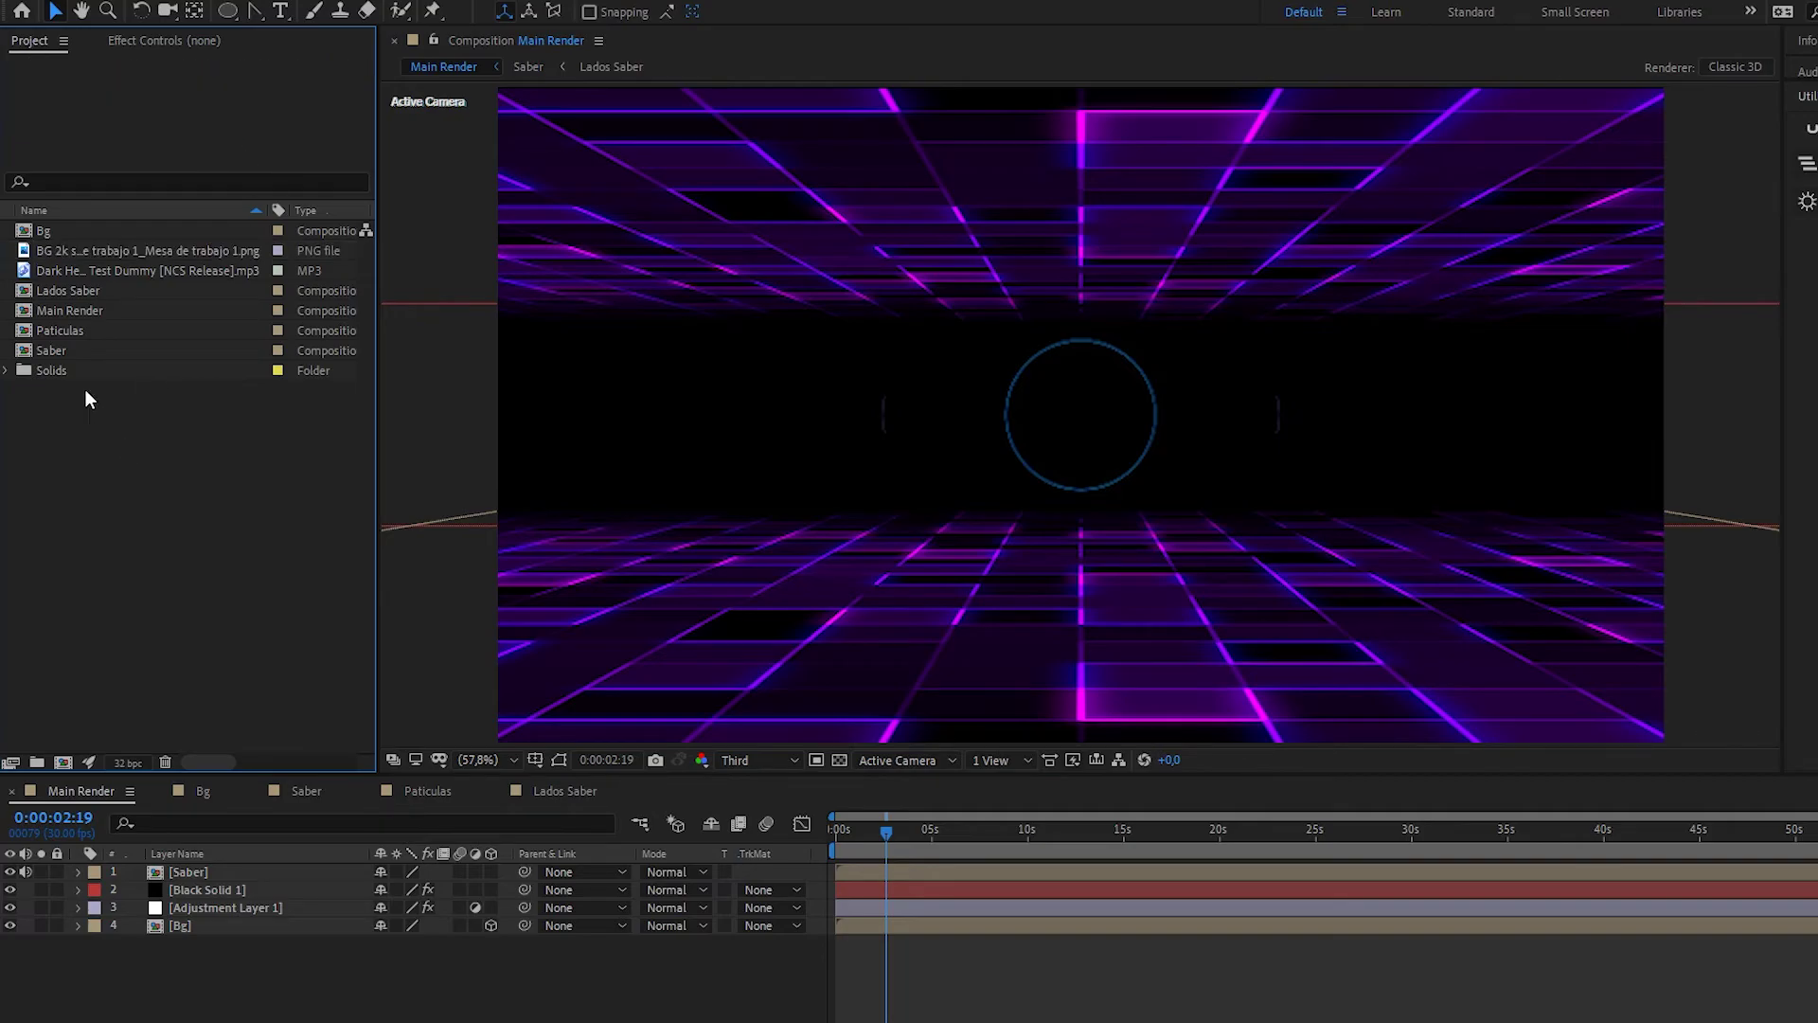
left_click(57, 329)
left_click_drag(88, 326, 206, 877)
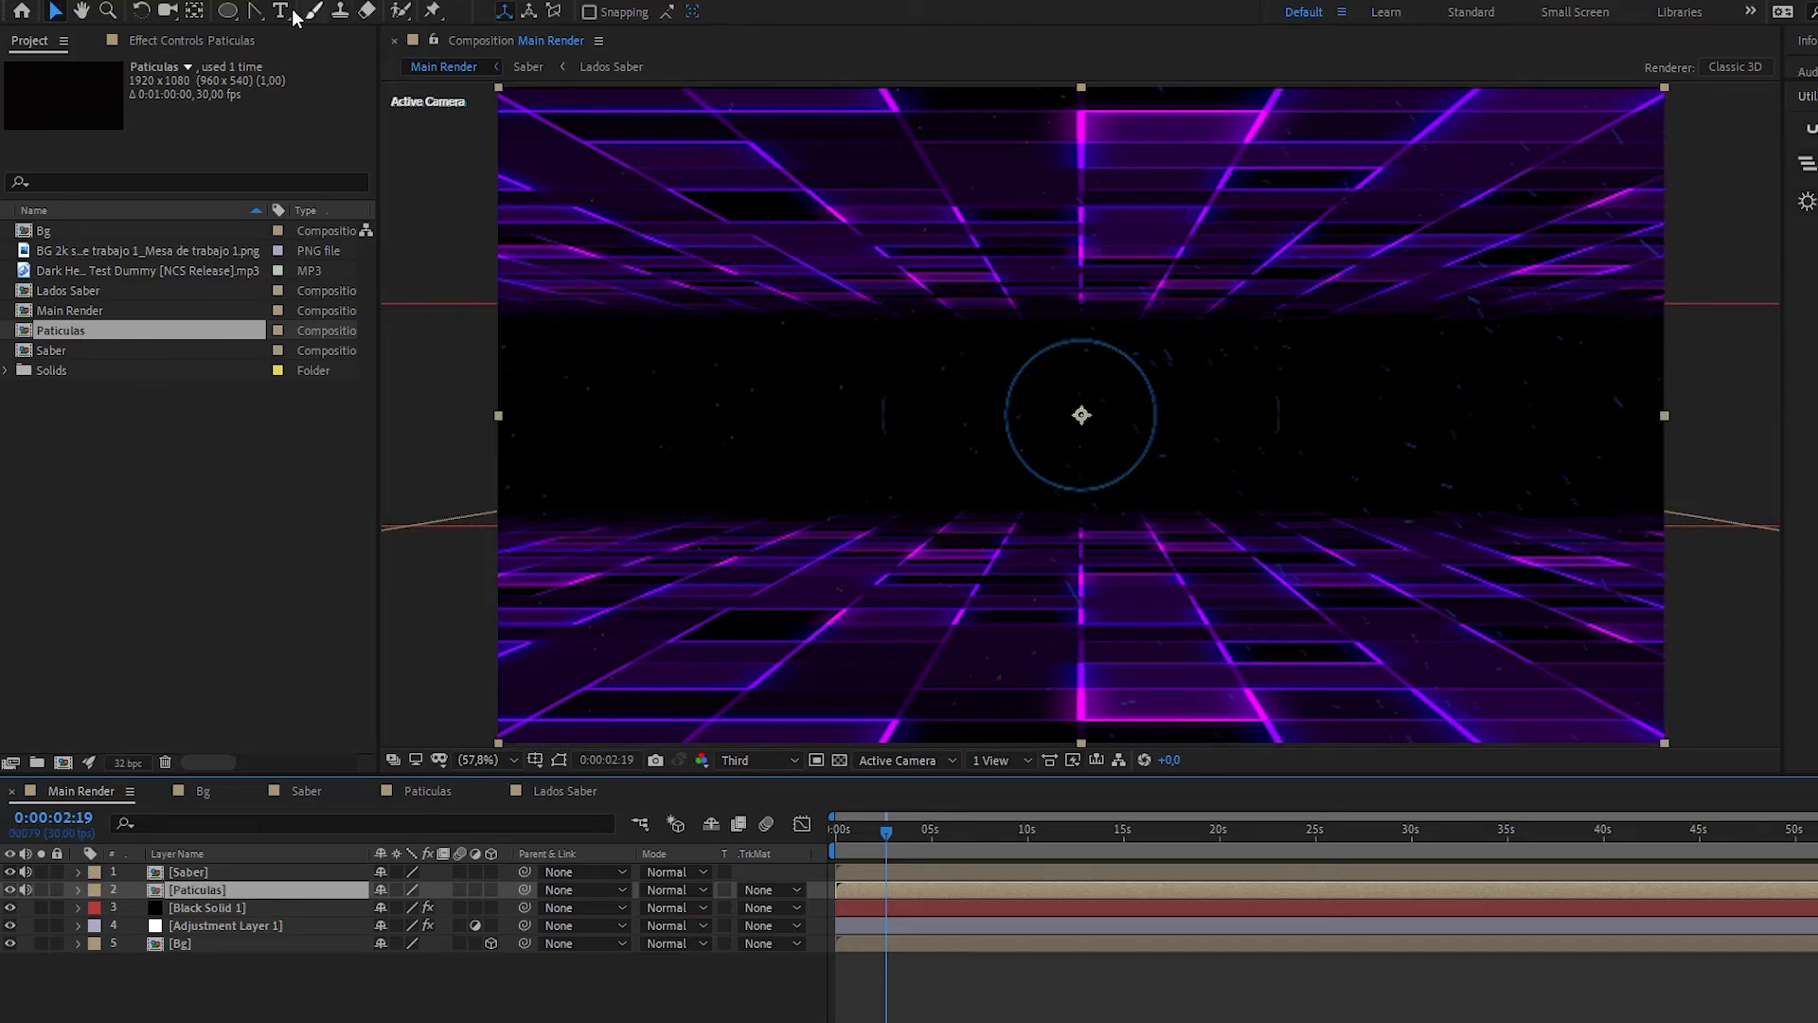
left_click_drag(227, 10, 338, 13)
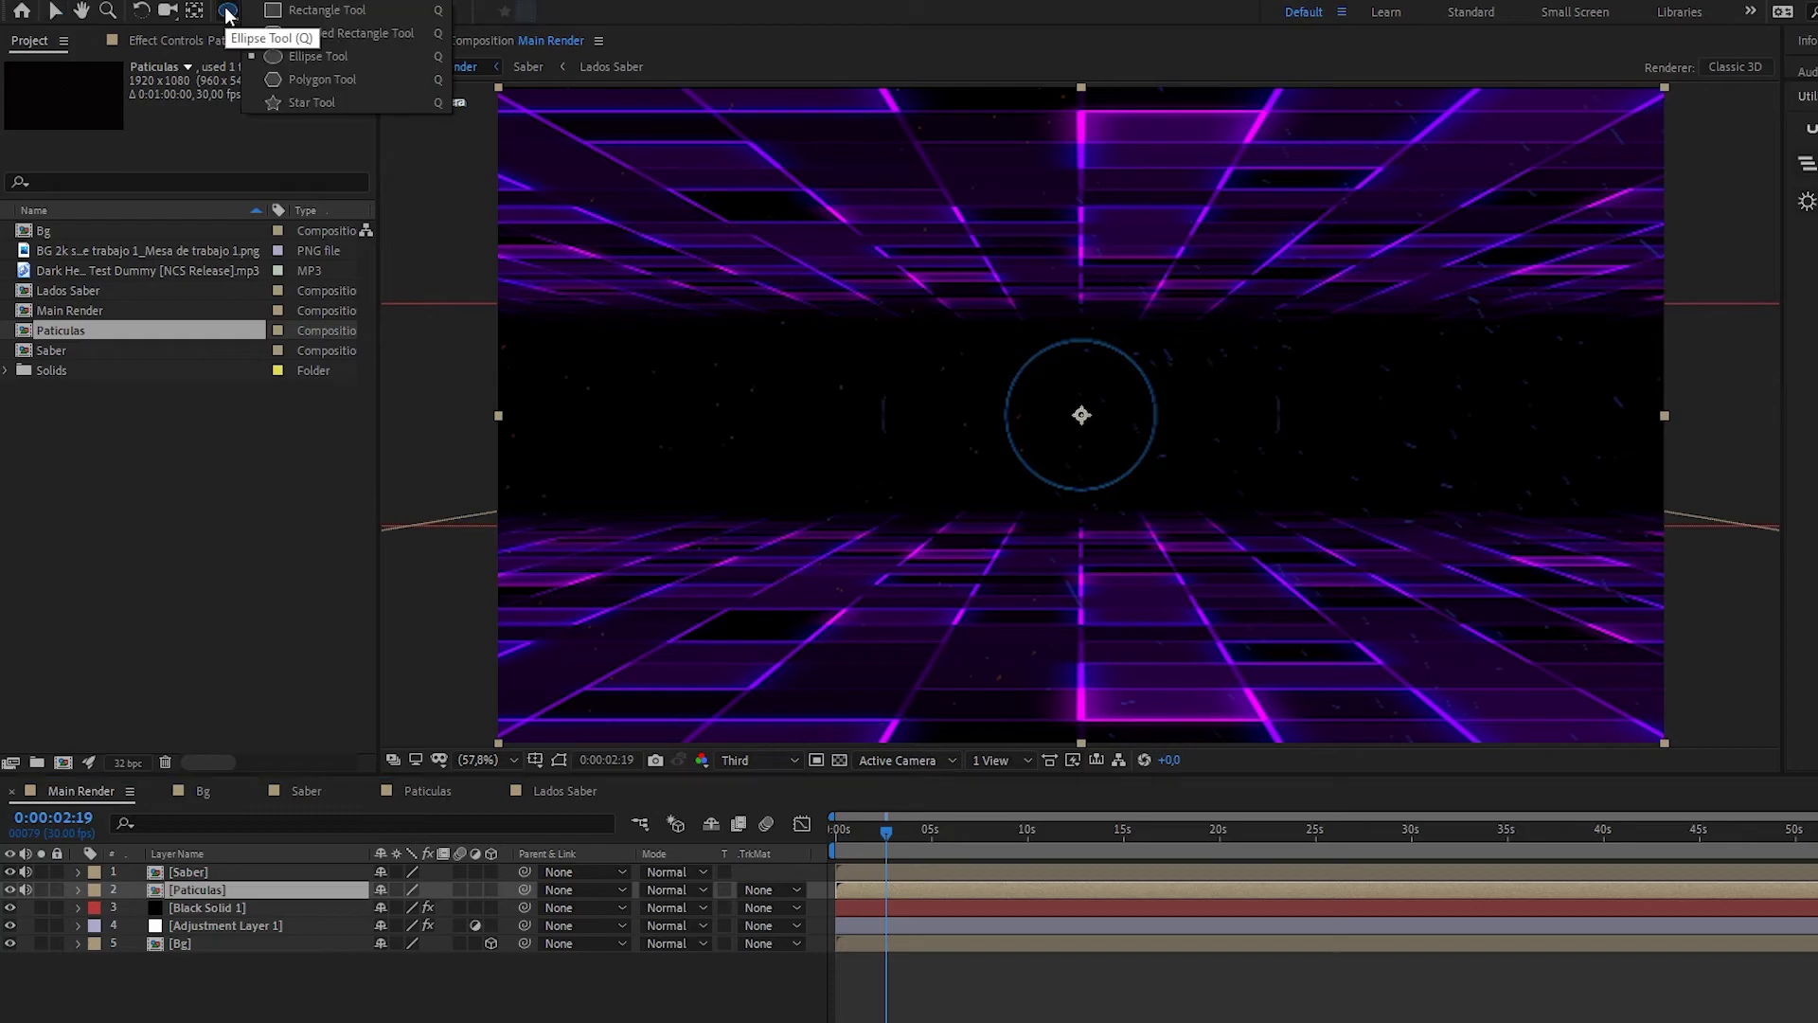
- Add a full-frame rectangle Mask 1 to Paticulas and drag its bottom edge up to the dark band
left_click(361, 10)
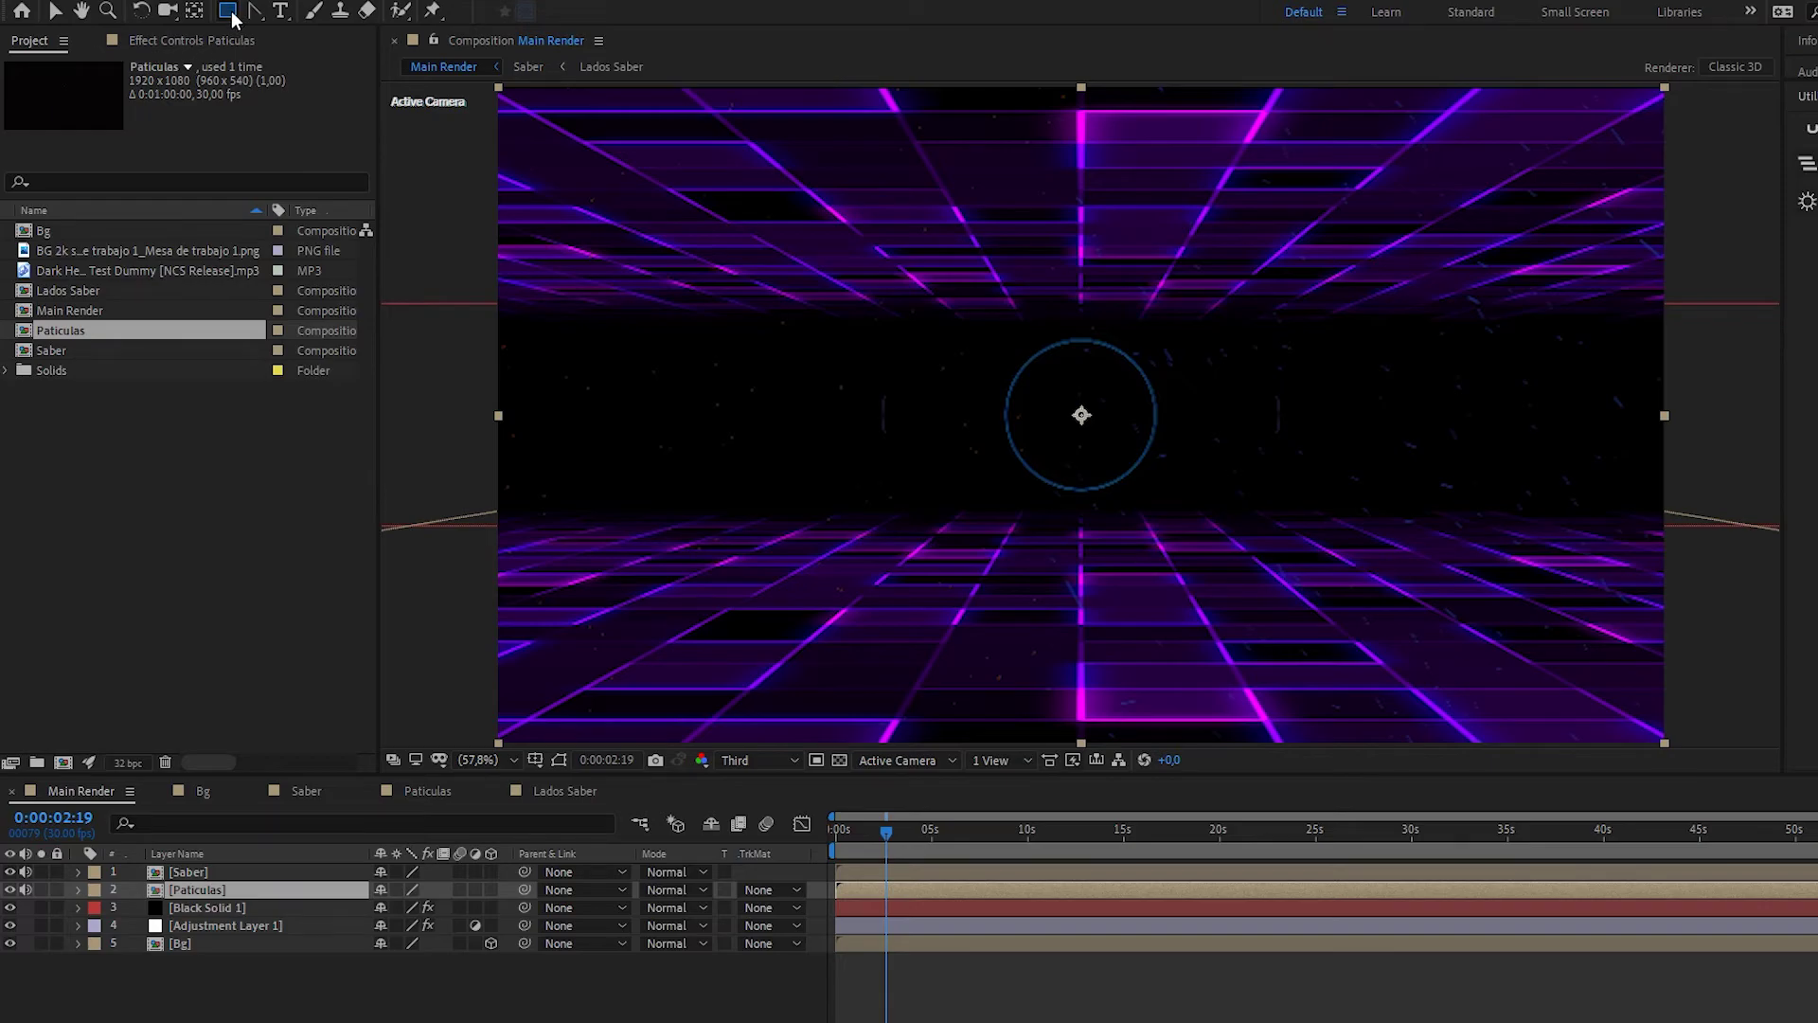
double_click(228, 11)
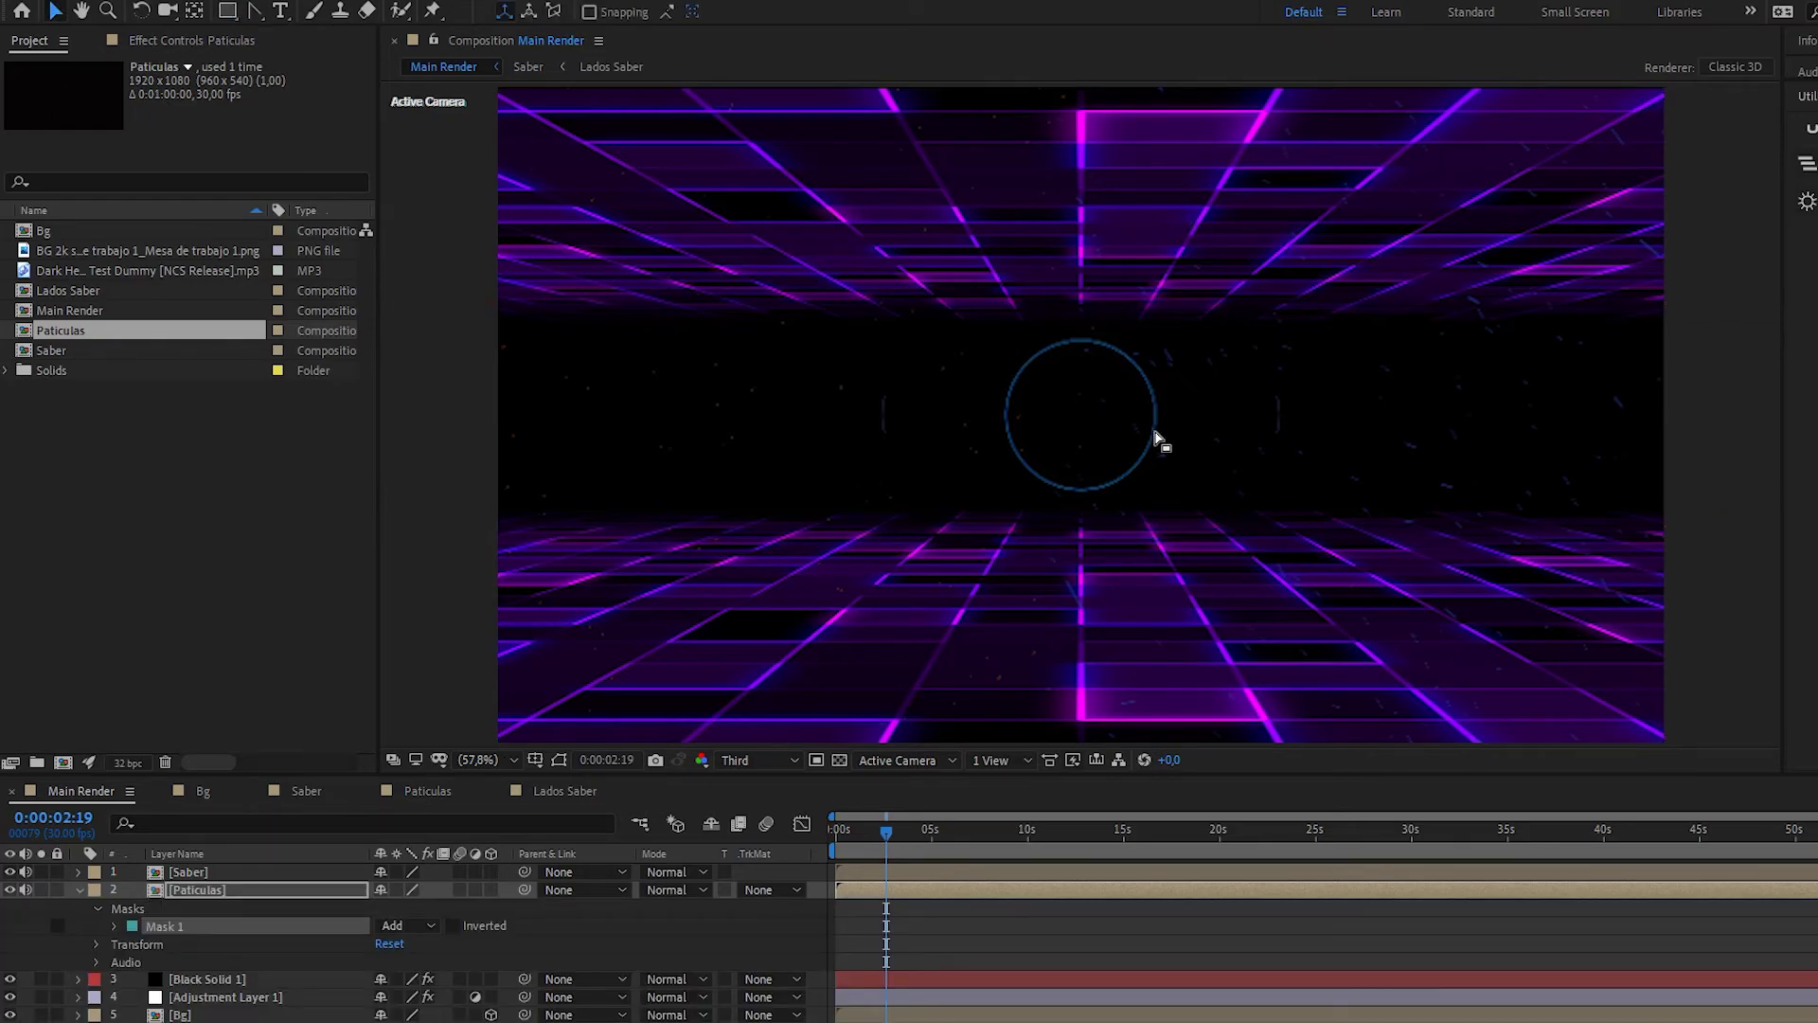
key("comma")
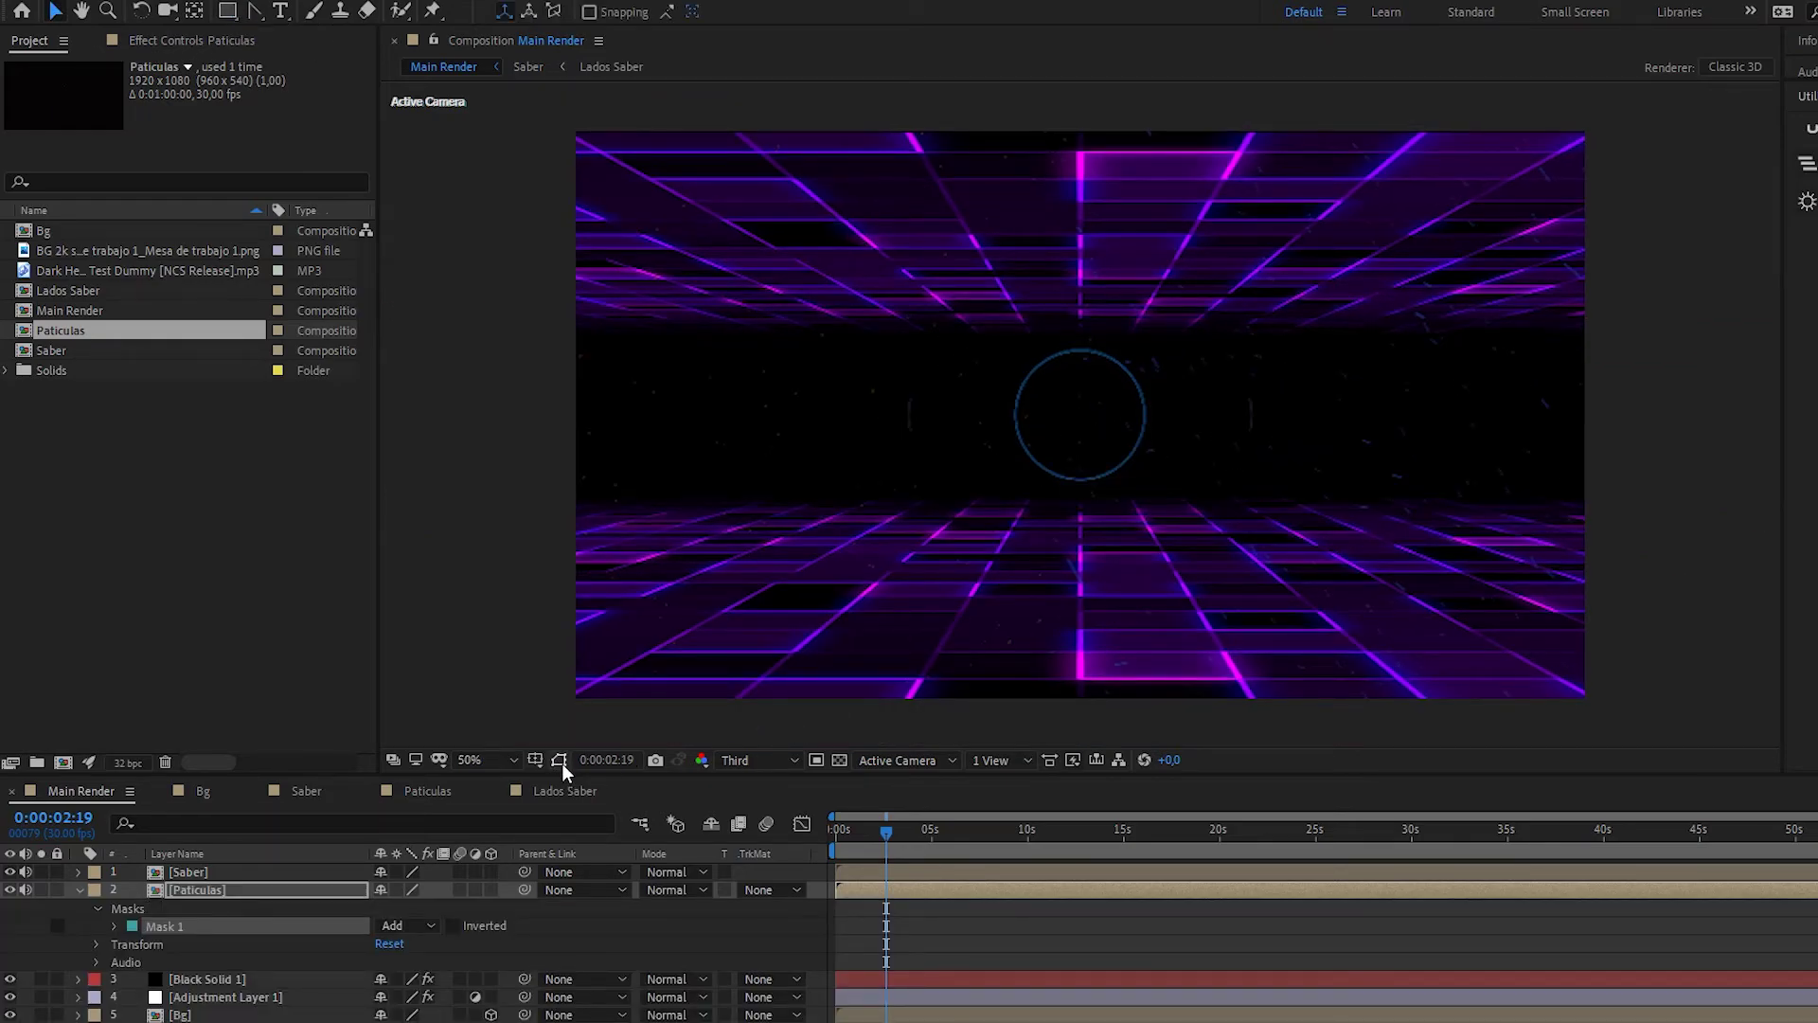
left_click(560, 760)
left_click(560, 760)
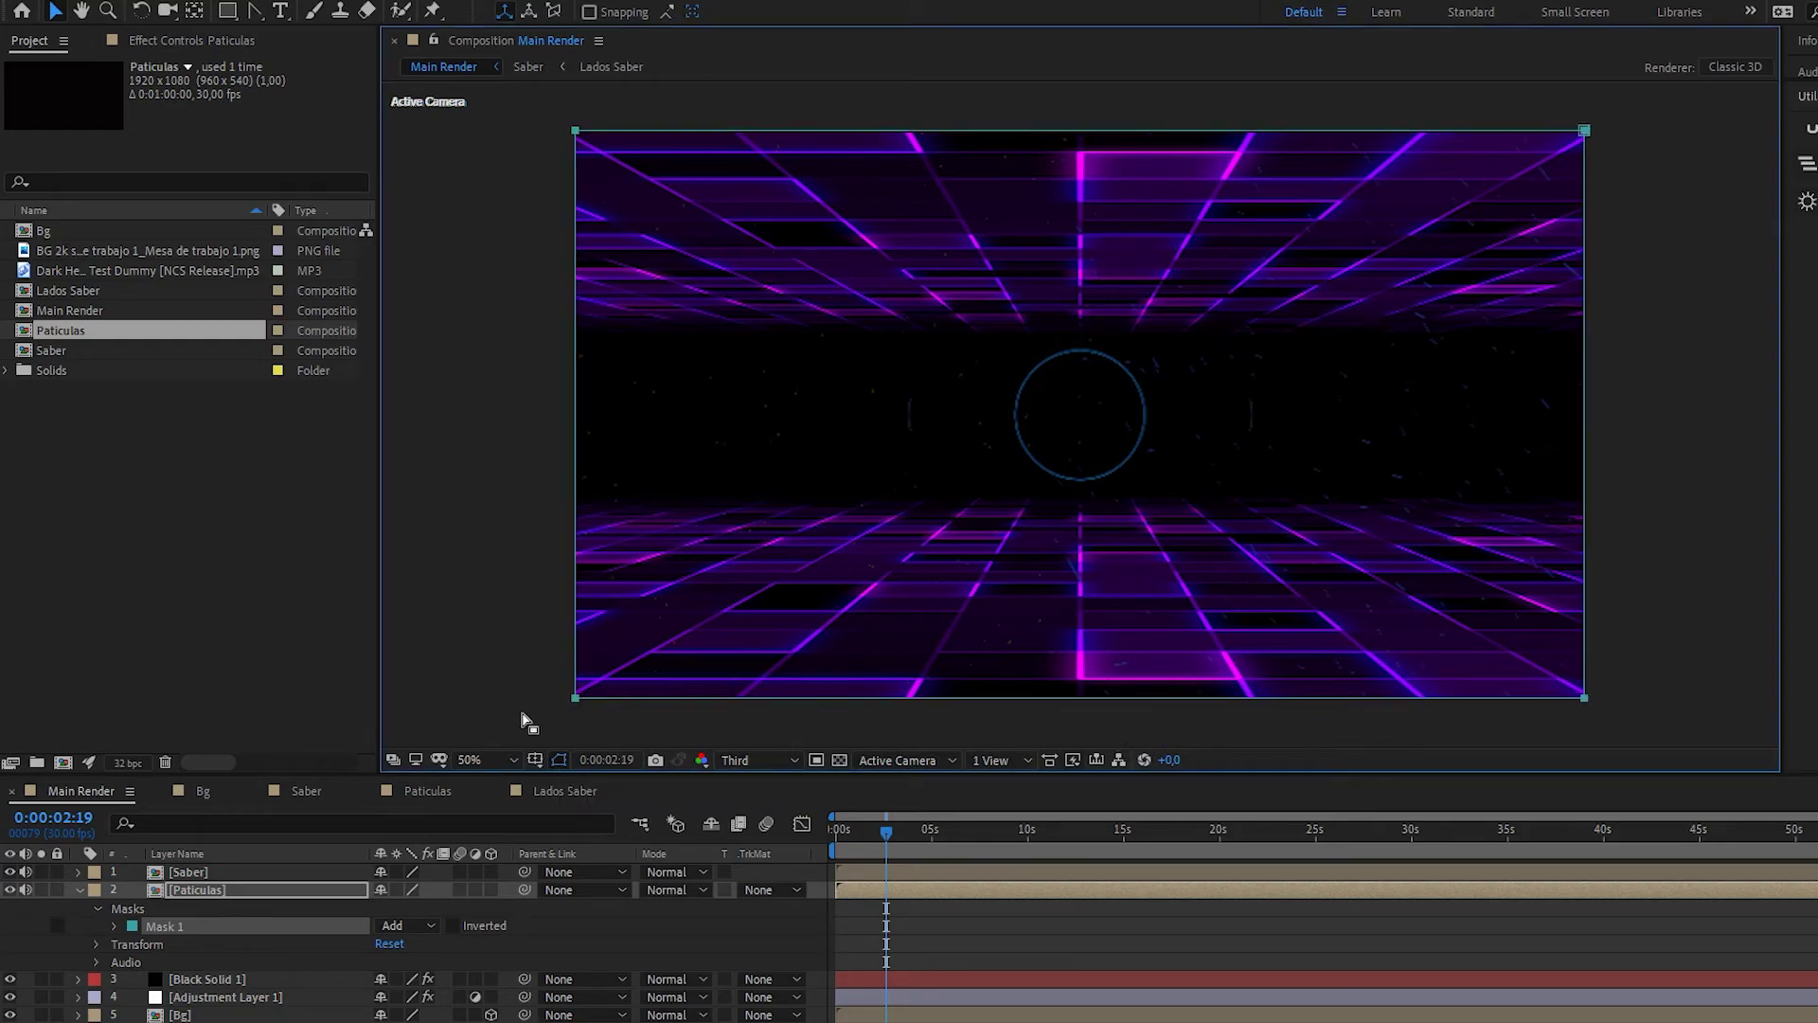
left_click(577, 705)
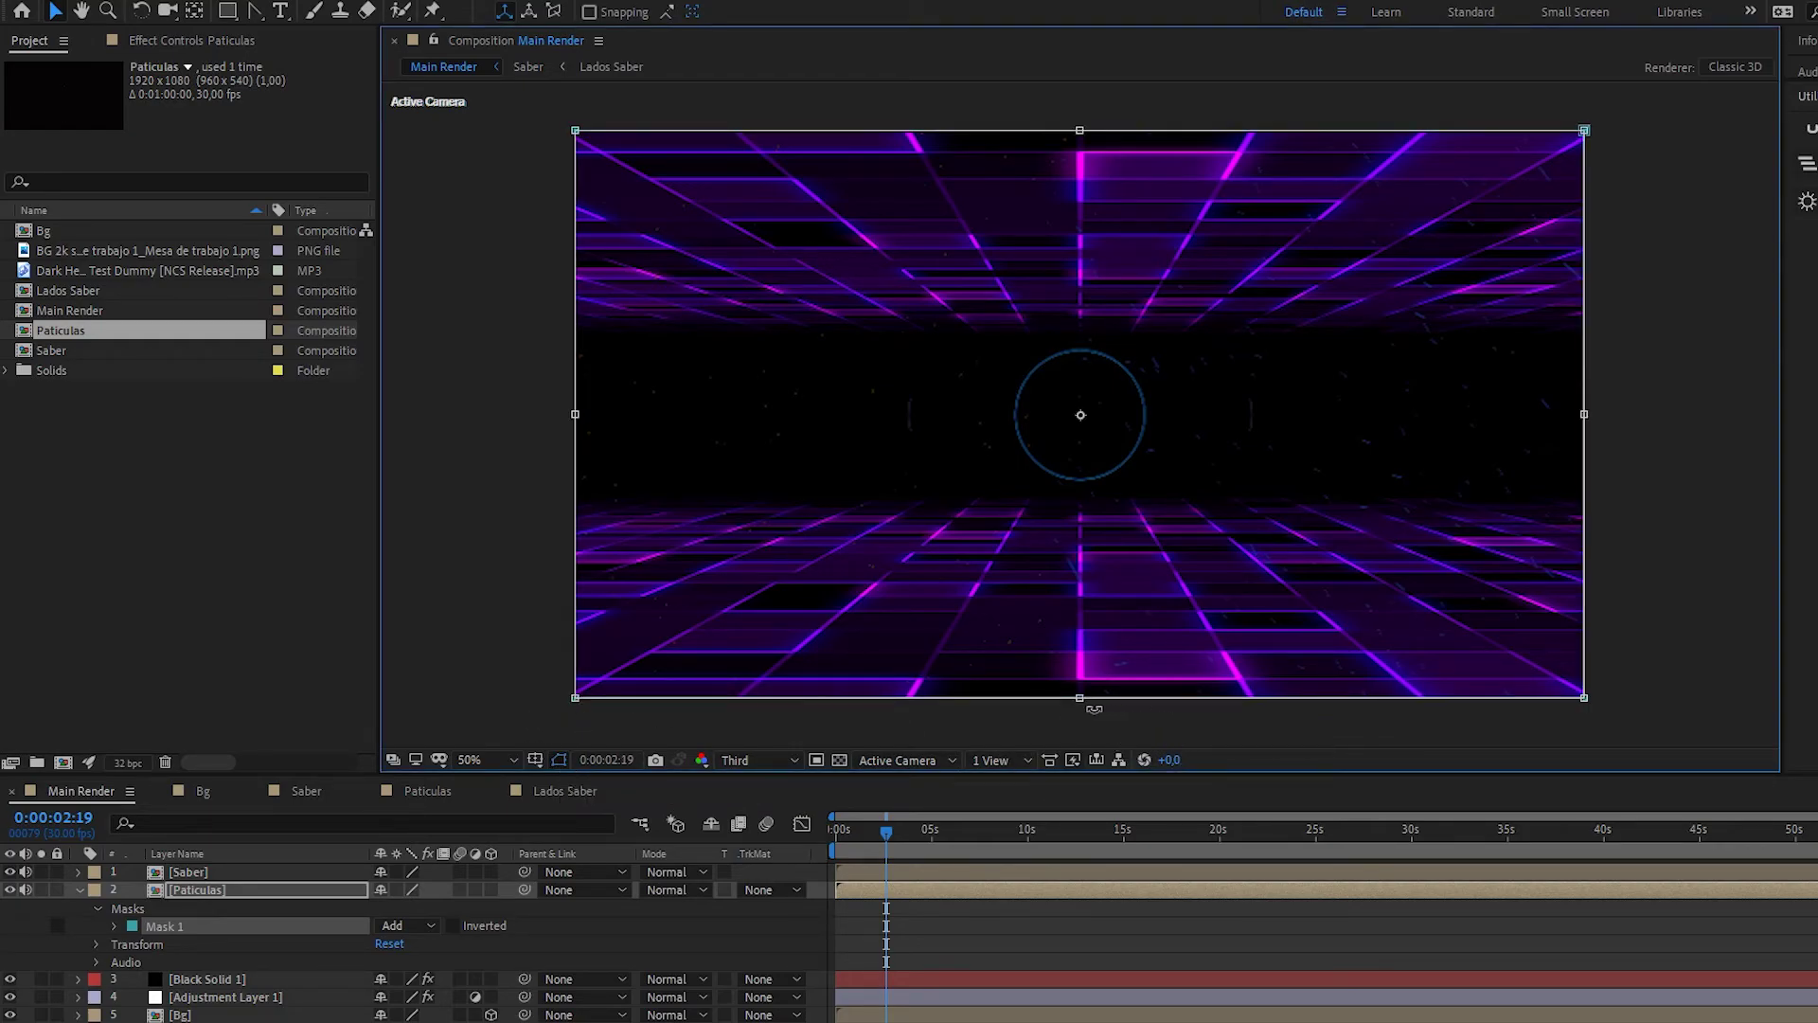
left_click_drag(1079, 694, 1080, 513)
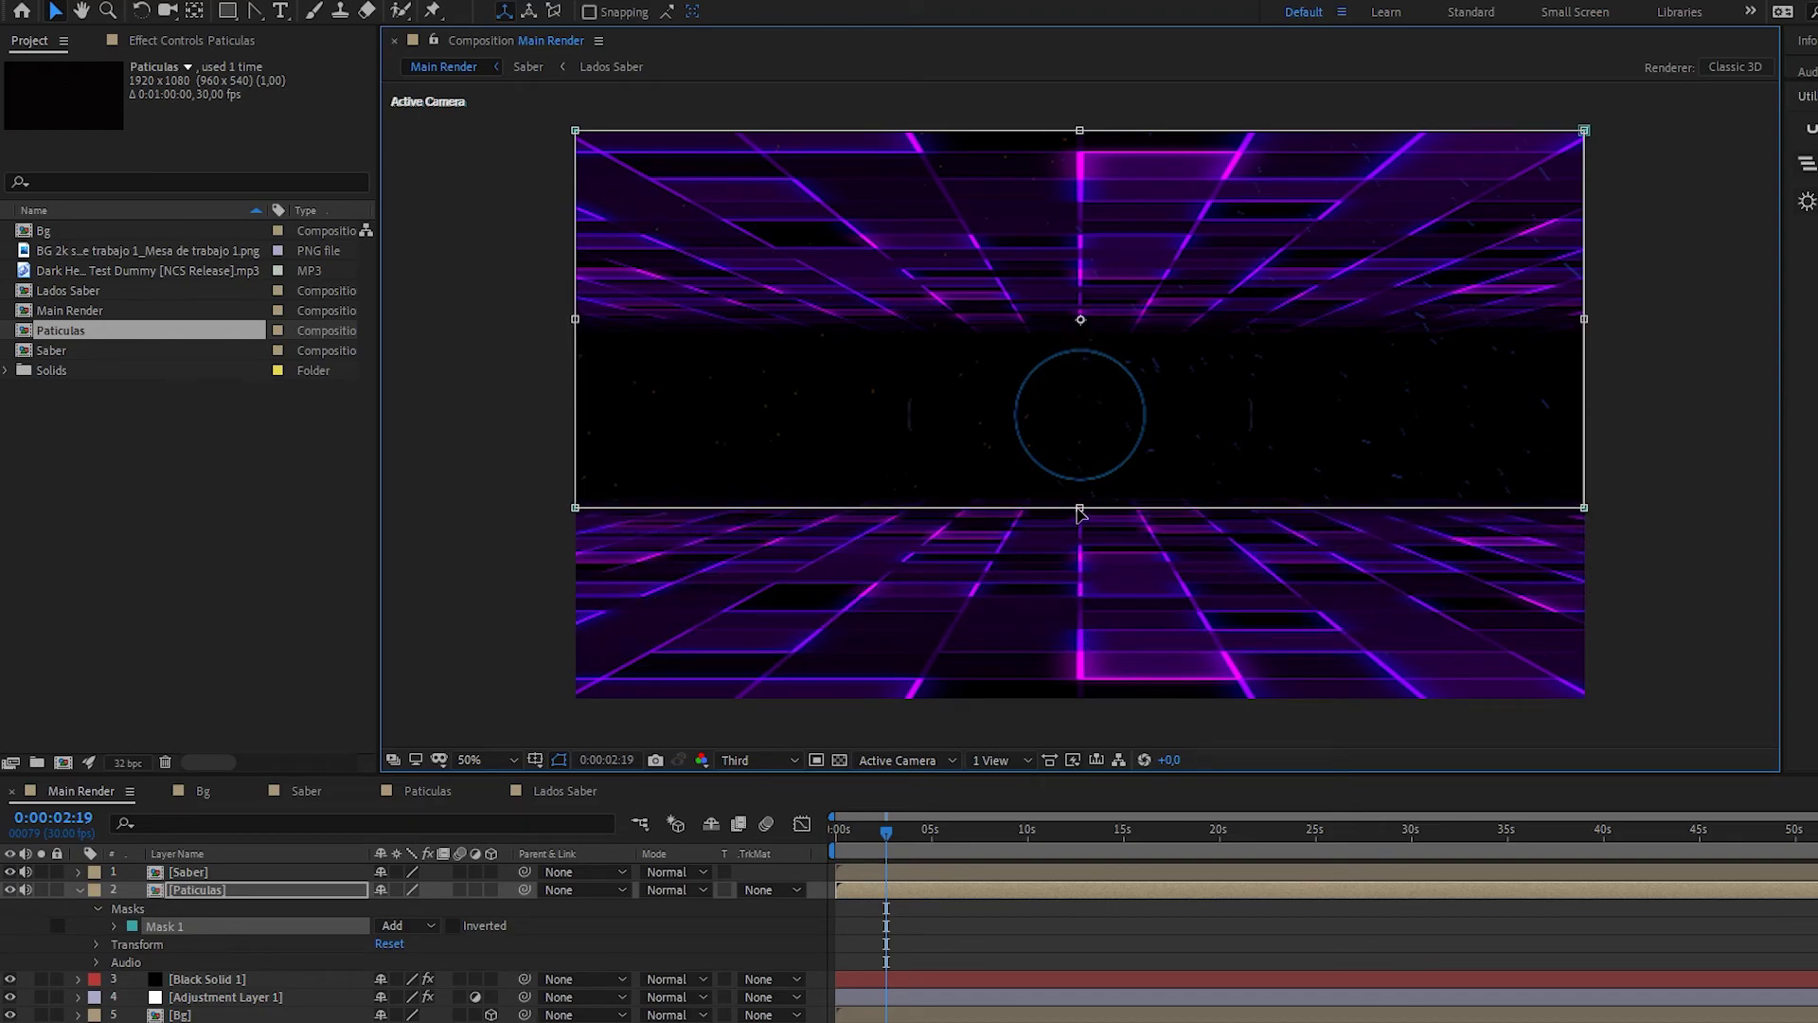
left_click(558, 761)
left_click_drag(886, 832, 922, 838)
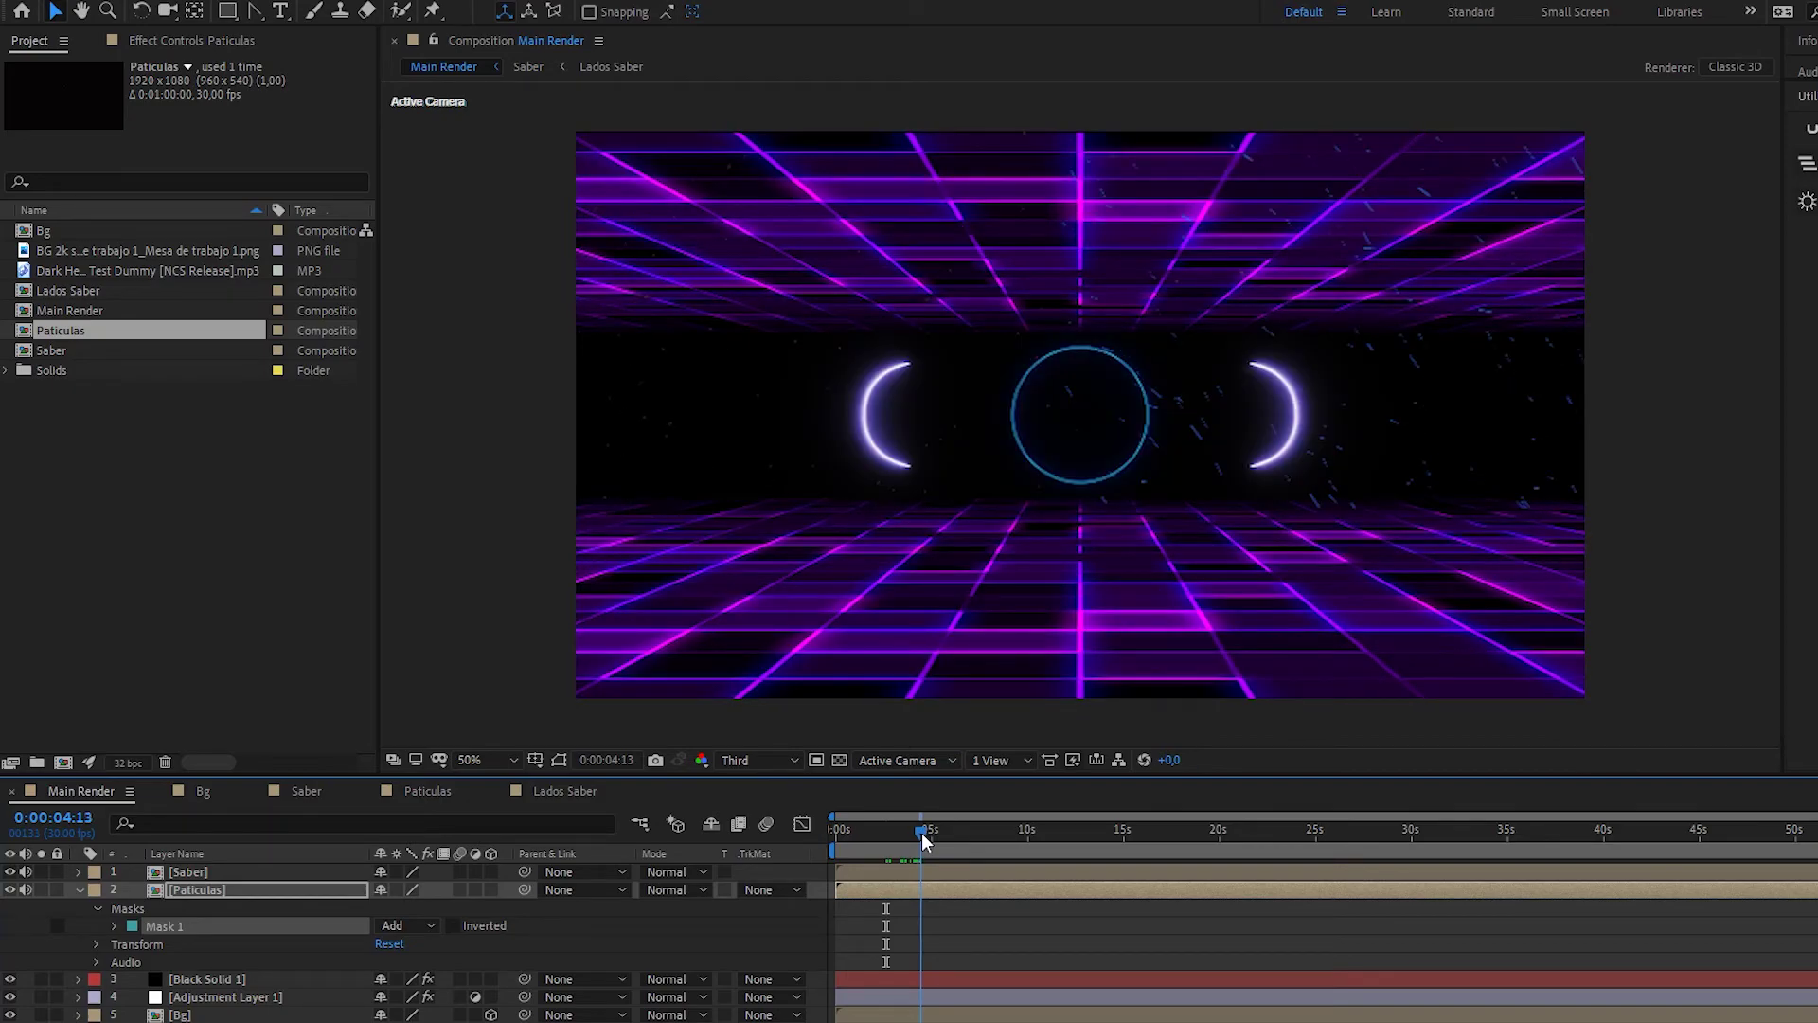
- Set Paticulas' Mask 1 feather to 100 and mask expansion to -87 pixels
left_click_drag(923, 839, 924, 839)
left_click(116, 924)
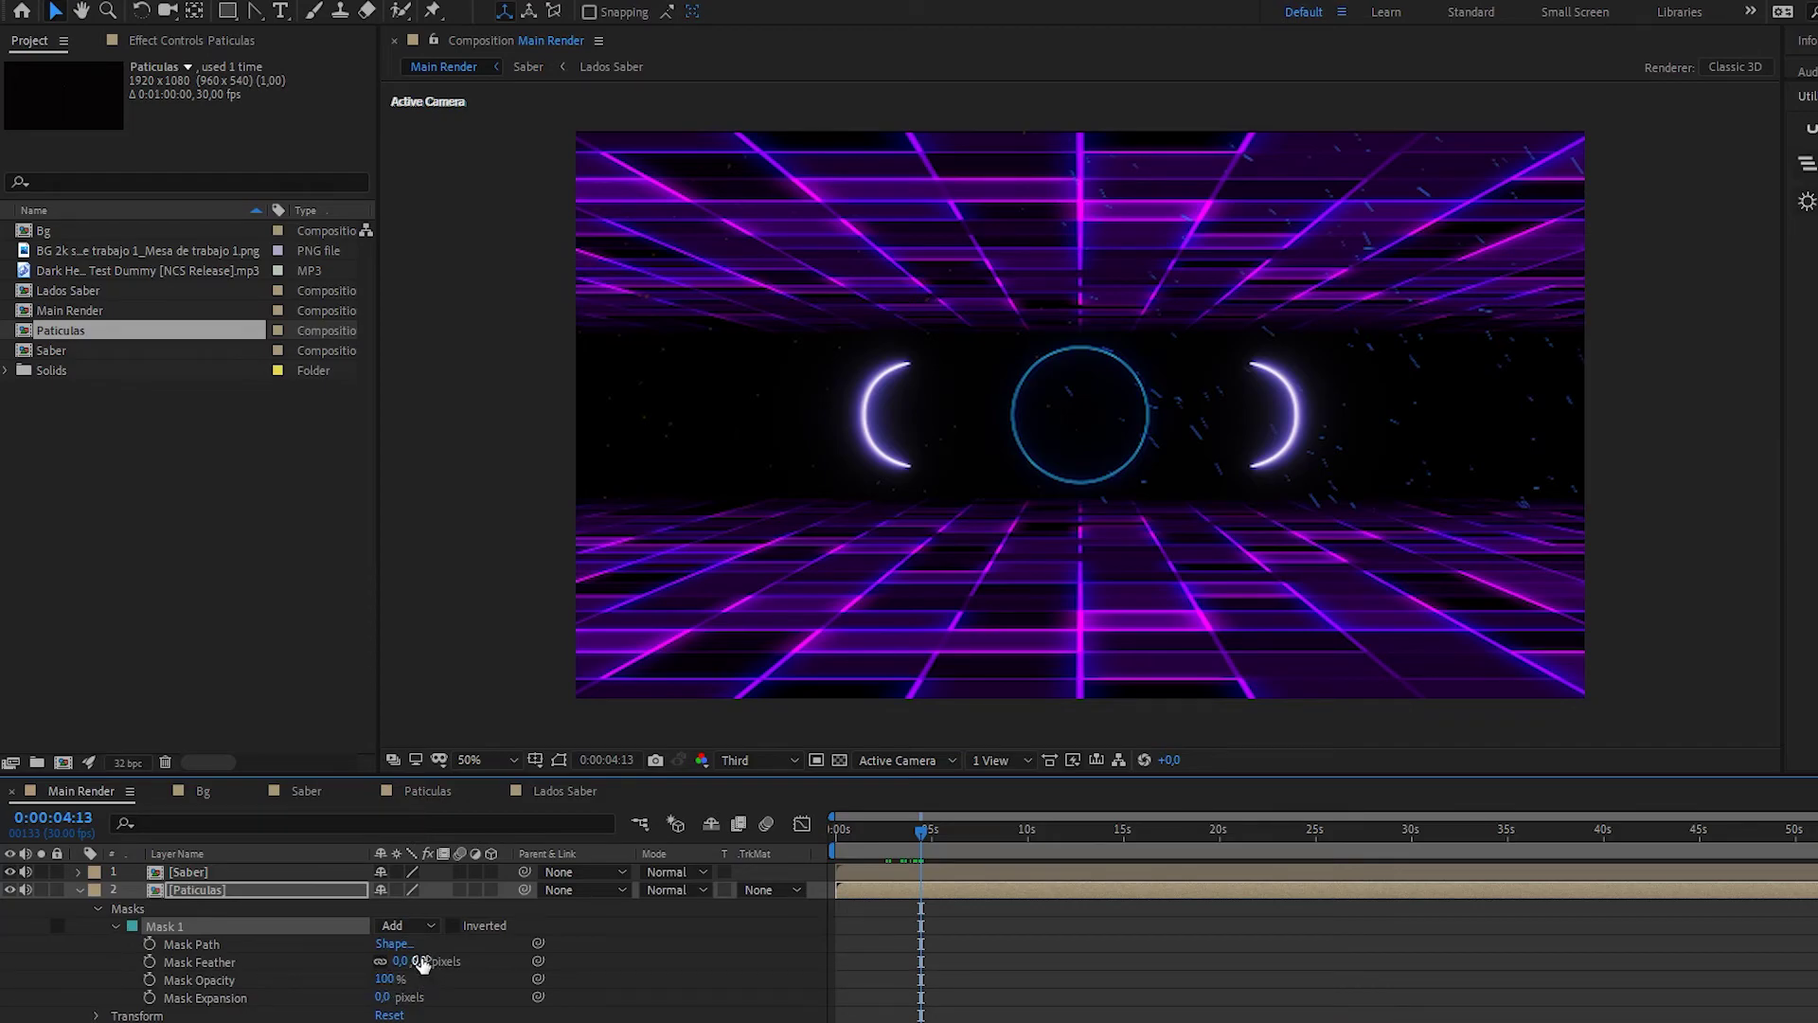
left_click_drag(421, 960, 528, 960)
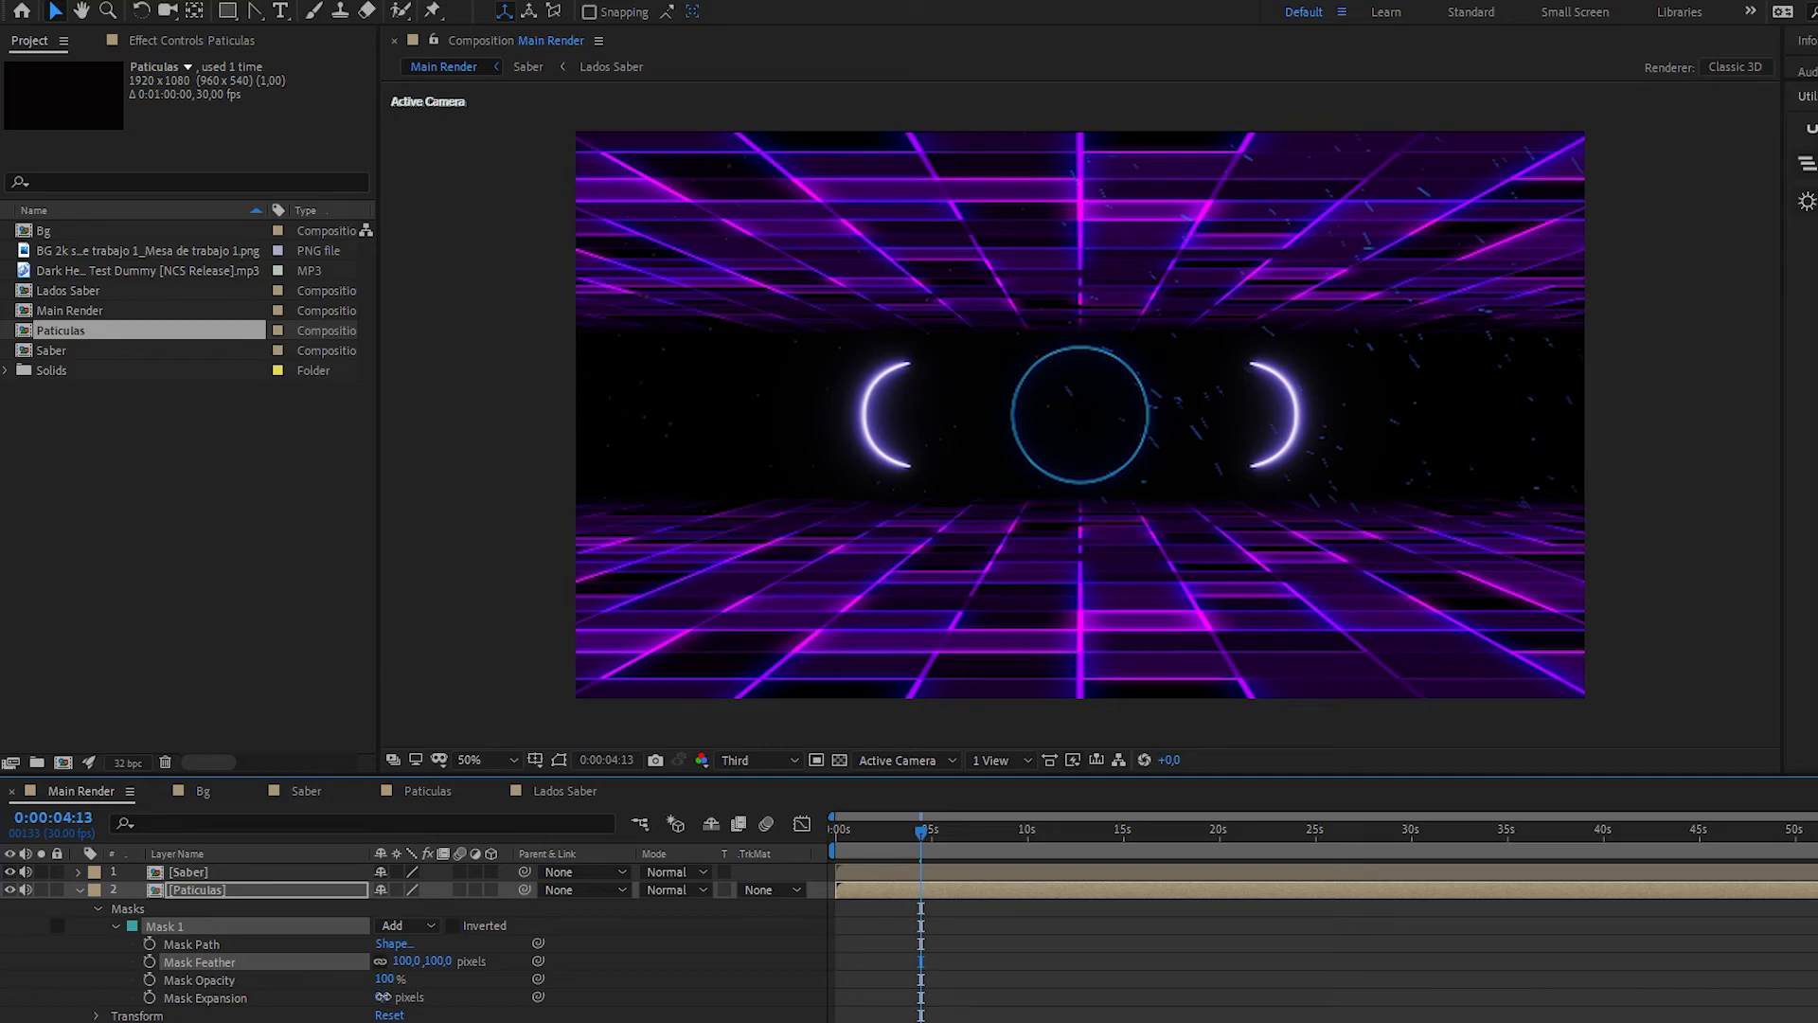
left_click_drag(383, 996, 293, 995)
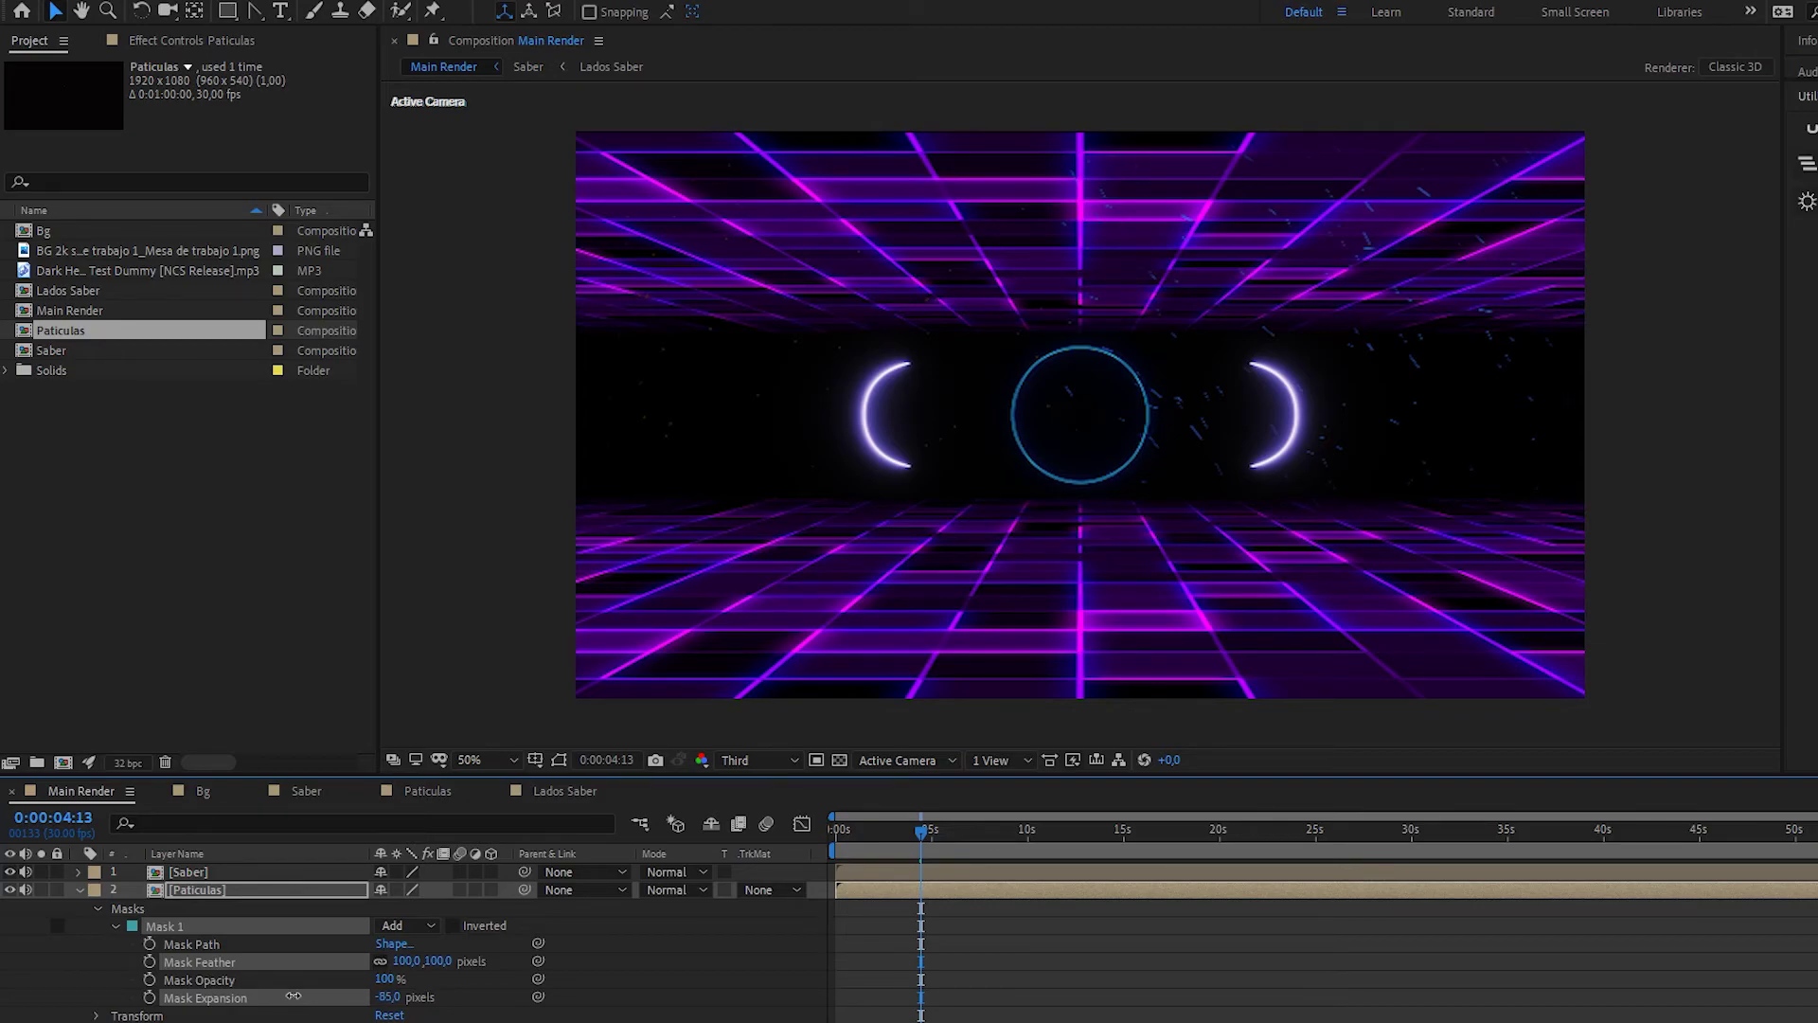
left_click_drag(293, 995, 291, 996)
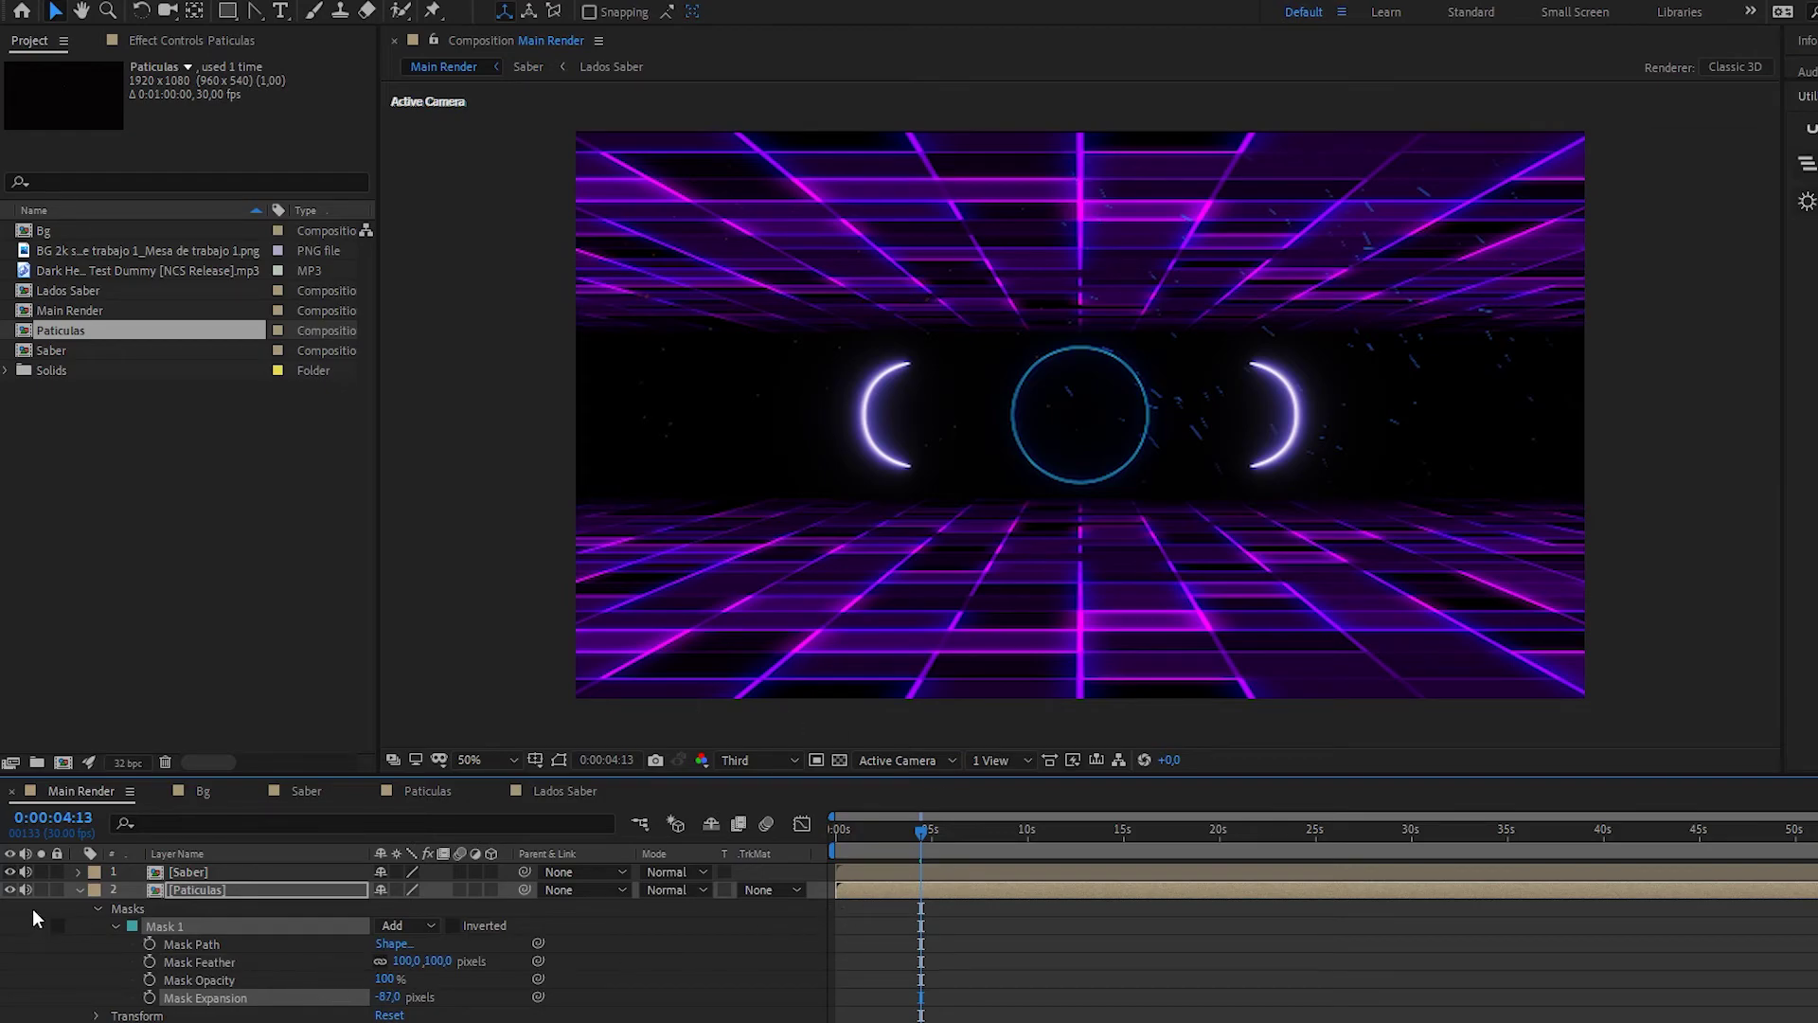
left_click(78, 890)
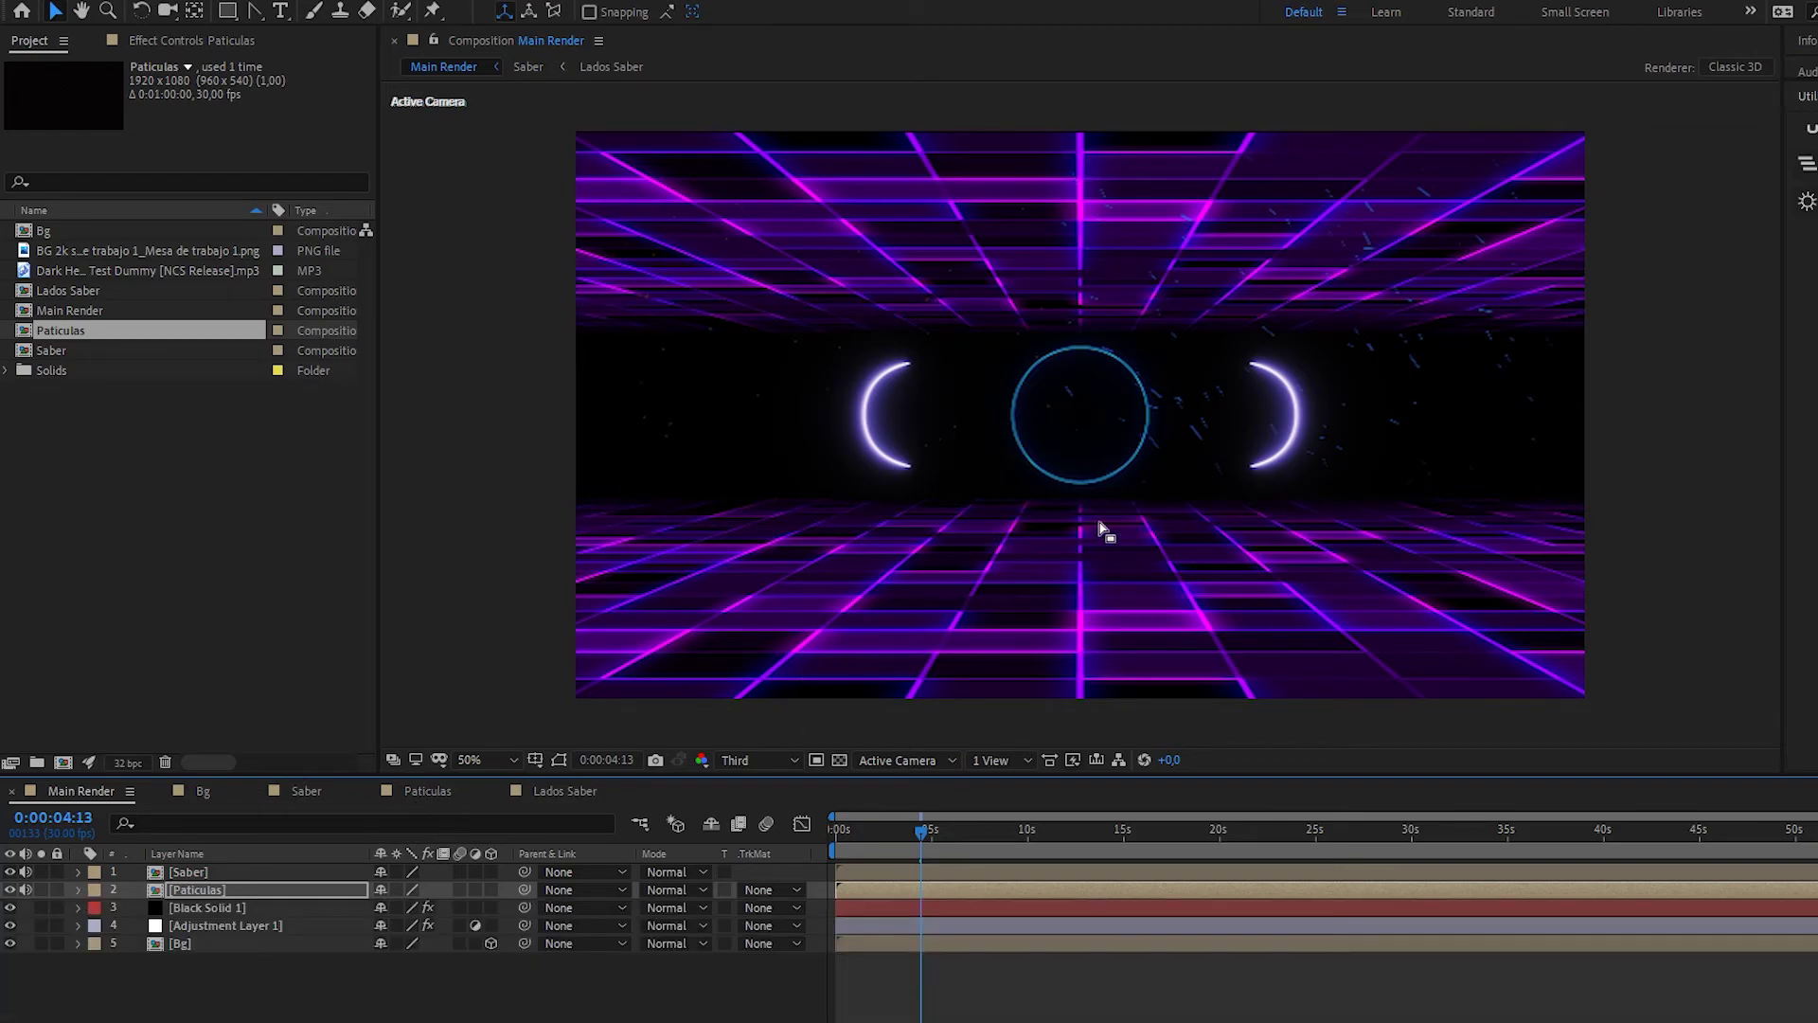
- Select Saber and apply VC Reflect through the Ctrl+Space effect search for 'vc'
left_click_drag(926, 832, 792, 828)
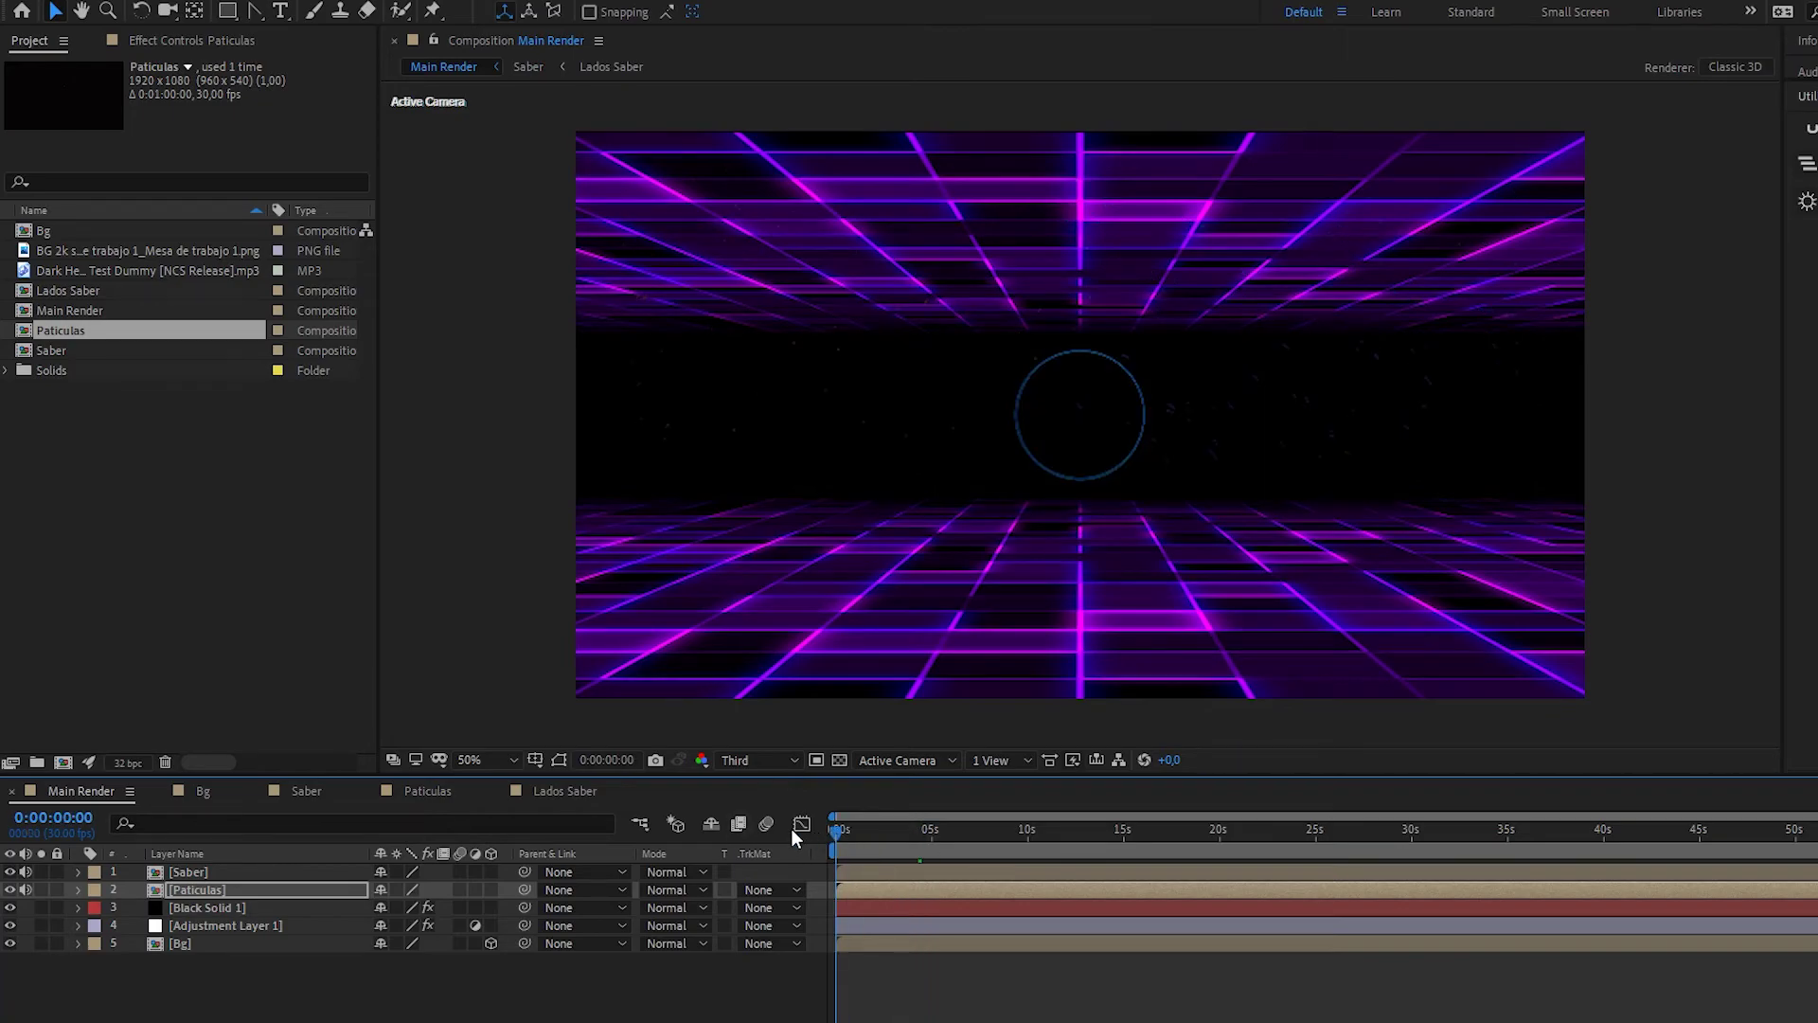
left_click(253, 959)
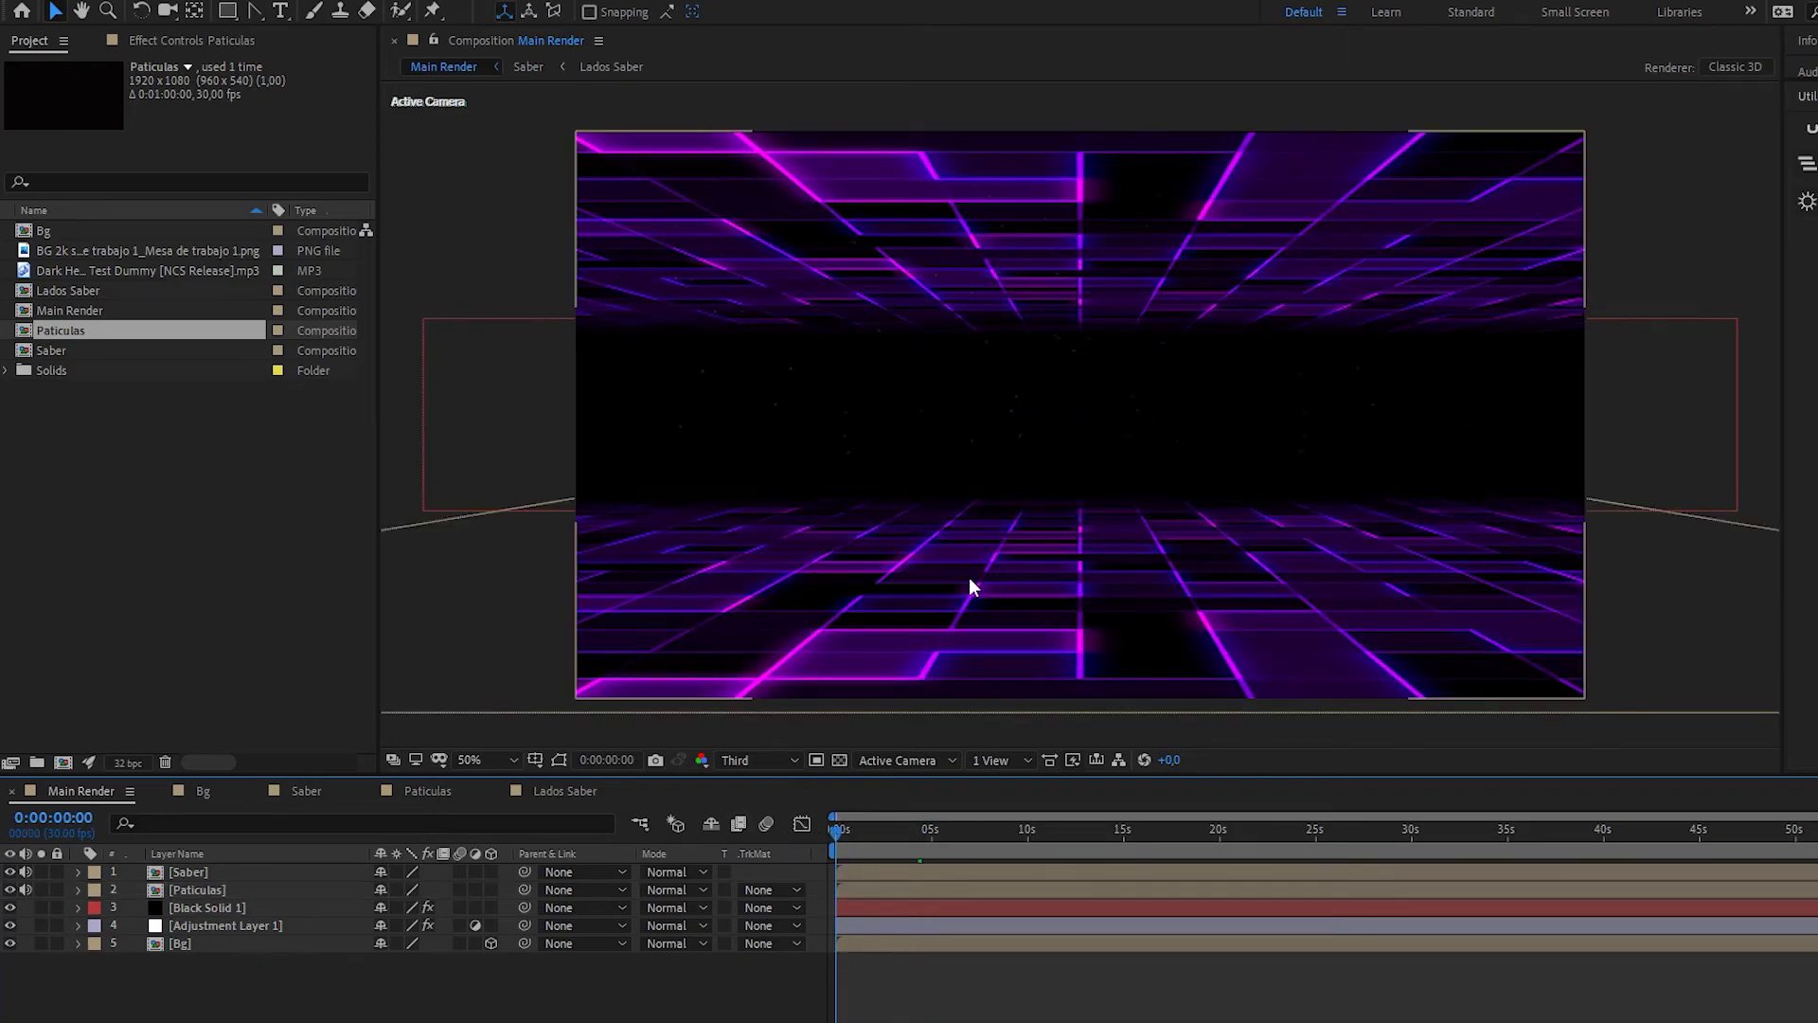
left_click(191, 877)
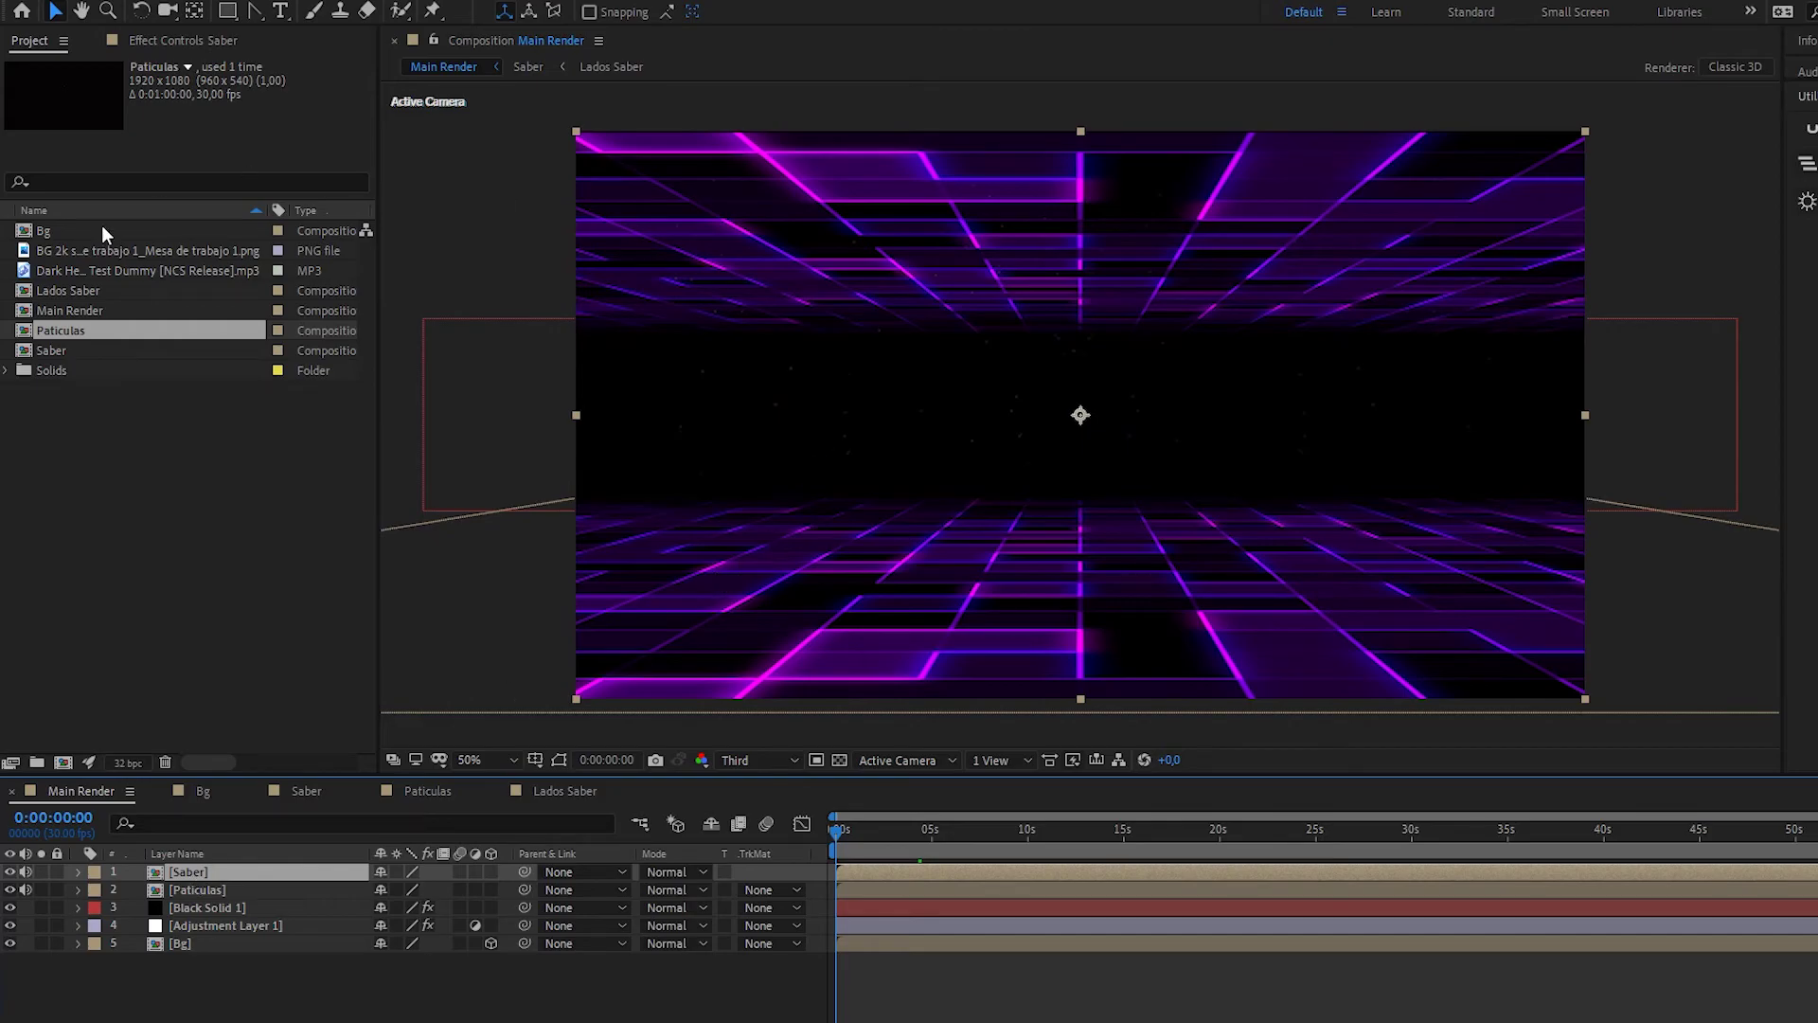
left_click(174, 43)
left_click(230, 946)
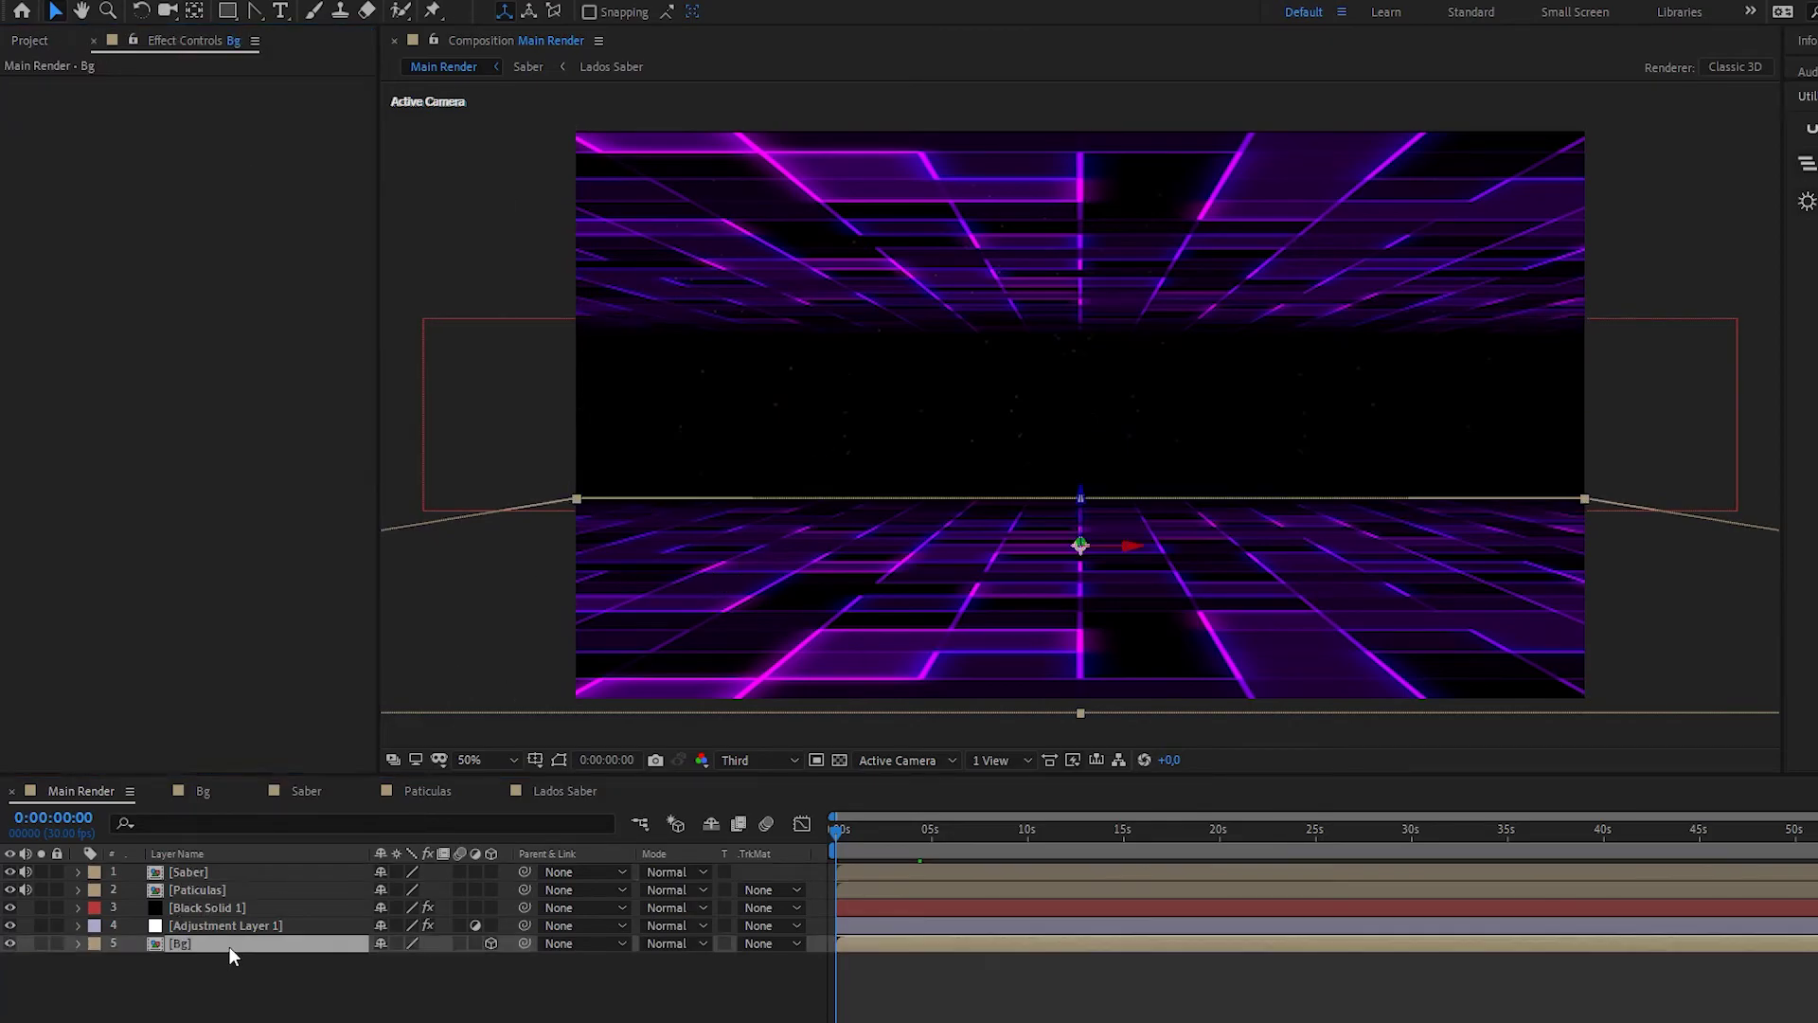
left_click(212, 872)
key("ctrl+space")
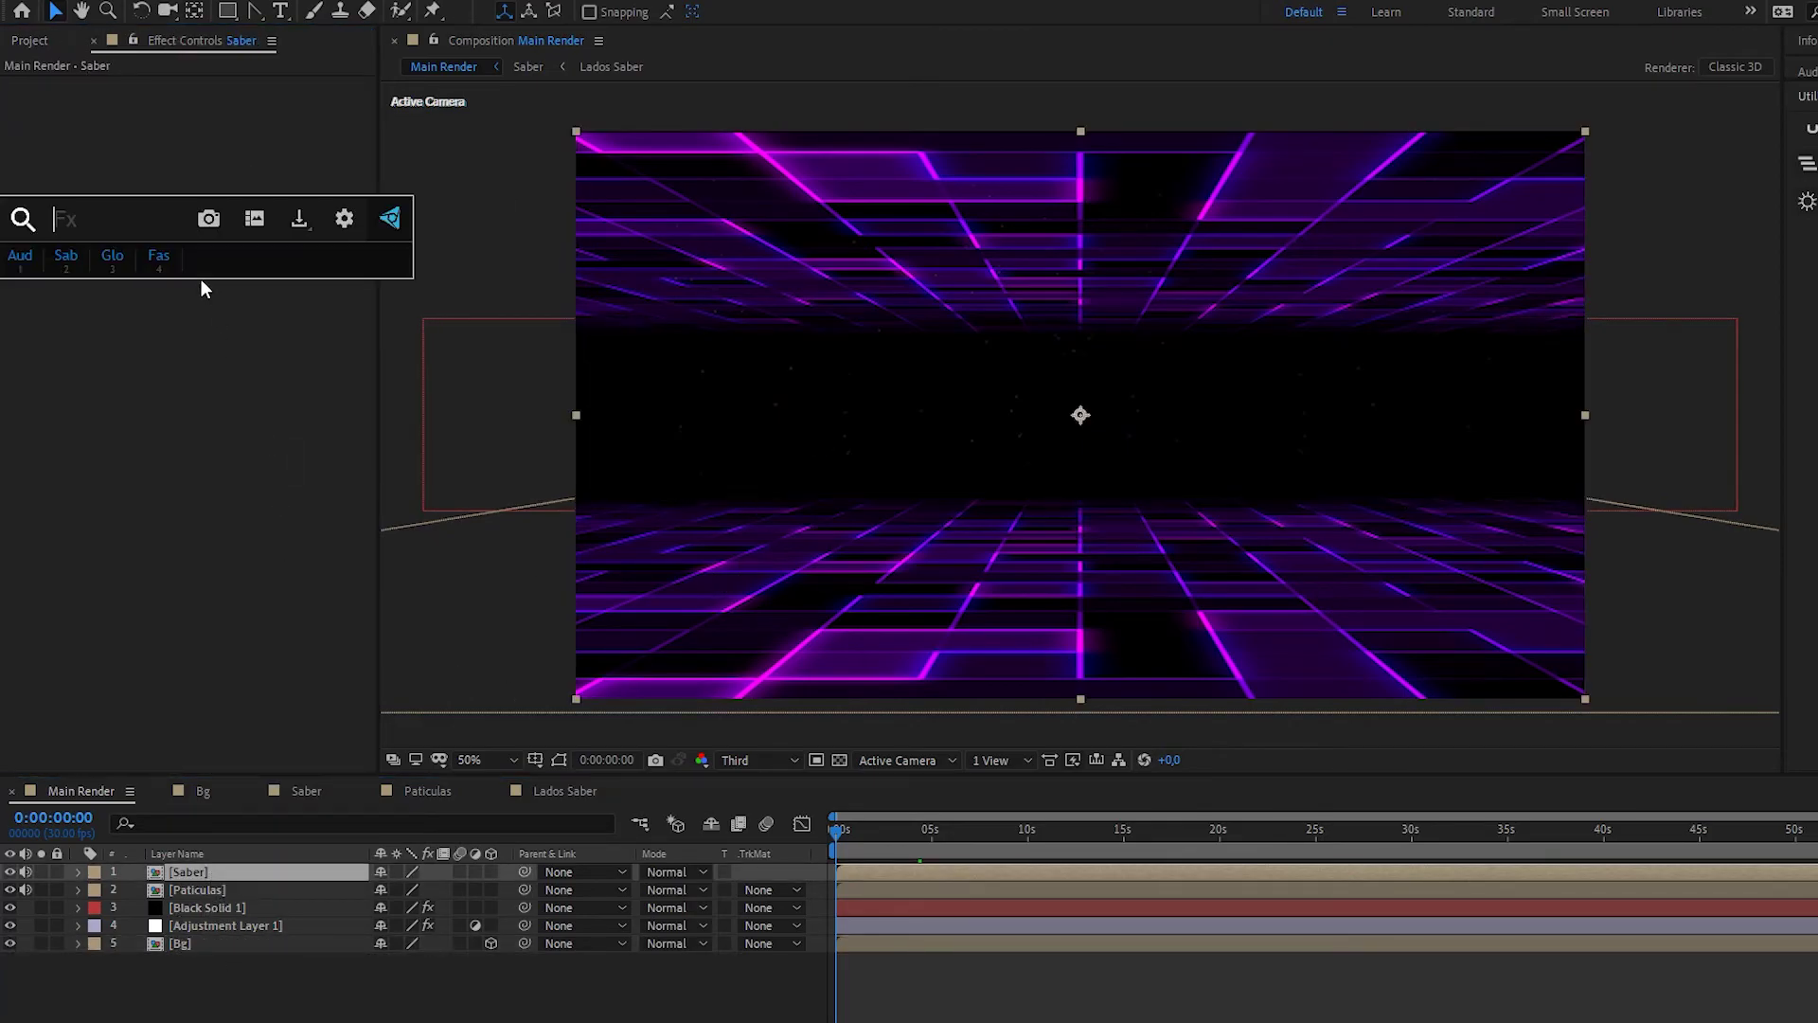
type("vc")
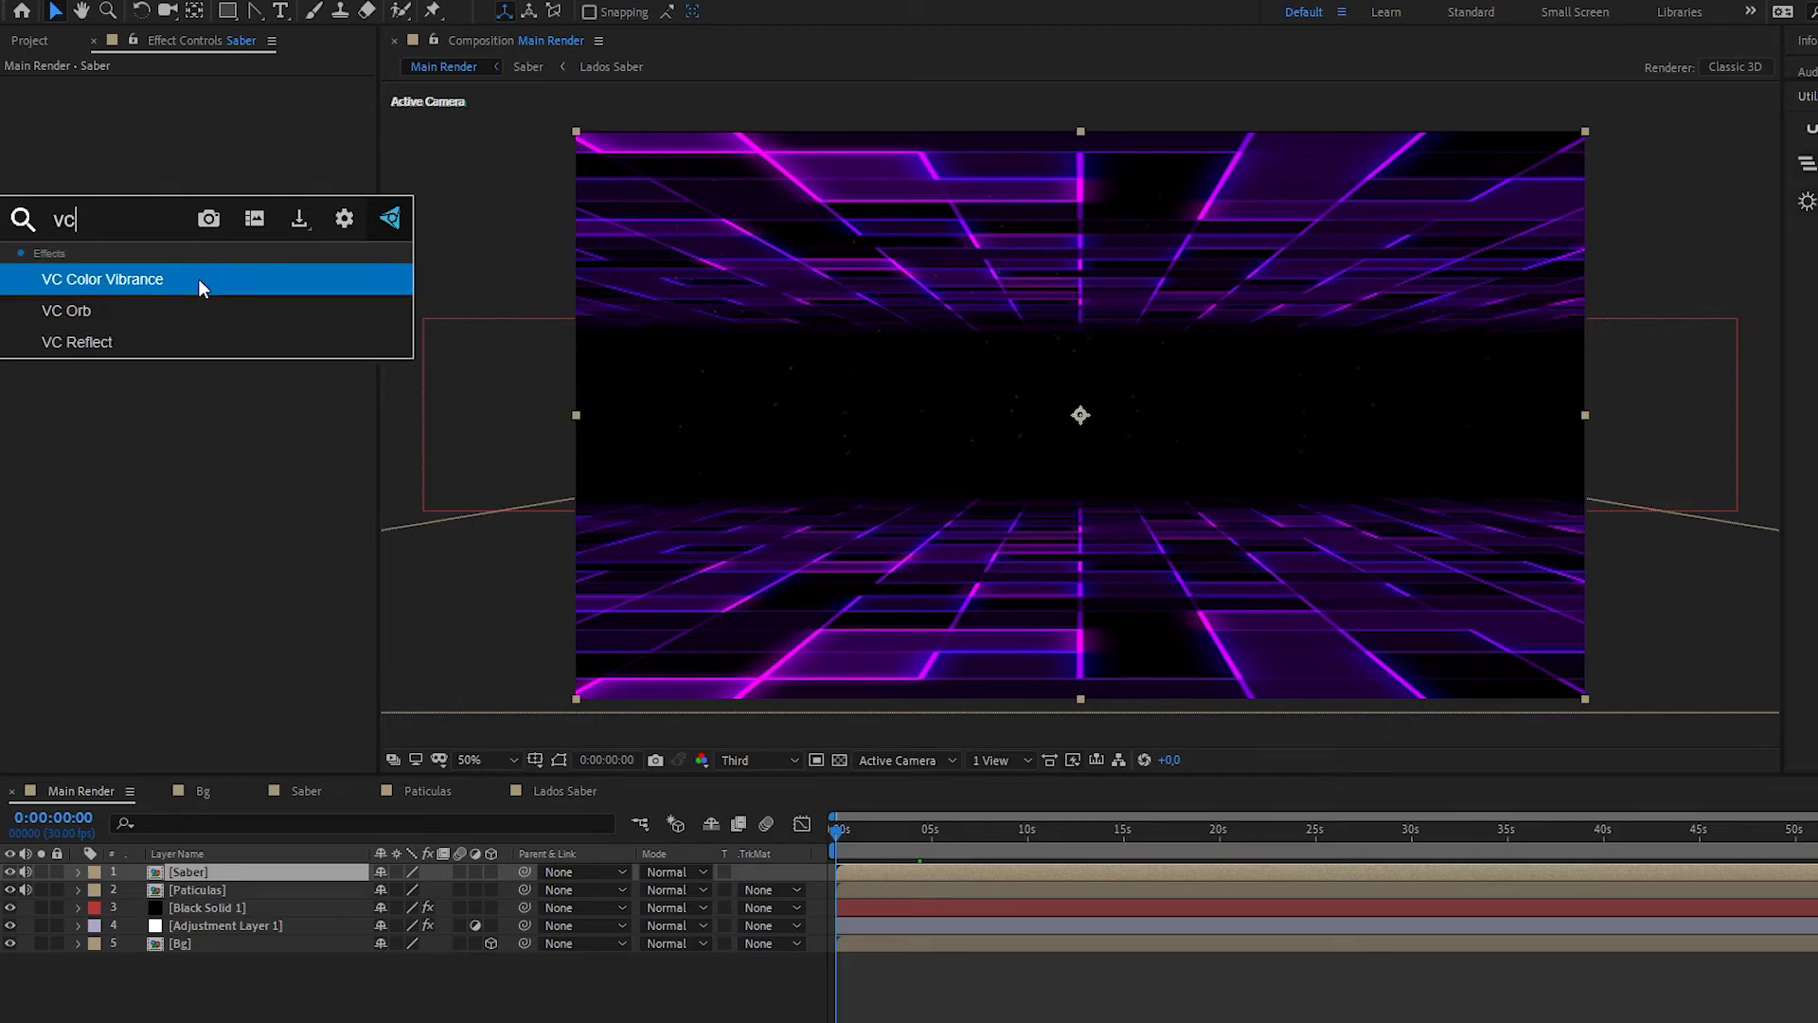
left_click(117, 342)
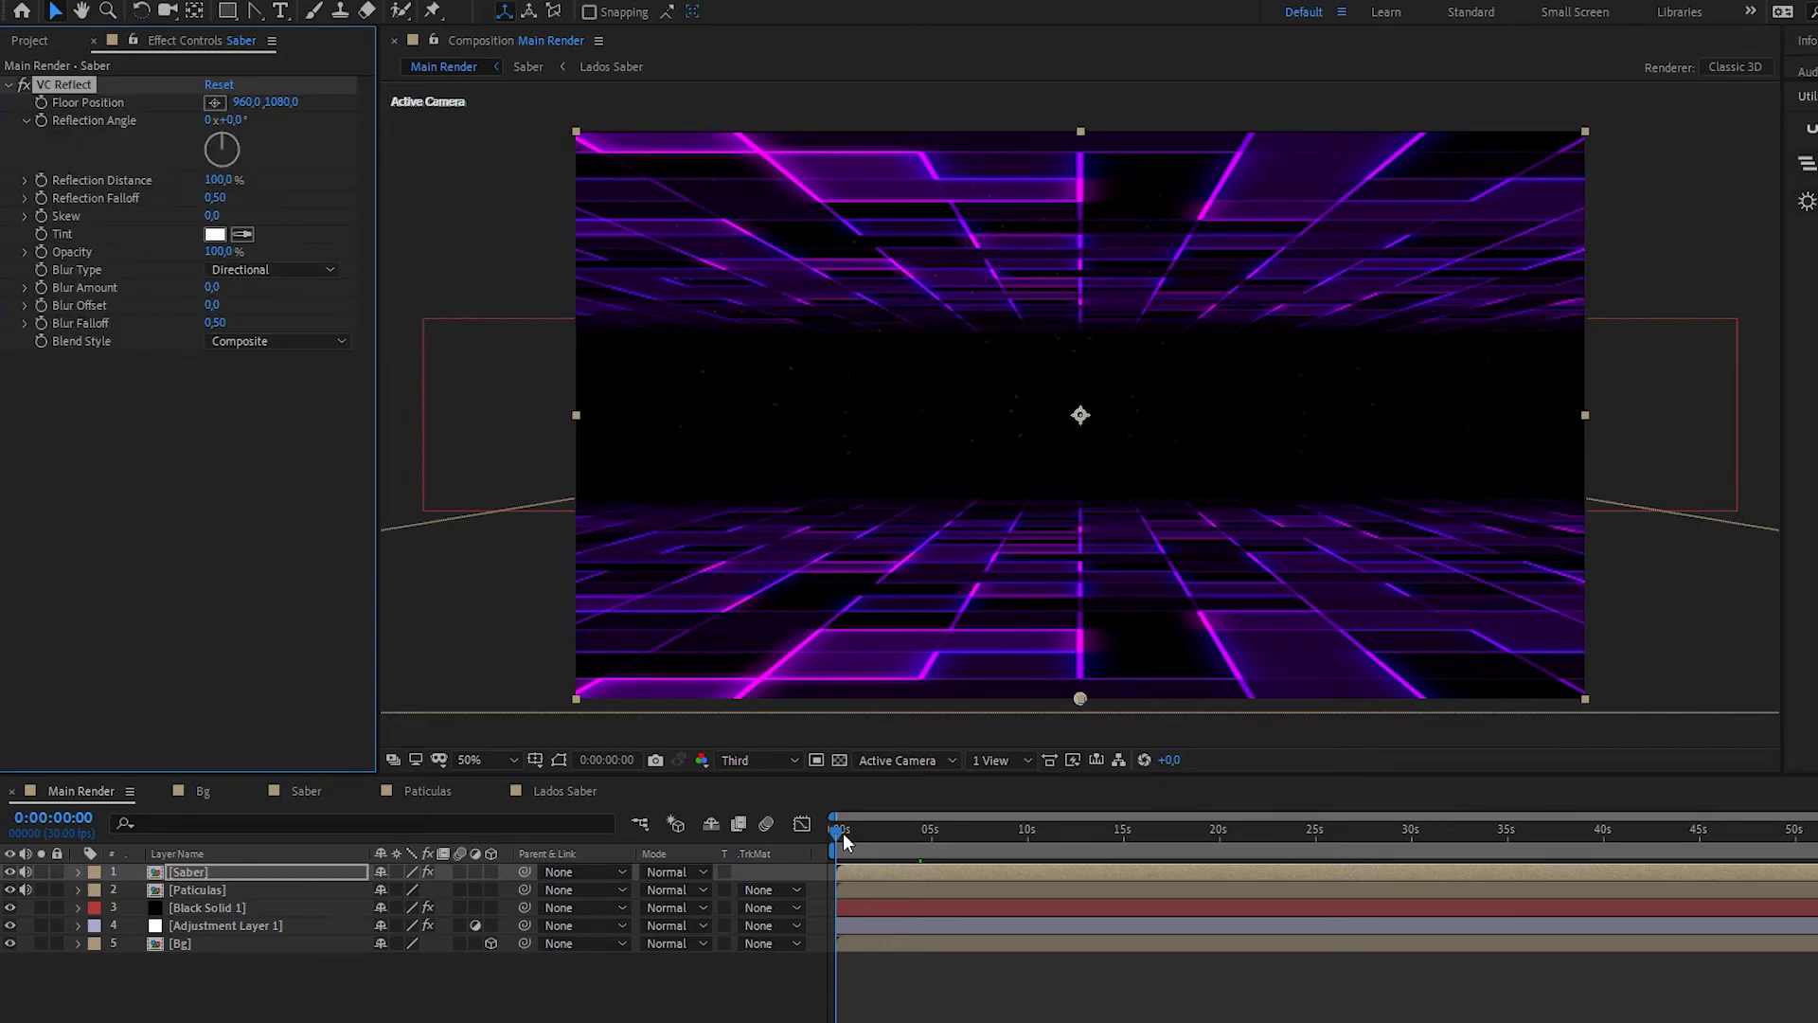
- On a frame with visible rings, drag VC Reflect's Floor Position Y down to 789
left_click_drag(837, 833, 890, 847)
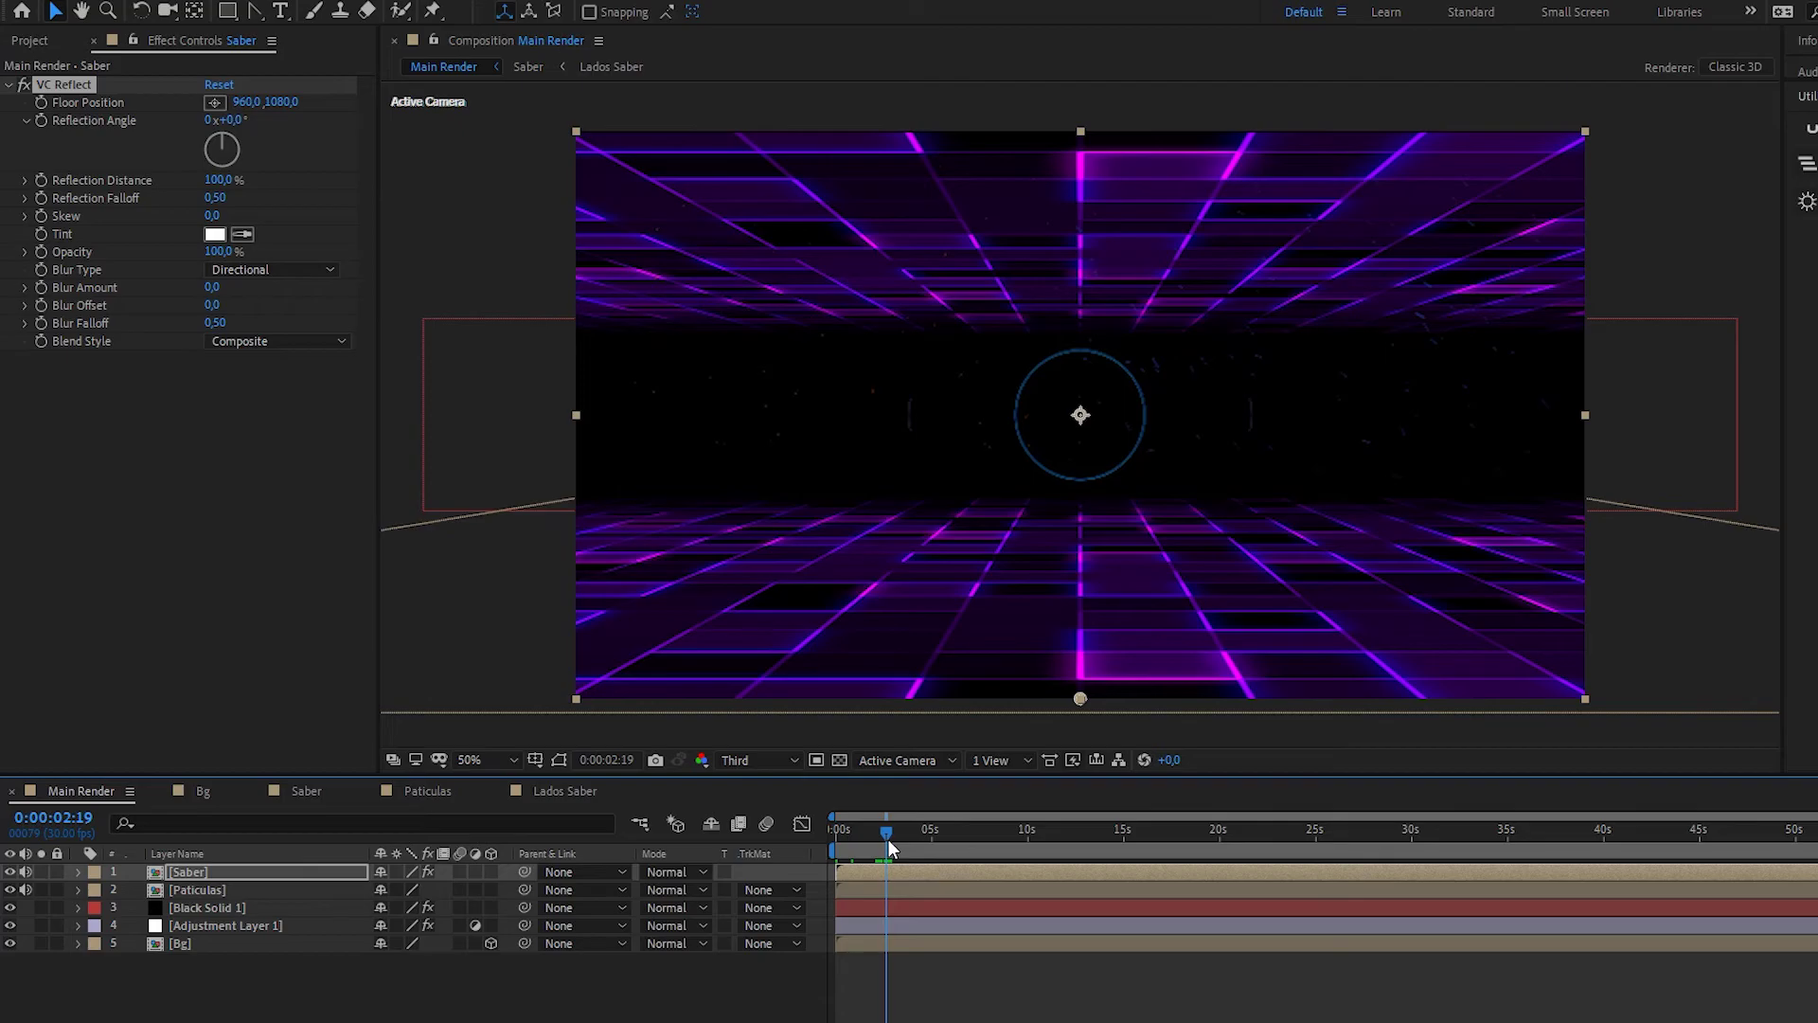
key("shift+slash")
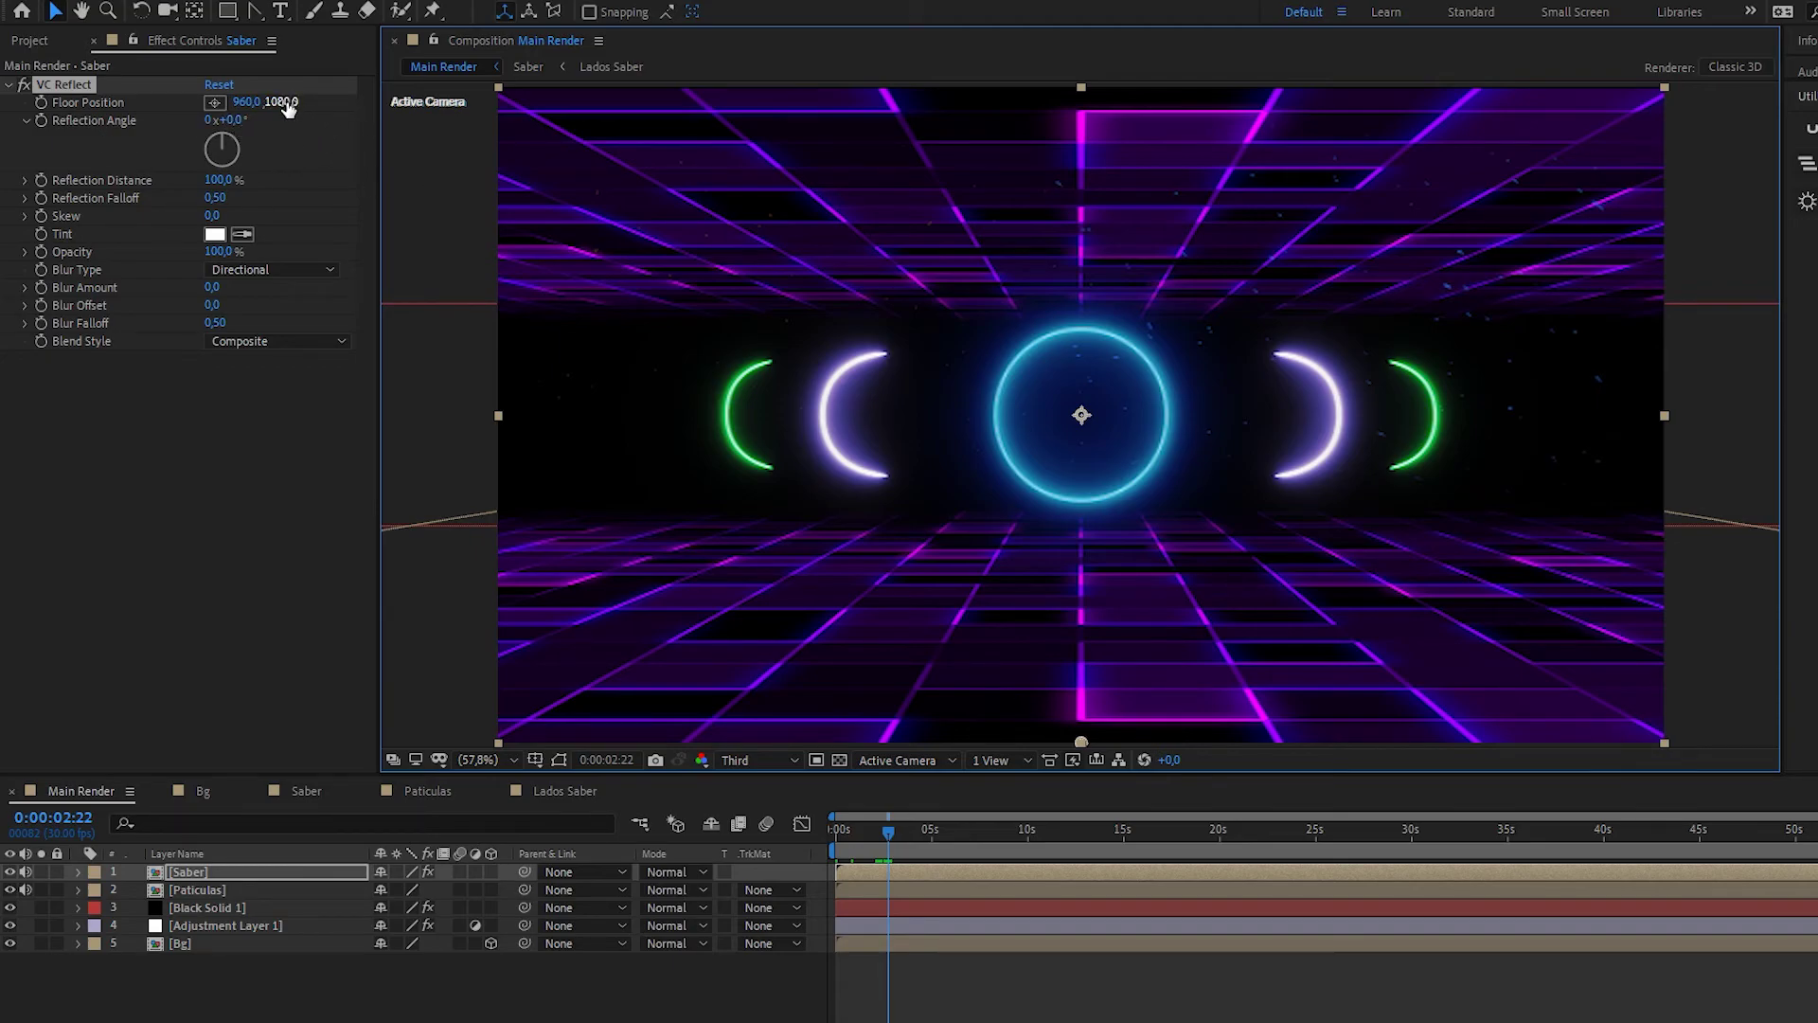
mouse_move(281, 102)
left_mouse_down()
mouse_move(552, 114)
mouse_move(3, 87)
left_mouse_up()
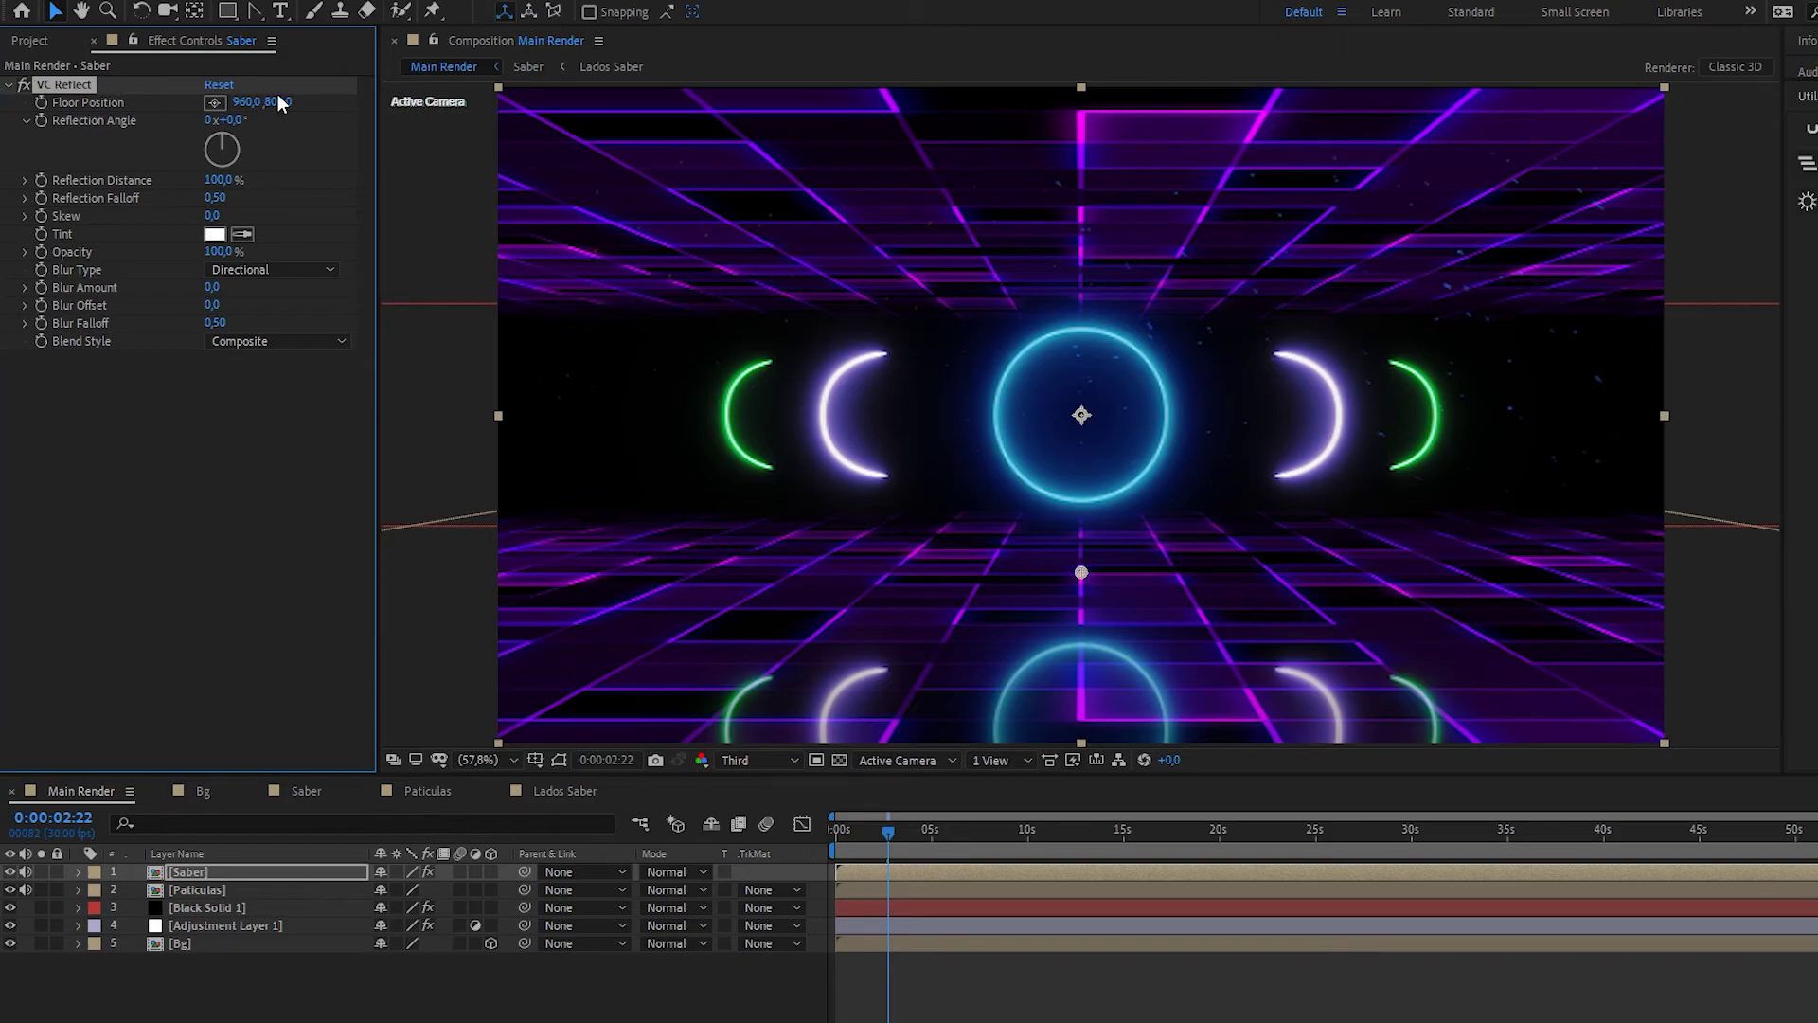
left_click_drag(275, 101, 266, 101)
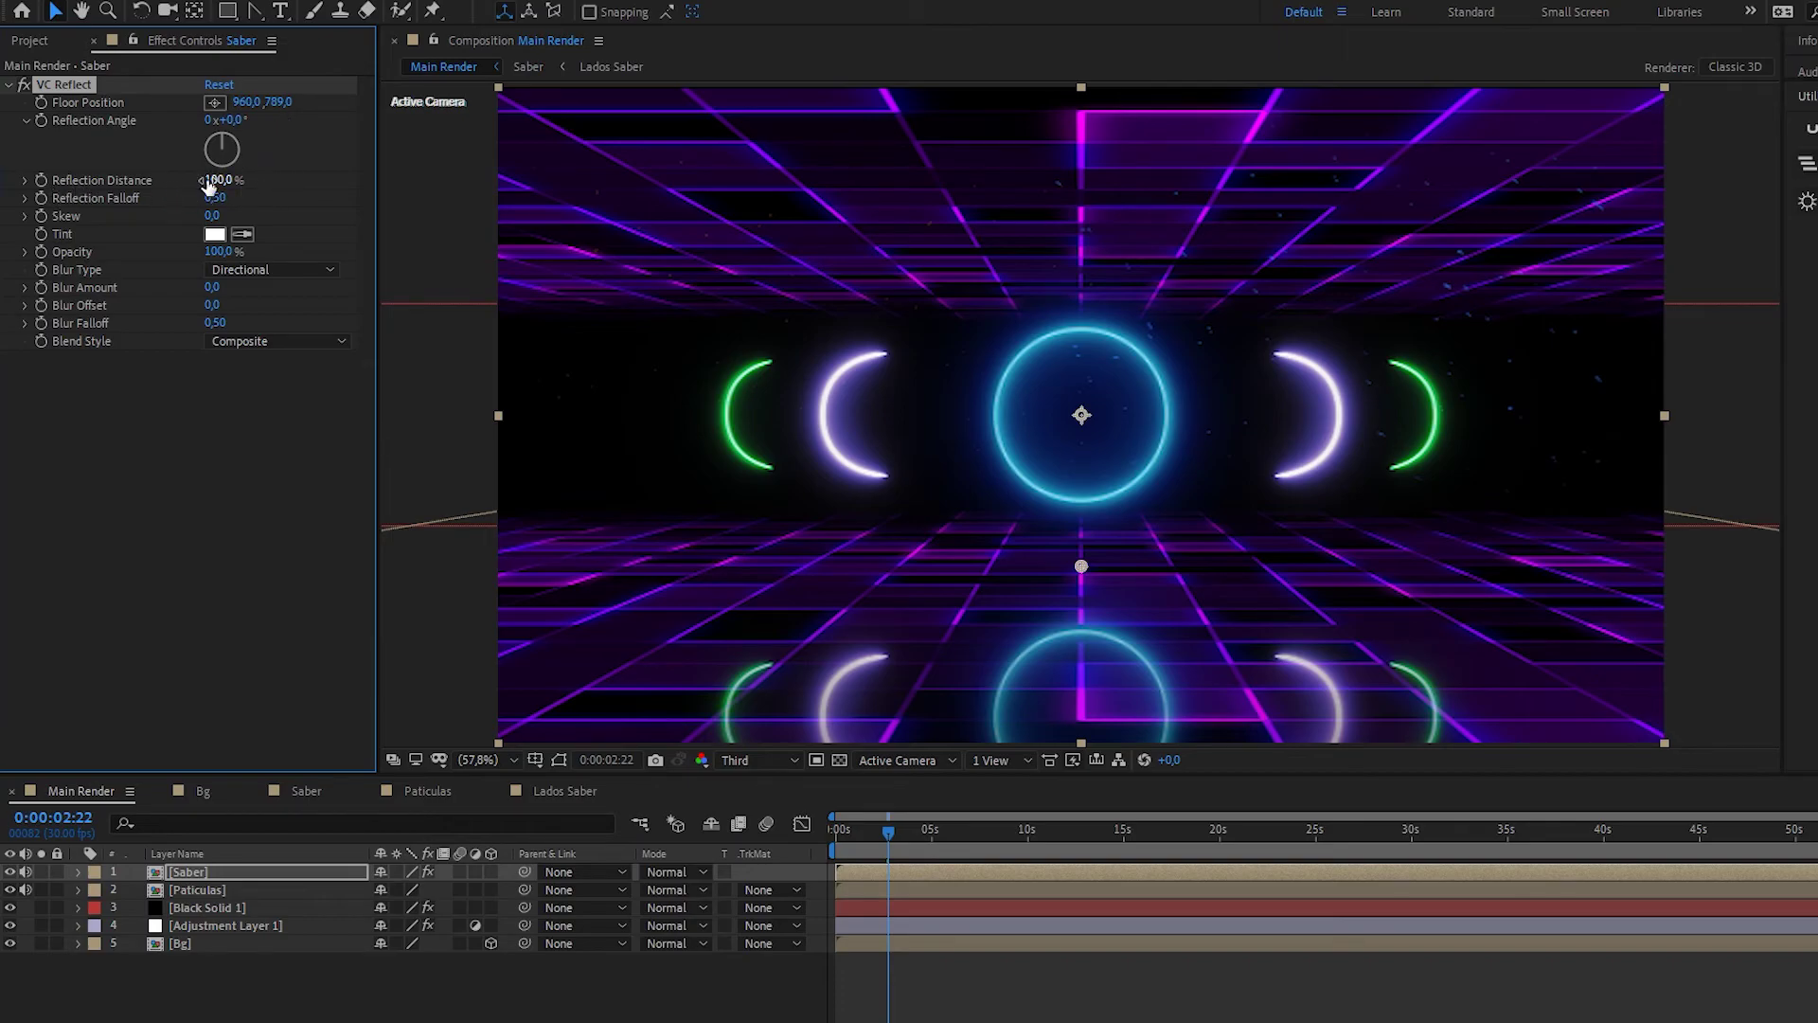
- Set VC Reflect to 30% distance, 0.69 falloff, 1.7 blur, 15 offset, 0.80 blur falloff, 72% opacity
left_click_drag(220, 179, 149, 180)
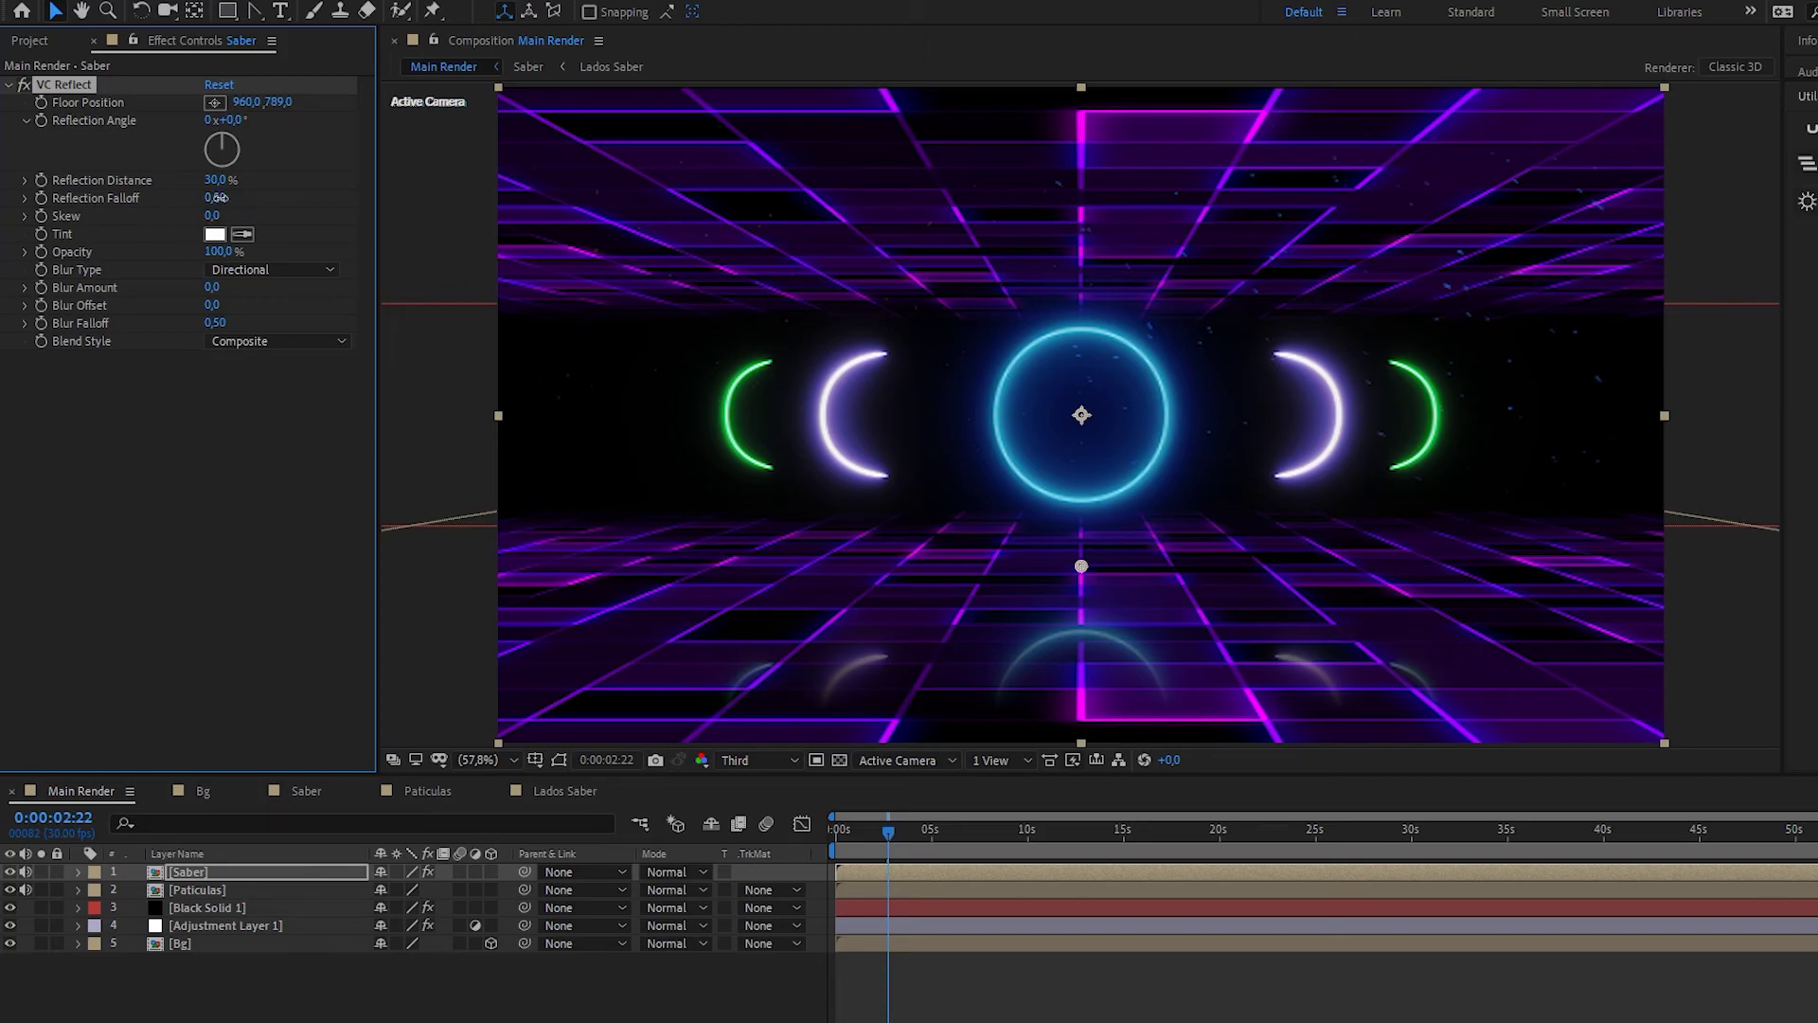
left_click_drag(215, 198, 243, 199)
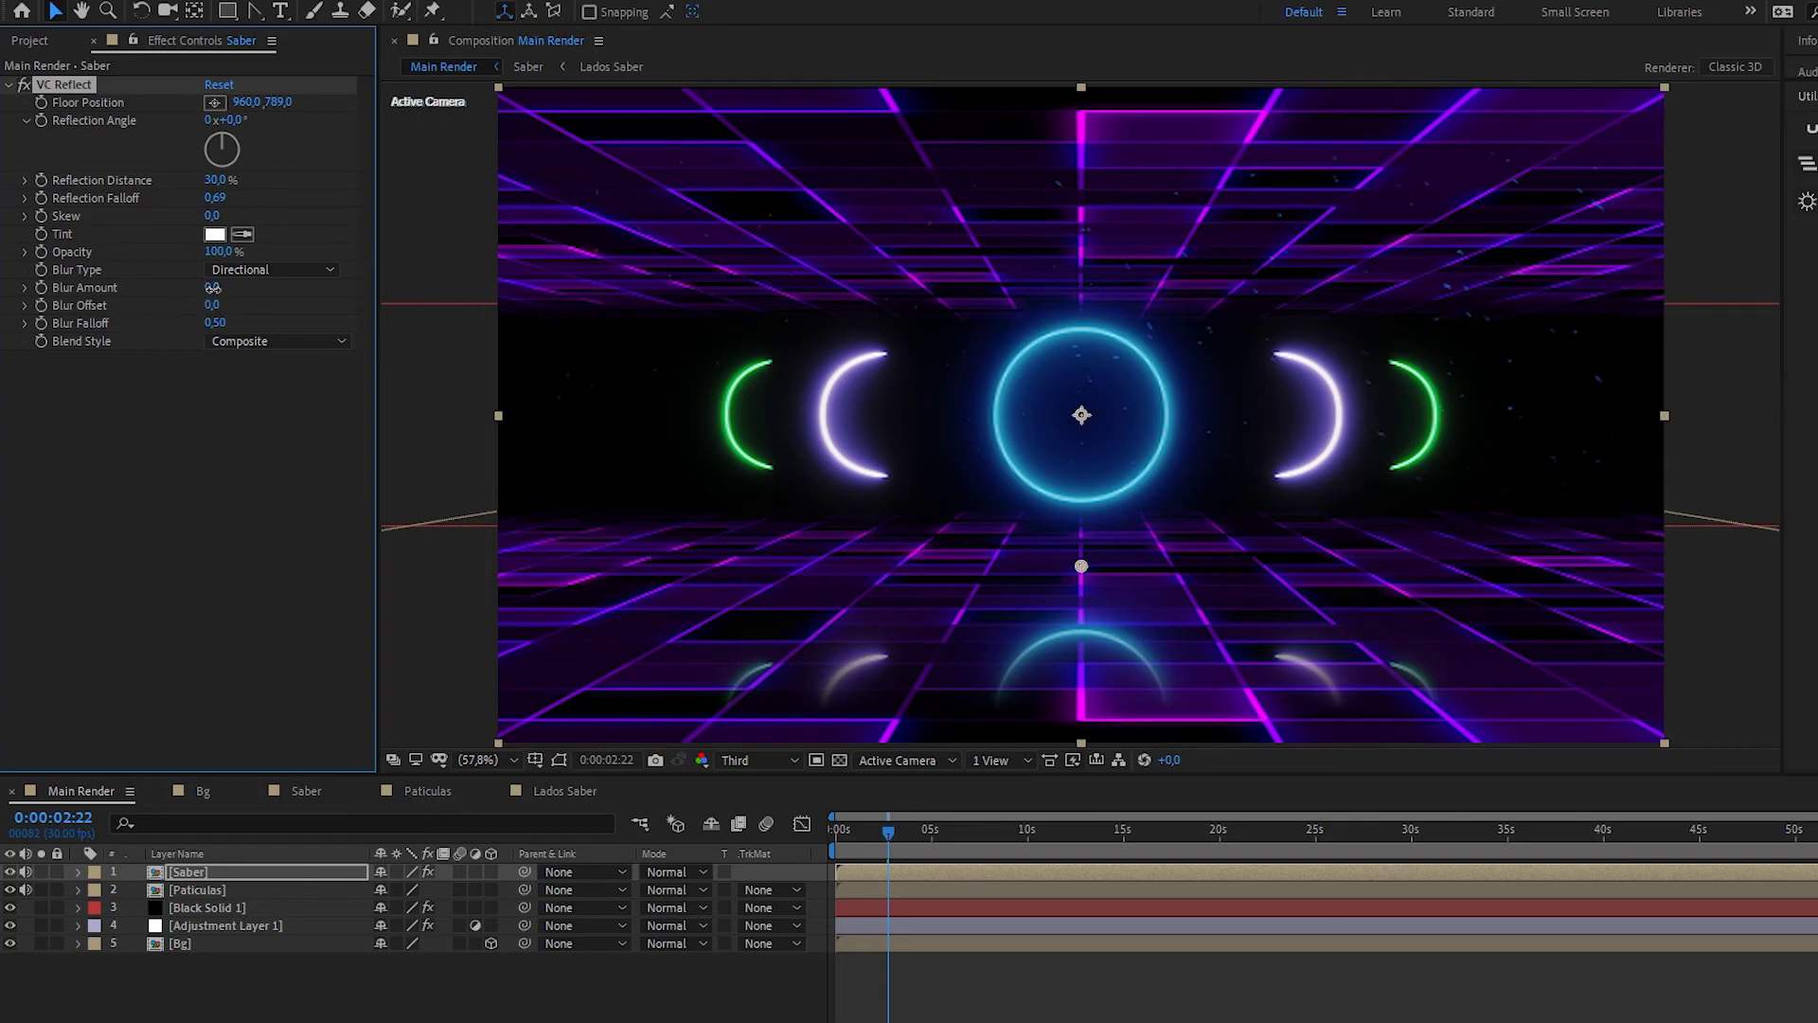
left_click_drag(213, 288, 230, 290)
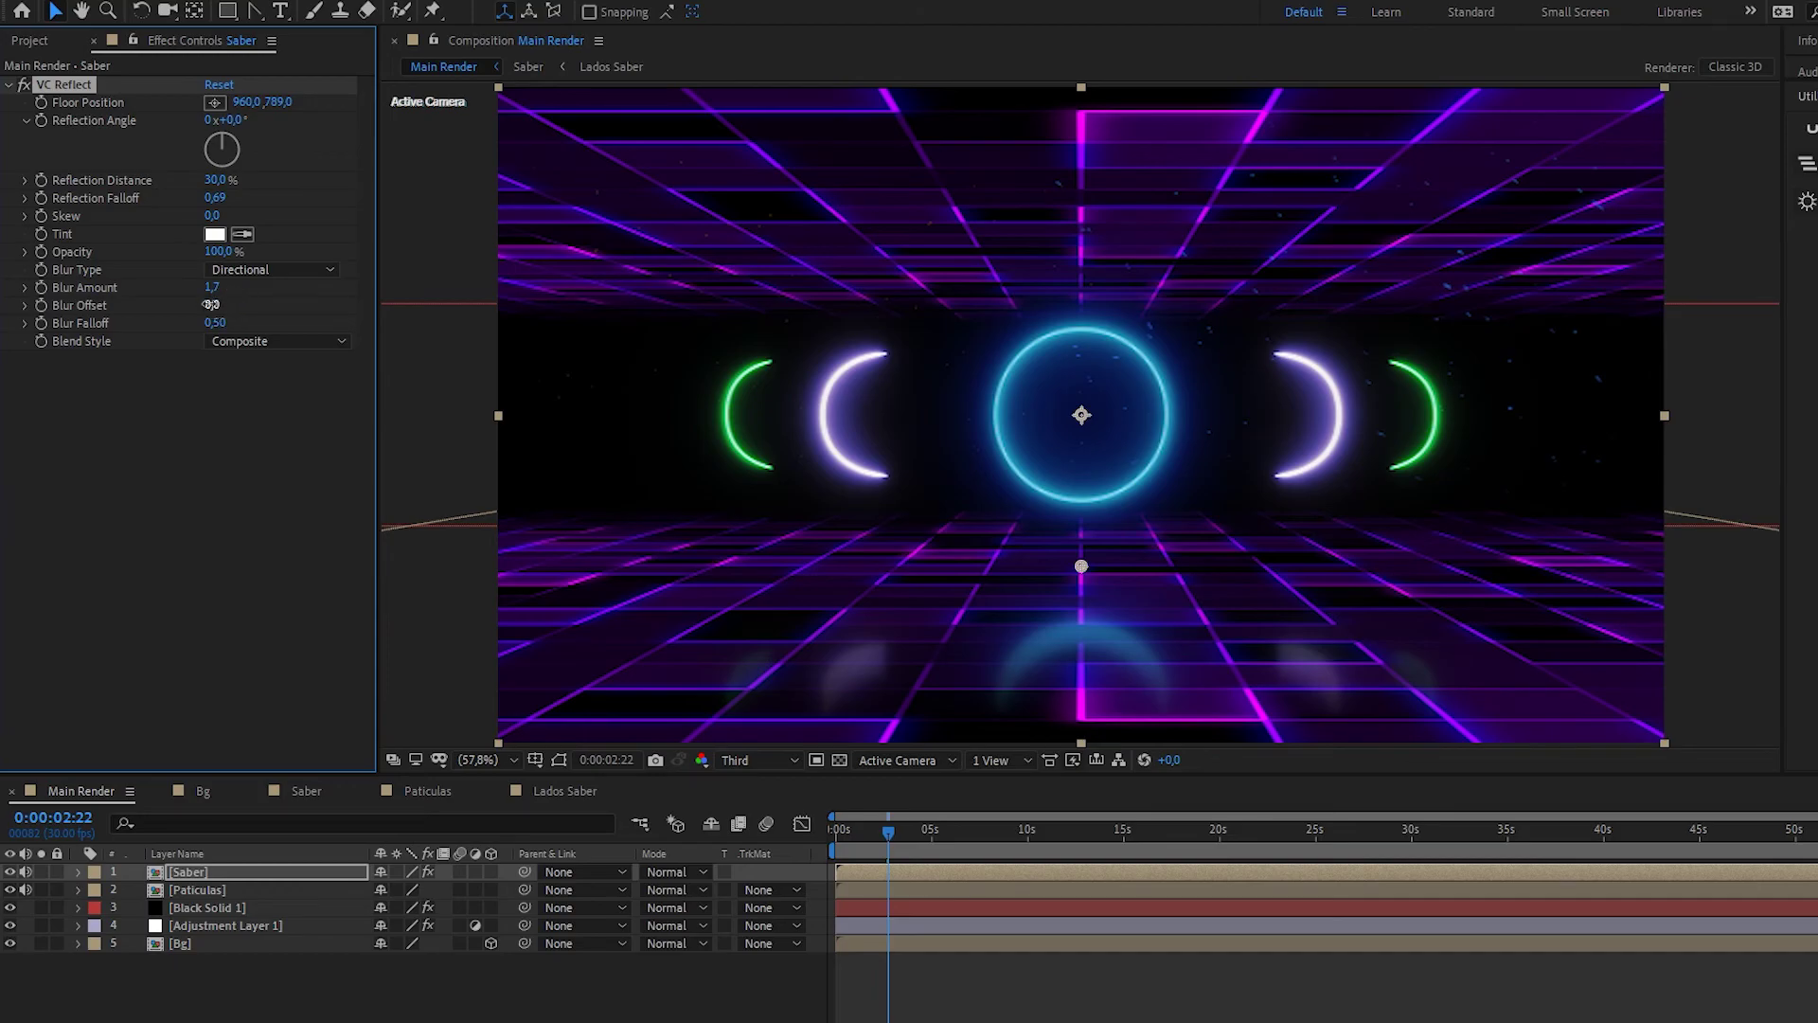
left_click_drag(217, 304, 222, 304)
left_click_drag(228, 324, 251, 324)
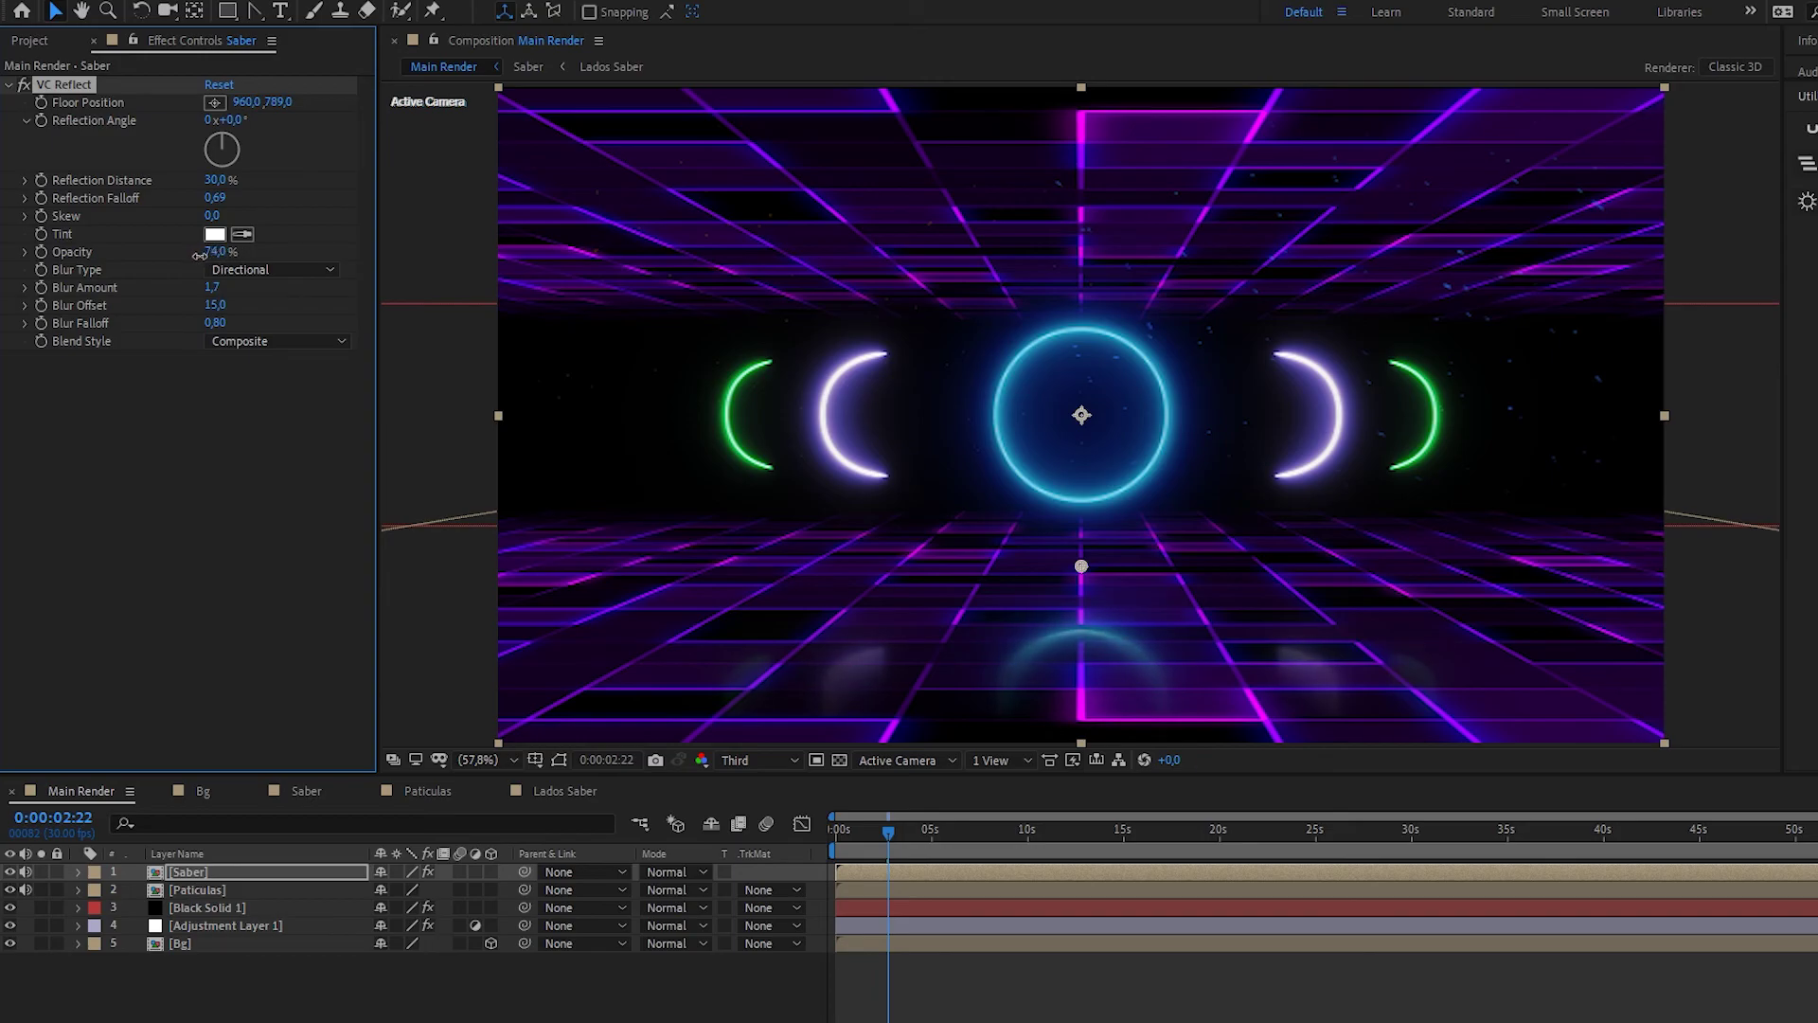
key("ctrl+shift+a")
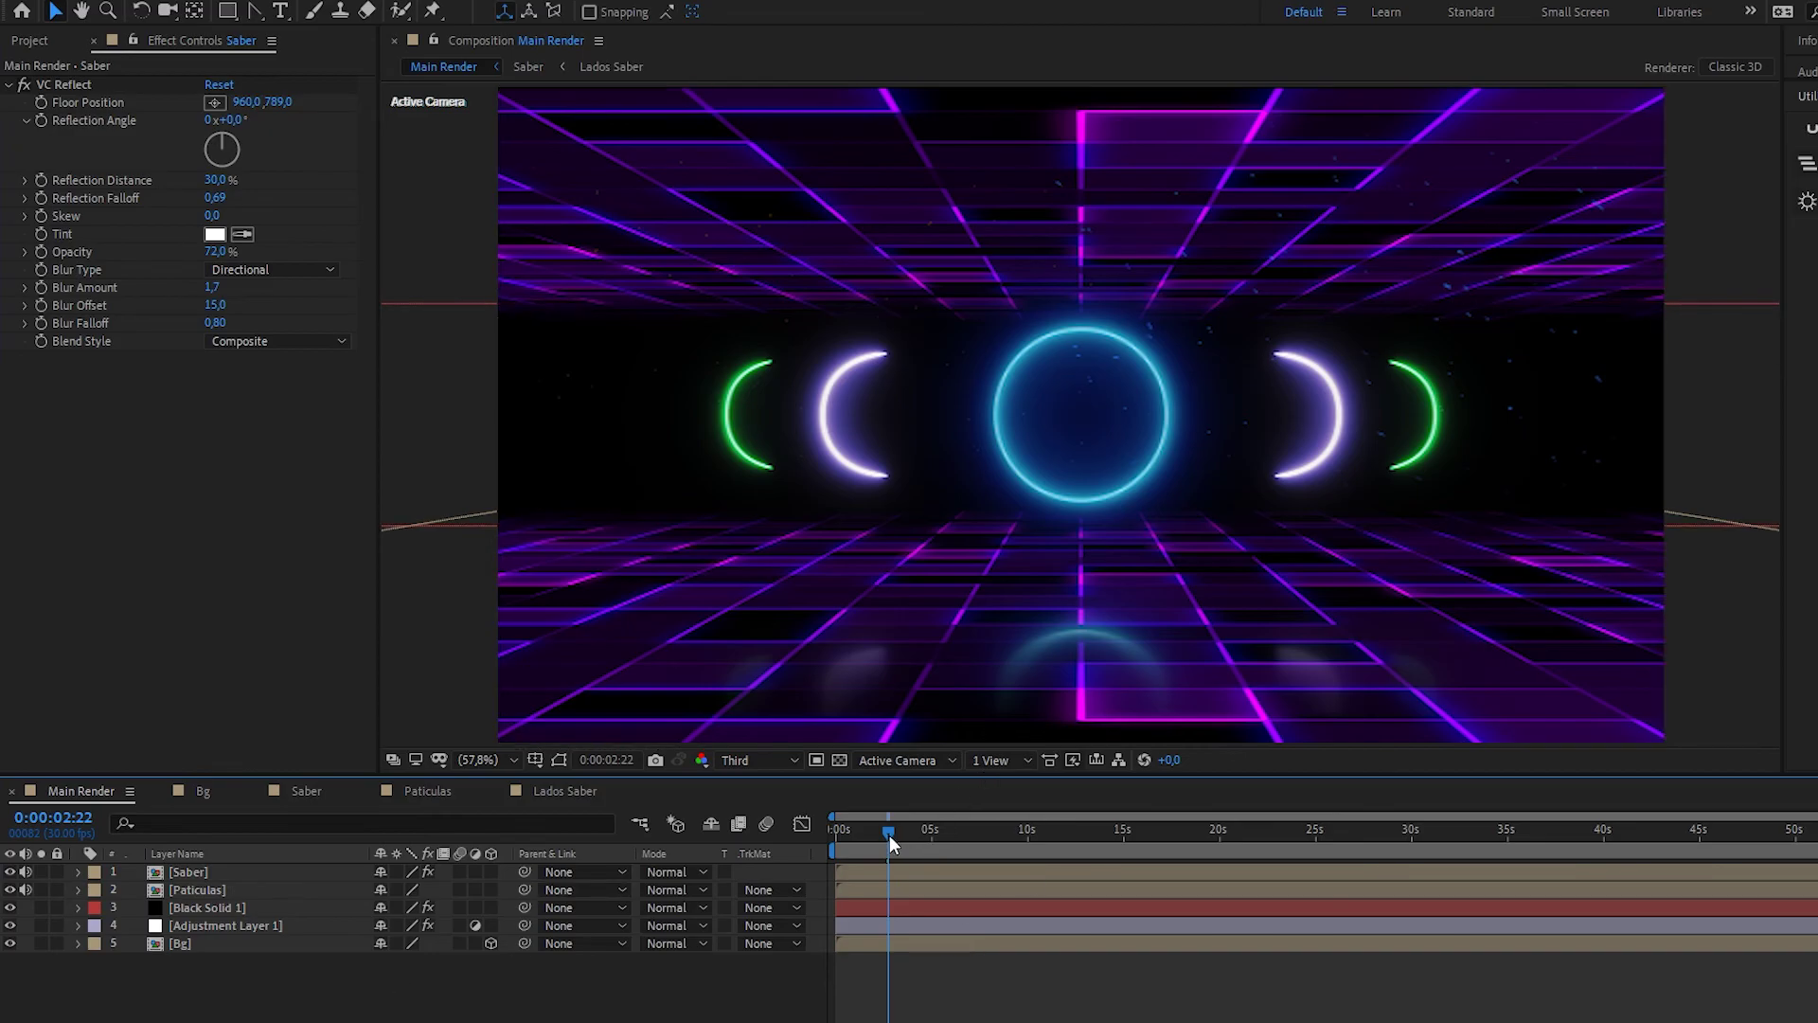
- Move to about three seconds and set the viewer resolution to Half
left_click_drag(890, 842, 894, 838)
left_click(757, 760)
left_click(748, 780)
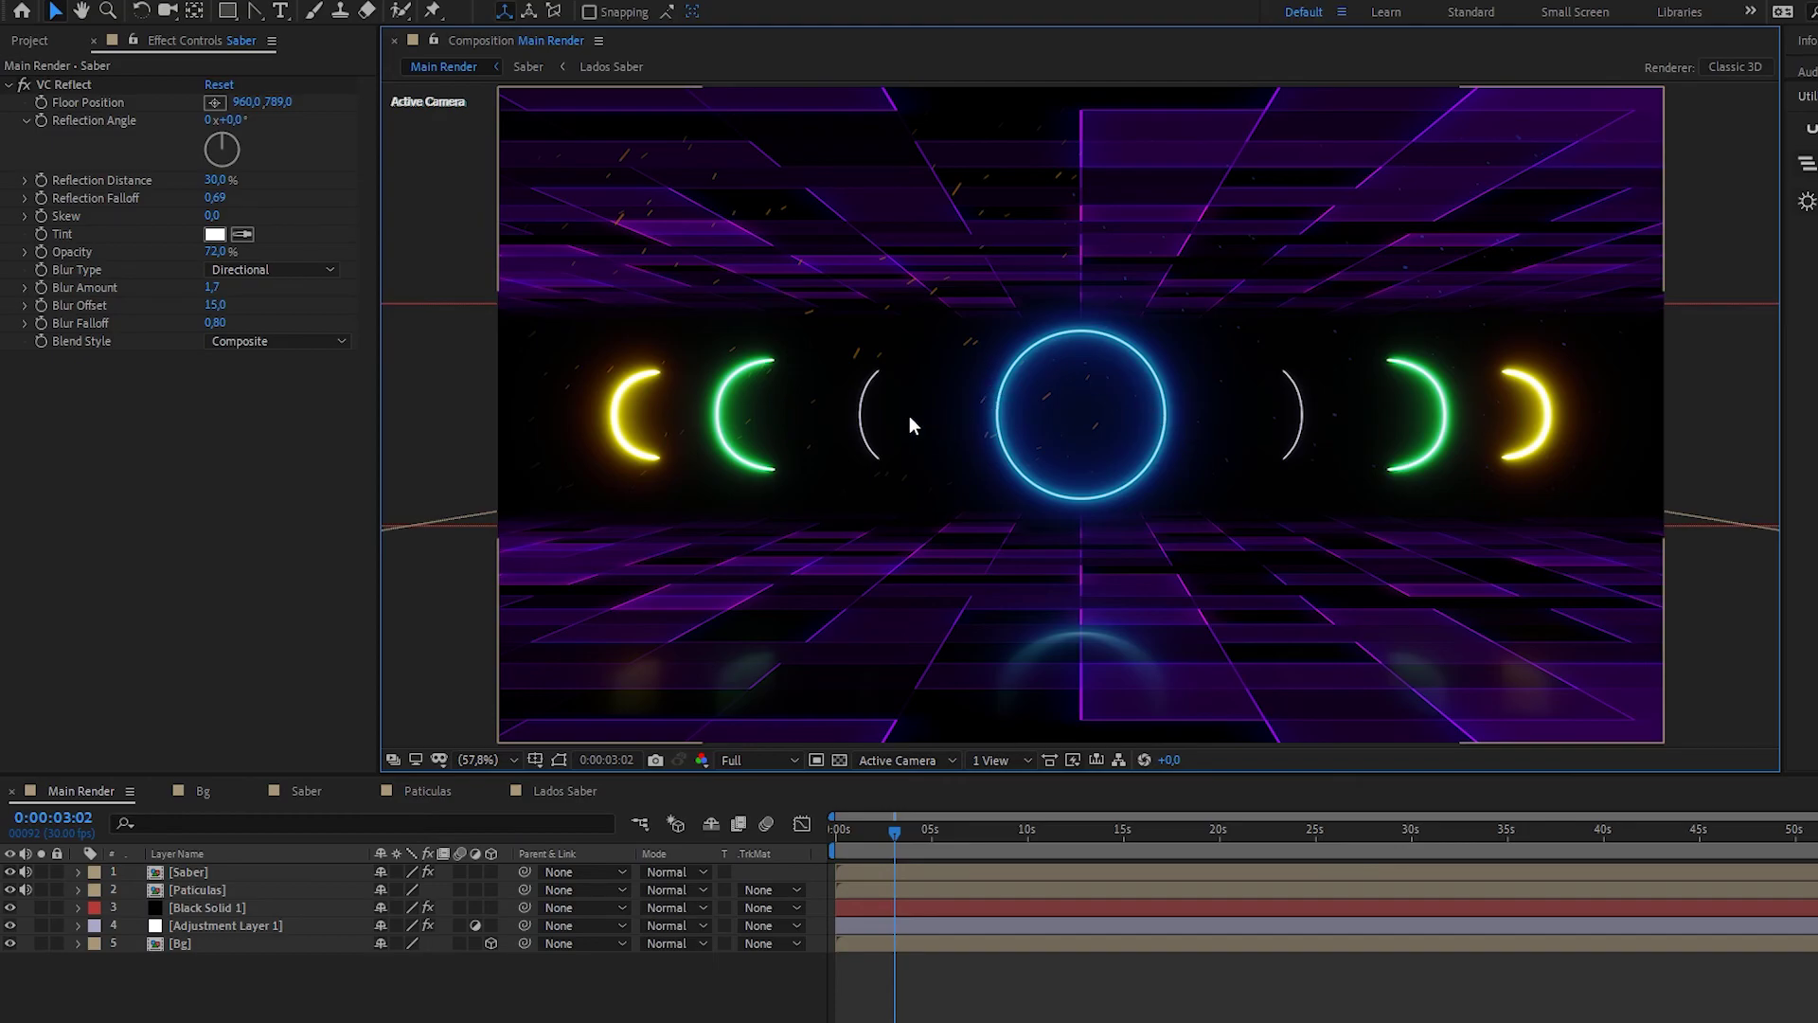
left_click(777, 758)
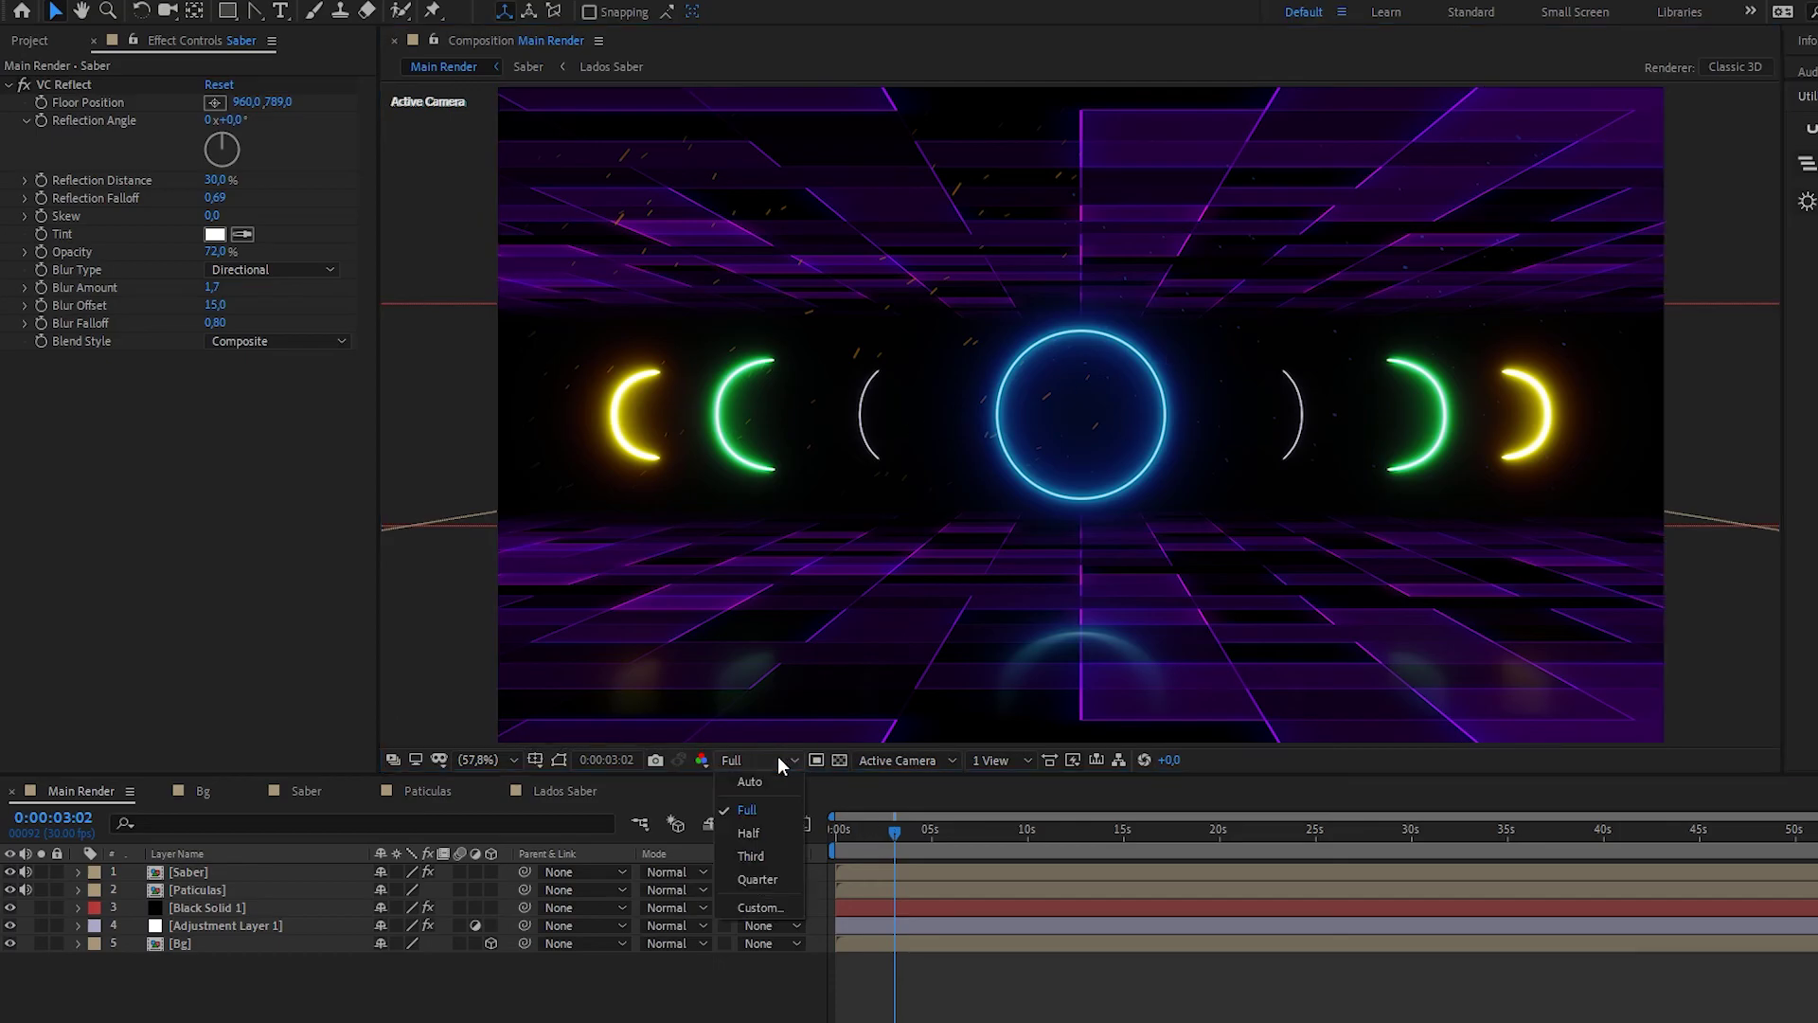
left_click(765, 835)
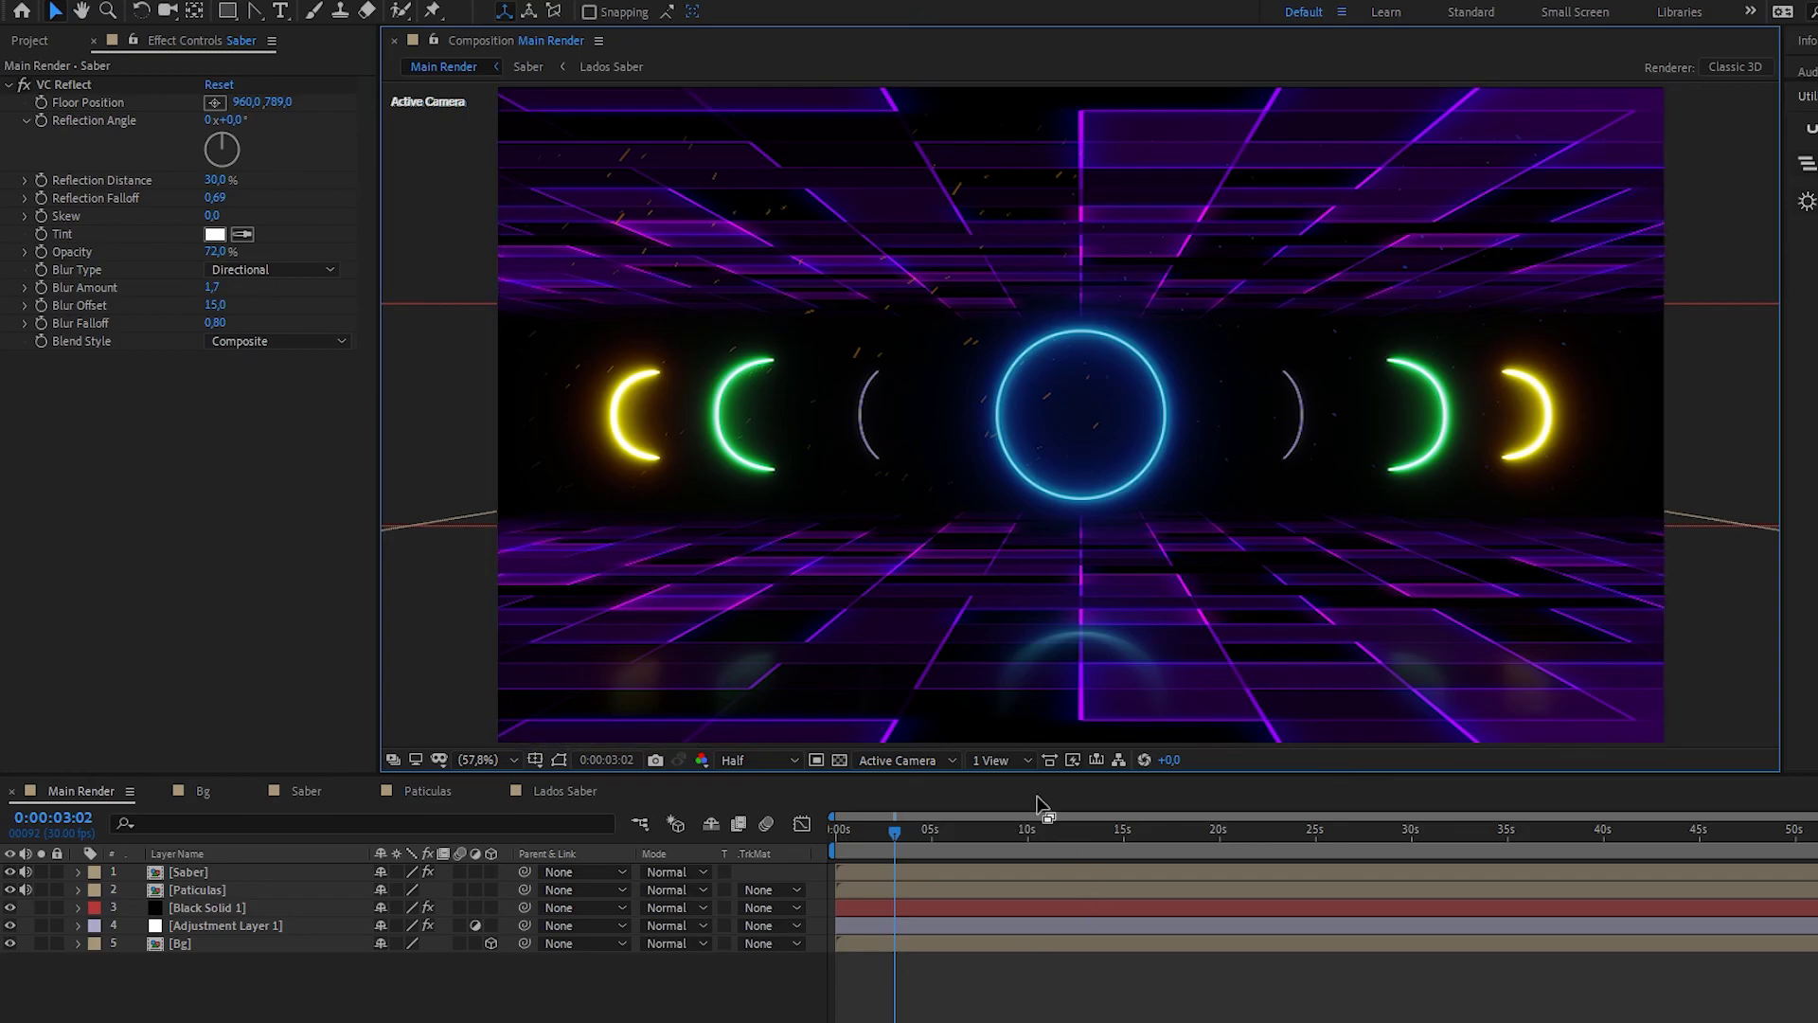
- Play the preview, then scrub between one and four seconds to review the rings and reflection
key("space")
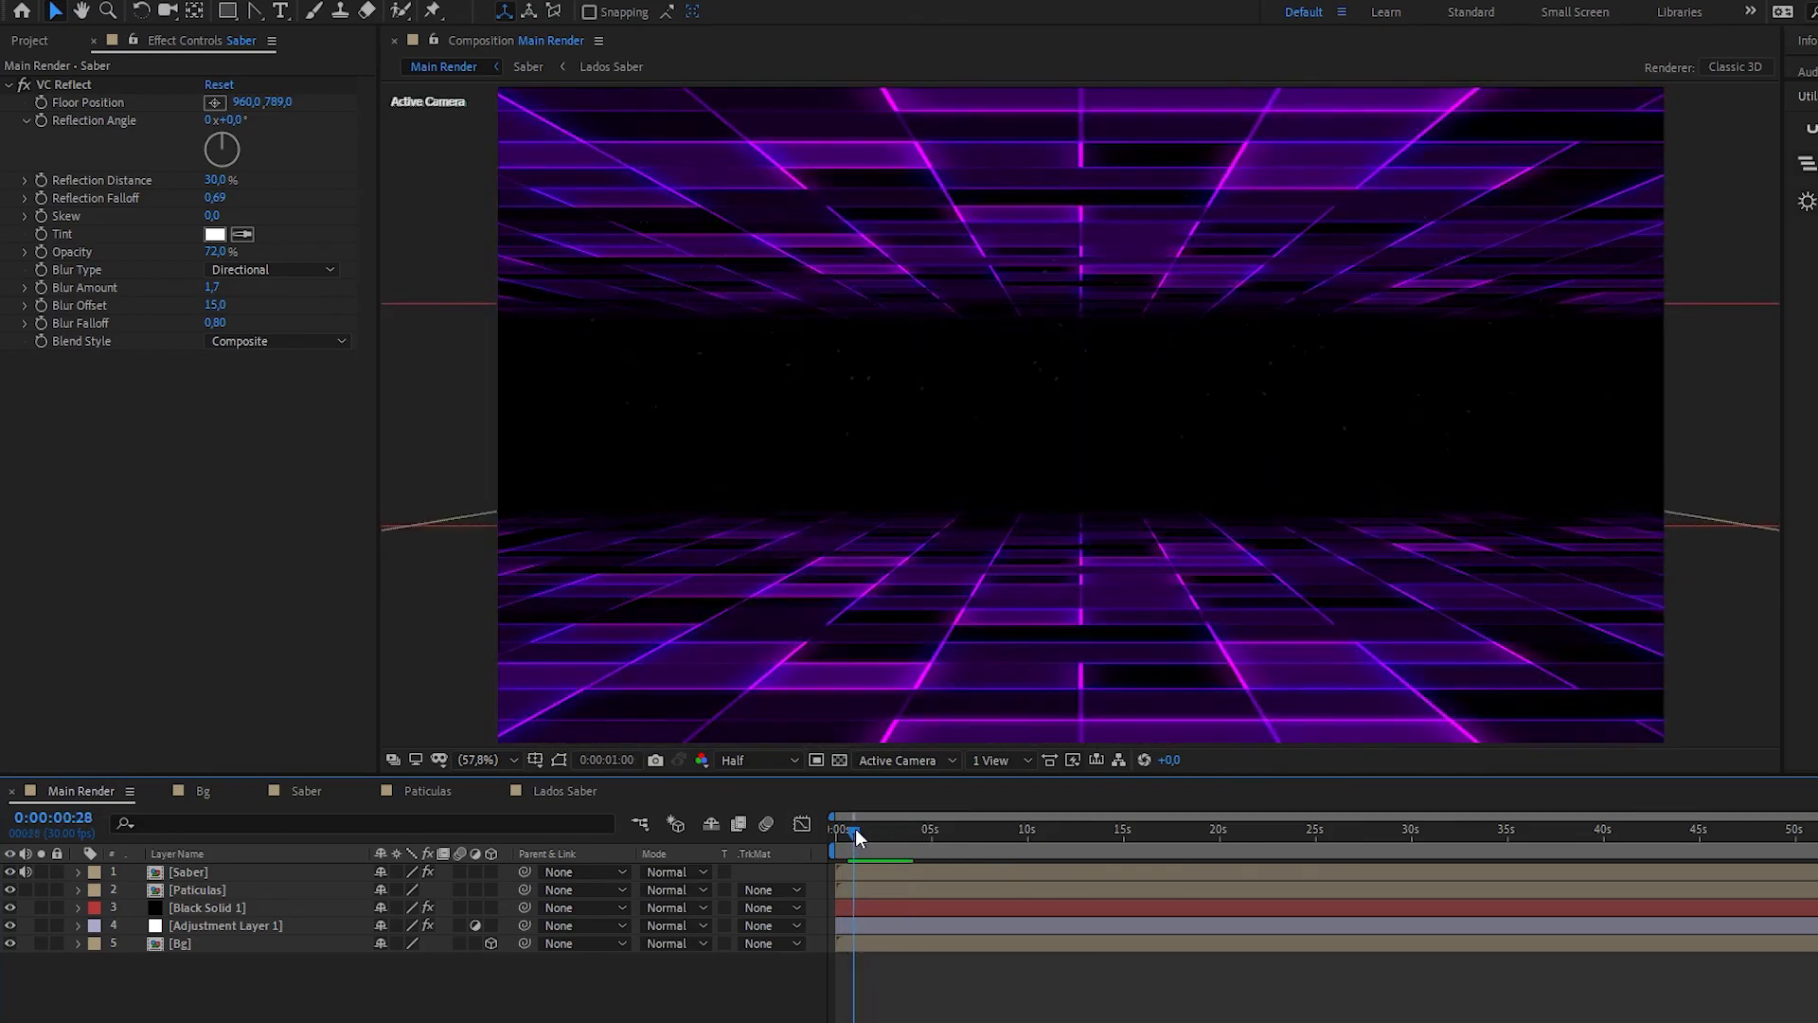
mouse_move(855, 827)
left_mouse_down()
mouse_move(877, 839)
mouse_move(856, 832)
left_mouse_up()
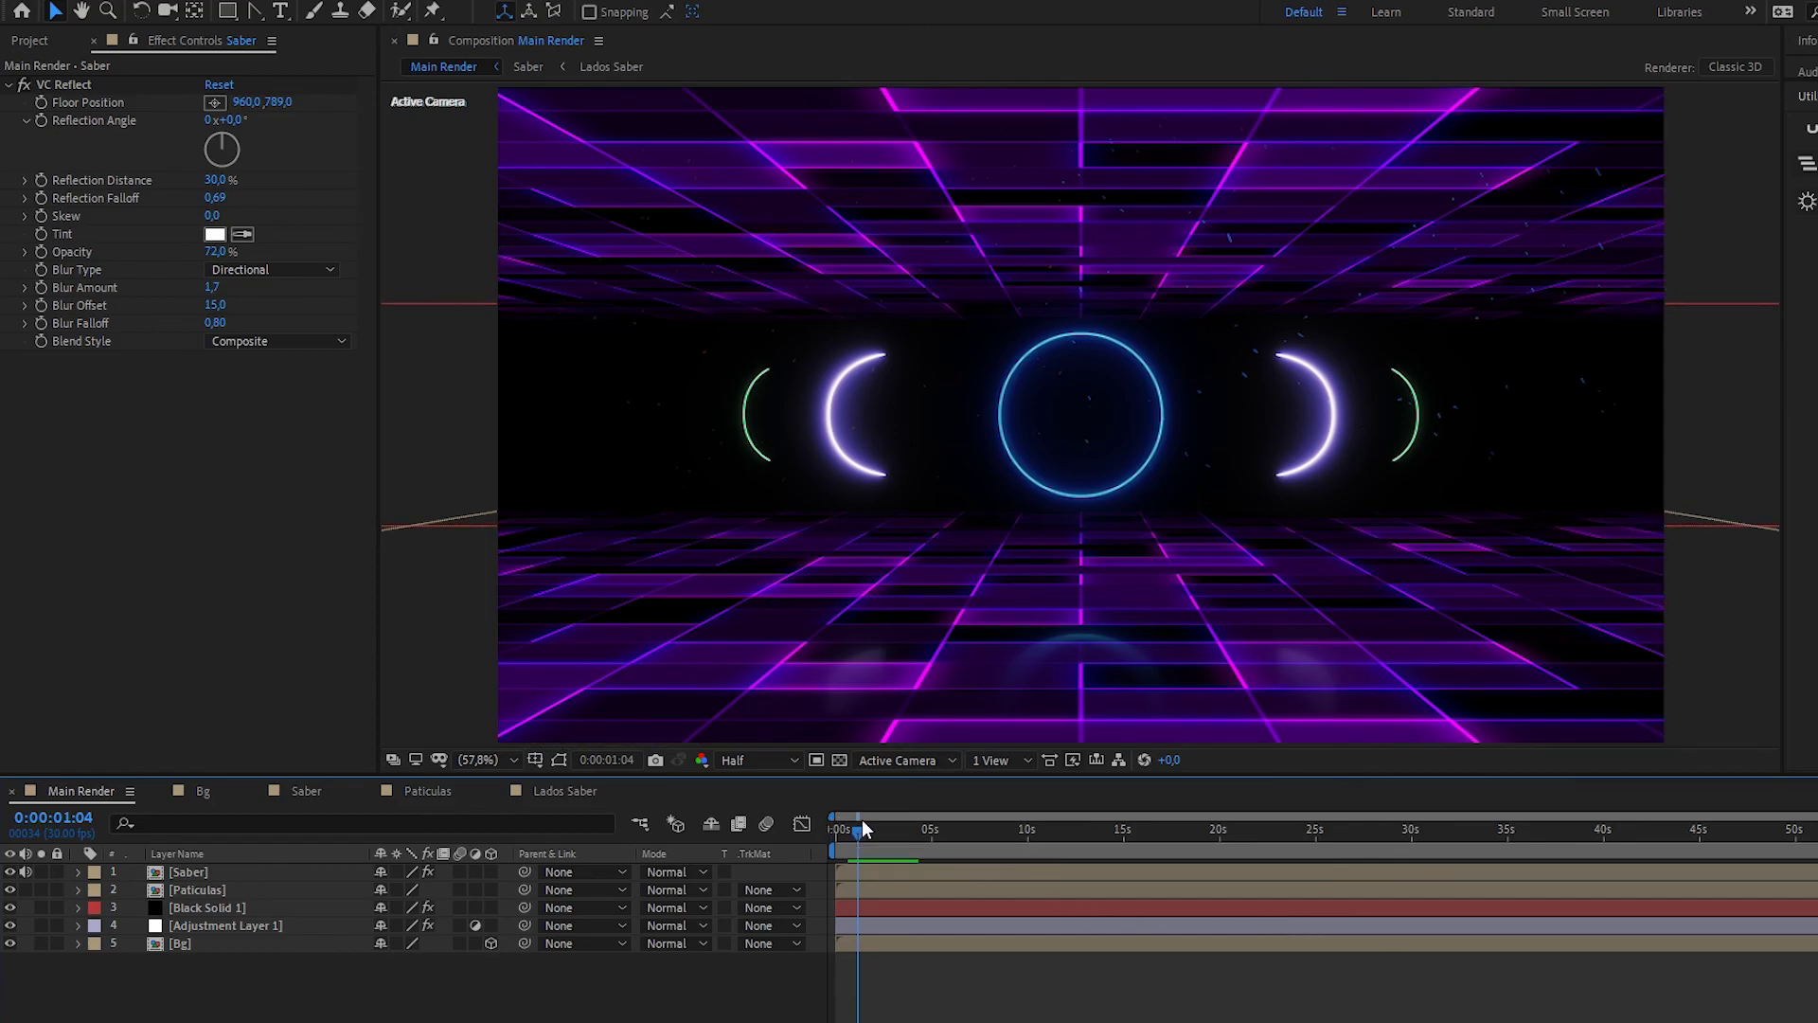
mouse_move(857, 825)
left_mouse_down()
mouse_move(900, 830)
mouse_move(871, 832)
left_mouse_up()
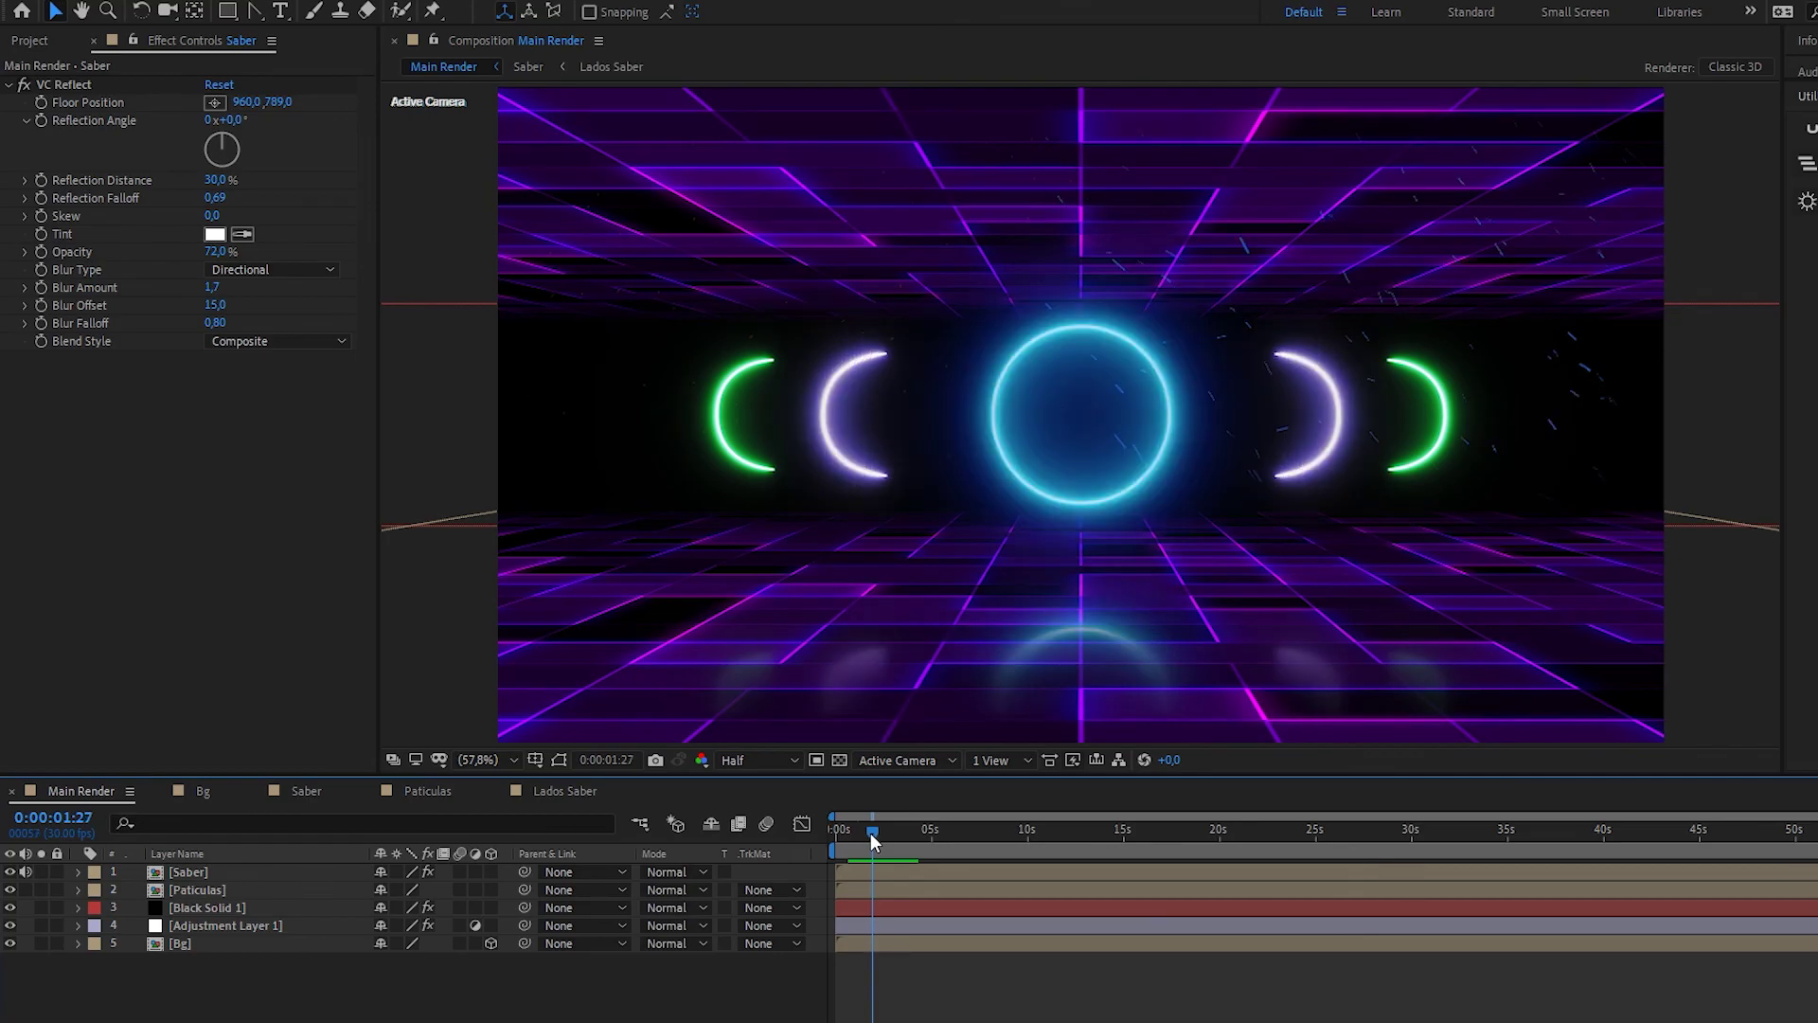
left_click_drag(871, 833, 899, 837)
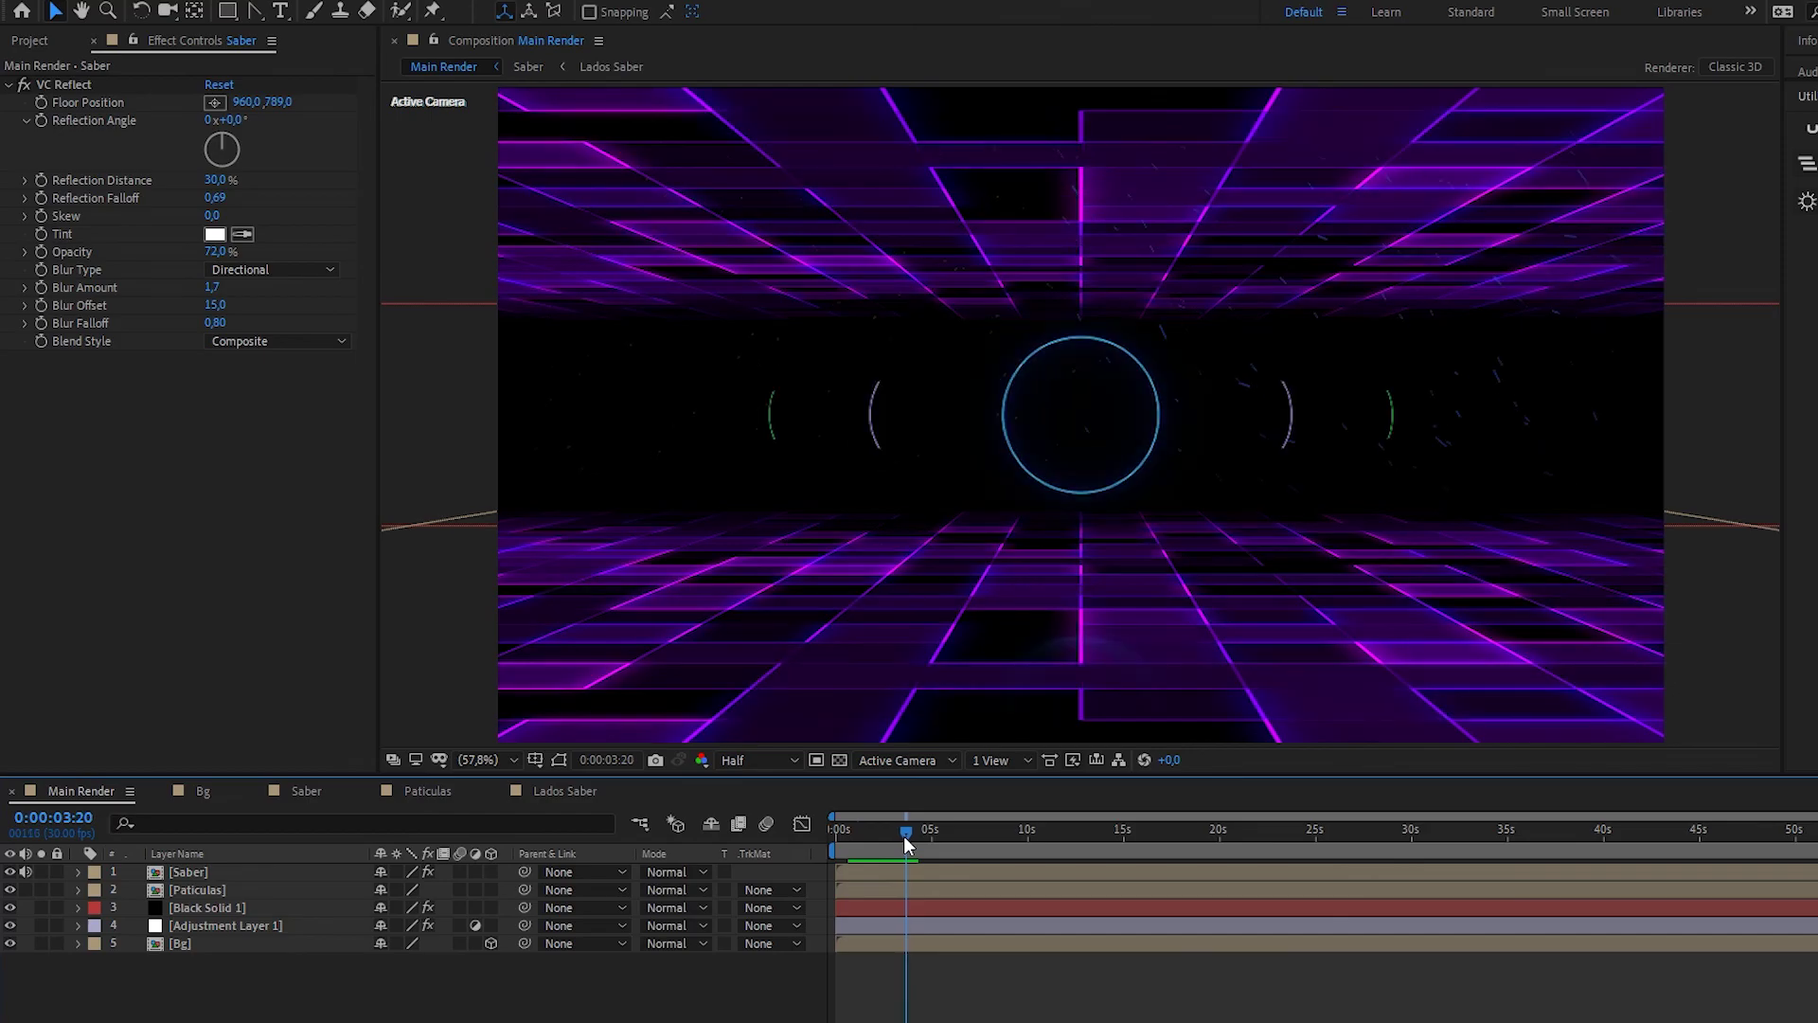
left_click_drag(906, 843, 873, 834)
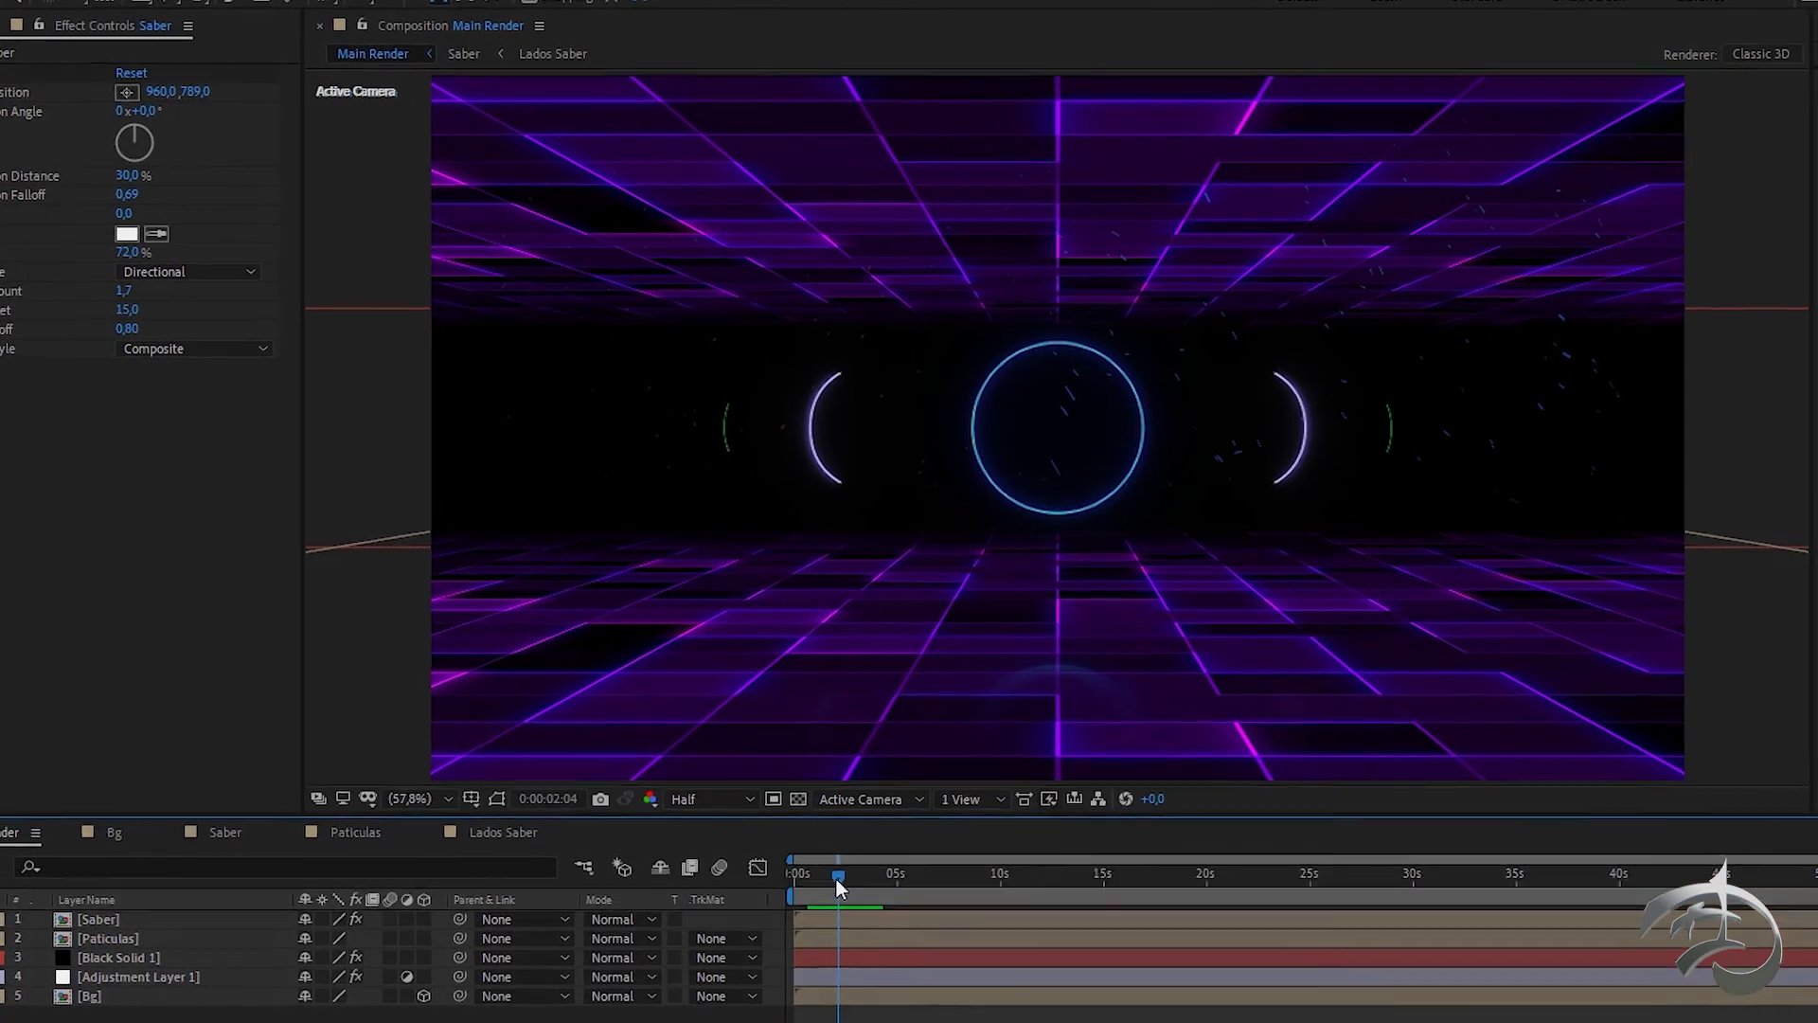
left_click_drag(873, 834, 889, 841)
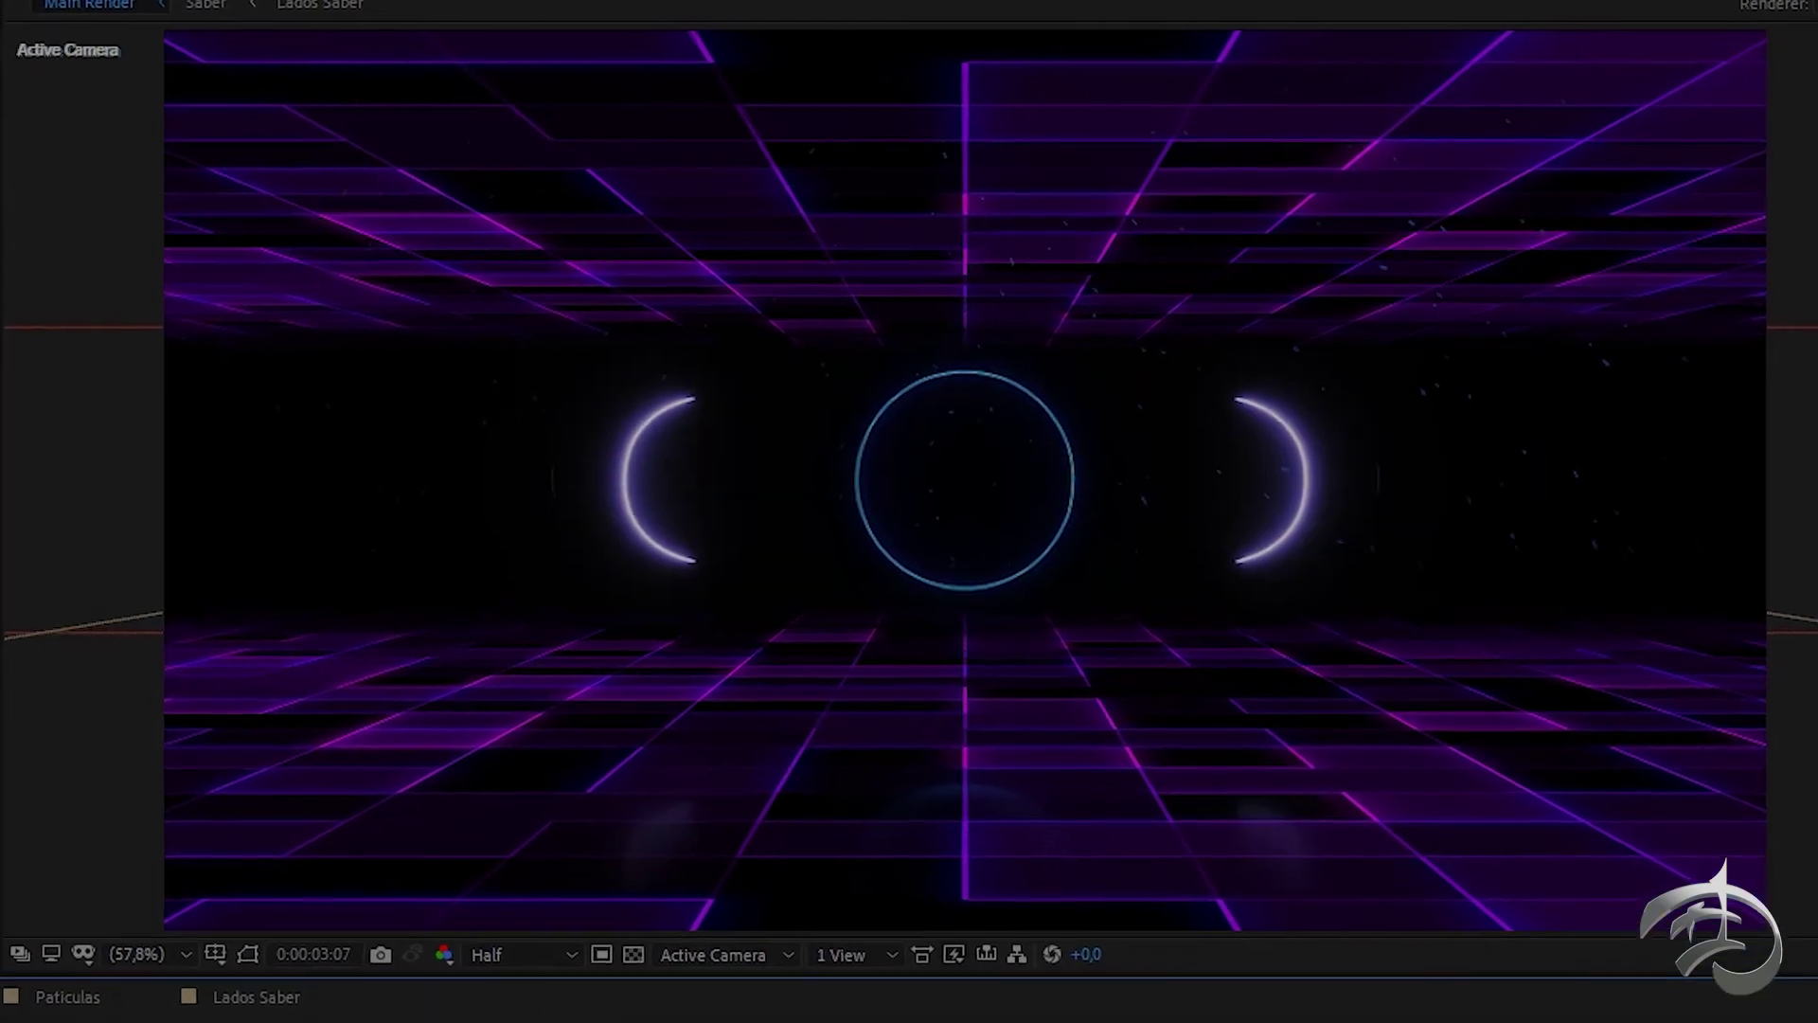